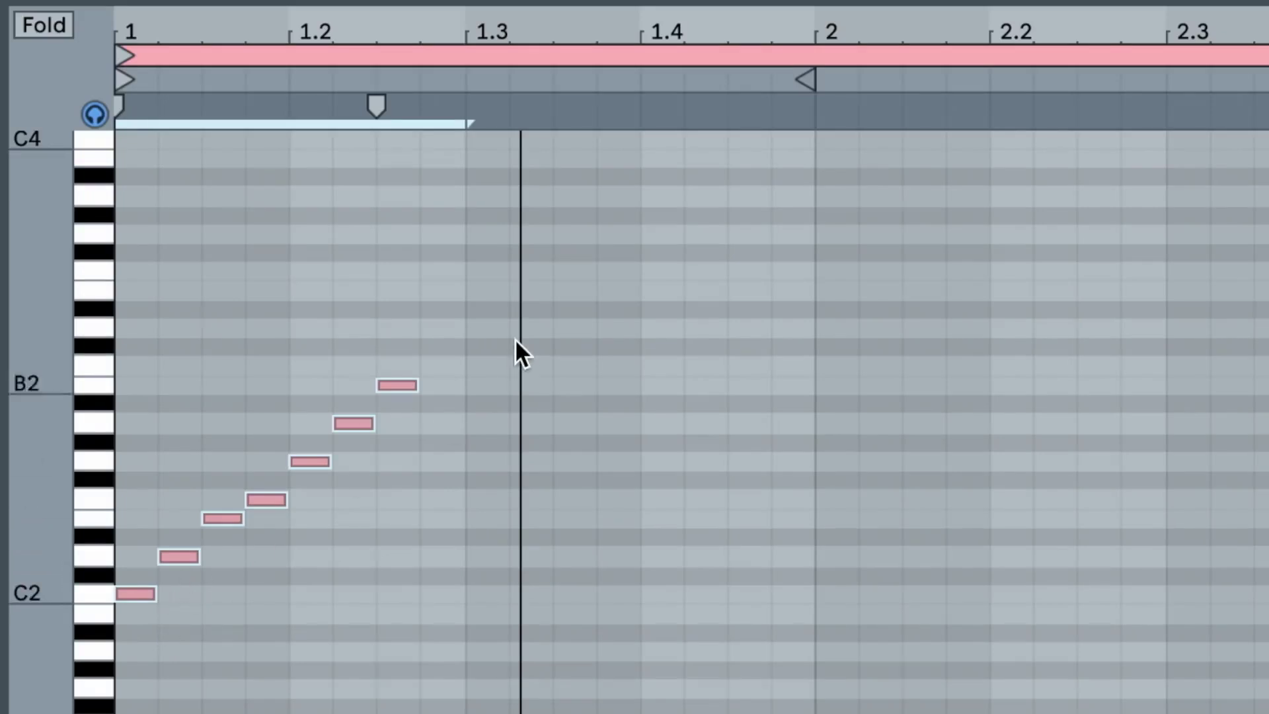
Delete the scale notes and draw a C2 note spanning two beats from 1 to 1.3
key("Delete")
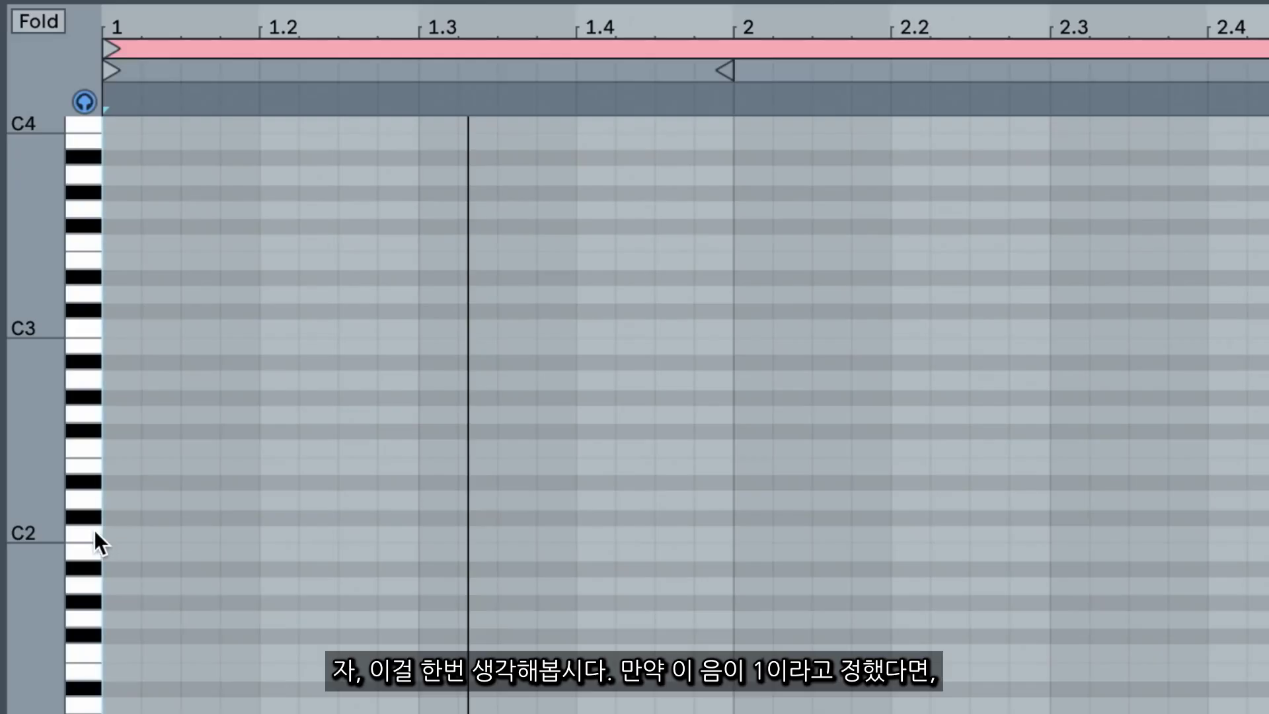
double_click(116, 533)
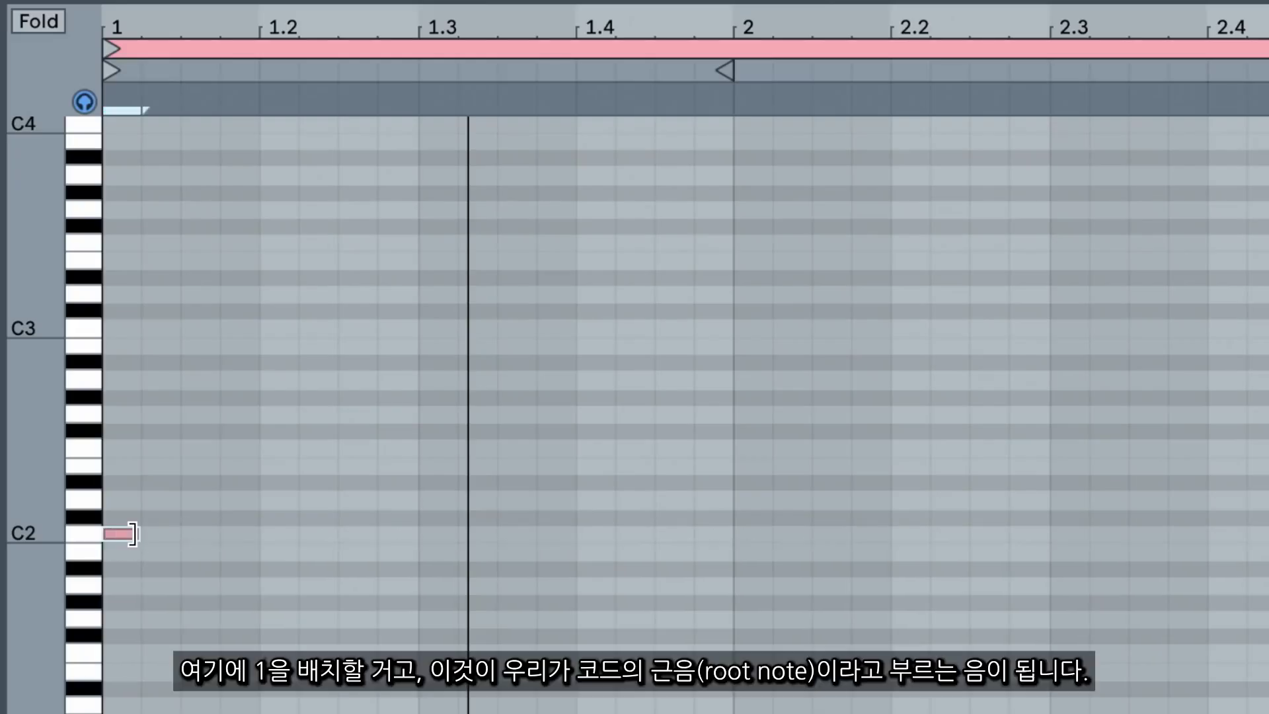
left_click_drag(150, 532, 401, 544)
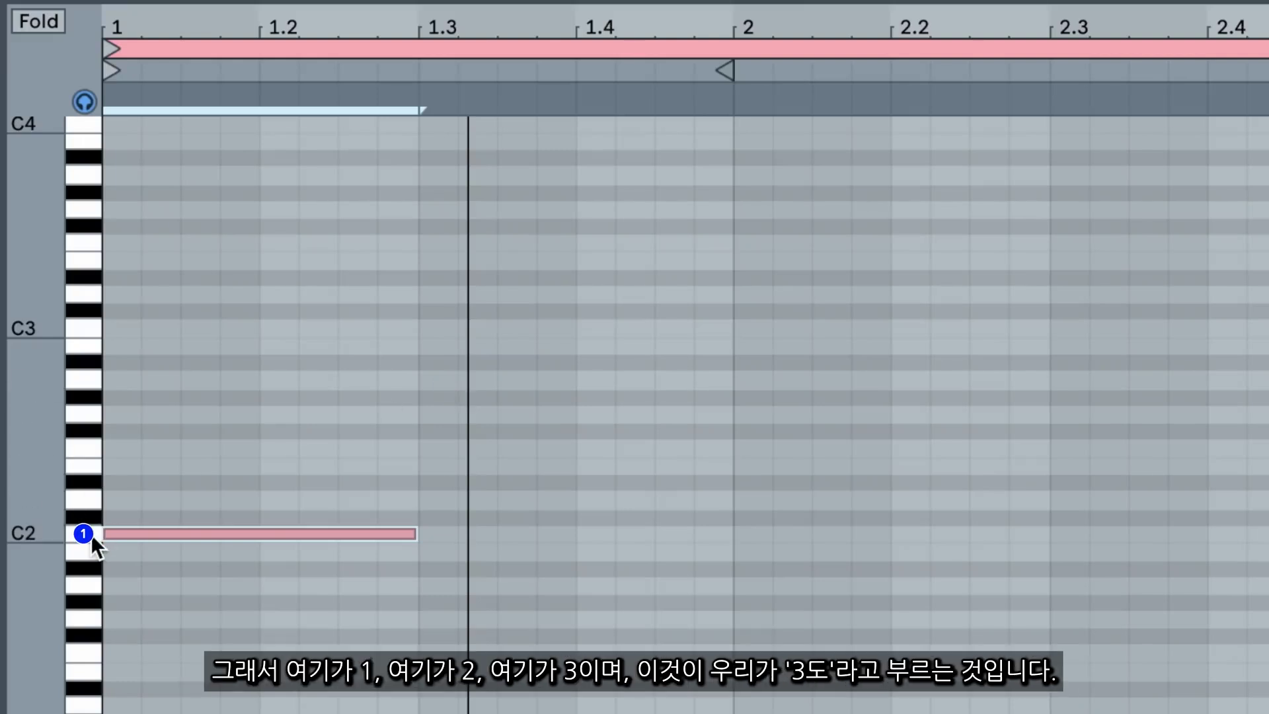
Try a two-beat E2 note above the C2 root, play the pair, and delete the E2 note
left_click(94, 464)
double_click(122, 465)
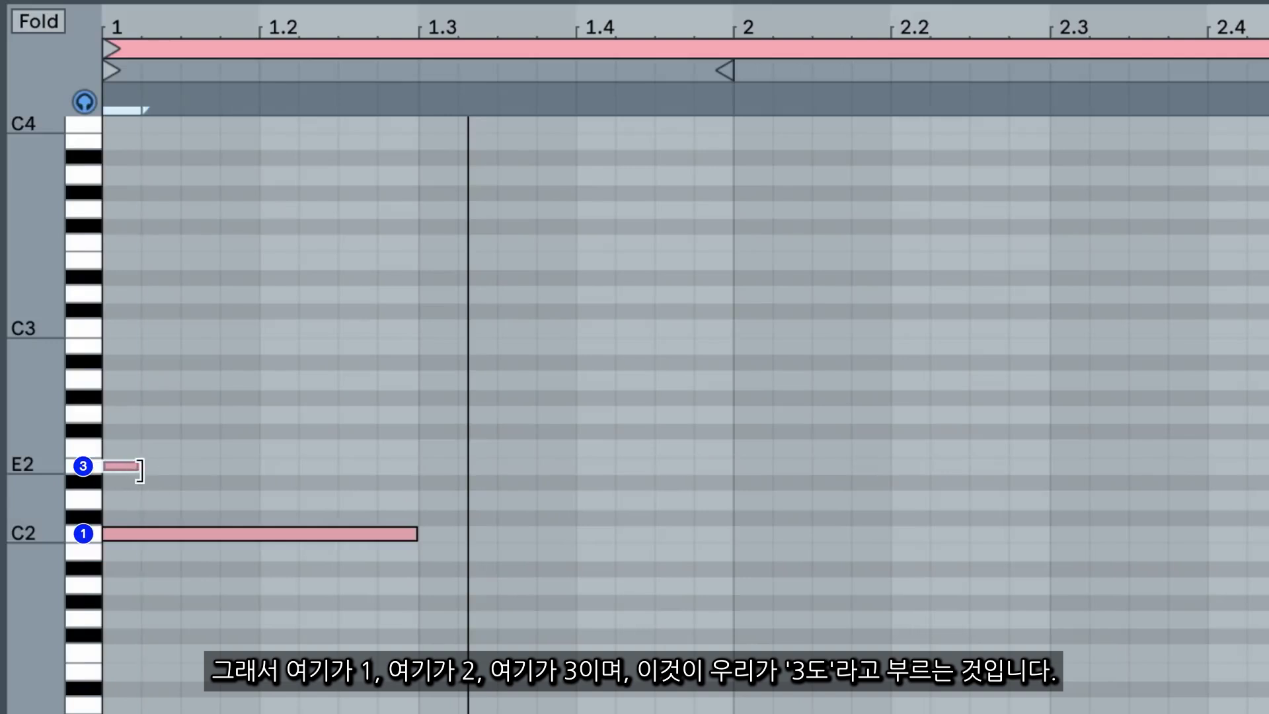
left_click_drag(136, 466, 417, 487)
key("space")
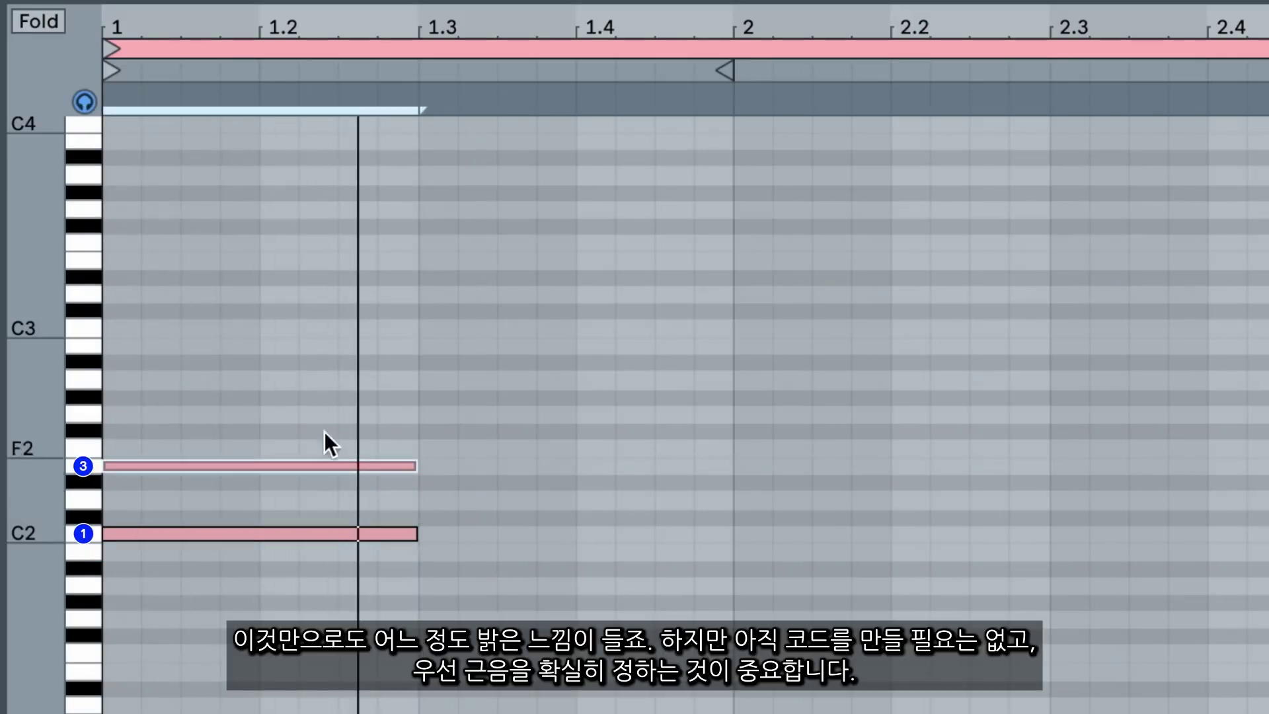
key("Delete")
Copy the C2 root note to make a bass line with G1 at 1.3, A1 at 2 and F1 at 2.3
left_click(92, 537)
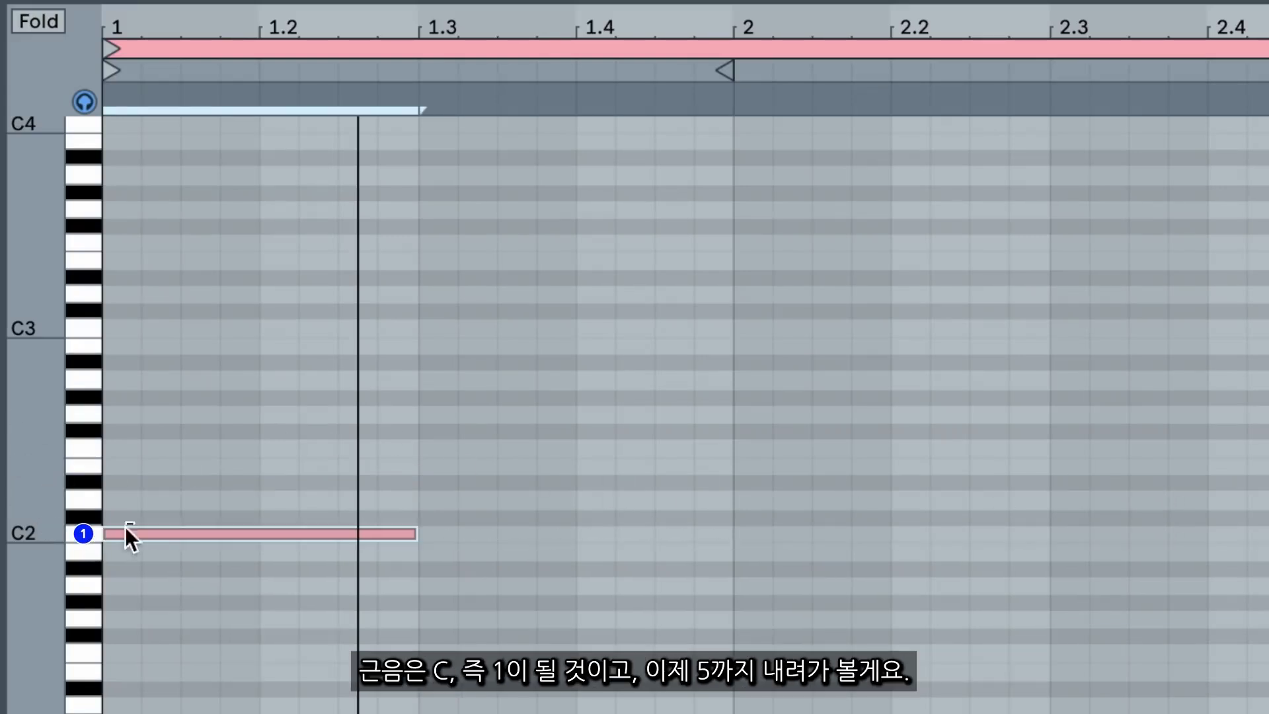
left_click_drag(150, 527, 501, 553)
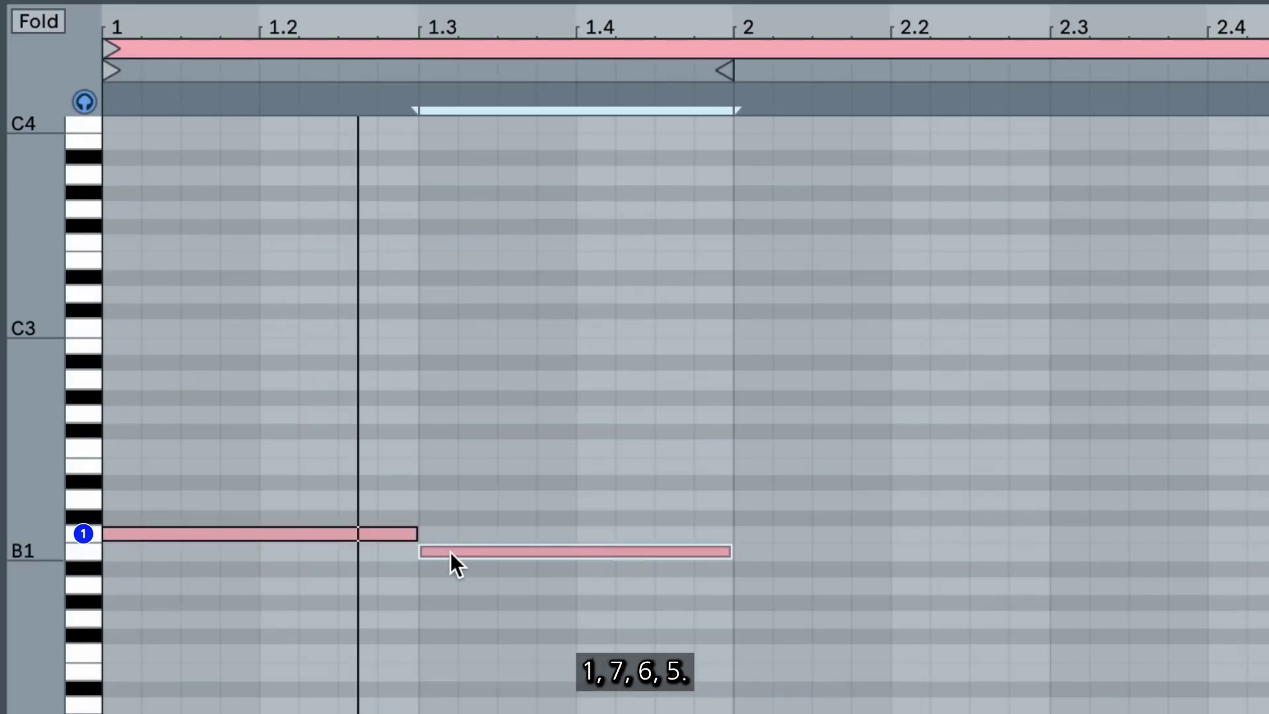
left_click_drag(452, 552, 451, 621)
key("space")
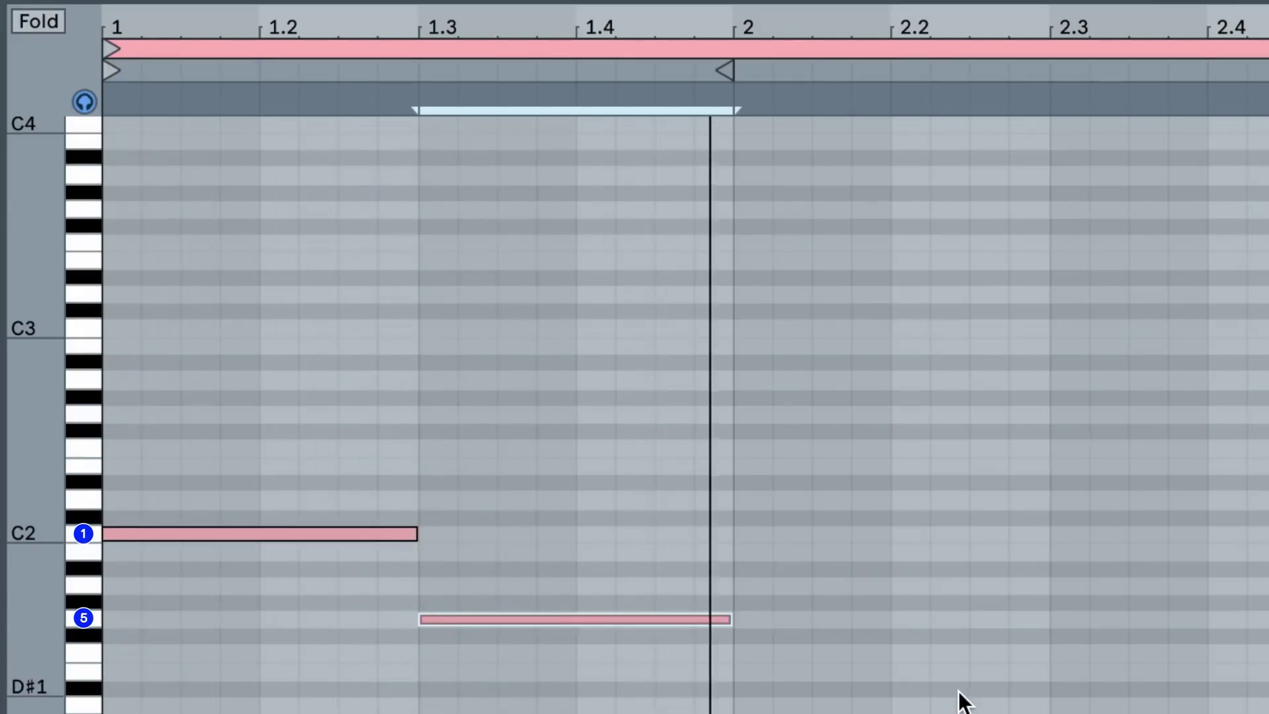
left_click_drag(637, 620, 953, 584)
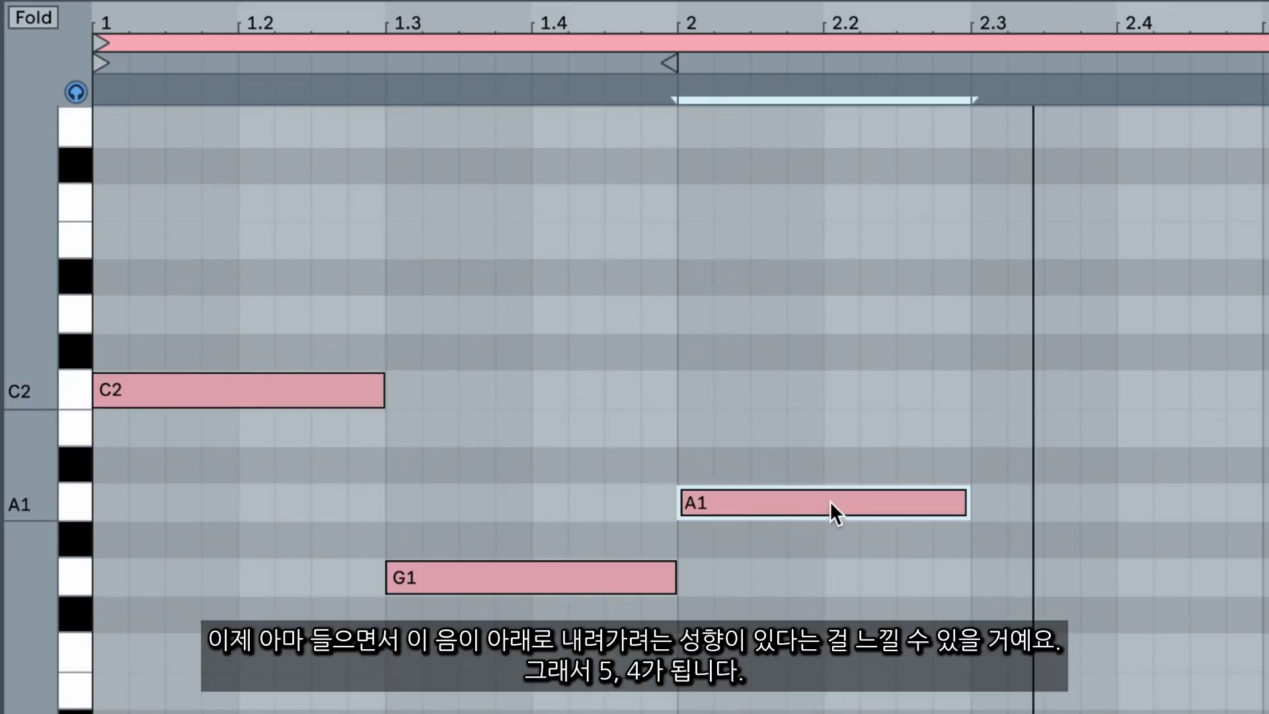
left_click_drag(832, 501, 1128, 656)
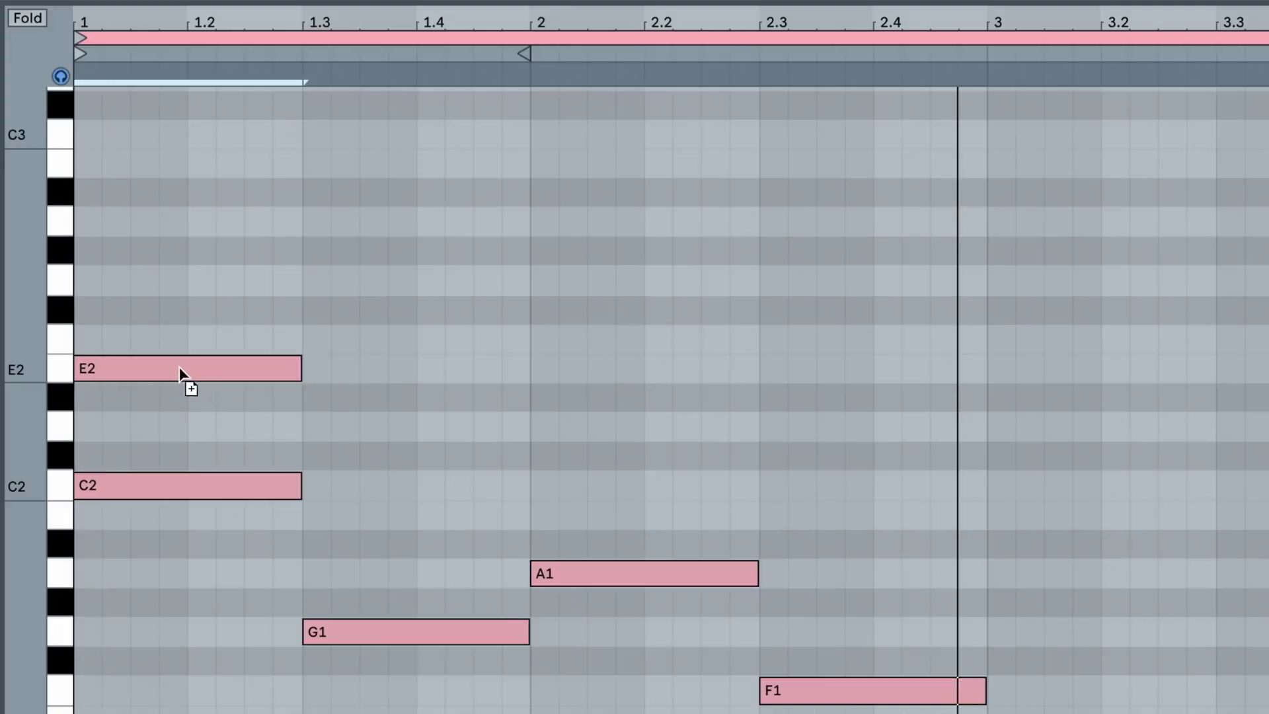
Duplicate the C2 note up to E2 as its third, and play back the two-note harmony
left_click(179, 370)
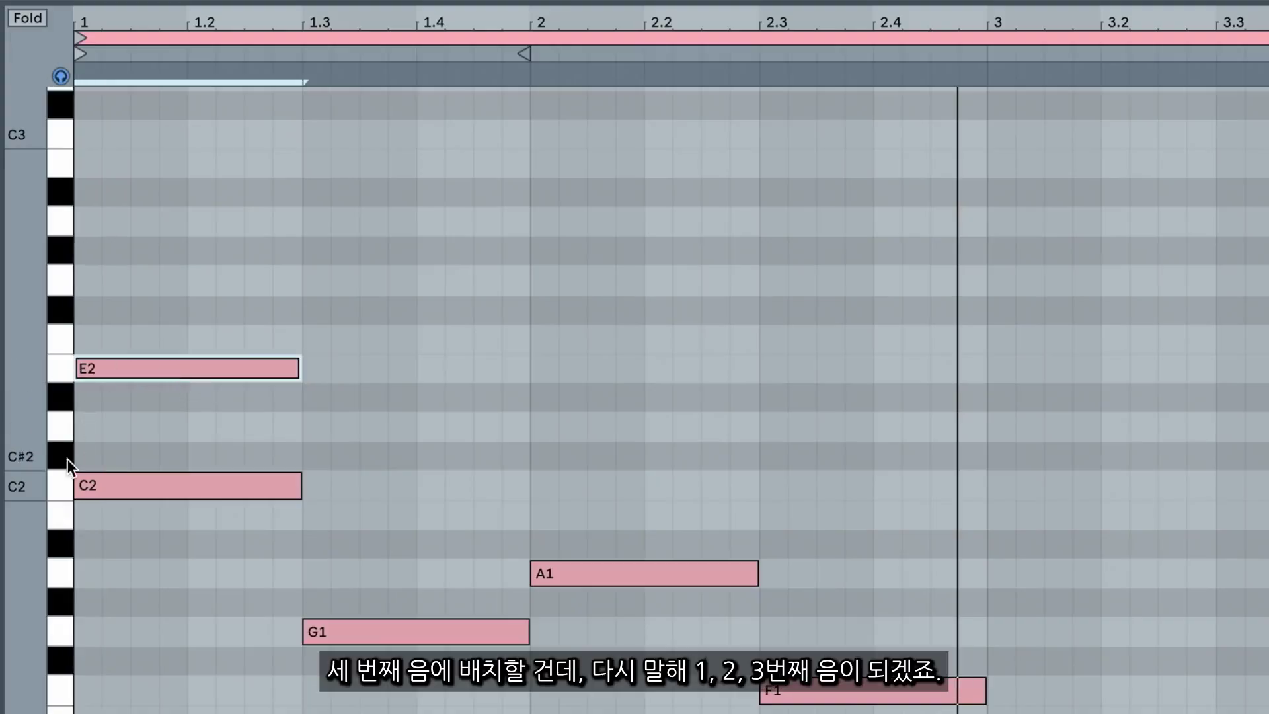
left_click(59, 485)
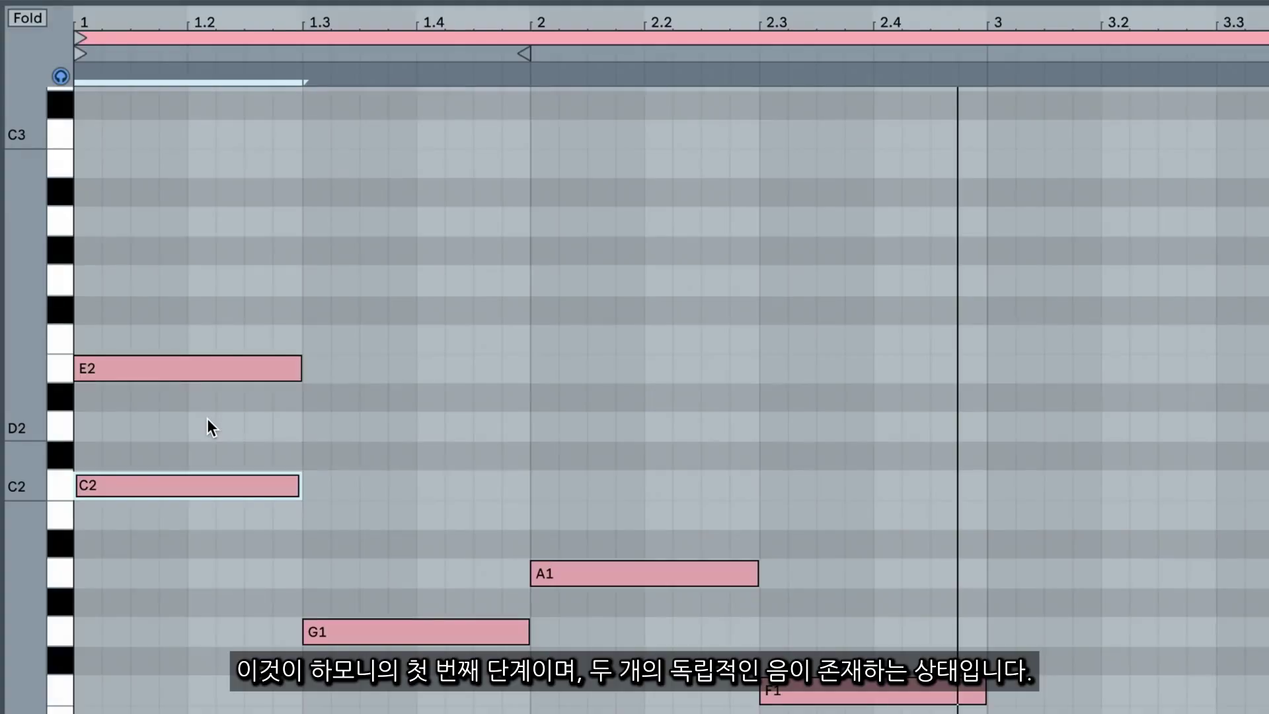
key("space")
key("space")
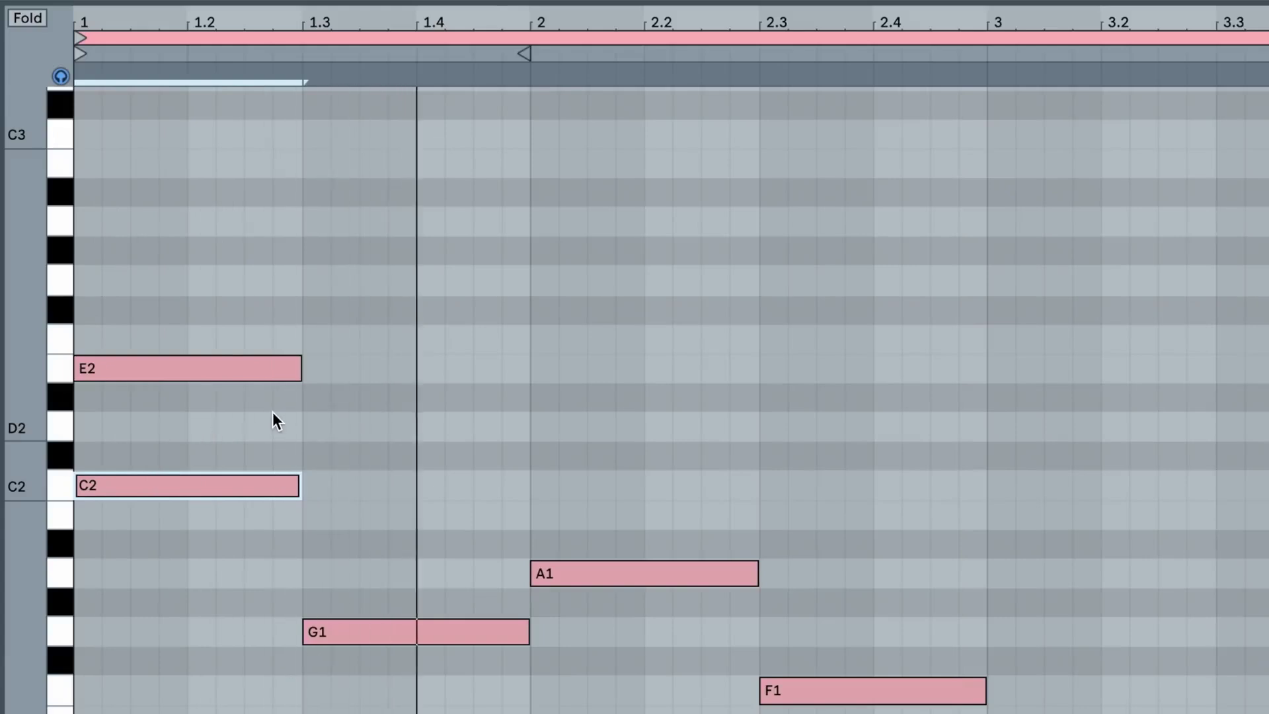
Copy the first chord's E2 note to F2, move the copy to G2 to complete the triad, and play it back
left_click(139, 363, "alt")
left_click_drag(139, 359, 144, 349)
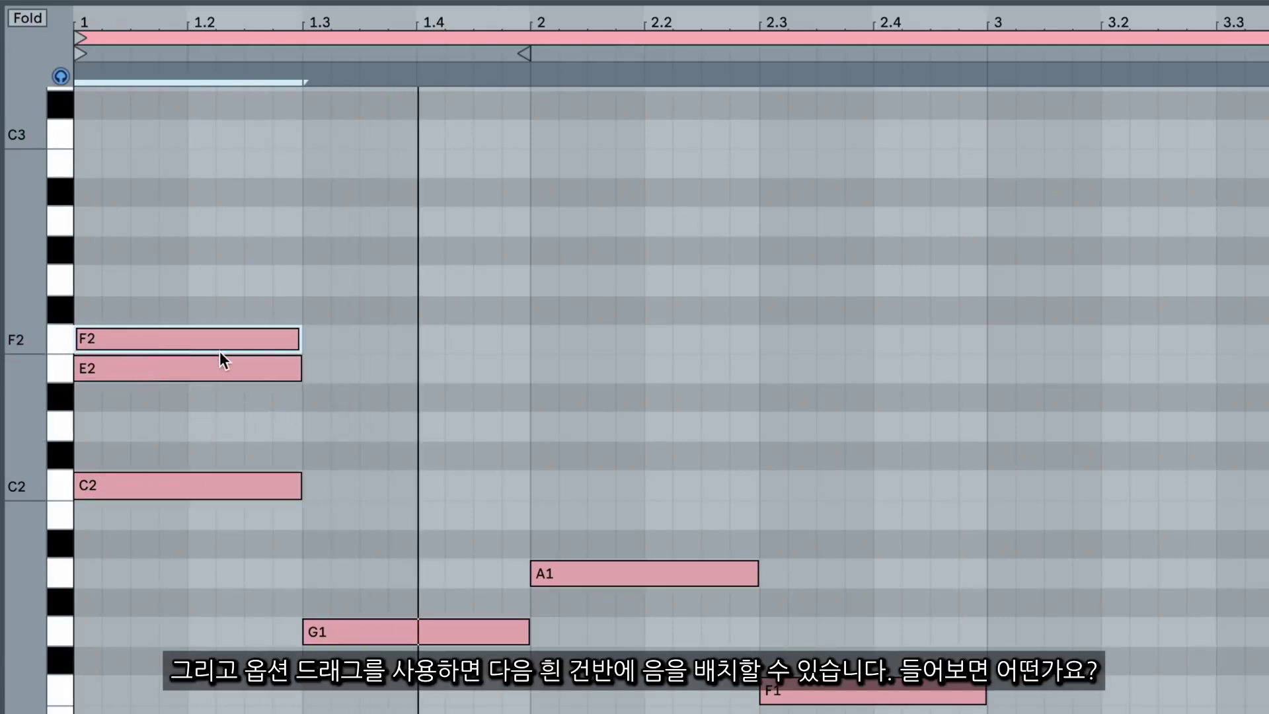
key("space")
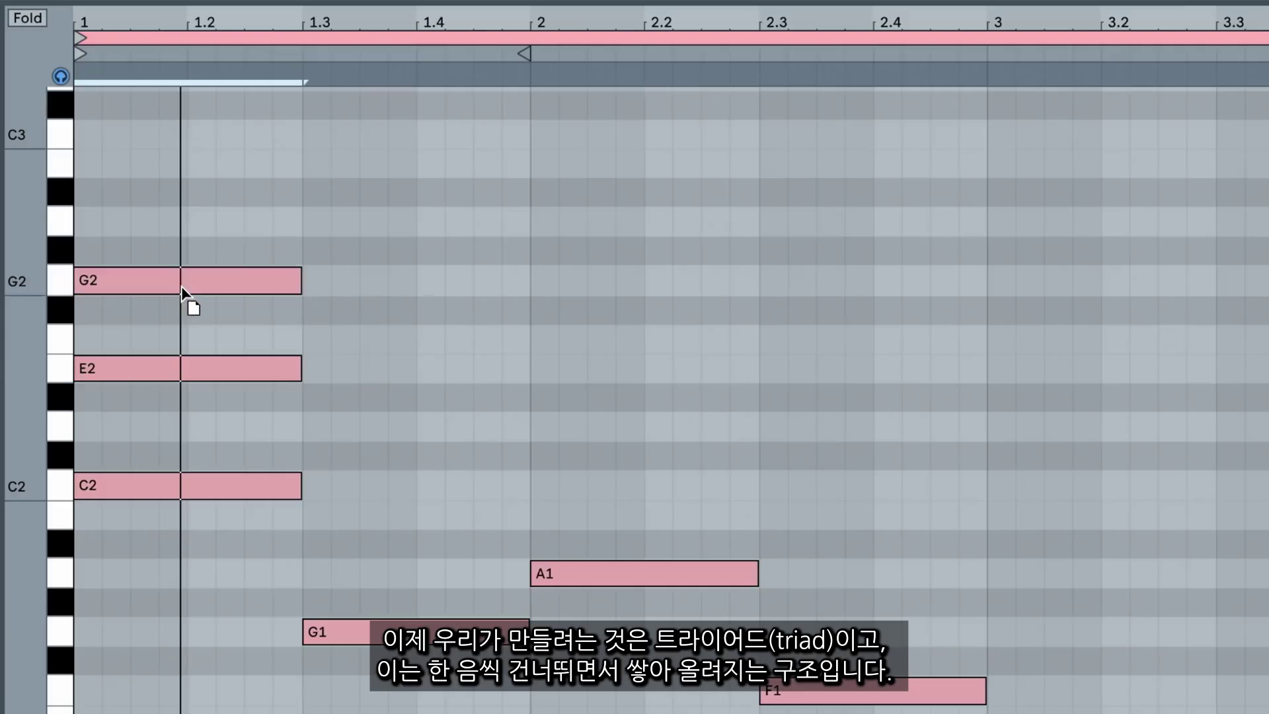
left_click(190, 288)
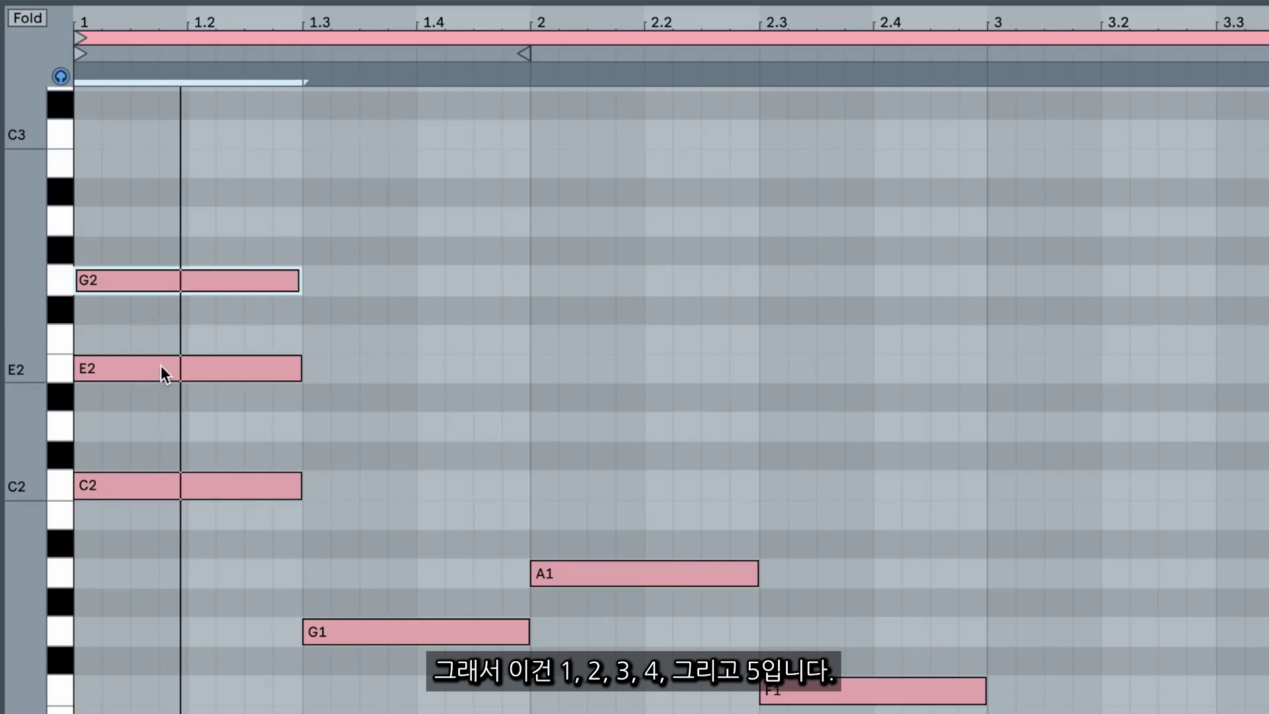
key("space")
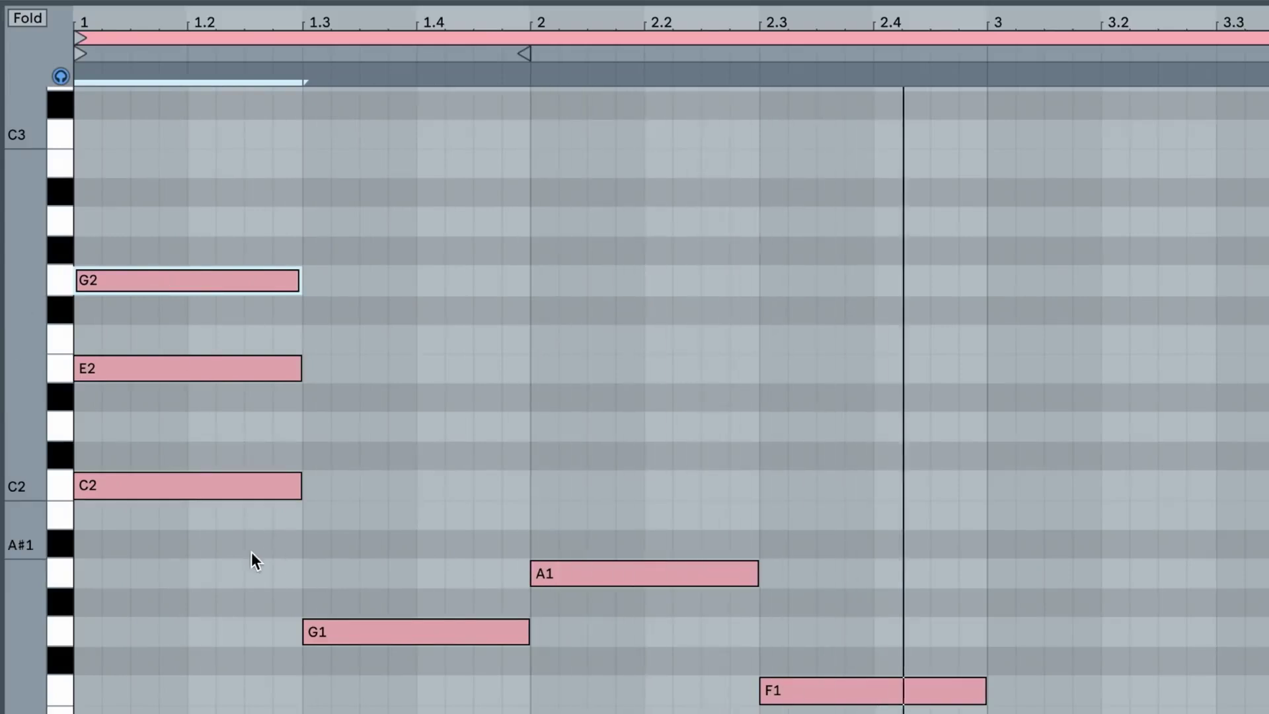
Build triads on the other roots: B1 and D2 over G1, C2 and E2 over A1, A1 and C2 over F1
scroll(218, 558, "down", 2)
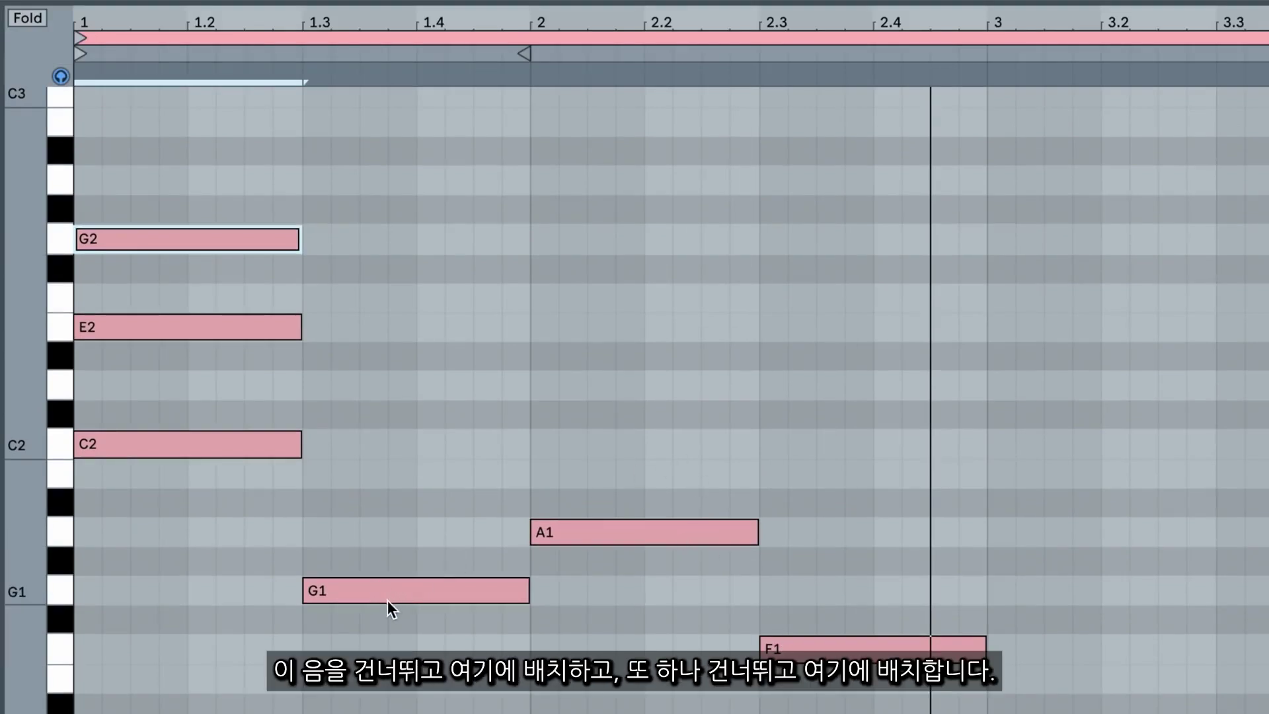
left_click_drag(383, 593, 391, 376)
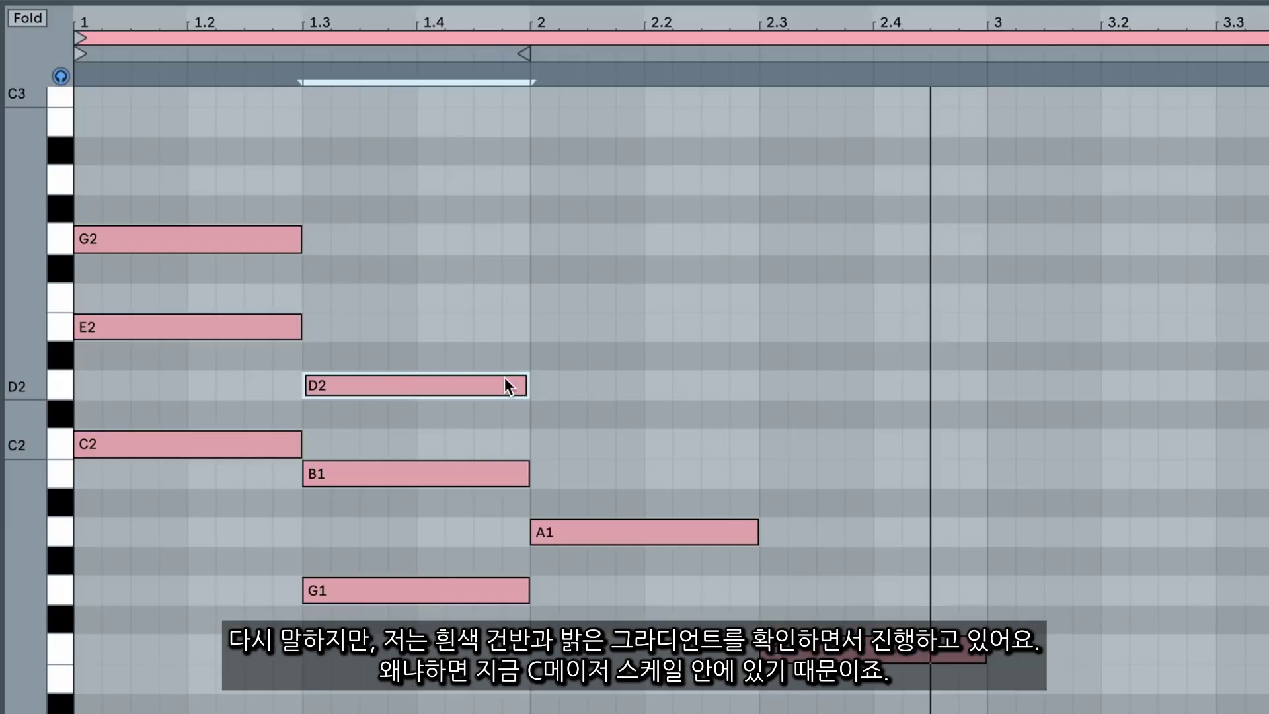
left_click_drag(593, 528, 603, 340)
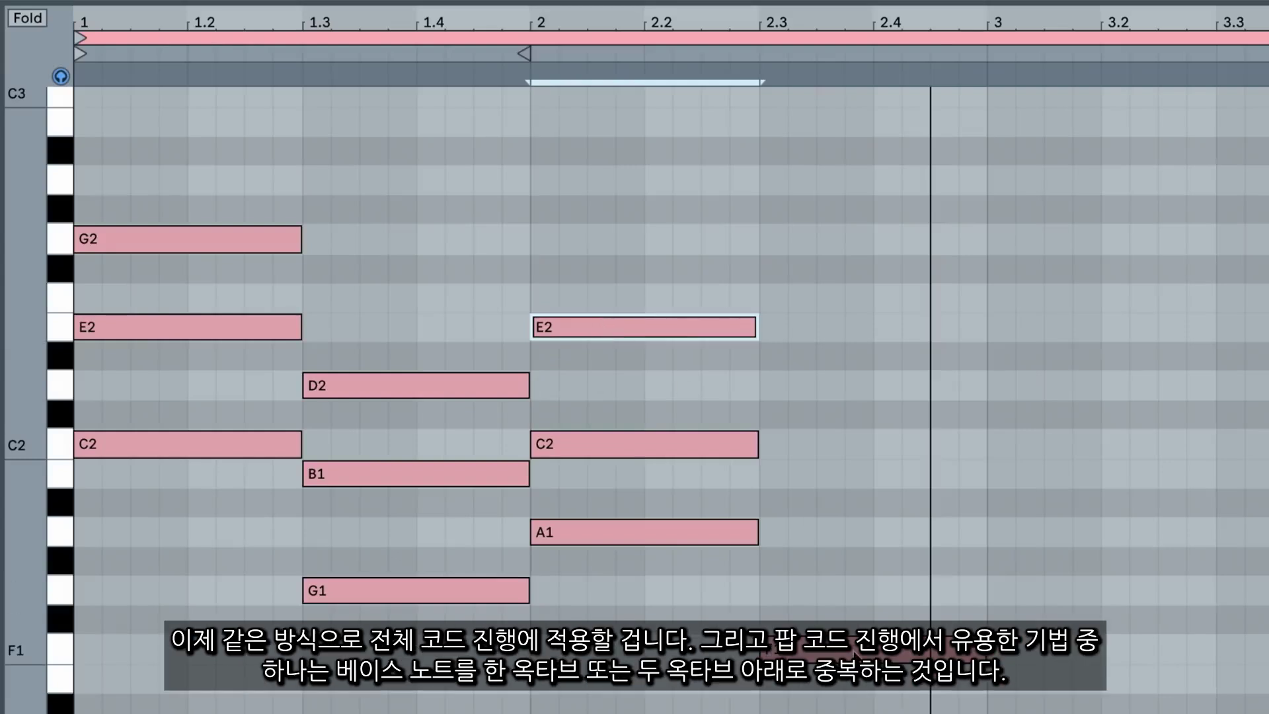
left_click_drag(860, 651, 879, 454)
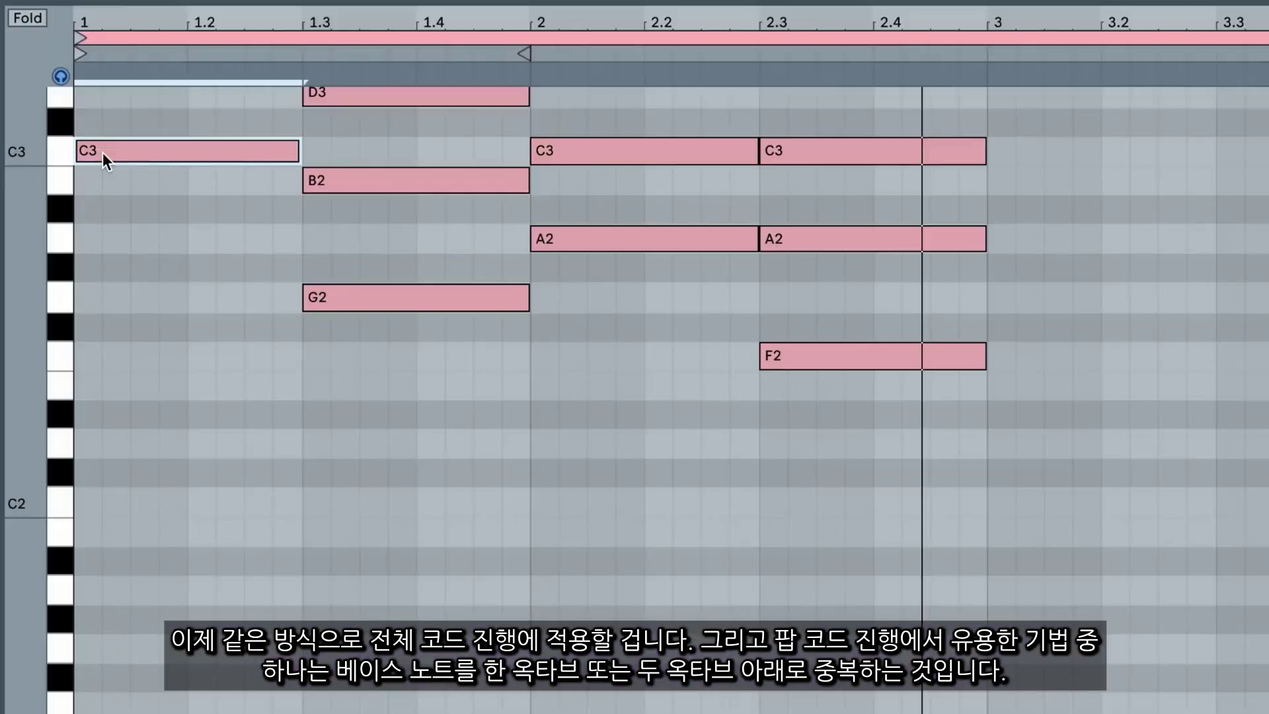
Duplicate the first chord's C3 root down one and two octaves, to C2 and C1
left_click_drag(101, 161, 101, 513)
scroll(102, 509, "down", 5)
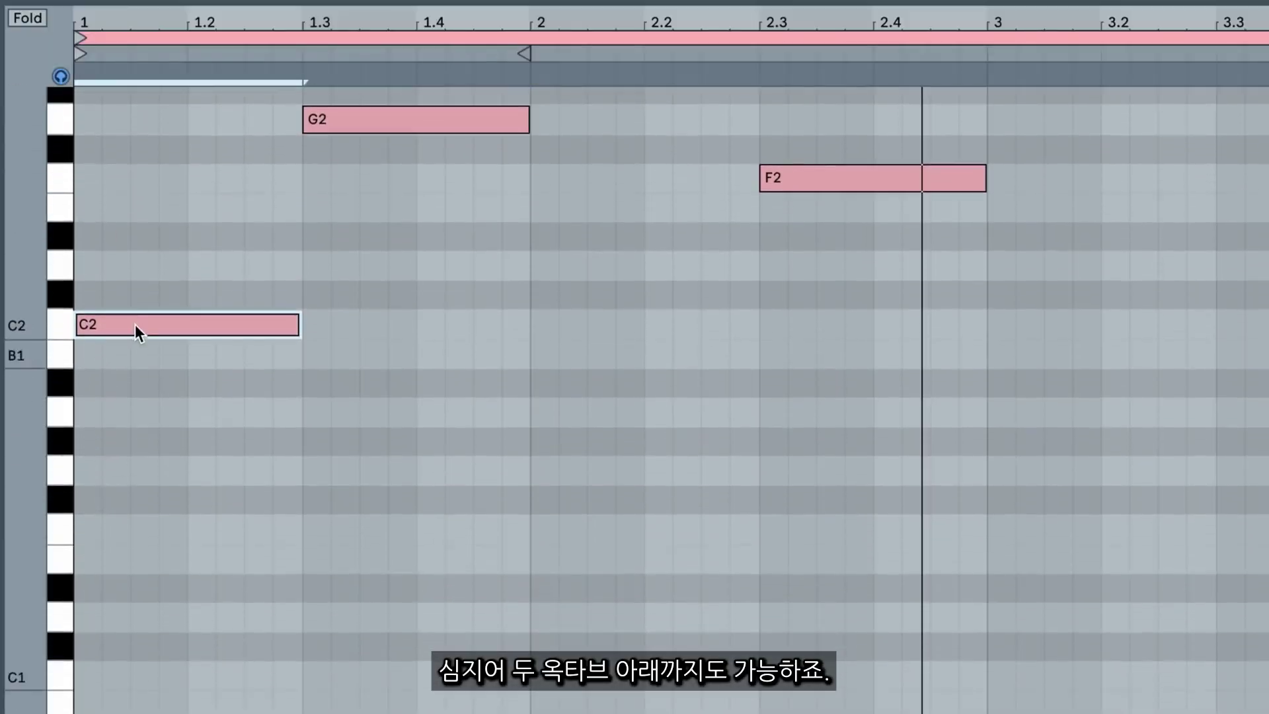
left_click_drag(136, 329, 125, 688)
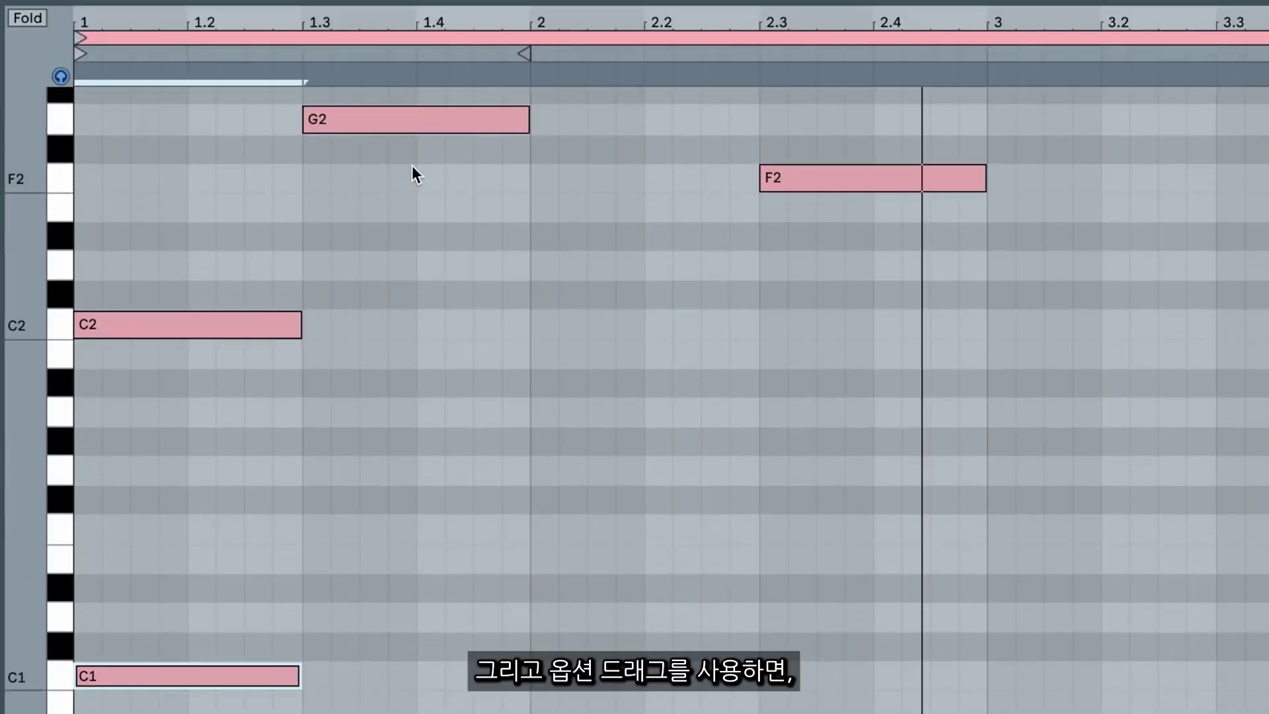
Duplicate the other chords' roots into lower octaves, including G1, A1, A0 and F1, and play the progression
scroll(411, 165, "up", 4)
left_click_drag(375, 346, 383, 694)
left_click_drag(344, 214, 388, 581)
scroll(604, 232, "up", 5)
left_click_drag(604, 232, 603, 363)
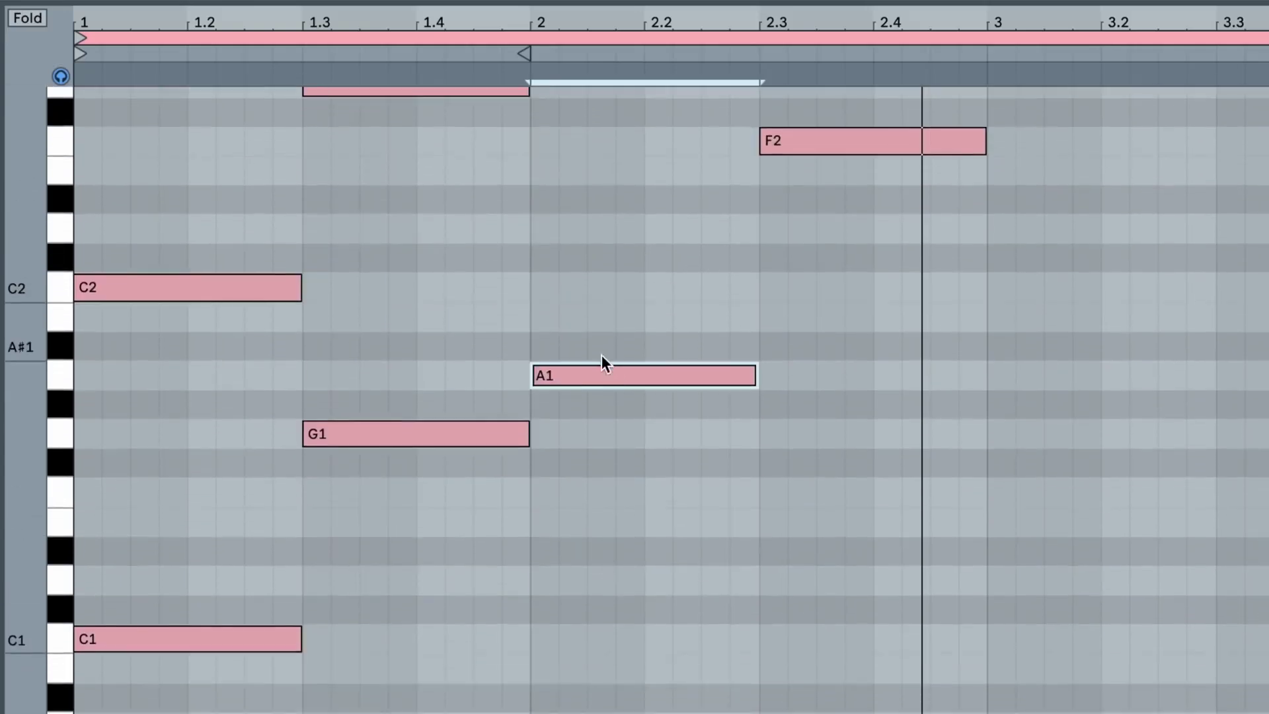
key("space")
scroll(827, 168, "up", 1)
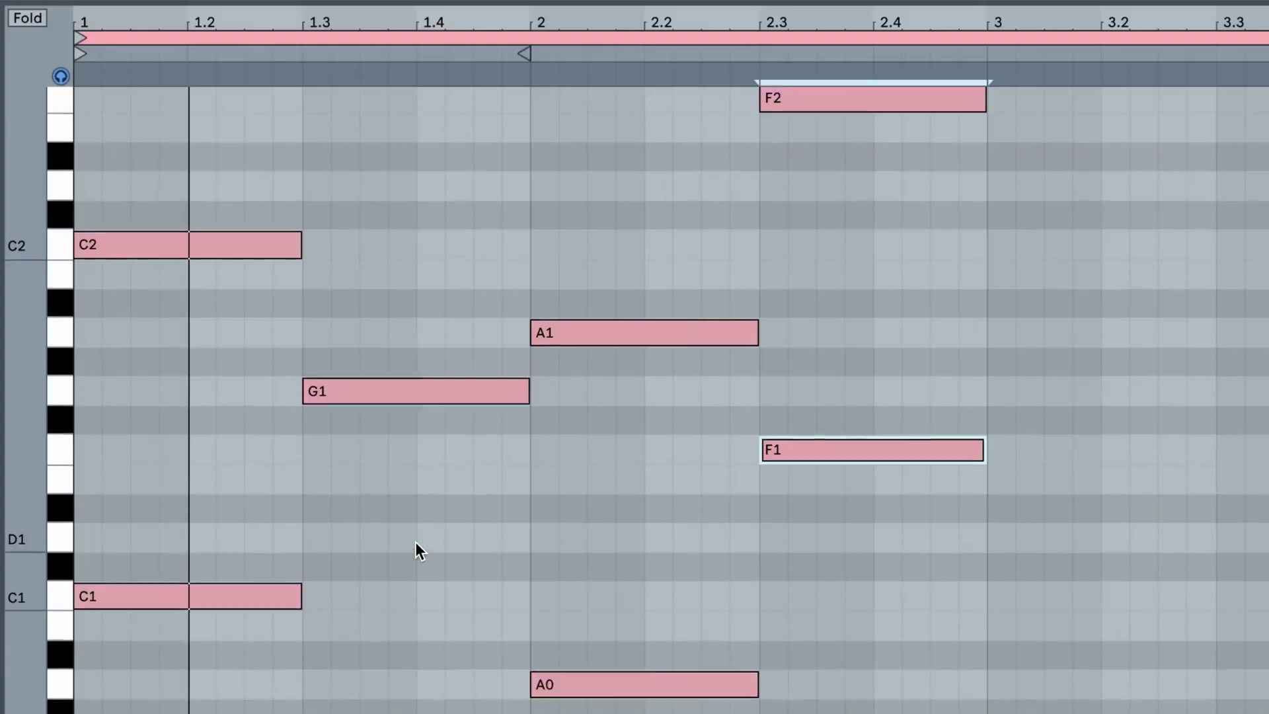
Stretch all the notes to double length so each chord fills a whole bar, and play the result
scroll(415, 542, "up", 5)
scroll(415, 542, "up", 4)
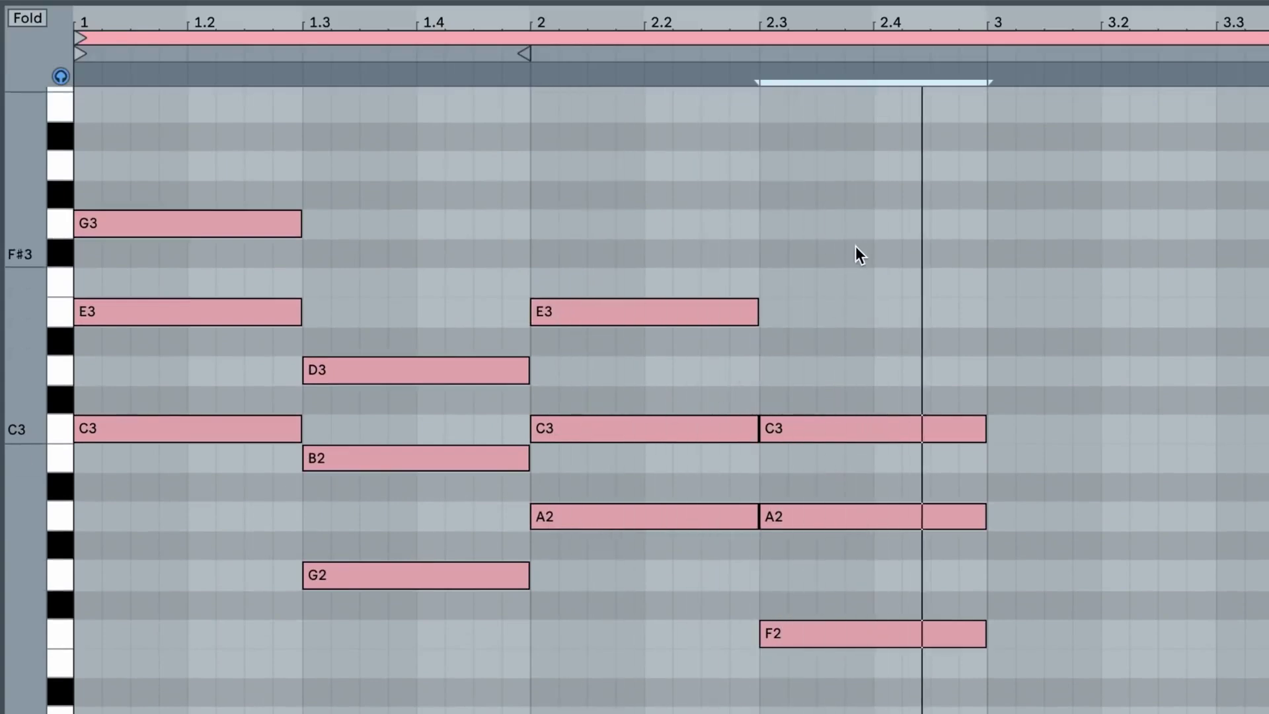
key("ctrl+a")
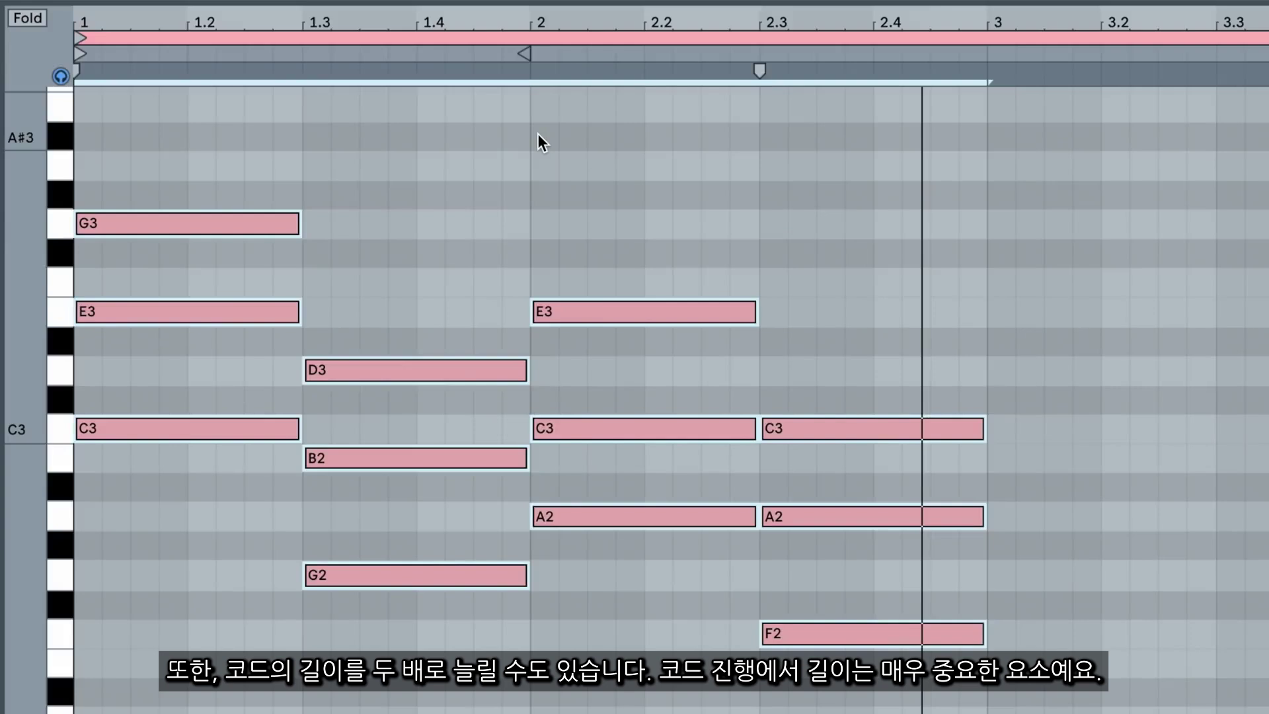
left_click(759, 73)
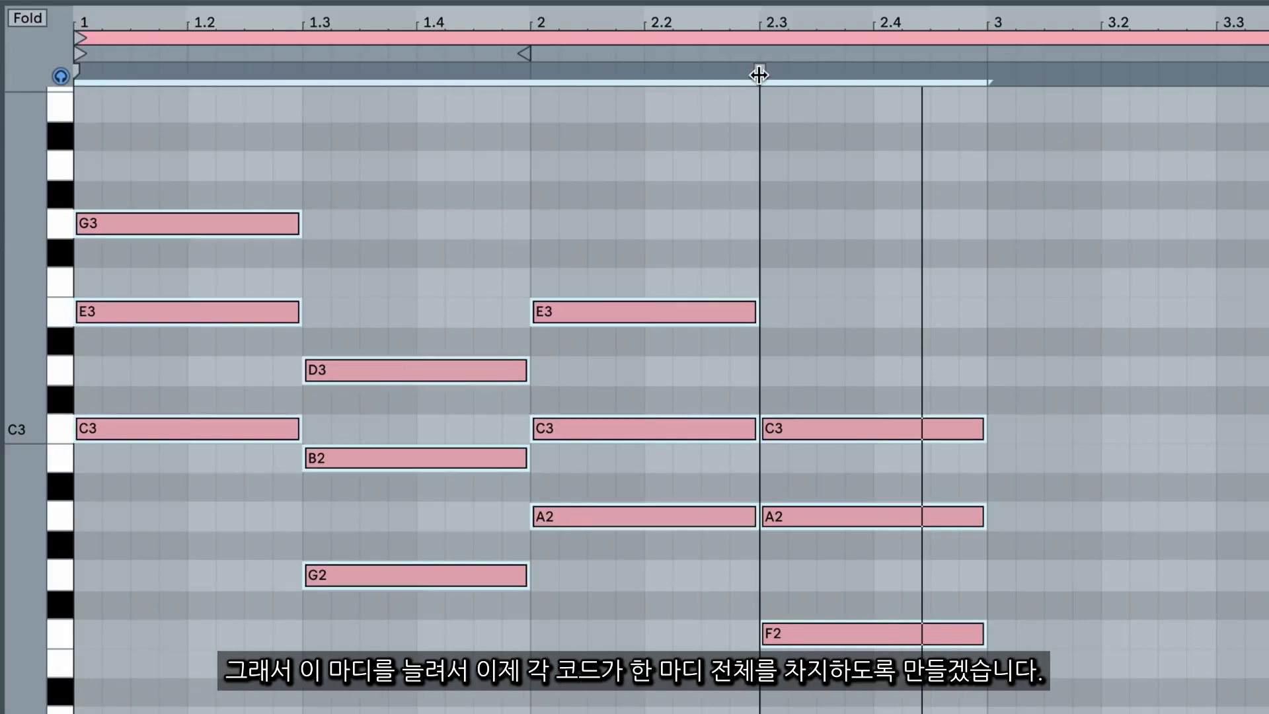
left_click_drag(760, 75, 1268, 132)
key("space")
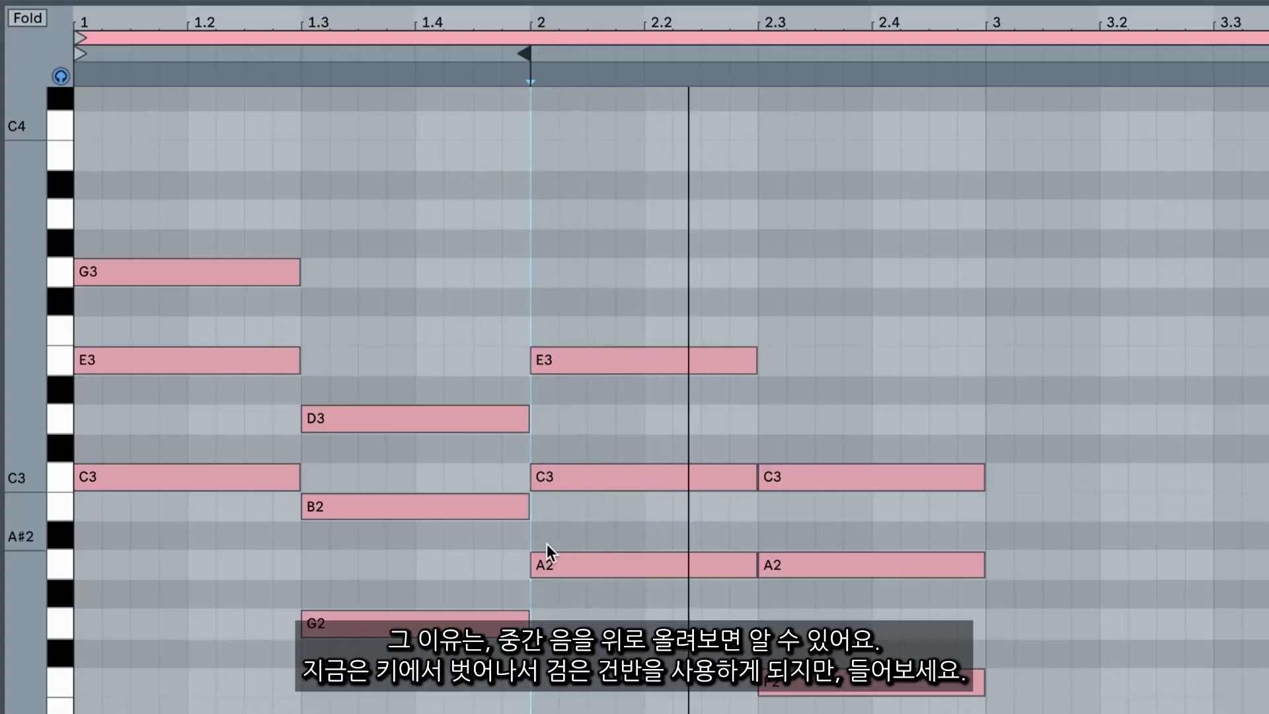
Try raising the third chord's middle note to C#3, play it, and return the note to C3
scroll(582, 486, "down", 3)
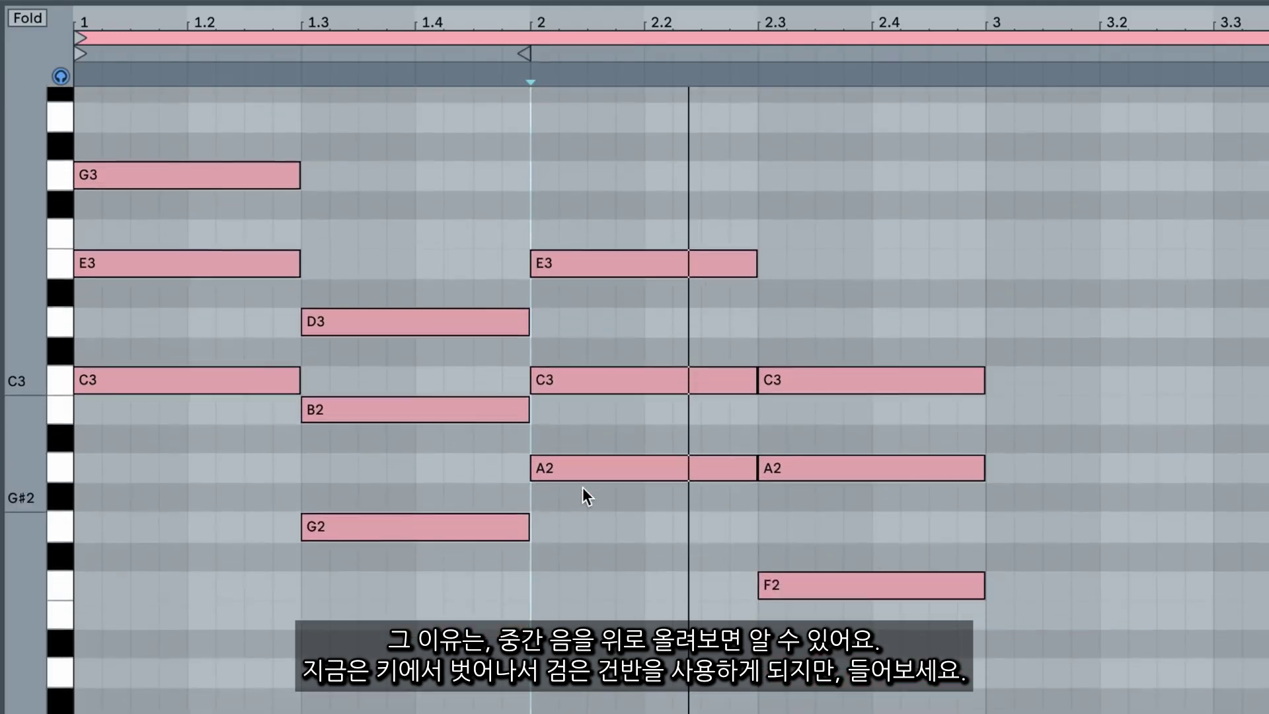
left_click(571, 379)
left_click_drag(571, 379, 573, 361)
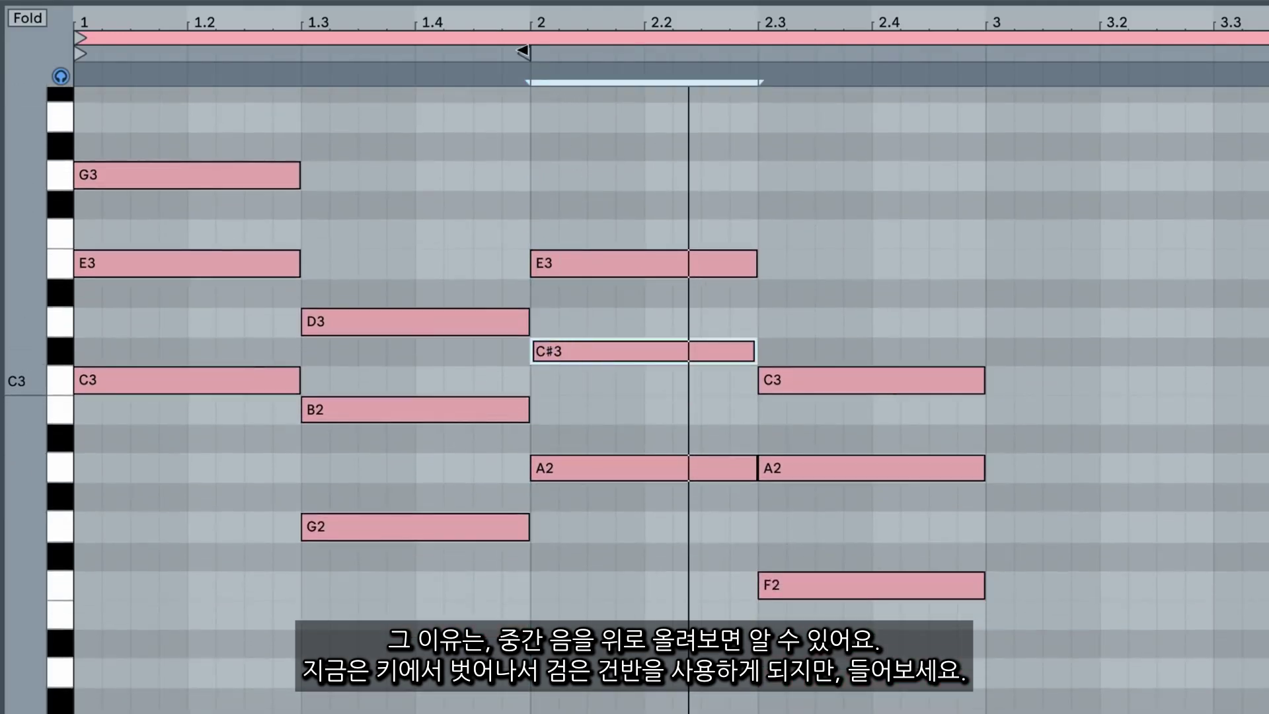
left_click(595, 369)
key("space")
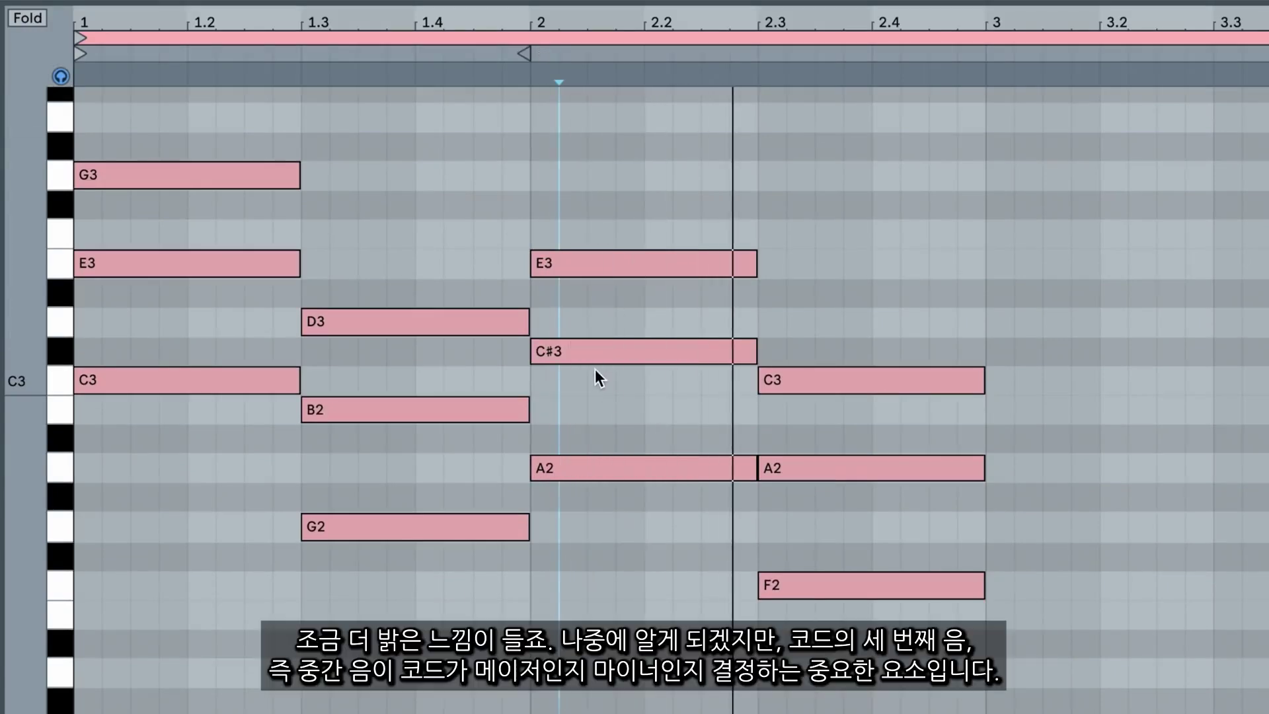
left_click_drag(589, 351, 589, 374)
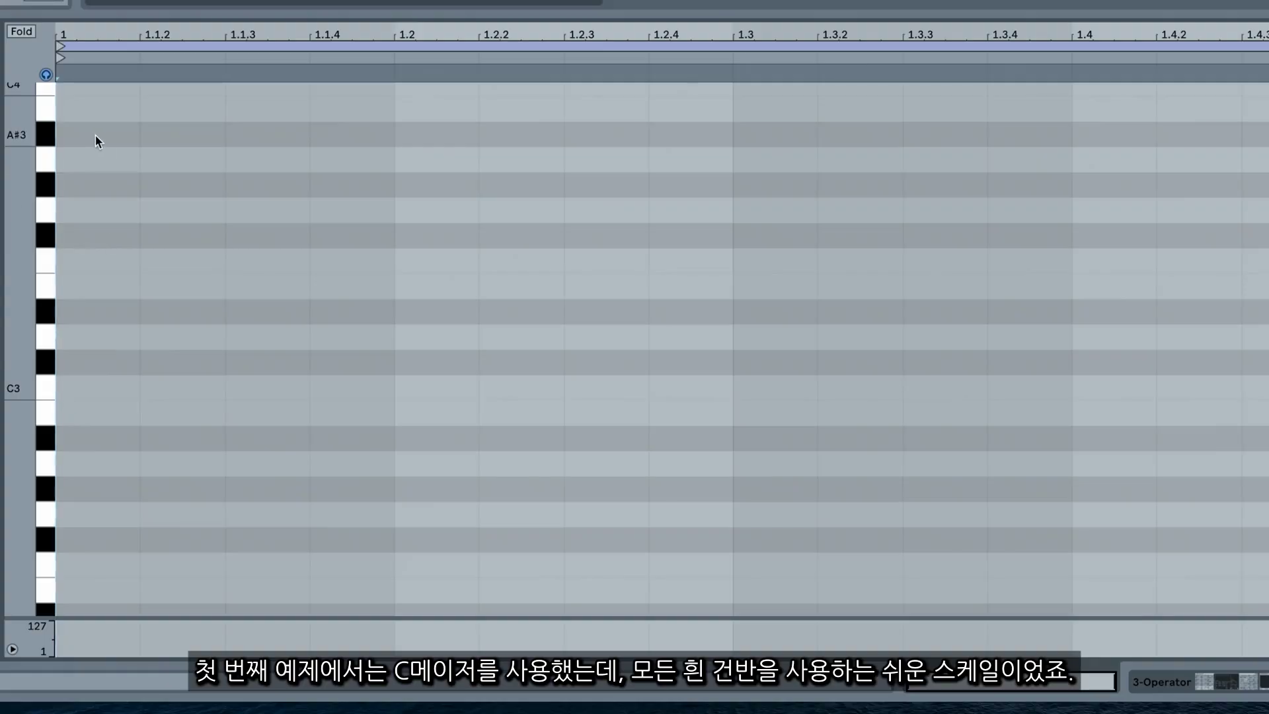
Audition the C3, B2 and A2 keys in the empty clip, counting three white keys down to the minor root
left_click(47, 390)
scroll(46, 386, "down", 3)
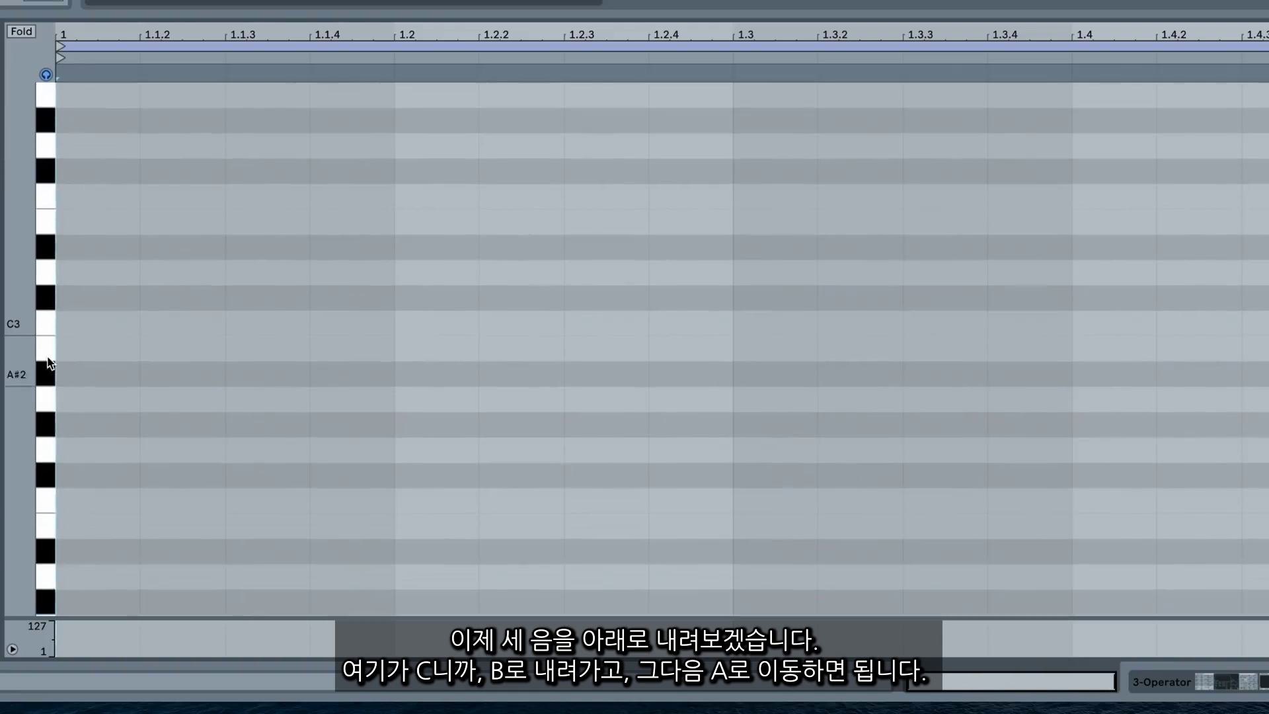
left_click(47, 345)
left_click(48, 398)
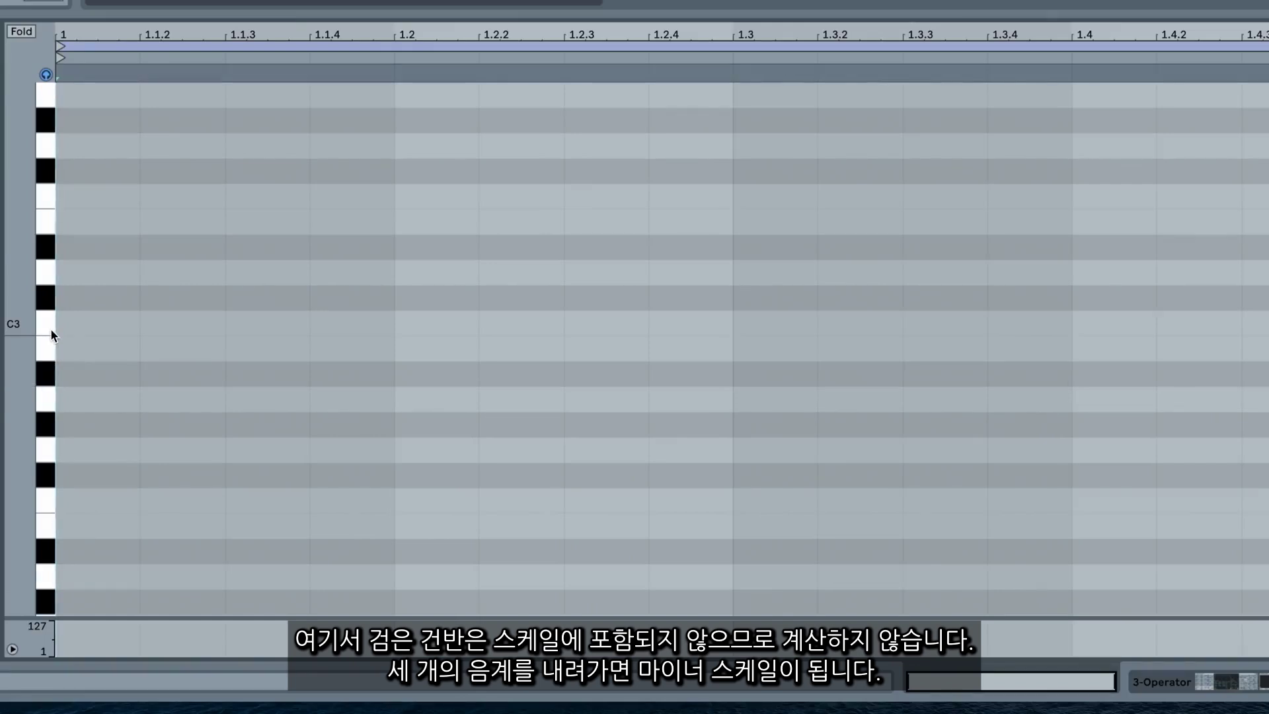
Audition the white keys upward from A3 through the next octave, counting the degrees of the A minor scale
scroll(53, 265, "up", 3)
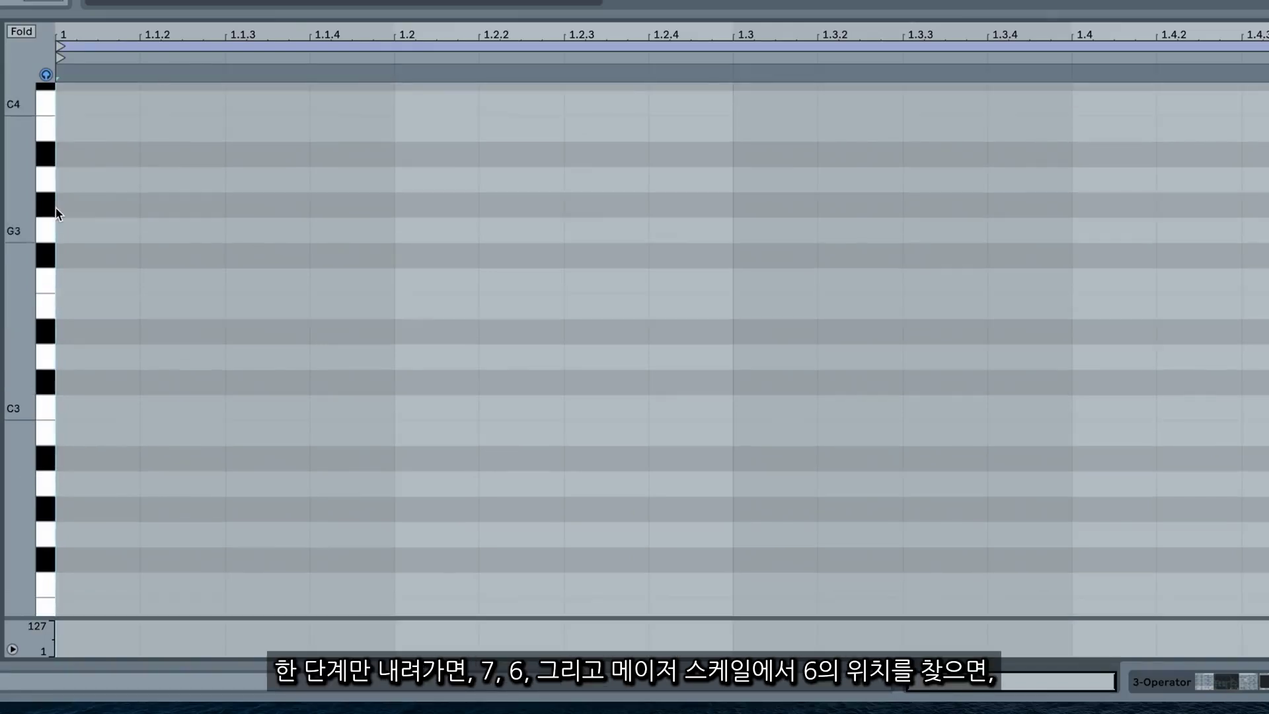
left_click(46, 127)
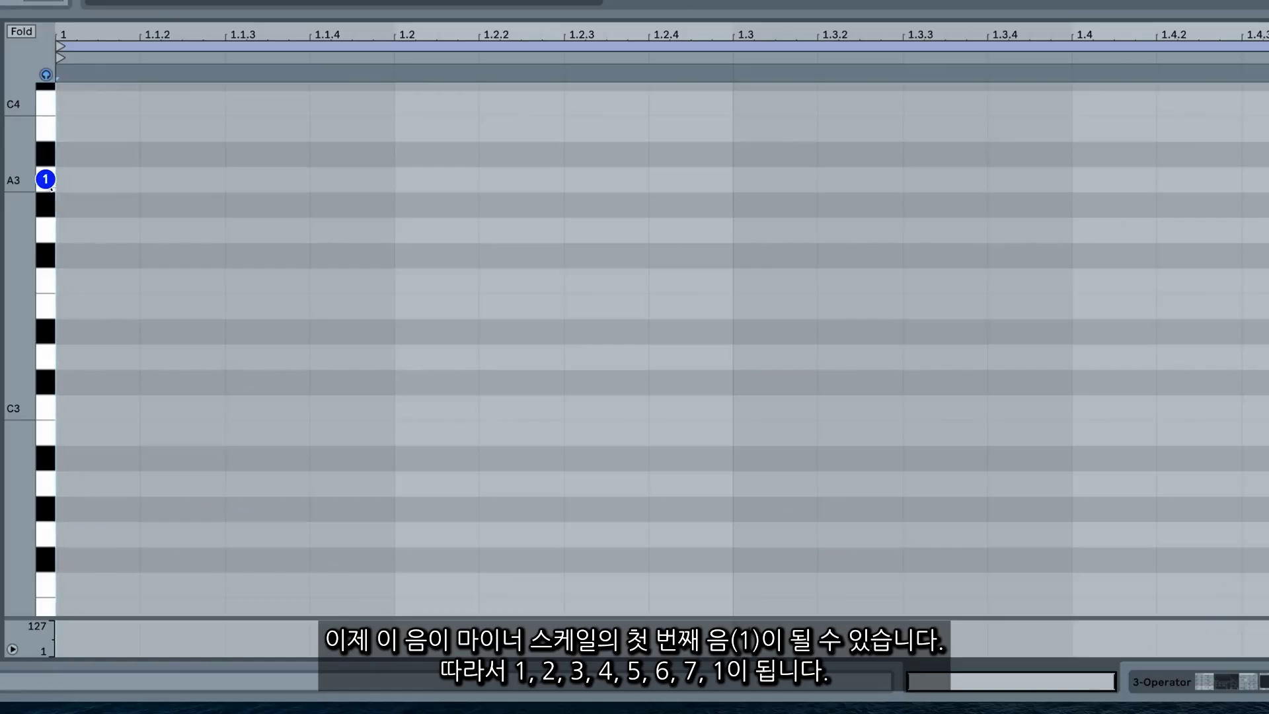
left_click(45, 180)
scroll(46, 177, "up", 3)
left_click(46, 192)
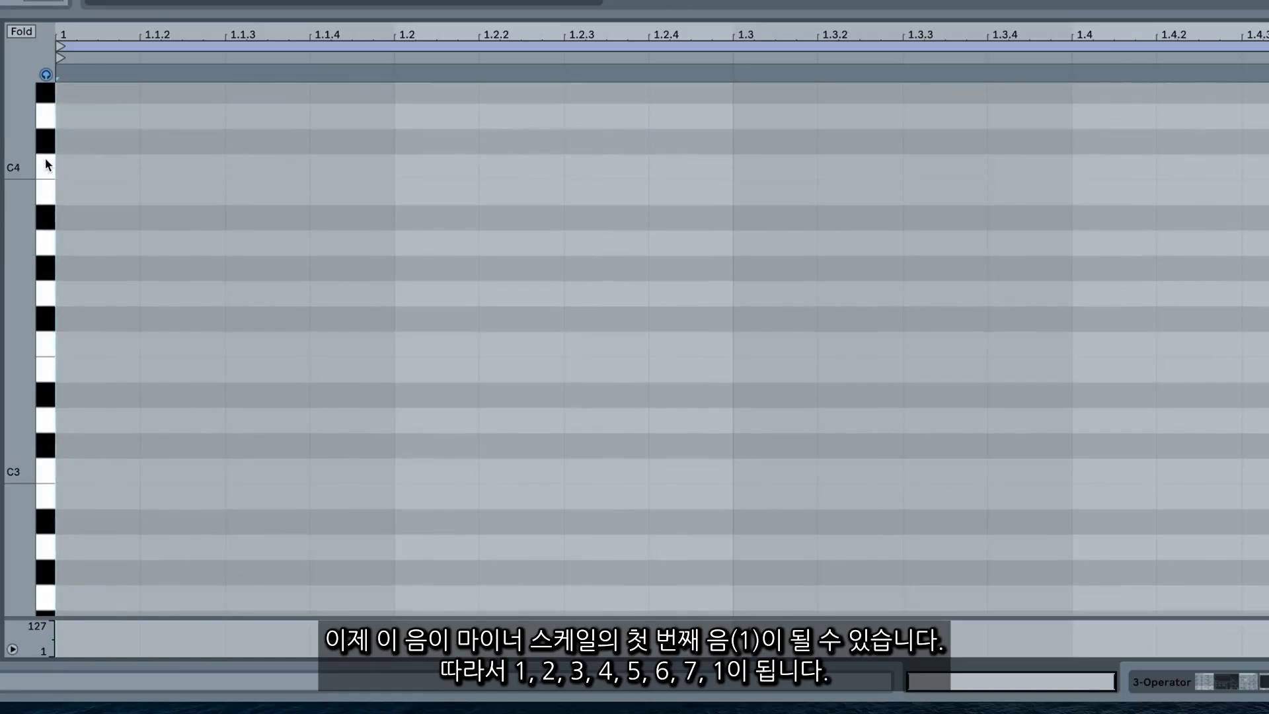
scroll(47, 165, "up", 3)
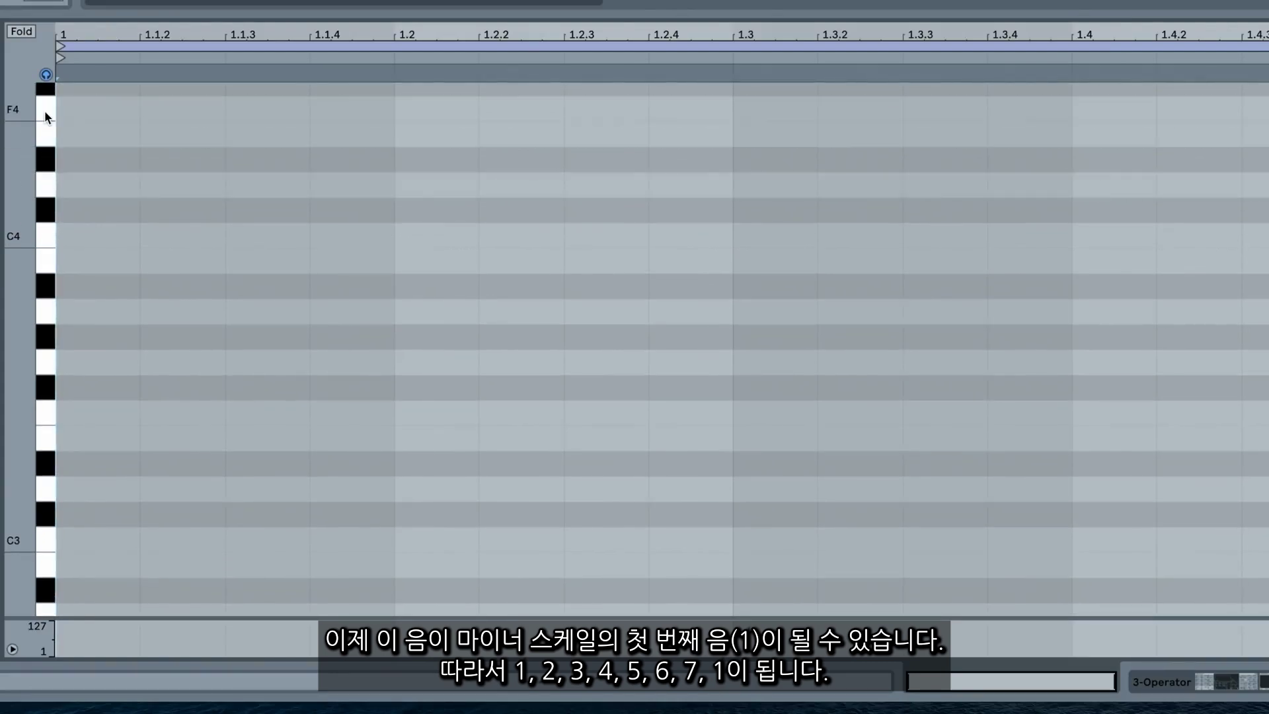
scroll(45, 117, "up", 6)
left_click(46, 177)
left_click(46, 131)
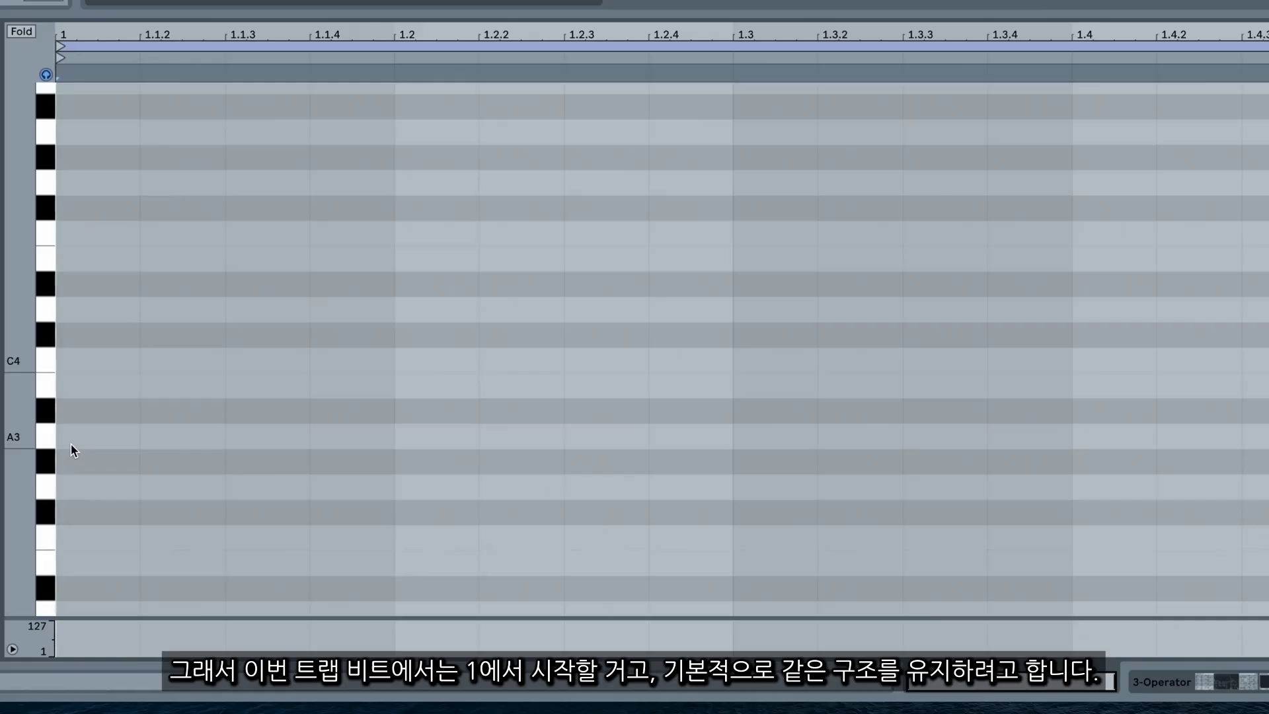
Build a one-beat A minor triad of A3, C4 and E4 at the clip start, deleting the extra D4 note
scroll(70, 443, "down", 2)
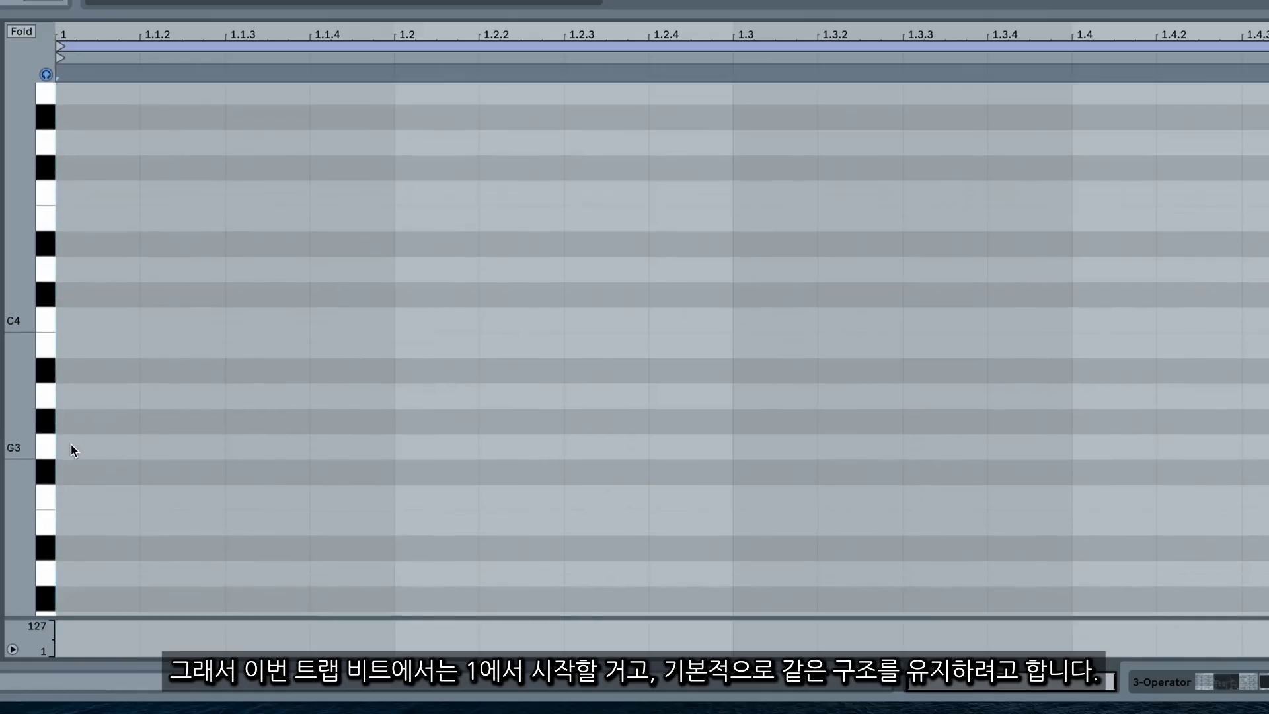
double_click(69, 397)
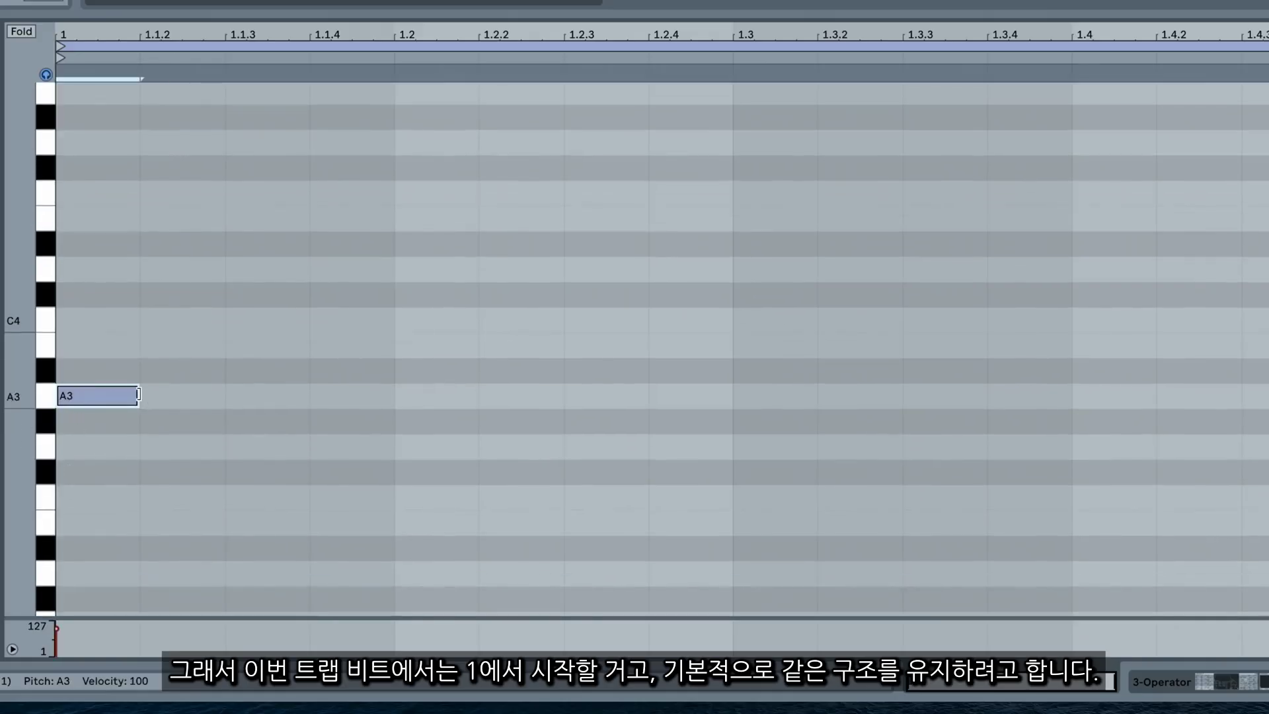
left_click_drag(139, 395, 362, 394)
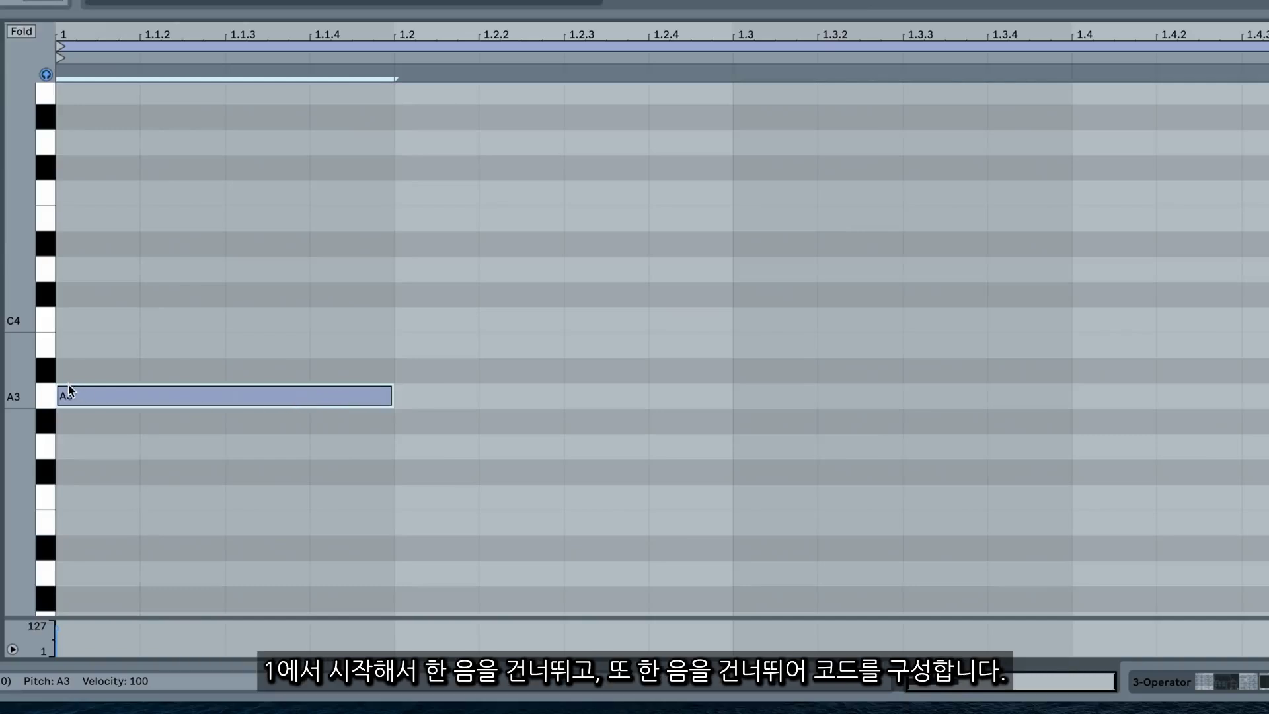
left_click_drag(110, 397, 113, 223)
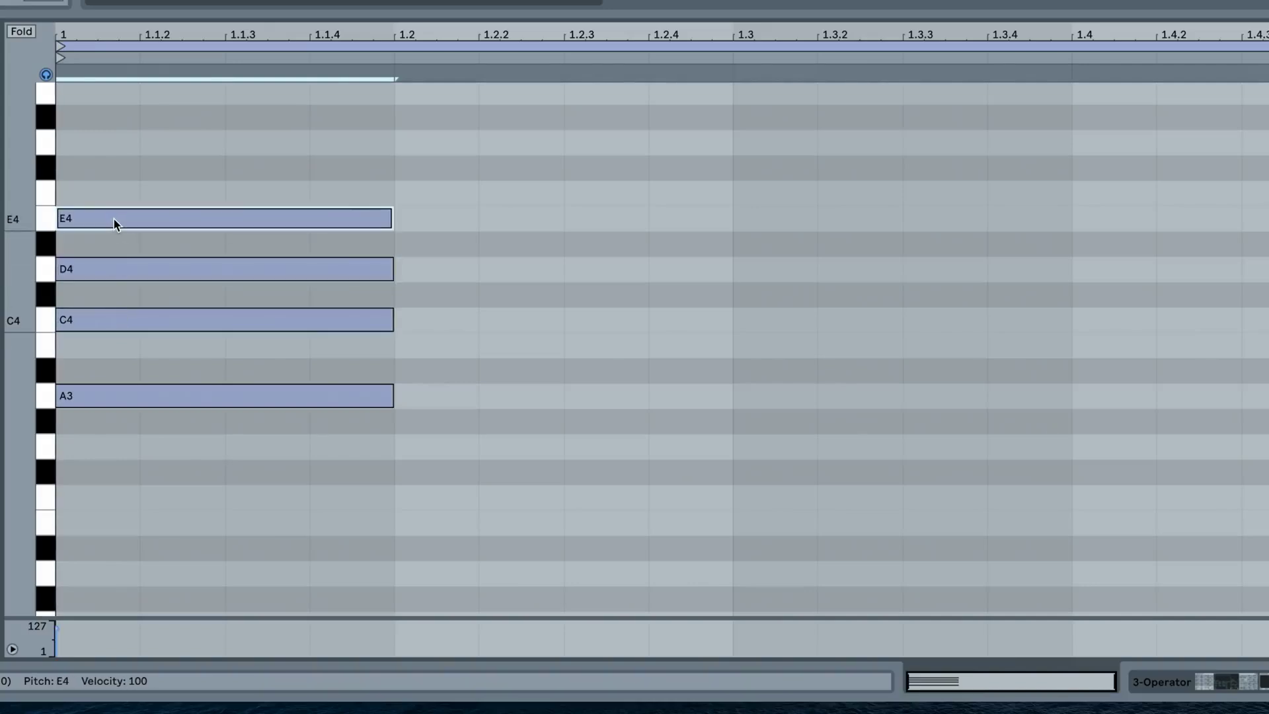
left_click(96, 274)
key("Delete")
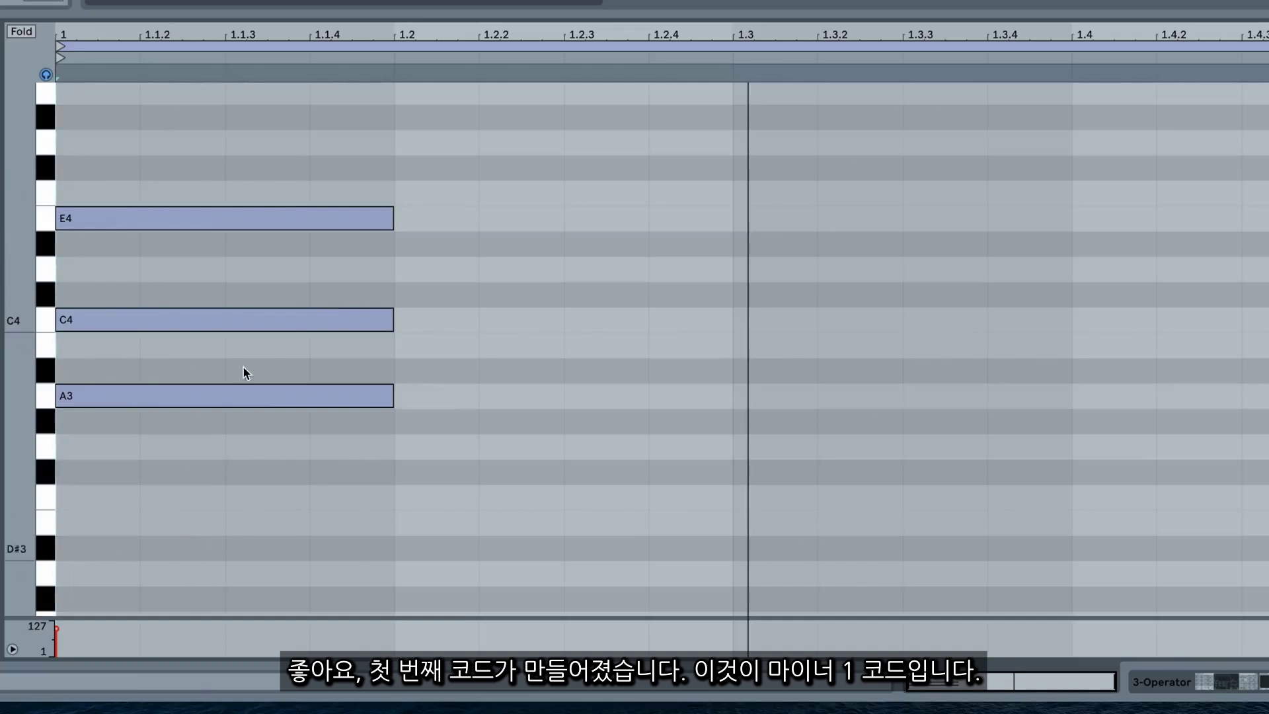
Set the clip's loop length to 4 bars and stretch the A minor chord to fill the first bar
left_click(37, 402)
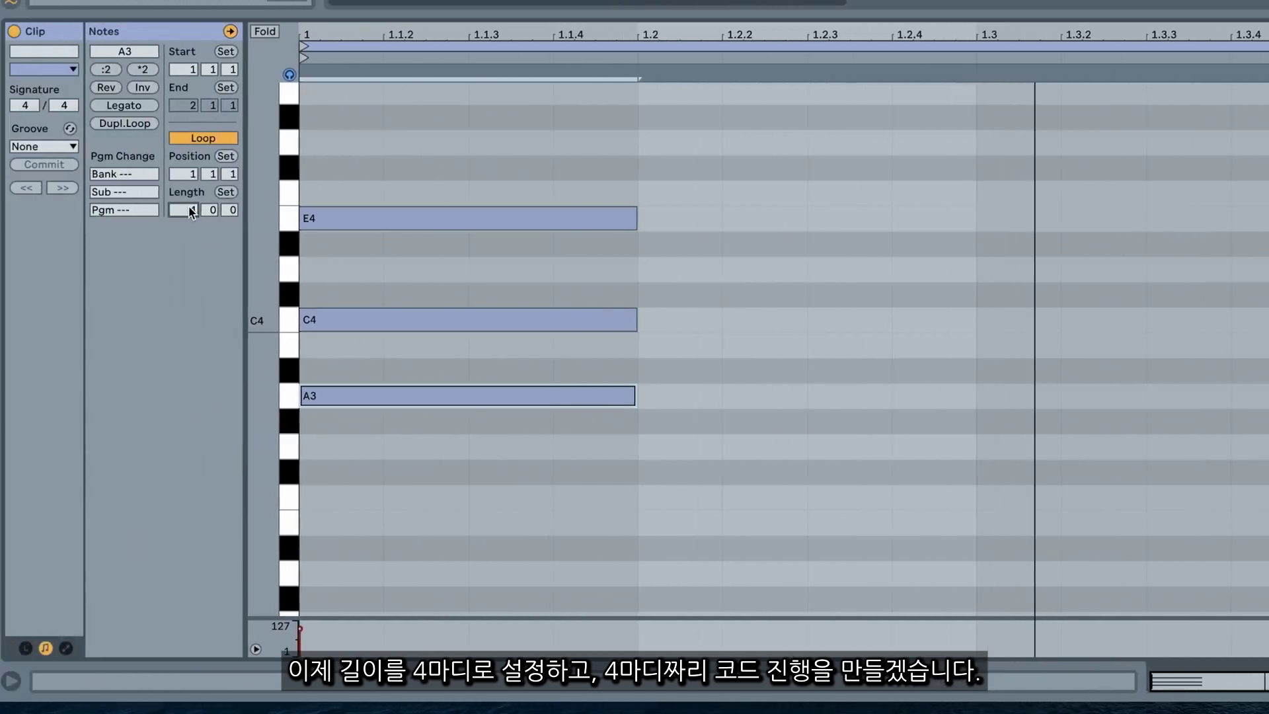
type("4")
key("Return")
left_click_drag(328, 582, 587, 235)
left_click_drag(344, 236, 384, 236)
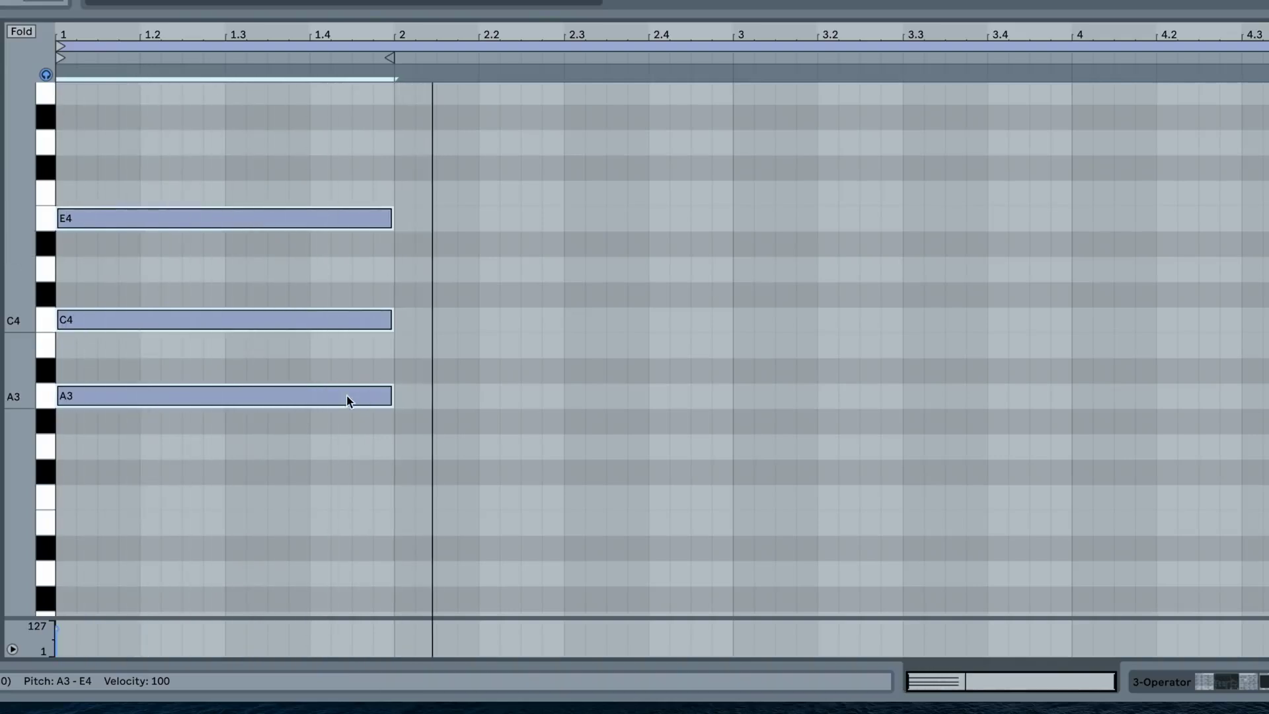
Copy the A minor chord into bar 2, try roots G3 and E3, and settle it on D3, F3 and A3
scroll(335, 405, "down", 3)
left_click(324, 433)
left_click_drag(323, 436, 53, 100)
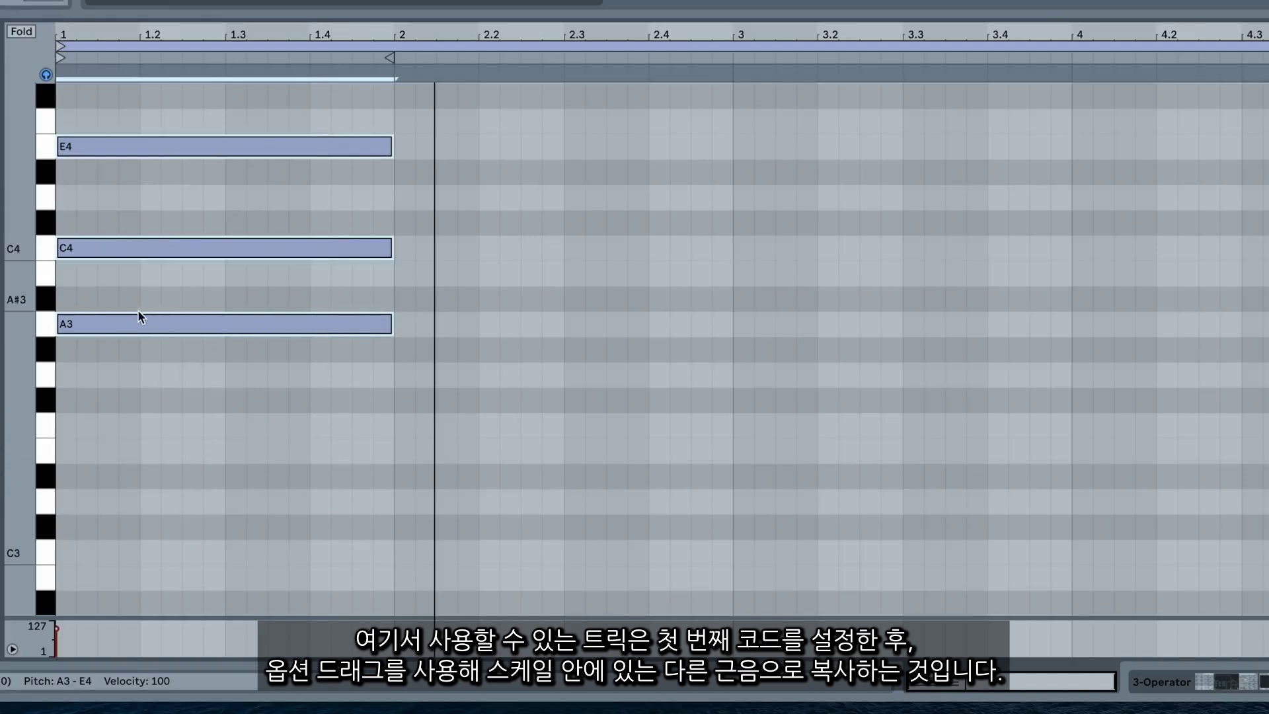
left_click_drag(131, 323, 457, 374)
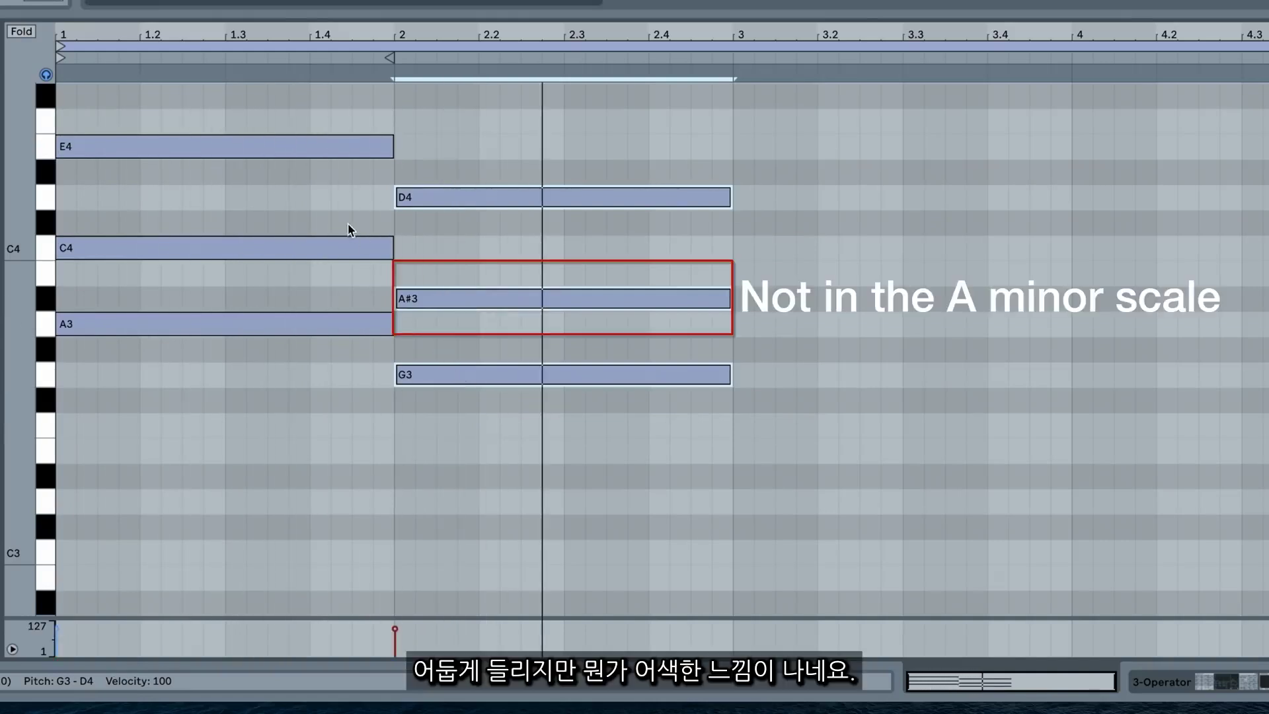
left_click_drag(416, 377, 408, 453)
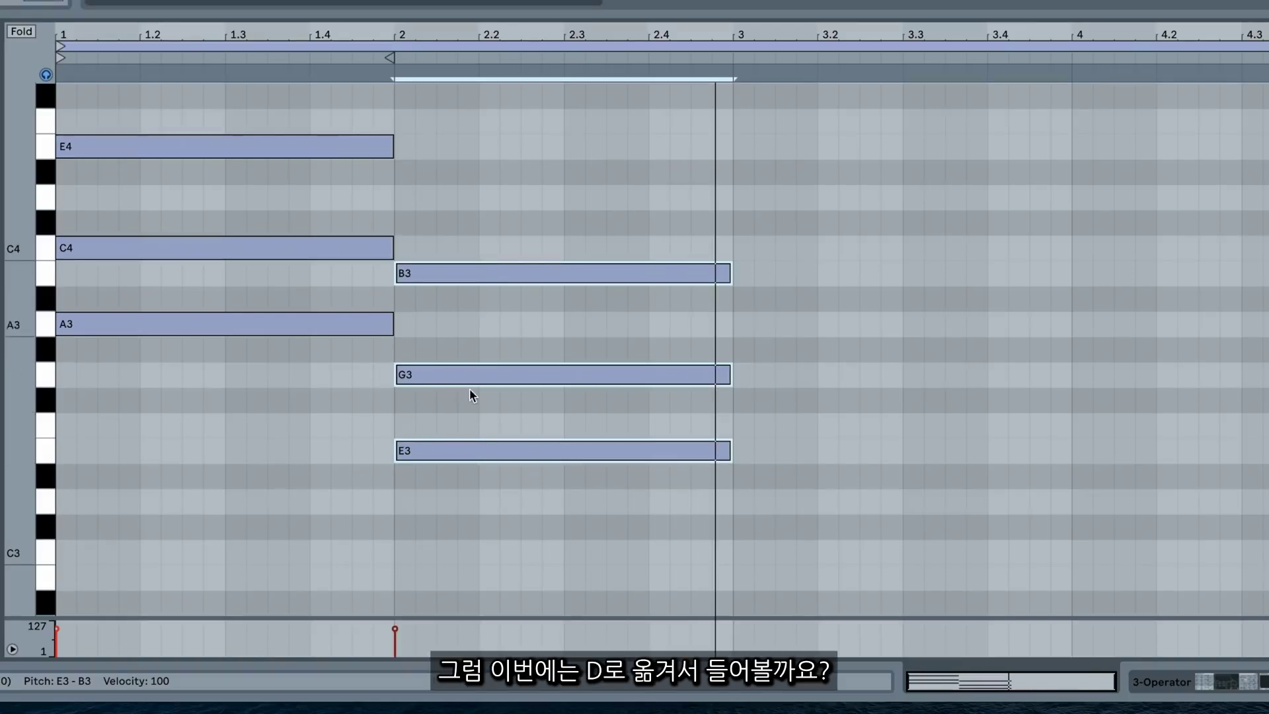
left_click_drag(442, 450, 442, 493)
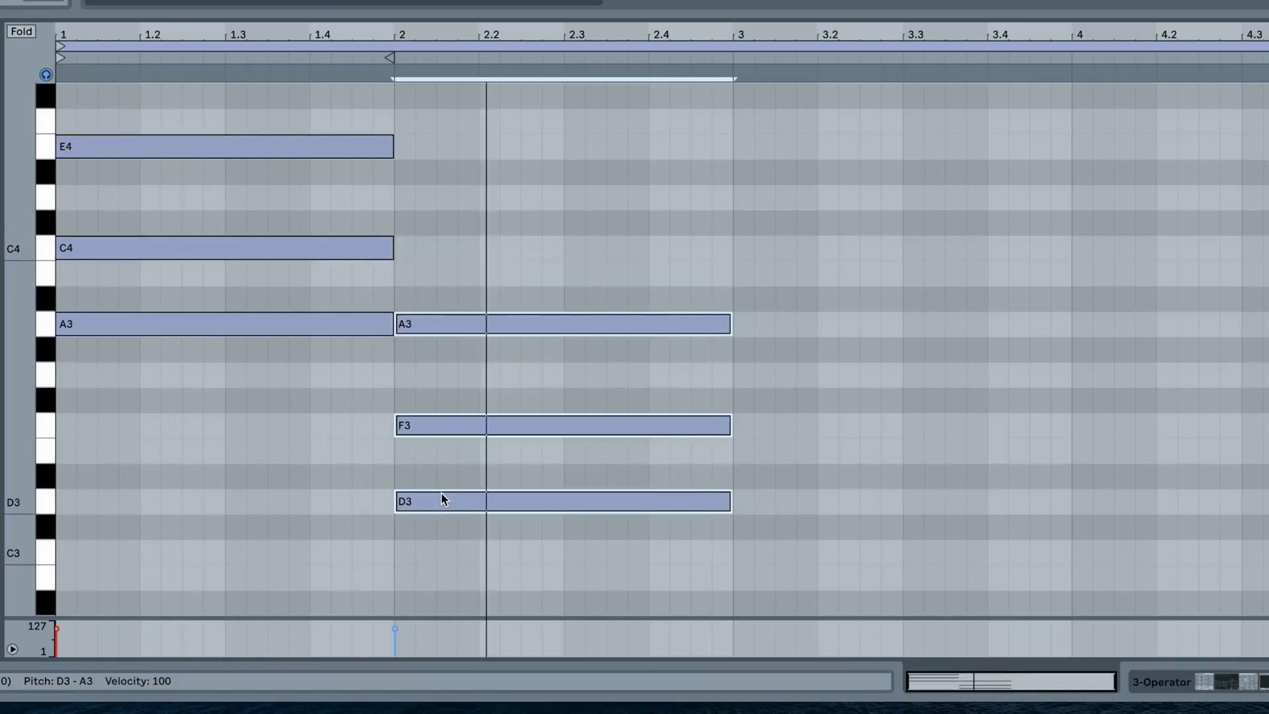
key("space")
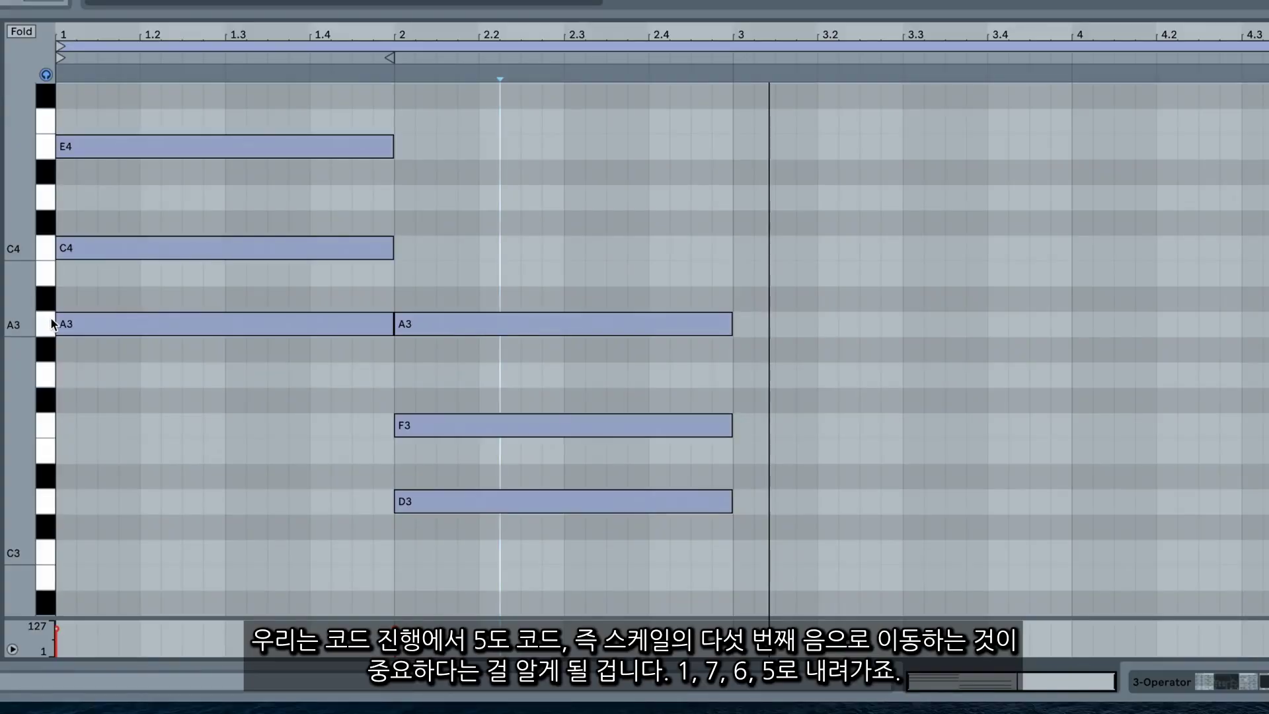
Count down the keys from A3 to E3, try the second chord on E3, play it, and return it to D3
left_click(51, 324)
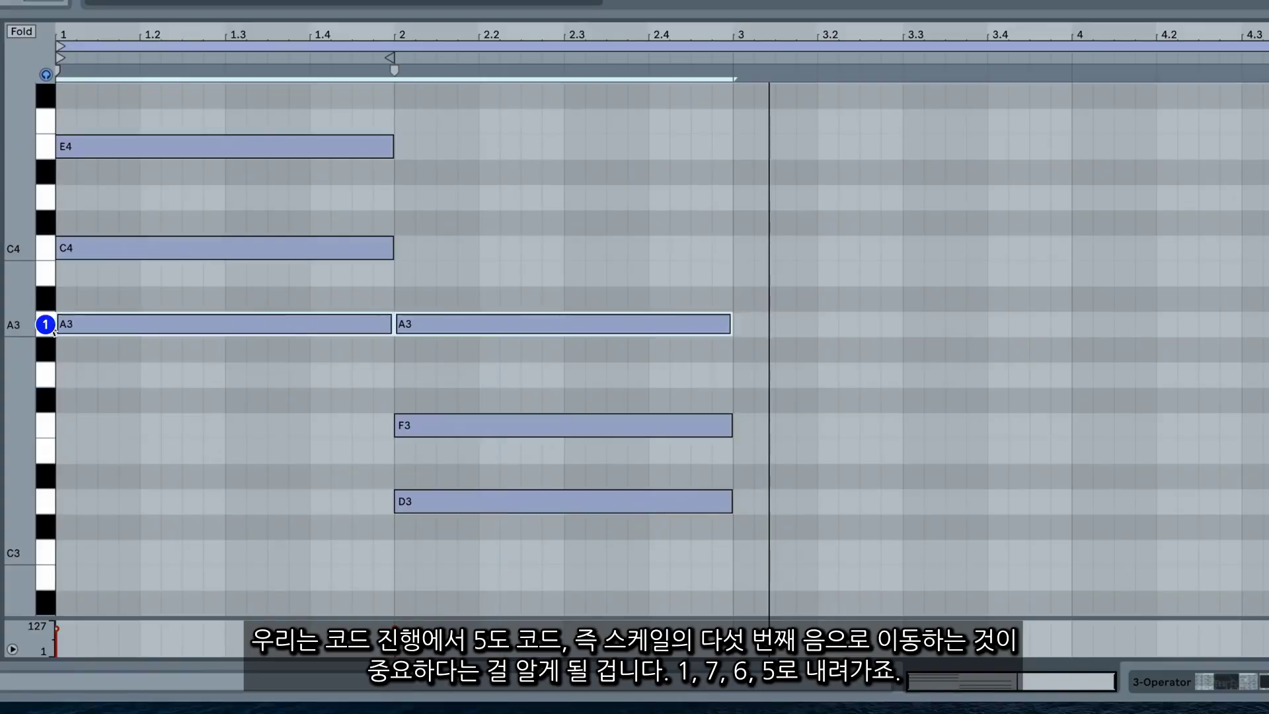
left_click(50, 435)
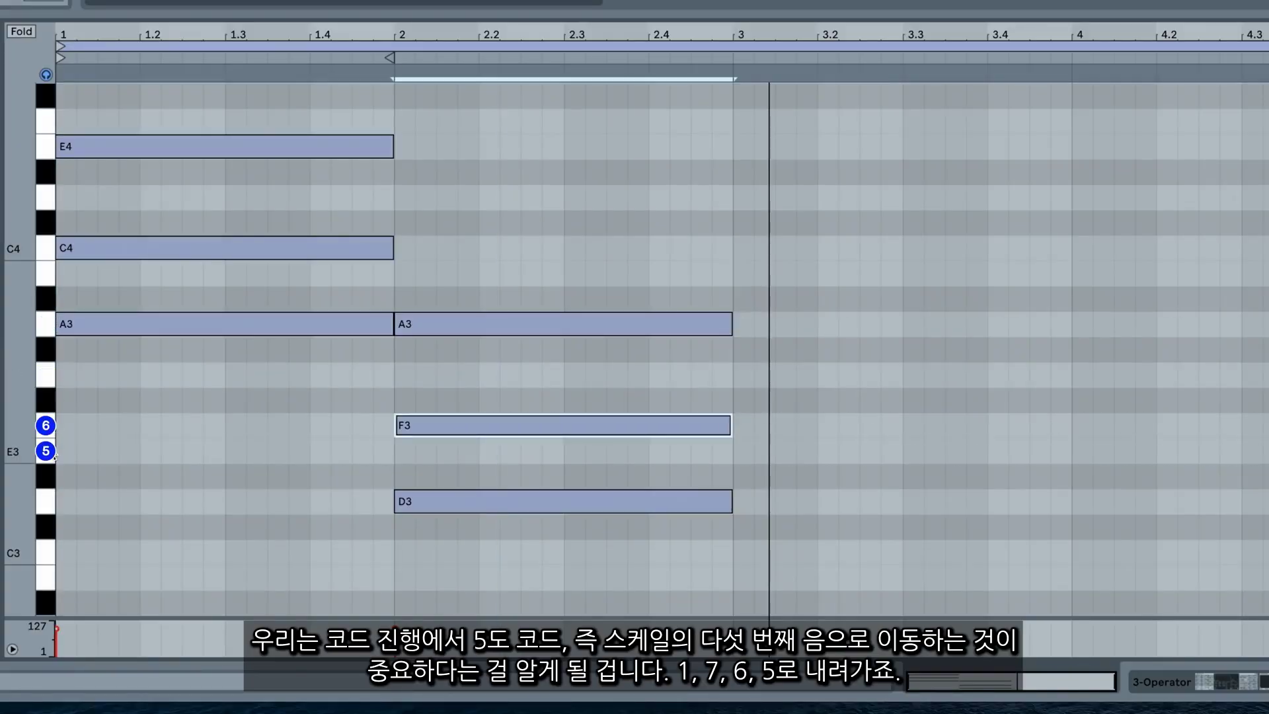
left_click_drag(521, 599, 557, 188)
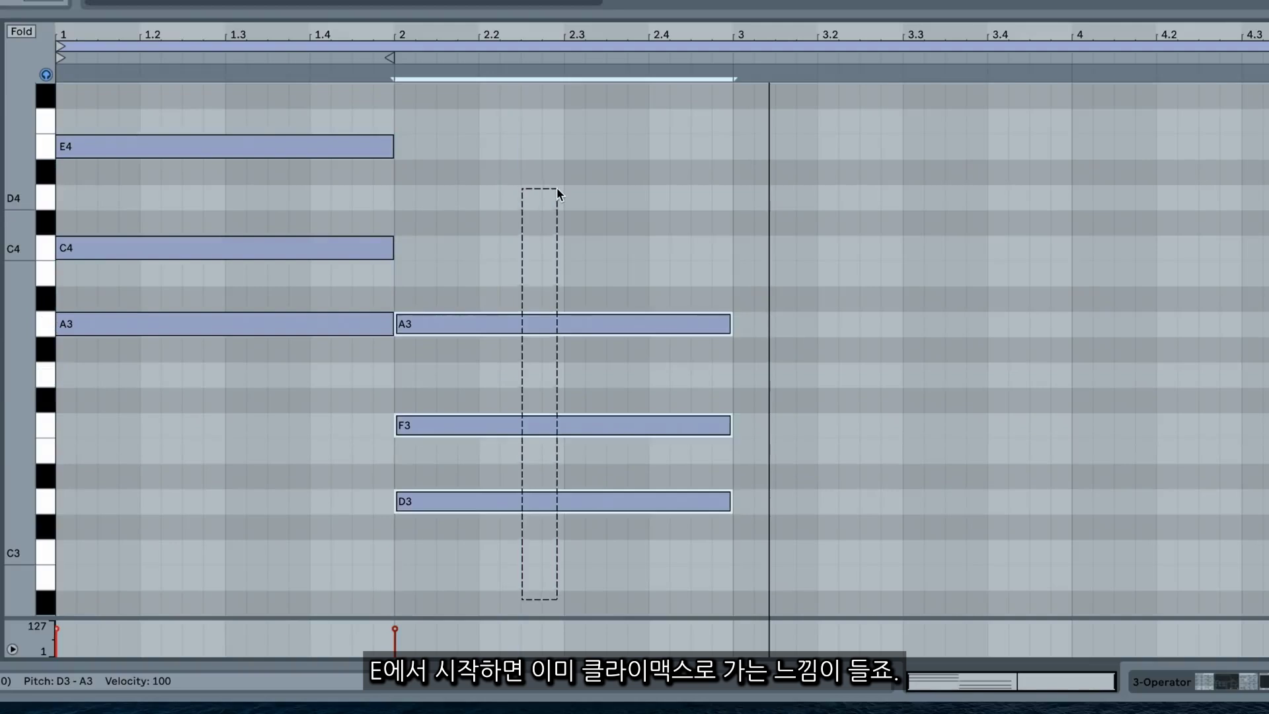
key("Up")
key("Up")
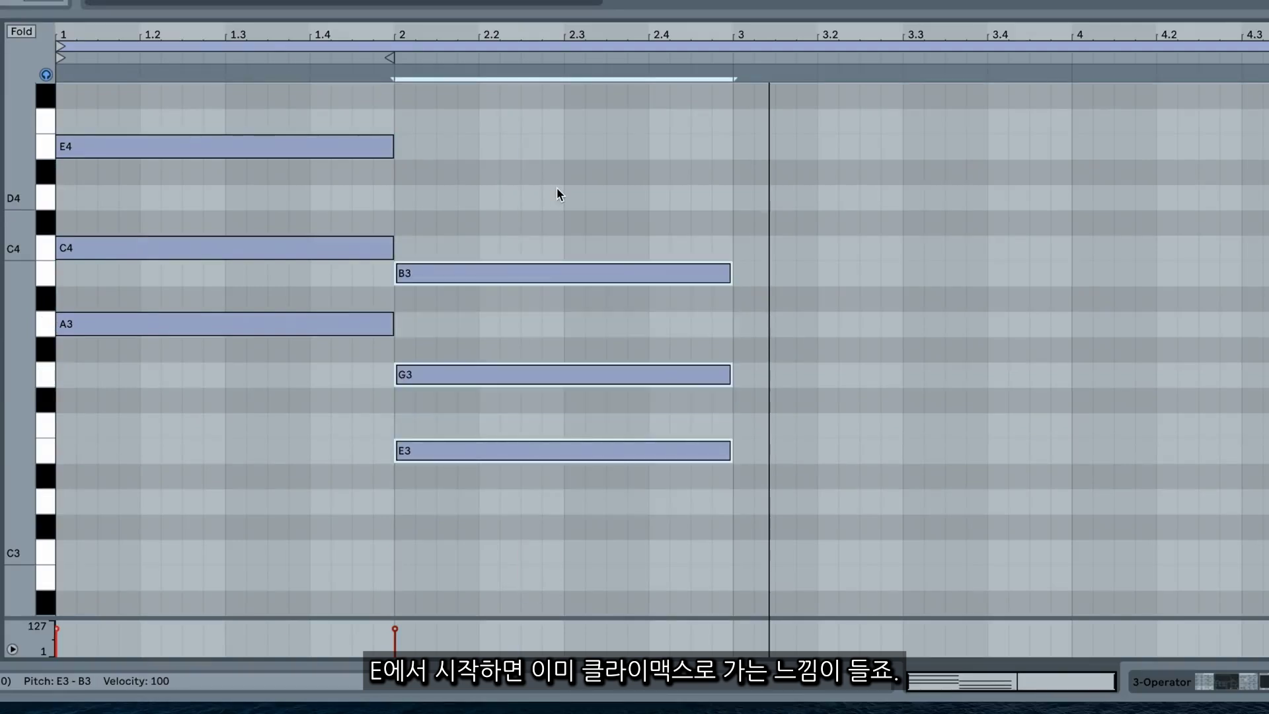
key("space")
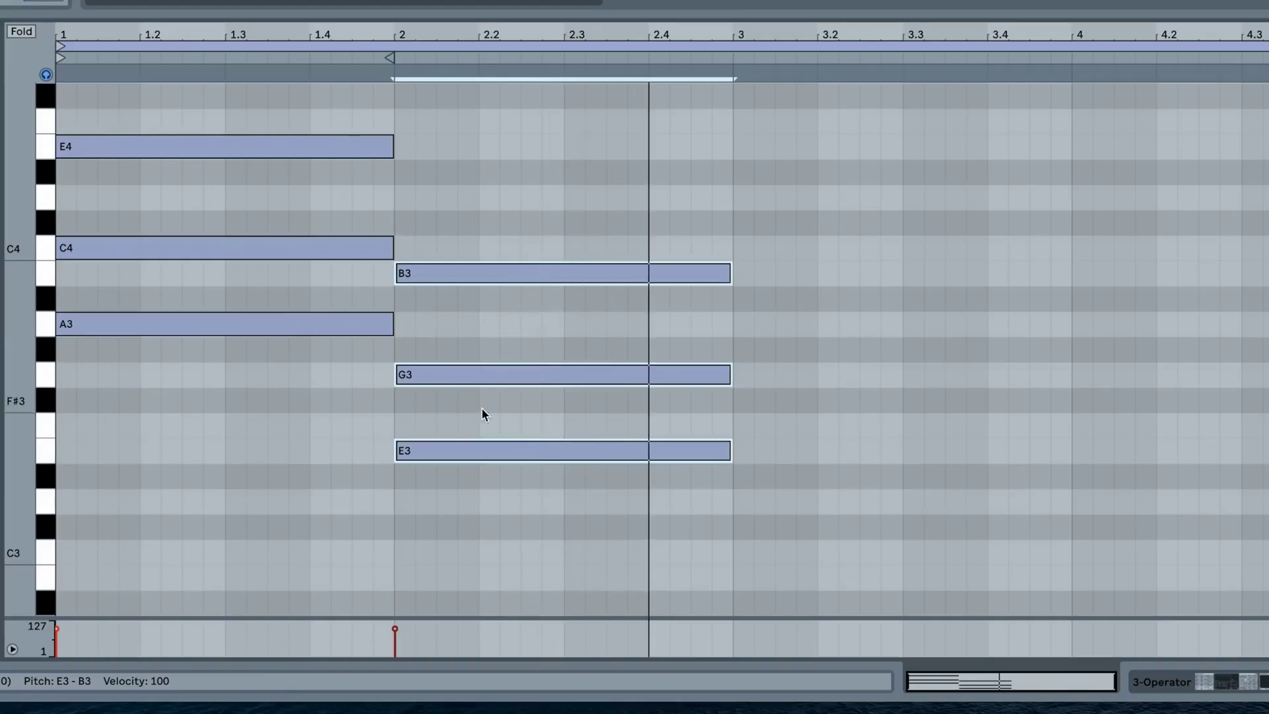
left_click(458, 397)
left_click_drag(452, 376, 454, 353)
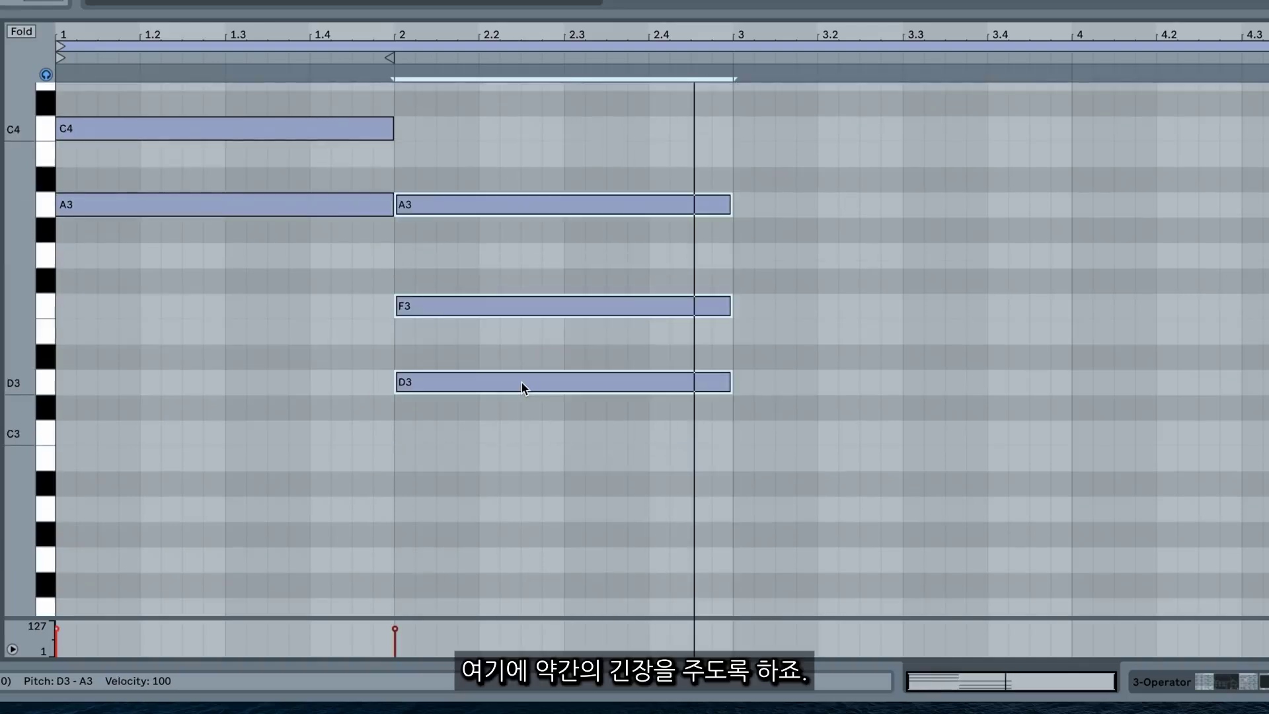
Copy the second chord into bar 3 with root E3, raise its middle note to G#3, and play the progression
left_click_drag(521, 381, 862, 330)
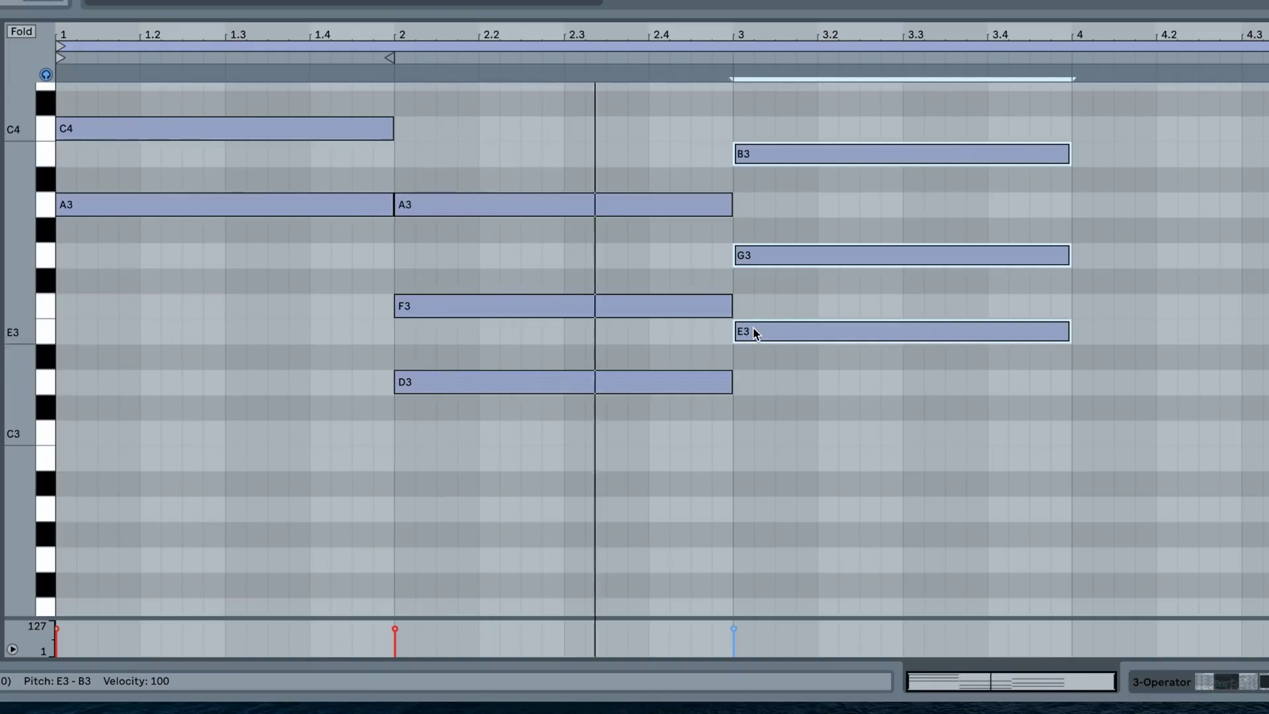
scroll(752, 326, "up", 2)
left_click(777, 335)
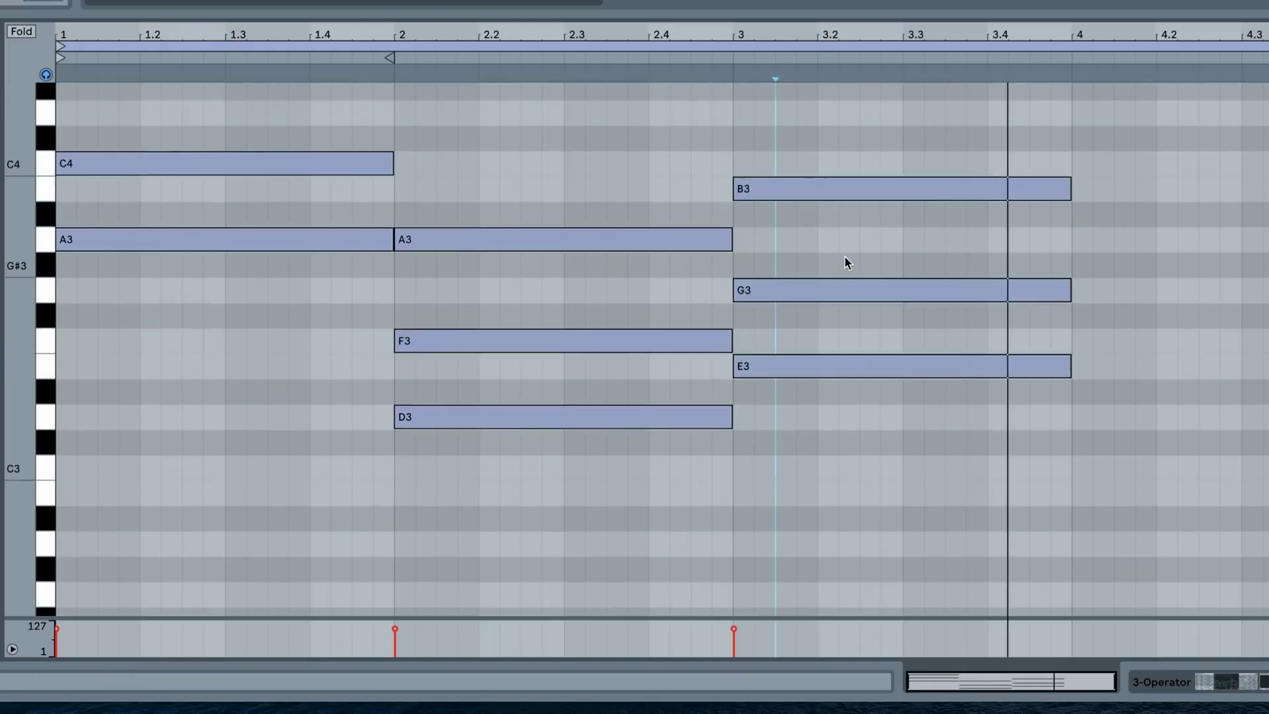
left_click_drag(796, 289, 802, 267)
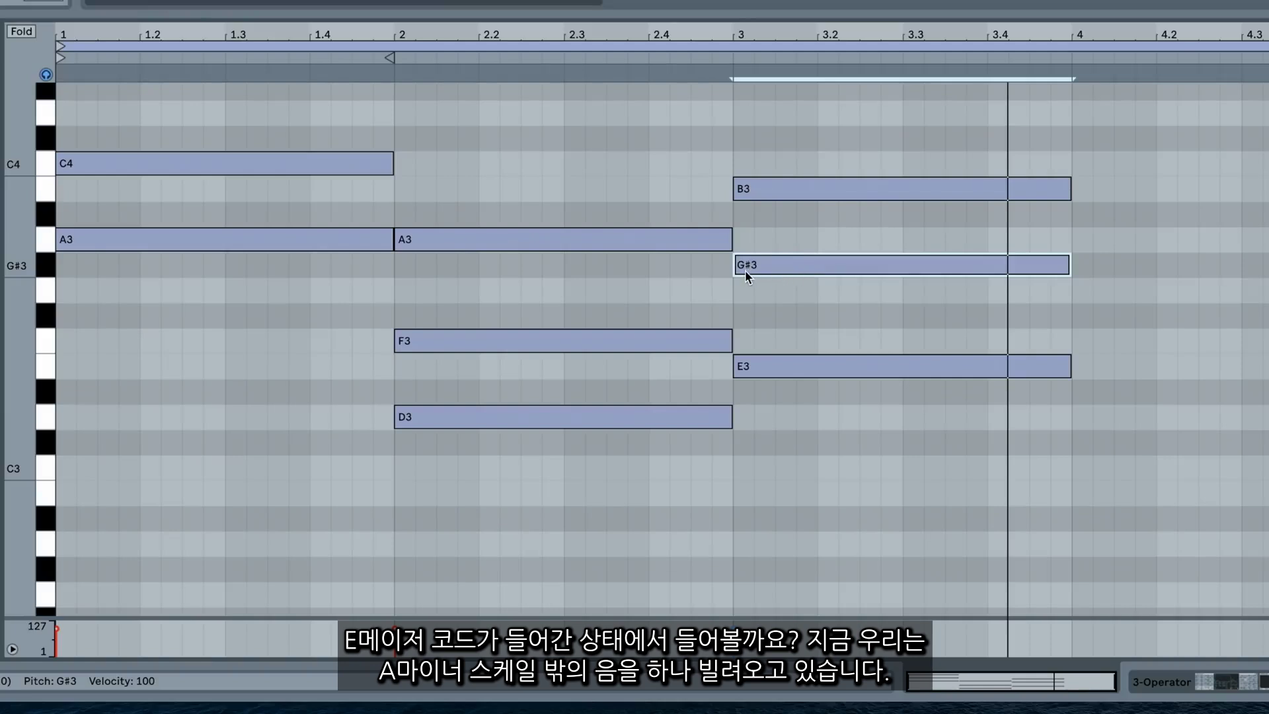
key("space")
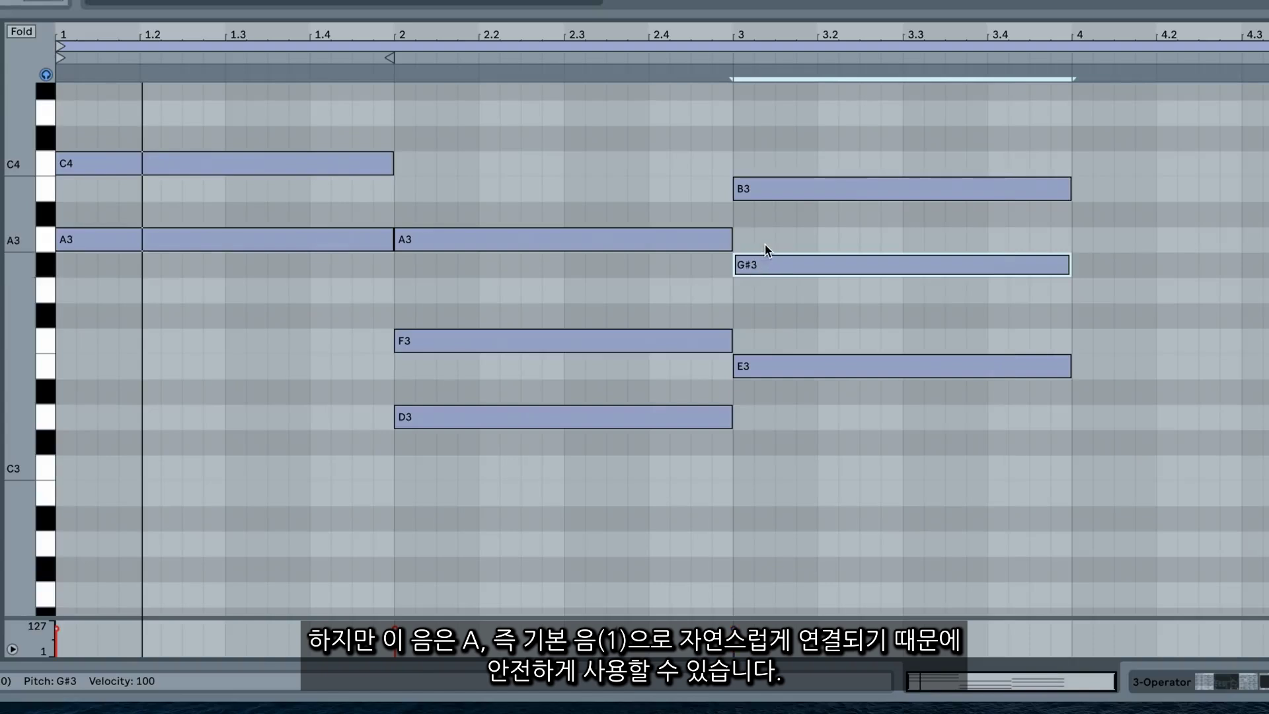
key("space")
Duplicate the second bar's D3, F3 and A3 chord into bar 4
scroll(796, 351, "up", 4)
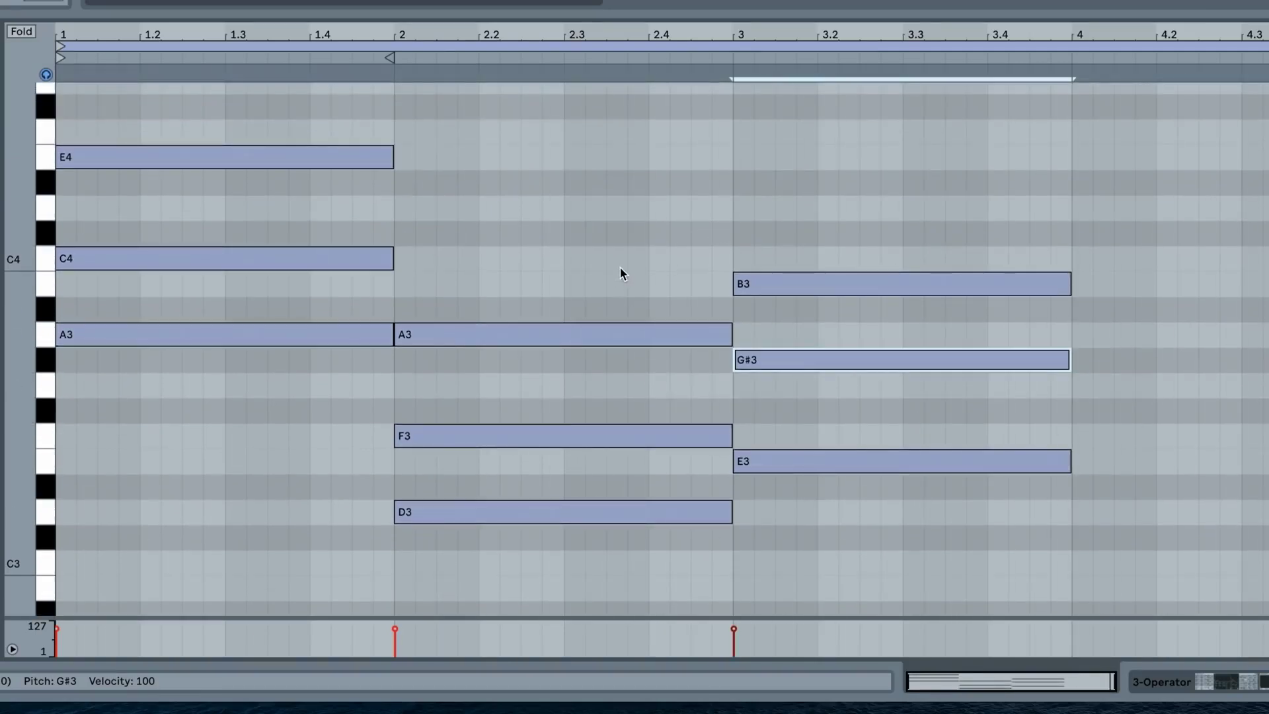
left_click_drag(616, 260, 565, 586)
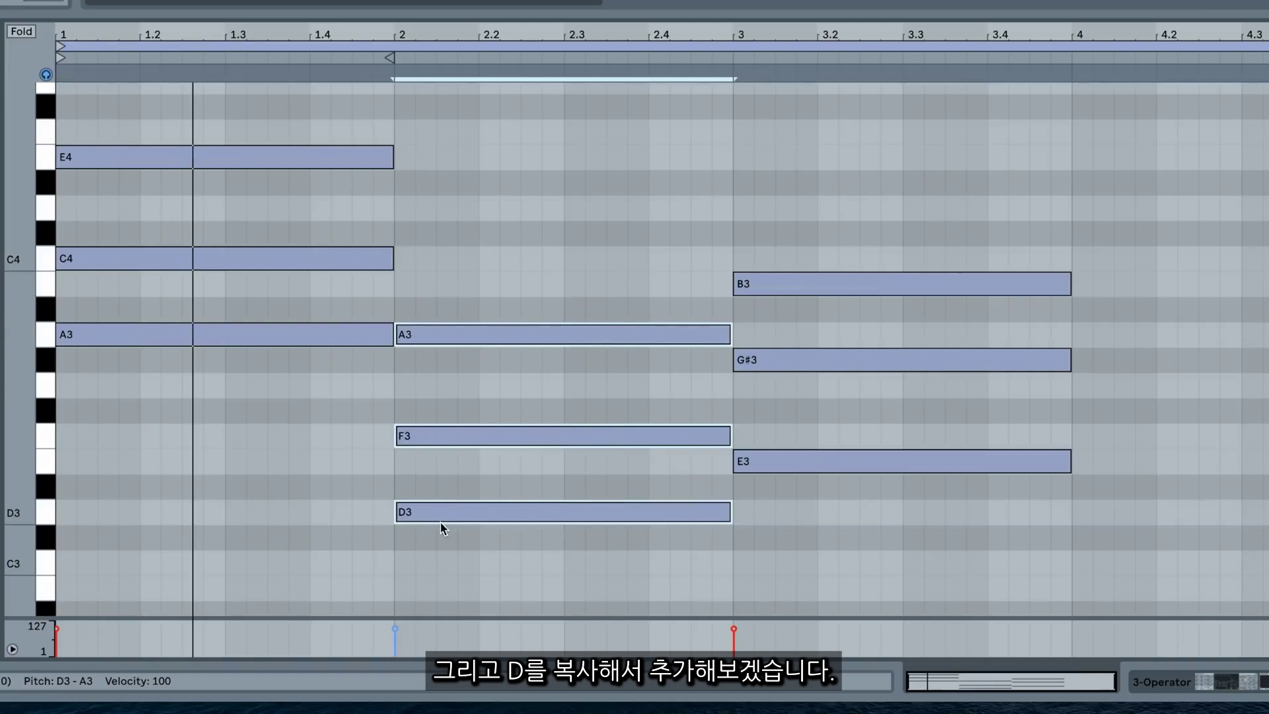
left_click_drag(426, 512, 1103, 513)
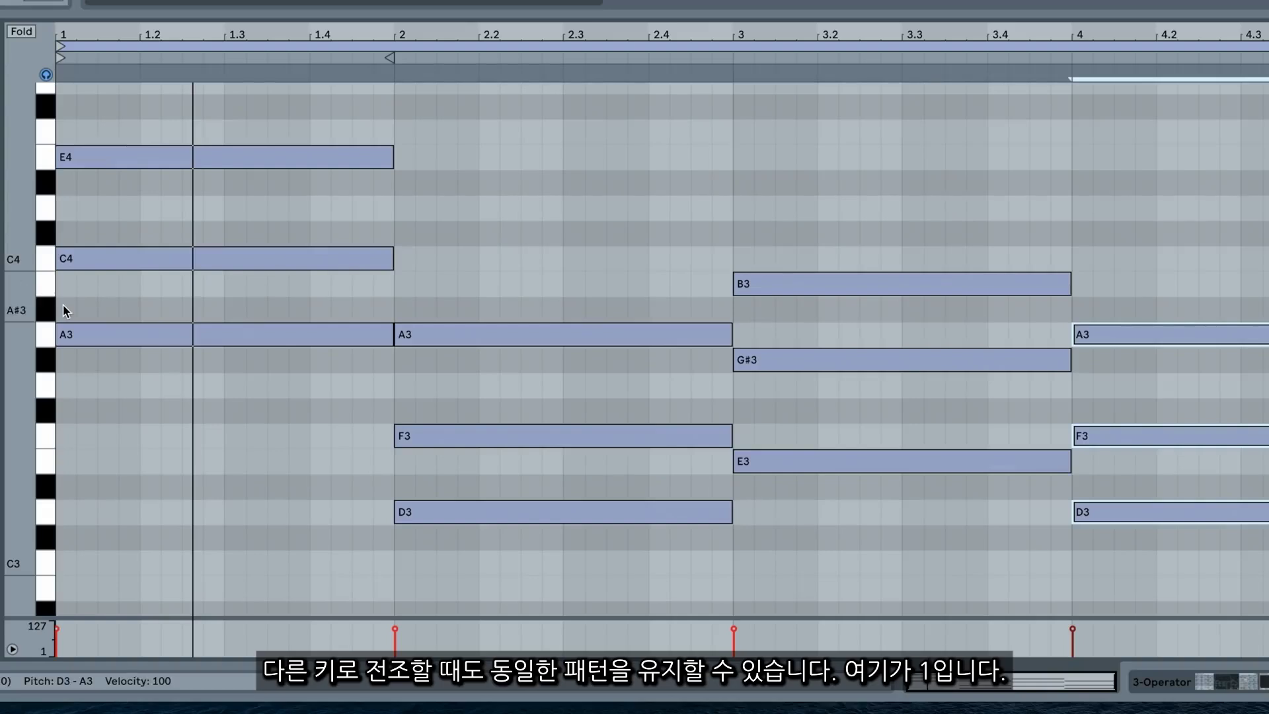
Audition the scale keys from A3 down to D3, back up to E3 and down to D3, tracing the progression's roots
left_click(46, 338)
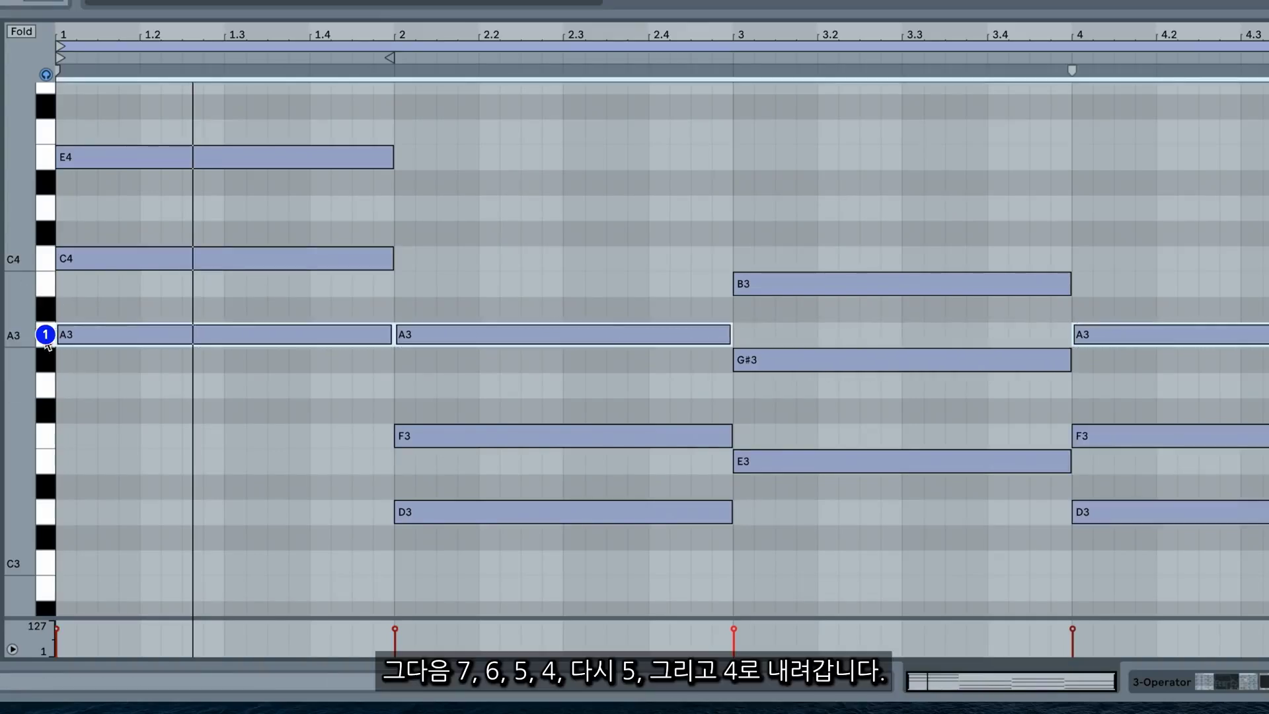
left_click(46, 362)
left_click(45, 435)
left_click(46, 463)
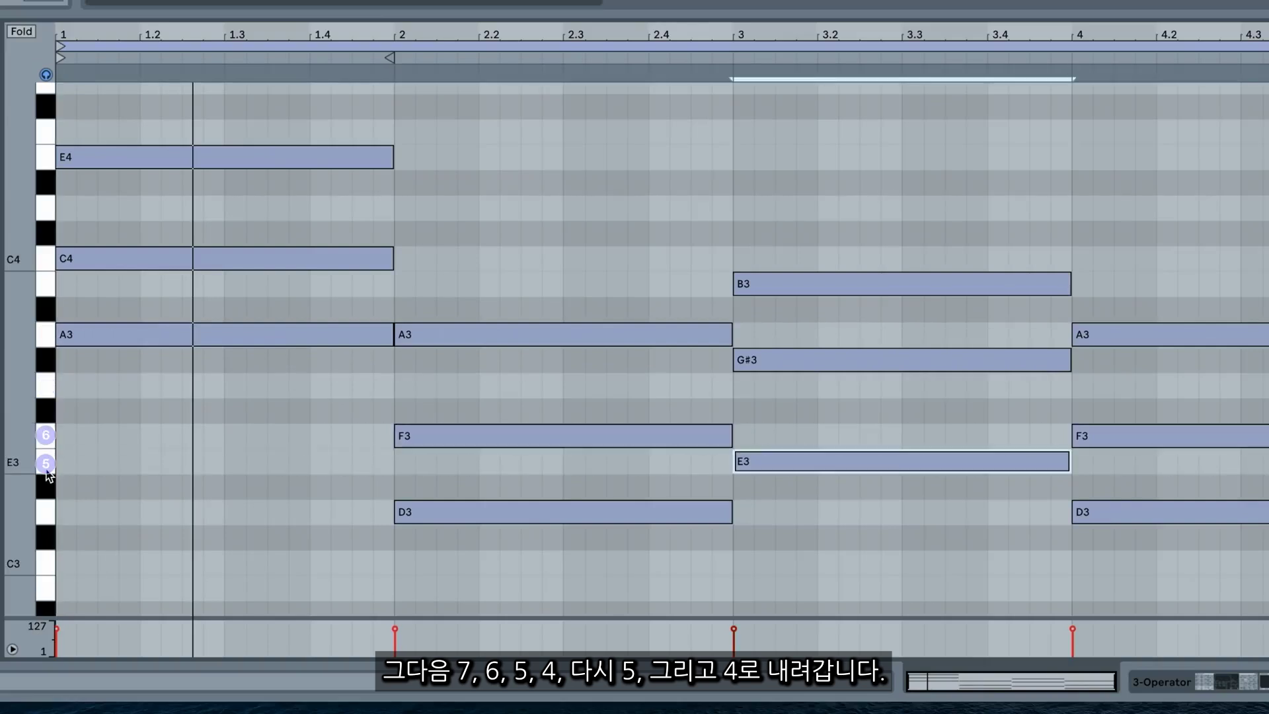
left_click(46, 512)
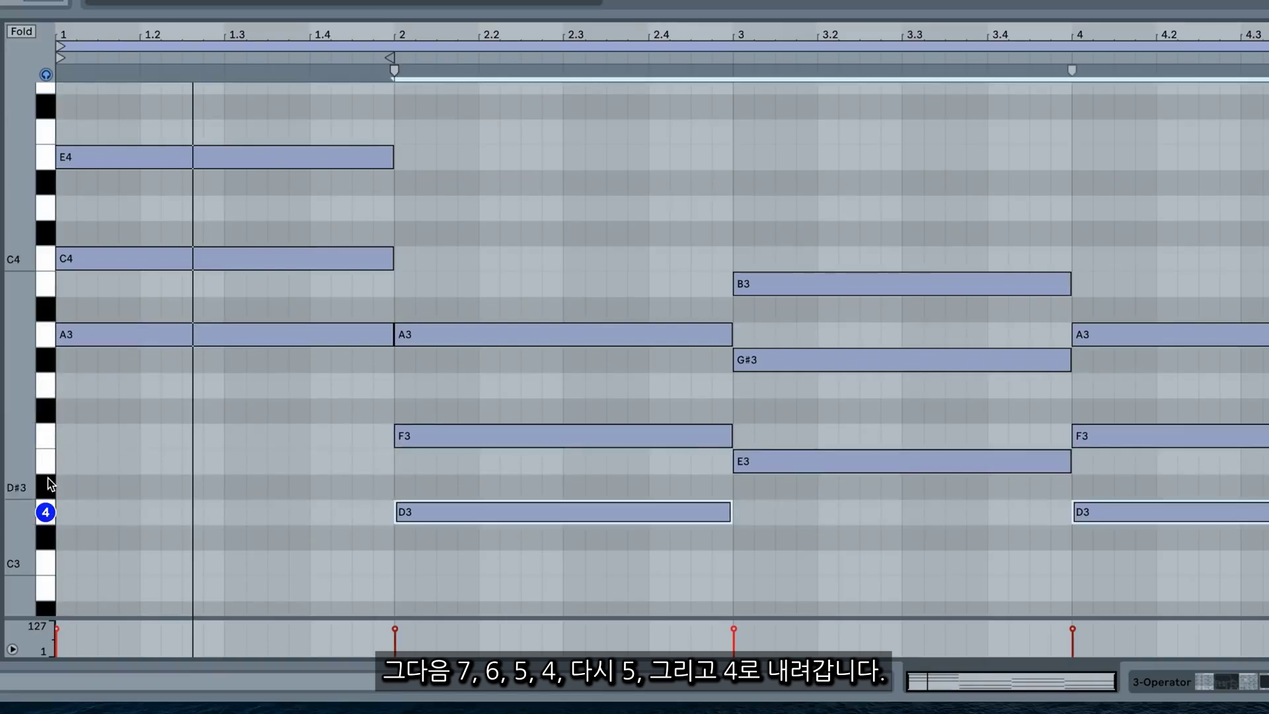
left_click(49, 467)
left_click(46, 512)
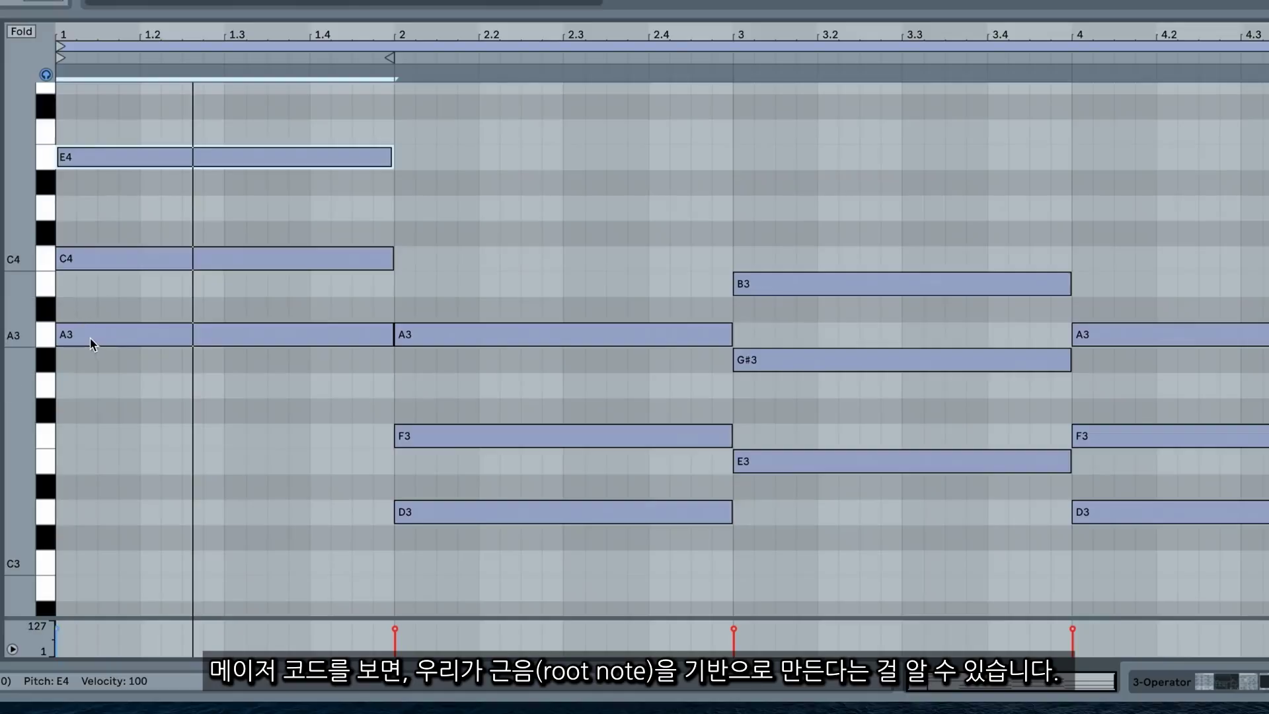
Audition the first chord's A3 and C4 notes and count the semitones between them on every key from A3 to C4
left_click(90, 334)
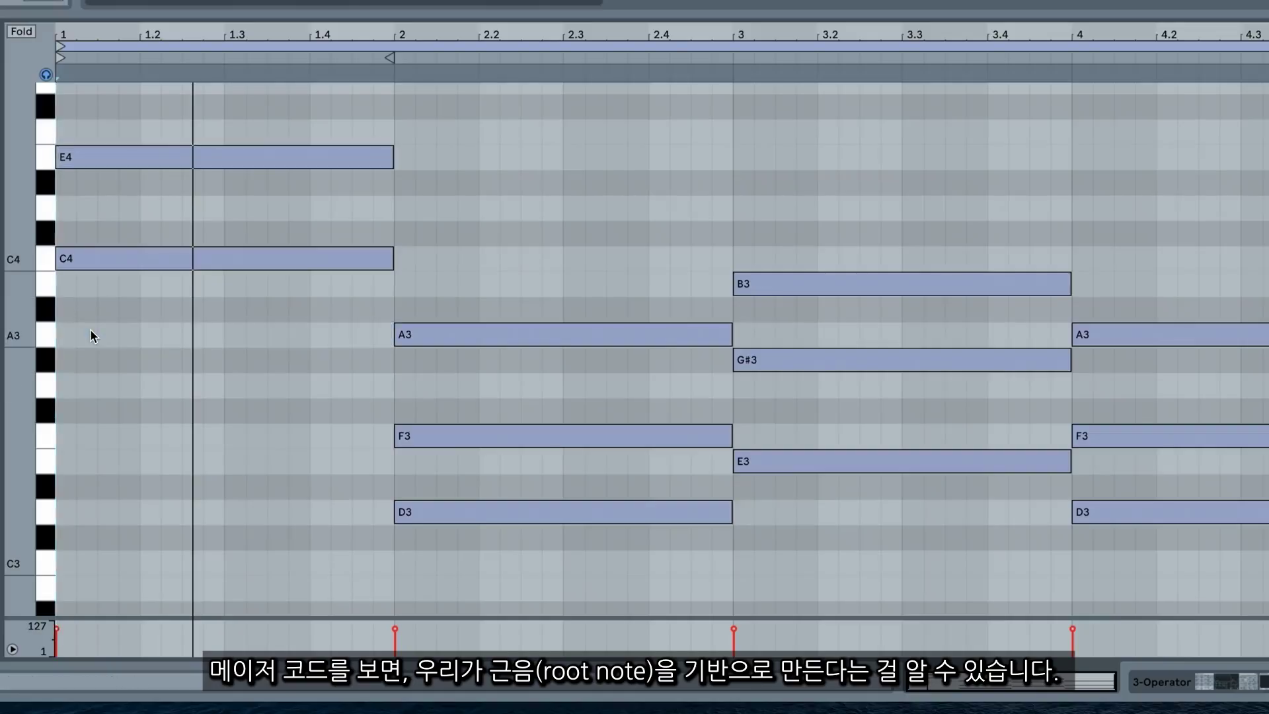
left_click(97, 257)
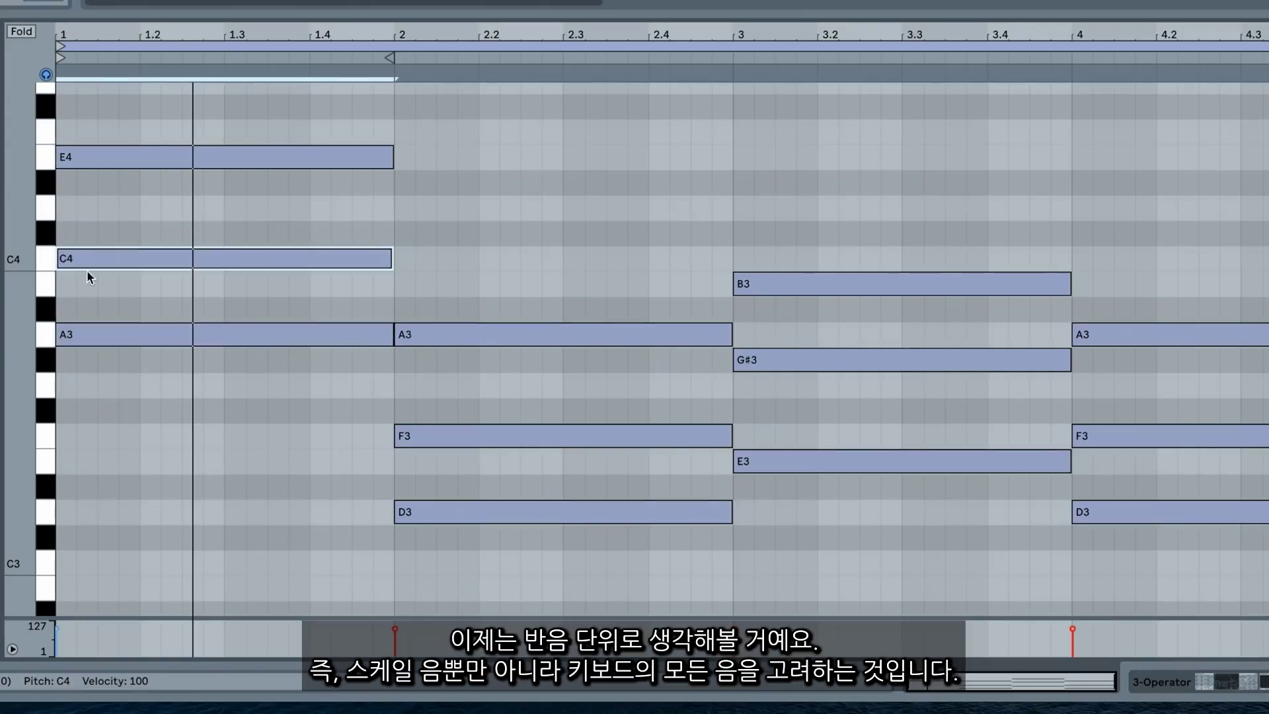
left_click(47, 332)
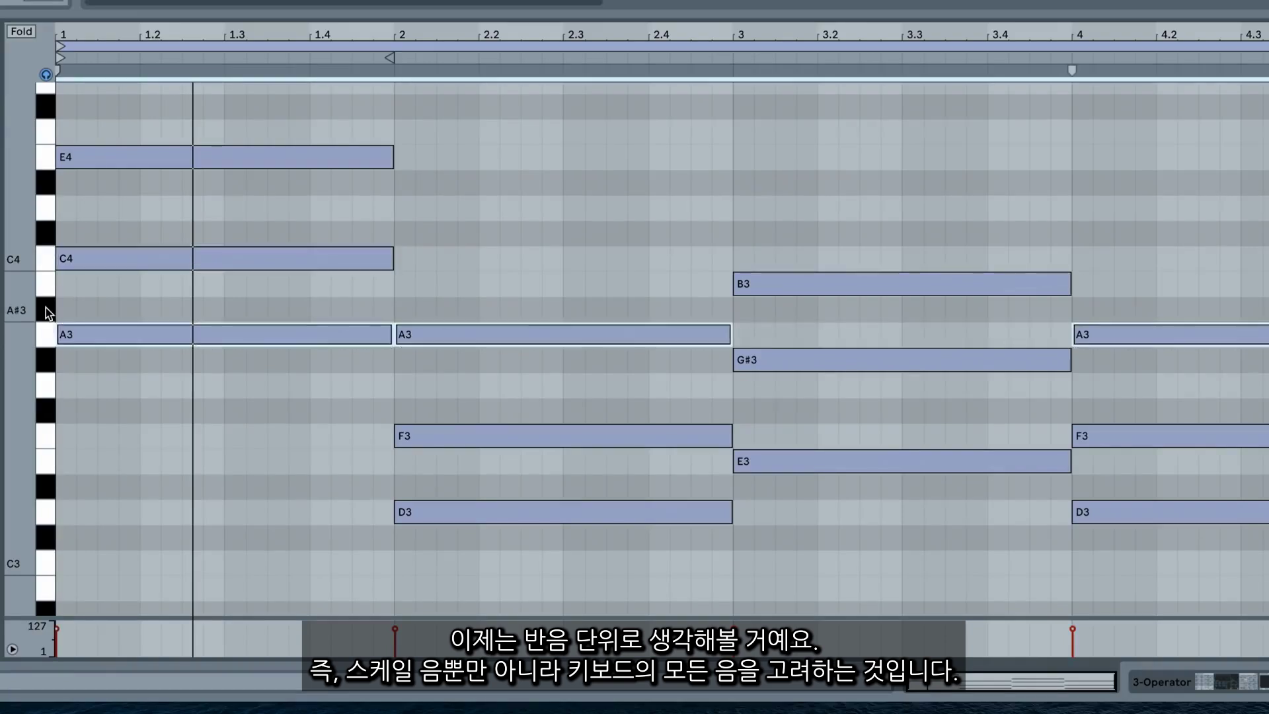
left_click(45, 306)
left_click(45, 278)
left_click(45, 256)
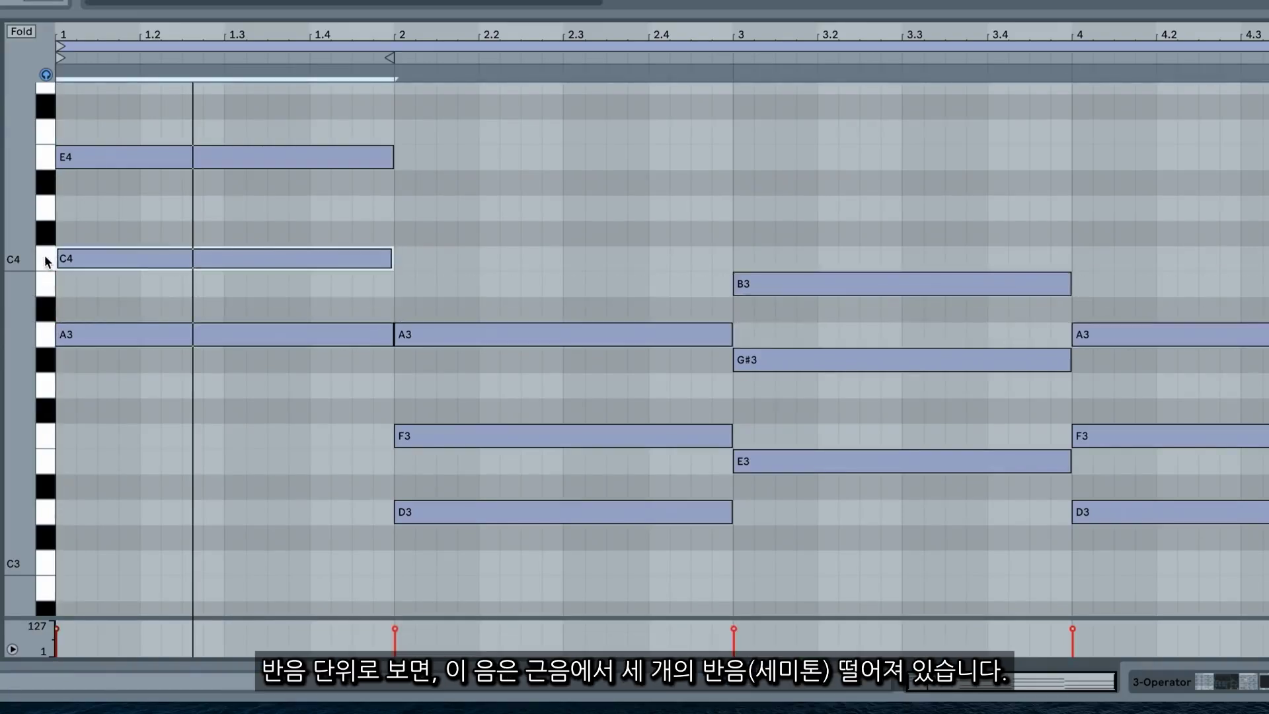
left_click(48, 335)
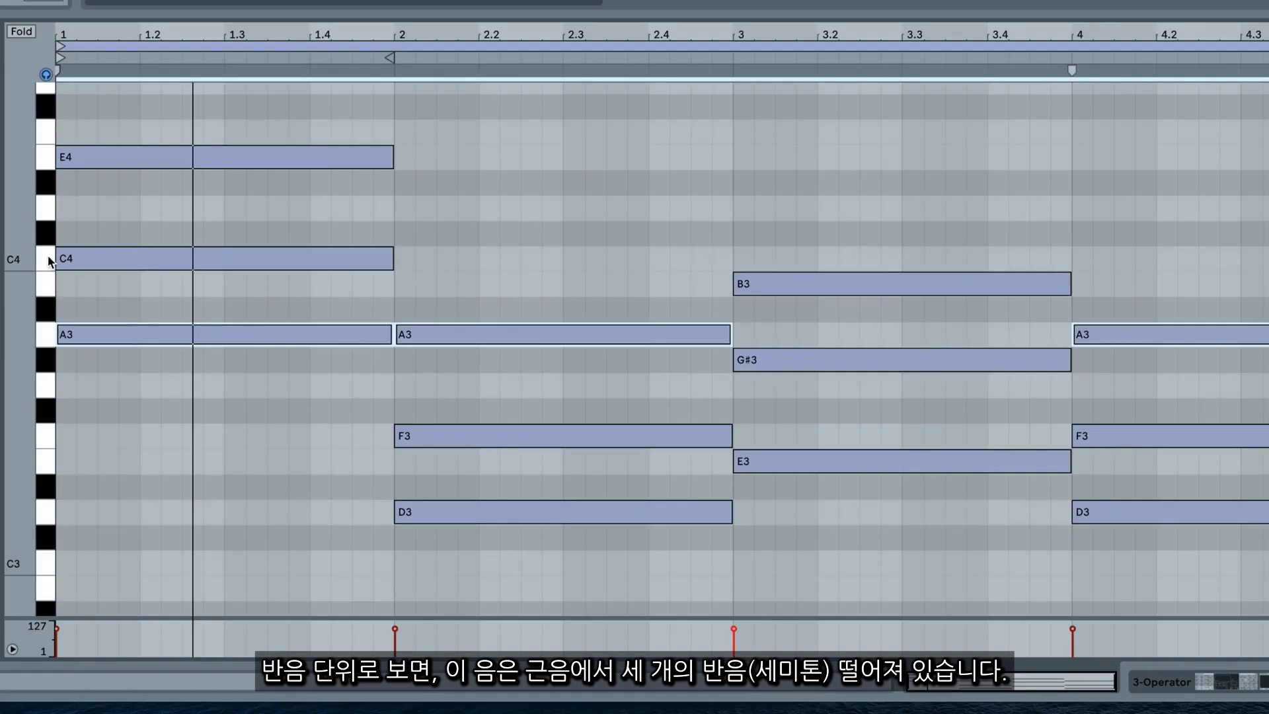
Try the first chord as A major with its middle note on C#4, and return that note to C4
left_click_drag(89, 335, 110, 265)
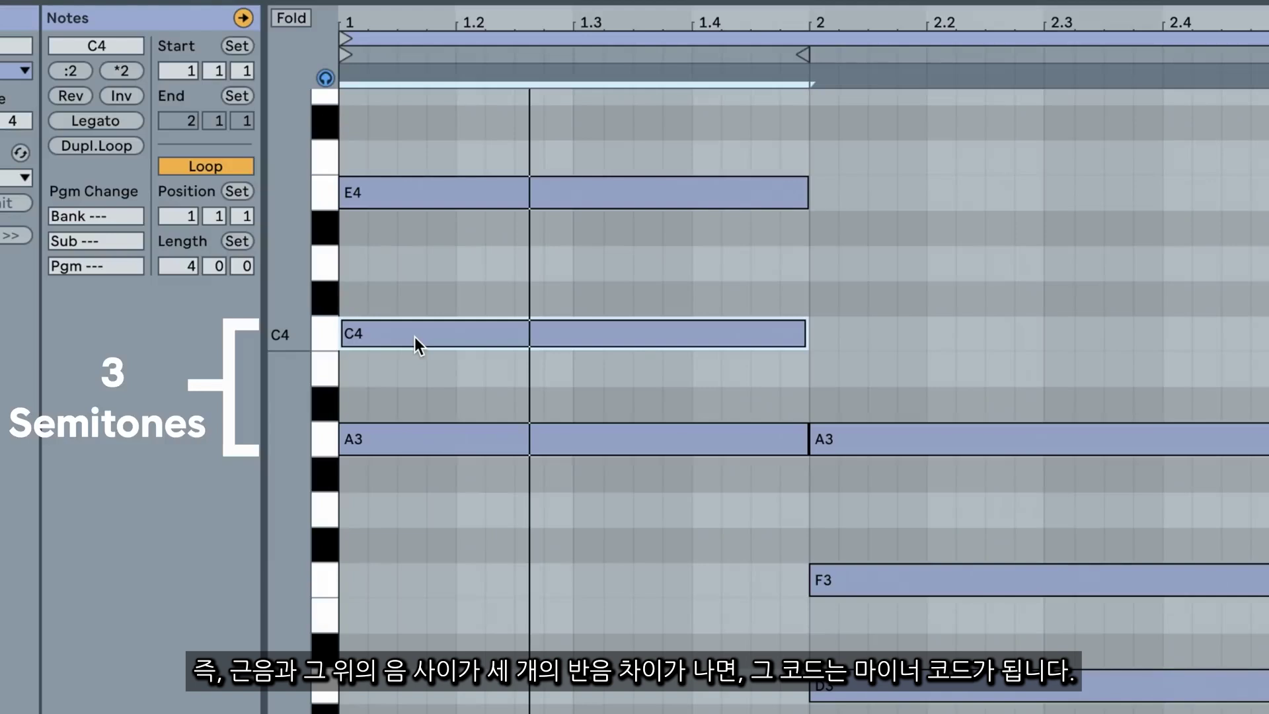
left_click_drag(414, 336, 415, 303)
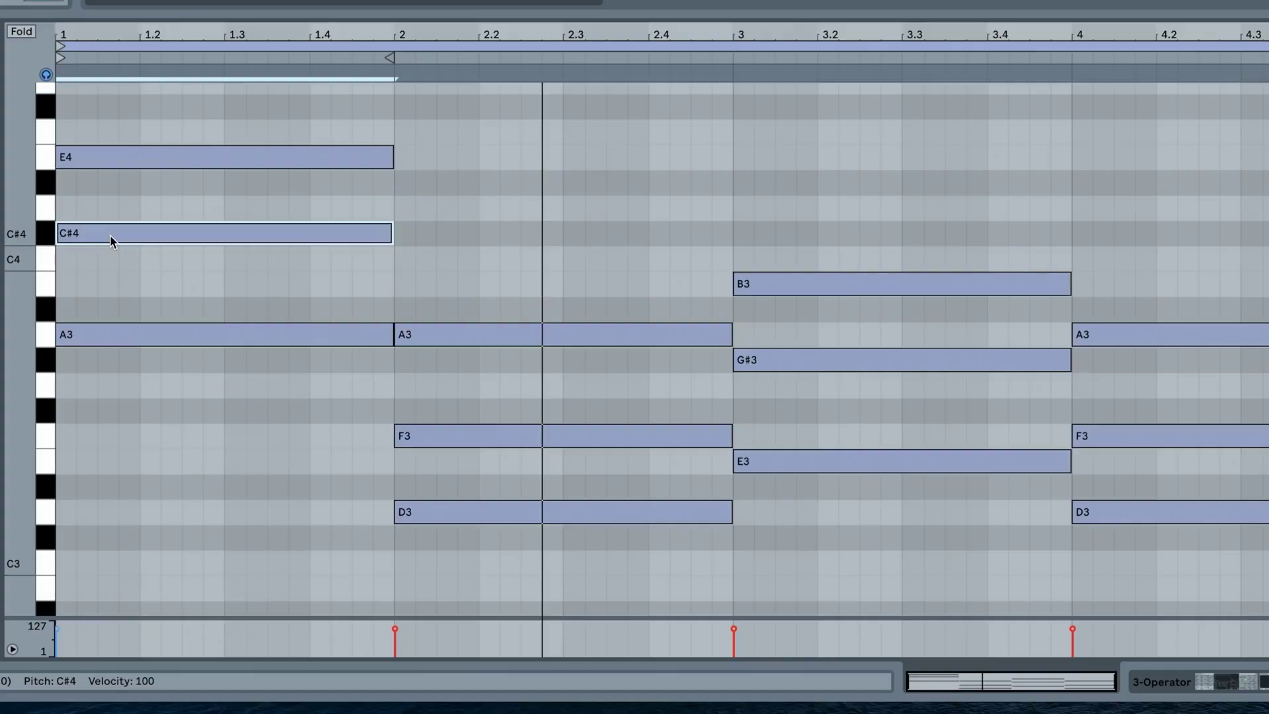
left_click_drag(109, 235, 112, 261)
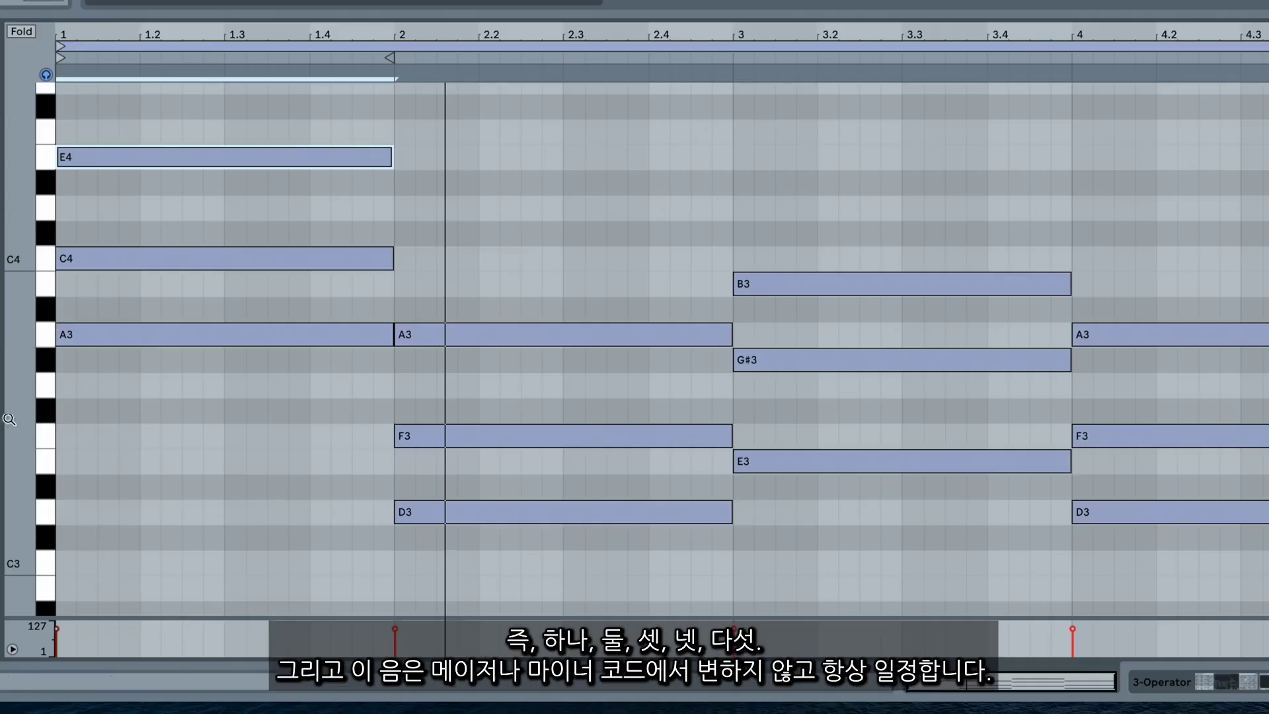
Count from the first chord's root A3 through C4 and D4 up to its top note E4 by sounding the keys
left_click(46, 334)
left_click(45, 259)
left_click(47, 209)
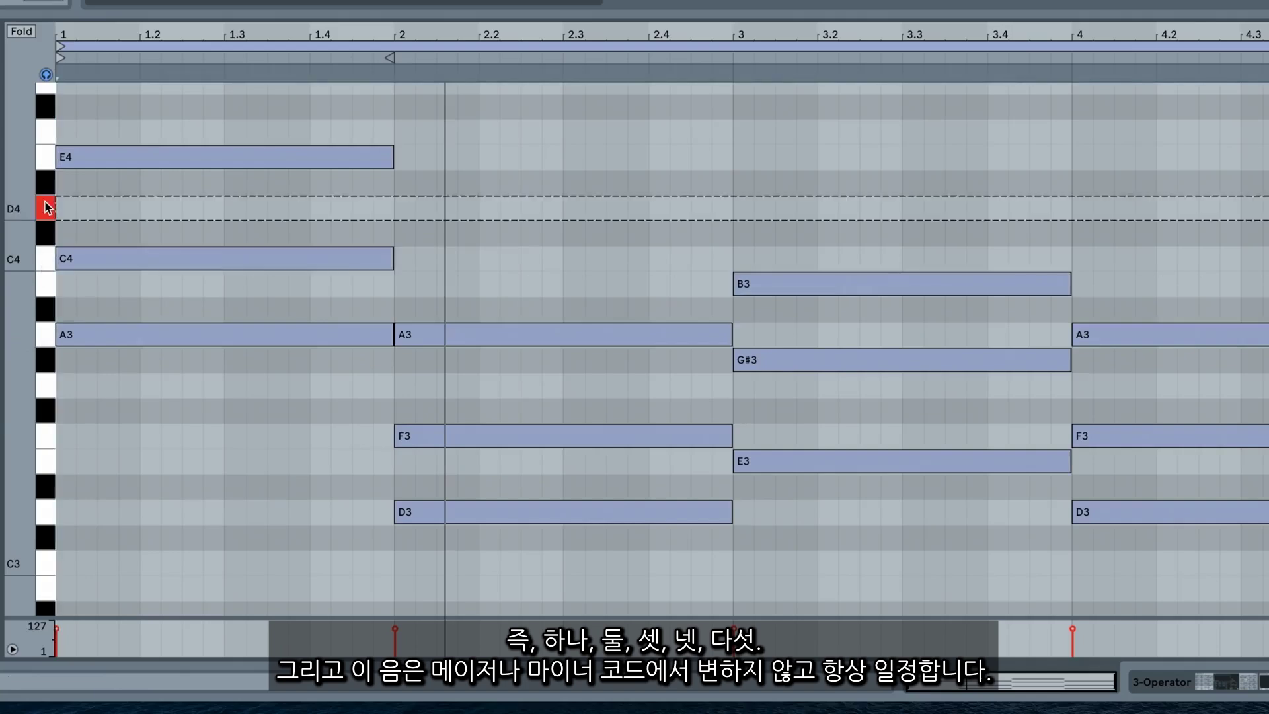
left_click(45, 158)
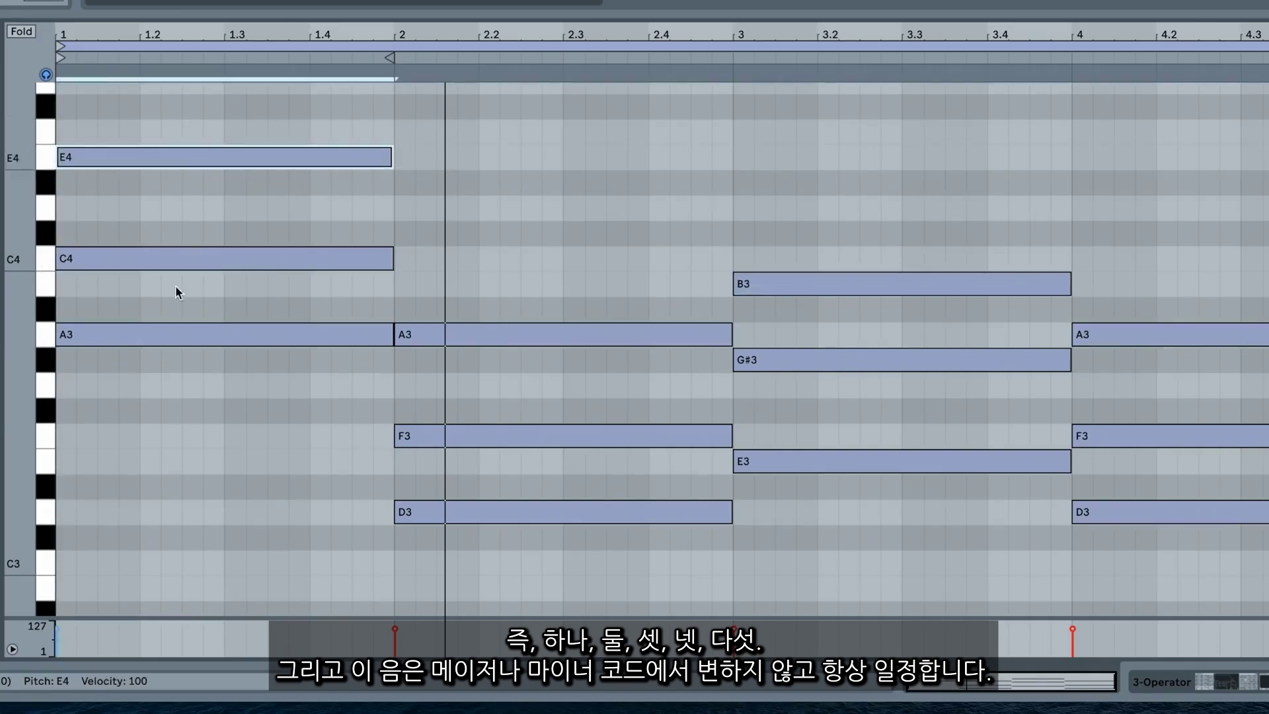
left_click(189, 245)
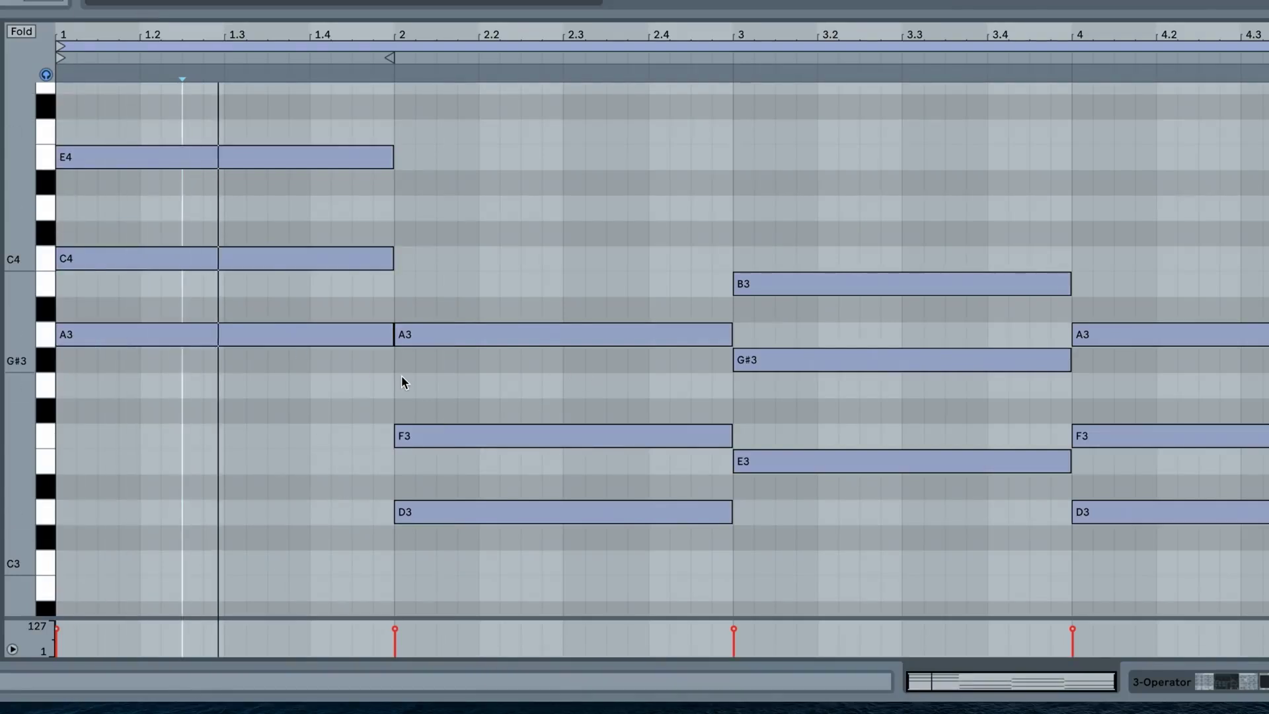
Audition the D3, F3 and A3 notes of the bar 2 chord to check its intervals
scroll(402, 375, "down", 5)
scroll(541, 390, "up", 5)
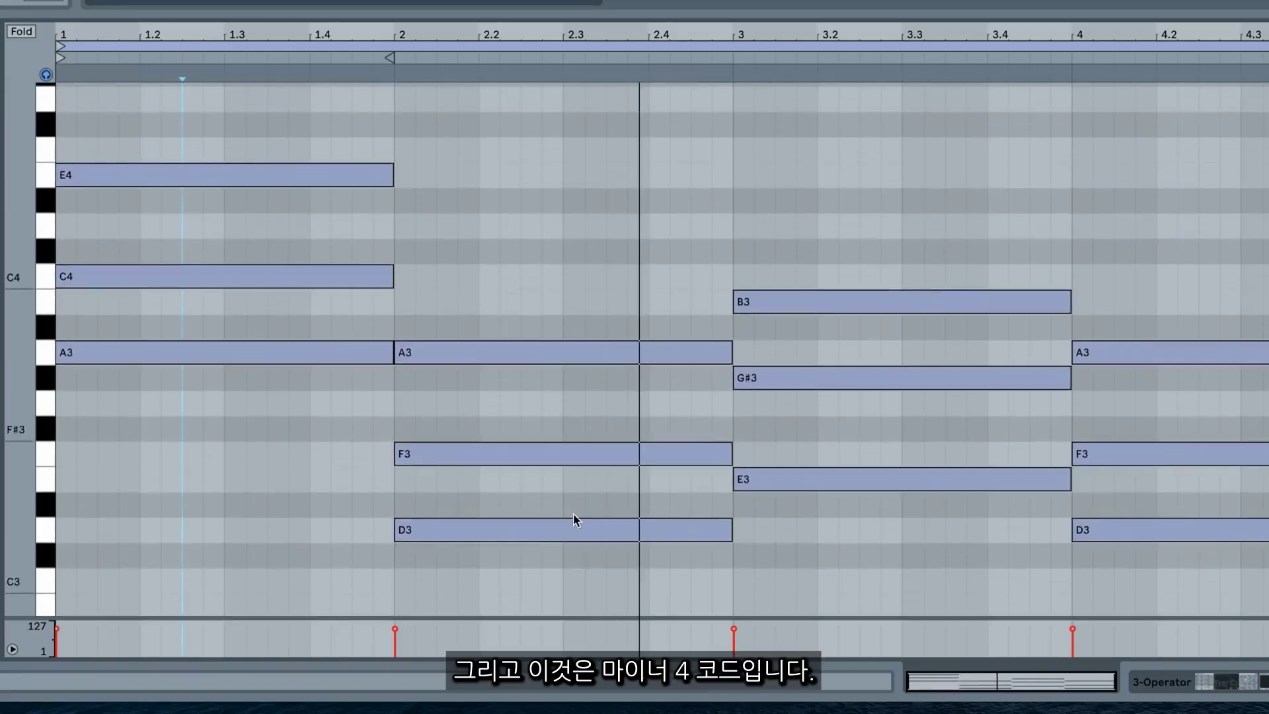
left_click(526, 530)
left_click(525, 461)
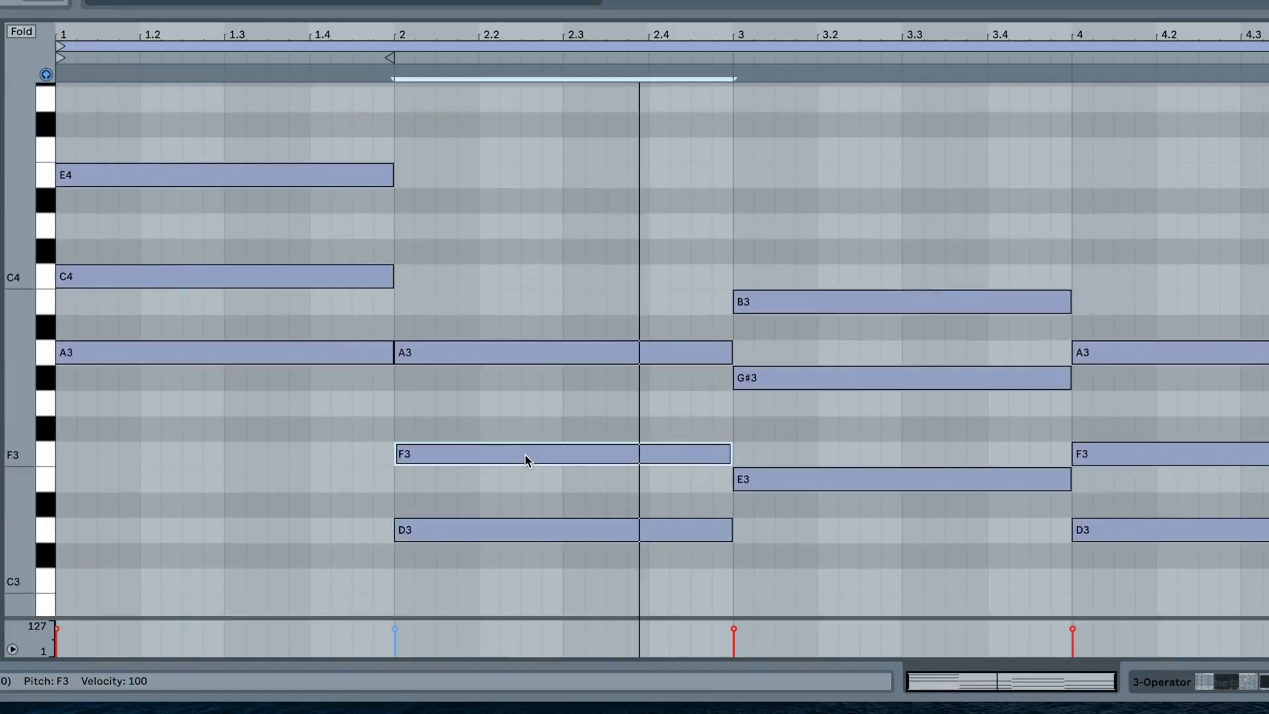
left_click(505, 349)
scroll(602, 399, "down", 4)
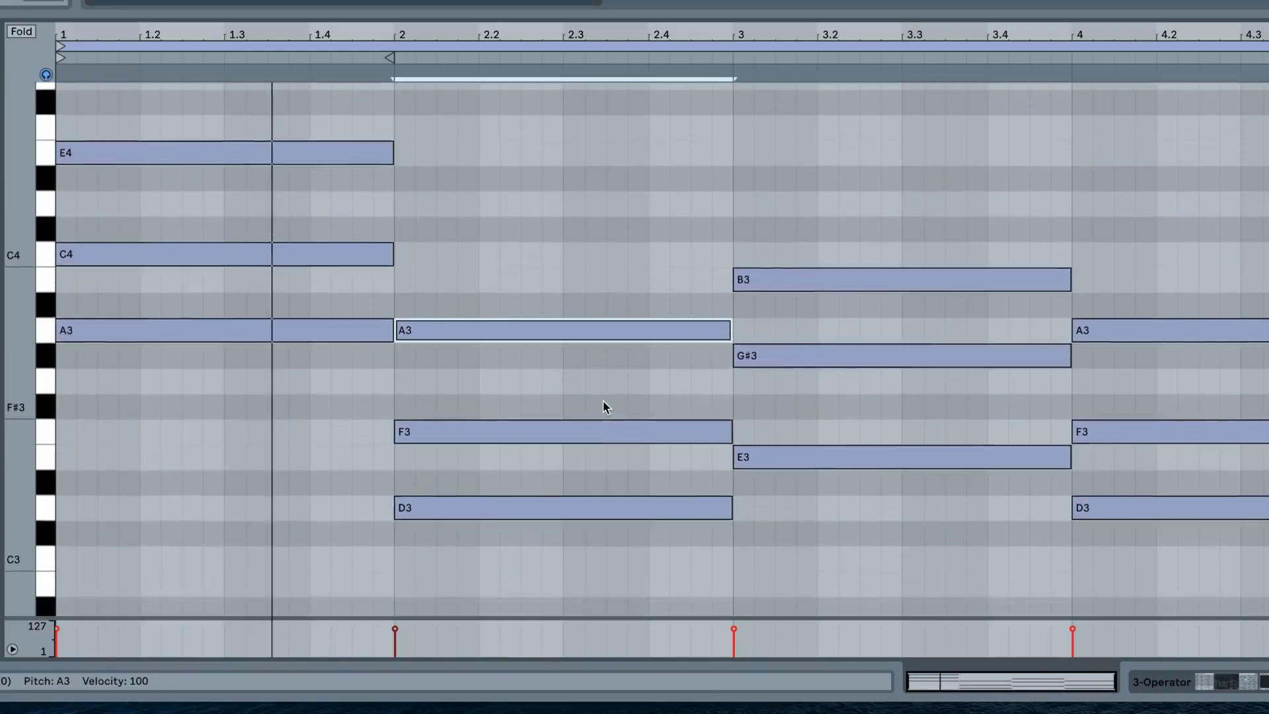
scroll(728, 560, "down", 2)
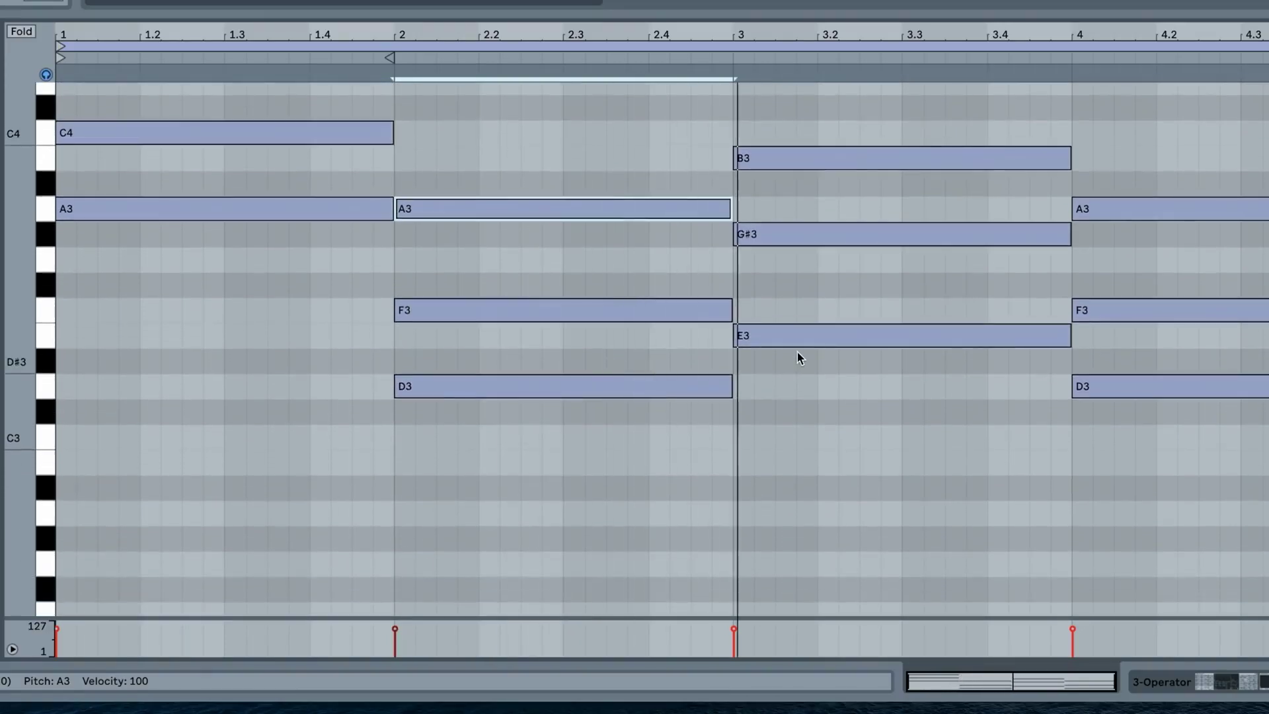
Audition the E3, G#3 and B3 notes of the bar 3 chord to check its intervals
scroll(800, 357, "up", 3)
scroll(797, 357, "up", 1)
left_click(780, 419)
left_click(790, 319)
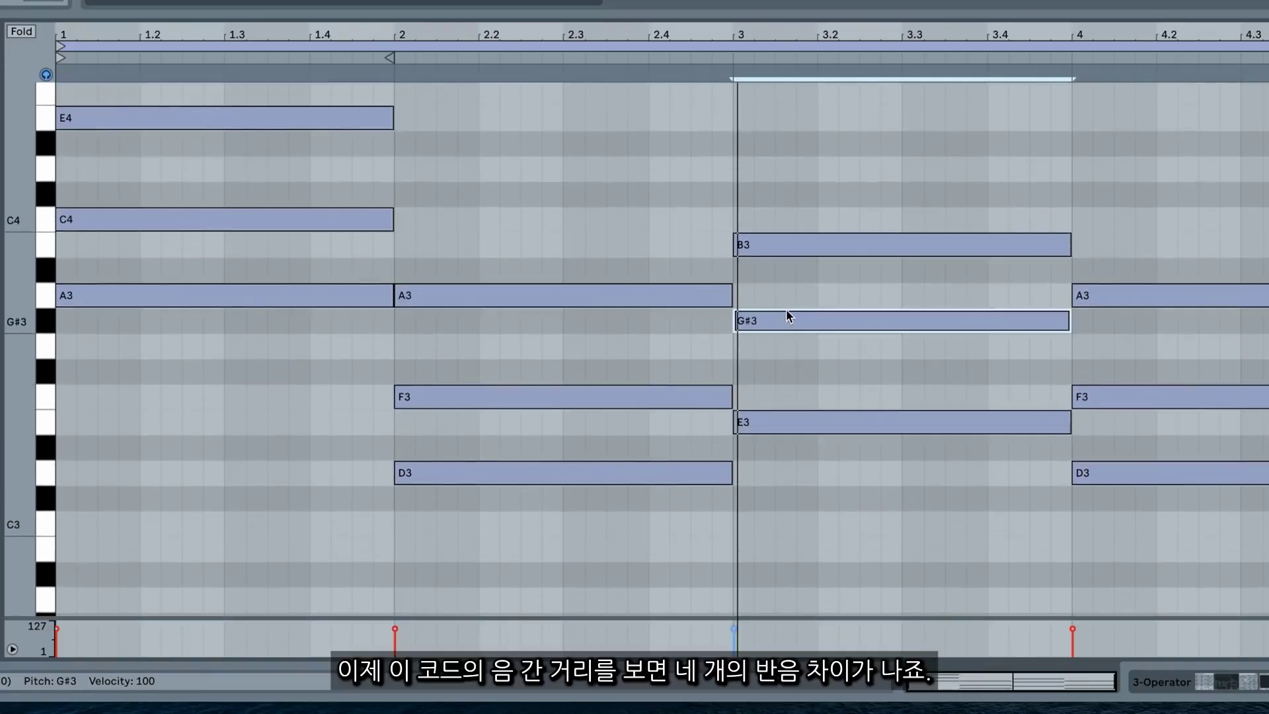
left_click(787, 245)
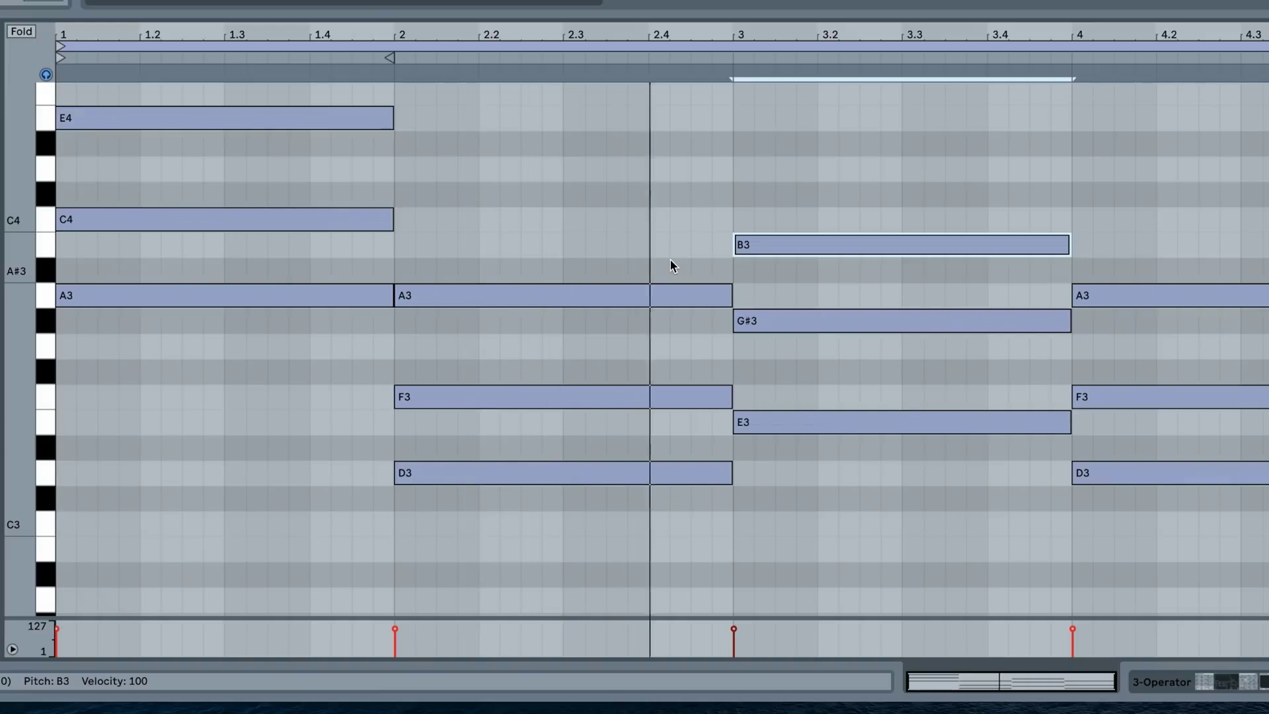
Copy bar 4's F3 down an octave to F2 and bar 3's B3 down an octave to B2
scroll(875, 366, "up", 1)
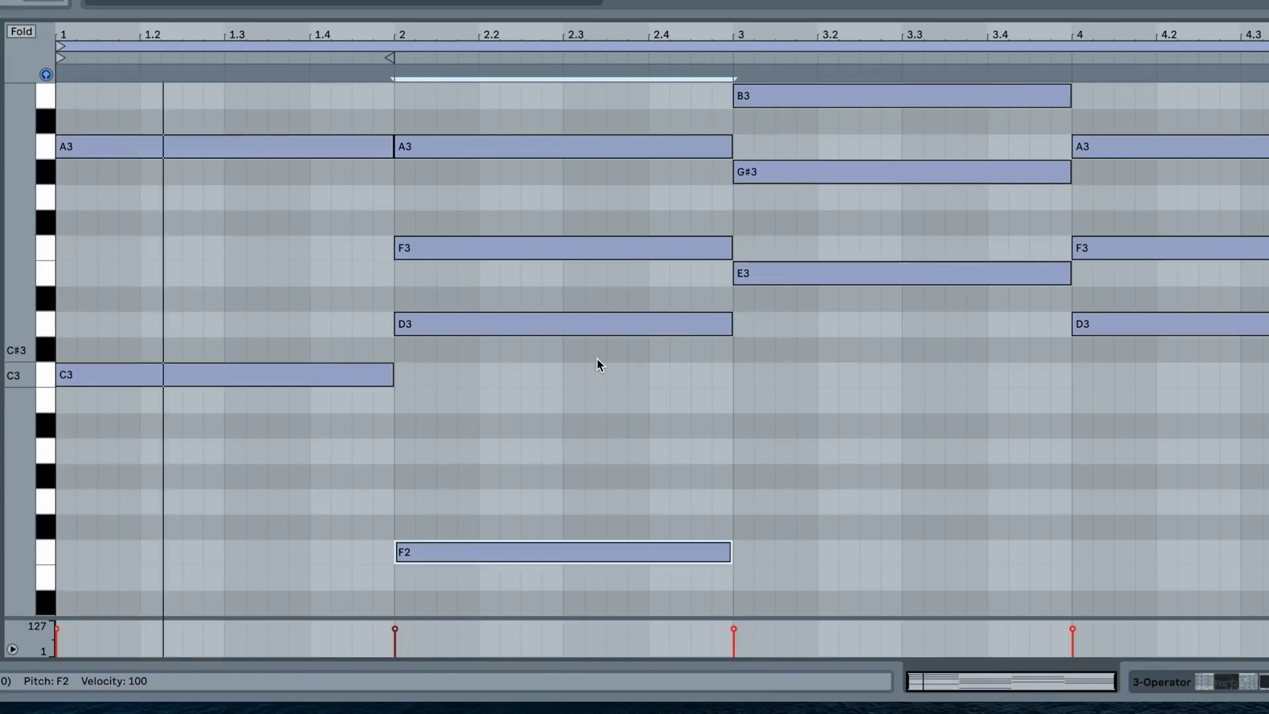
scroll(697, 307, "up", 2)
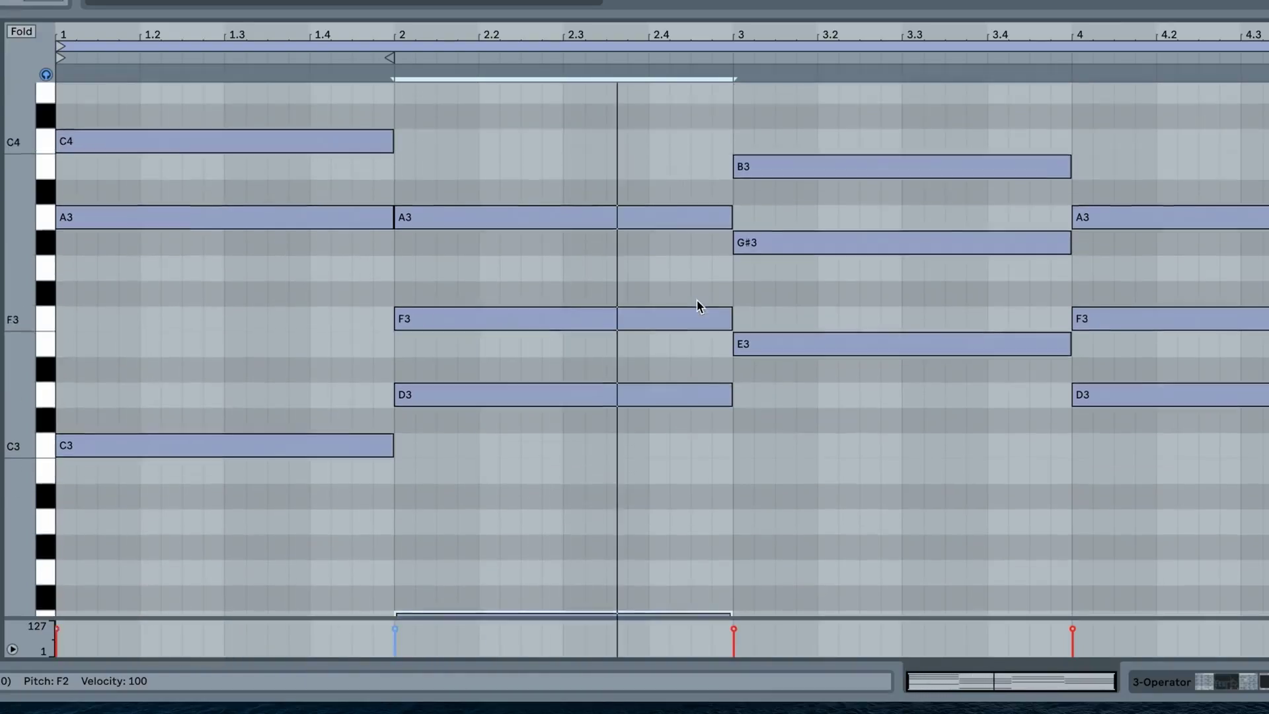
scroll(774, 324, "down", 3)
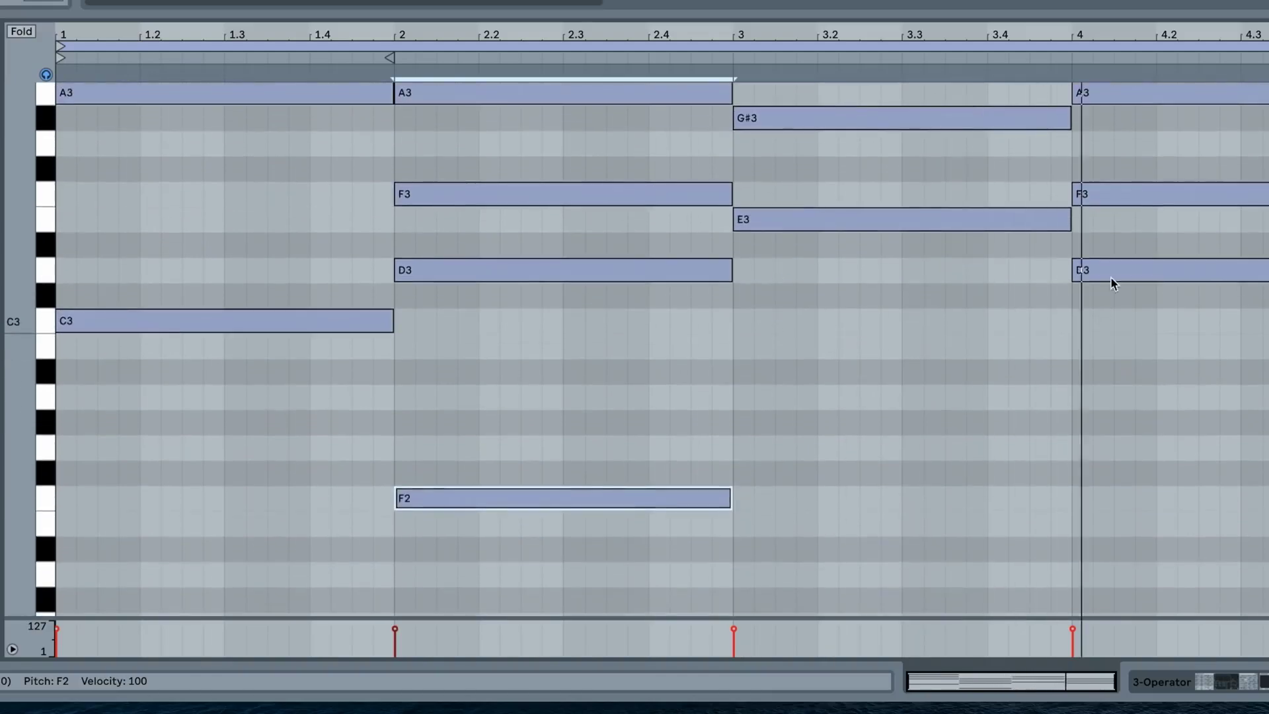
left_click_drag(1108, 204, 1110, 498, "ctrl")
scroll(792, 141, "up", 3)
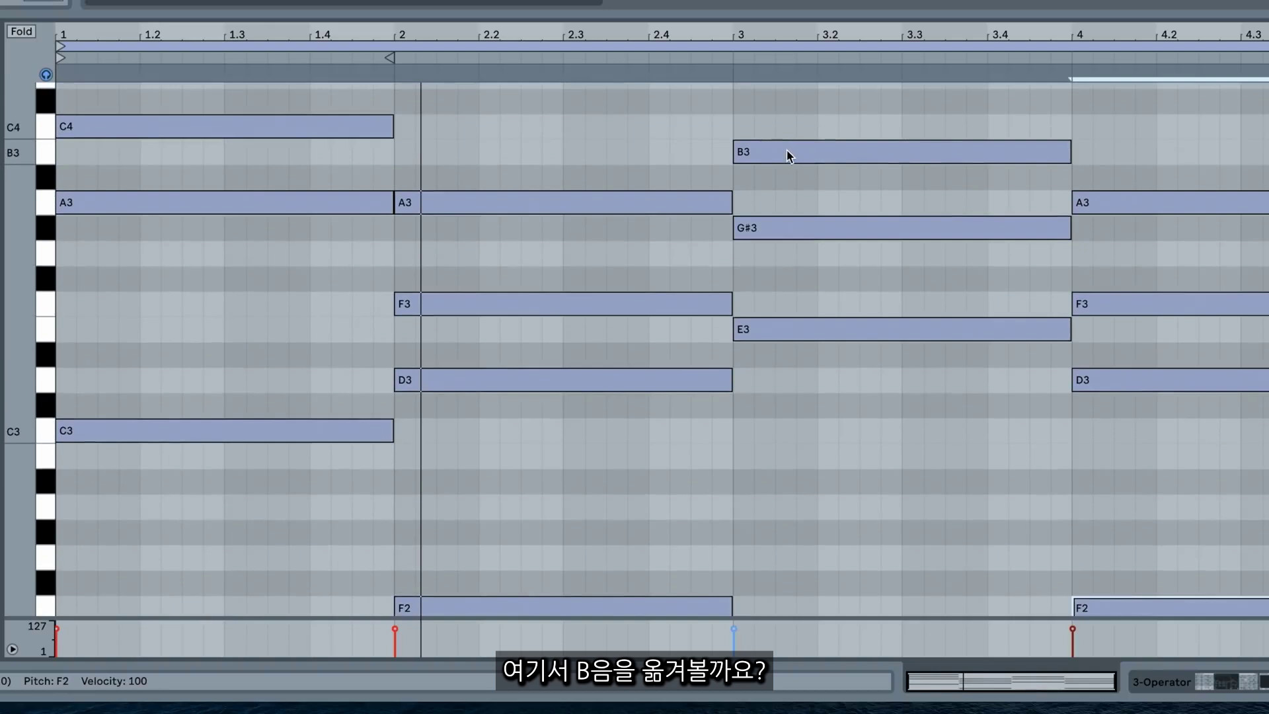
left_click_drag(790, 153, 783, 450, "ctrl")
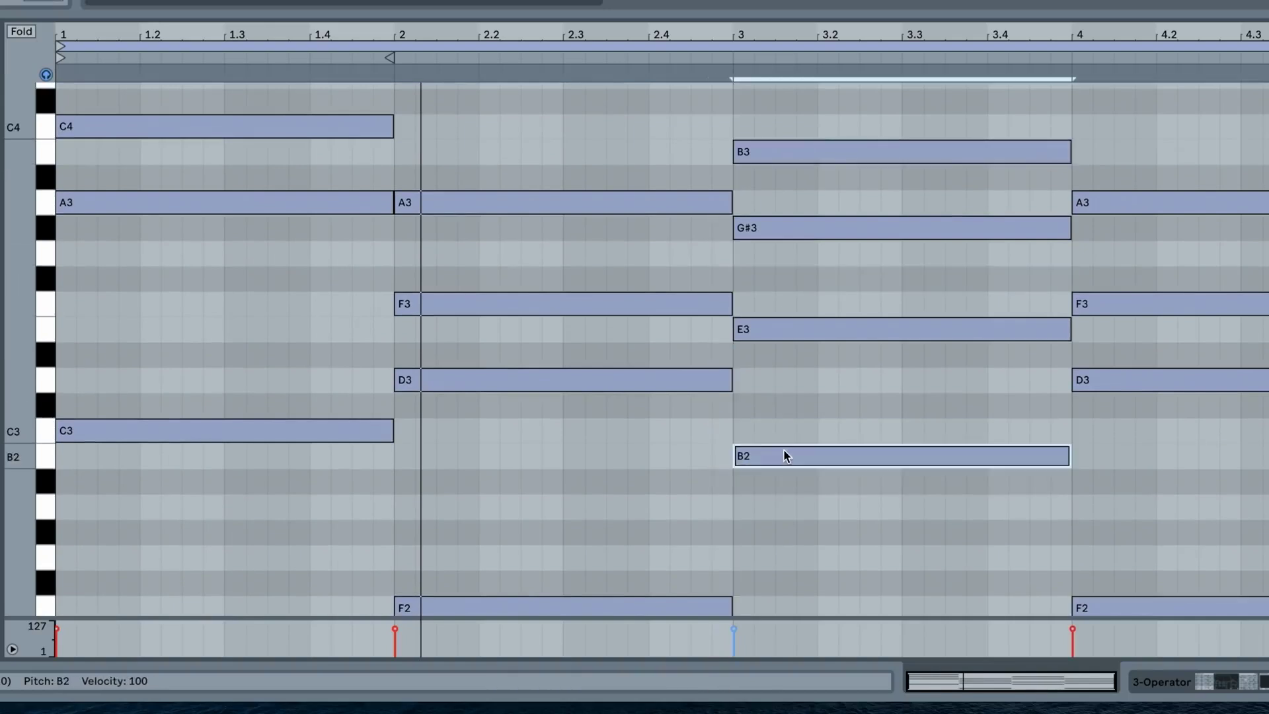
scroll(778, 548, "down", 3)
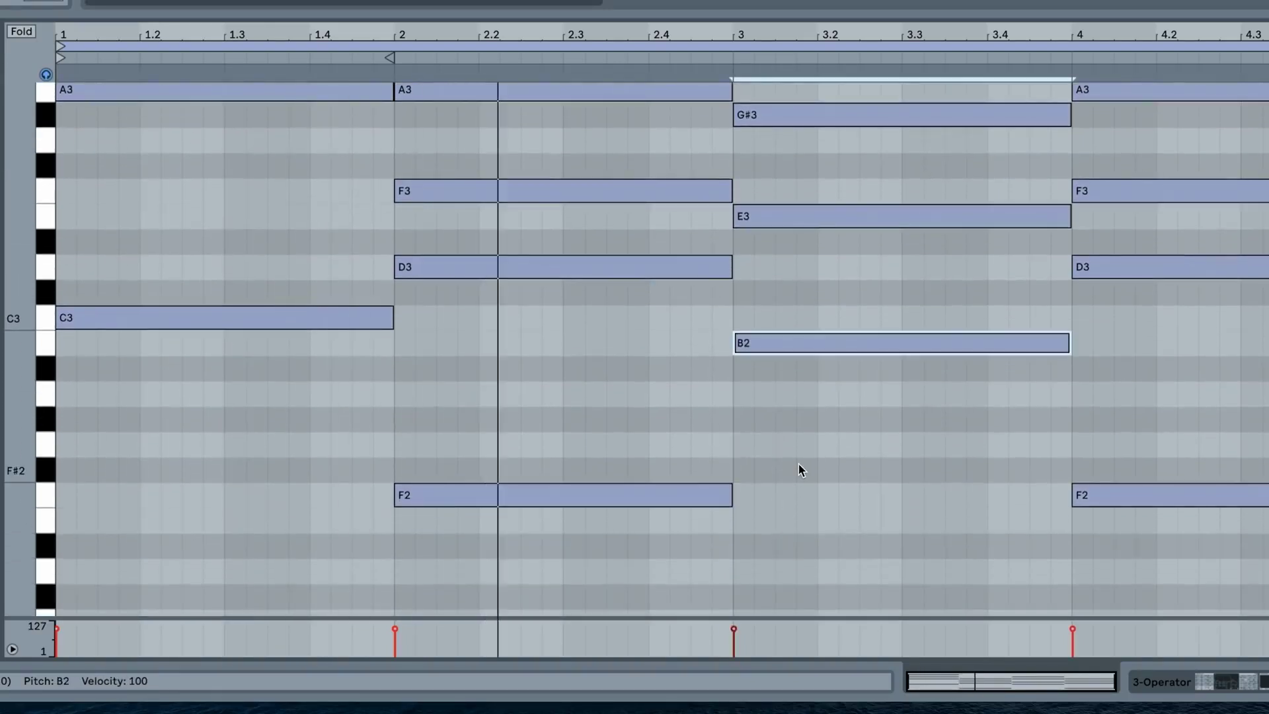
scroll(799, 466, "up", 3)
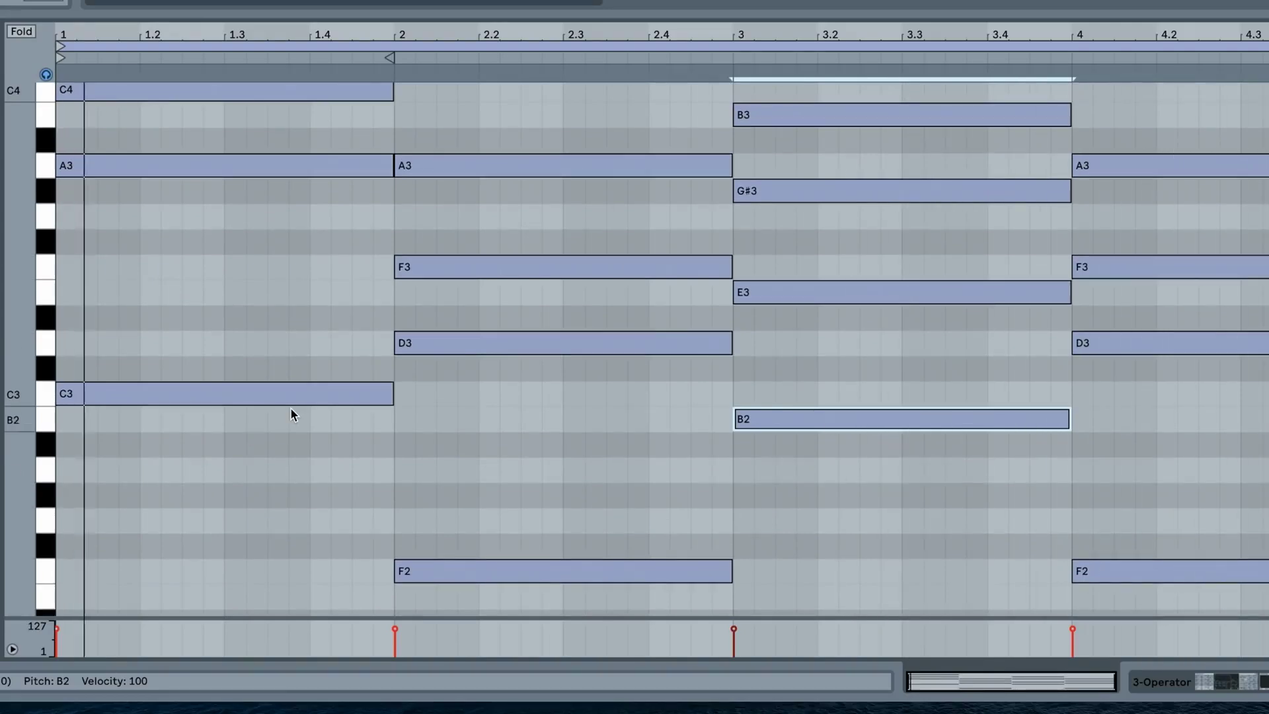
scroll(292, 413, "down", 3)
scroll(292, 414, "up", 2)
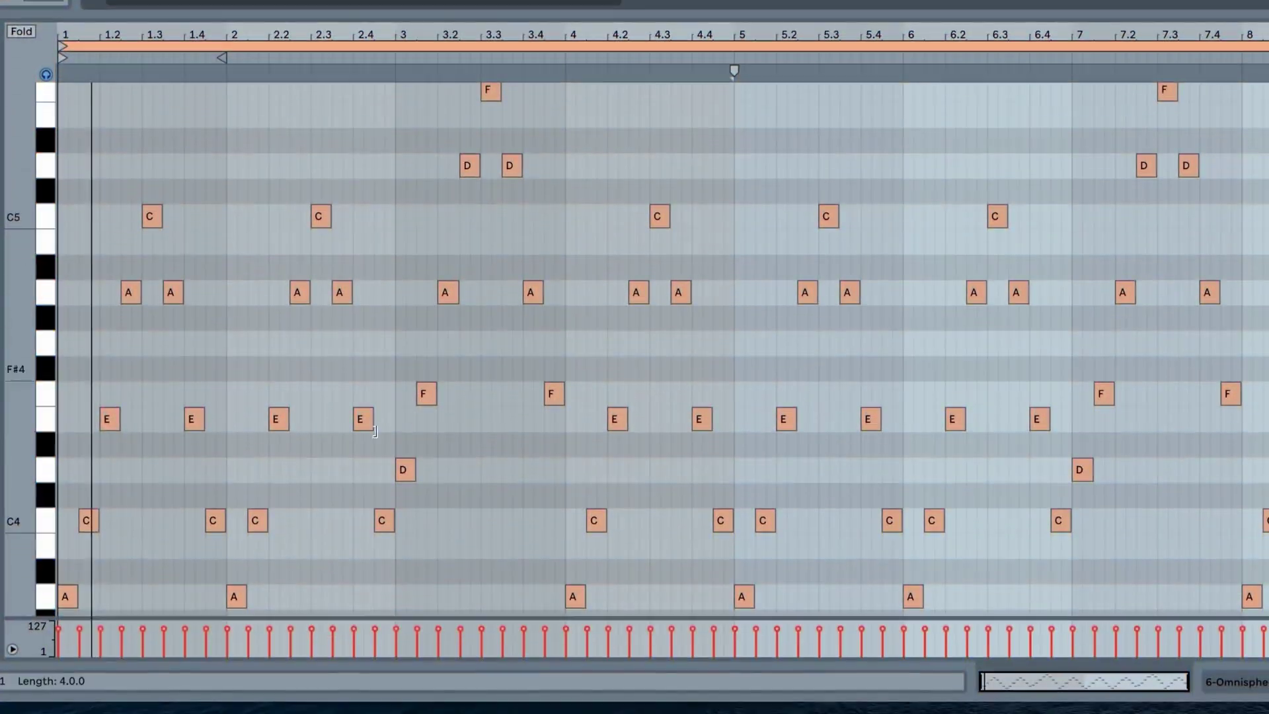
scroll(396, 546, "down", 1)
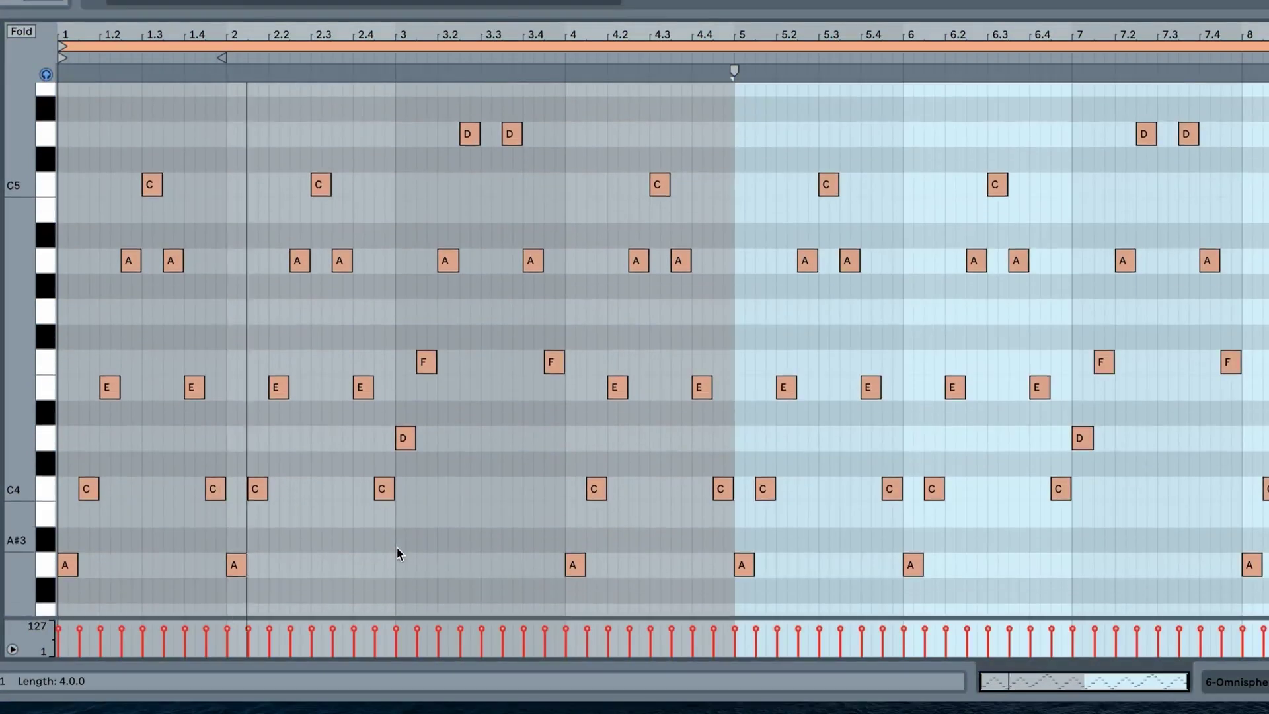
scroll(485, 357, "up", 2)
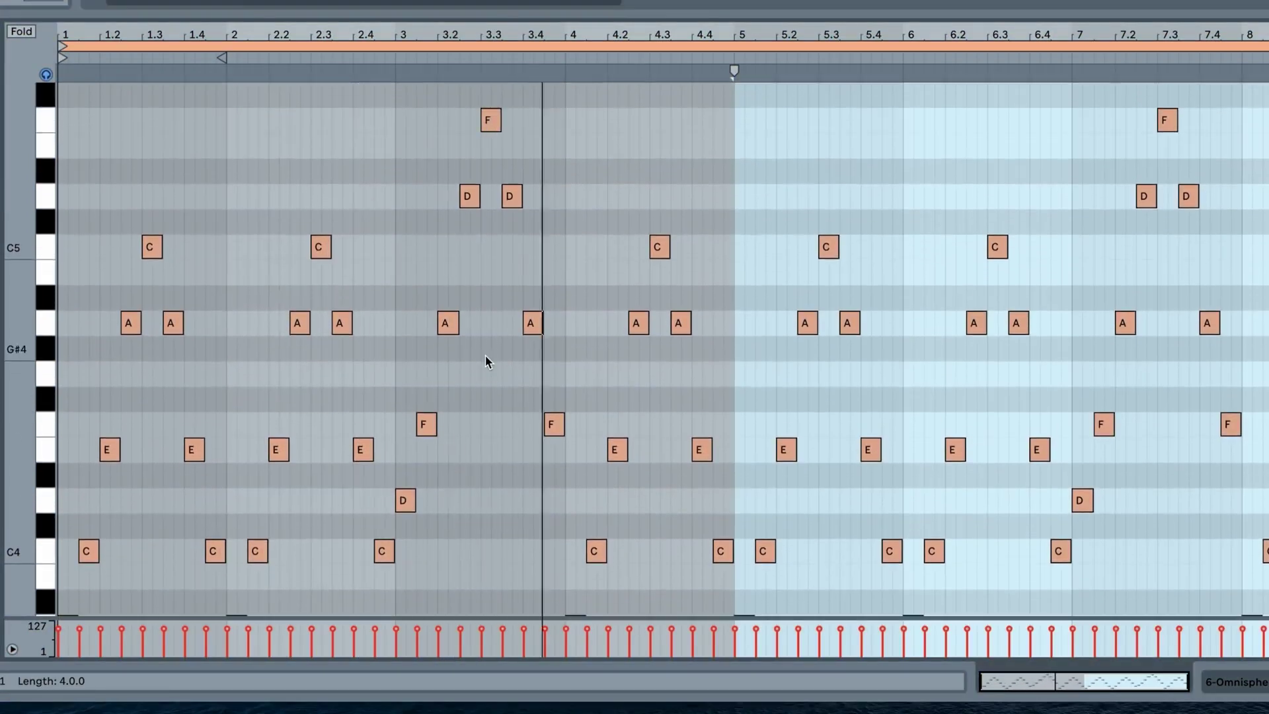
scroll(485, 360, "down", 7)
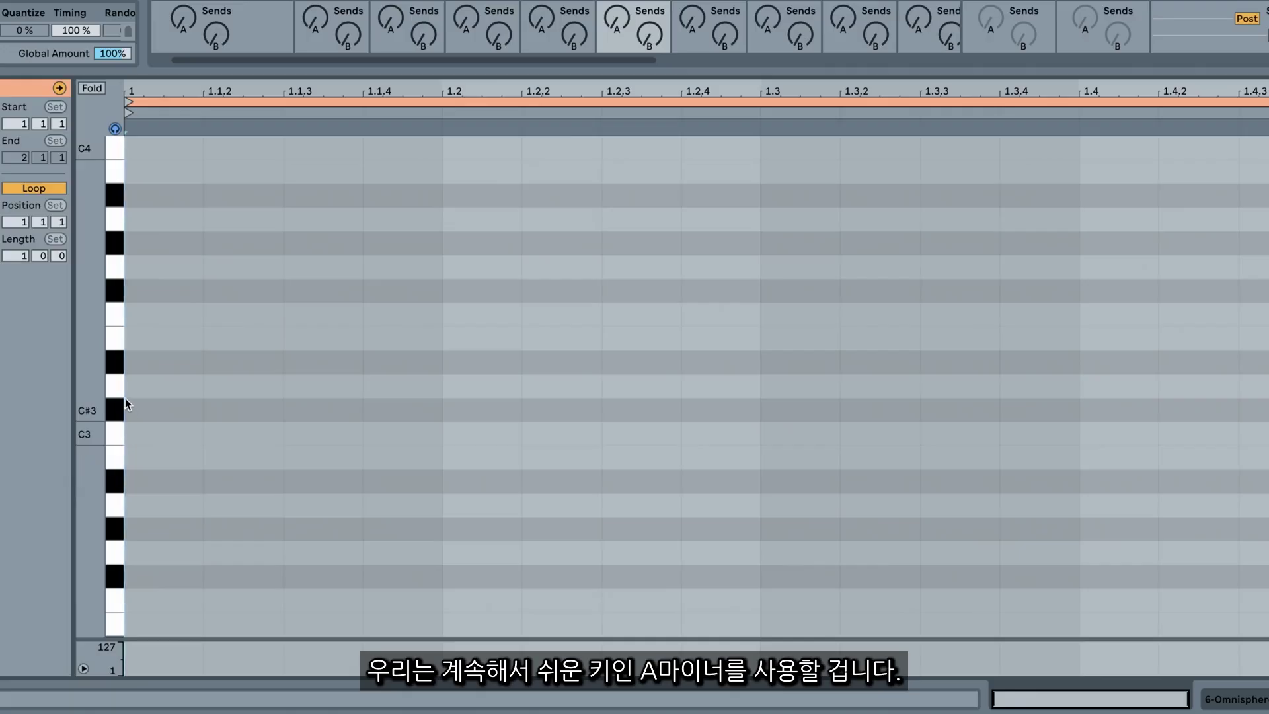
Add an A3 note at the start of the empty clip and set the loop length to 4 bars
double_click(138, 505)
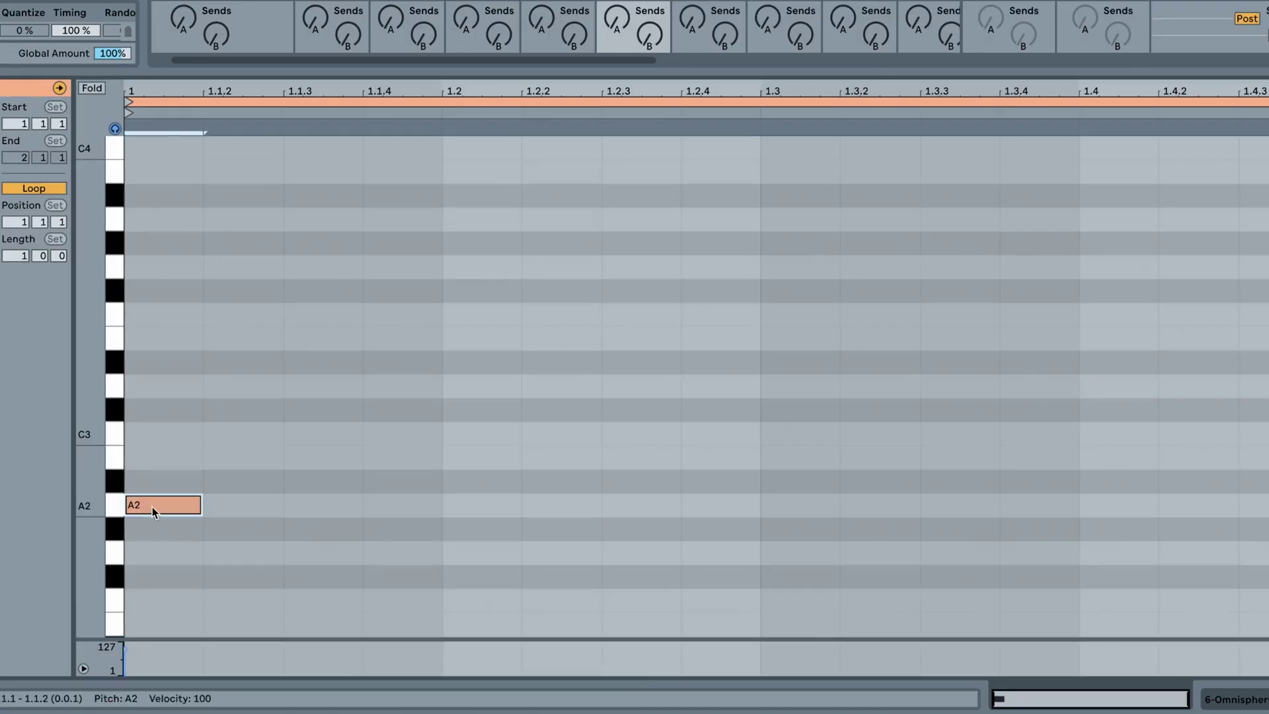
left_click_drag(152, 507, 200, 431)
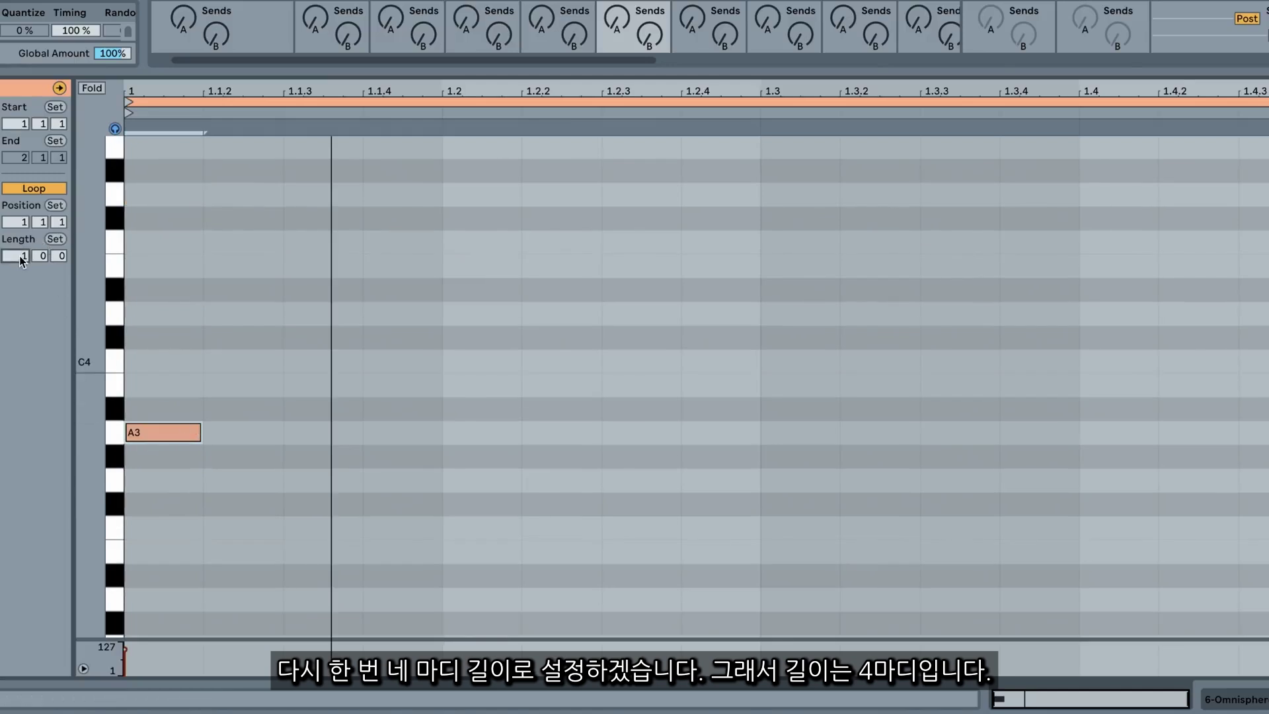
left_click(19, 256)
type("4")
key("Return")
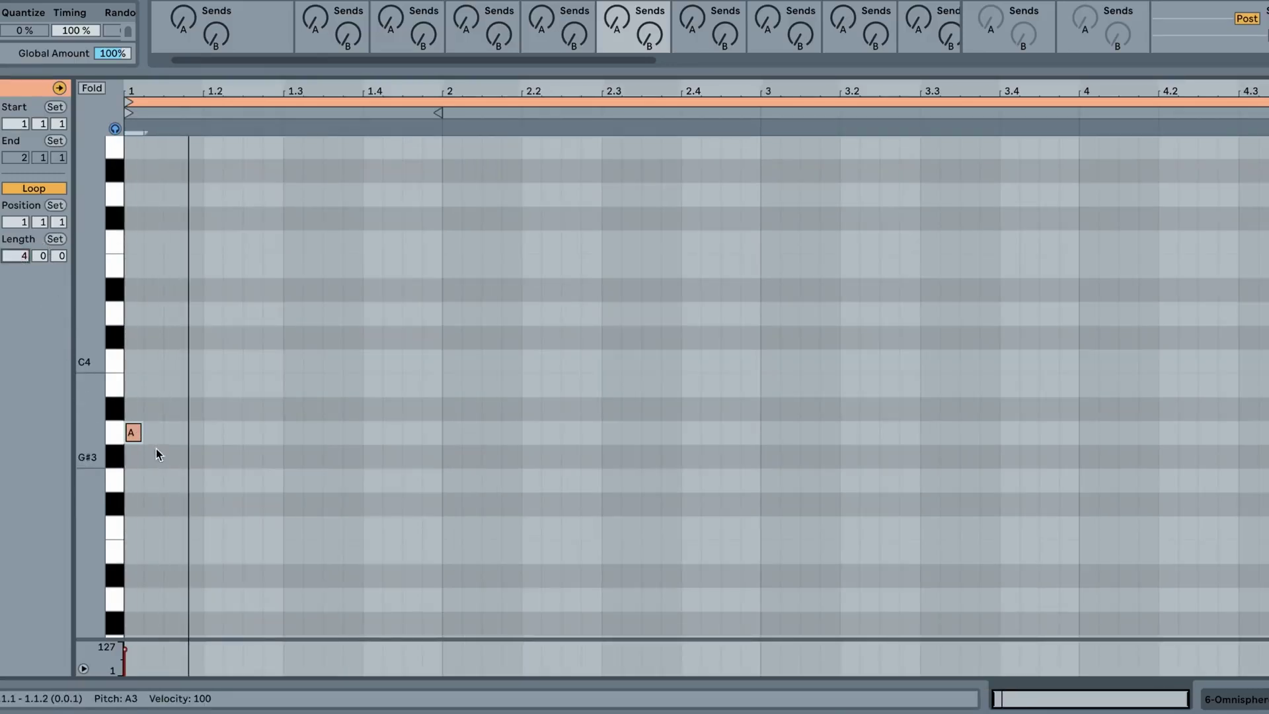
Lengthen the A3 note to an eighth note and place equally long C4 and E4 notes right after it, E4 starting at 1.2
left_click_drag(140, 433, 168, 366)
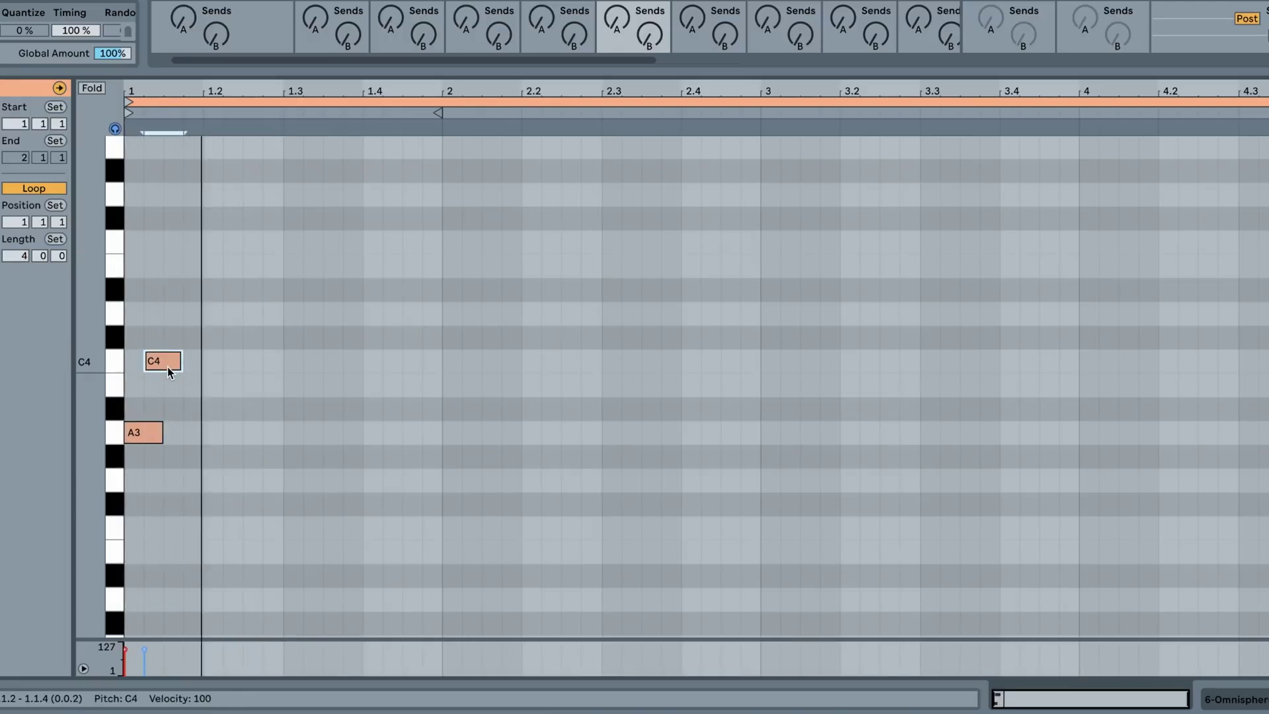
left_click_drag(168, 367, 185, 366)
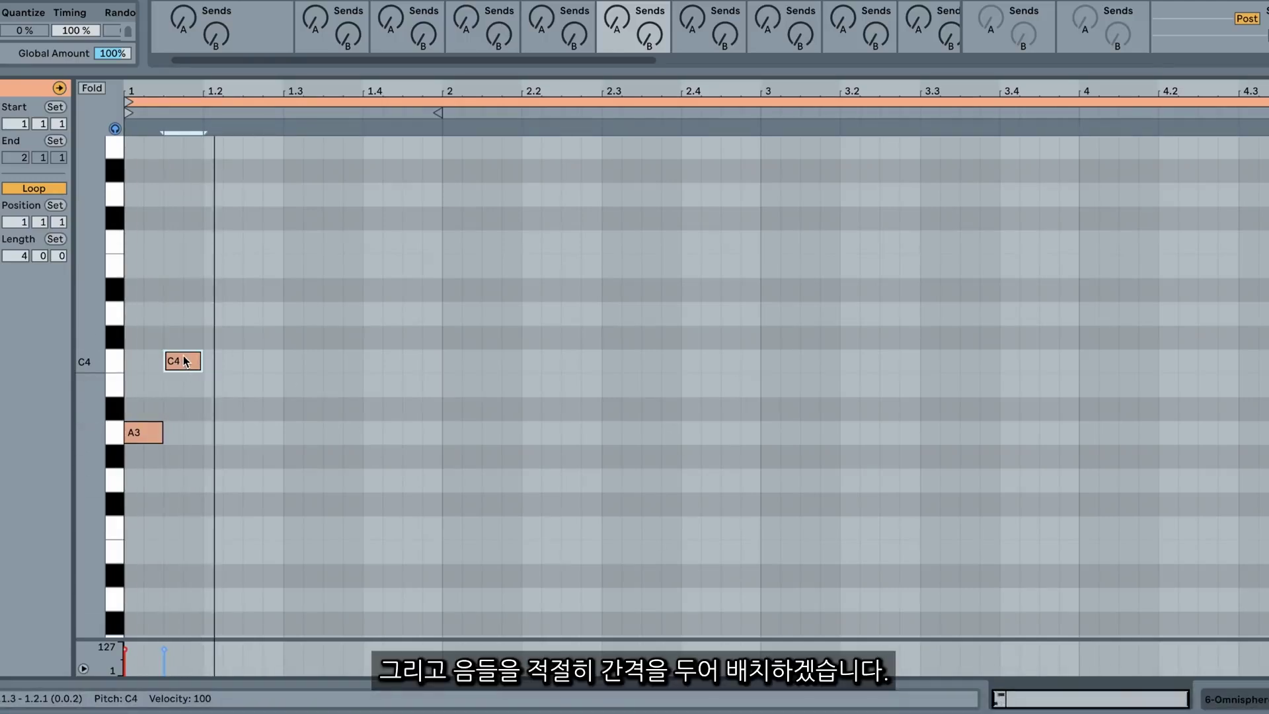
left_click_drag(184, 350, 223, 271)
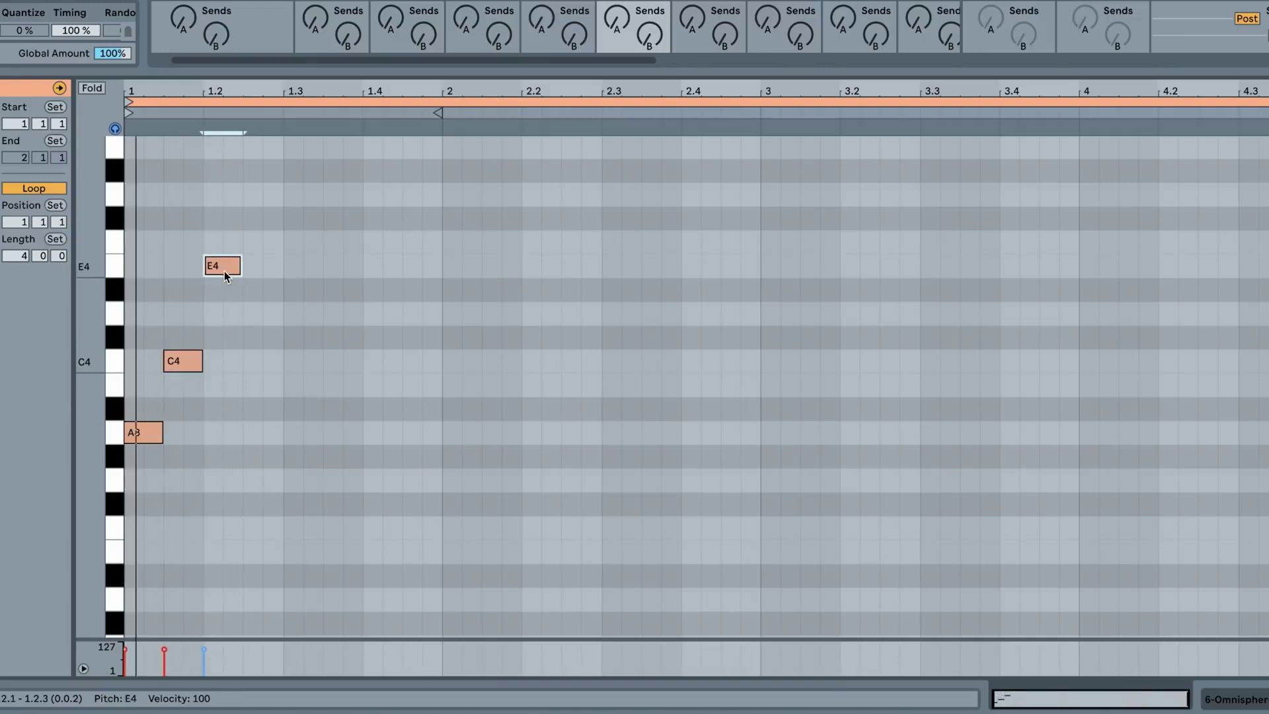
scroll(226, 274, "up", 5)
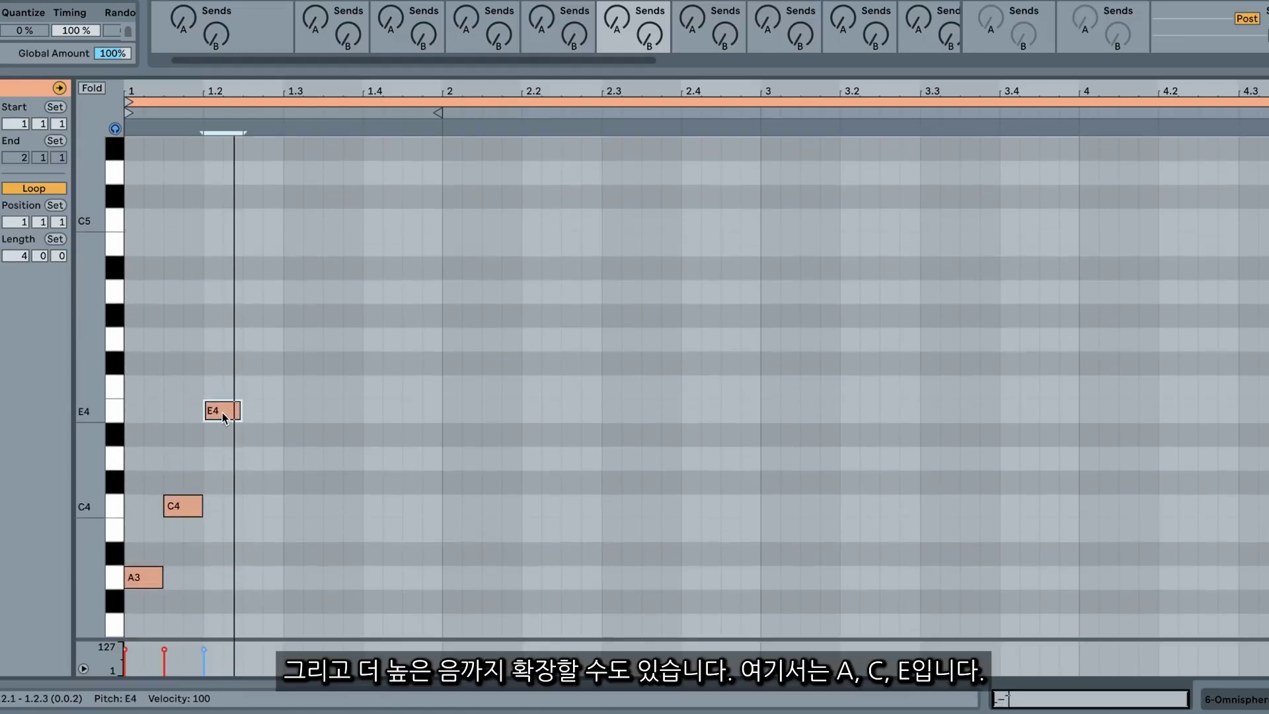
Audition A3, C4 and E4 in the clip and on the piano keys to check the chord's 1-3-5 scale steps
left_click(146, 577)
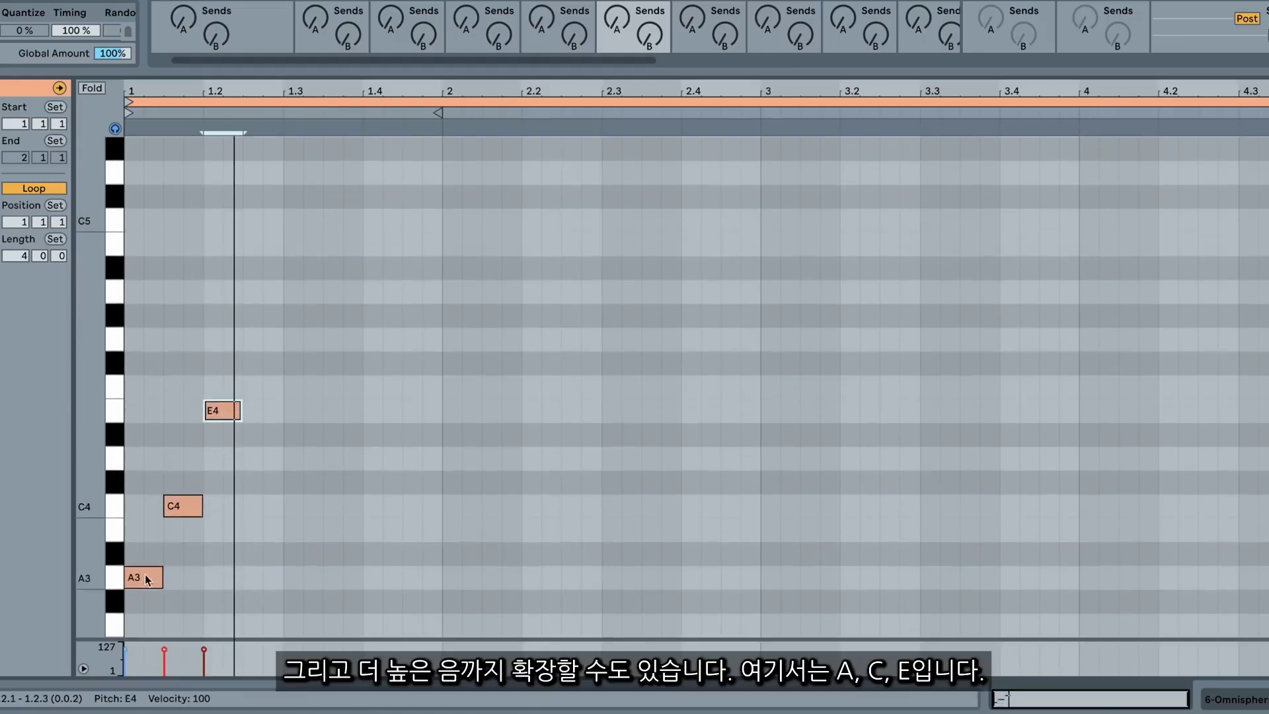
left_click(224, 422)
left_click(110, 580)
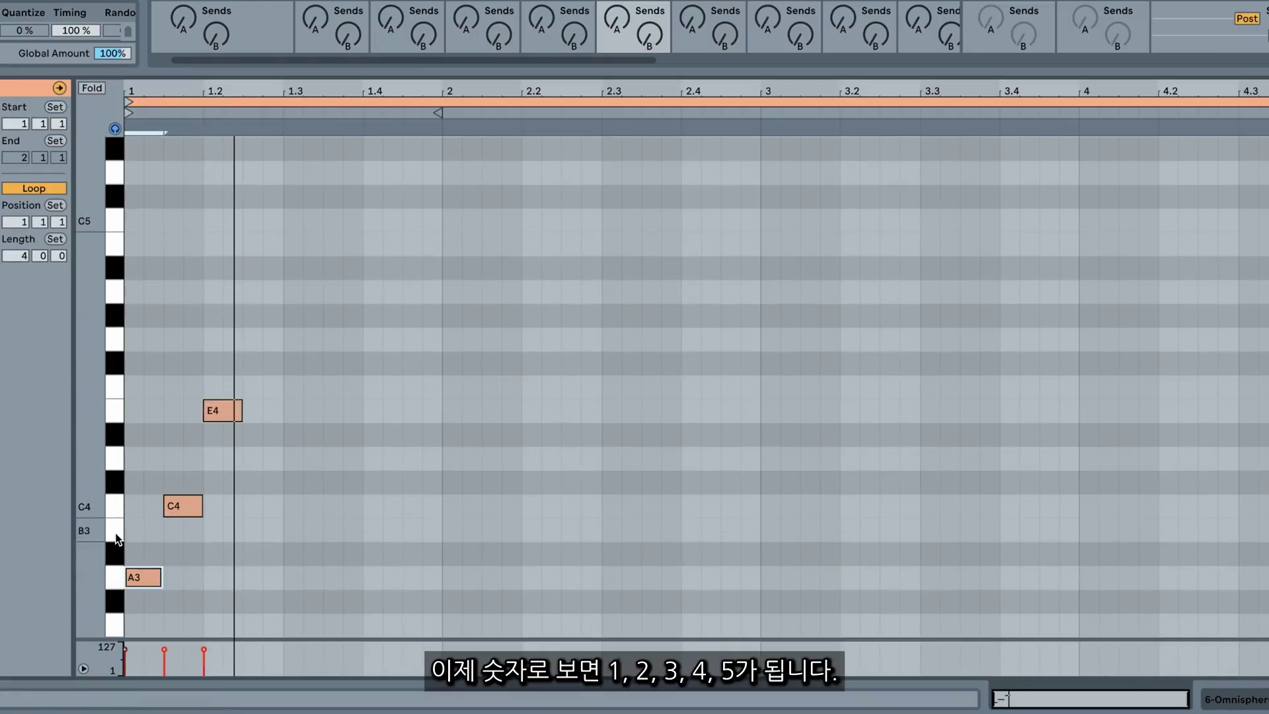
left_click(118, 509)
left_click(117, 408)
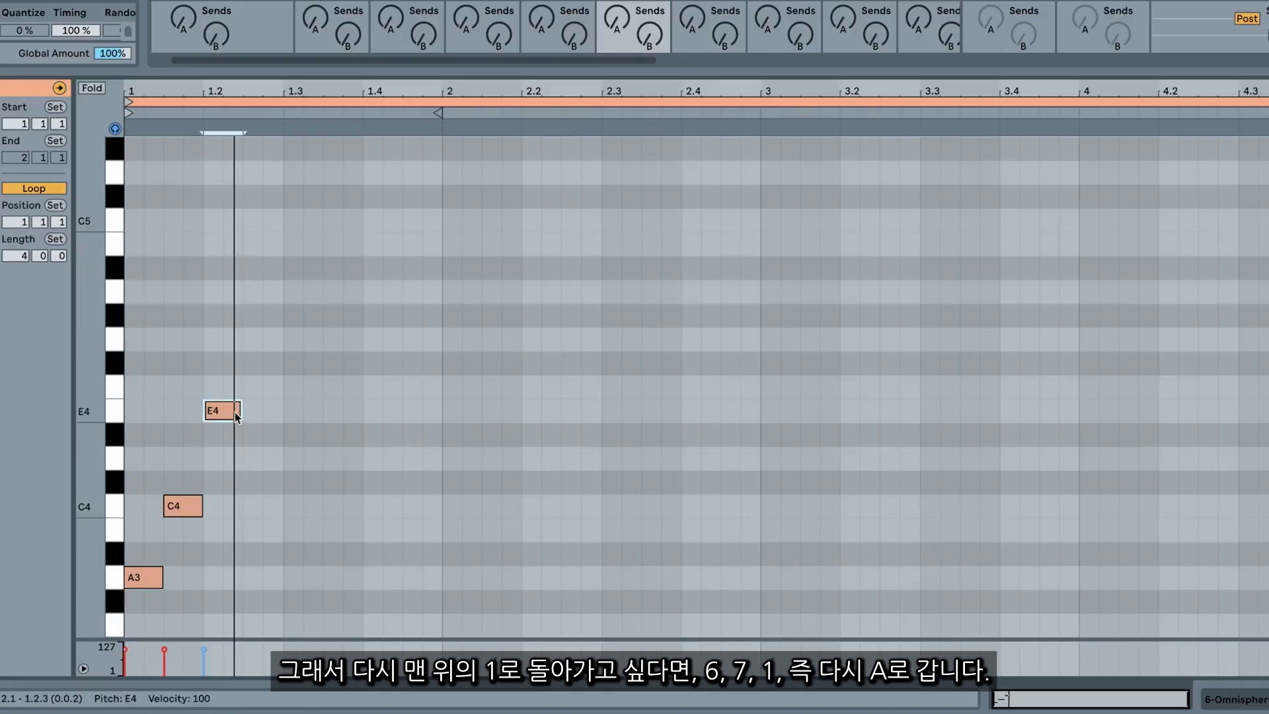
Continue the arpeggio in eighth notes up through A4 and C5, and back down through A4, E4 and C4 to fill bar 1
double_click(260, 317)
left_click_drag(259, 317, 271, 294)
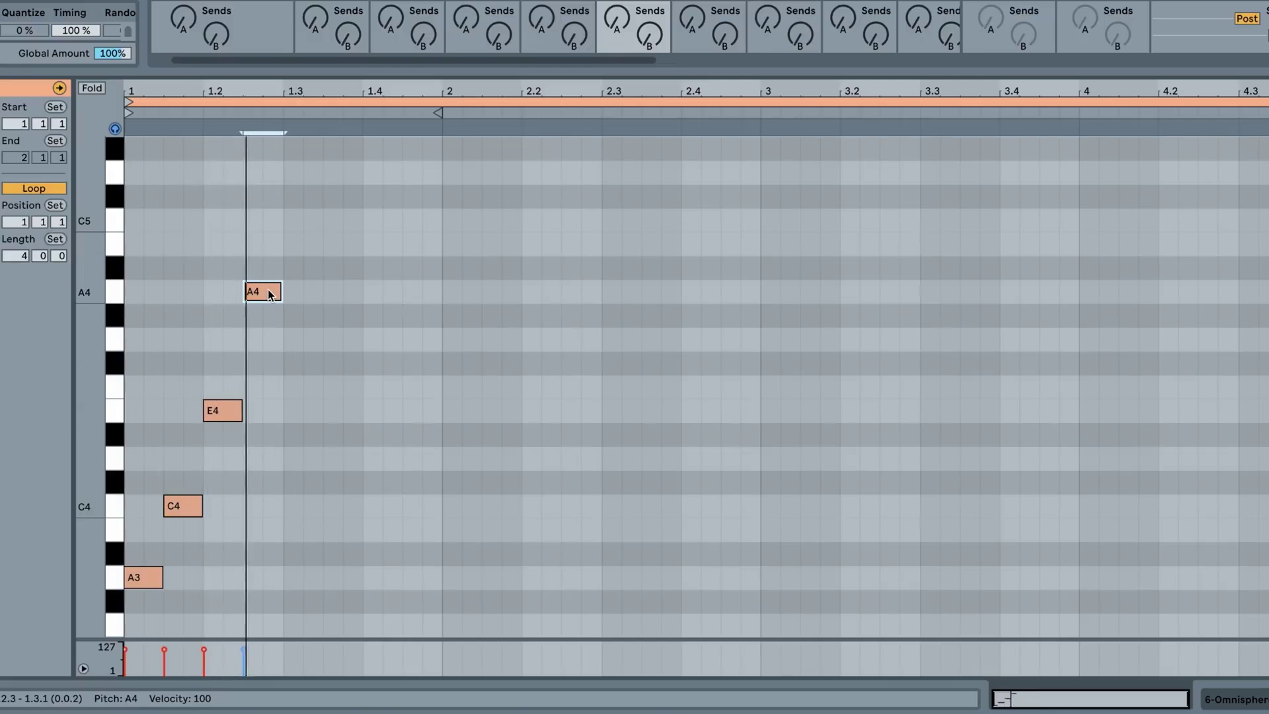
double_click(307, 222)
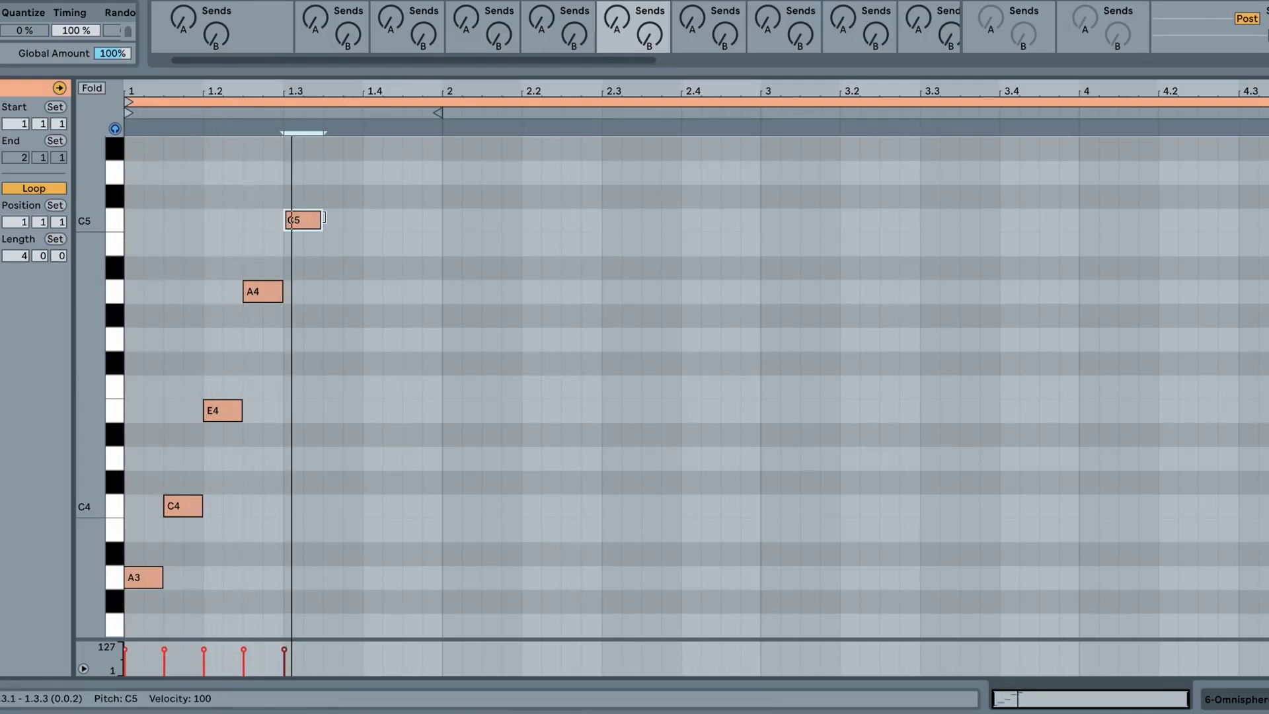
double_click(337, 292)
double_click(379, 388)
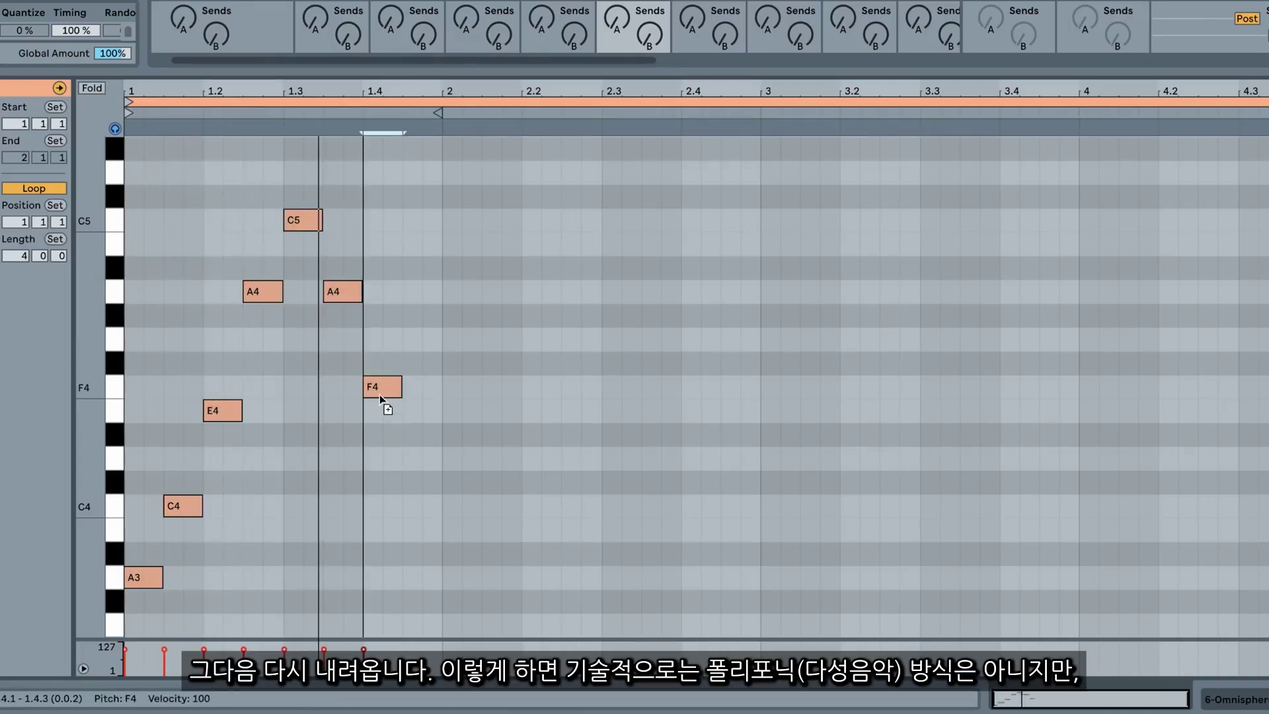
left_click_drag(378, 389, 455, 590)
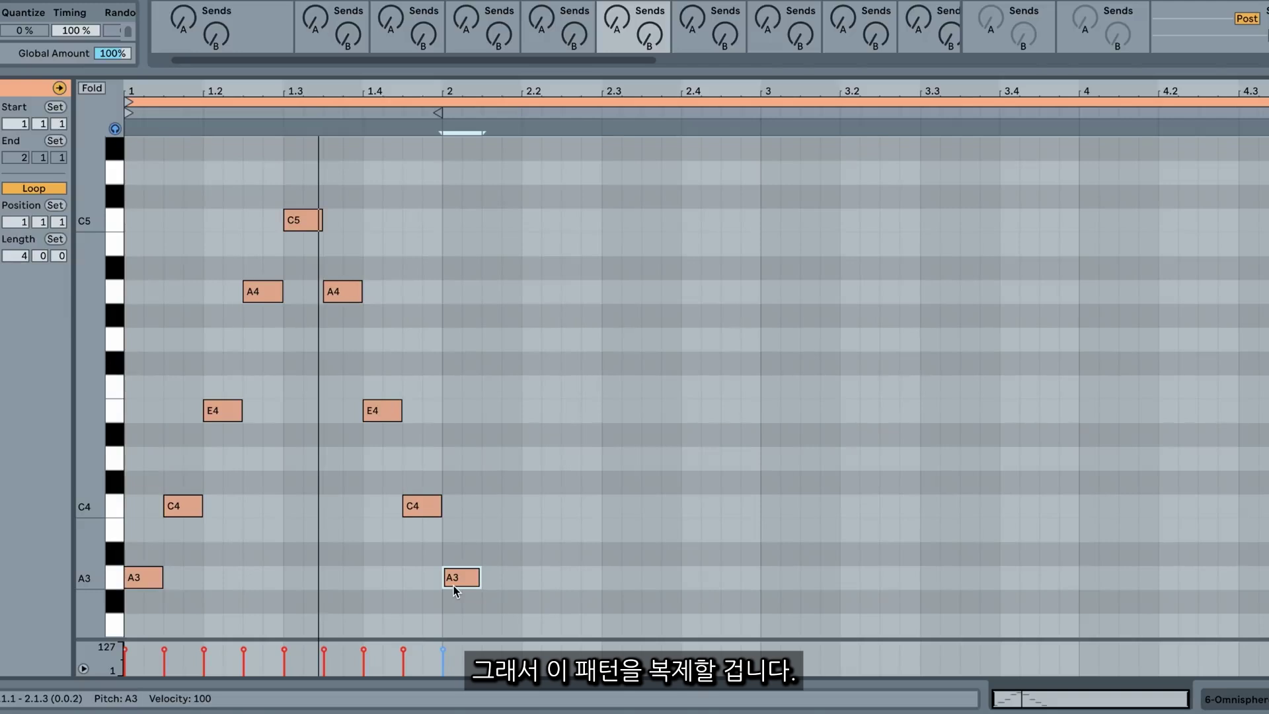
Duplicate the whole bar 1 arpeggio into bars 2 and 3
left_click_drag(434, 171, 116, 615)
key("super+d")
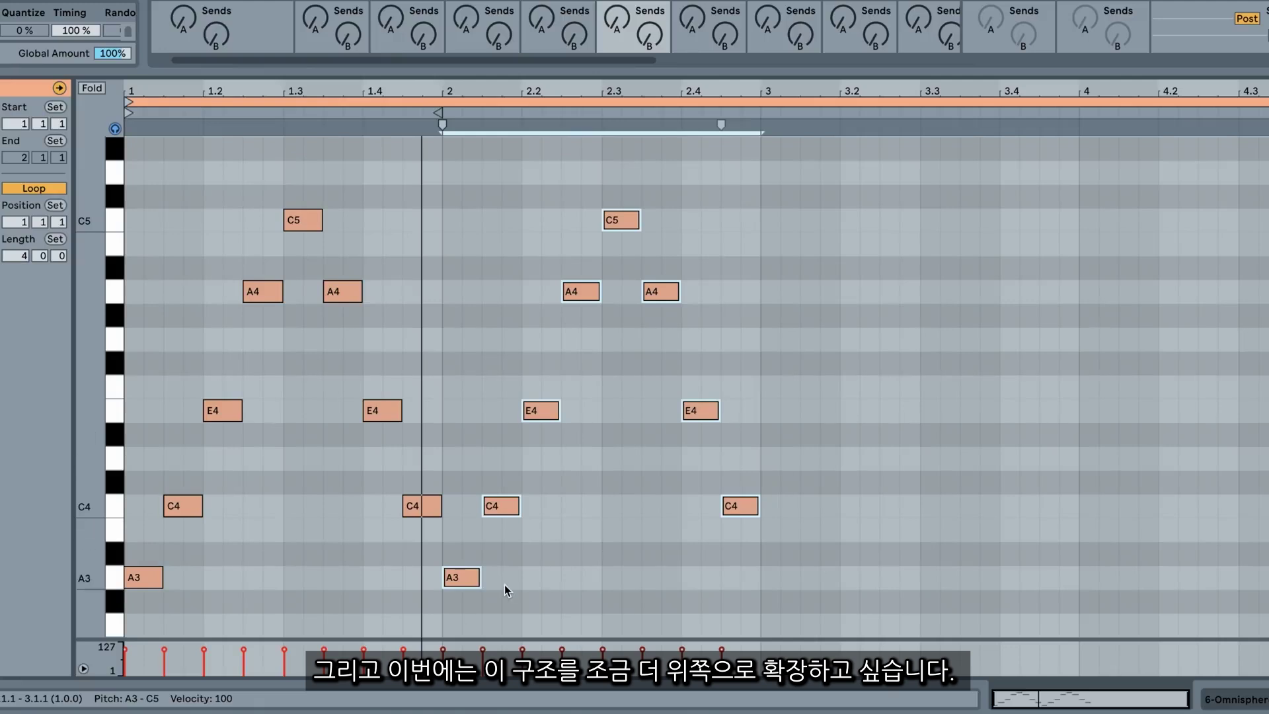
key("super+d")
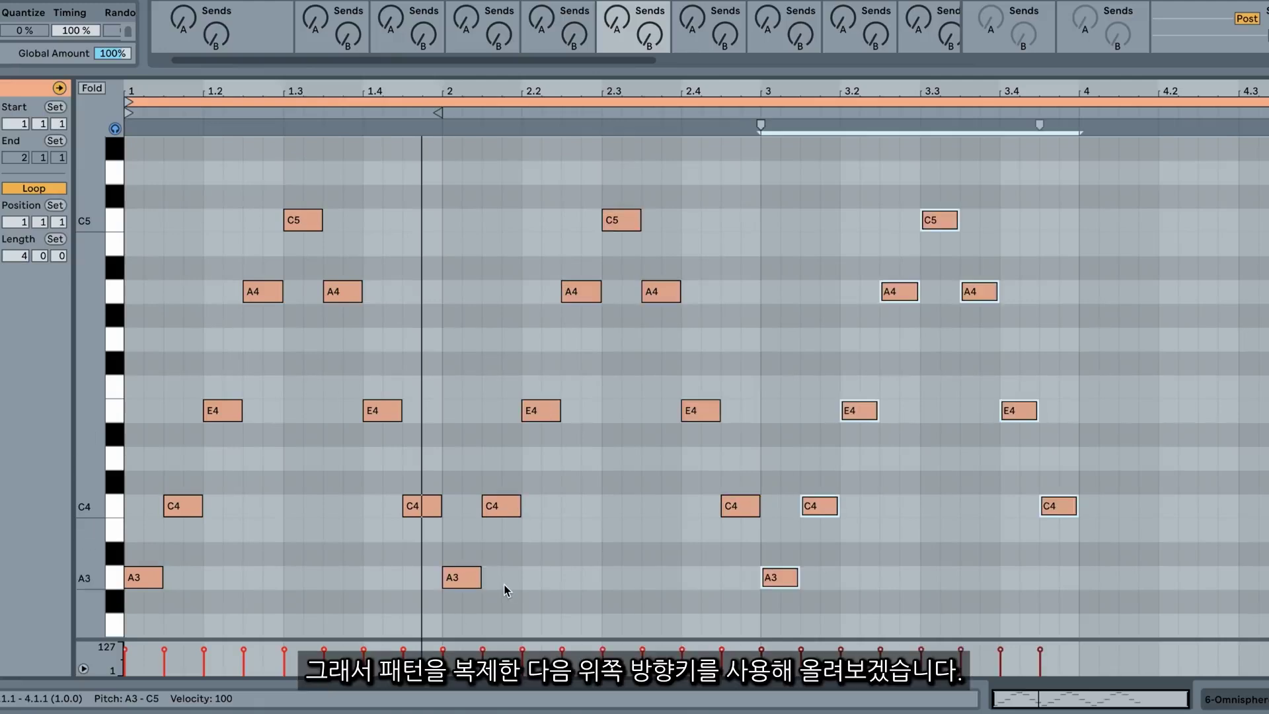
Transpose the bar 3 arpeggio up five semitones so it starts on D4 and all its notes fall on white keys
key("Up")
key("Up")
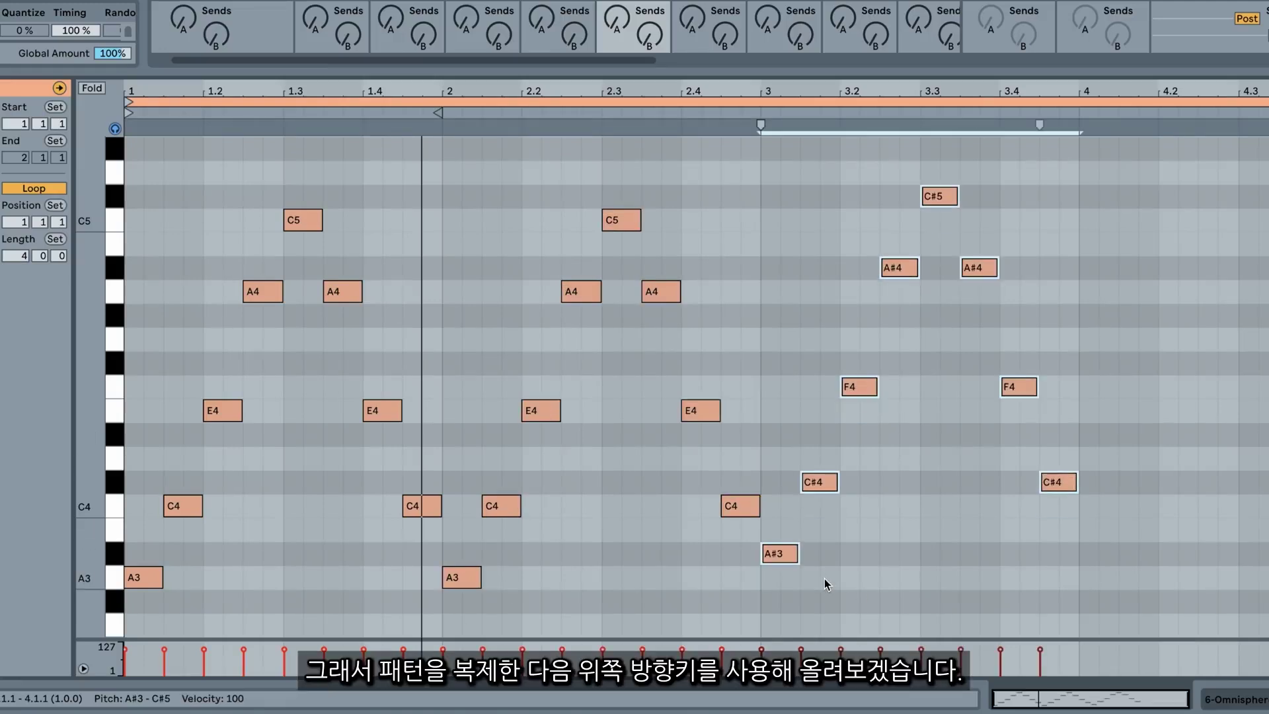
key("Up")
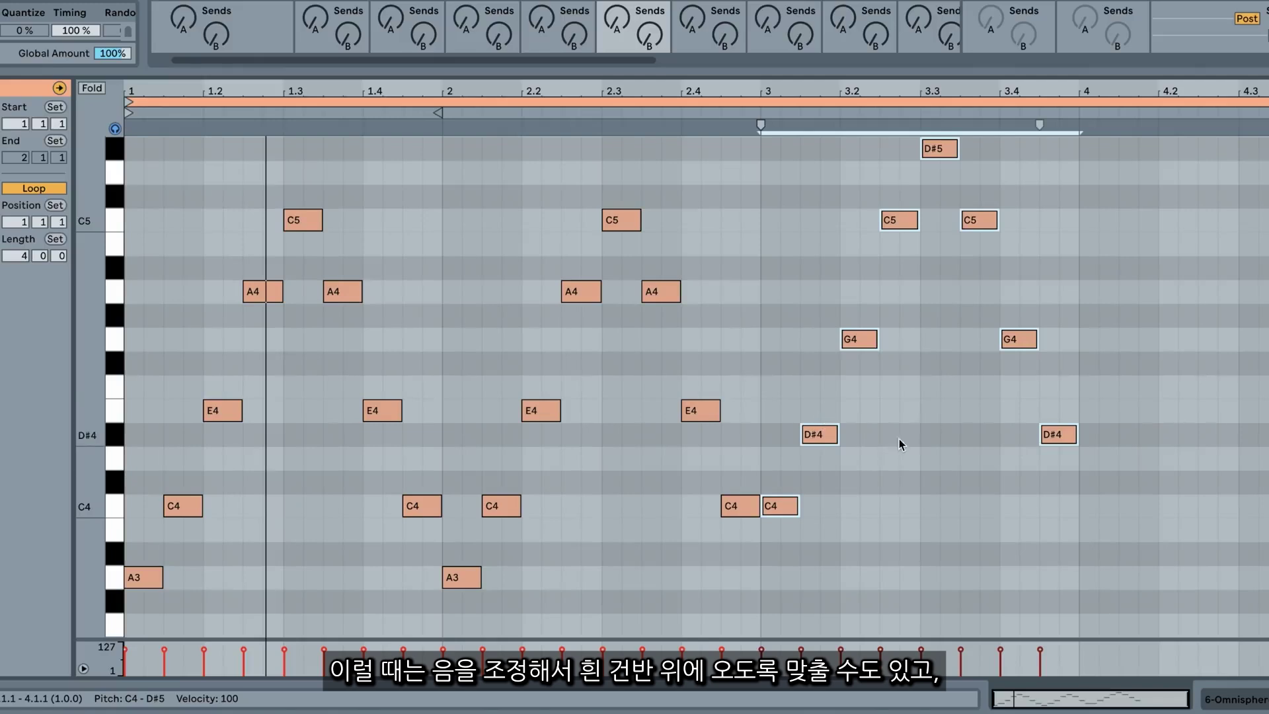
key("Up")
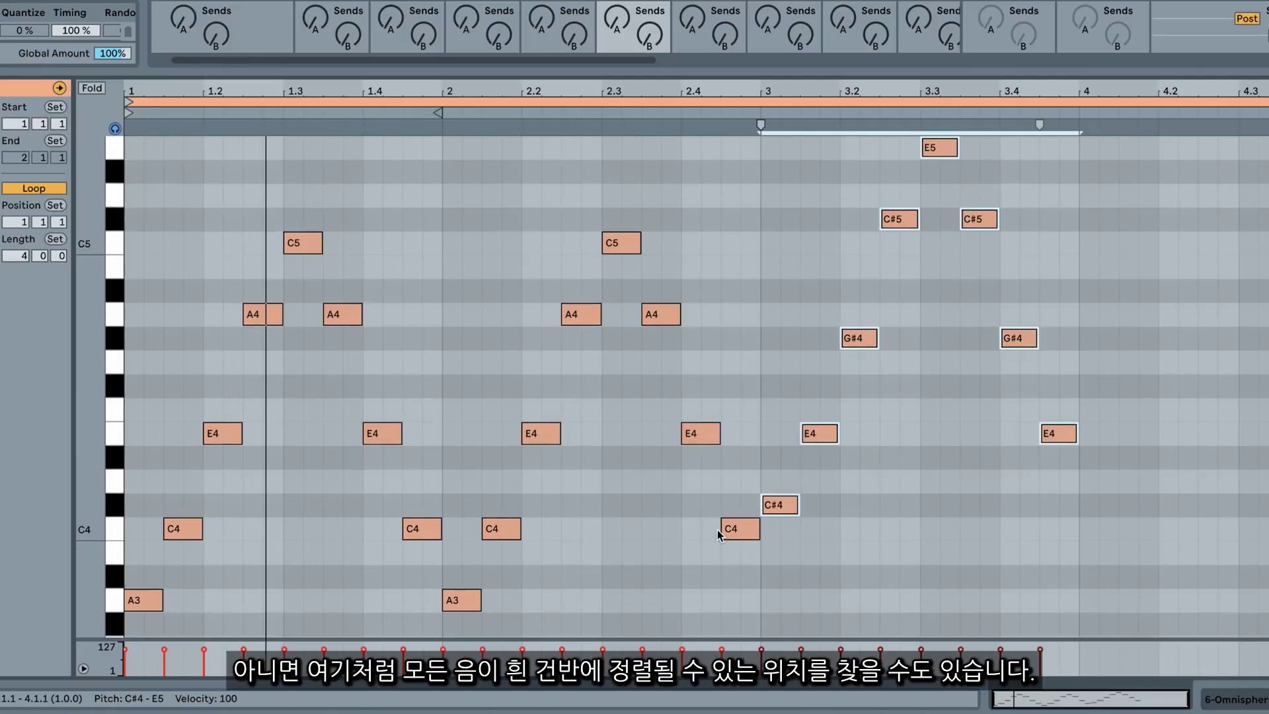
key("Up")
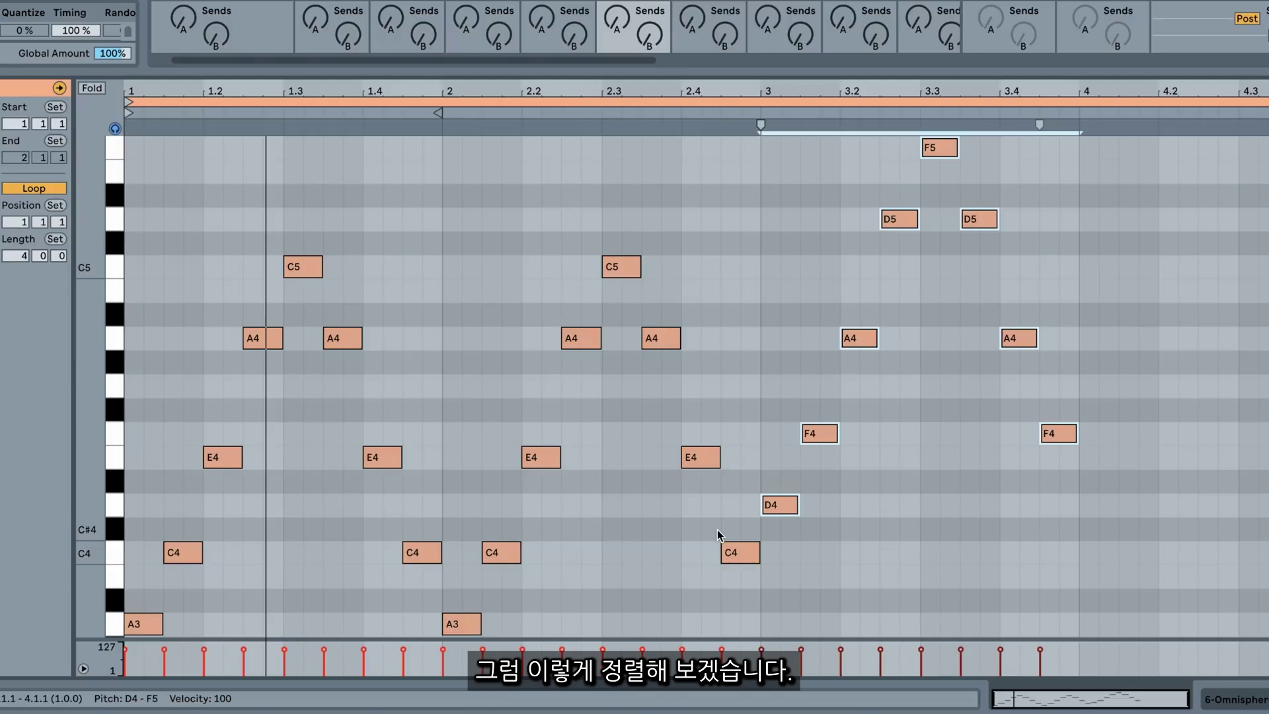
Play back the arpeggio and count the scale steps from A3 up to D4 on the piano keys
key("space")
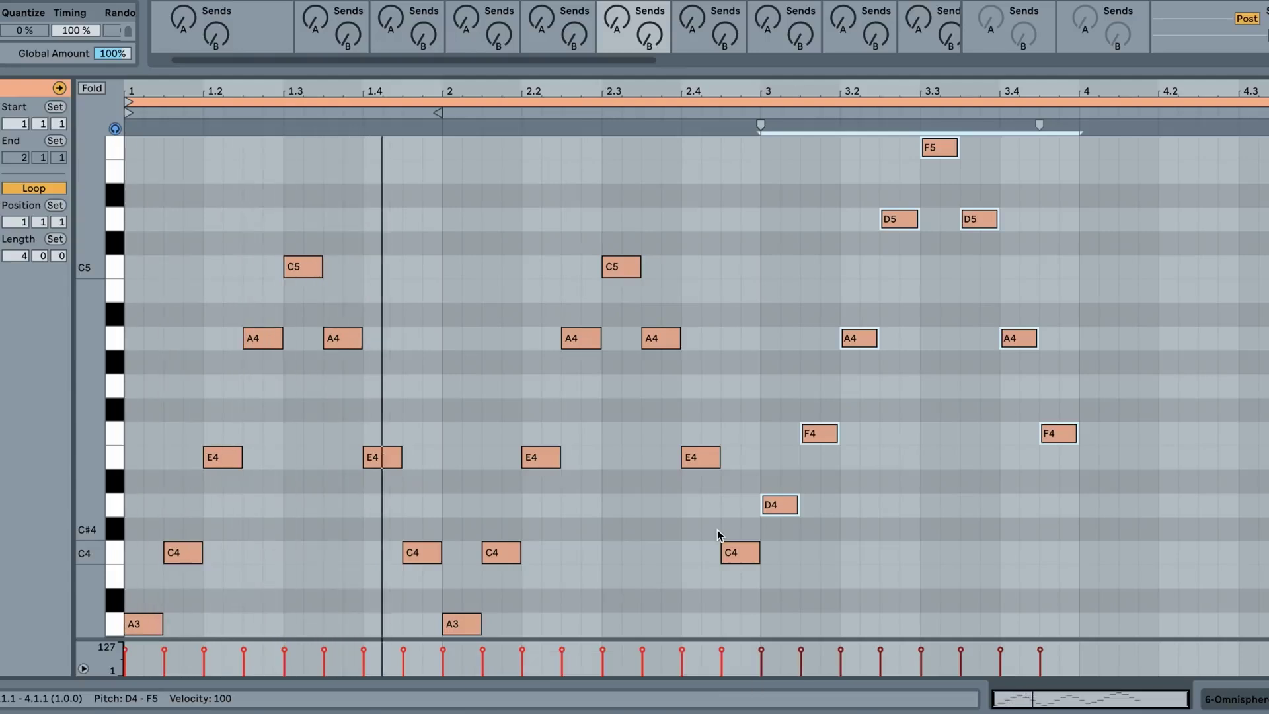
scroll(891, 528, "down", 1)
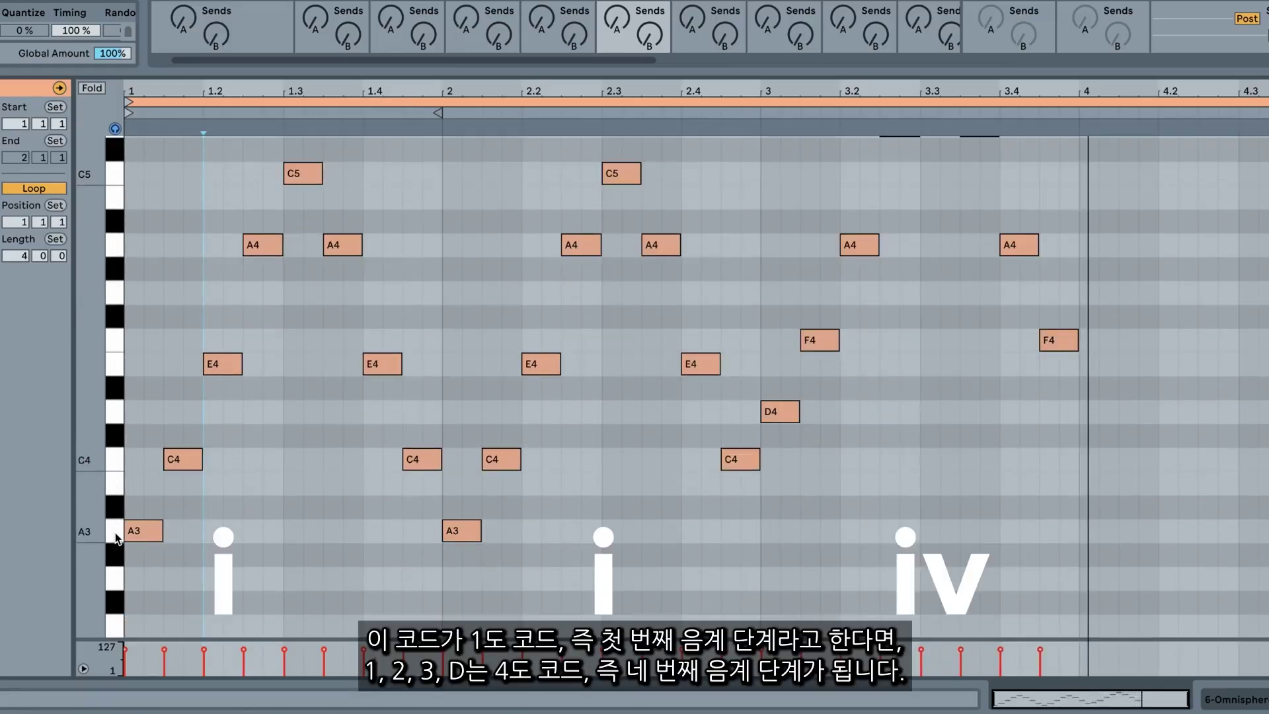
left_click(116, 461)
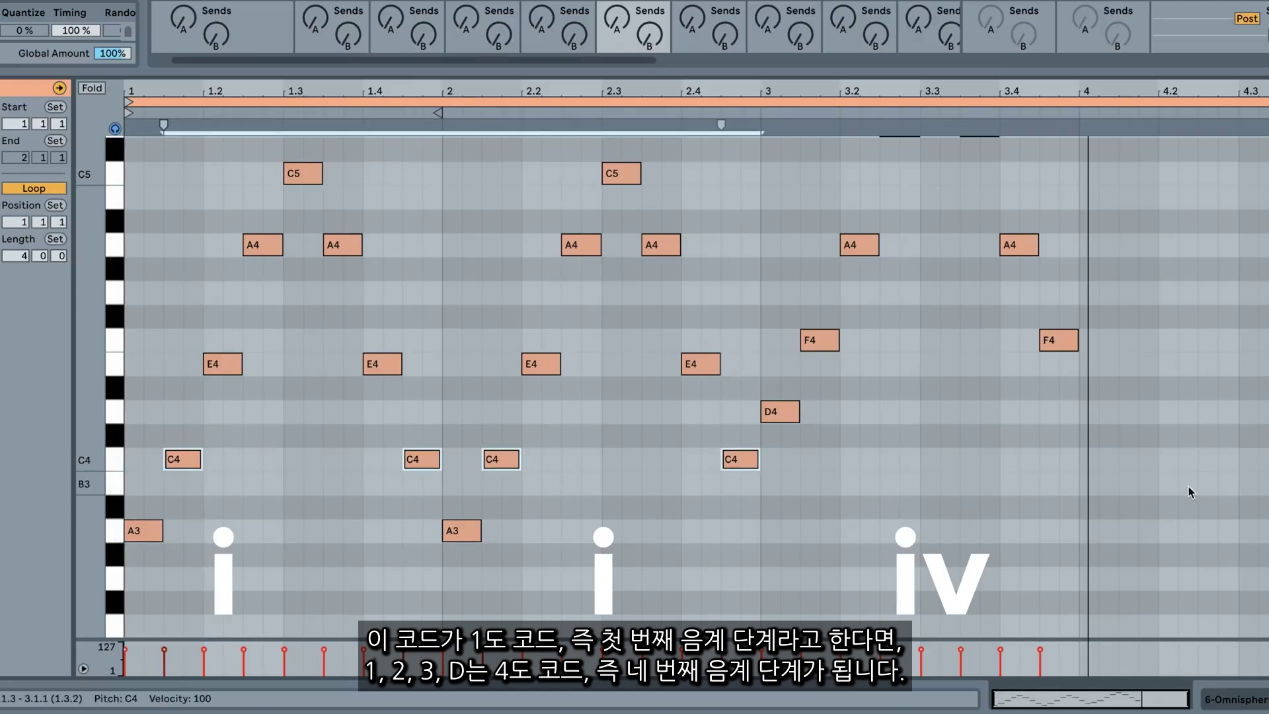
key("space")
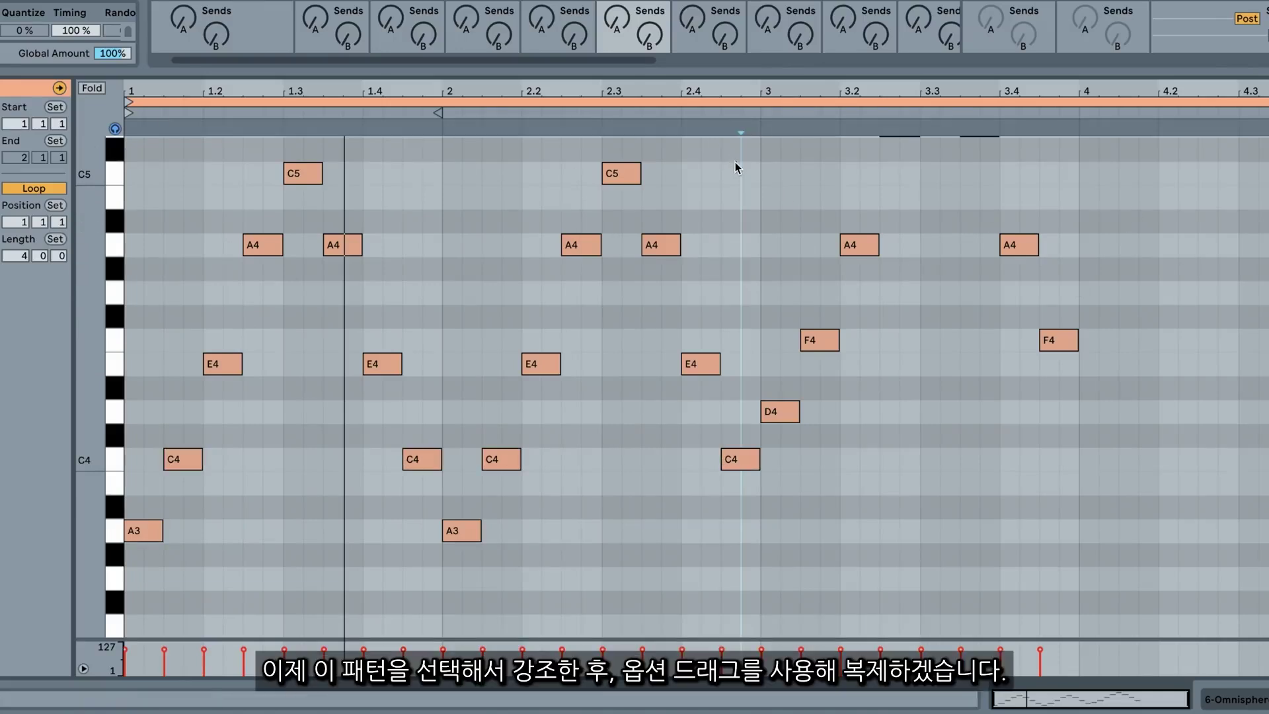
Copy bar 2's A minor arpeggio to bar 4, starting on A3, and review the full four-bar pattern
left_click_drag(740, 162, 441, 651)
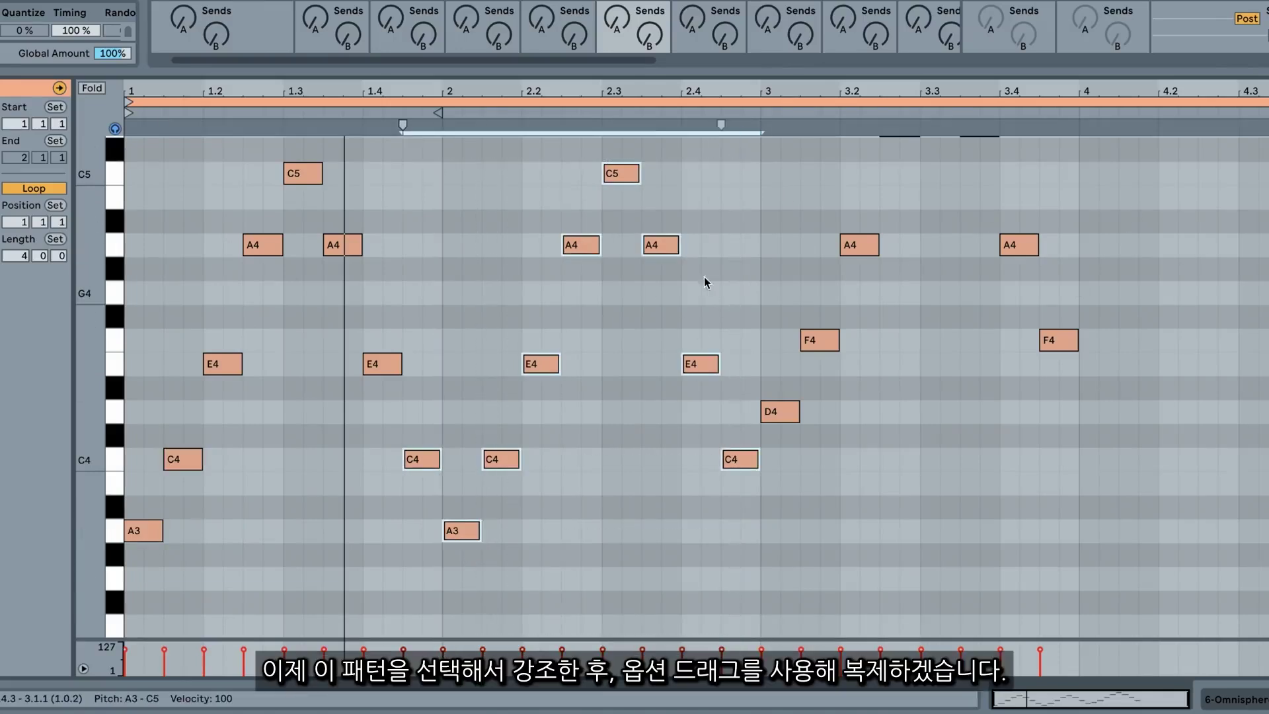
left_click(744, 162)
left_click_drag(756, 150, 1096, 534)
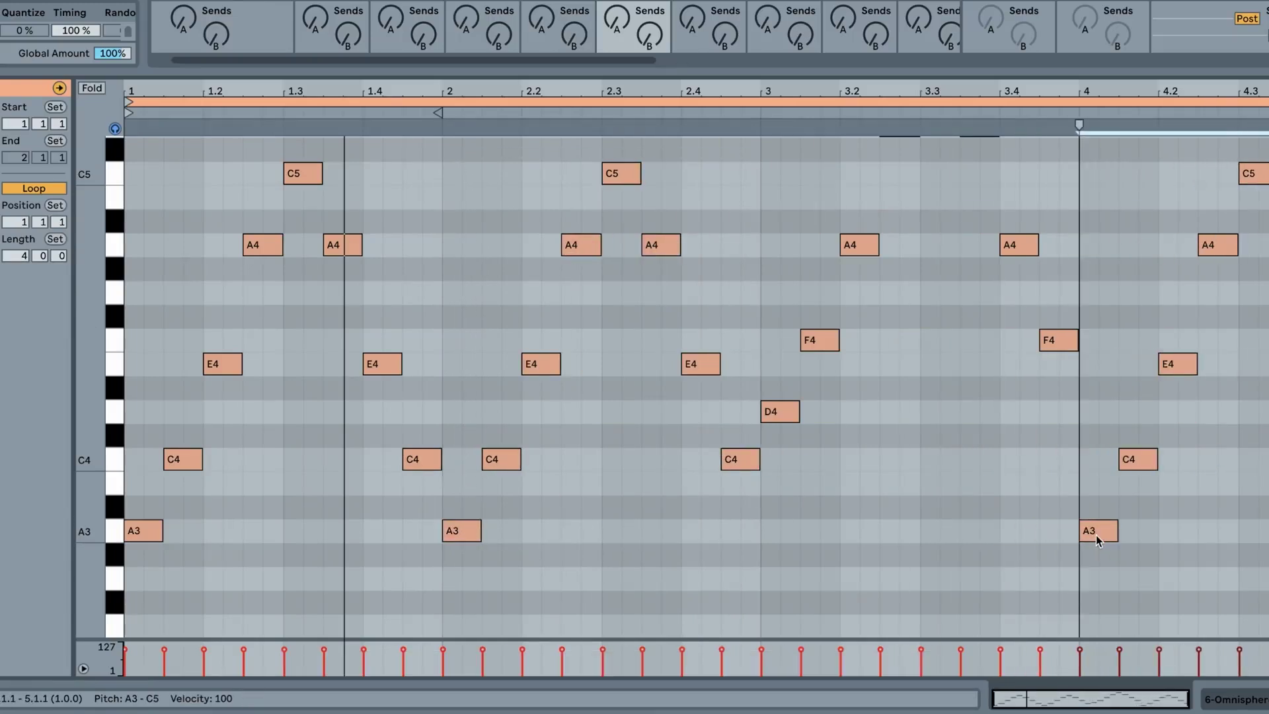
scroll(552, 405, "up", 2)
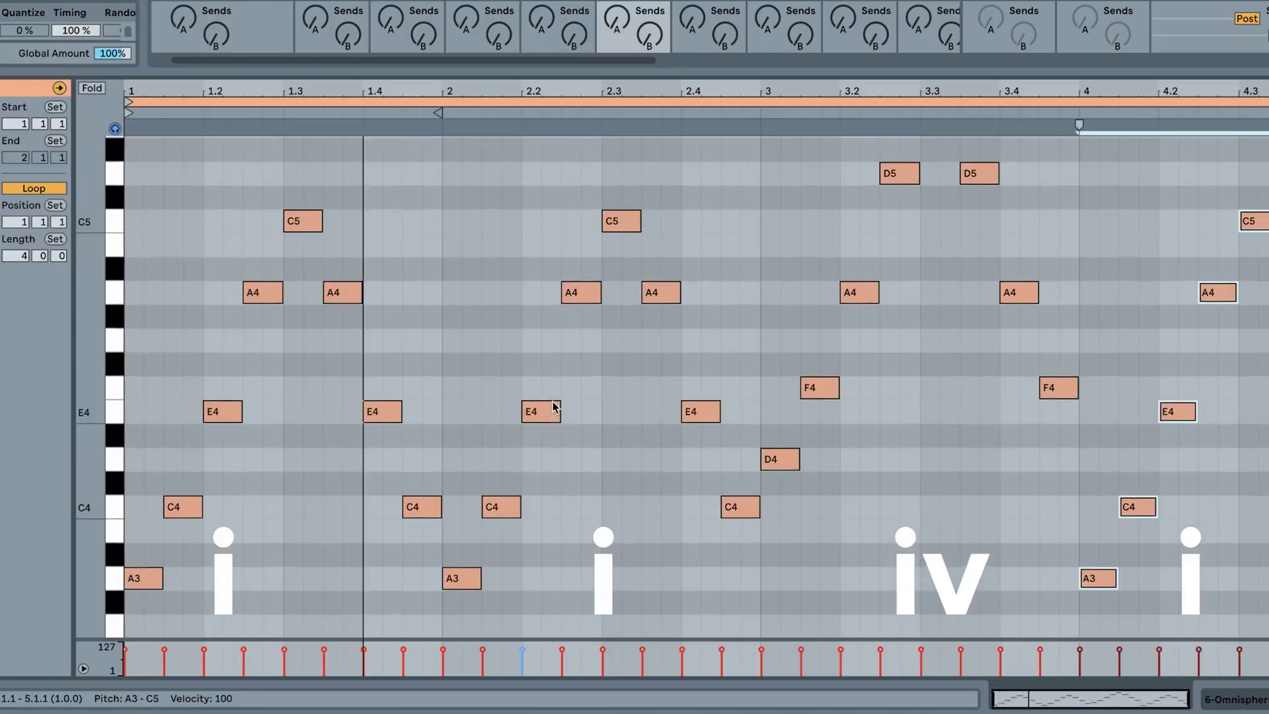
scroll(553, 405, "up", 3)
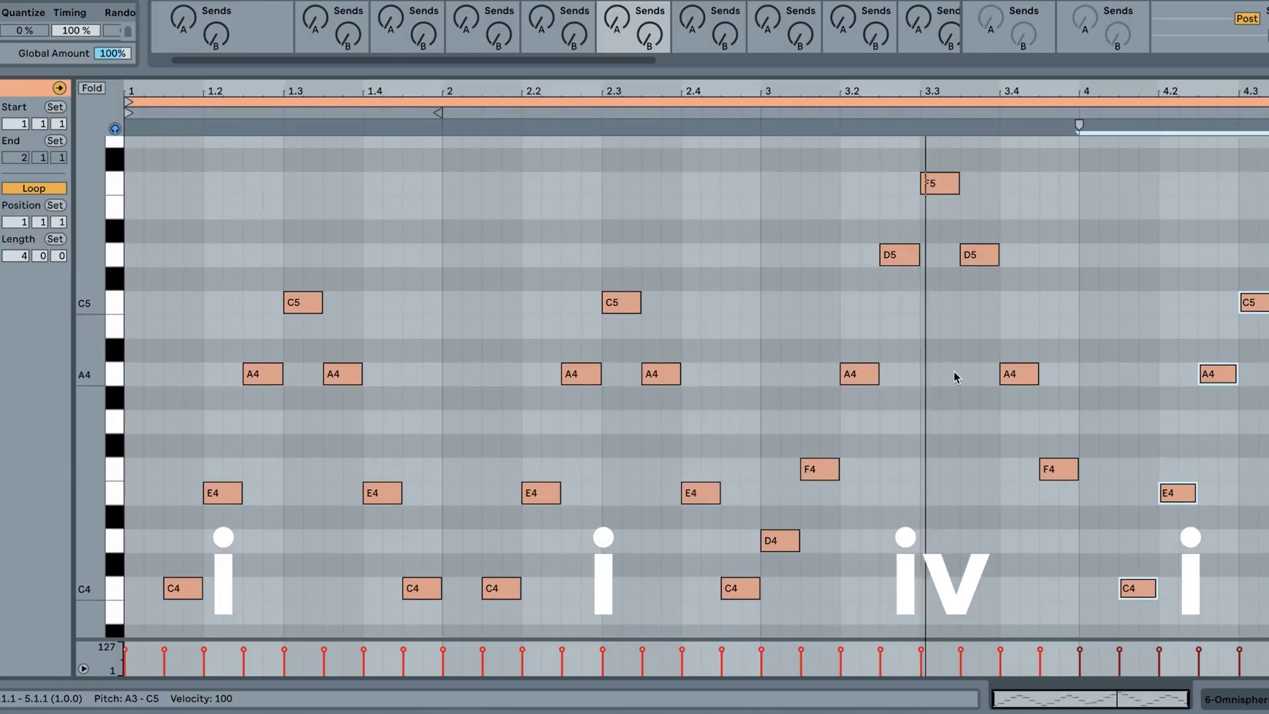
scroll(1073, 399, "down", 2)
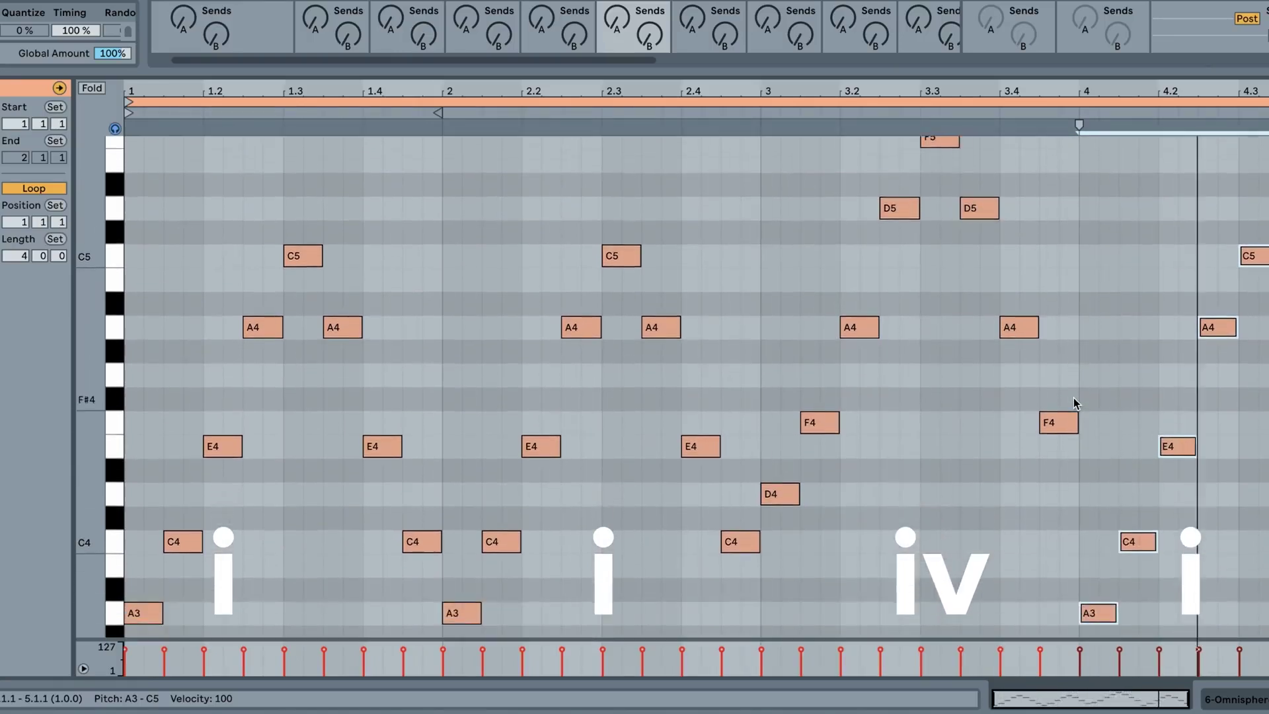
scroll(1074, 402, "down", 3)
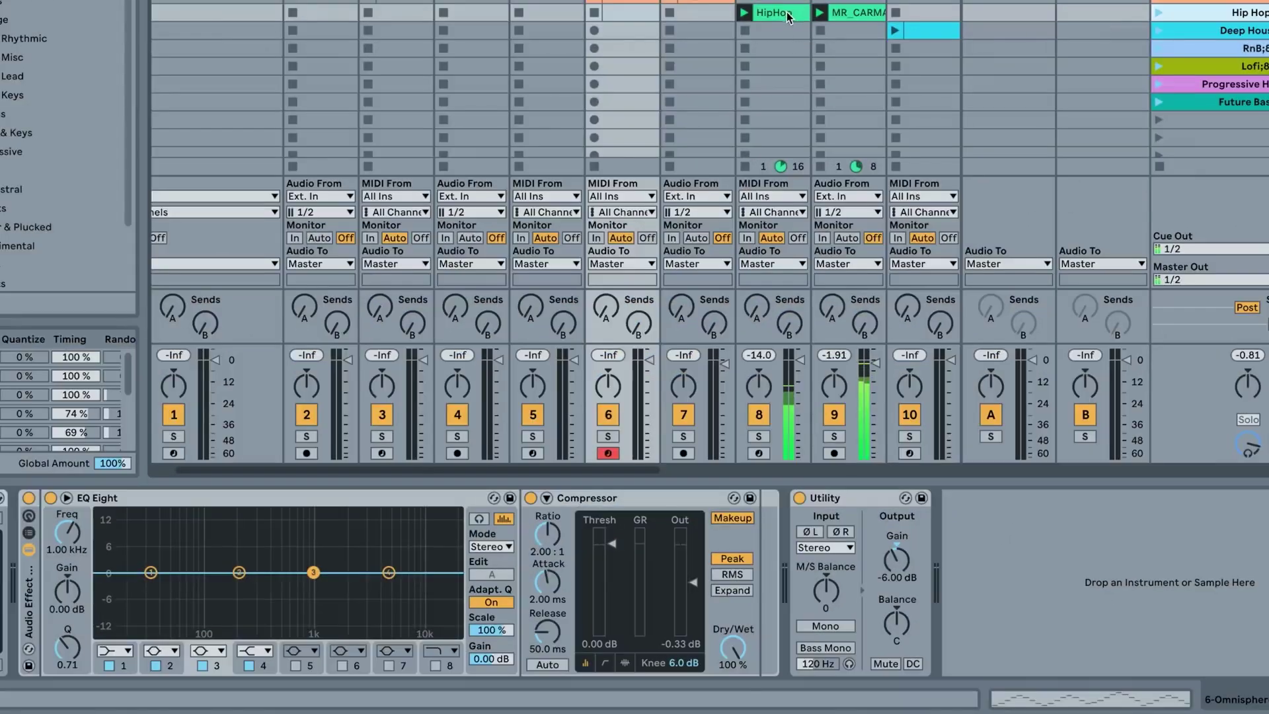
Look at the HipHop clip's Analog Lab organ preset, close the plug-in window and open the empty clip on the Analog Lab track
left_click(787, 17)
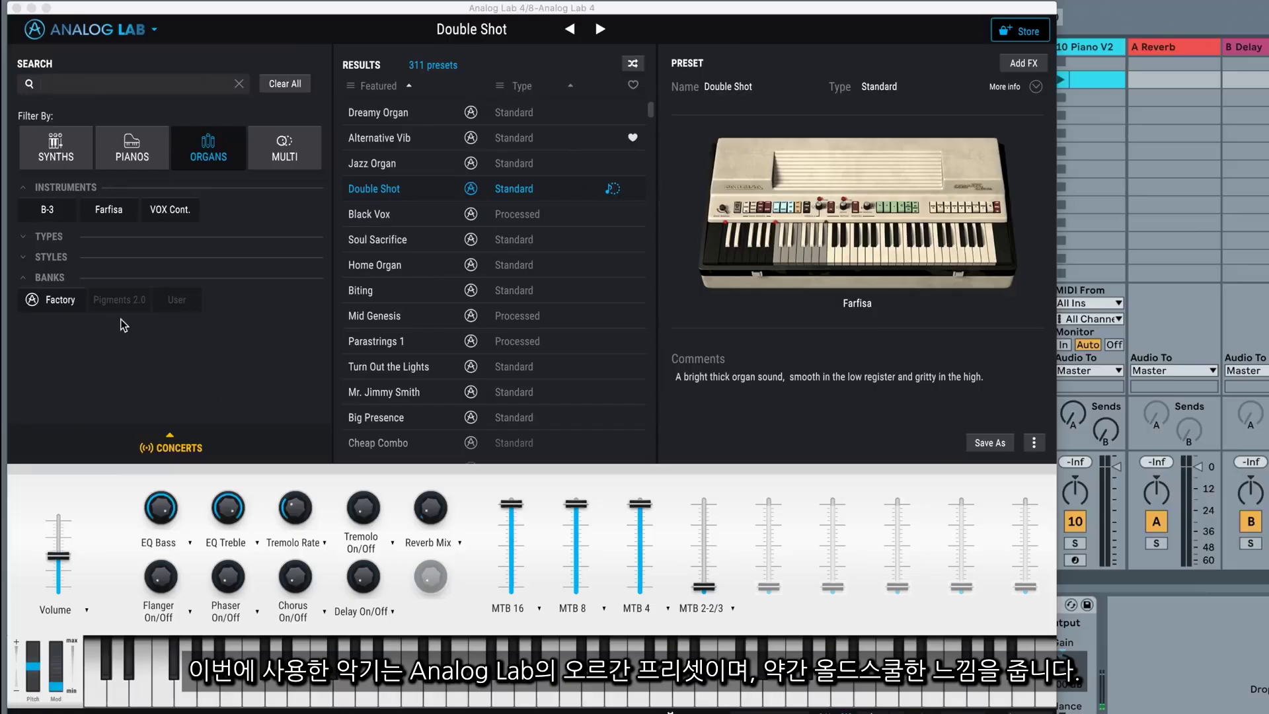
left_click(17, 8)
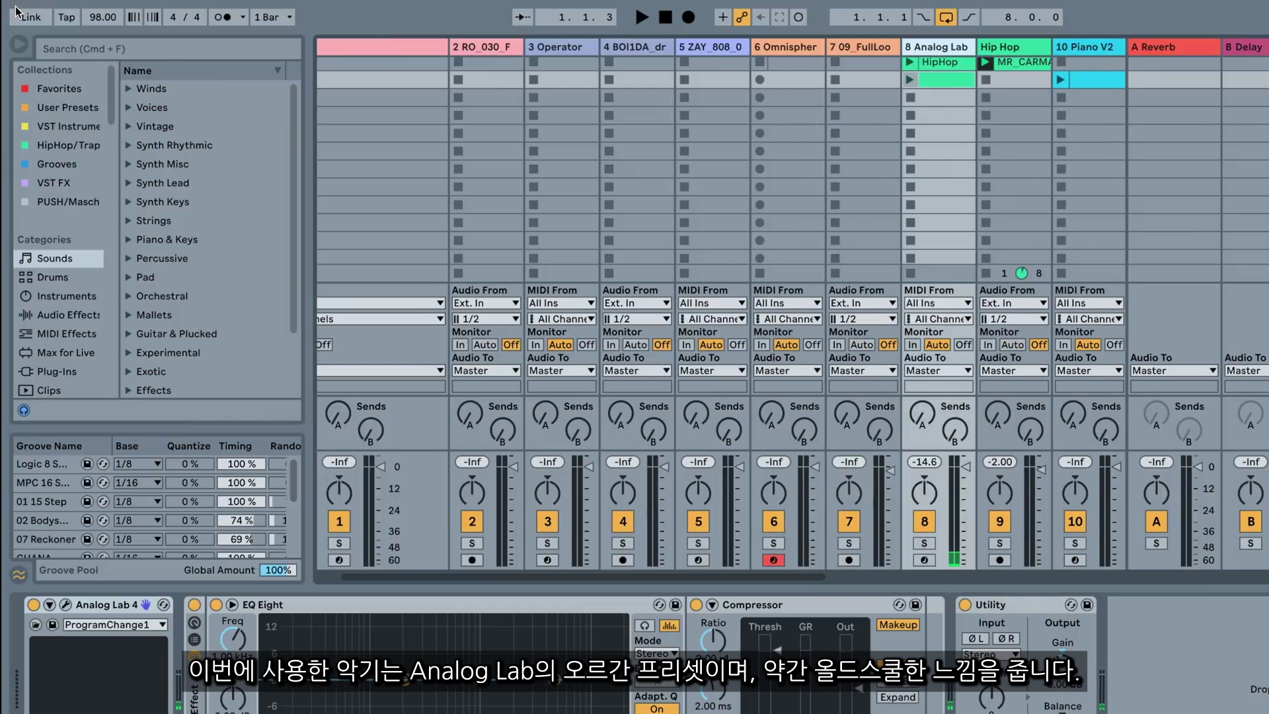
double_click(920, 82)
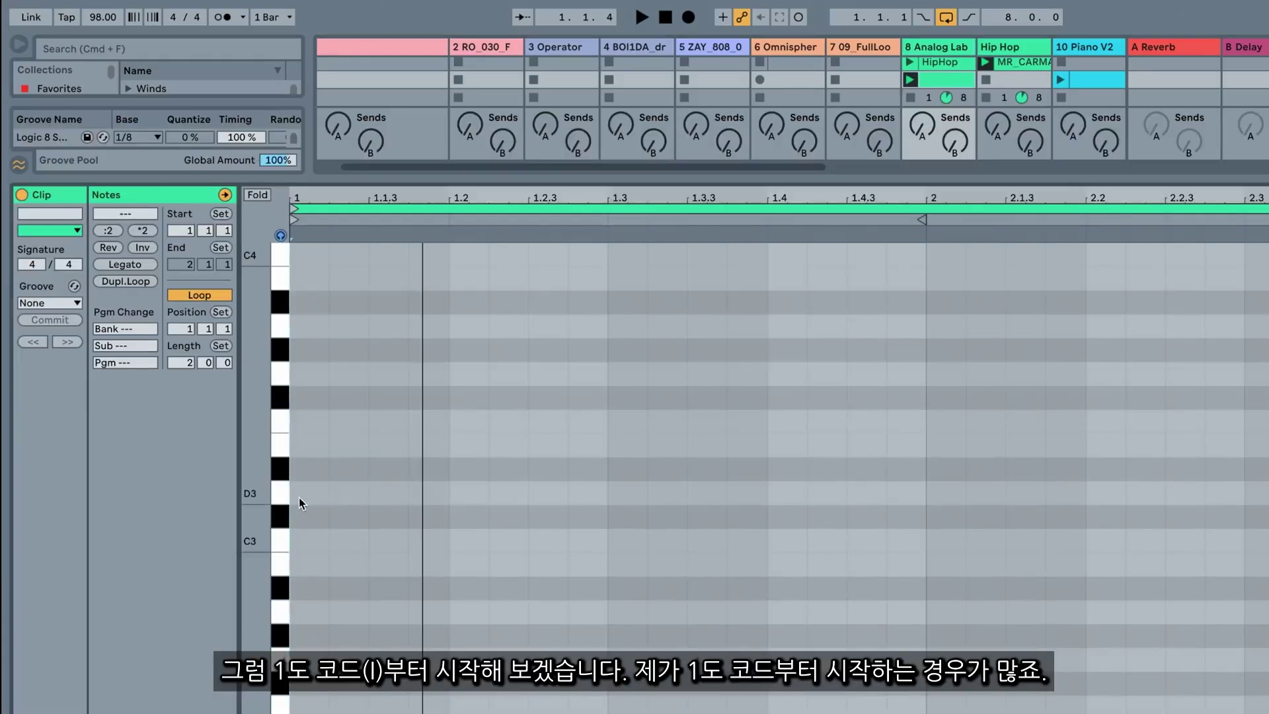
Build an A minor chord of A3, C4 and E4 at the clip's start, each note three sixteenths long
scroll(299, 497, "up", 1)
double_click(293, 397)
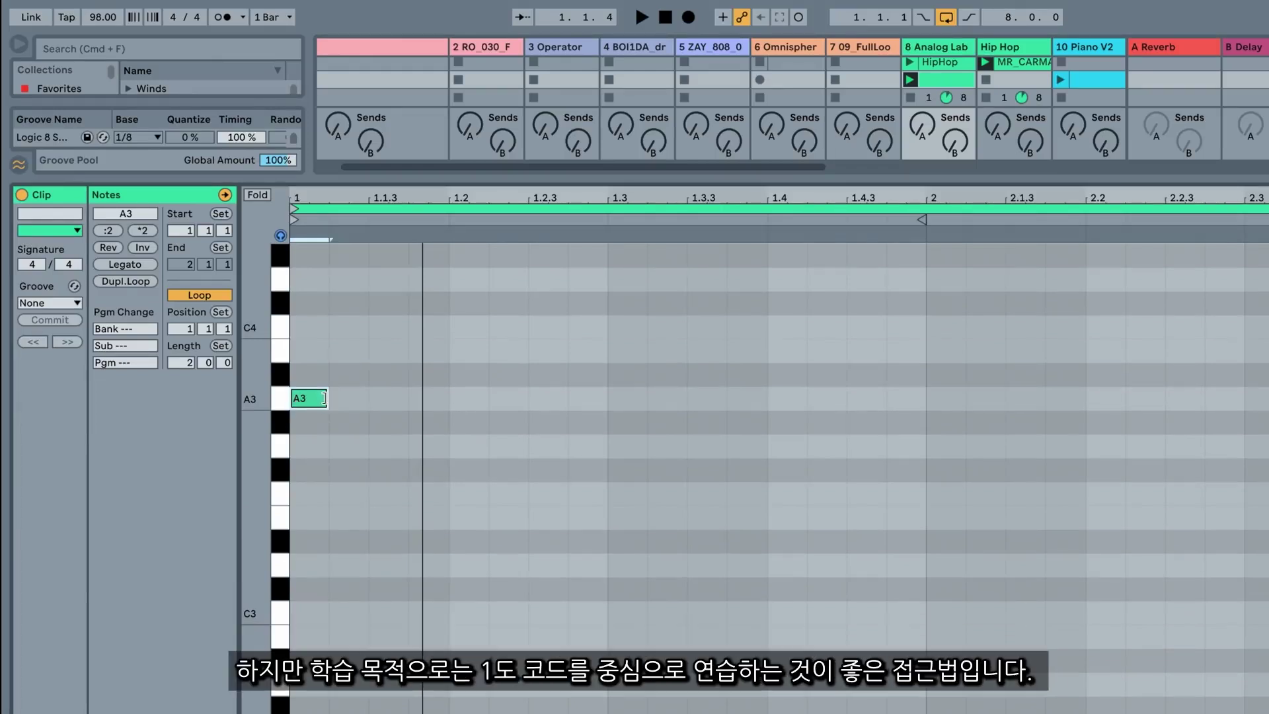
left_click_drag(324, 397, 428, 402)
scroll(427, 396, "up", 5)
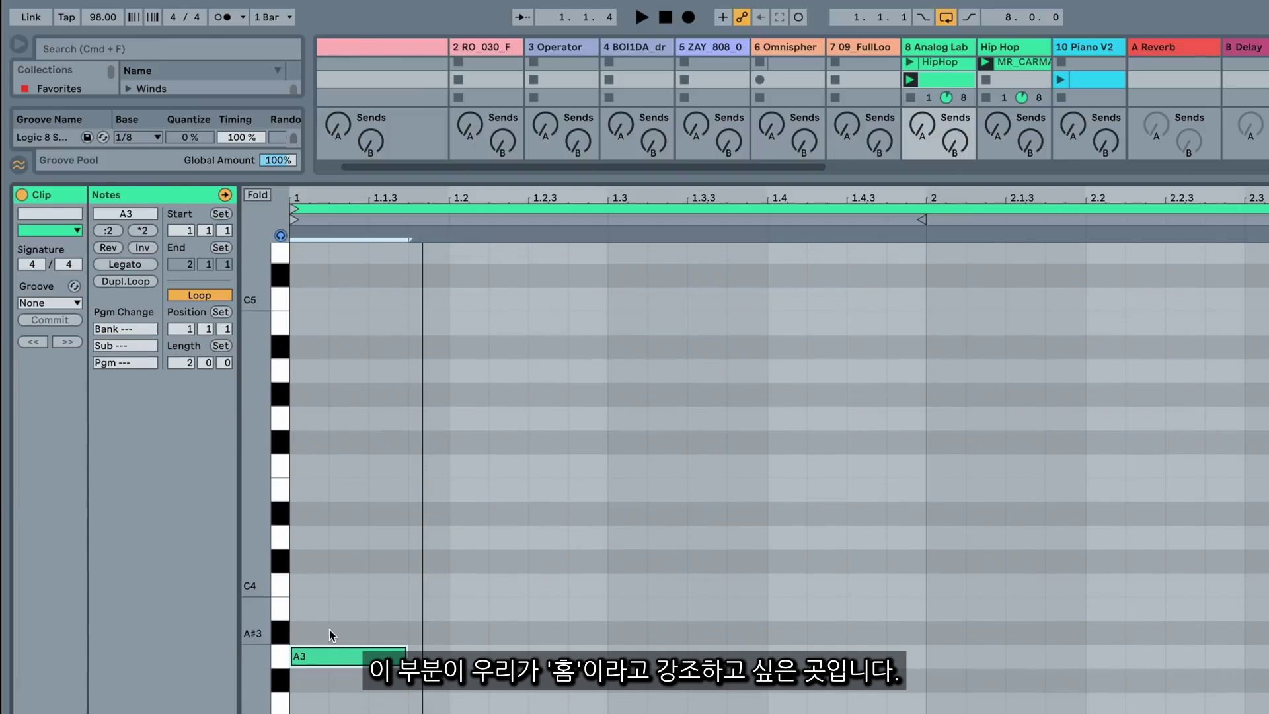
left_click_drag(312, 655, 321, 492)
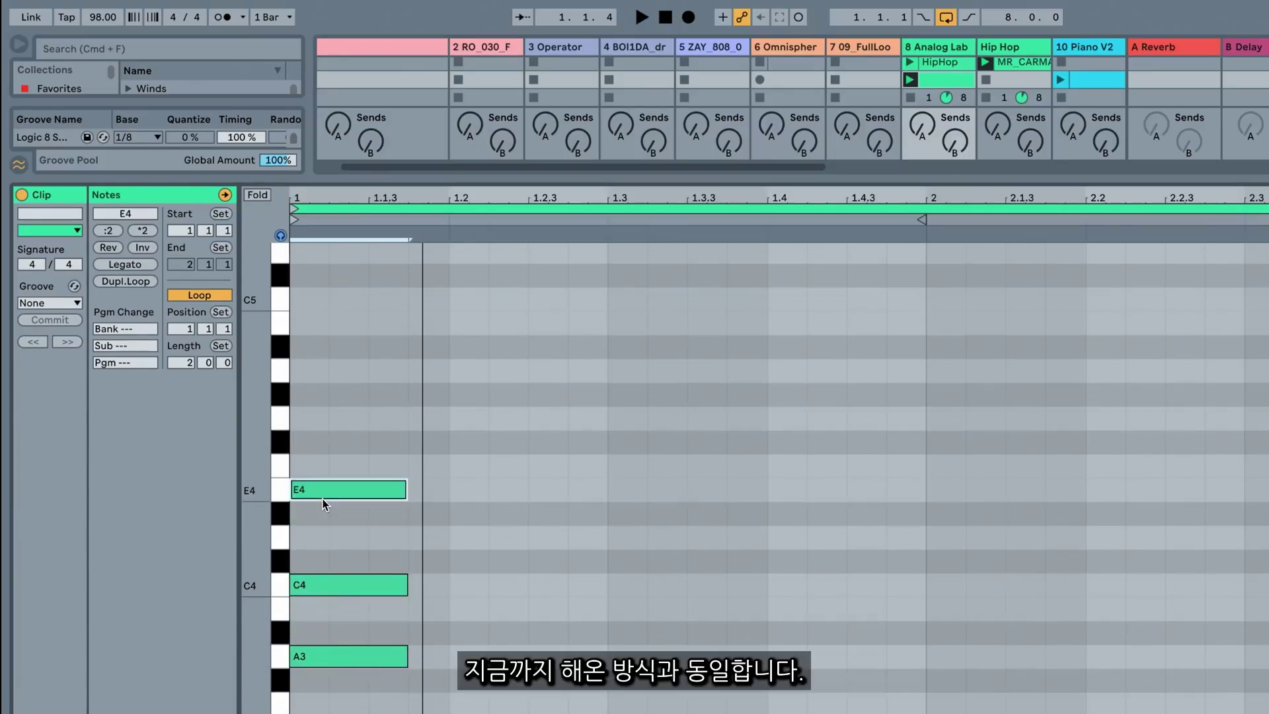
Audition the chord's A3 and E4, and shift the whole chord two sixteenths later to start at 1.1.3
left_click(280, 652)
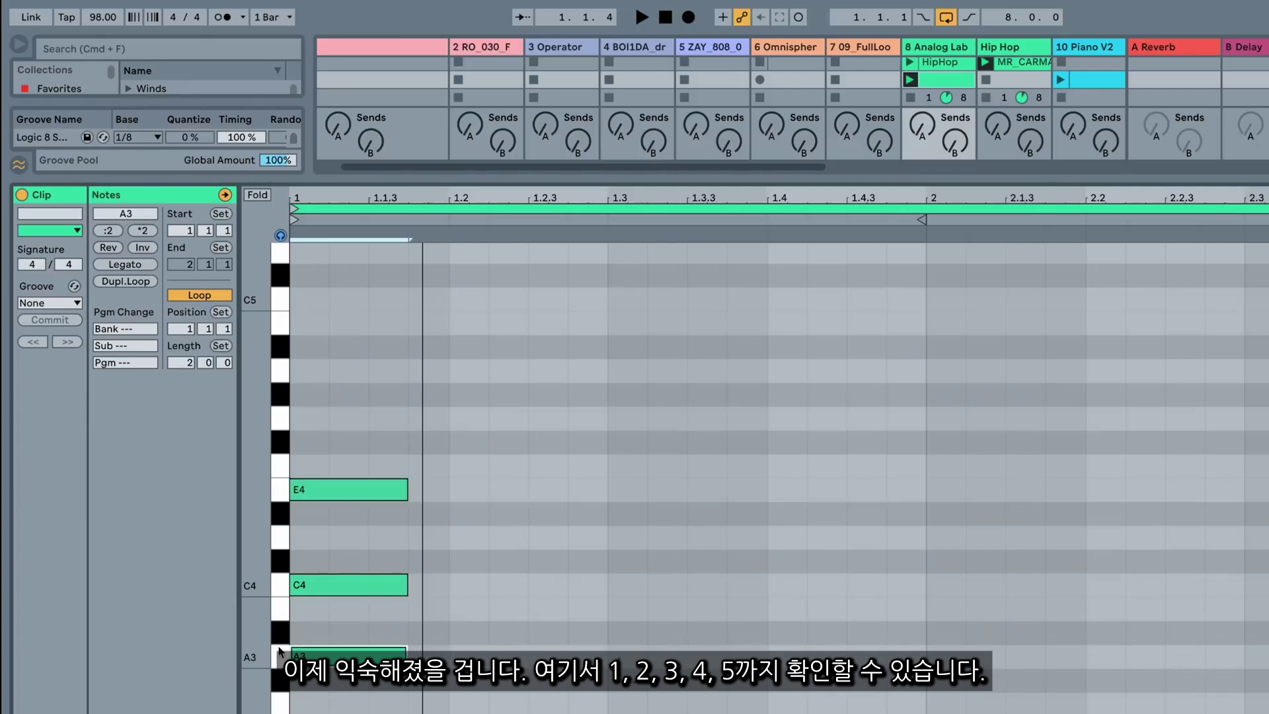
left_click(285, 489)
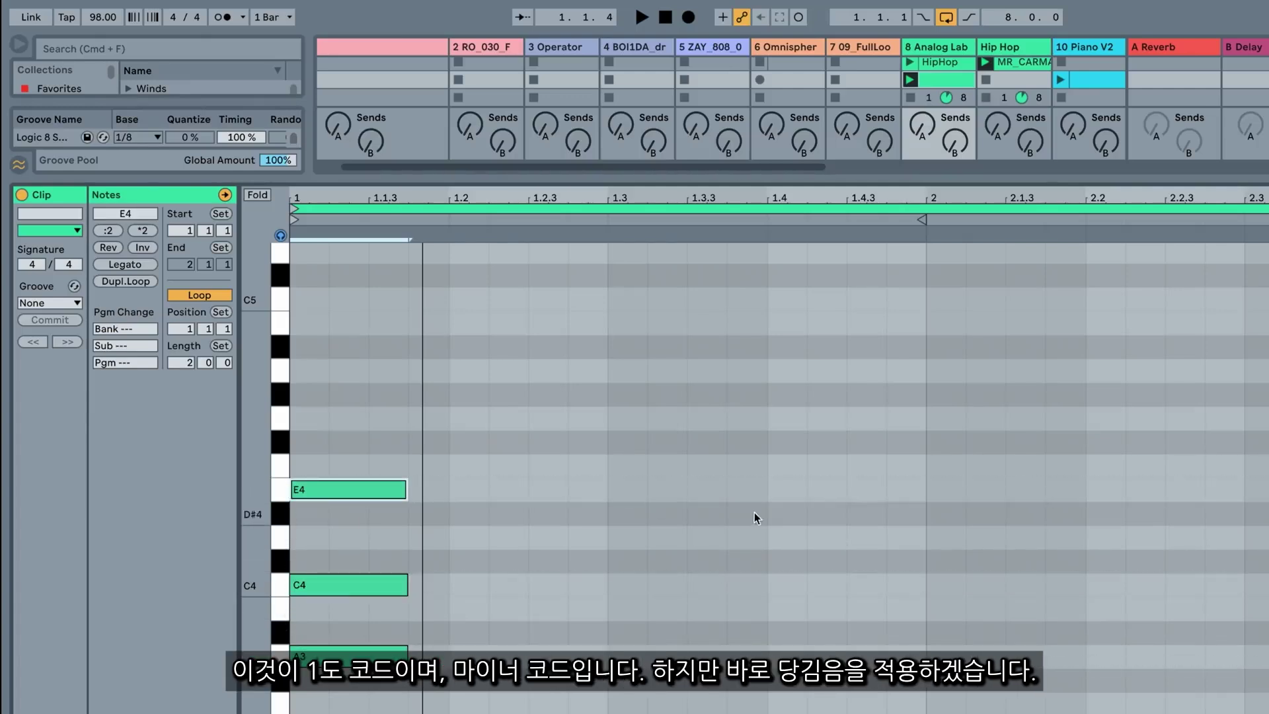
left_click_drag(397, 443, 344, 700)
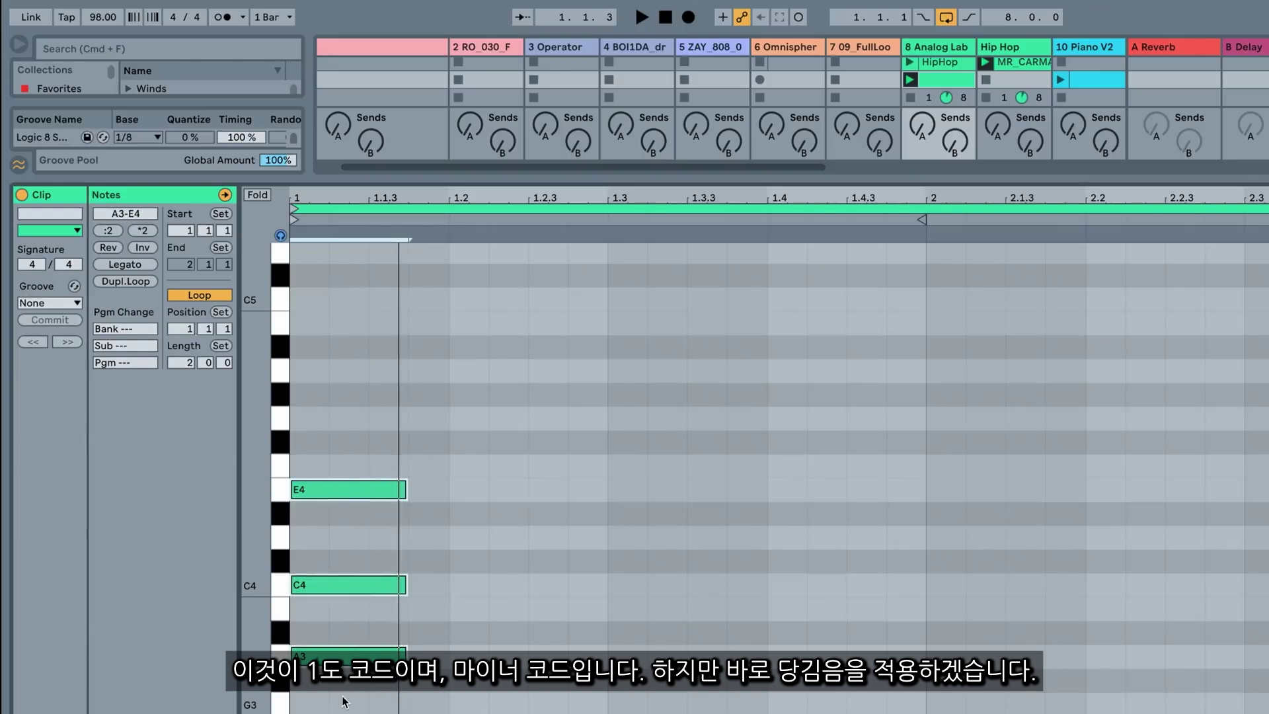
key("Right")
key("Right")
key("space")
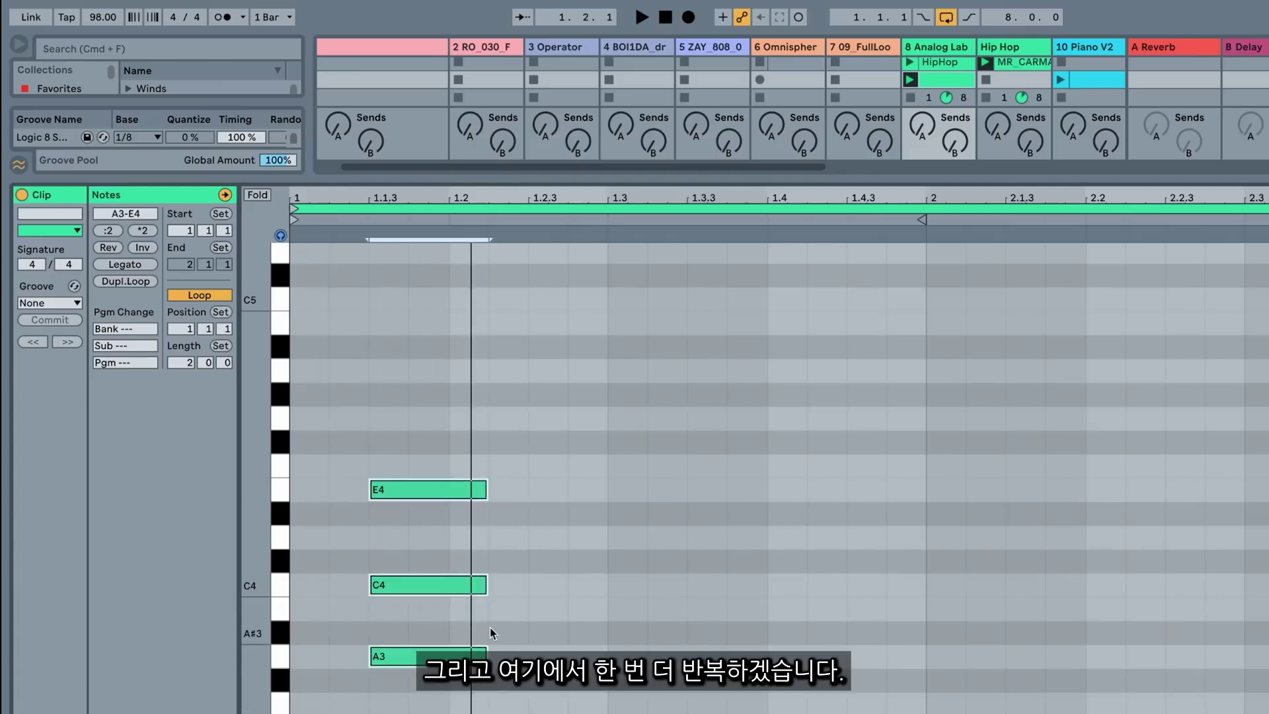
Repeat the chord as an eighth note at 1.2 and shorten the chord at 1.1.3 to less than a sixteenth note
mouse_move(487, 654)
left_mouse_down()
mouse_move(443, 653)
mouse_move(504, 664)
left_mouse_up()
key("space")
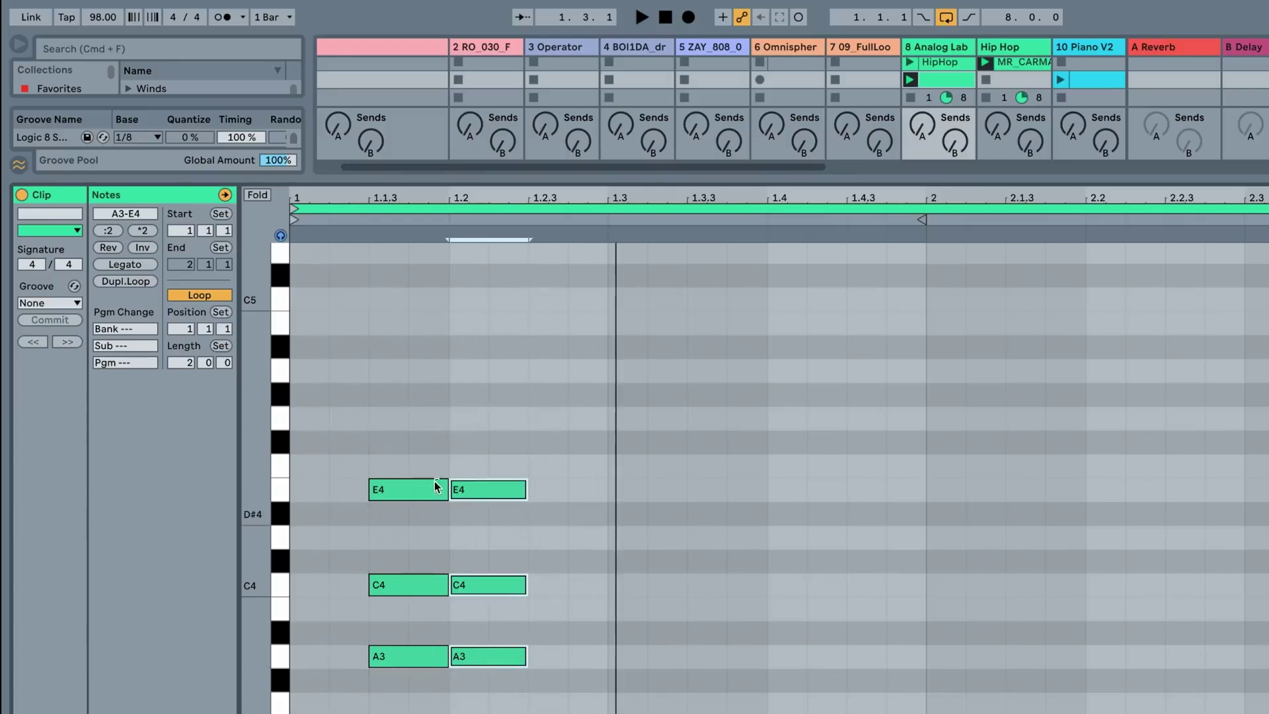
left_click_drag(408, 453, 395, 710)
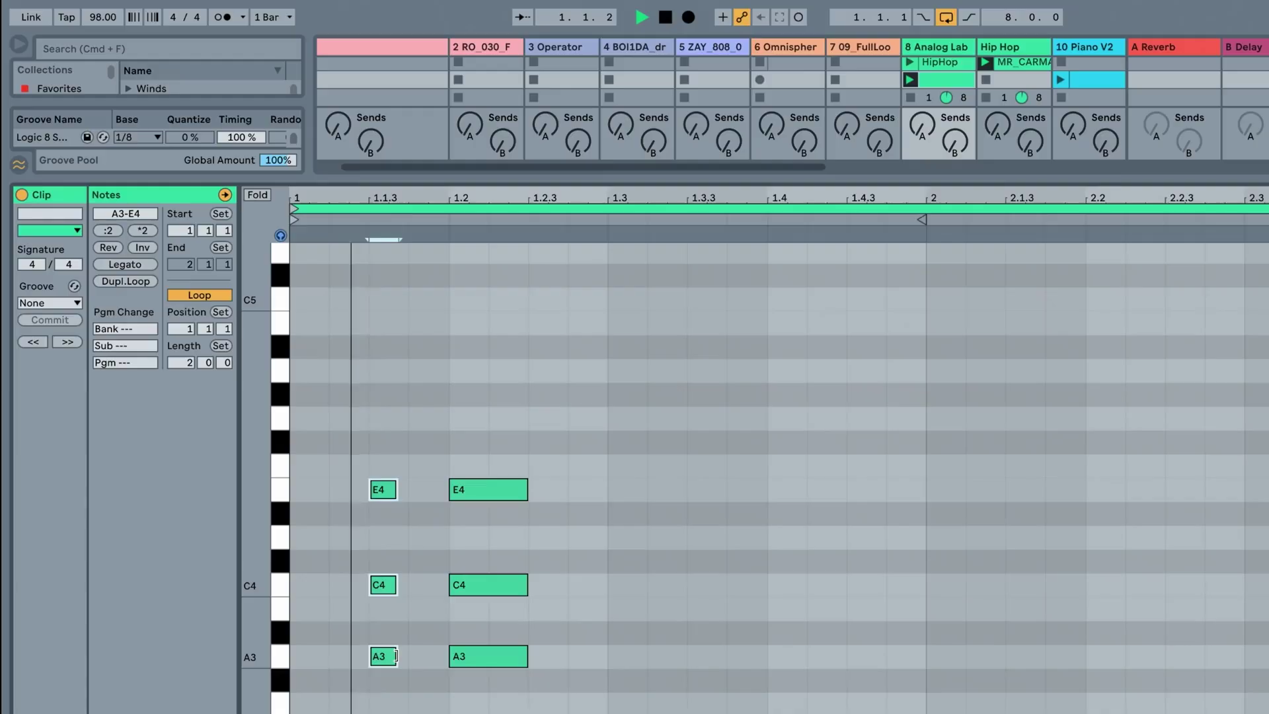
Lengthen the A minor chord at 1.1.3 to just under an eighth note and shorten the one at 1.2 to less than a sixteenth
left_click_drag(388, 658, 448, 661)
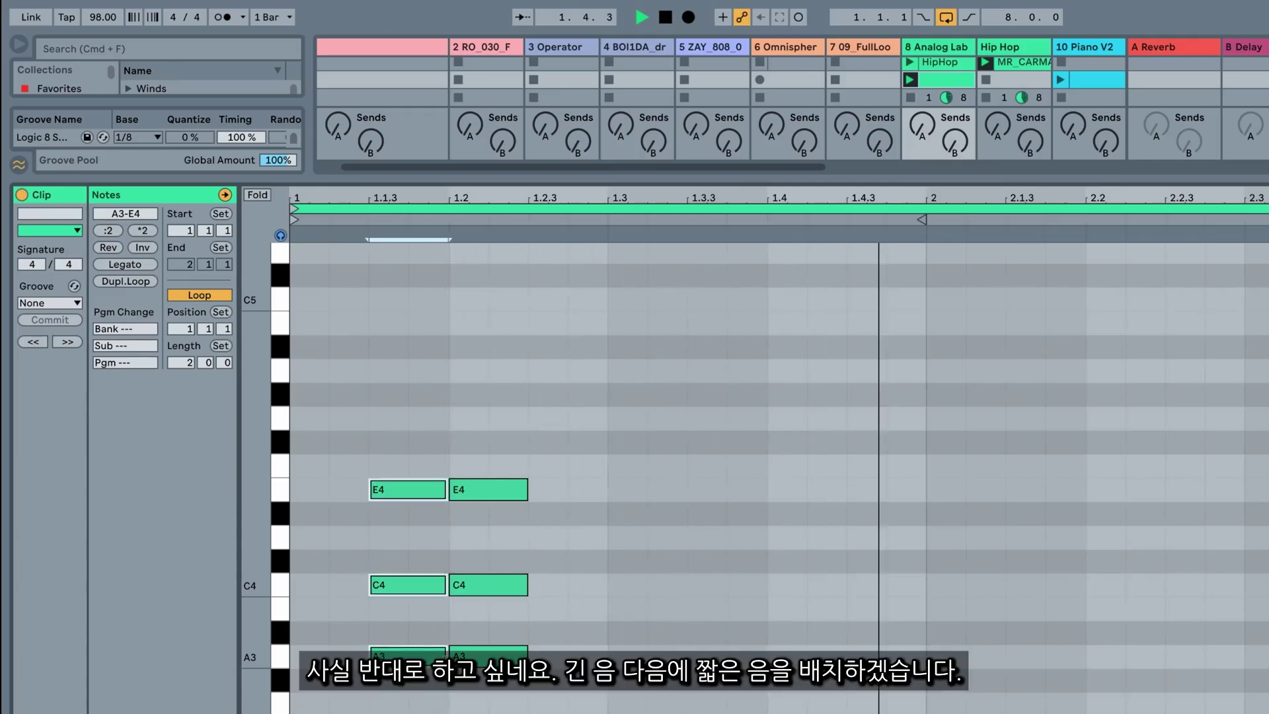
left_click_drag(485, 447, 485, 704)
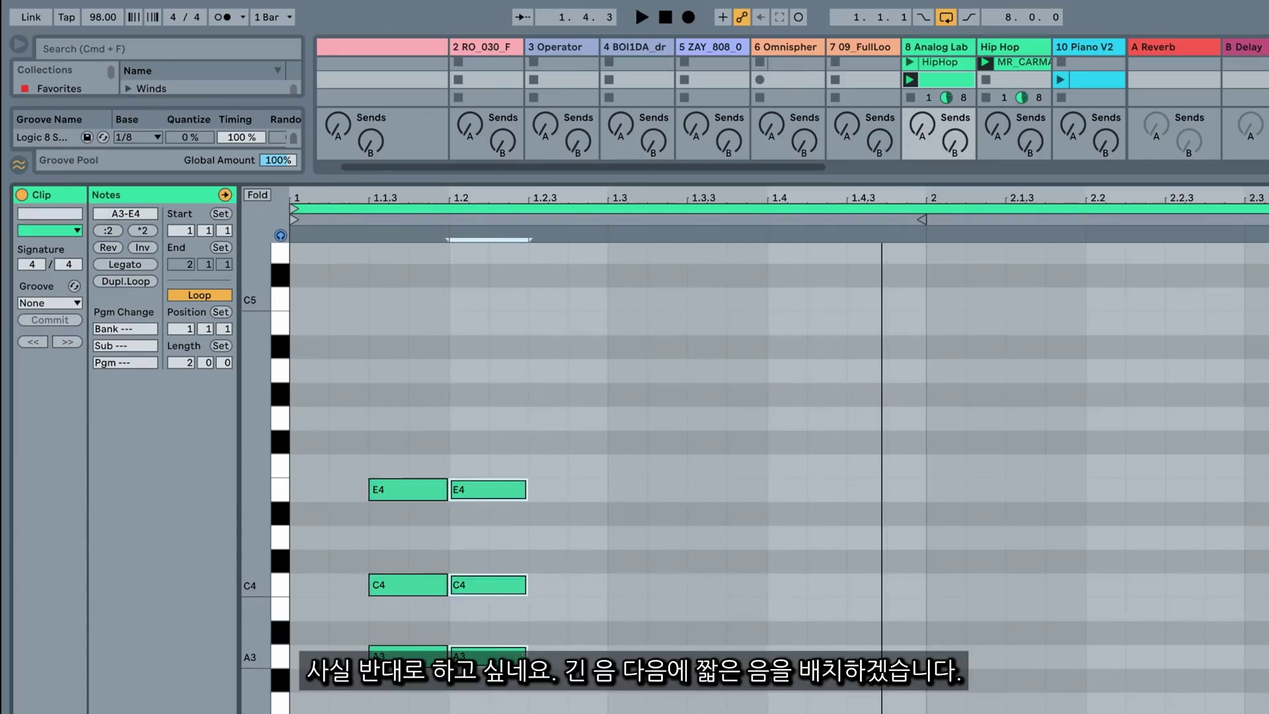
left_click_drag(527, 659, 470, 653)
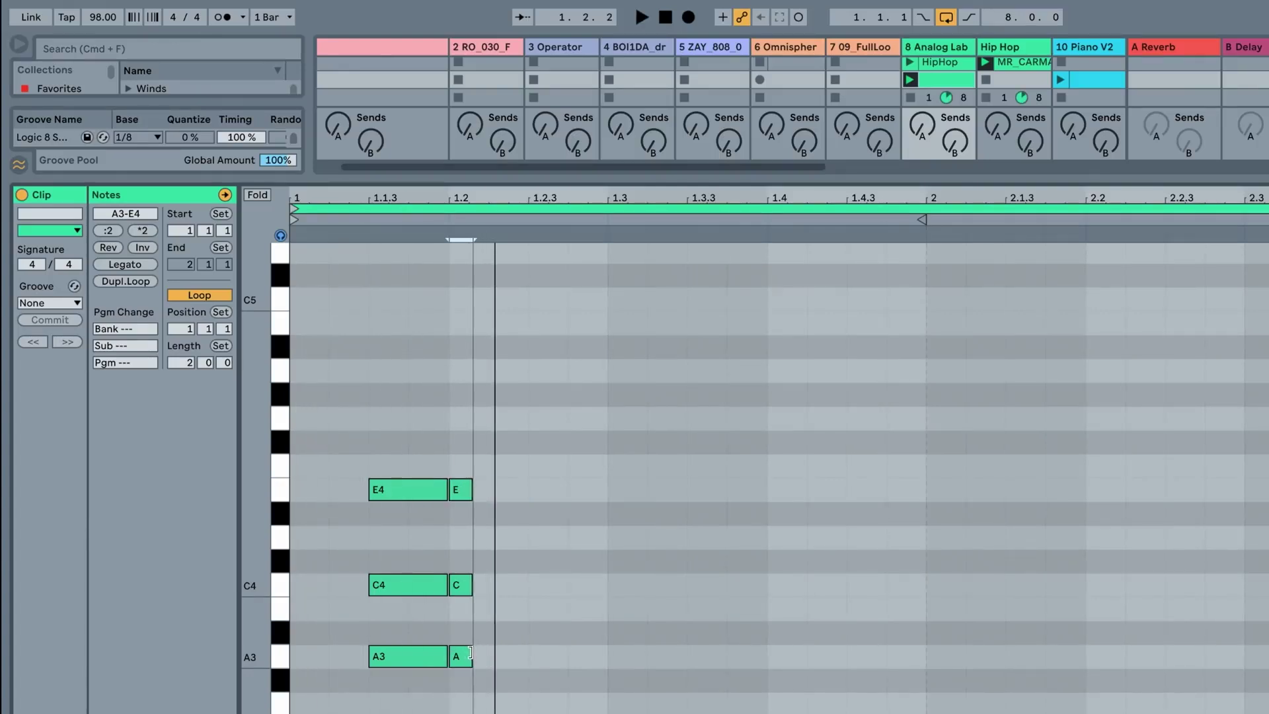
left_click_drag(421, 440, 440, 659)
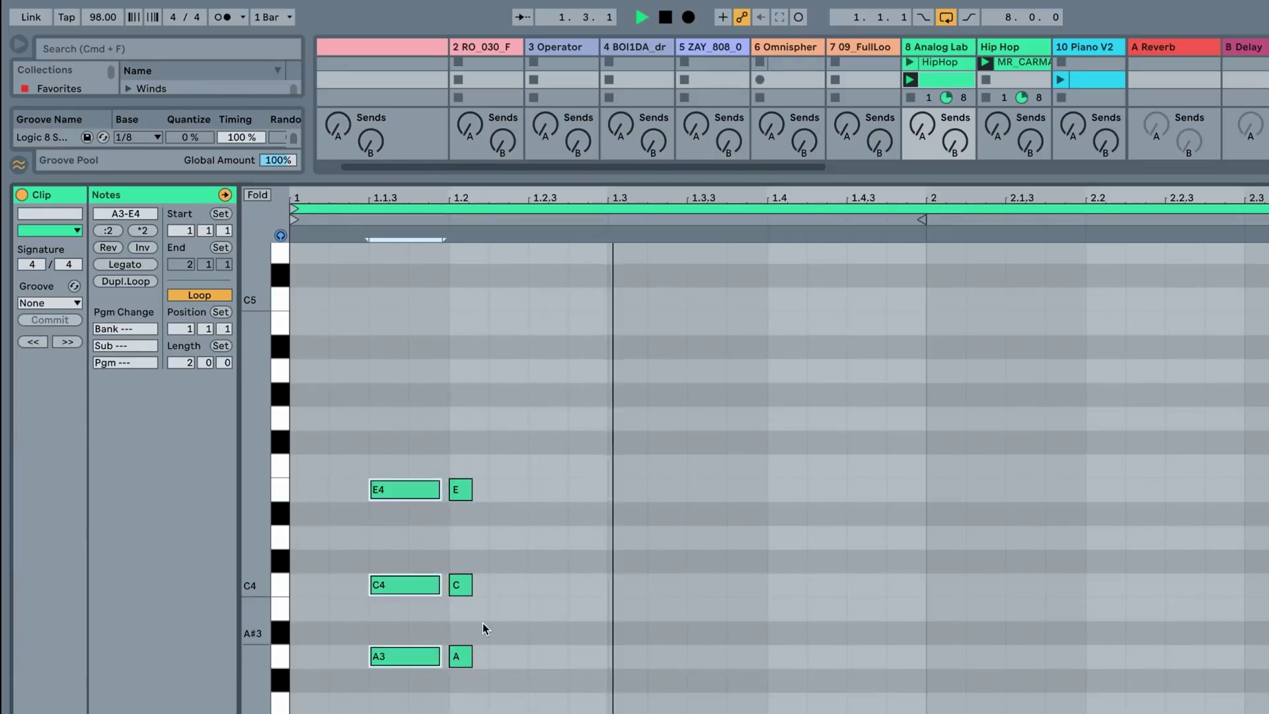
Copy the longer A minor chord to 1.3, transposed up a fifth to E4, G4 and B4, and play the clip
scroll(483, 622, "down", 3)
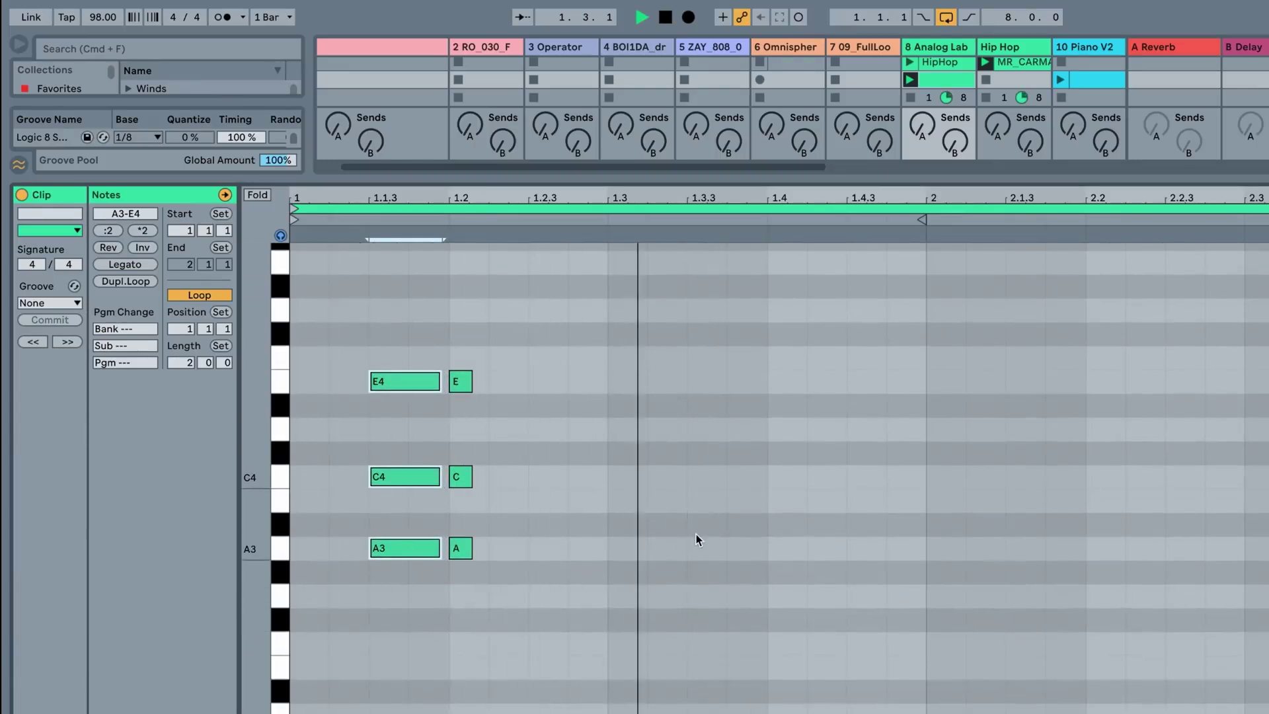
left_click(601, 493)
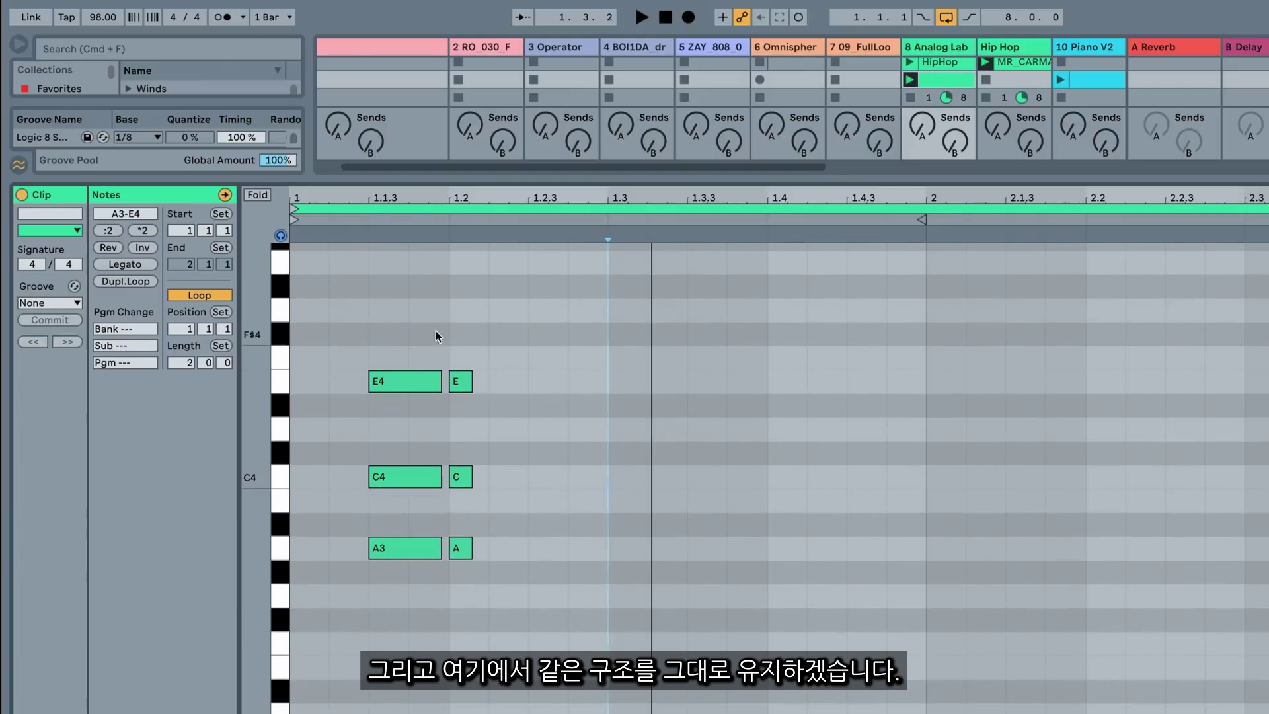
left_click_drag(435, 332, 402, 585)
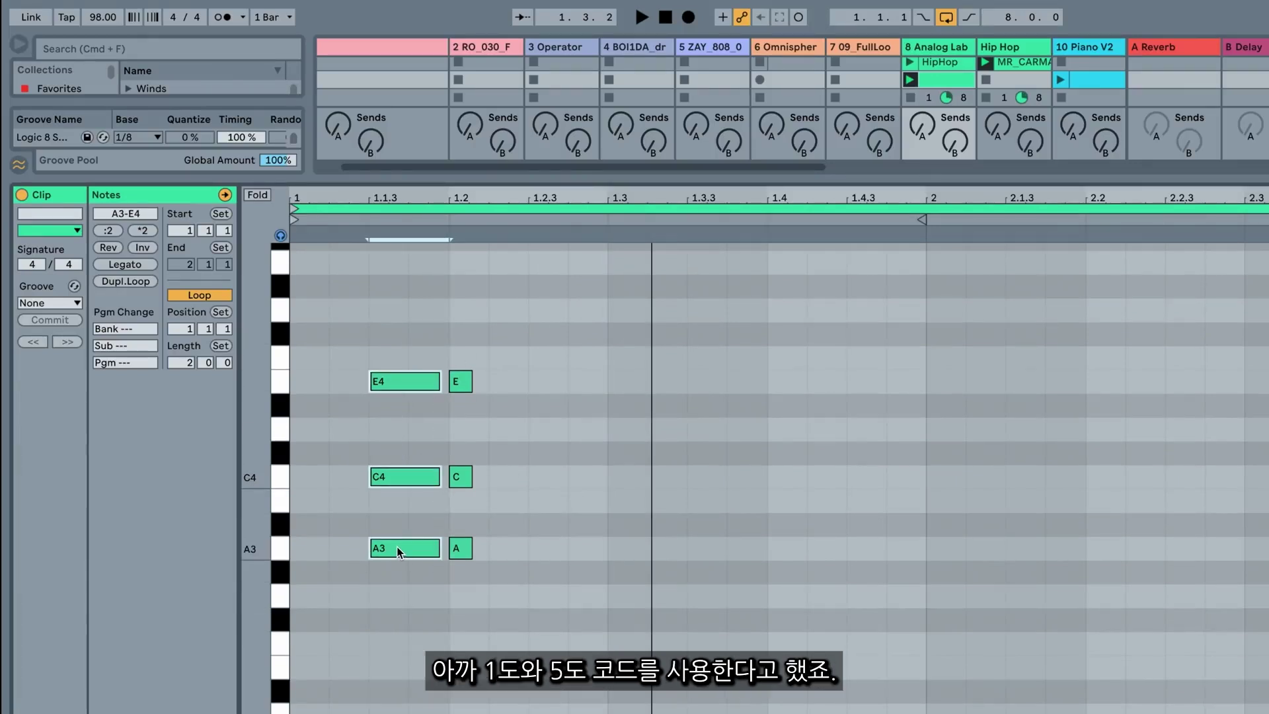
left_click_drag(398, 551, 630, 371)
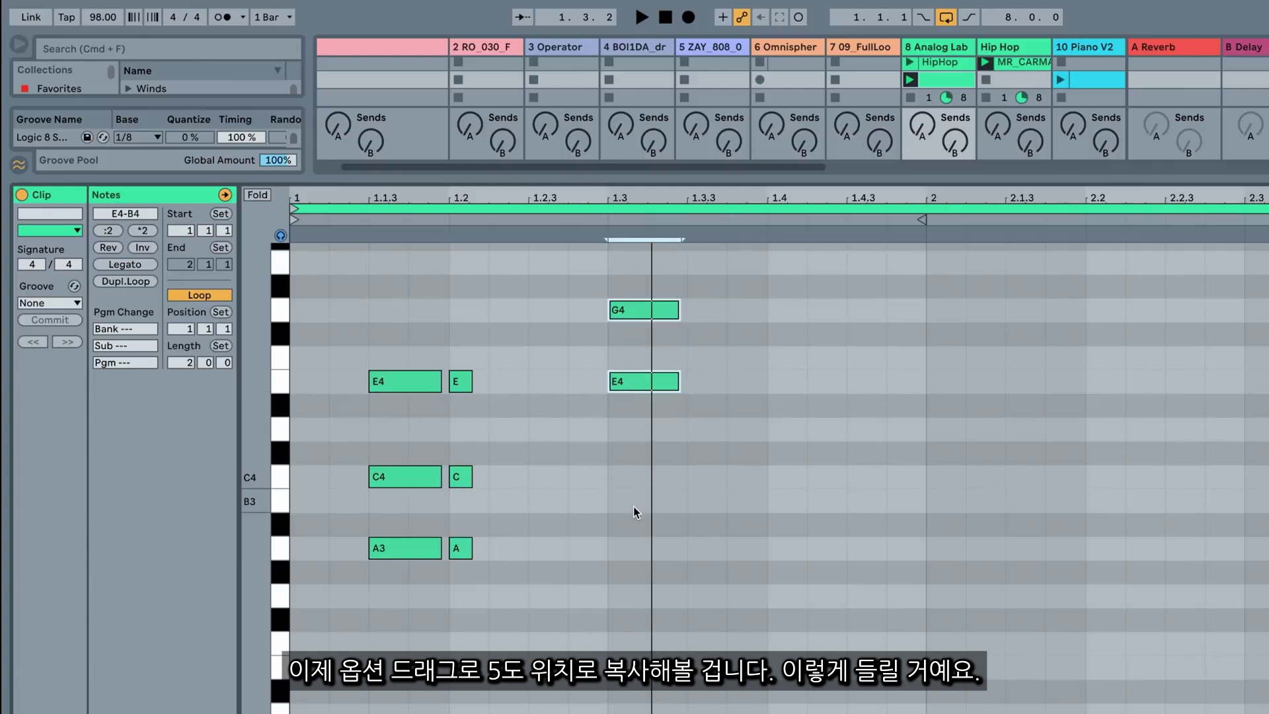
scroll(634, 506, "up", 3)
key("space")
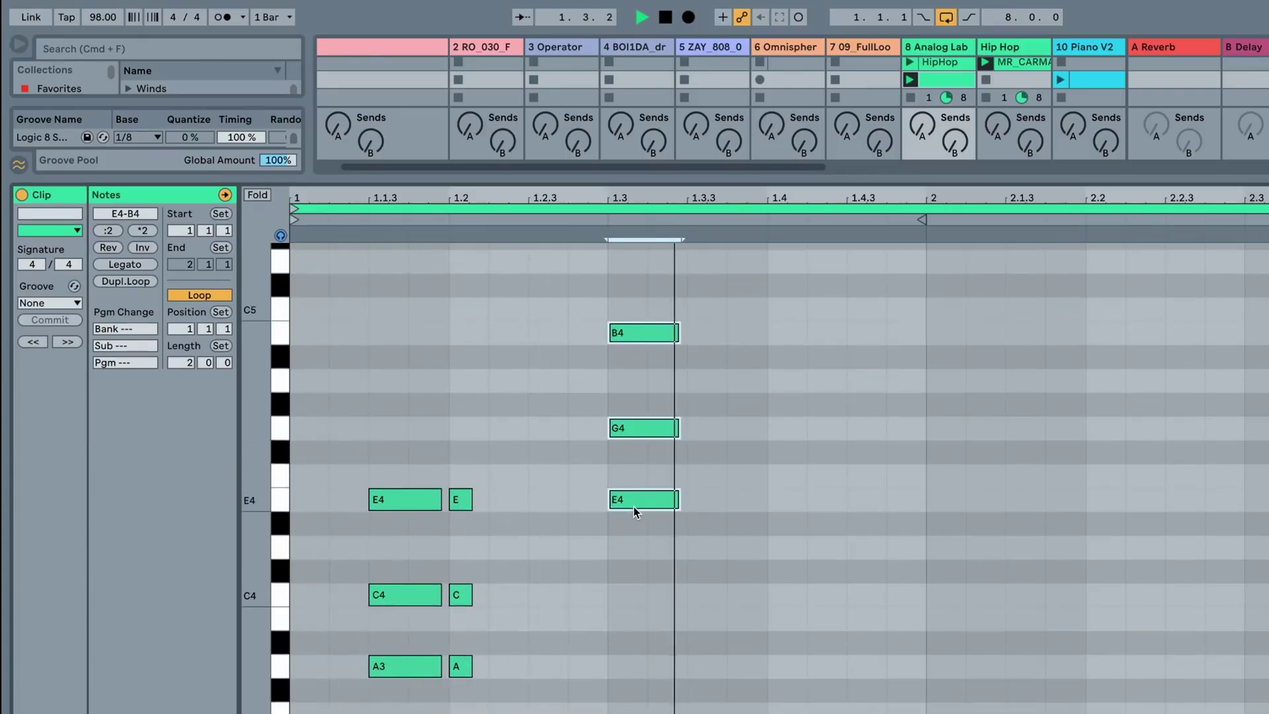
Compare the distance between the two chords by sounding A3 and B4 on the piano roll keys
scroll(633, 506, "down", 1)
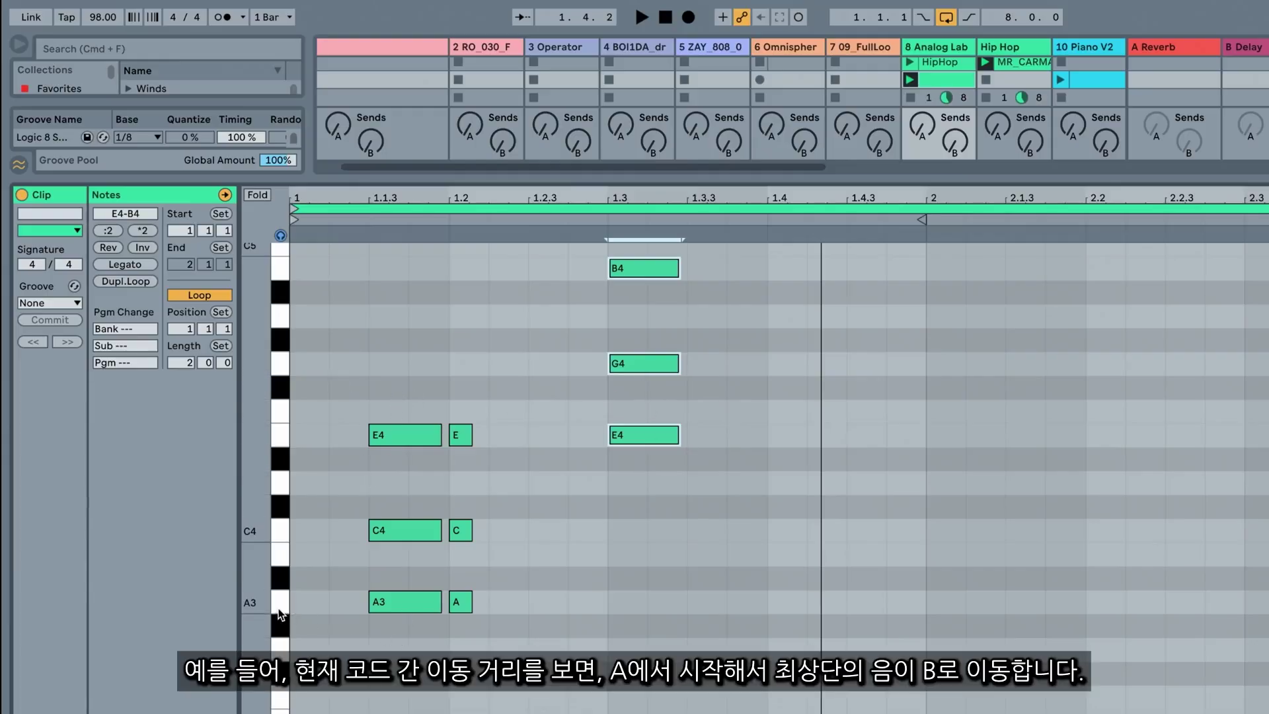
scroll(348, 610, "up", 3)
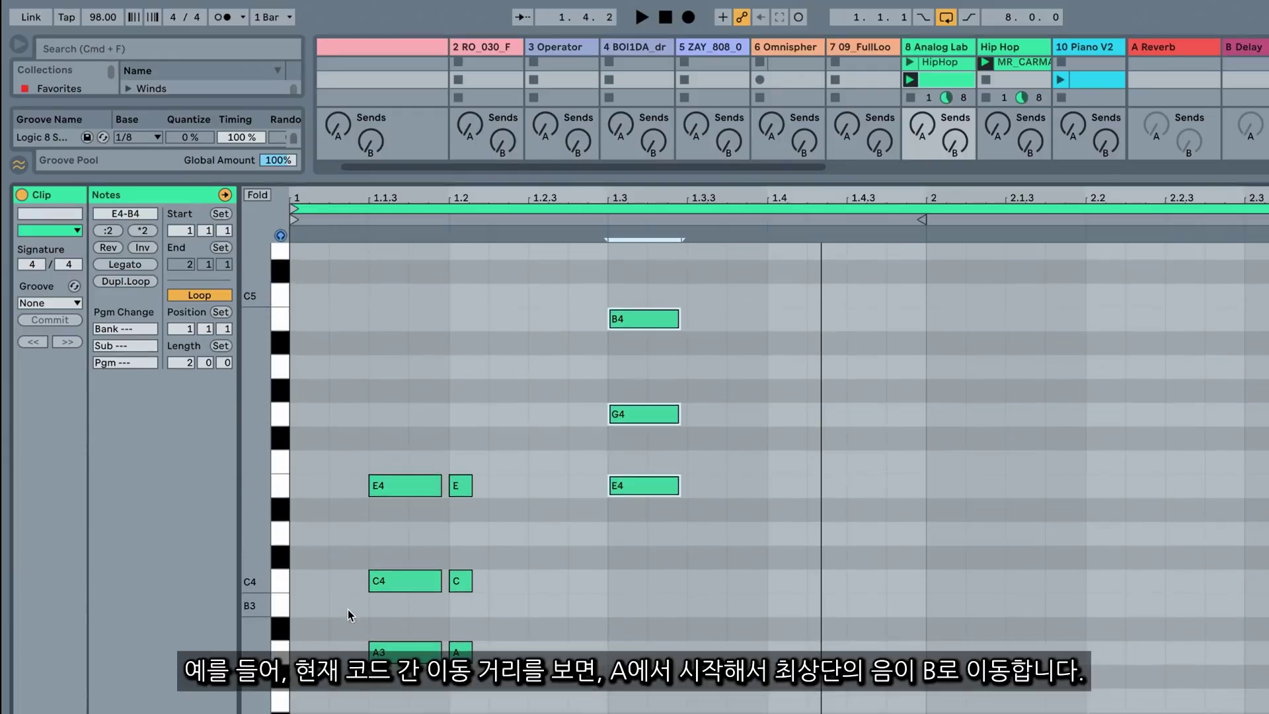
left_click(280, 655)
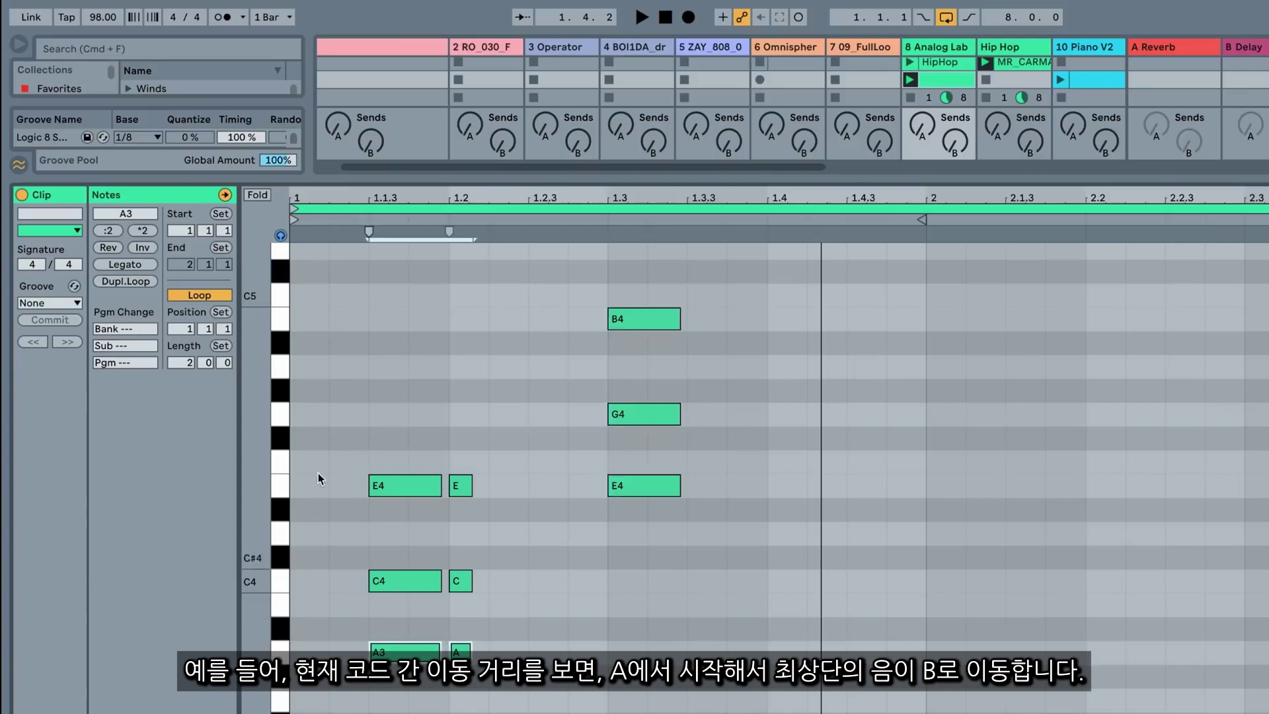
left_click(280, 317)
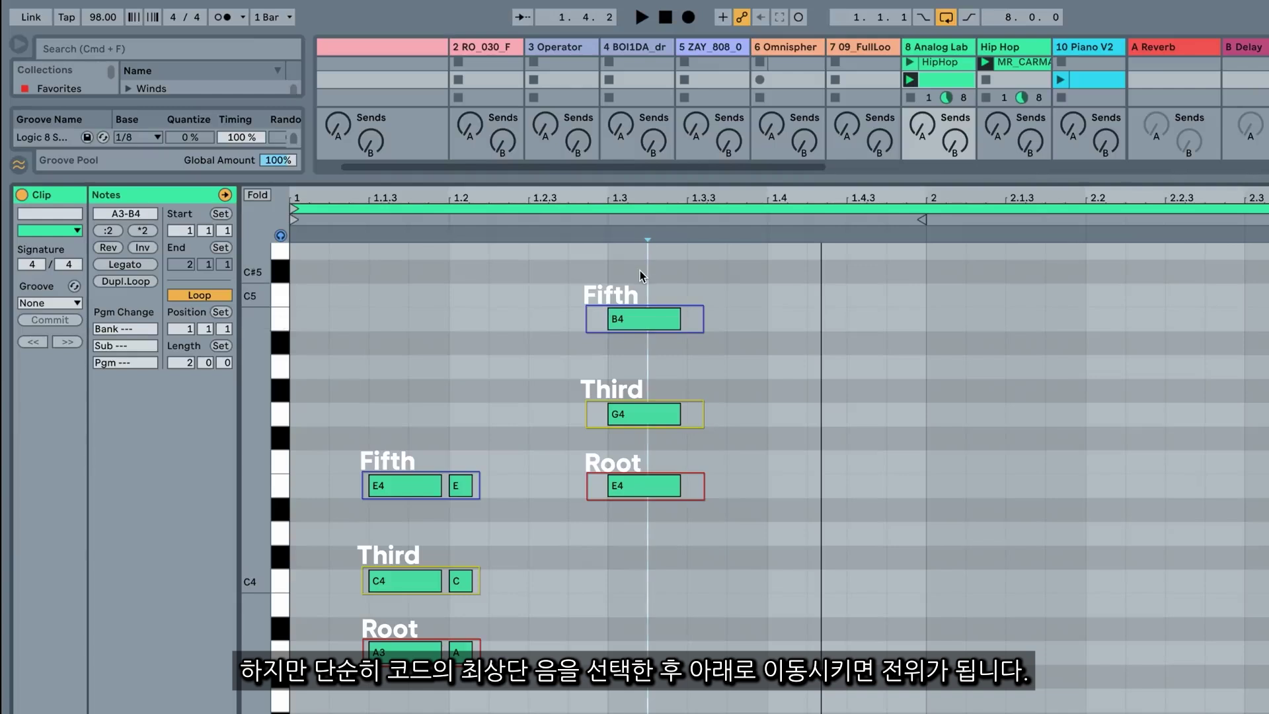
Invert the chord at 1.3 by lowering its G4 and B4 an octave to G3 and B3, and play it back
left_click(622, 415, "shift")
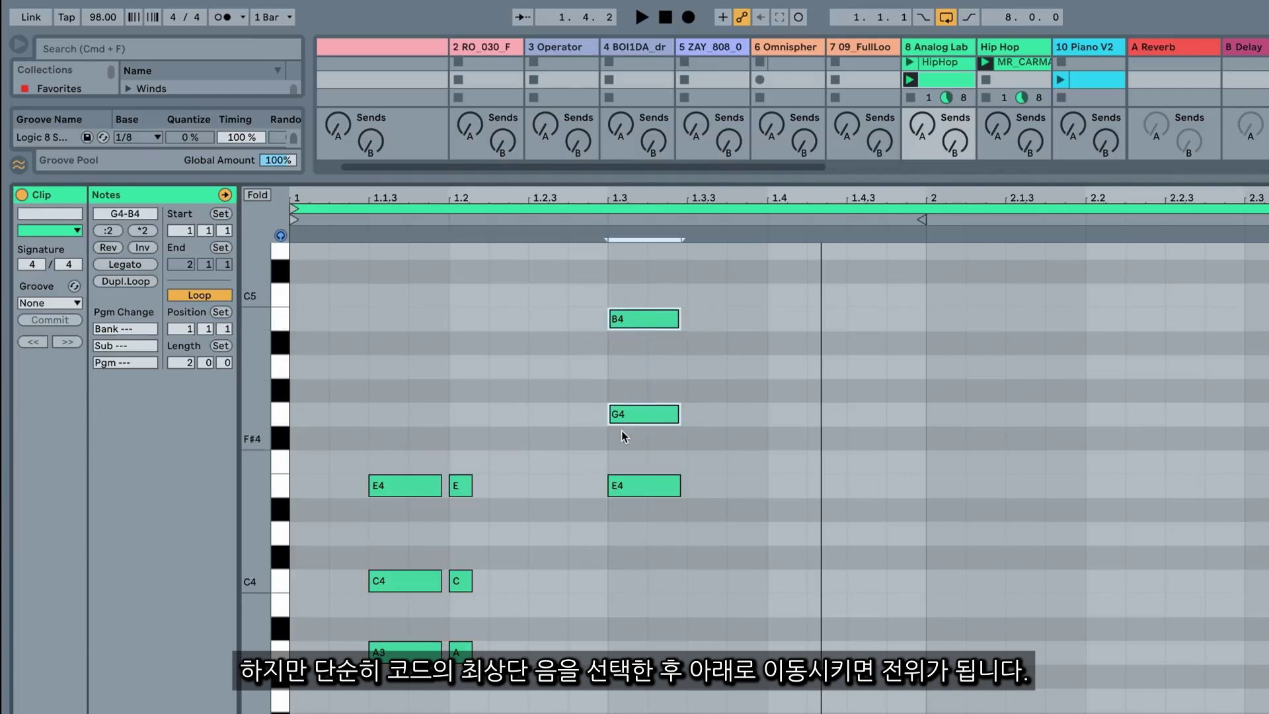
key("shift+Down")
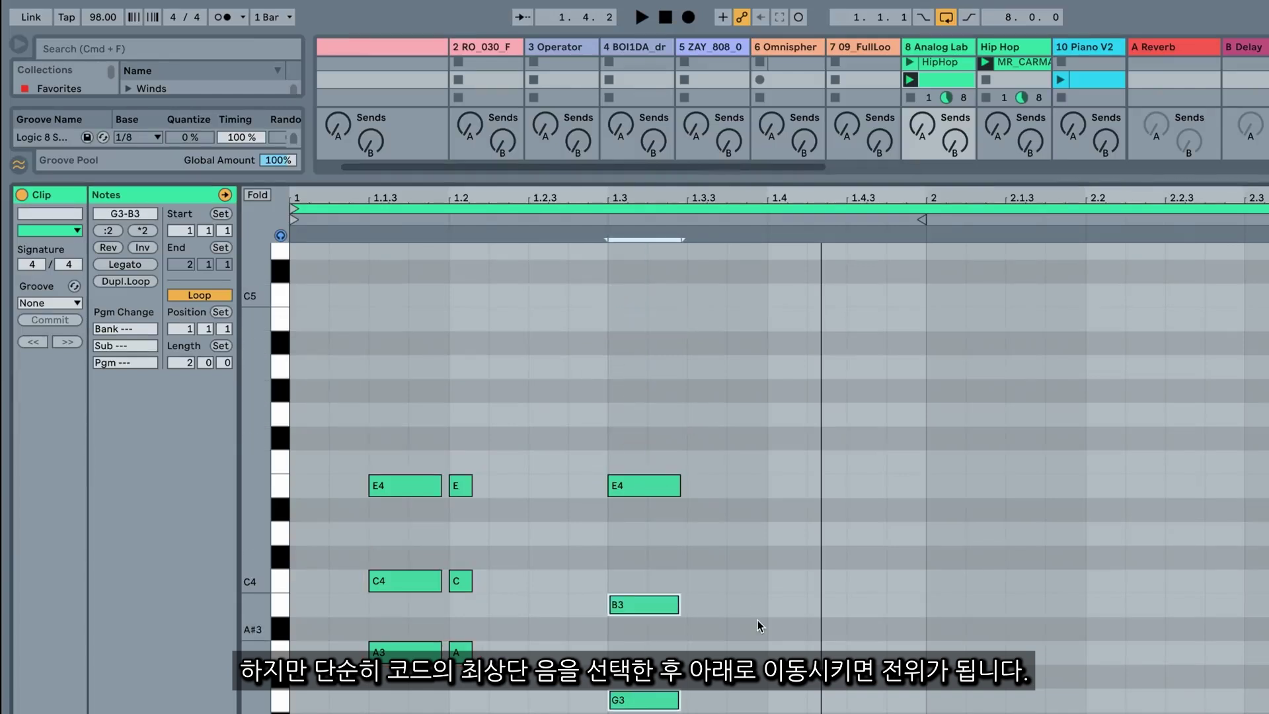
scroll(757, 620, "down", 2)
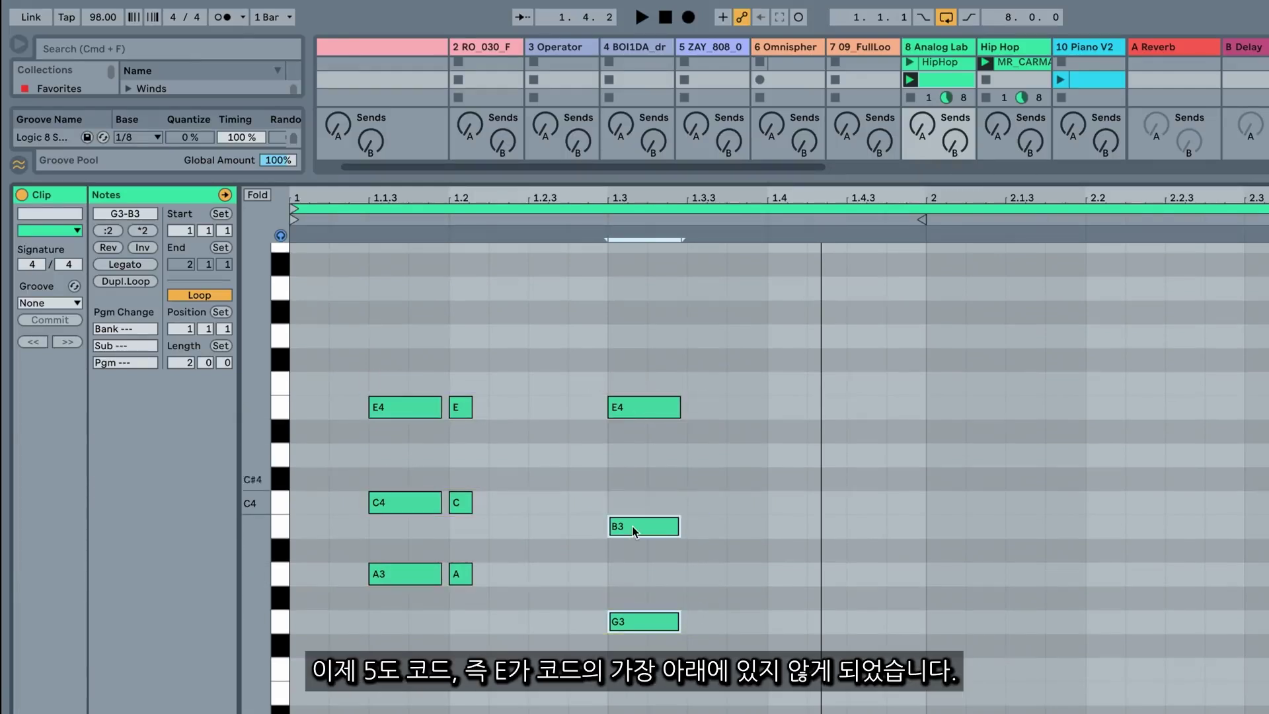
scroll(636, 529, "down", 3)
scroll(633, 532, "up", 2)
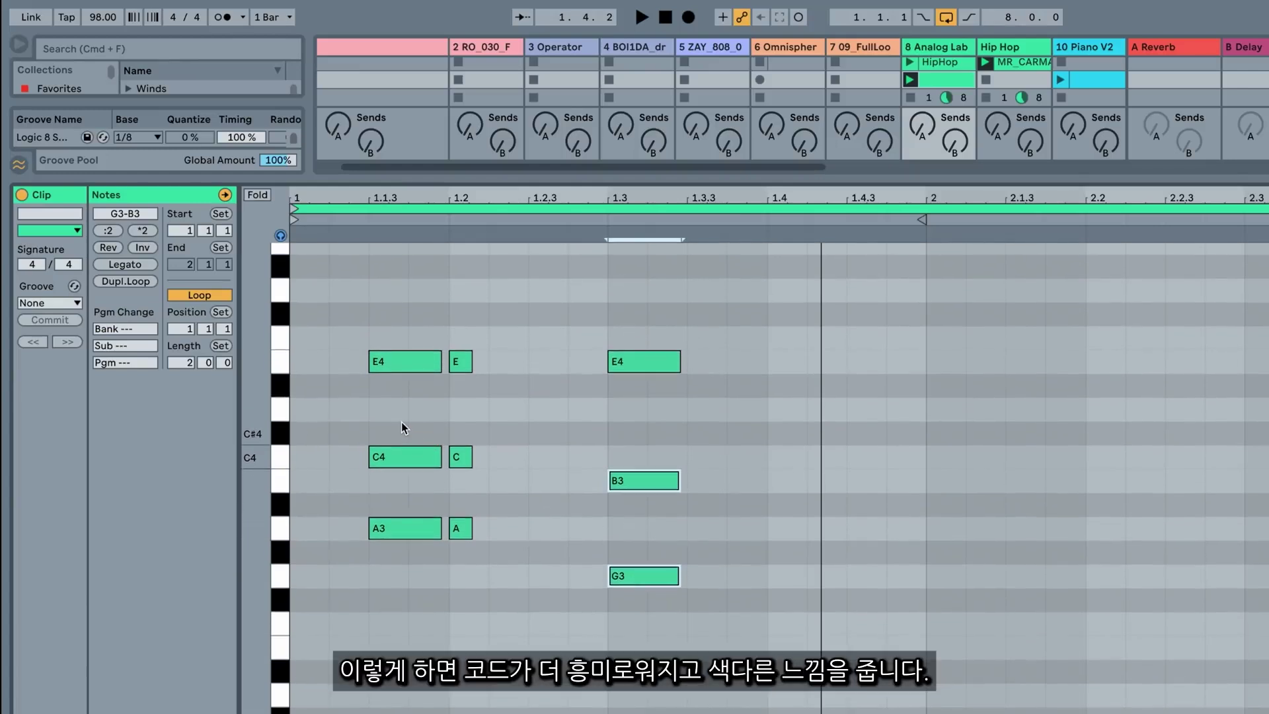
key("space")
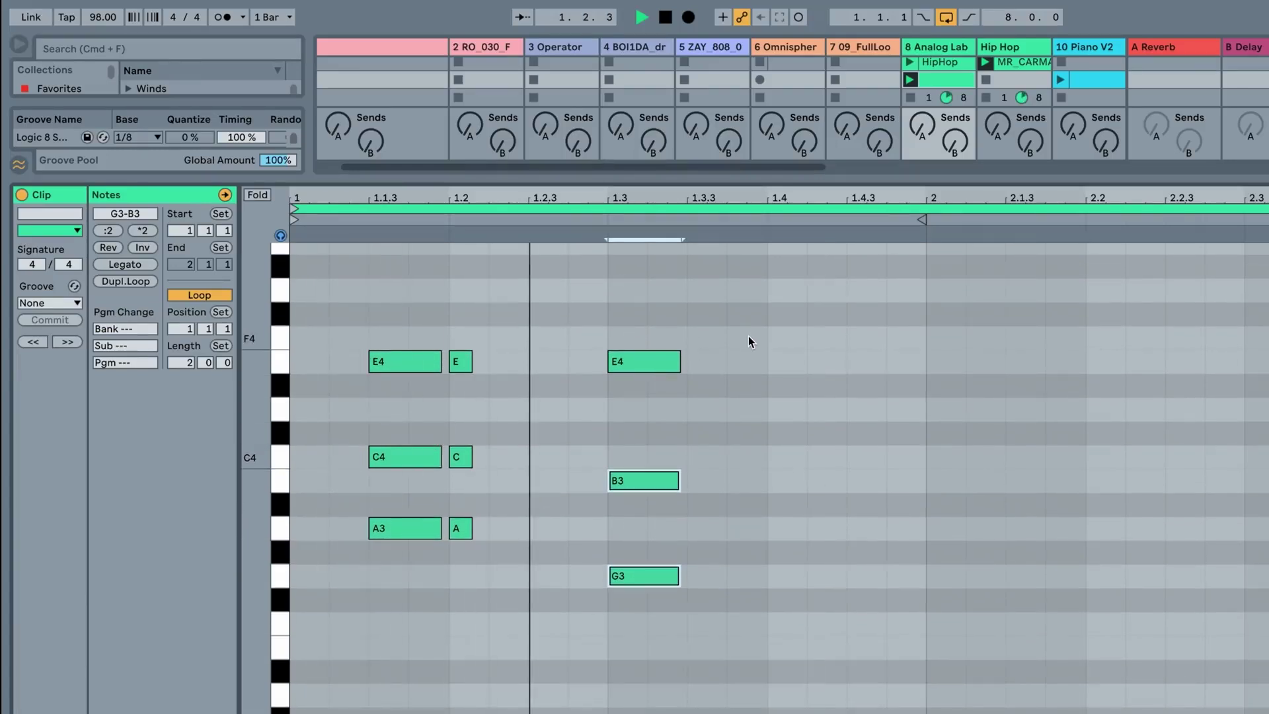
key("space")
Copy the inverted chord of G3, B3 and E4 from 1.3 to 1.4.3 and play the clip
left_click_drag(683, 305, 874, 576)
key("space")
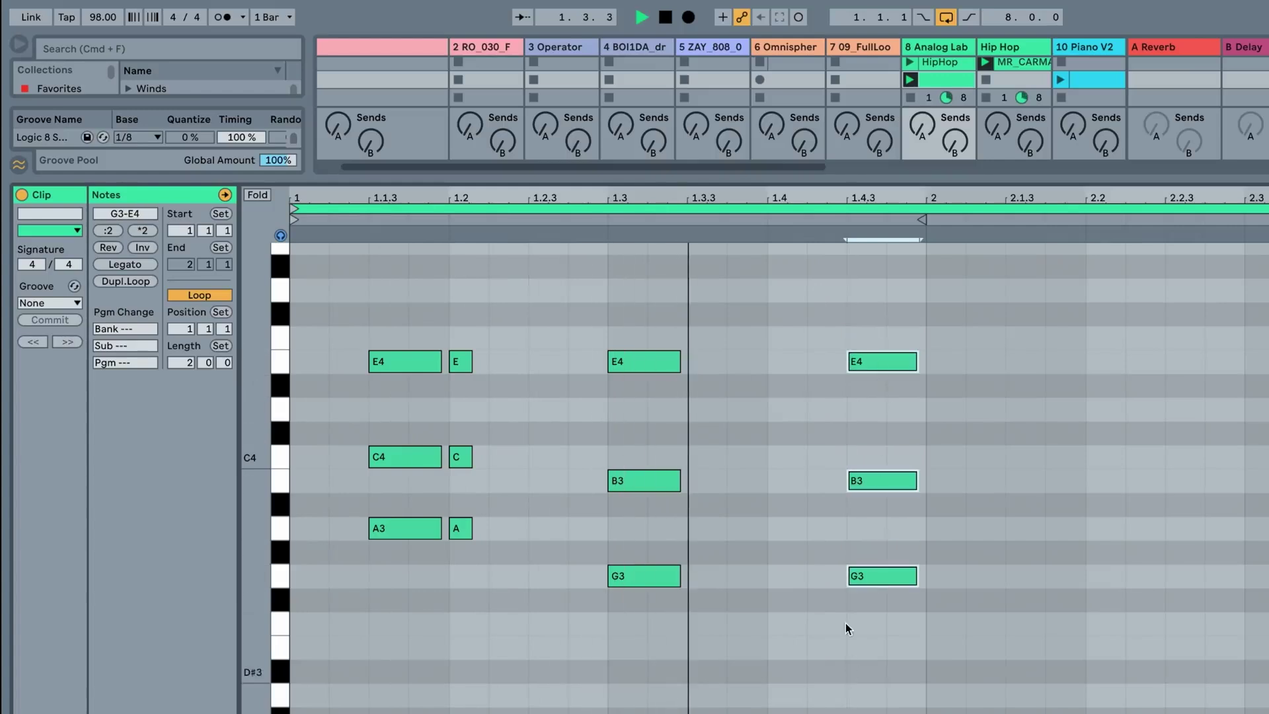
scroll(823, 511, "up", 1)
scroll(824, 511, "up", 3)
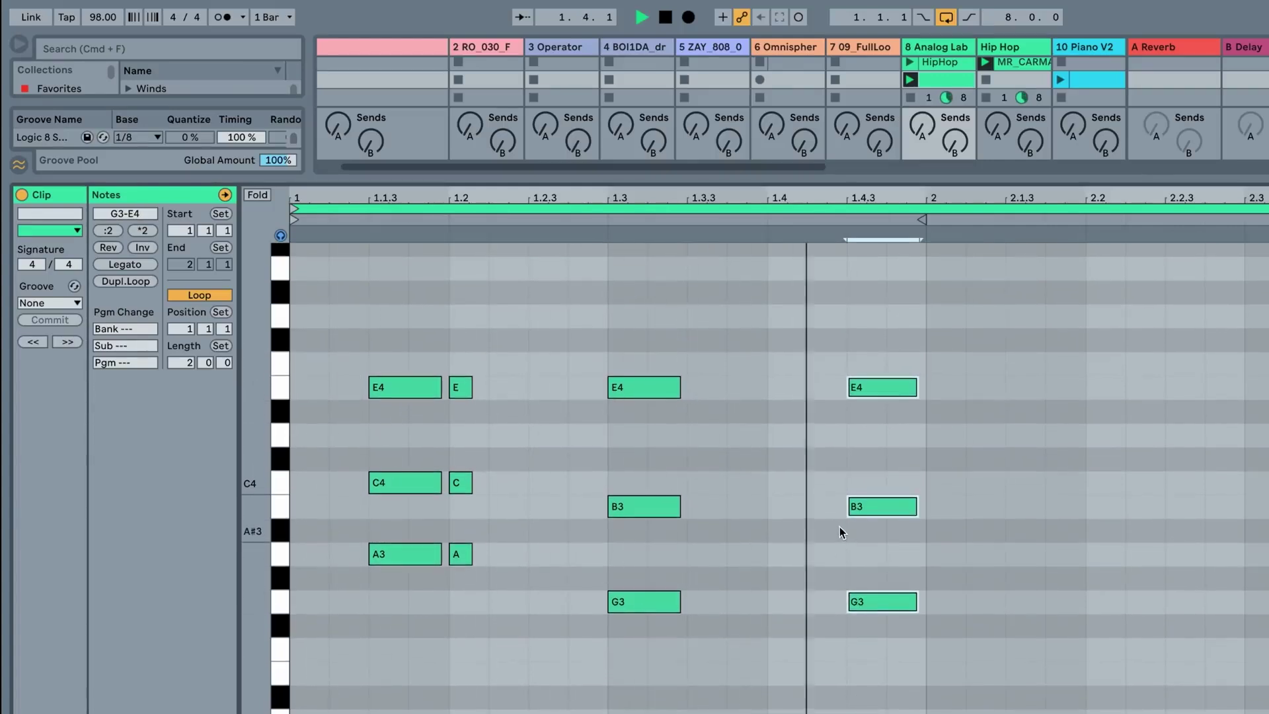
key("space")
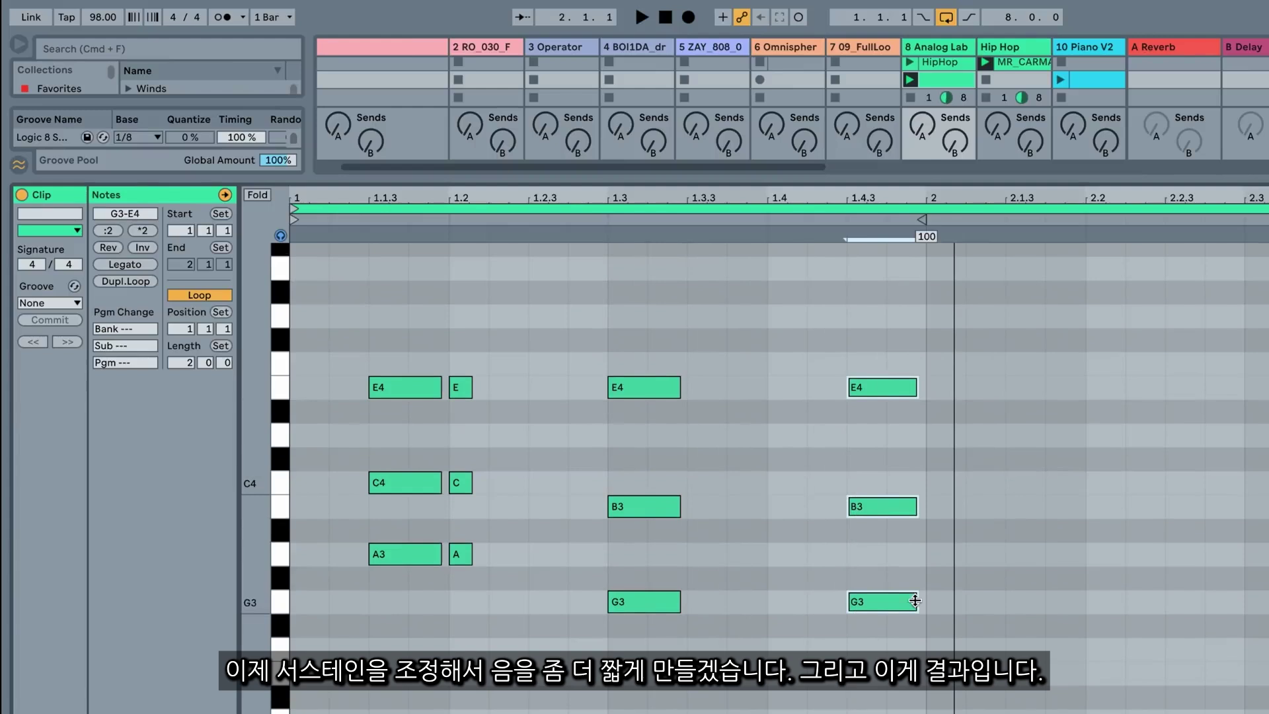
Shorten the chord at 1.4.3 to just under a sixteenth note, copy it to 2.1.3 and listen to the pattern
mouse_move(916, 601)
left_mouse_down()
mouse_move(863, 600)
mouse_move(1012, 601)
left_mouse_up()
key("space")
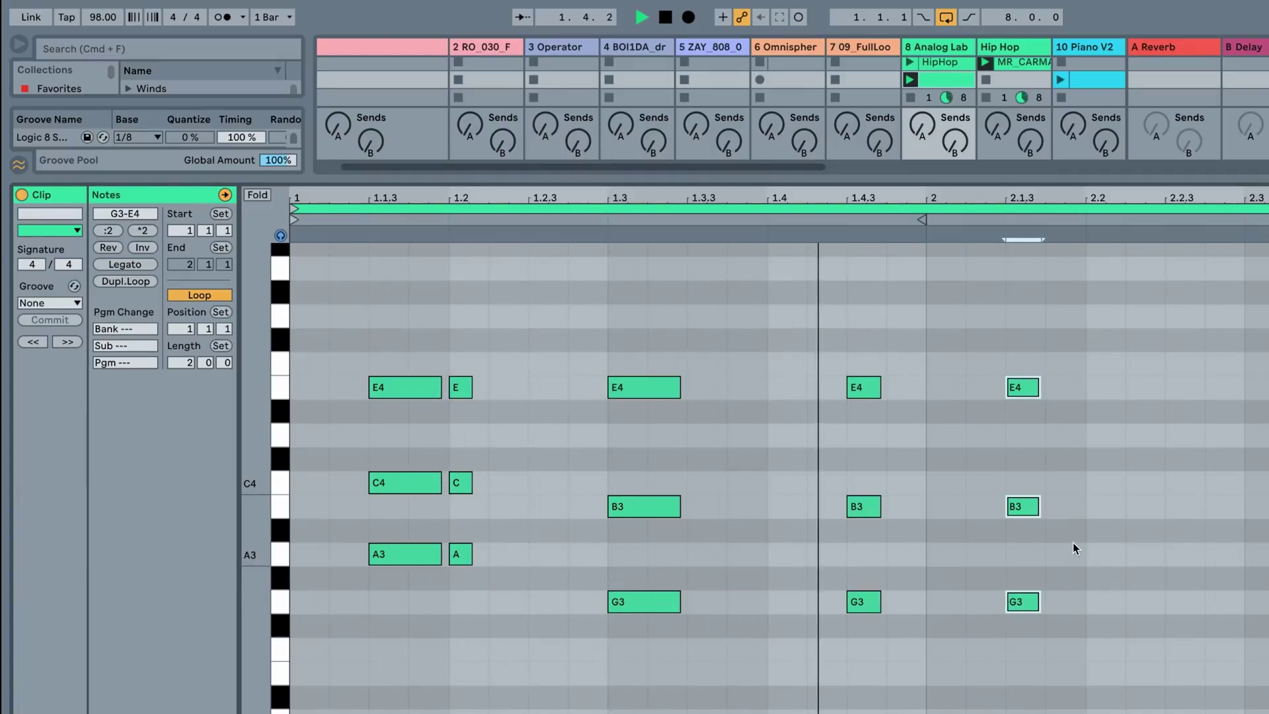
key("space")
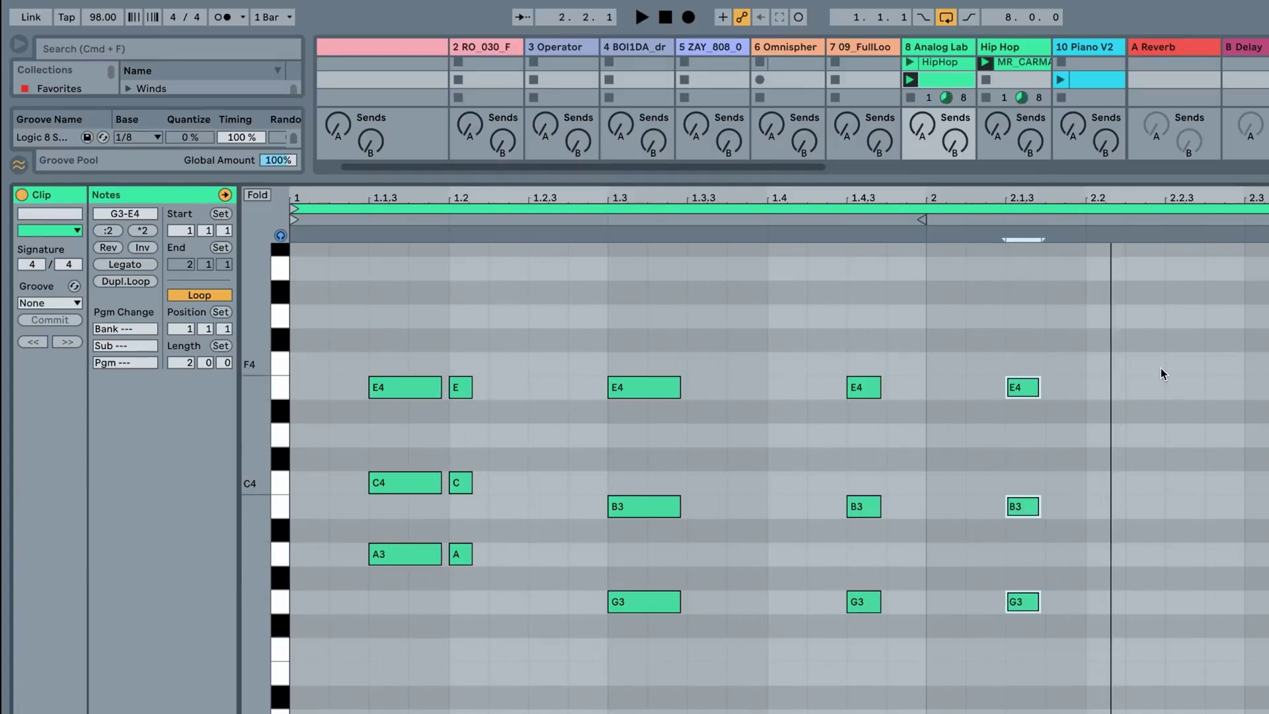
Copy the two opening A minor chords to 2.2.3 and 2.3 and play the clip
left_click_drag(506, 363, 355, 593)
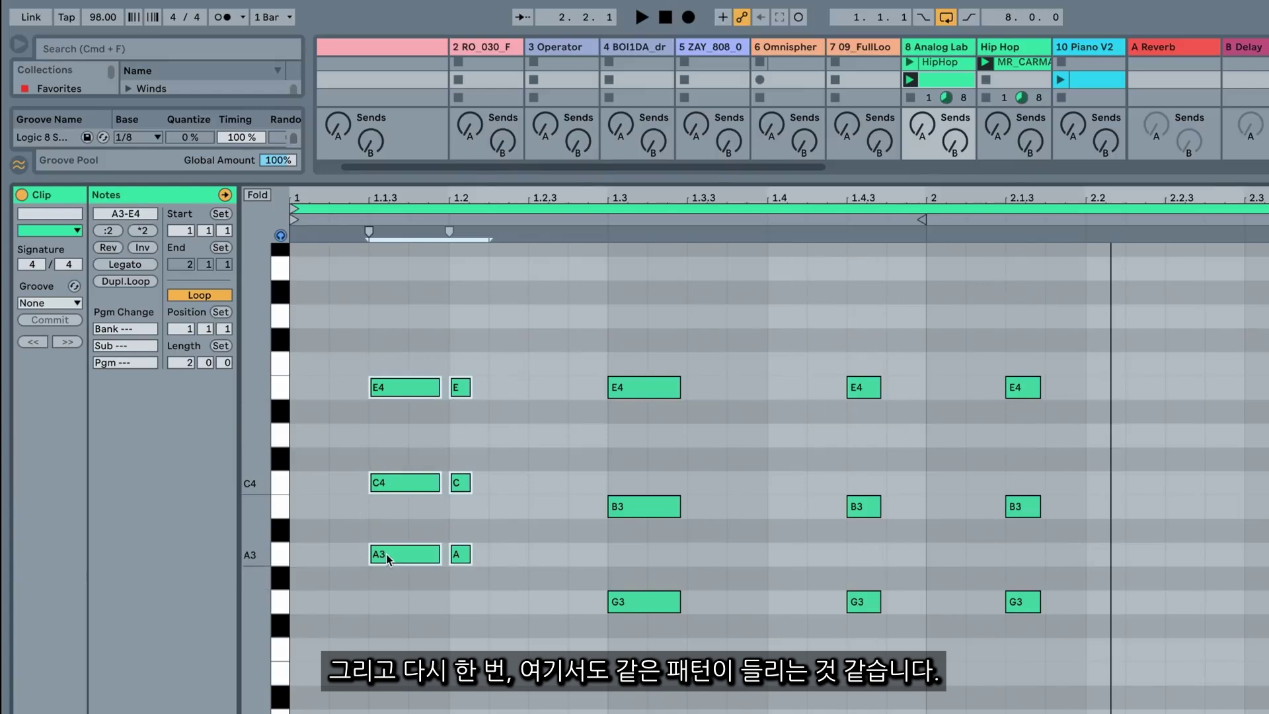
left_click_drag(387, 554, 1193, 548)
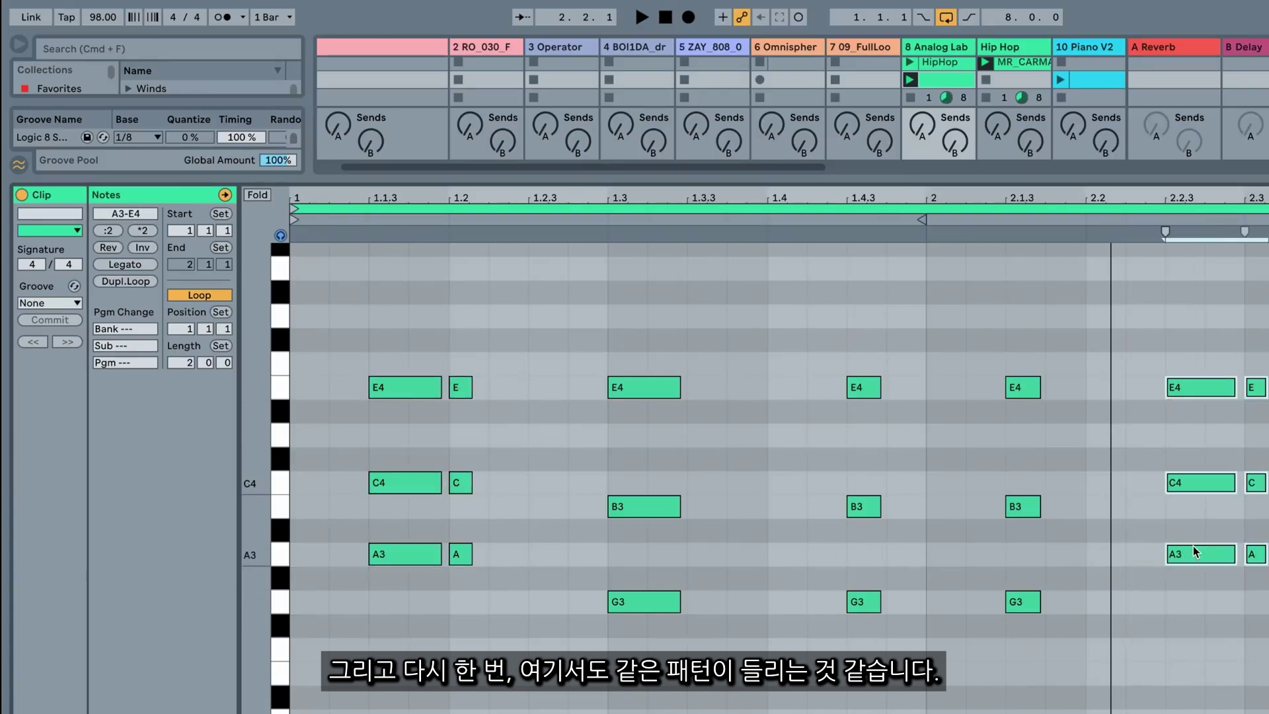
key("space")
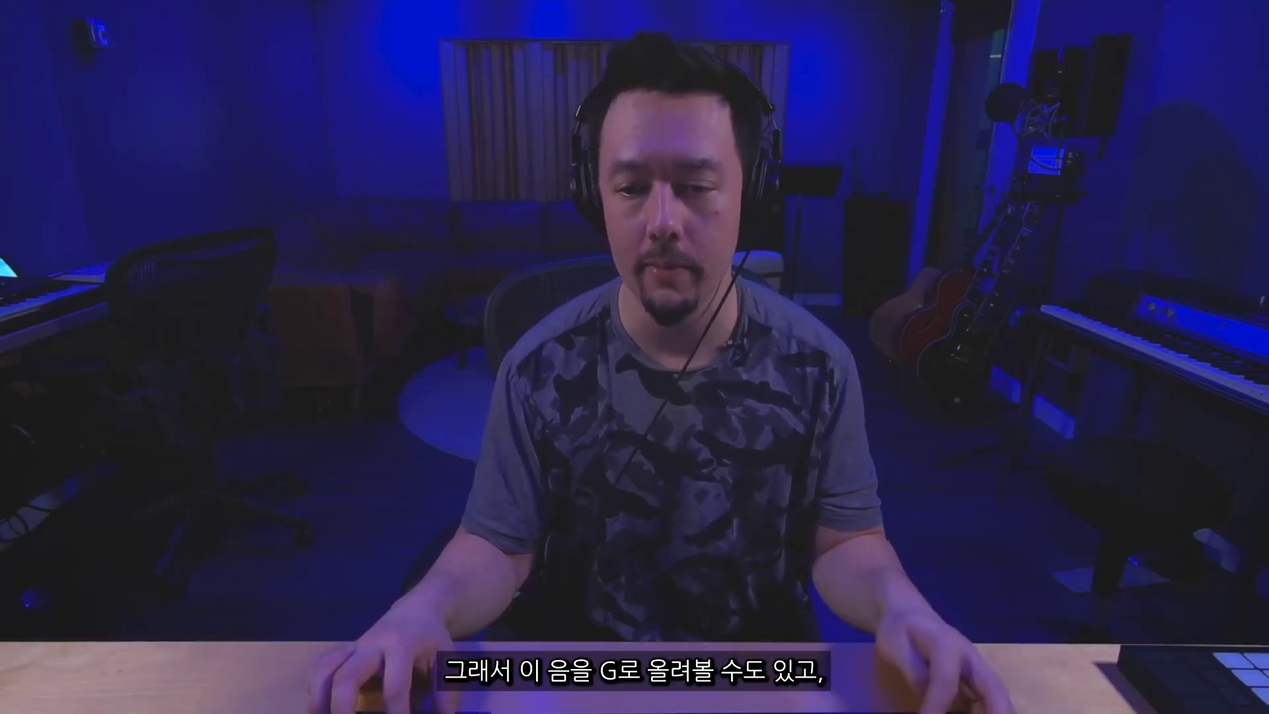
Raise the top note of the chord at 1.4.3 to G4 and that of the chord at 1.3 to A4, and play the melody
left_click(863, 447)
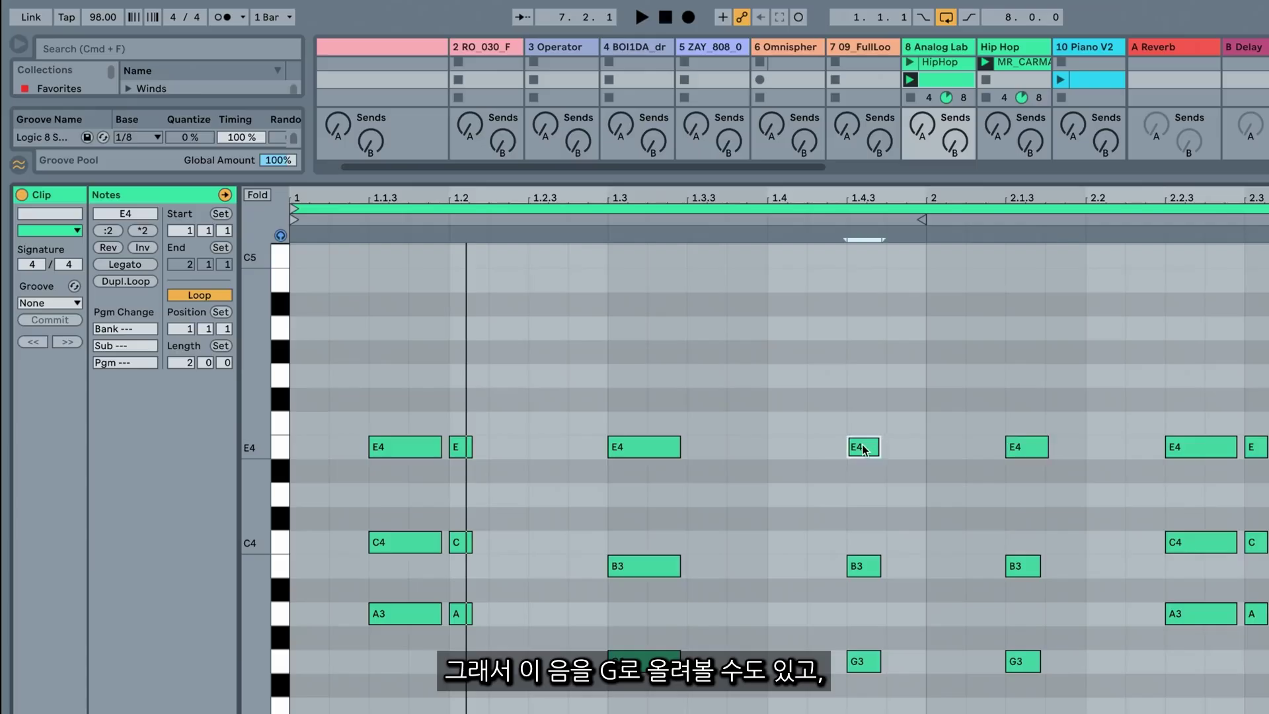
left_click_drag(863, 445, 865, 402)
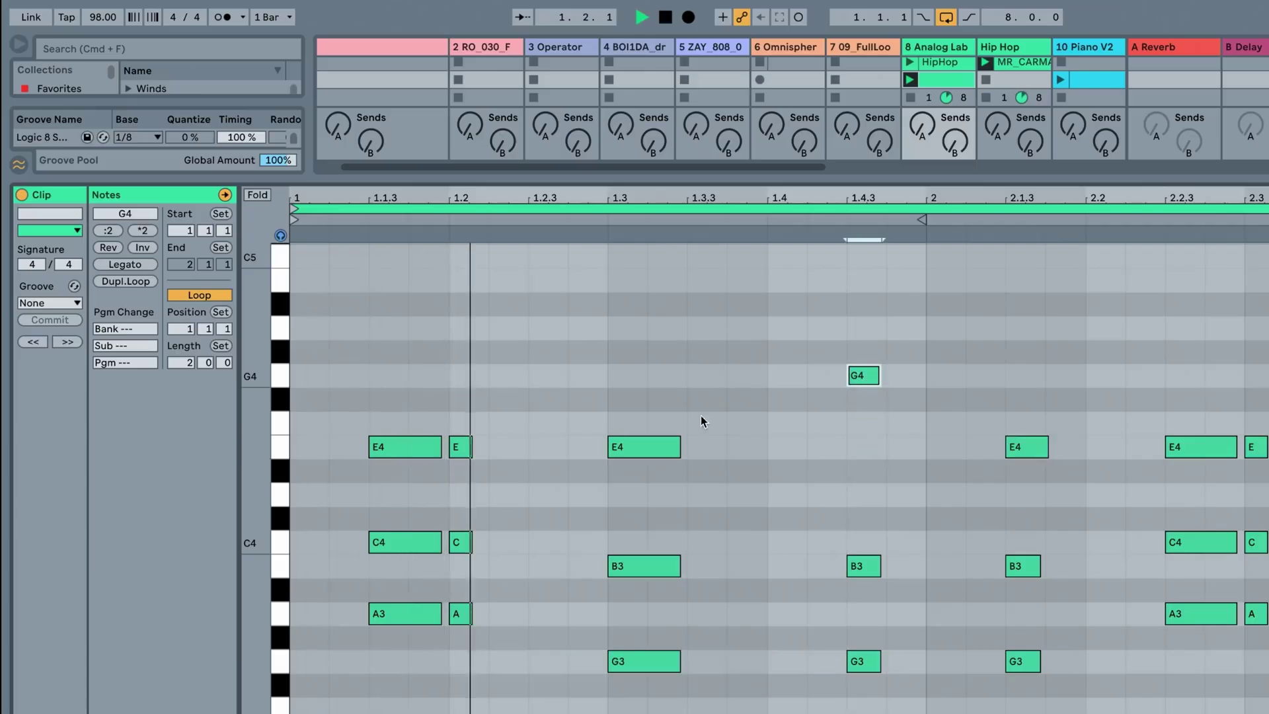
left_click_drag(632, 447, 632, 326)
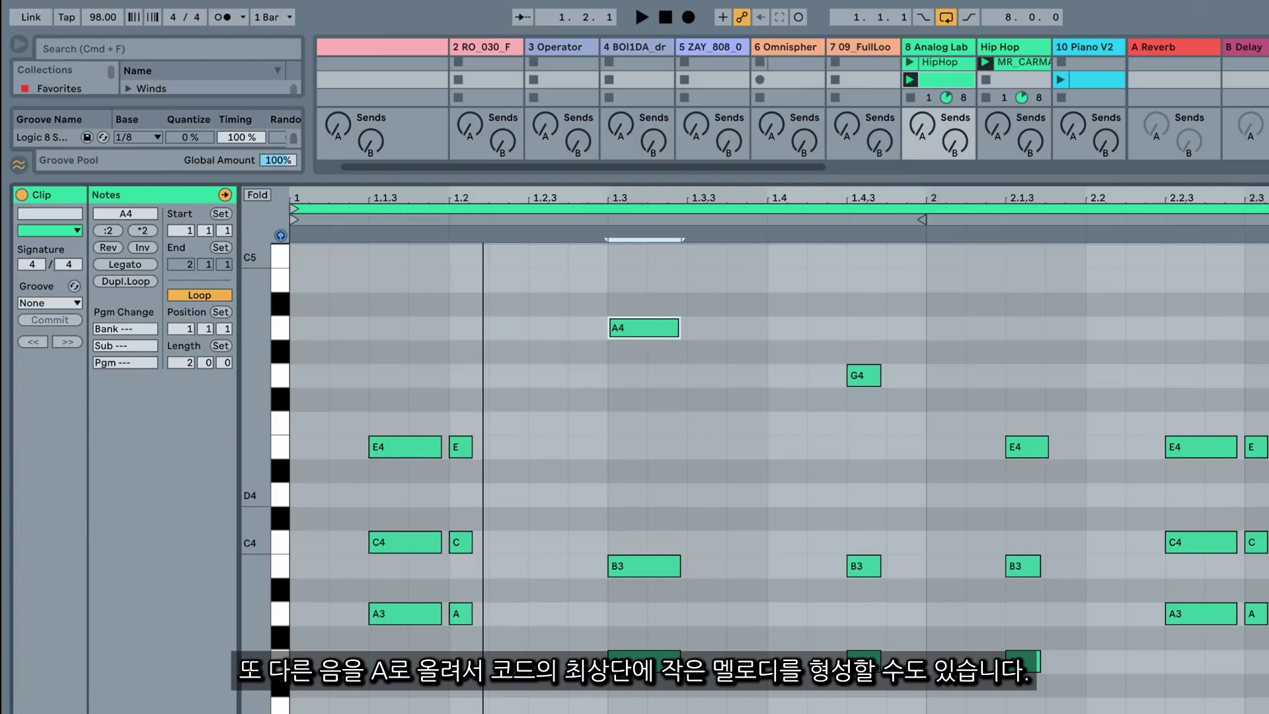
key("space")
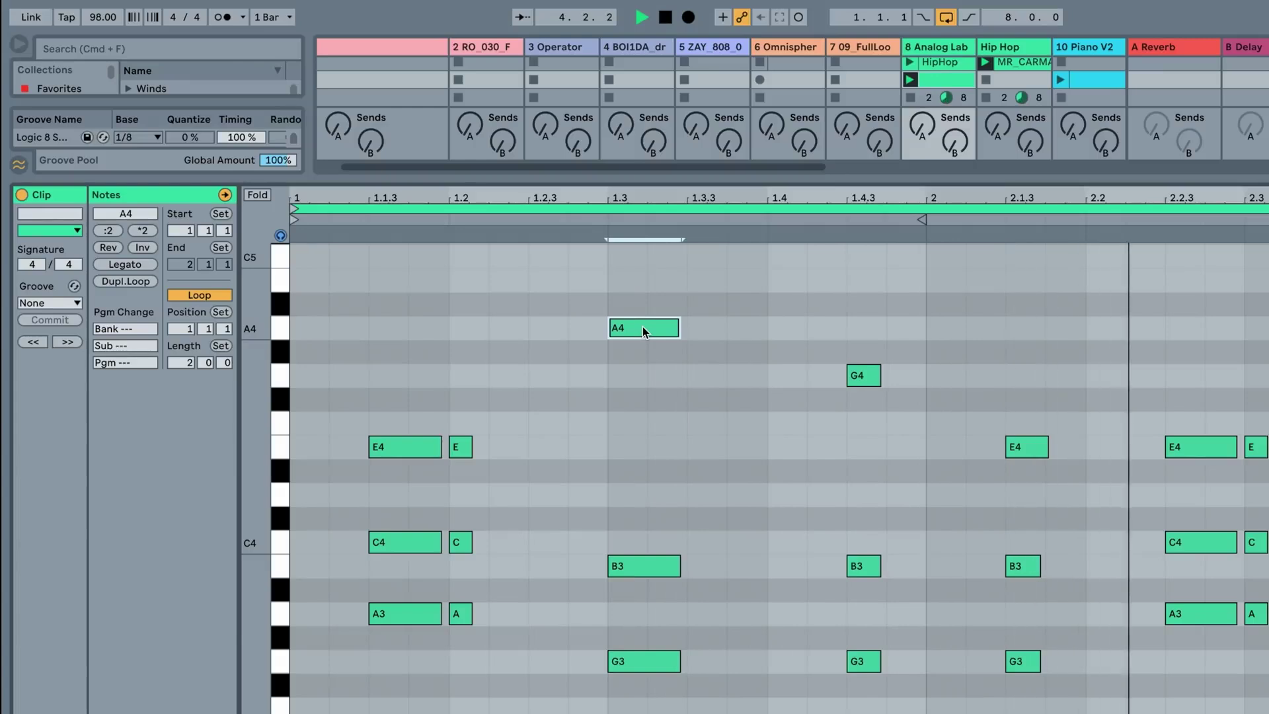
key("space")
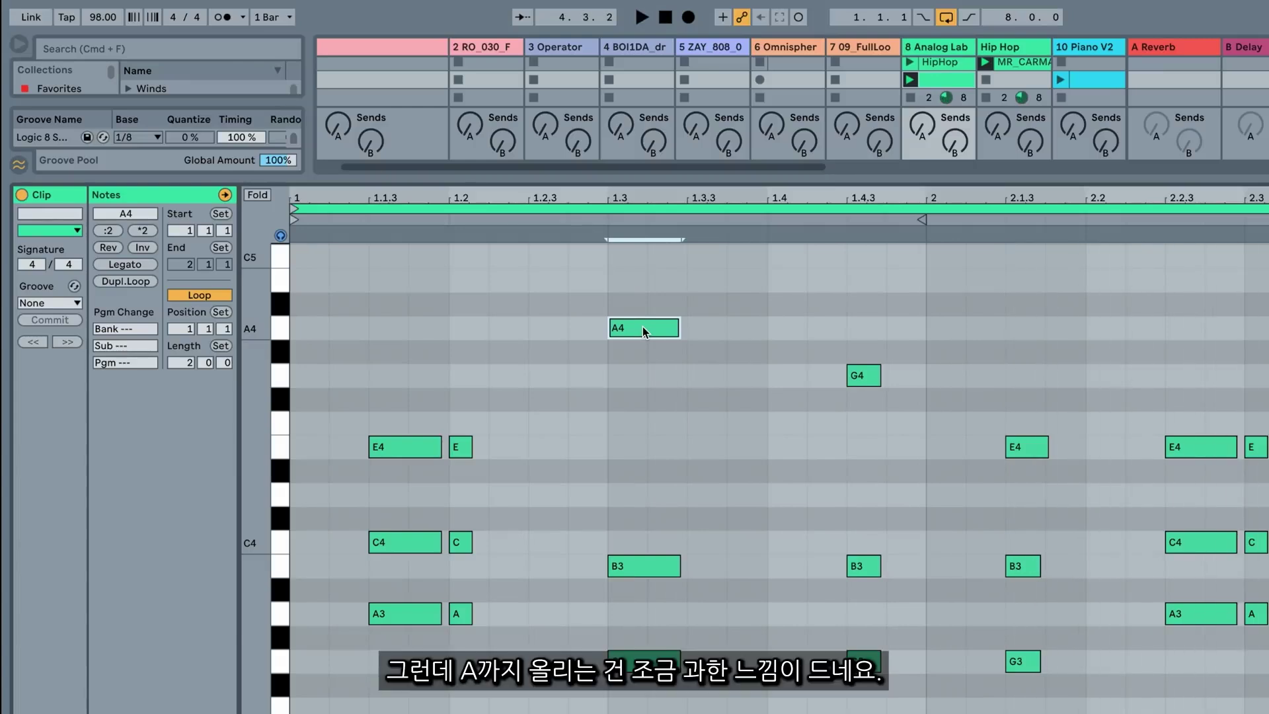
Try C4 as the upper note of the chord at 1.3, replace it with D4 and play the clip
left_click_drag(642, 328, 622, 534)
key("space")
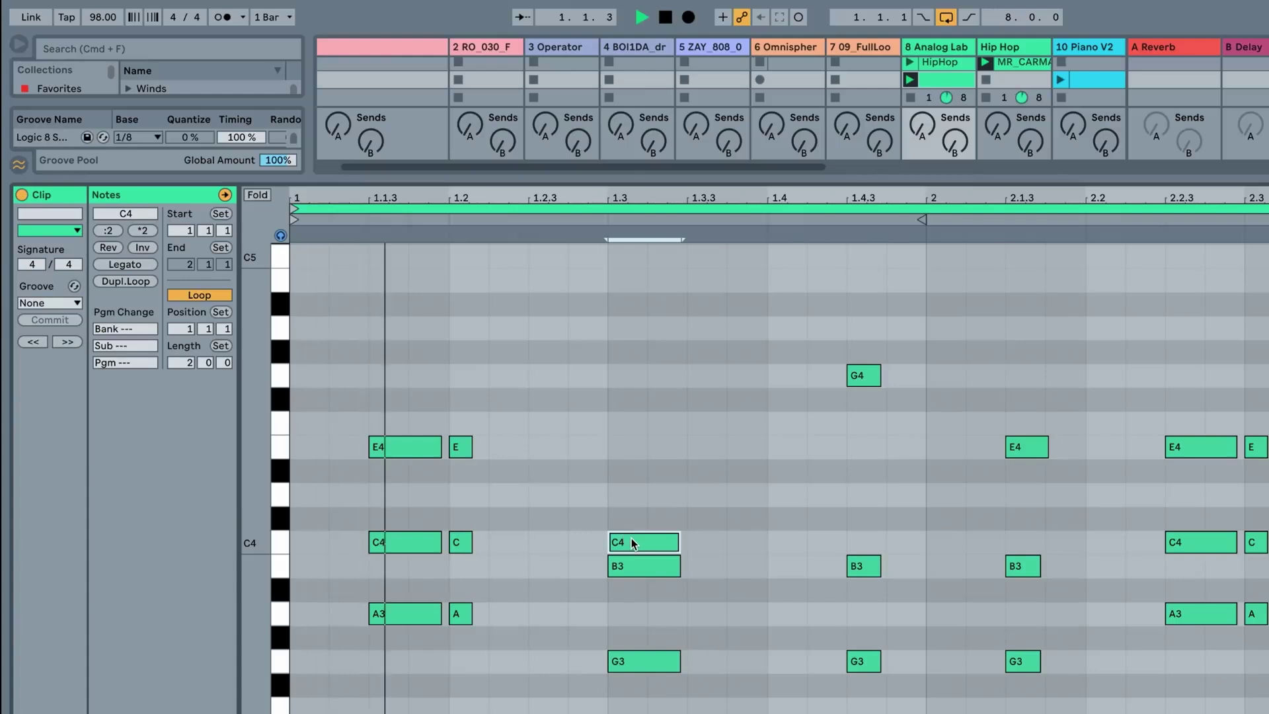
key("space")
left_click_drag(632, 543, 631, 501)
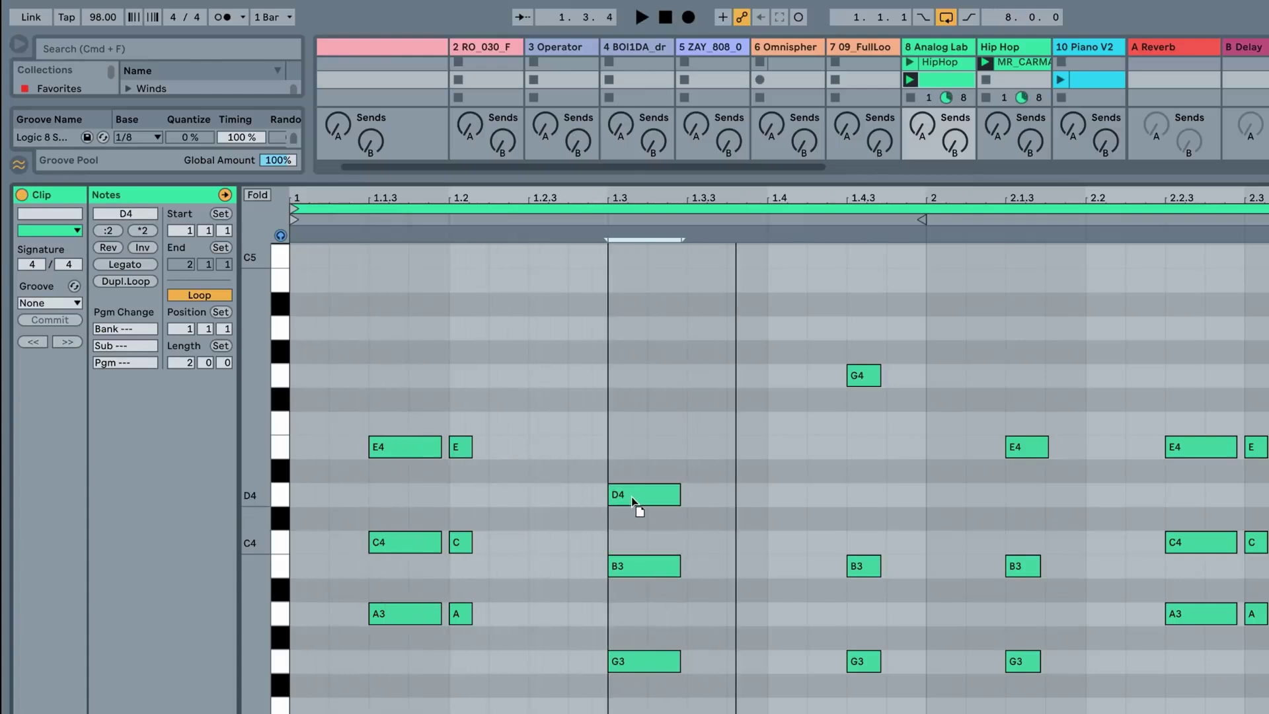
key("space")
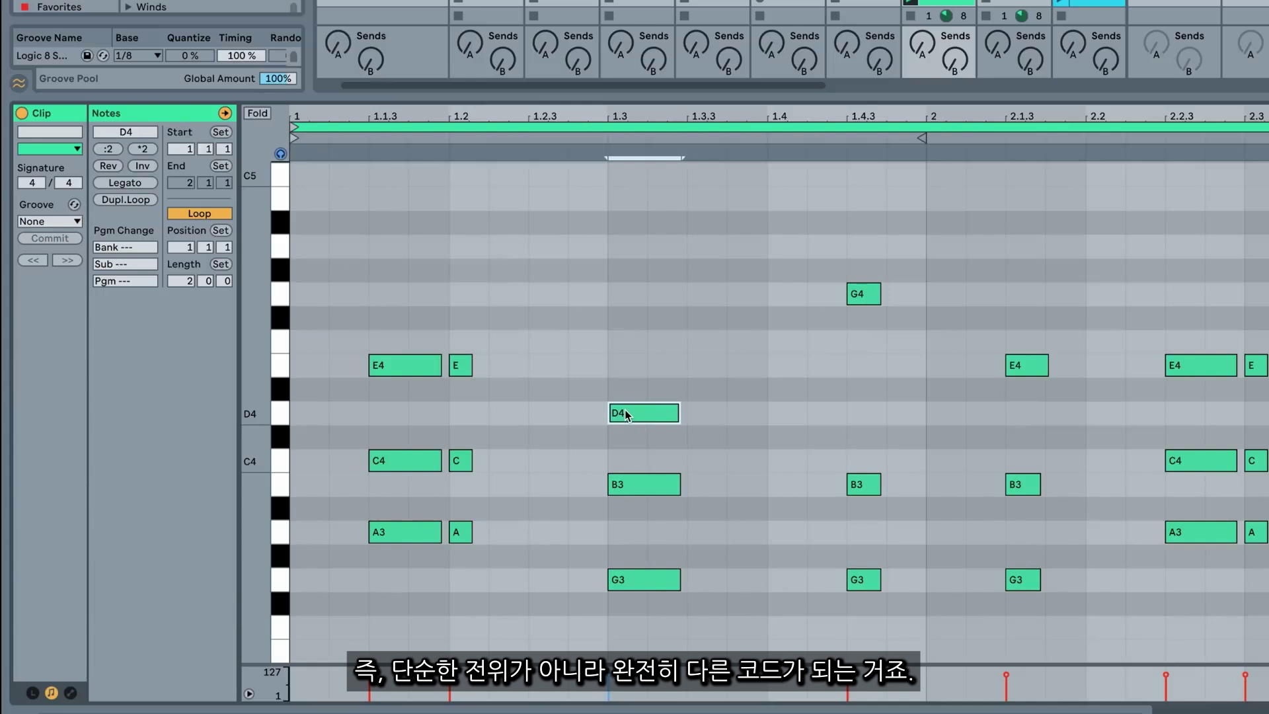
Sound A3 and select its notes across the organ pattern to examine the root
left_click(278, 532)
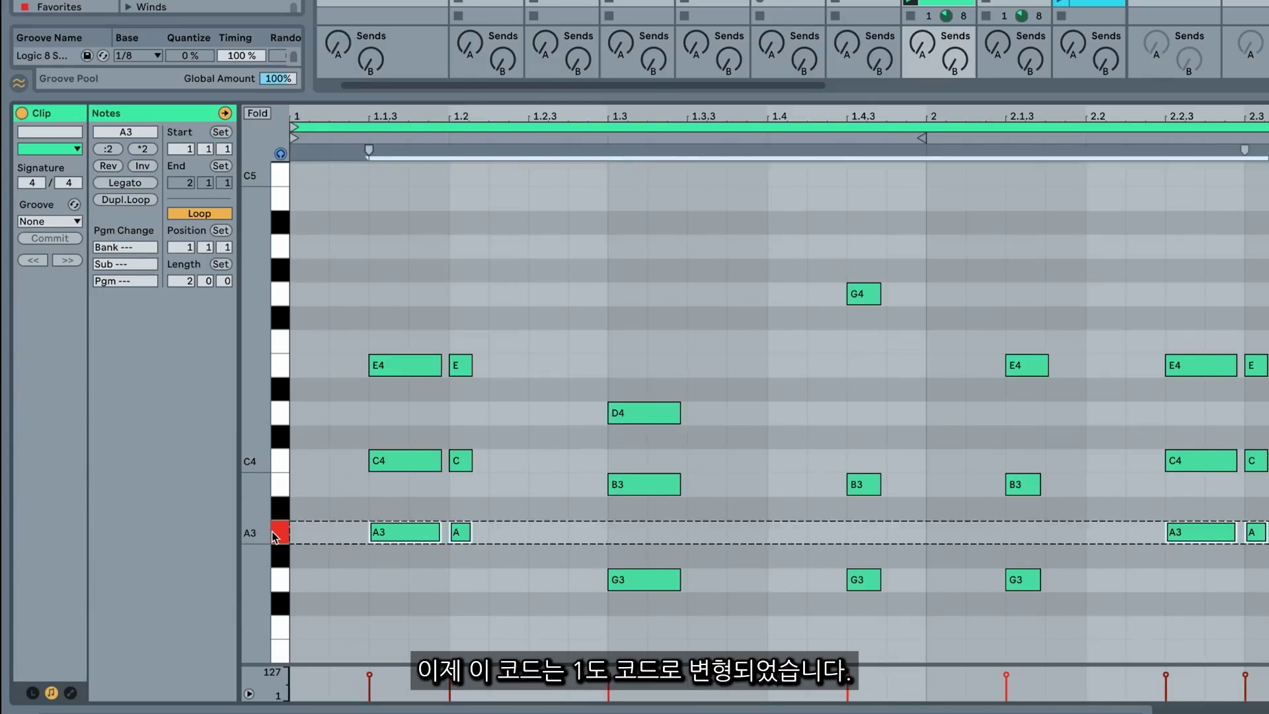
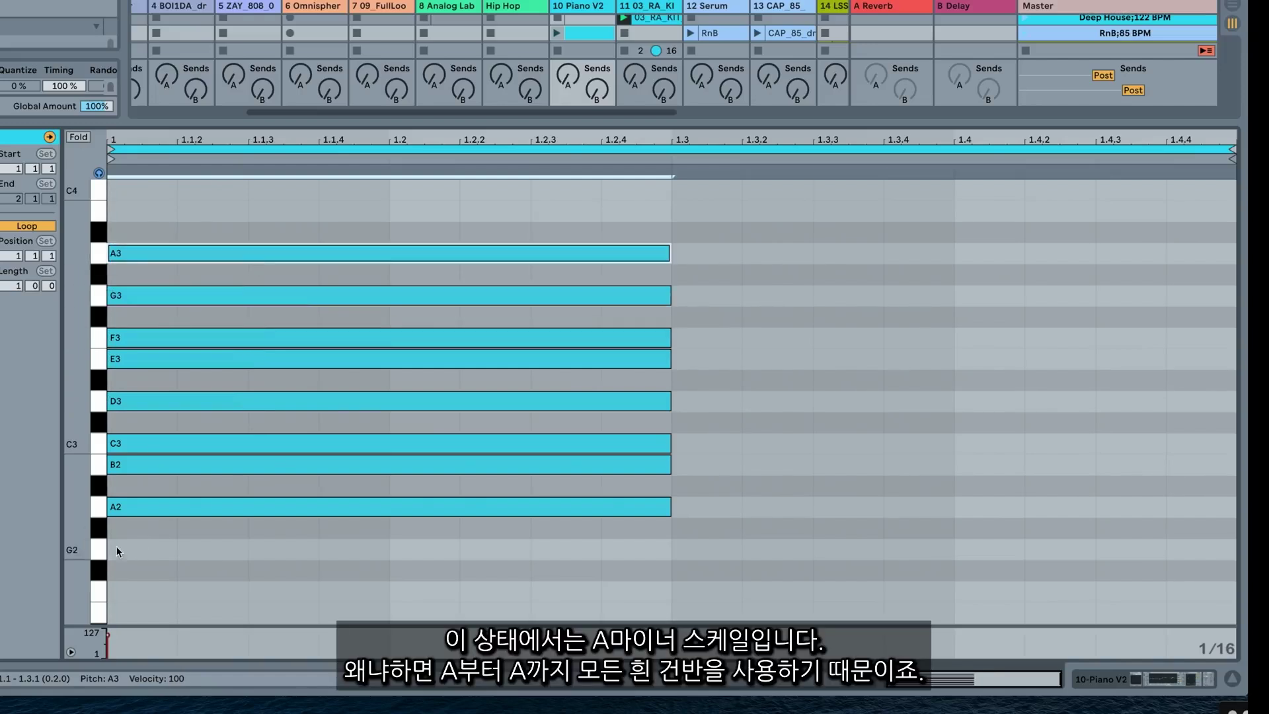
Audition the A minor scale in the piano clip note by note from A2 up to A3
left_click(98, 509)
left_click(98, 465)
left_click(98, 444)
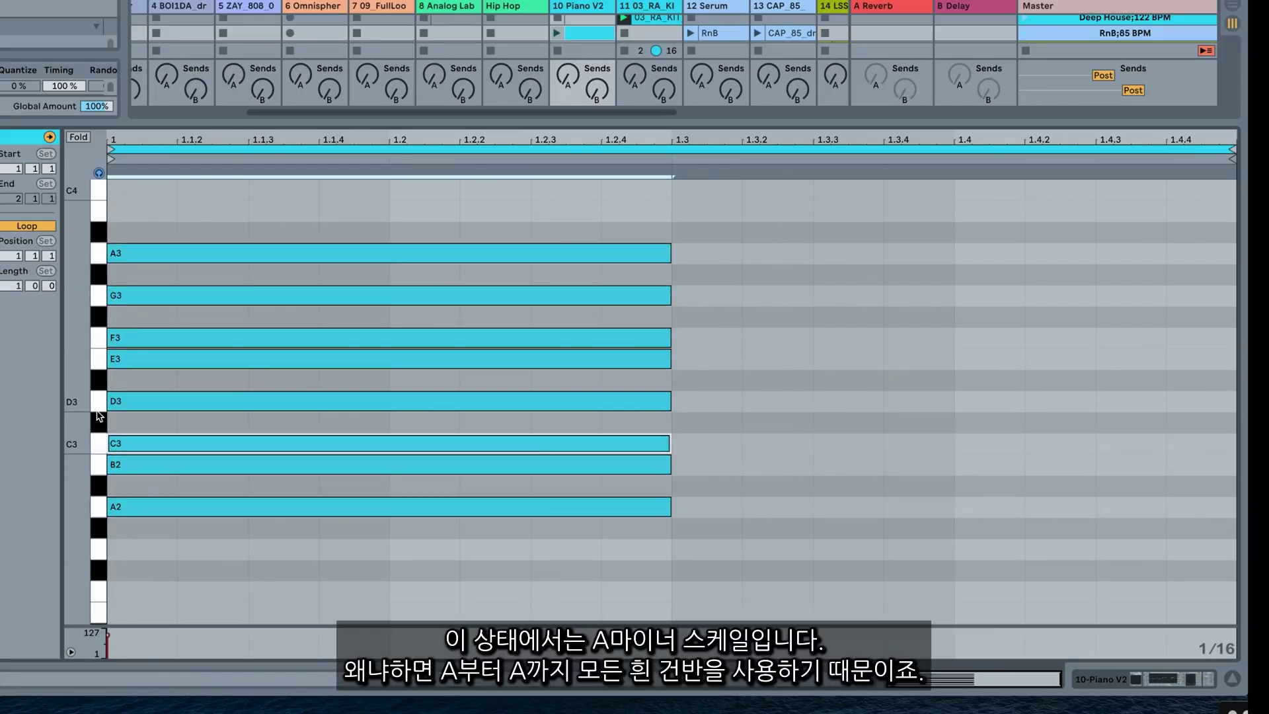
left_click(100, 400)
left_click(98, 359)
left_click(99, 338)
left_click(99, 295)
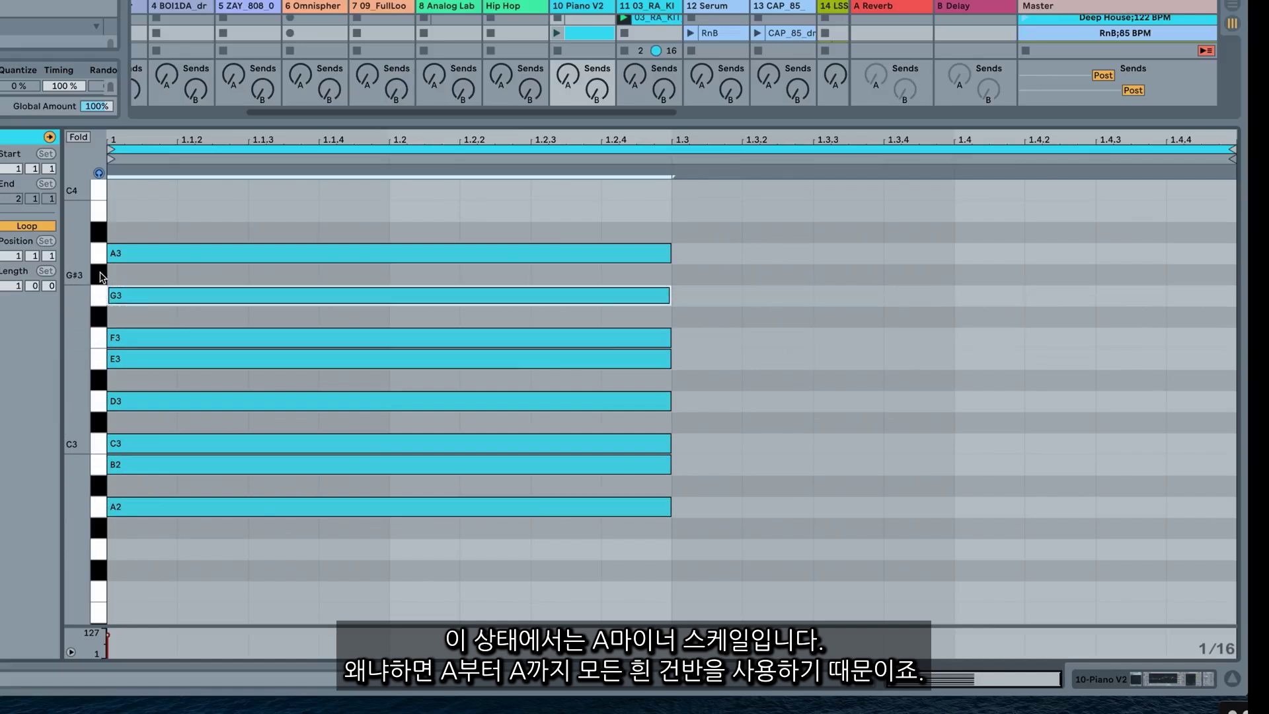
left_click(99, 254)
Transpose the whole scale up three semitones to span C3 to C4 and shorten all its notes to one sixteenth
key("super+a")
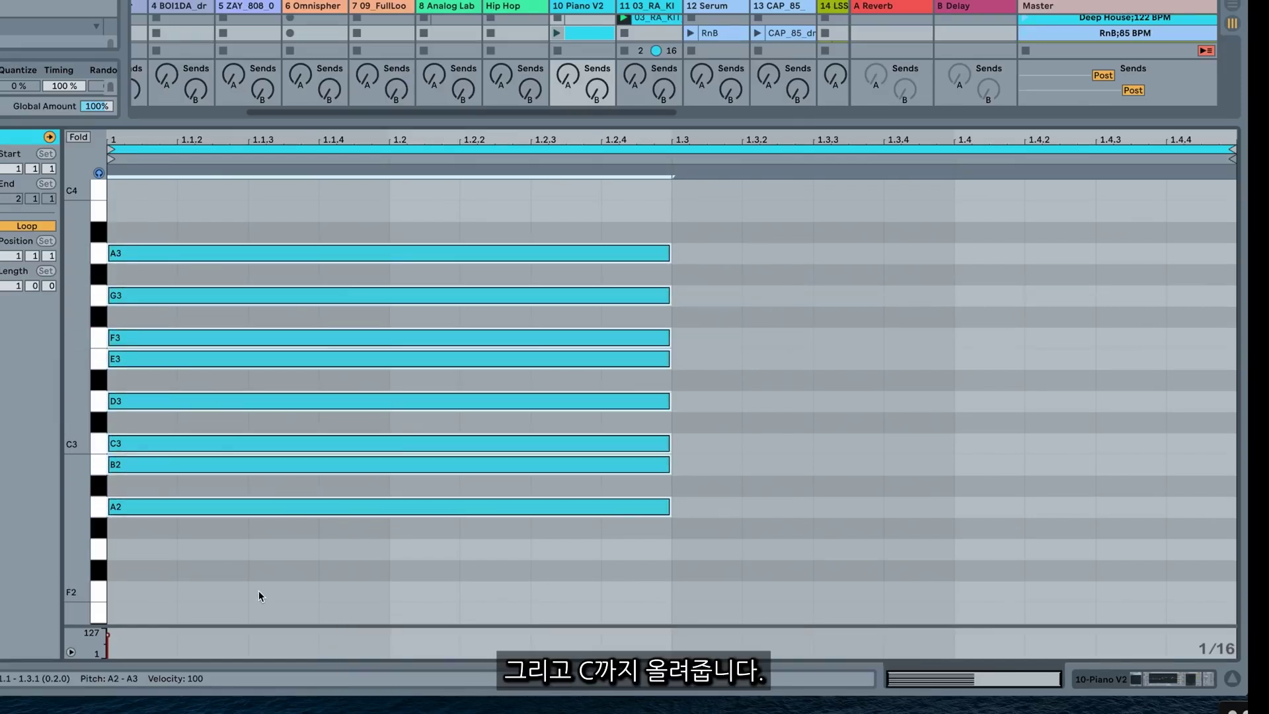
key("Up")
key("Up")
key("Up")
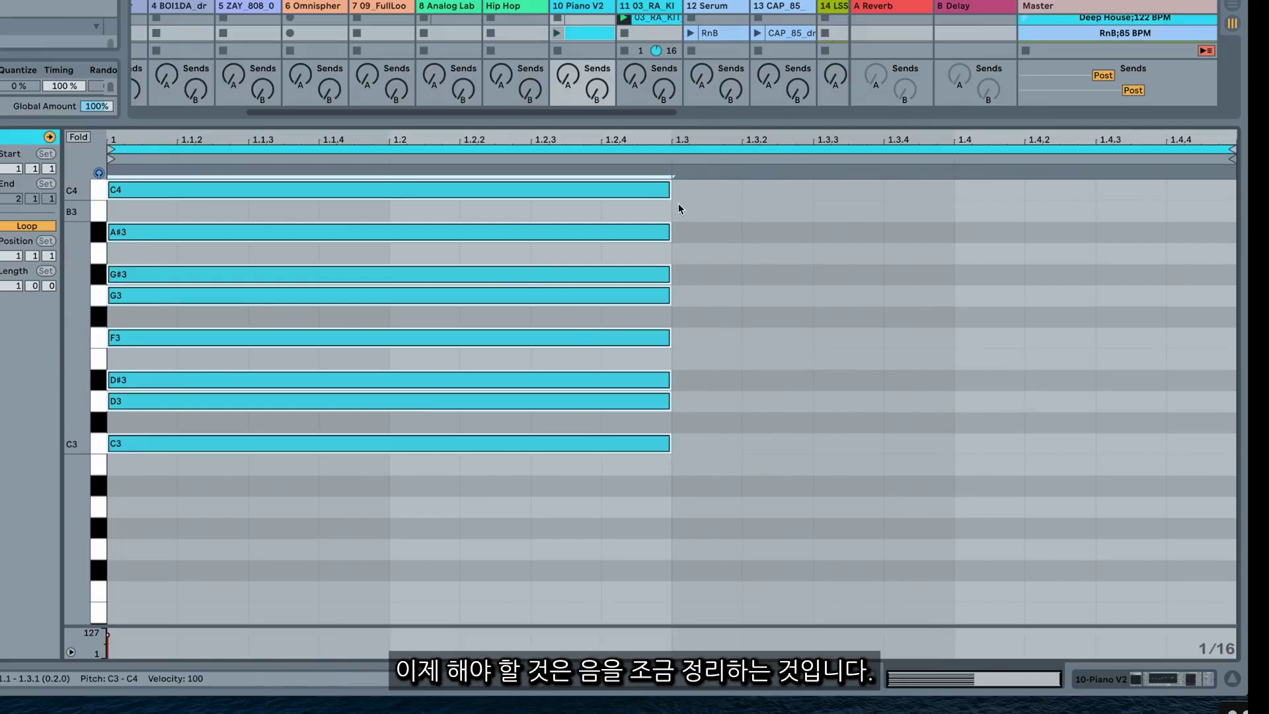
left_click_drag(667, 192, 176, 191)
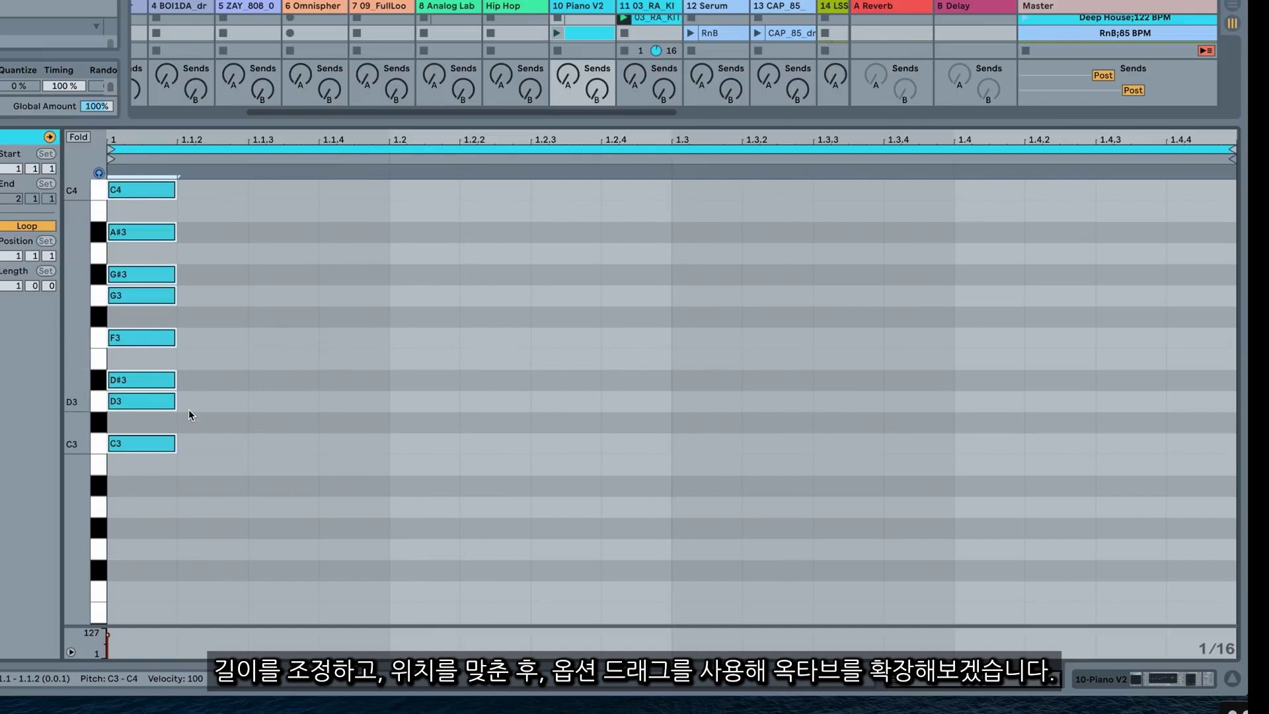
Duplicate the C minor scale notes one octave up and one octave down, covering C2 to C5
scroll(188, 410, "up", 3)
scroll(133, 494, "up", 3)
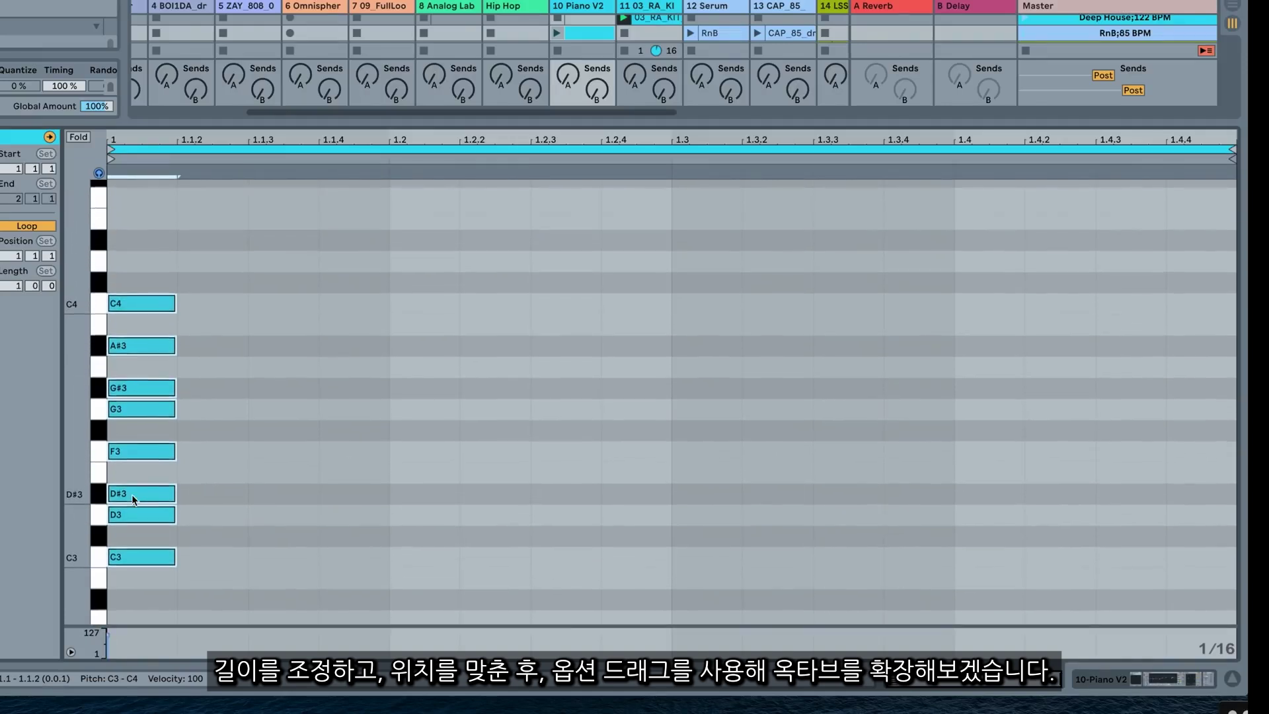
left_click_drag(124, 565, 140, 317)
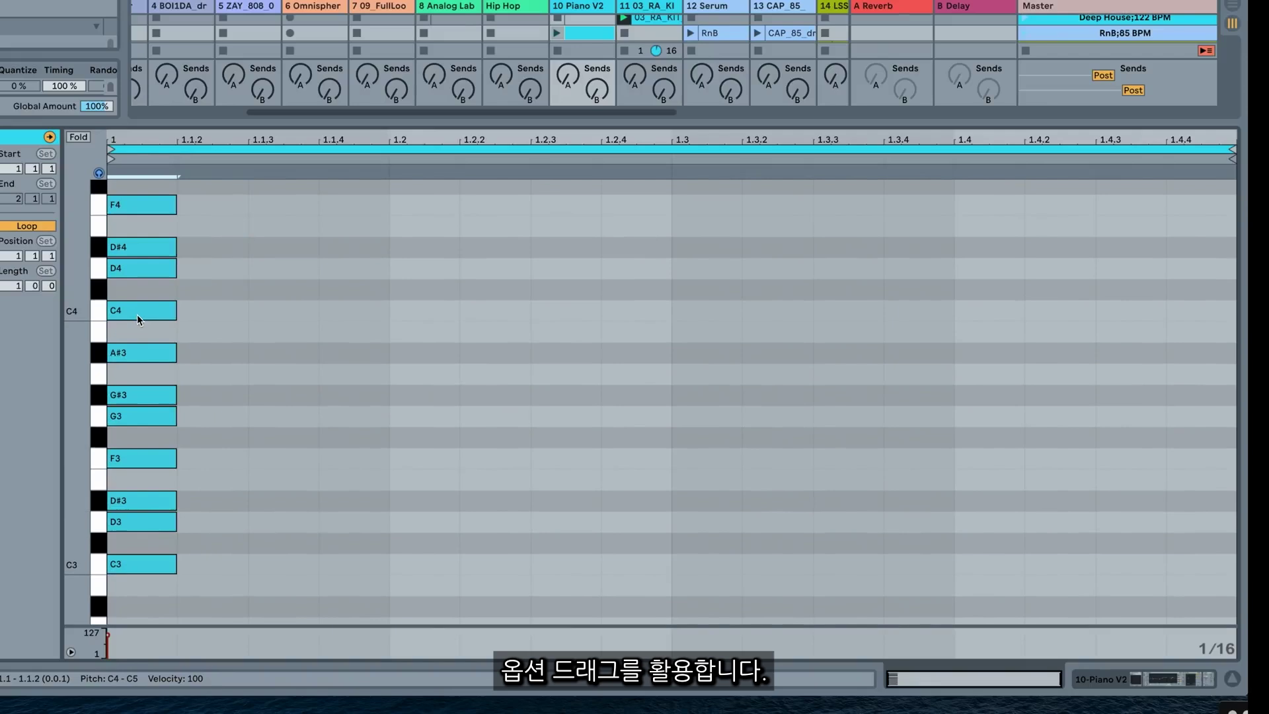
scroll(136, 314, "down", 10)
left_click_drag(121, 391, 110, 585)
key("super+z")
key("super+a")
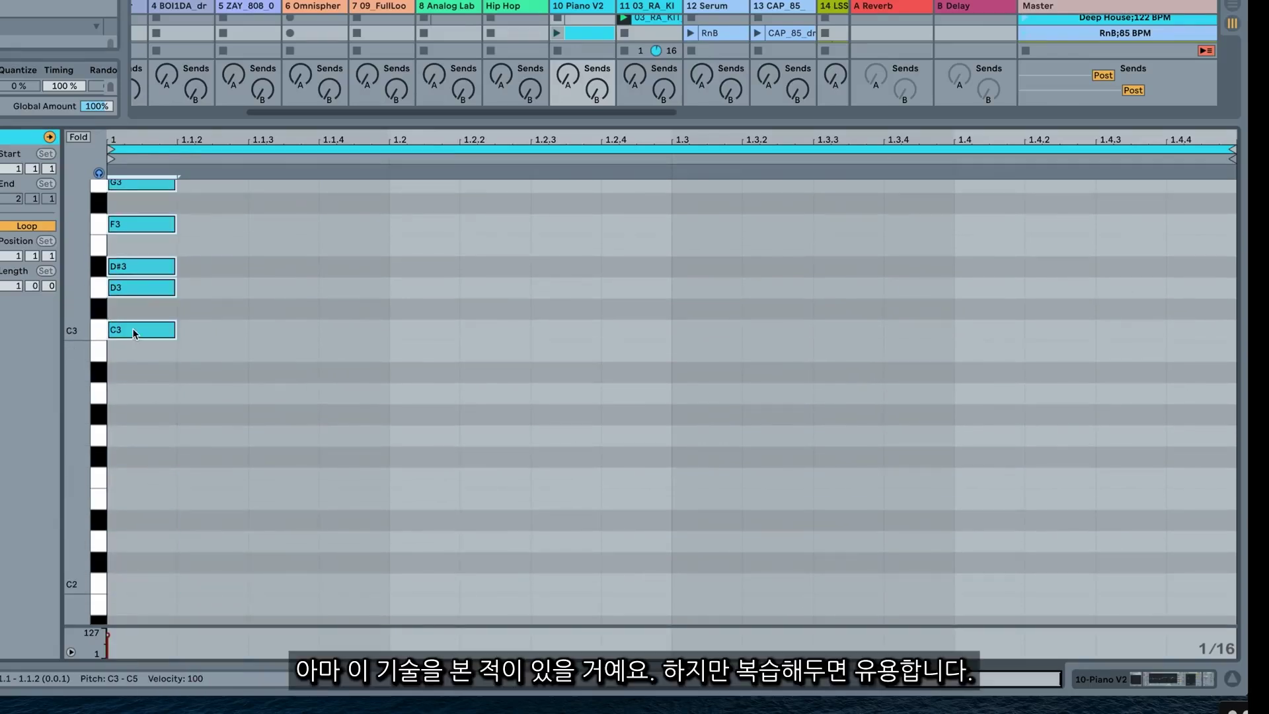
left_click_drag(132, 328, 125, 579)
left_click_drag(154, 532, 149, 528)
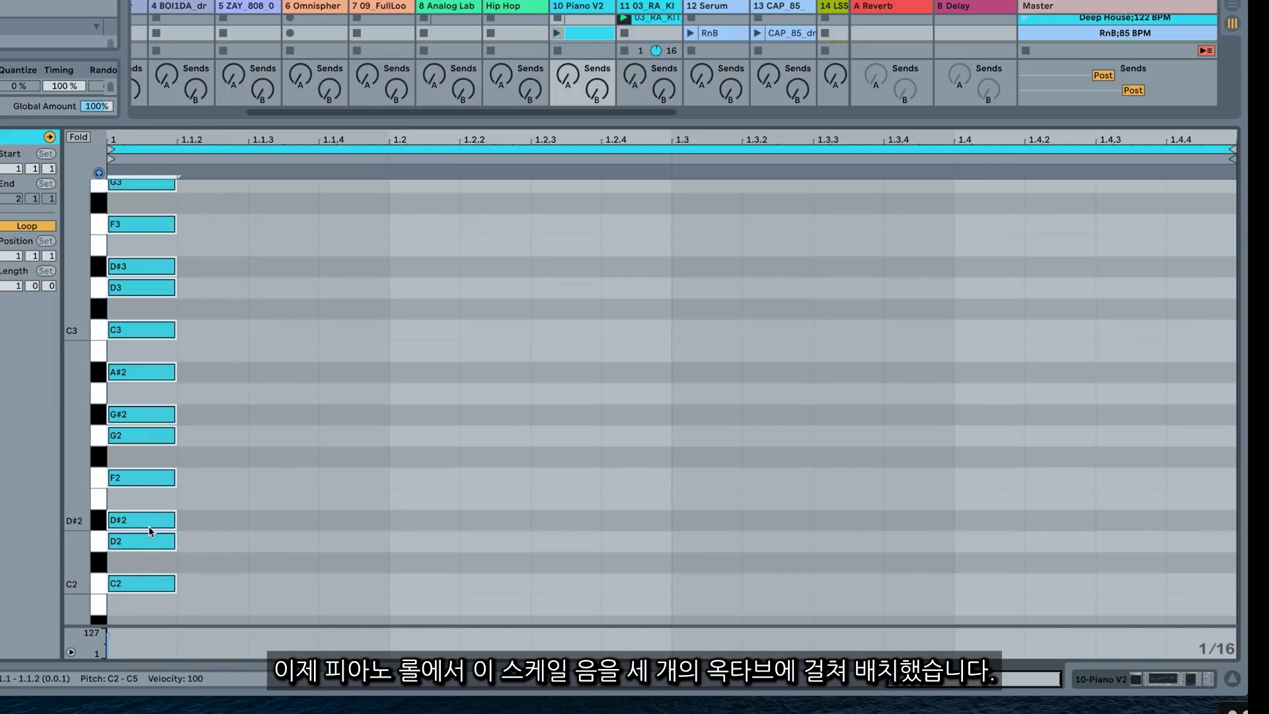
Shift all scale notes one sixteenth before the clip start, to -1.4.4, and fold the piano roll to the scale's notes
scroll(259, 391, "up", 5)
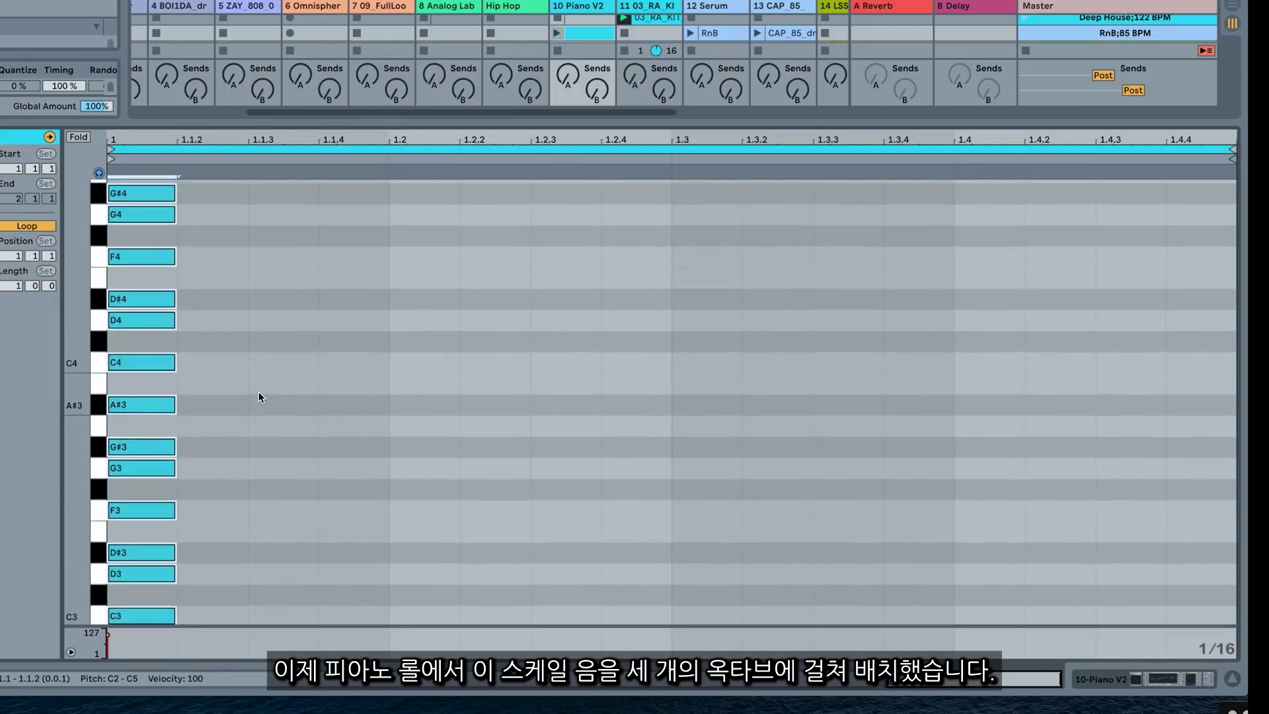
scroll(259, 392, "down", 3)
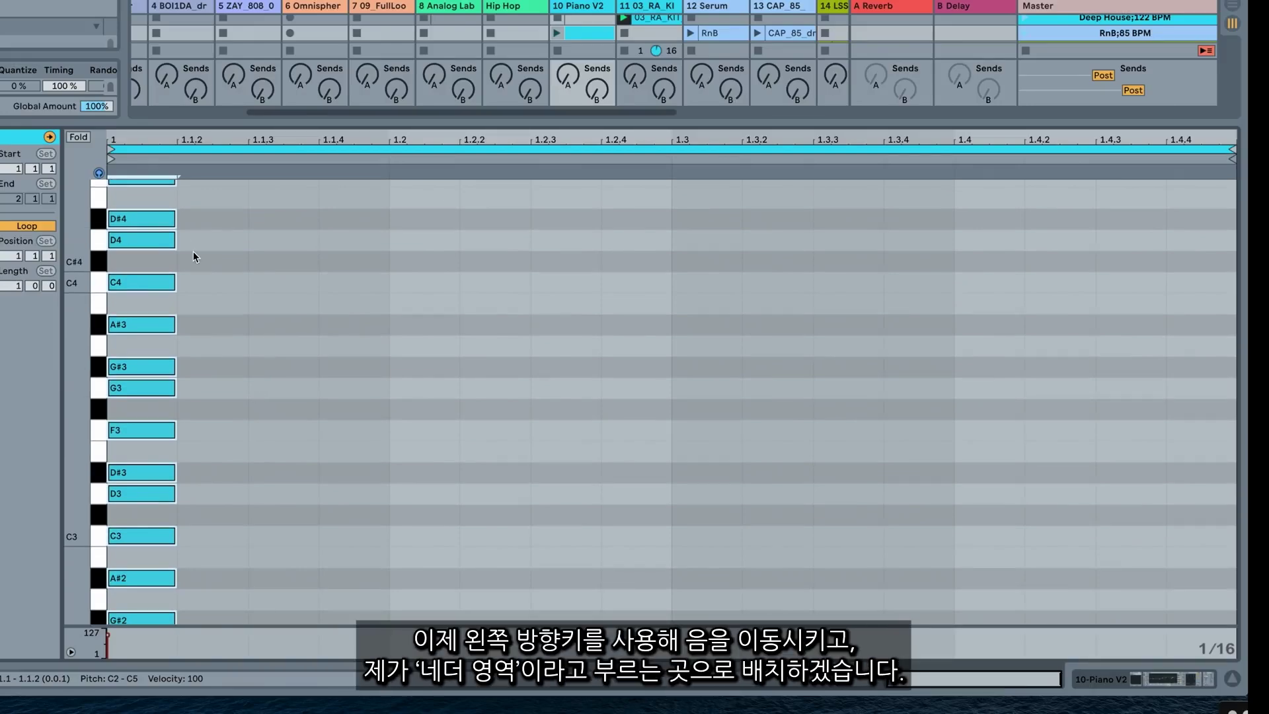
key("Left")
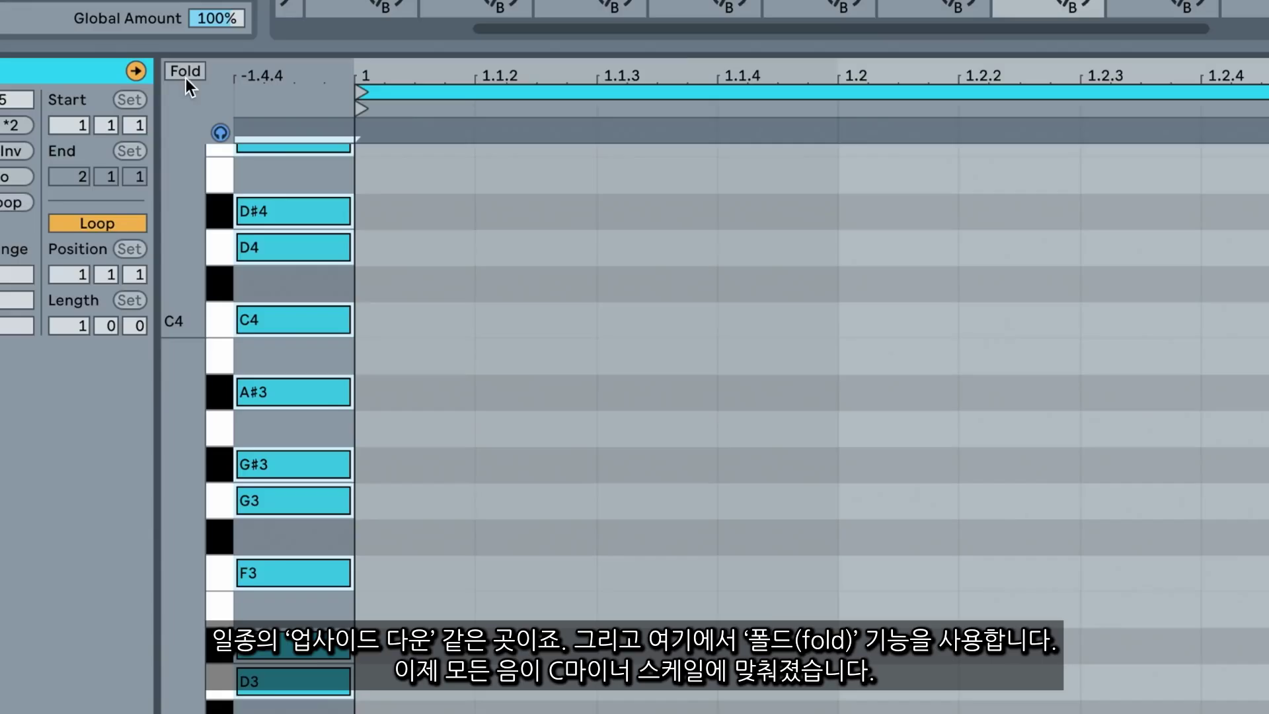
left_click(187, 73)
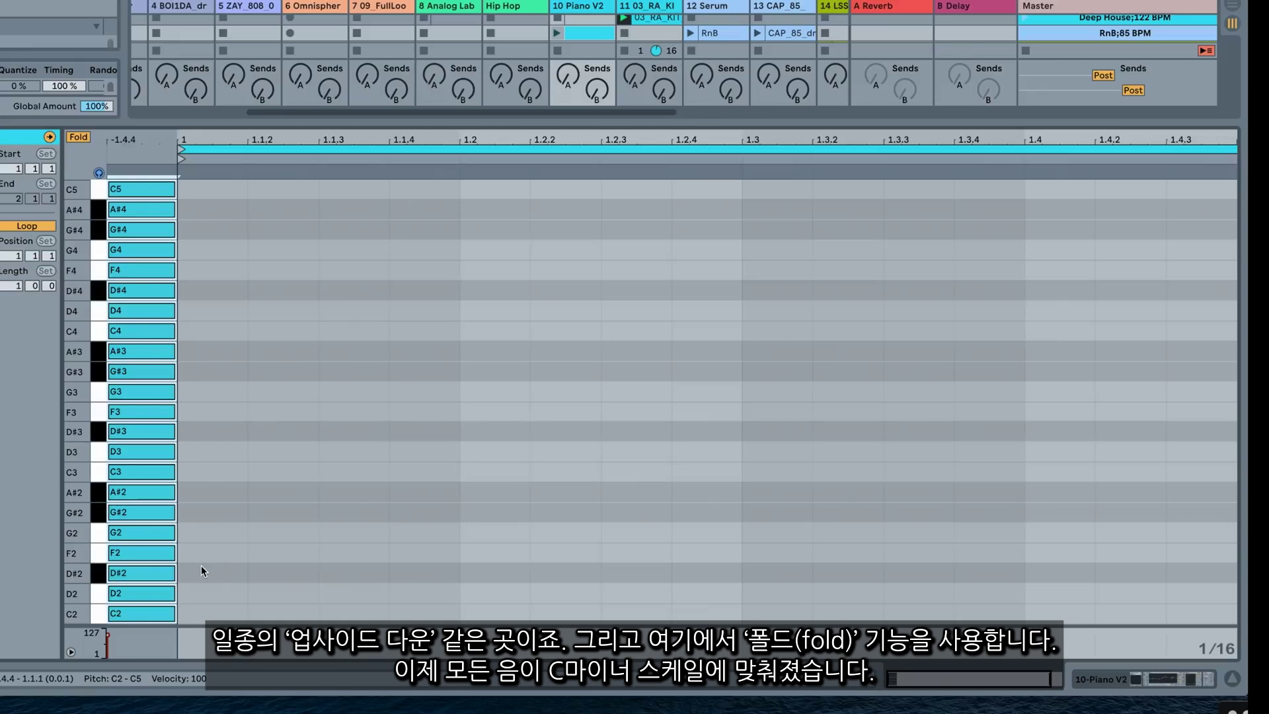
Place a sixteenth note on each scale degree from C2 to D3 at the clip start, and delete these notes
double_click(182, 615)
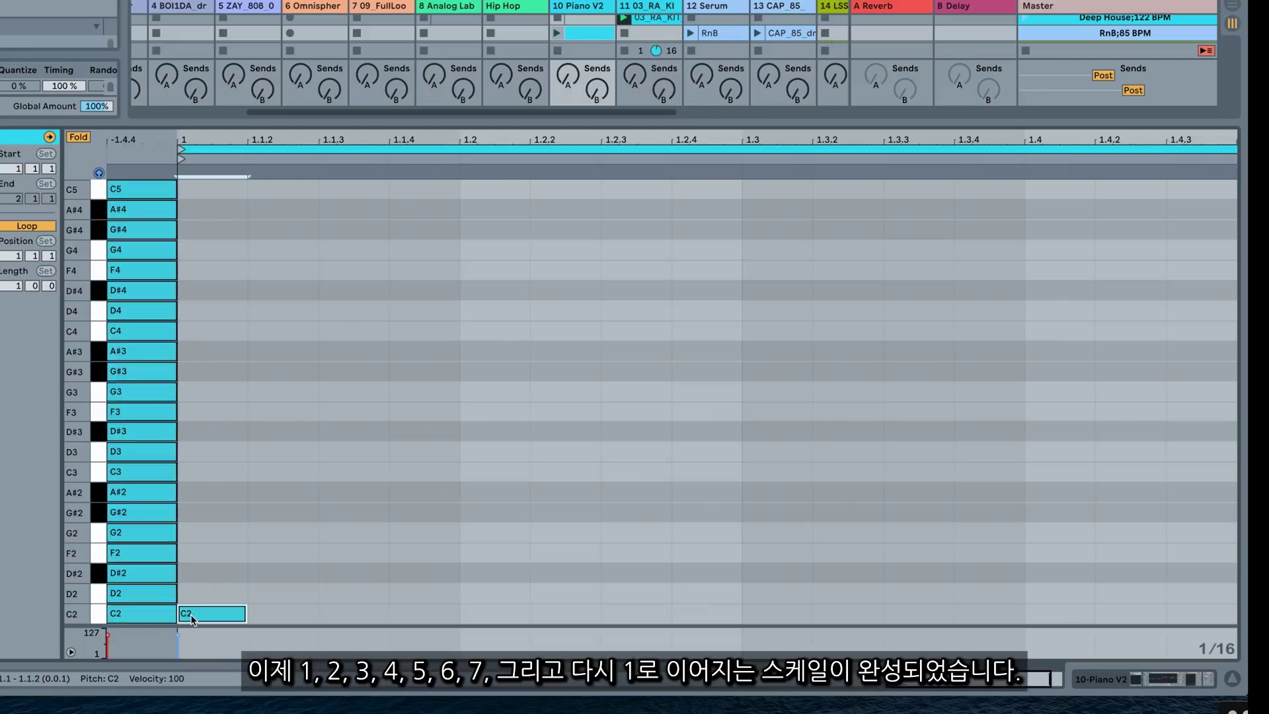
double_click(196, 594)
double_click(197, 570)
double_click(200, 552)
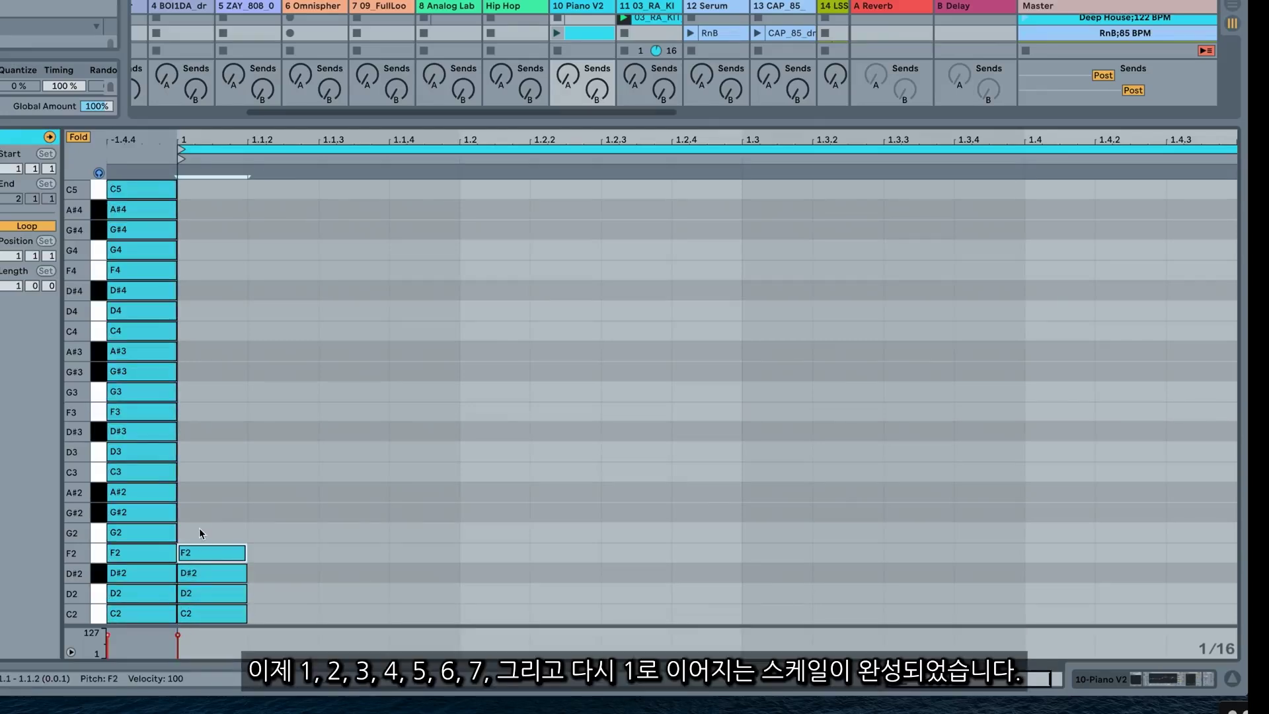
double_click(200, 533)
double_click(198, 513)
double_click(197, 490)
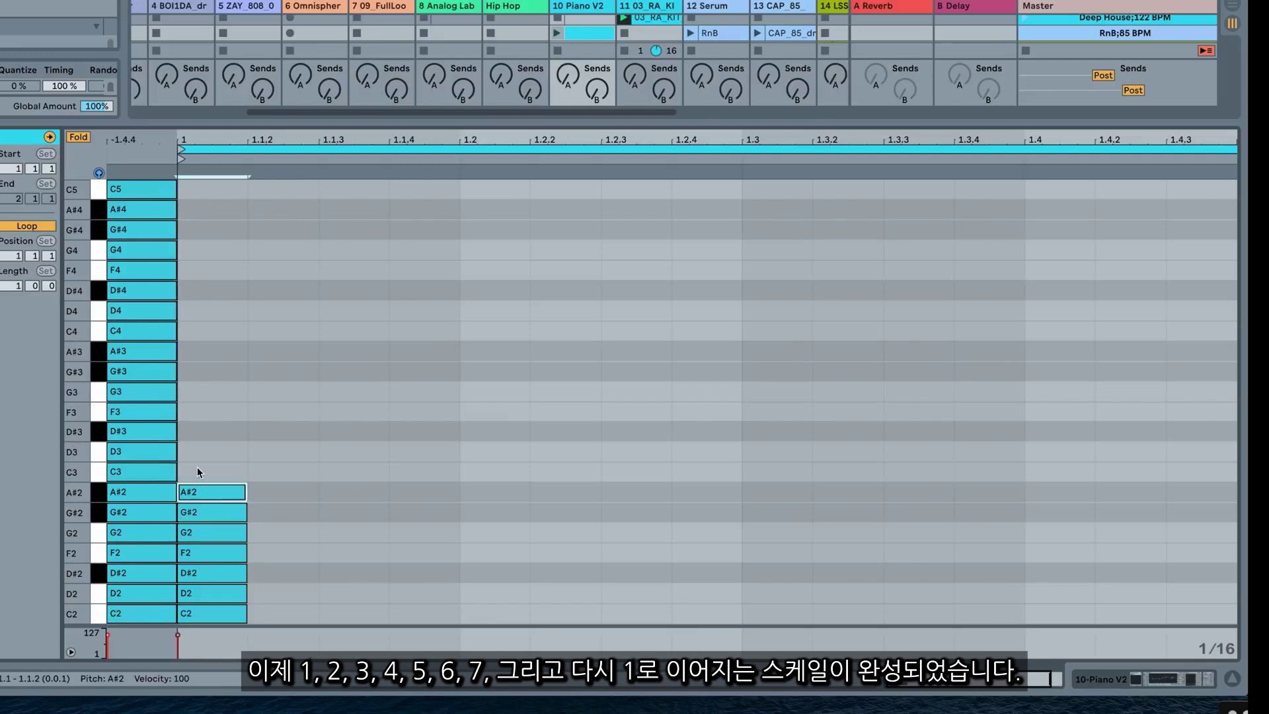
double_click(196, 471)
double_click(196, 451)
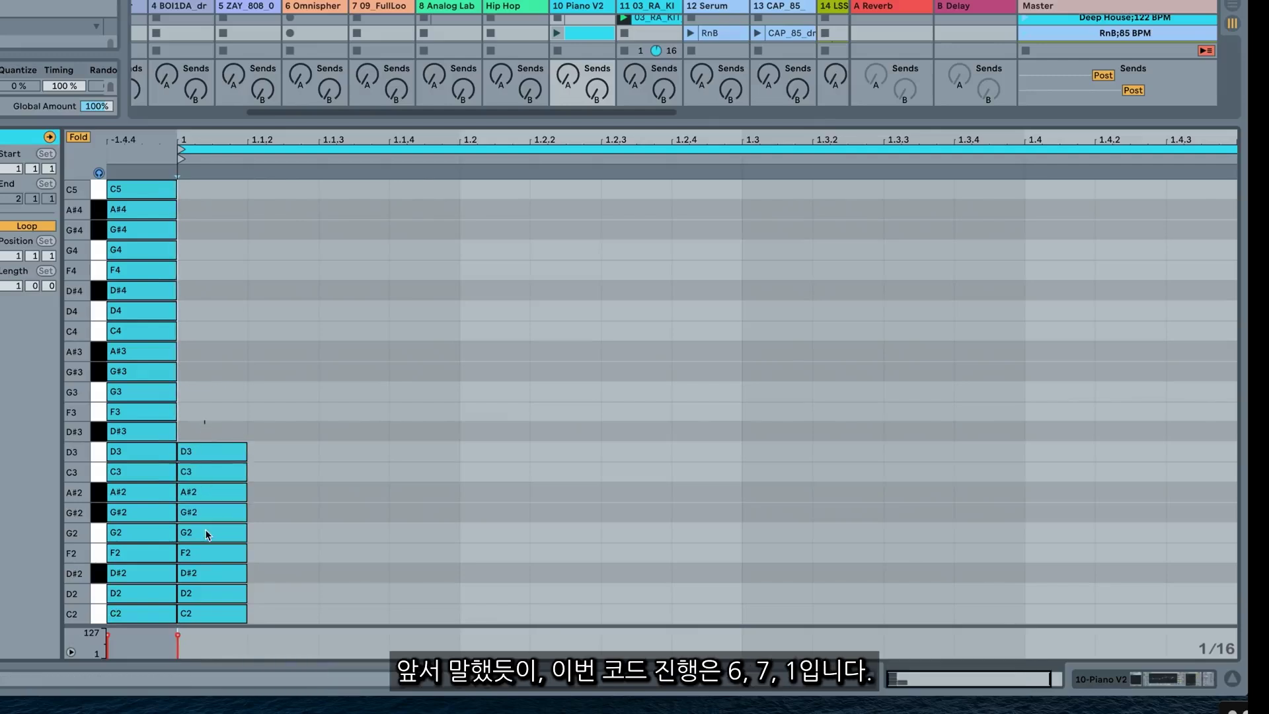
key("ctrl+a")
key("Delete")
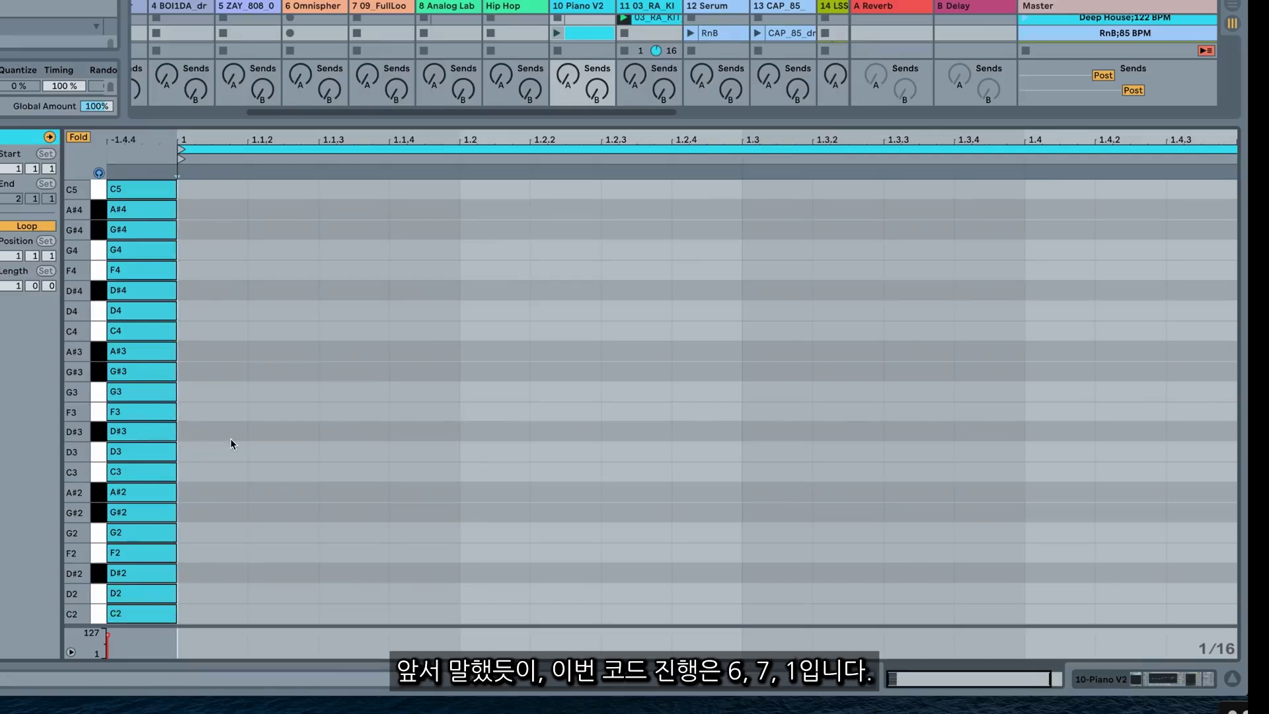
Build a sixth-degree chord of G#2, C3 and D#3 at the clip start and play the clip
double_click(190, 470)
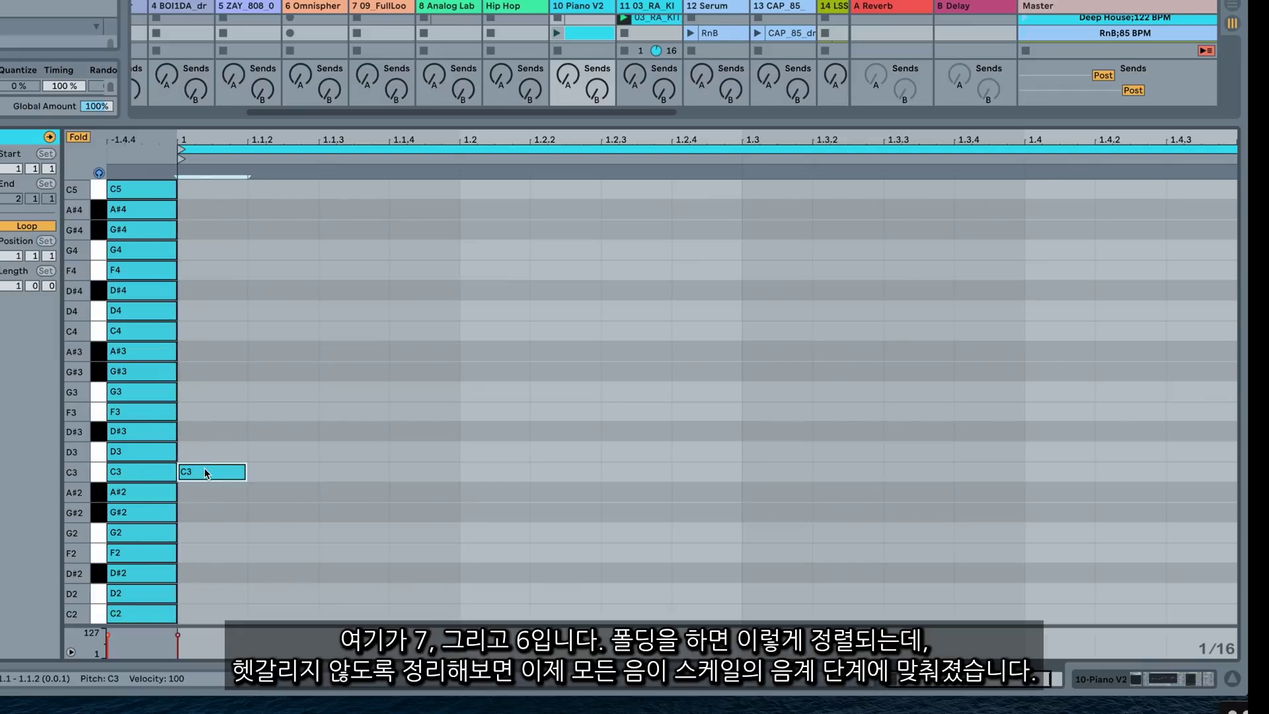
left_click_drag(205, 471, 204, 522)
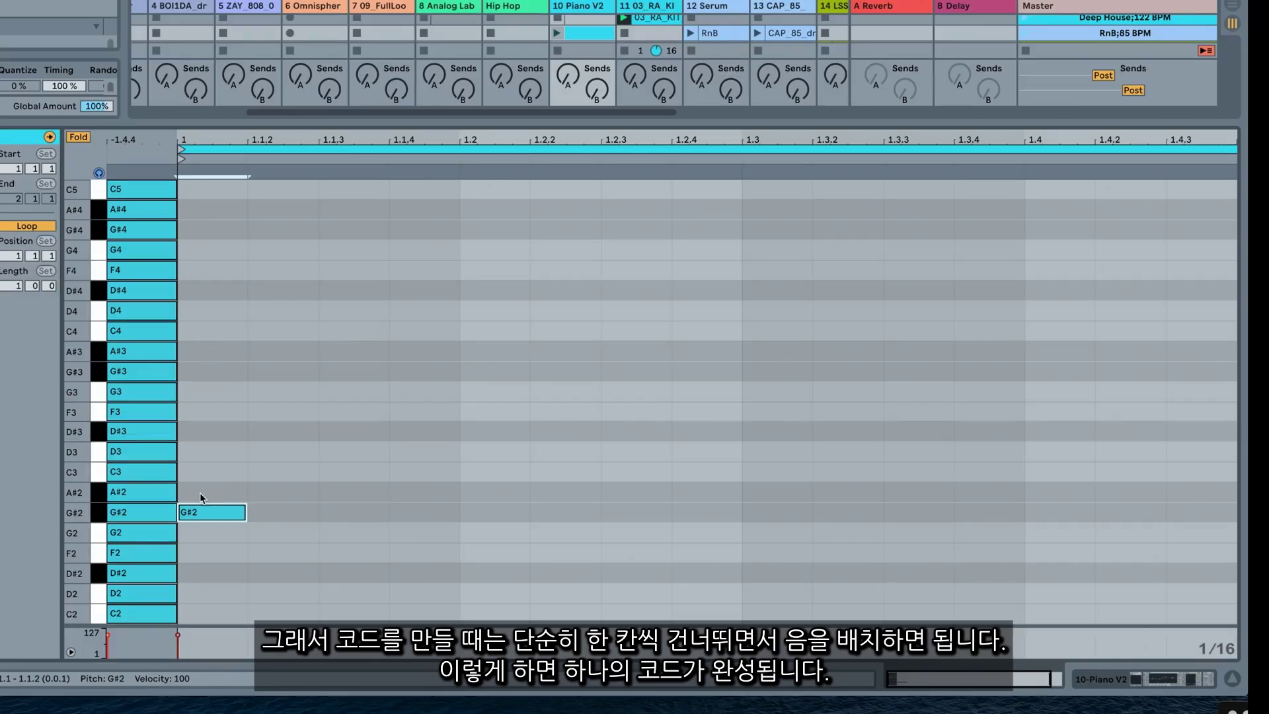
double_click(201, 431)
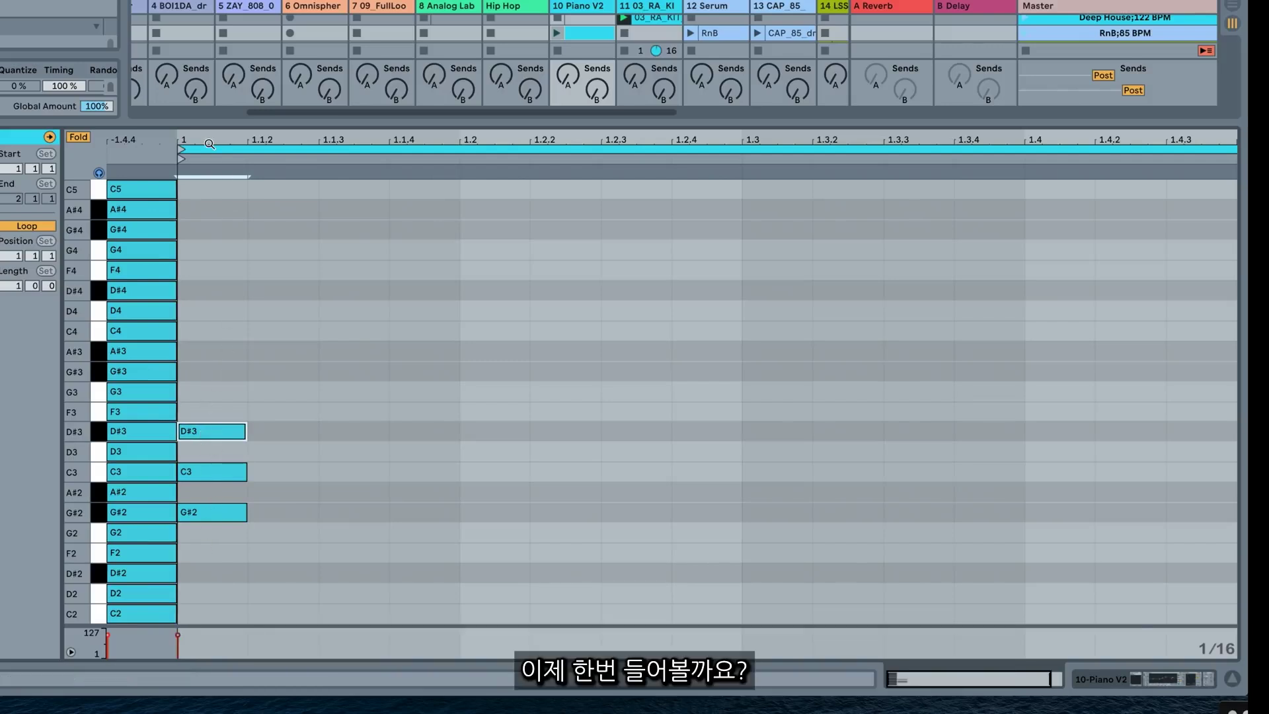
left_click(559, 32)
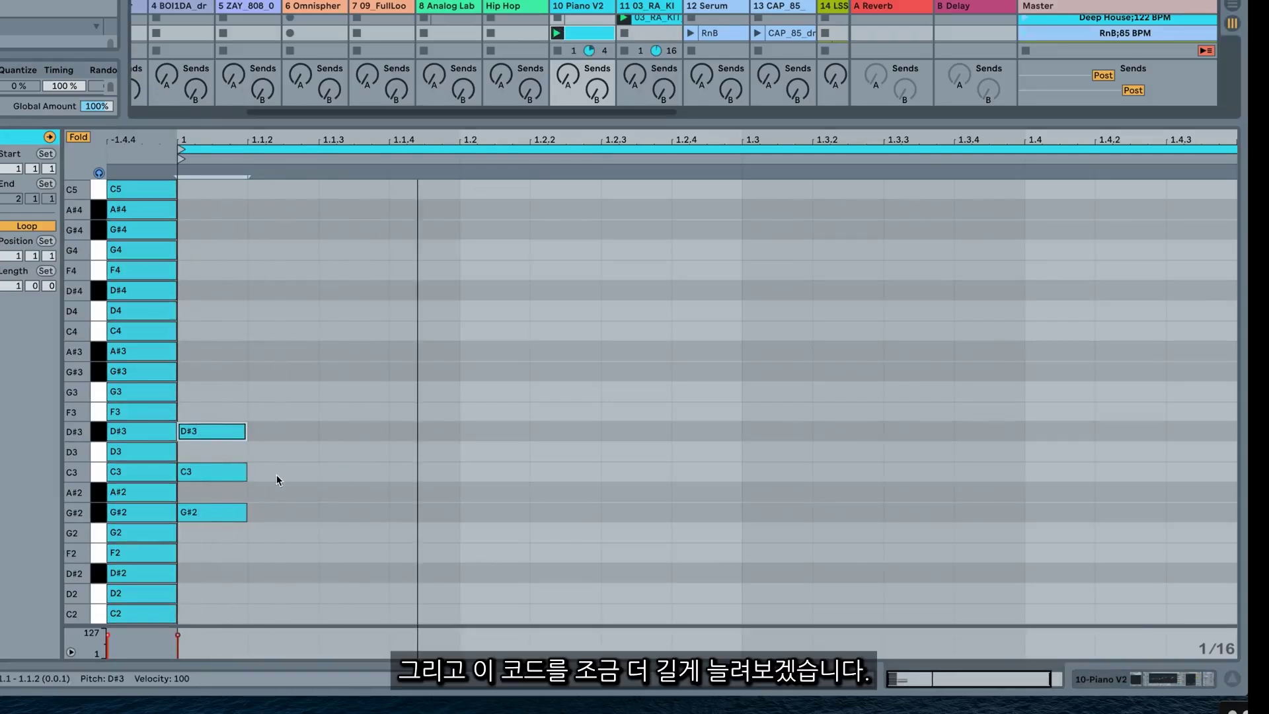
Lengthen the G#2, C3 and D#3 chord to three sixteenths and set the clip's loop length to 4 bars
left_click_drag(244, 415, 207, 592)
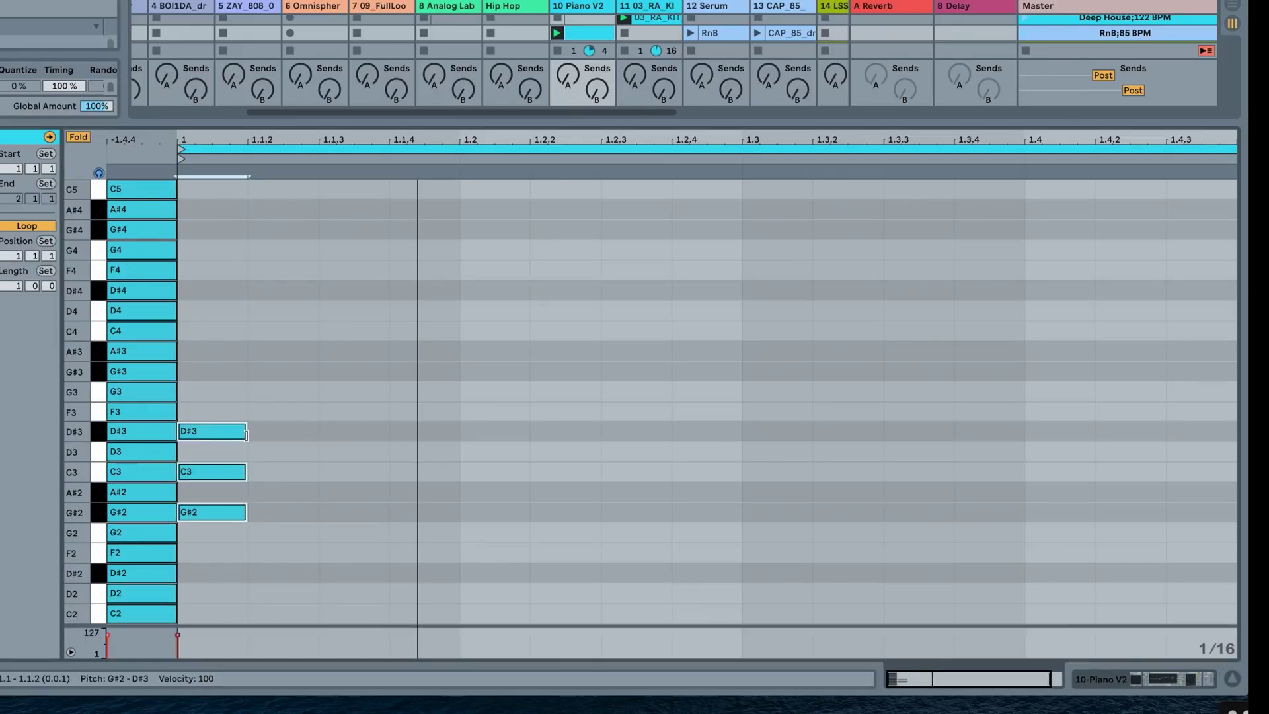
left_click_drag(245, 435, 404, 436)
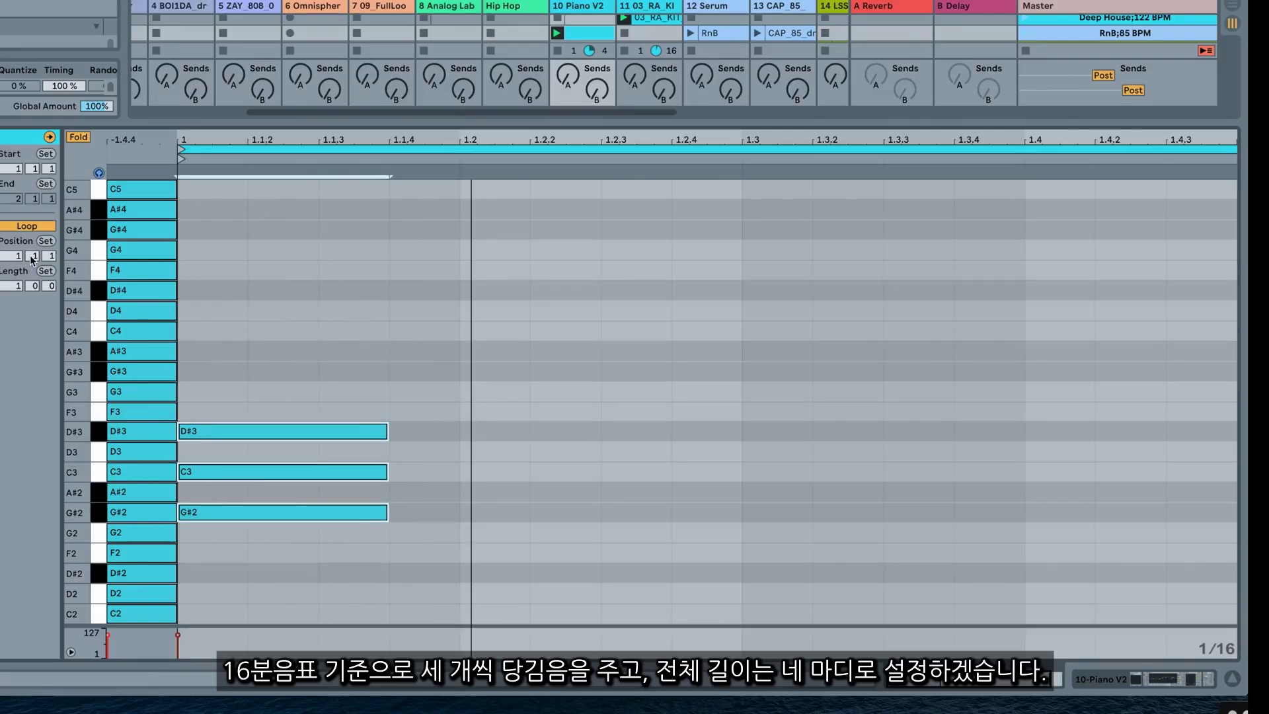
left_click(13, 288)
type("4")
key("Return")
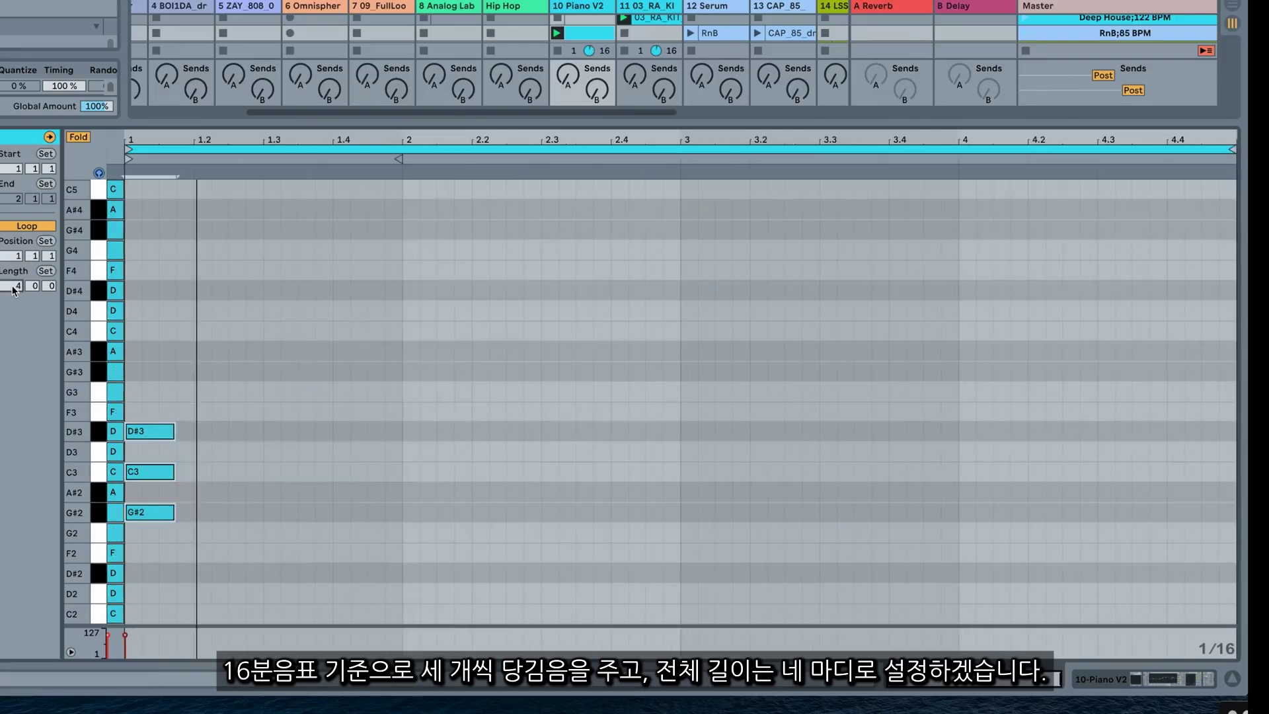
Copy the chord to 1.1.4 as A#2, D3 and F3, and to 1.2.3 as C3, D#3 and G3
left_click_drag(164, 400, 154, 618)
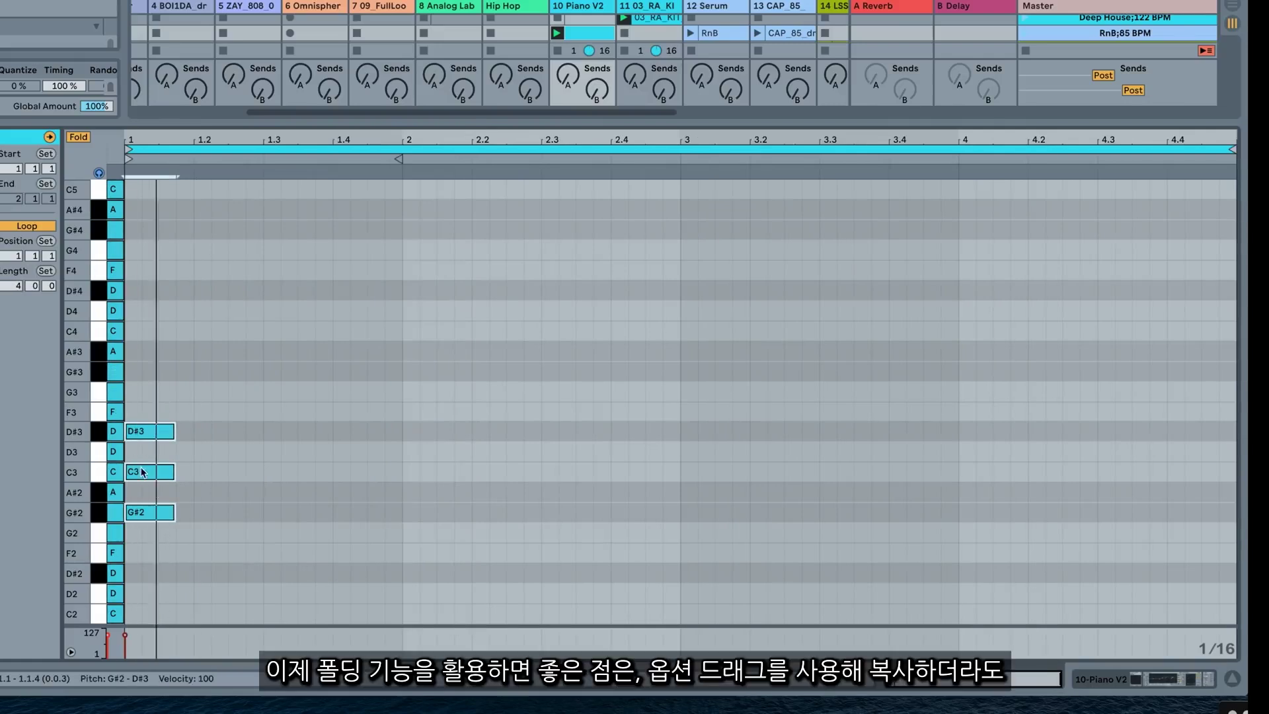
left_click(225, 500)
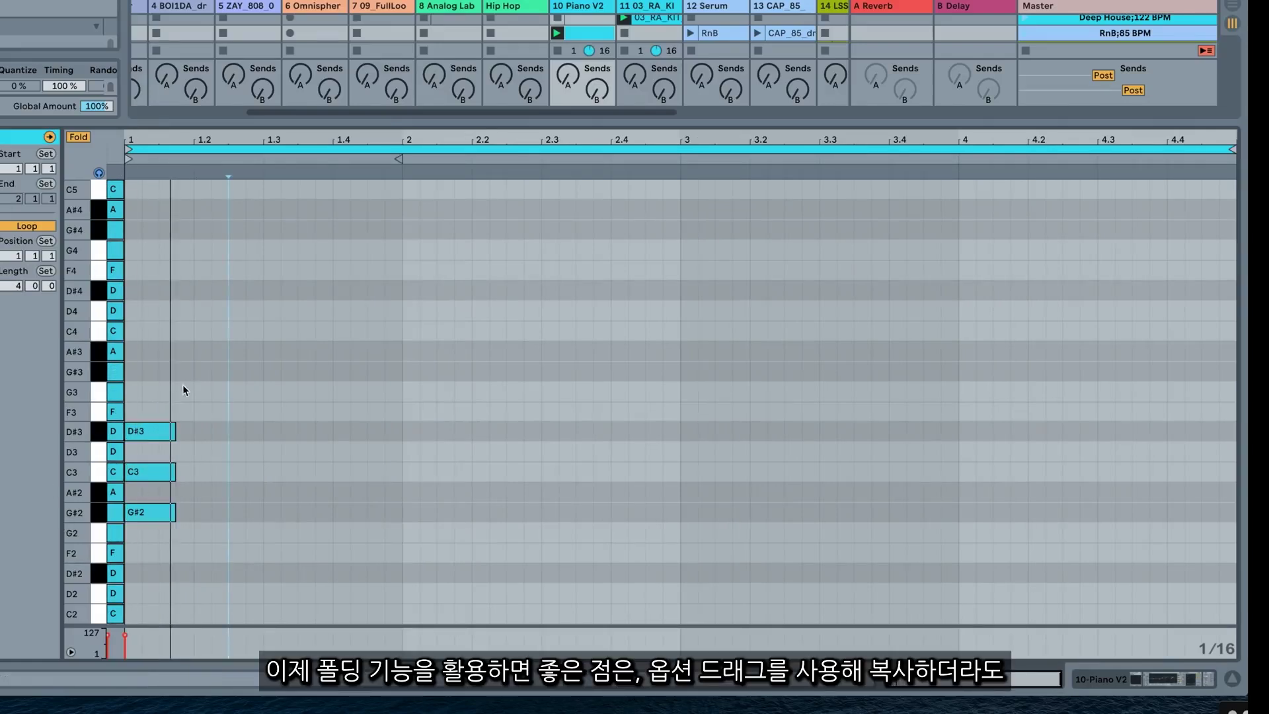
left_click_drag(152, 544, 153, 372)
left_click_drag(147, 514, 240, 421)
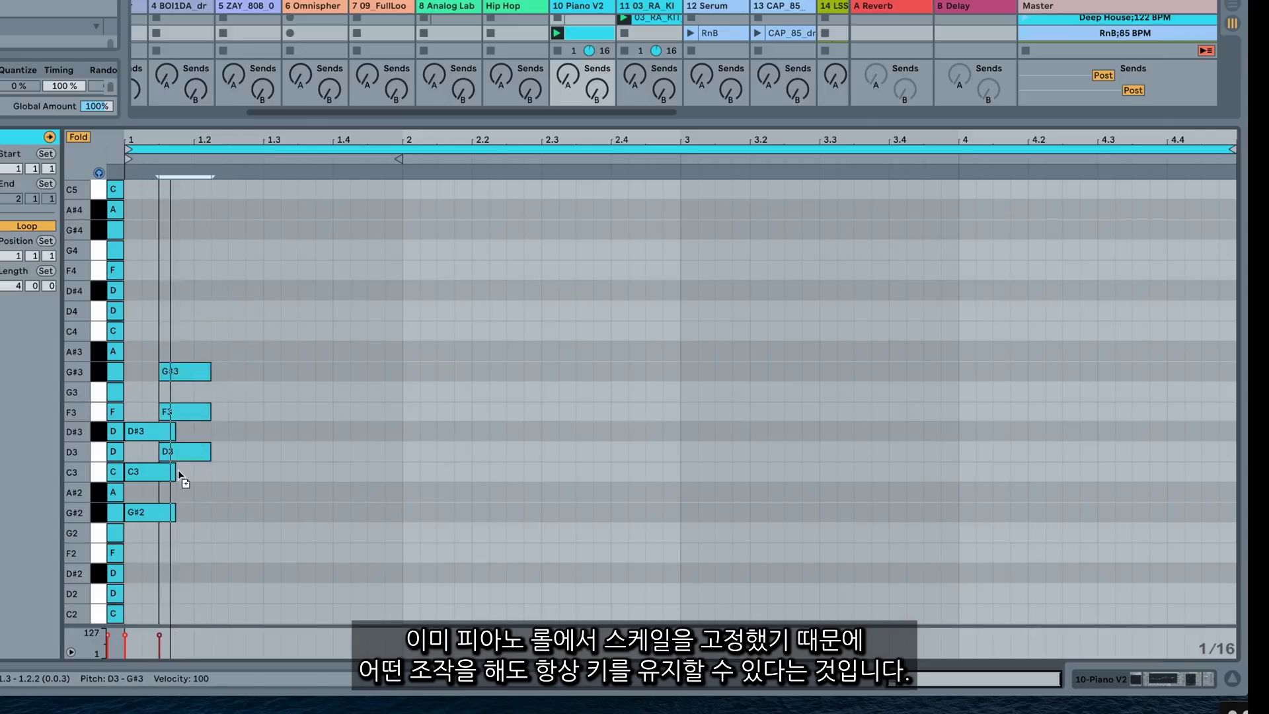
left_click_drag(179, 474, 248, 473)
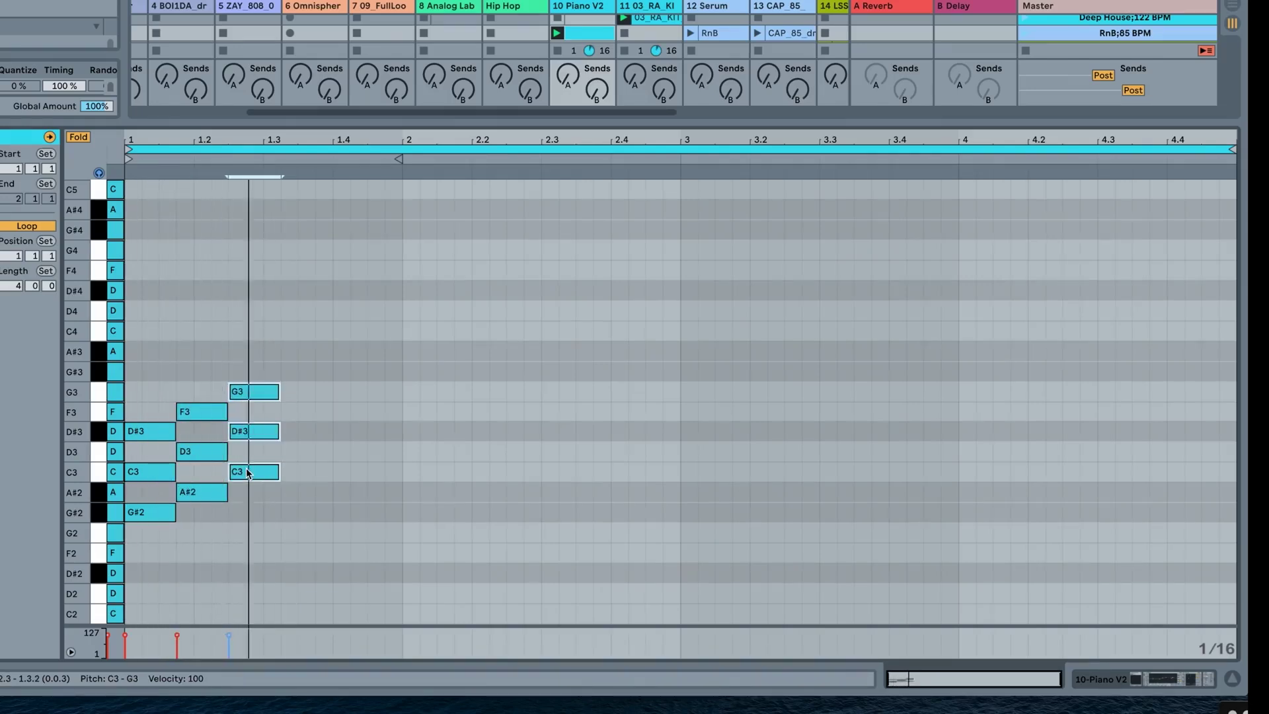
Audition the root notes of the three chords in order: G#2, A#2 and C3
left_click(167, 512)
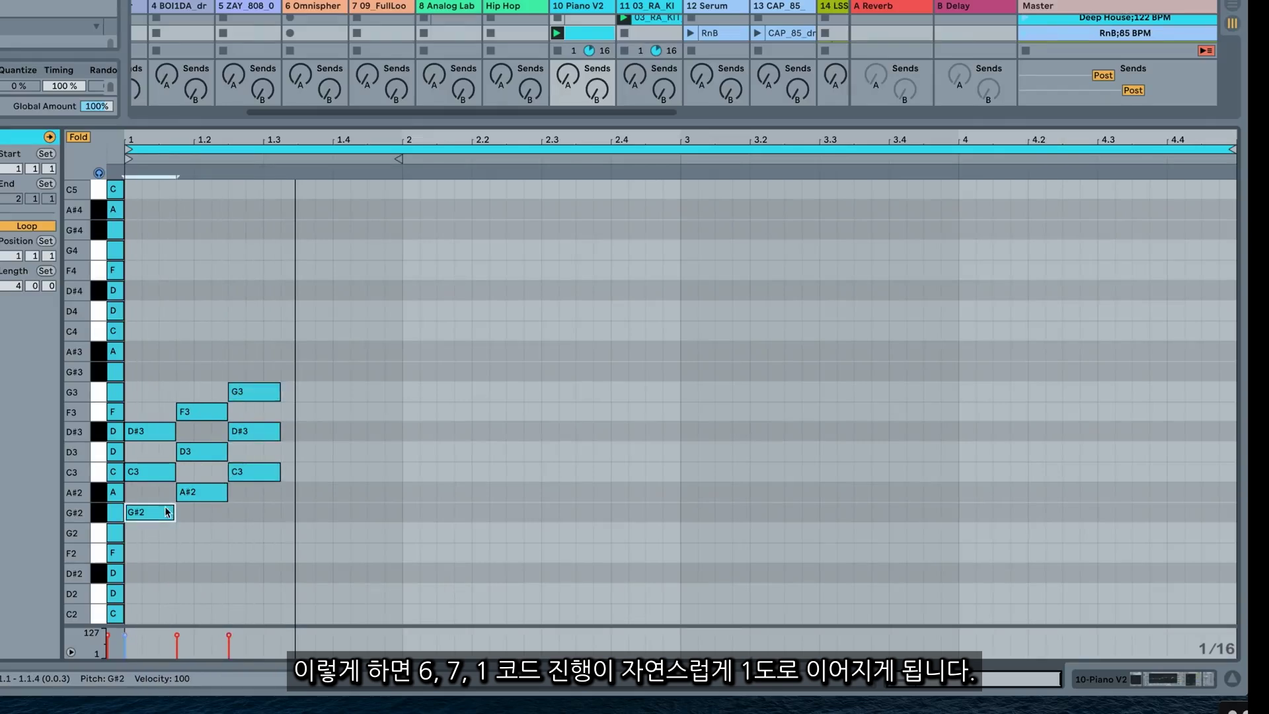
left_click(201, 492)
left_click(245, 473)
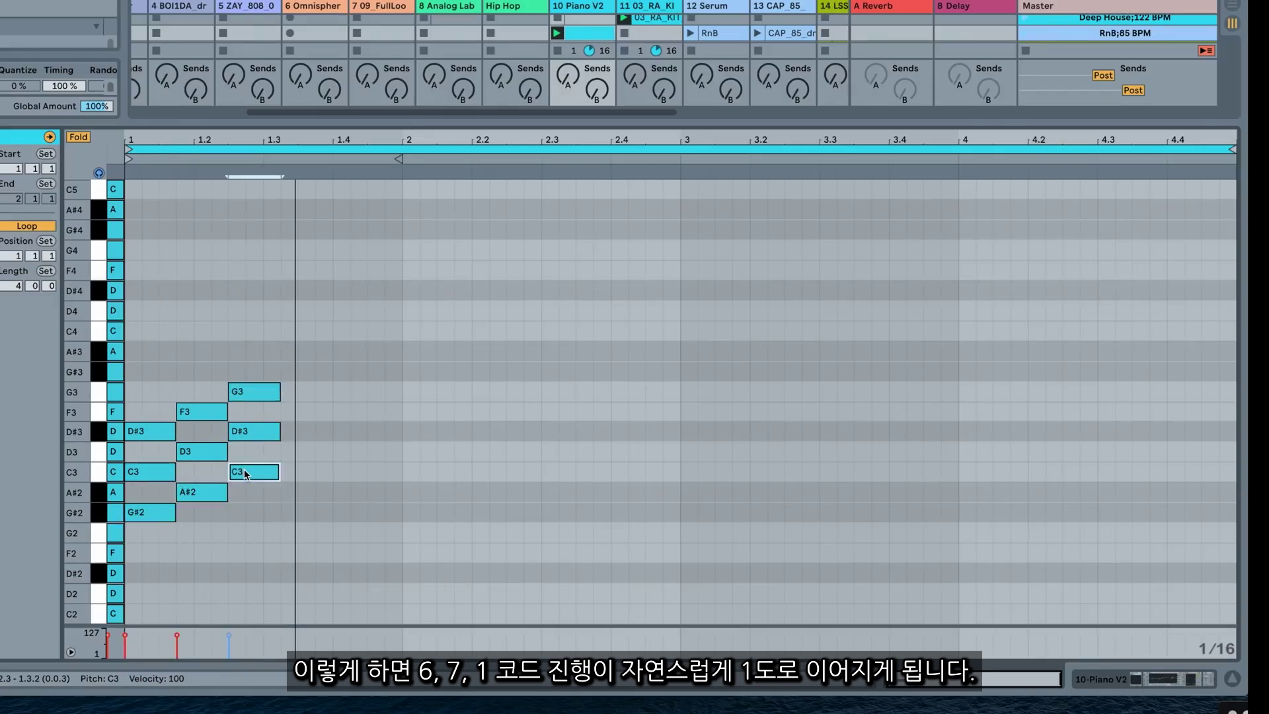
left_click(256, 491)
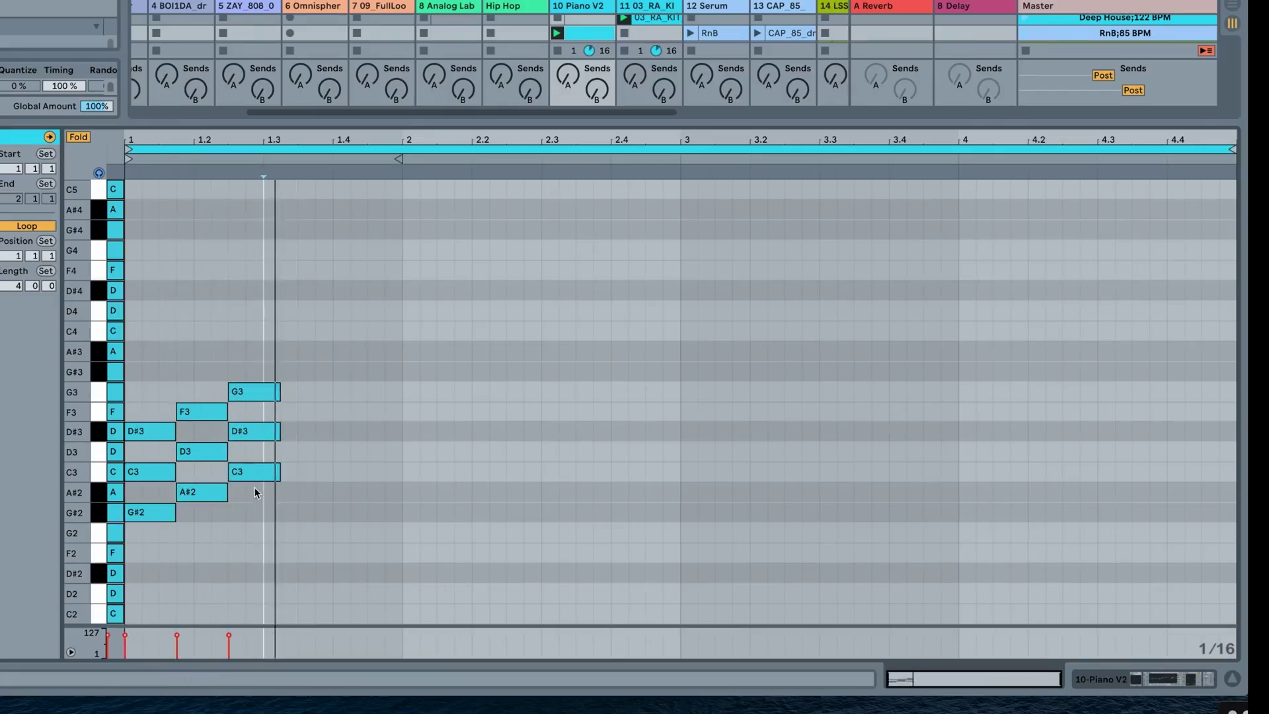
Copy the full C minor chord to 1.3.4 and 1.4.3, and shorten the copy at 1.3.4 to one sixteenth
left_click_drag(249, 474, 311, 473)
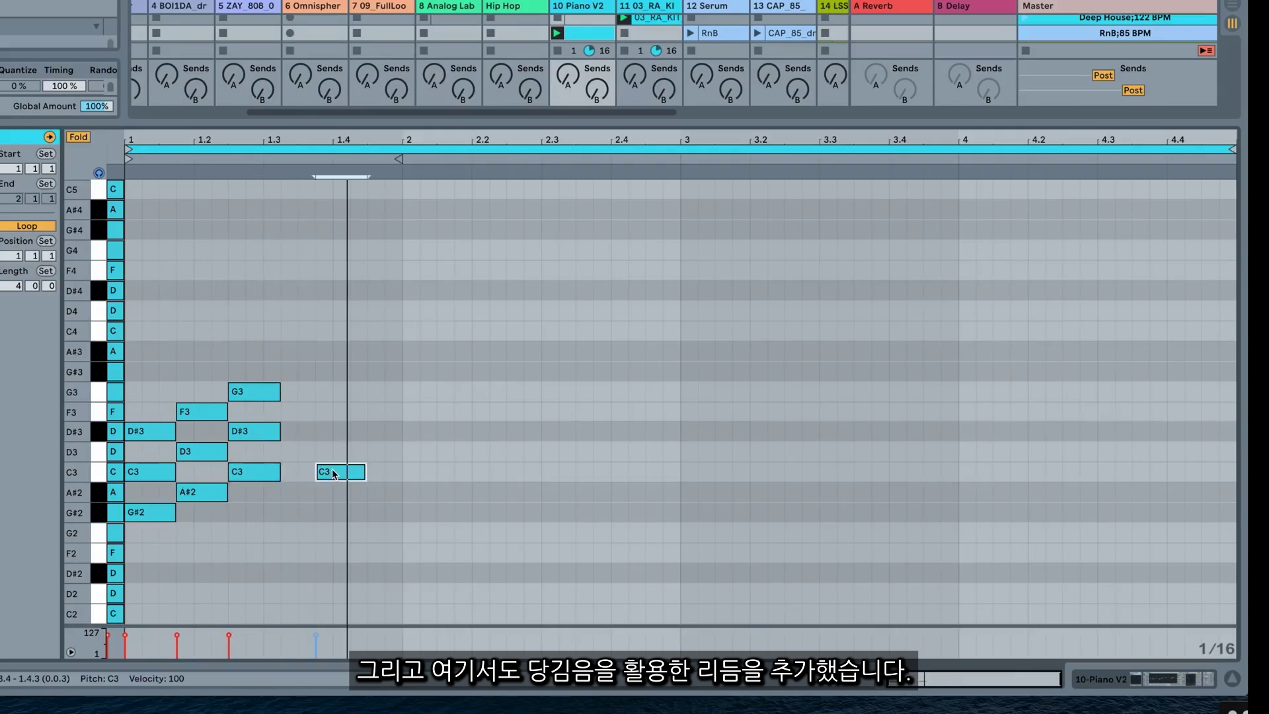
key("ctrl+z")
left_click_drag(256, 519, 263, 387)
key("ctrl+d")
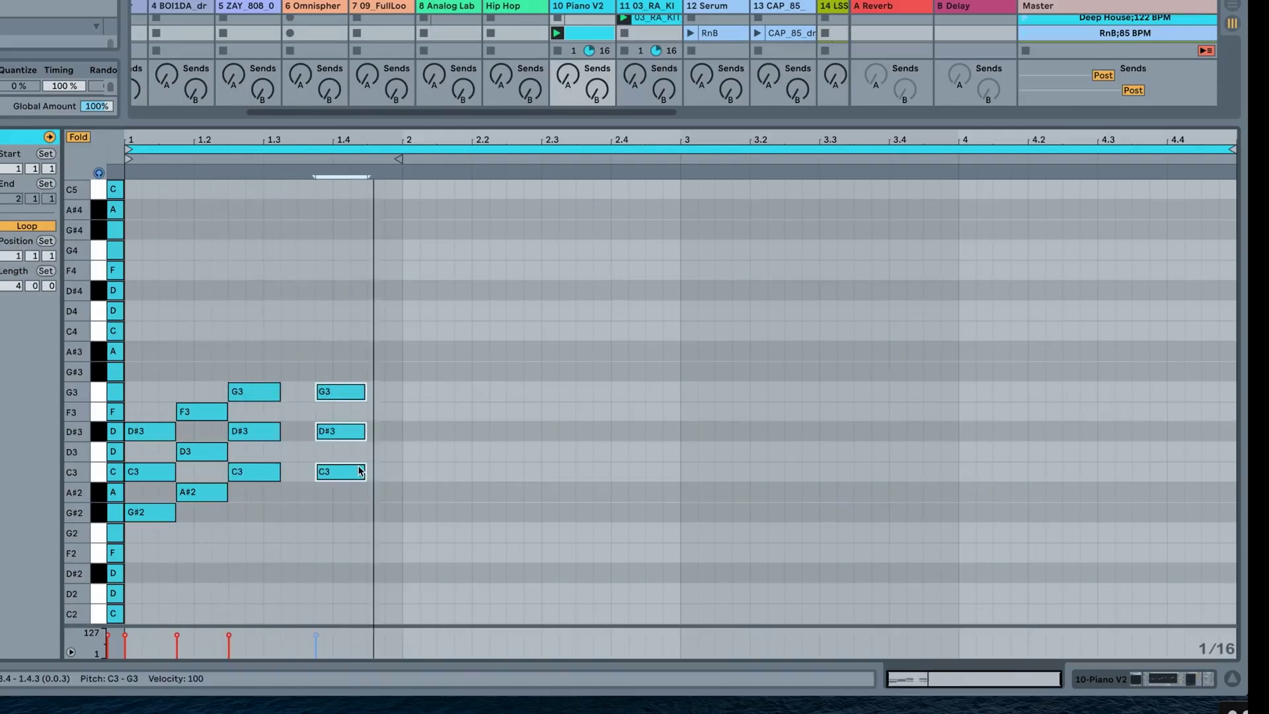
left_click_drag(357, 475, 368, 475)
key("ctrl+d")
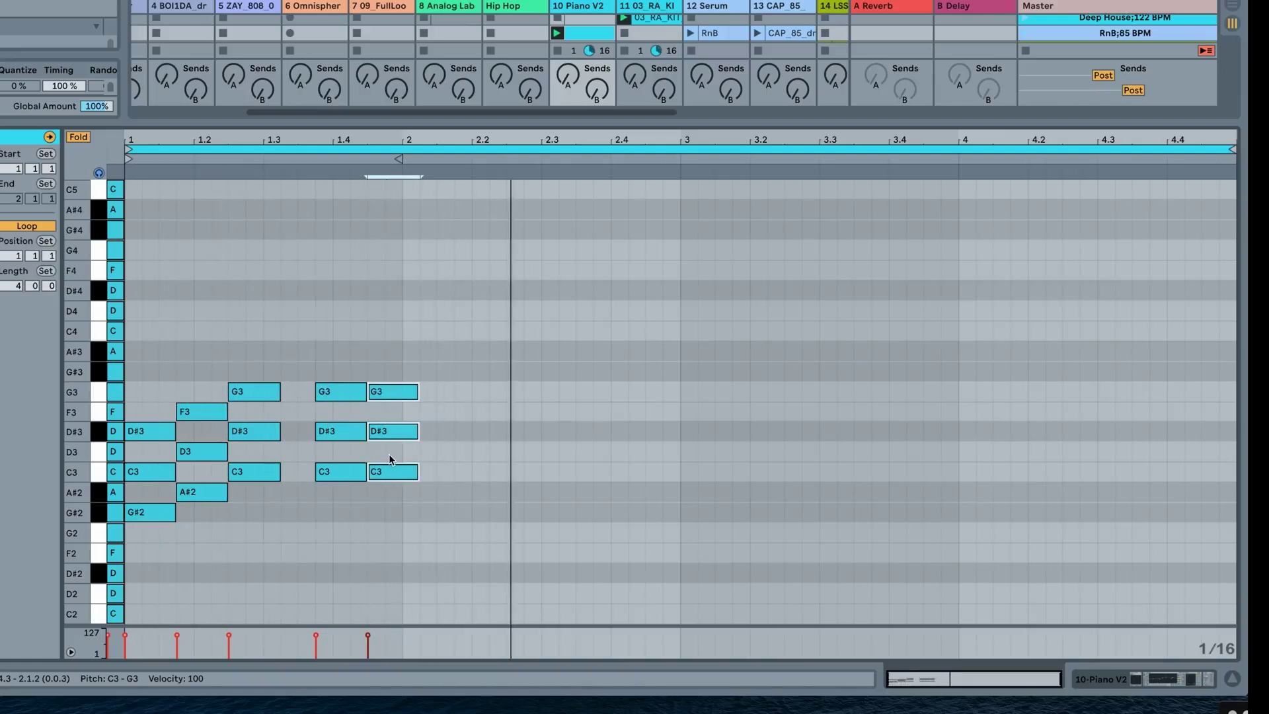
left_click_drag(309, 375, 348, 528)
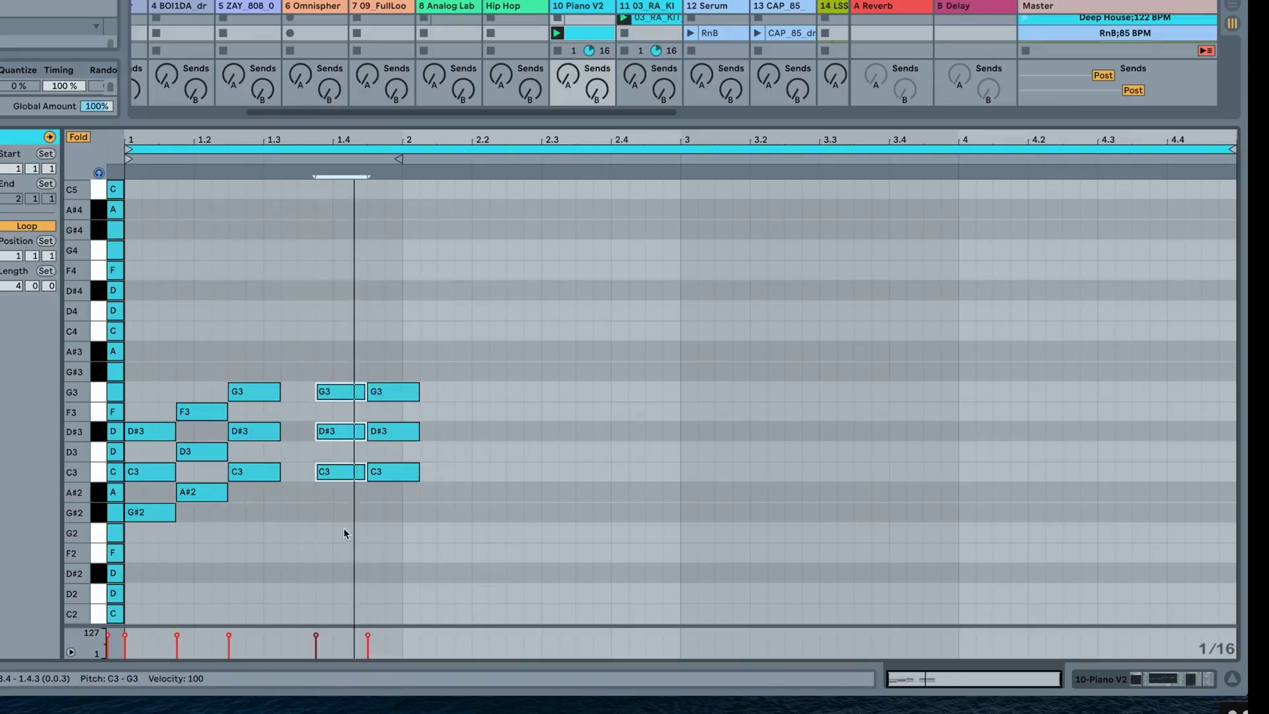
left_click_drag(365, 475, 331, 475)
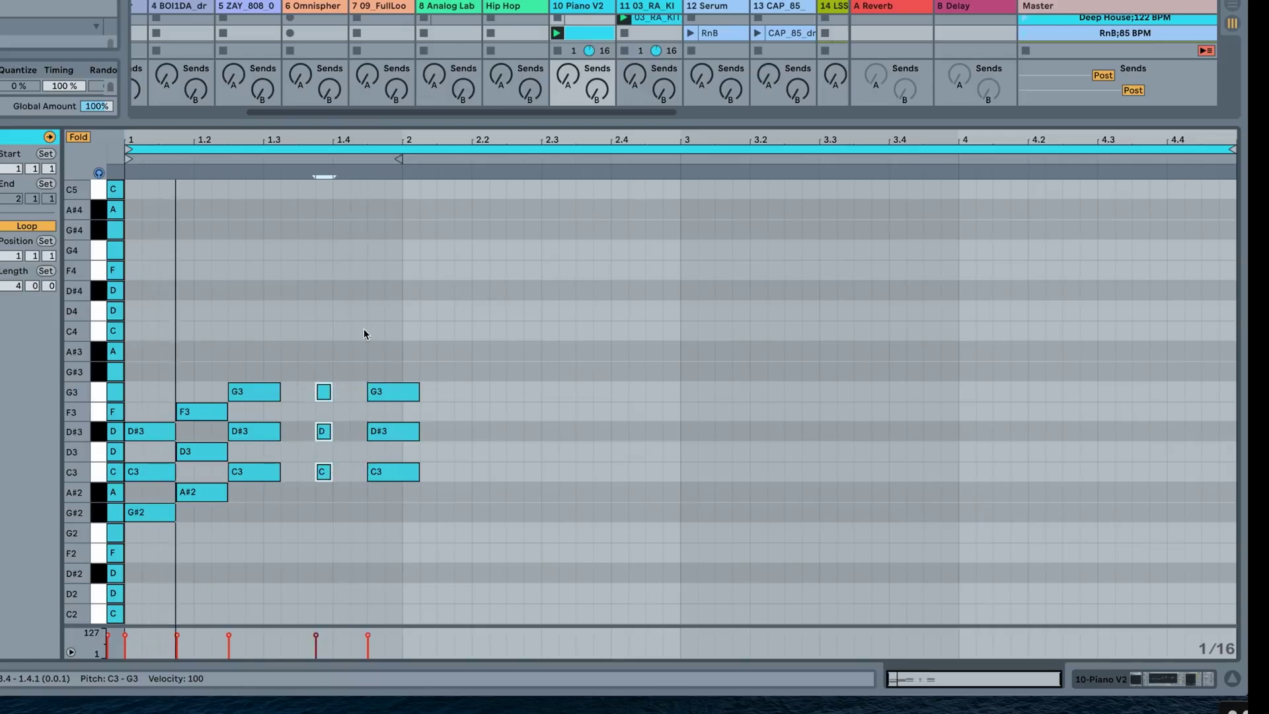
Continue the chord pattern through bar 2 with copied C3–D#3–G3 chords at 2.1.4, 2.2.3 and 2.3.4, and an A#2–D3–F3 chord at 2.4.2
left_click_drag(412, 356, 466, 470)
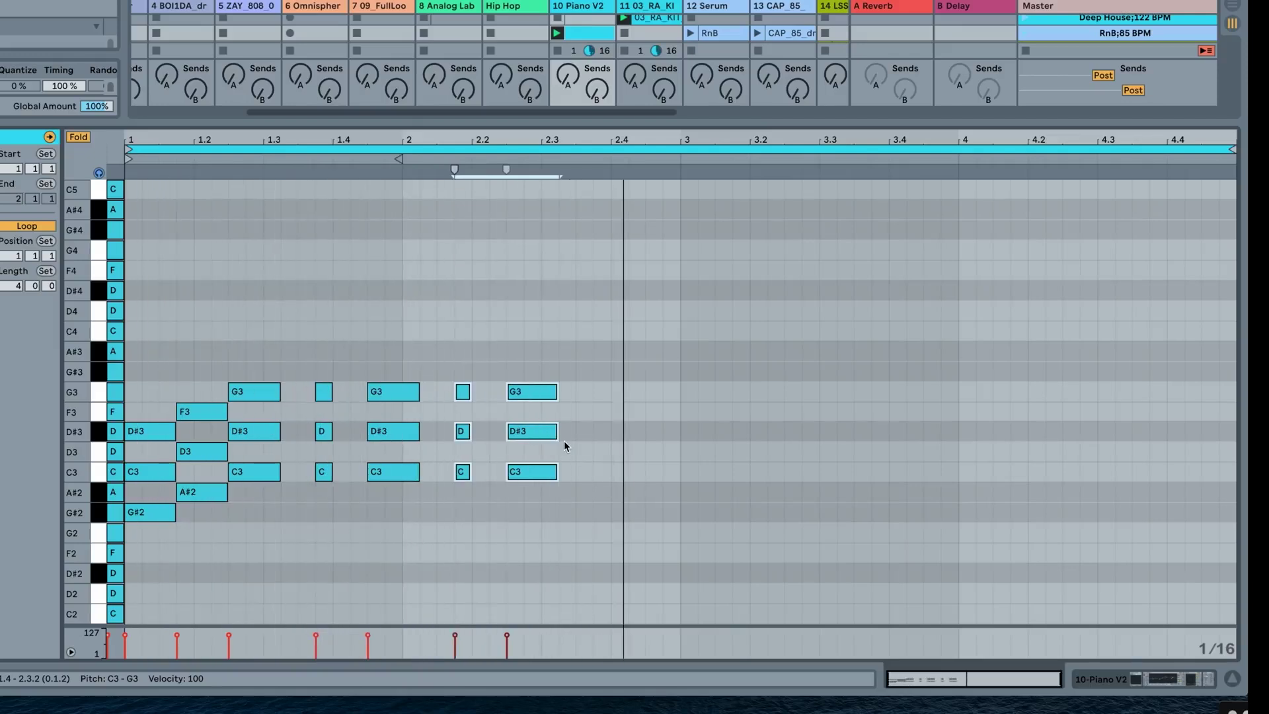
left_click(530, 355)
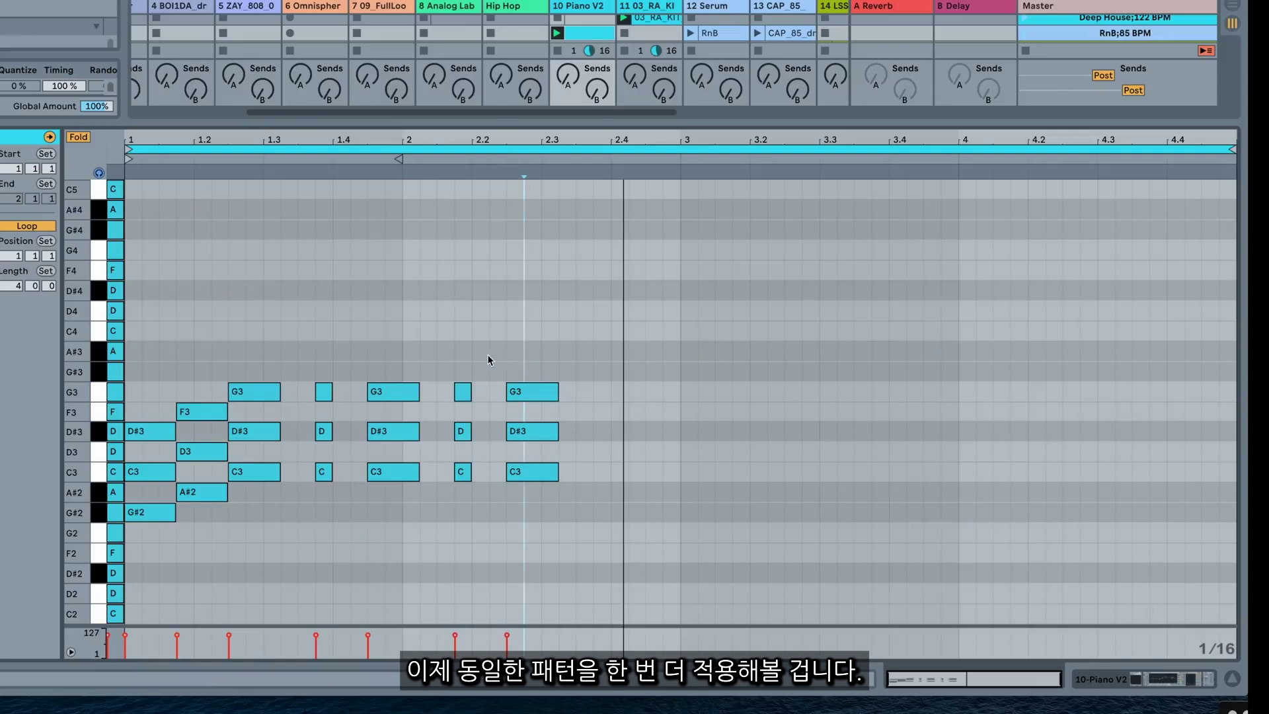
left_click_drag(486, 355, 470, 516)
left_click_drag(468, 443, 607, 443)
left_click_drag(540, 357, 652, 487)
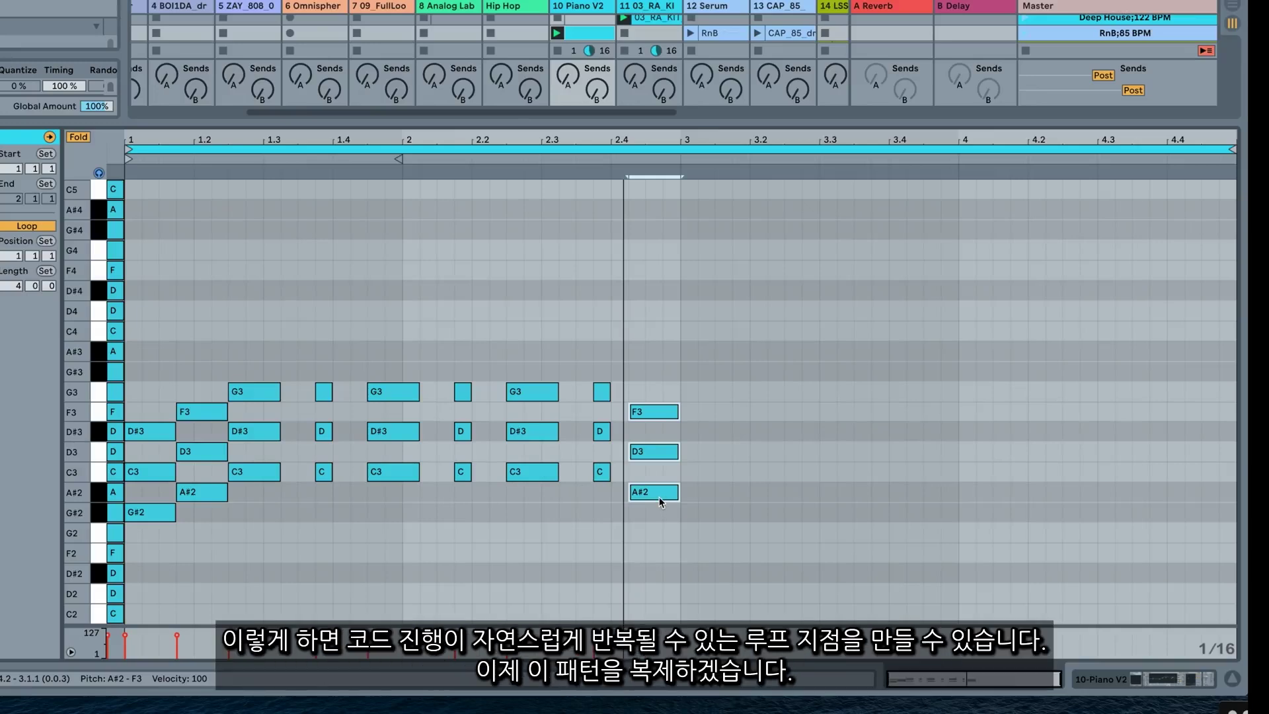
Duplicate the full two-bar chord pattern into bars 3 and 4 and check it against playback
left_click_drag(678, 335, 147, 560)
key("ctrl+d")
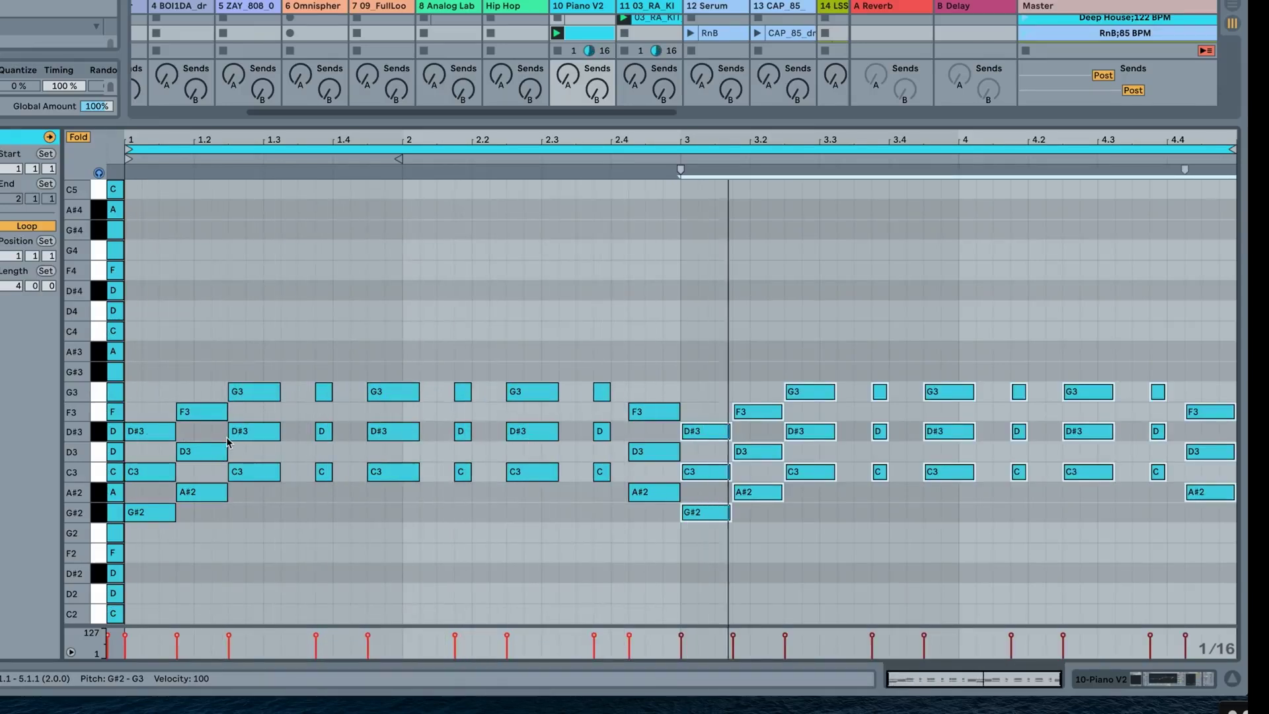
key("space")
Trim the starts of the A#2–D3–F3 chords ending bars 2 and 4 so they begin at 2.4.3 and 4.4.3
left_click_drag(649, 356, 654, 524)
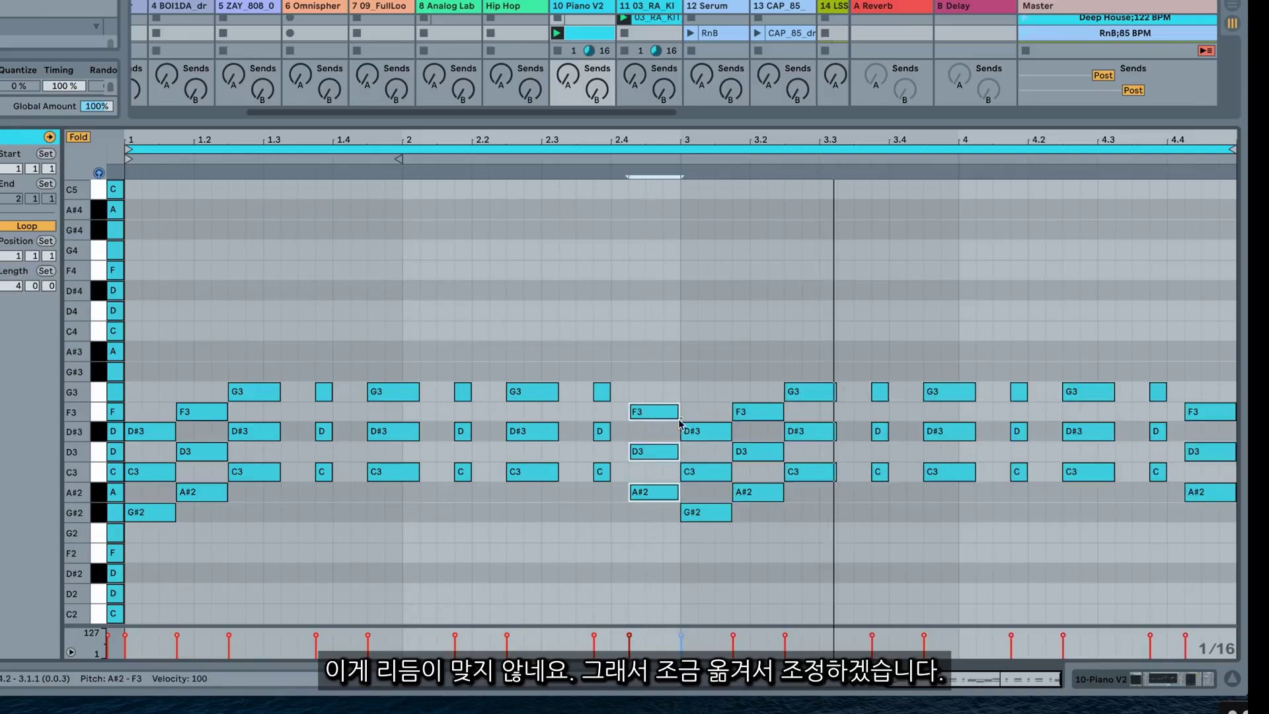
left_click_drag(665, 413, 682, 413)
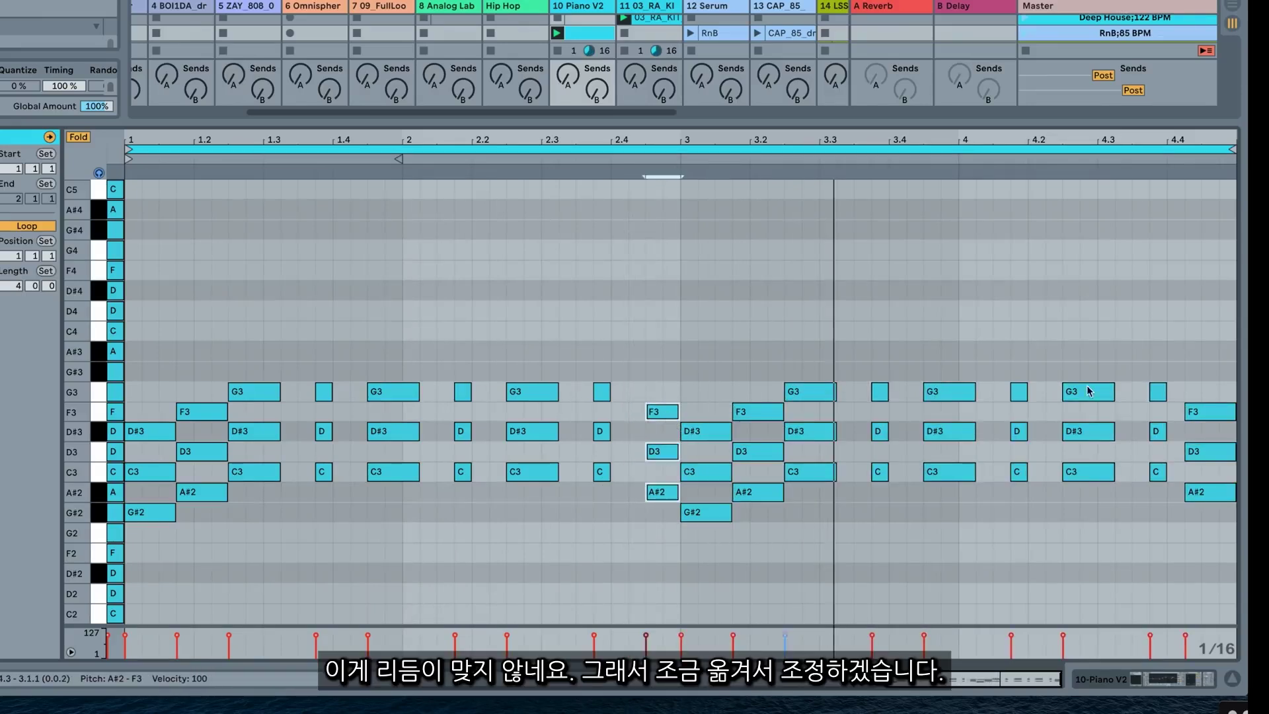
key("space")
left_click_drag(1231, 380, 1223, 503)
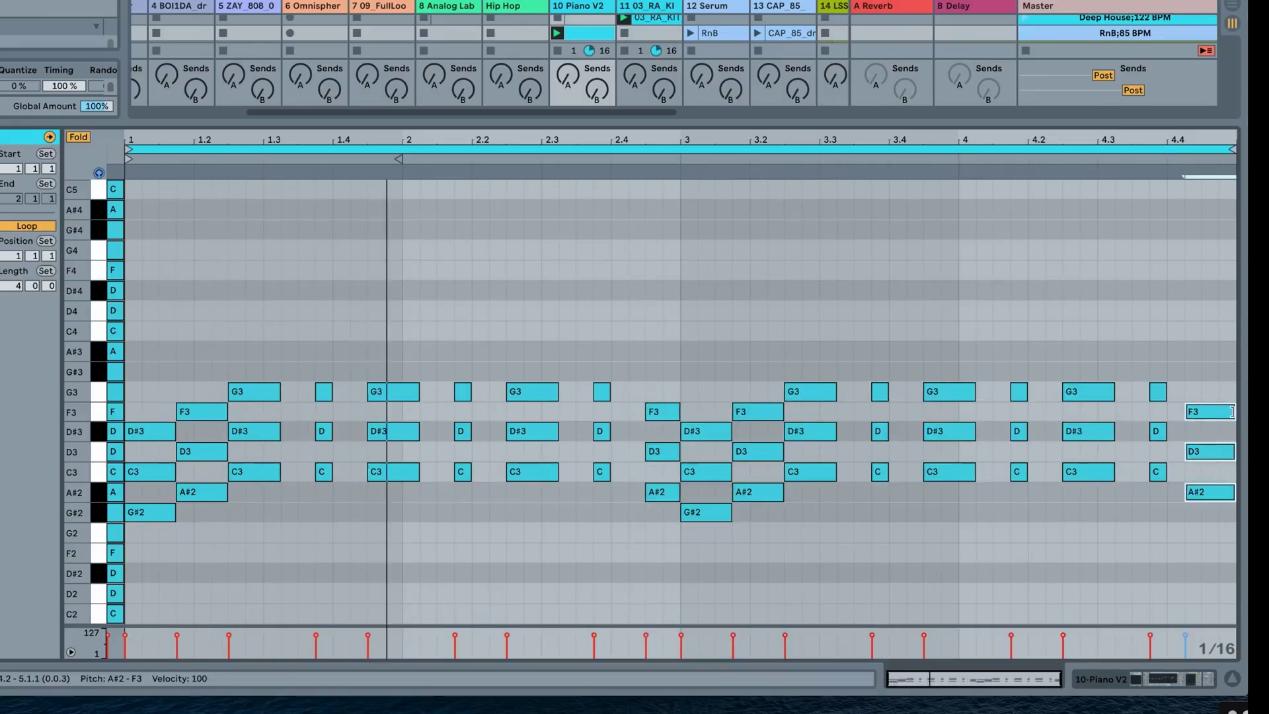
left_click_drag(1225, 412, 1242, 412)
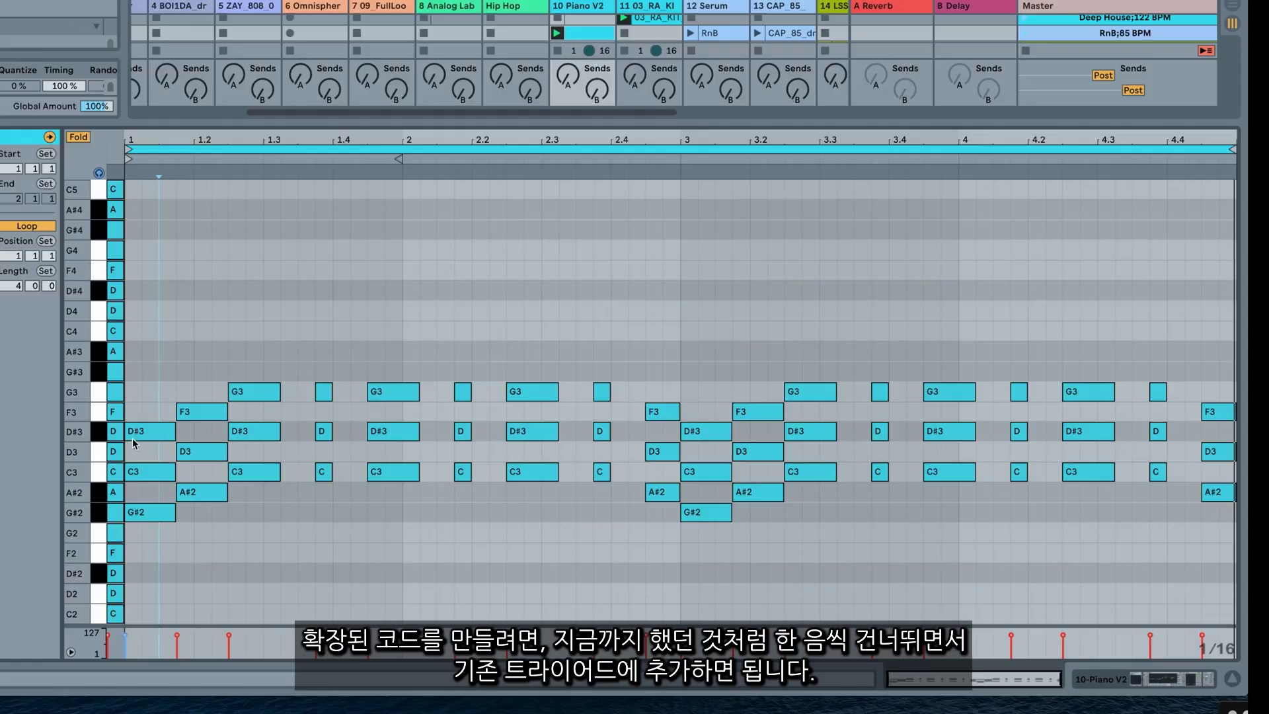
Extend the first chord to a seventh chord by copying its D#3 note up to G3, and audition it
left_click(144, 430)
left_click_drag(144, 430, 148, 395)
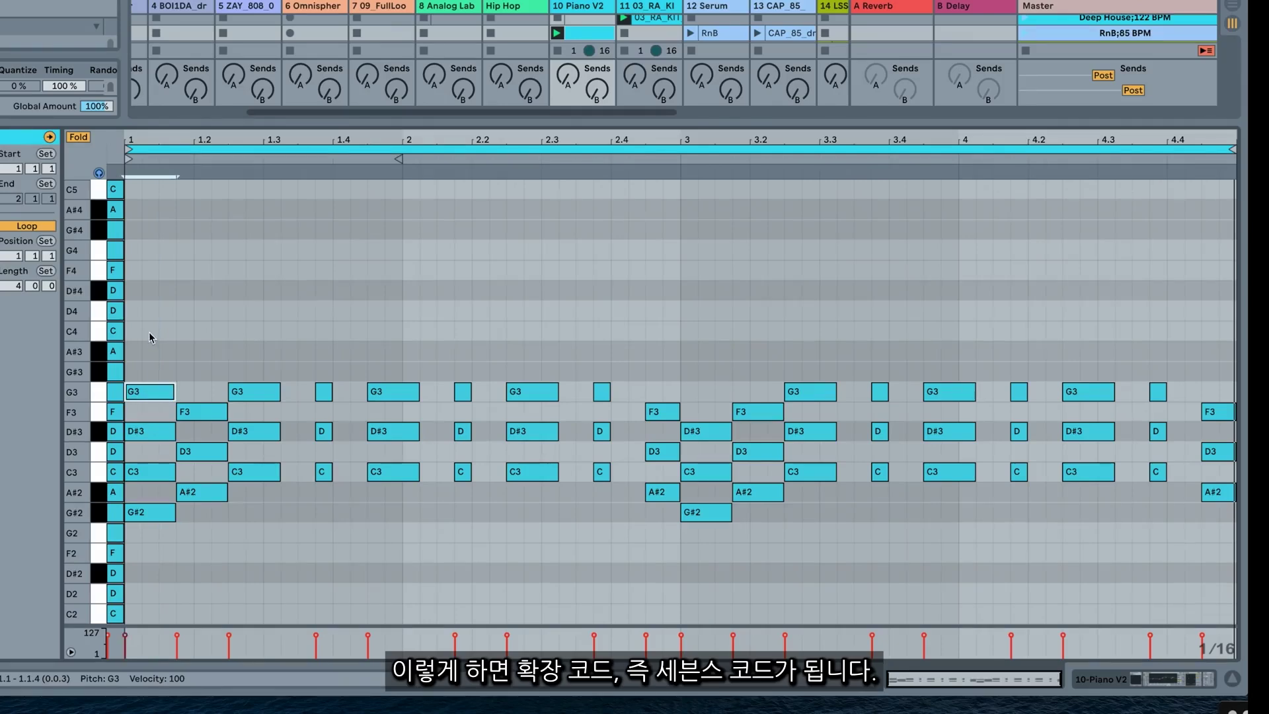
left_click_drag(150, 337, 140, 576)
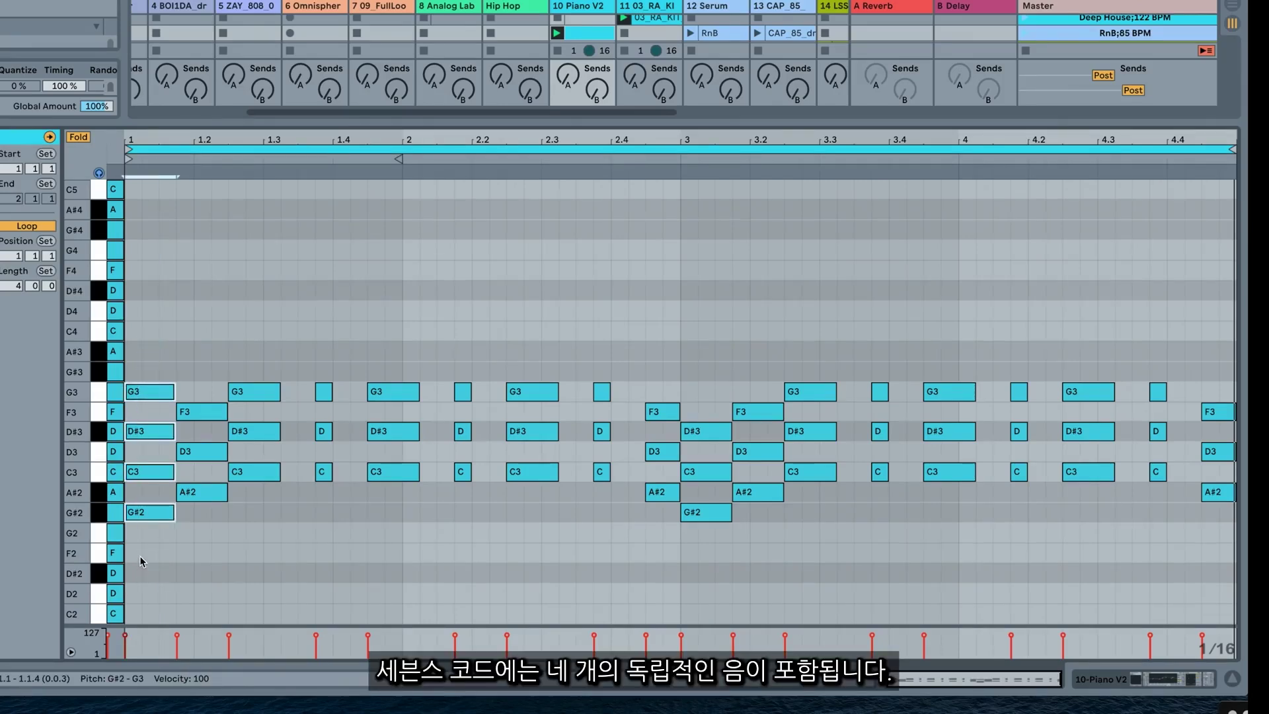
key("space")
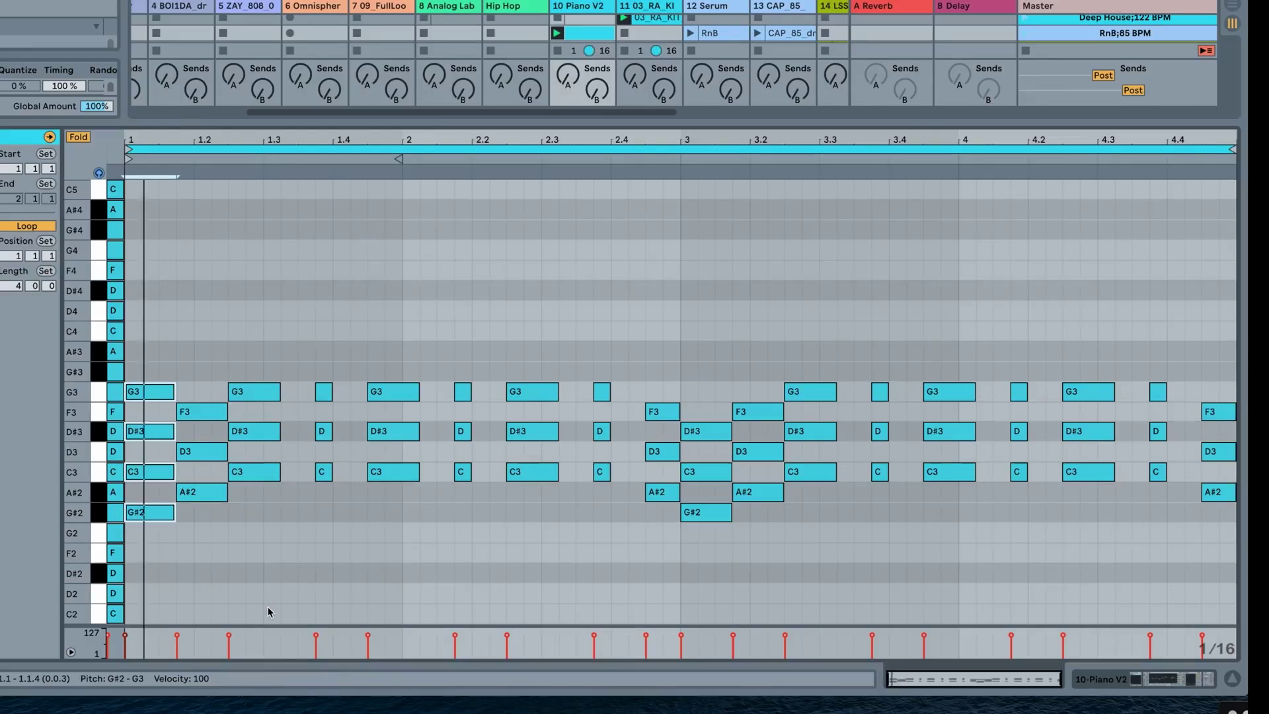
left_click(215, 471)
left_click_drag(171, 526, 155, 362)
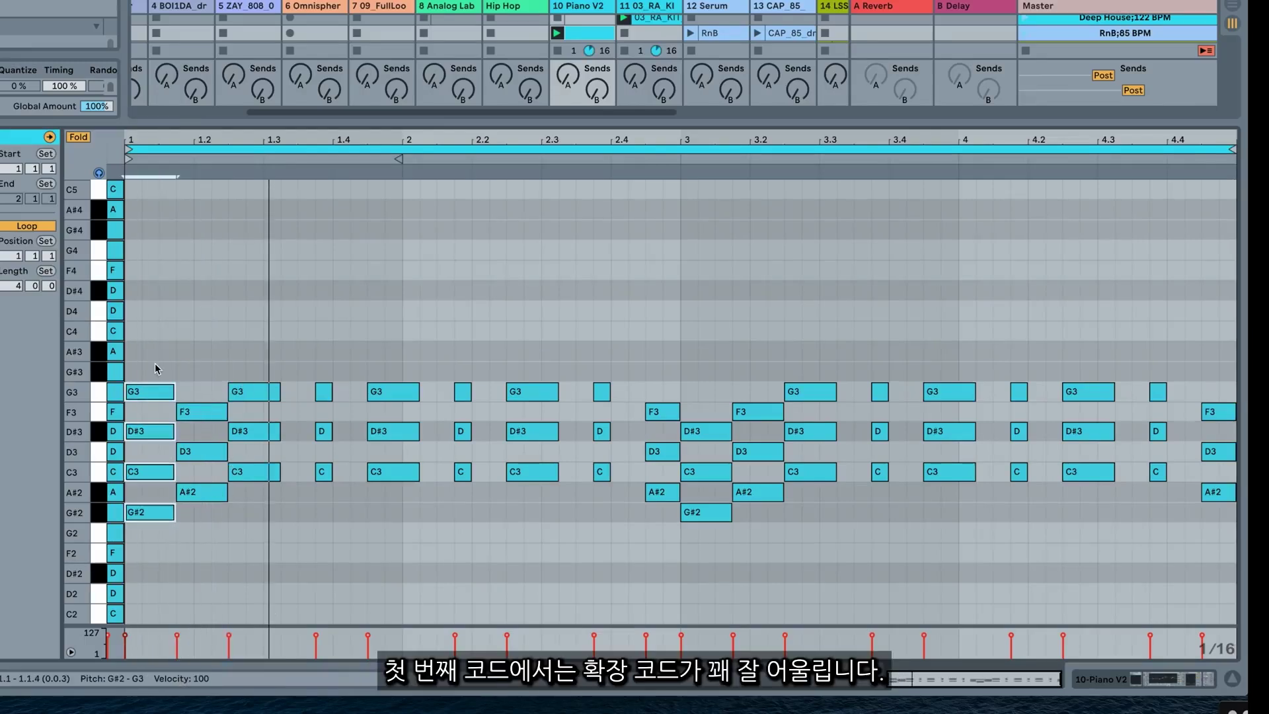
left_click(154, 330)
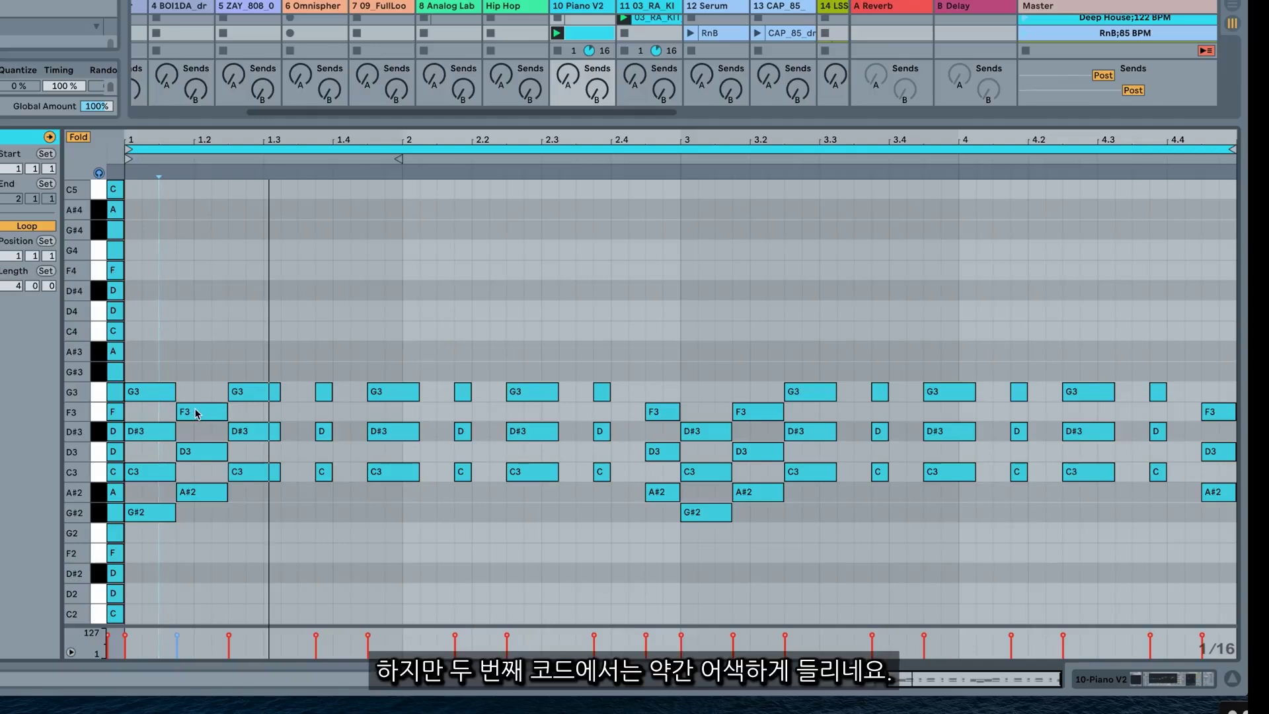
Add a top melody note D4 above the second chord and C4 above the third chord
left_click_drag(196, 415, 198, 371)
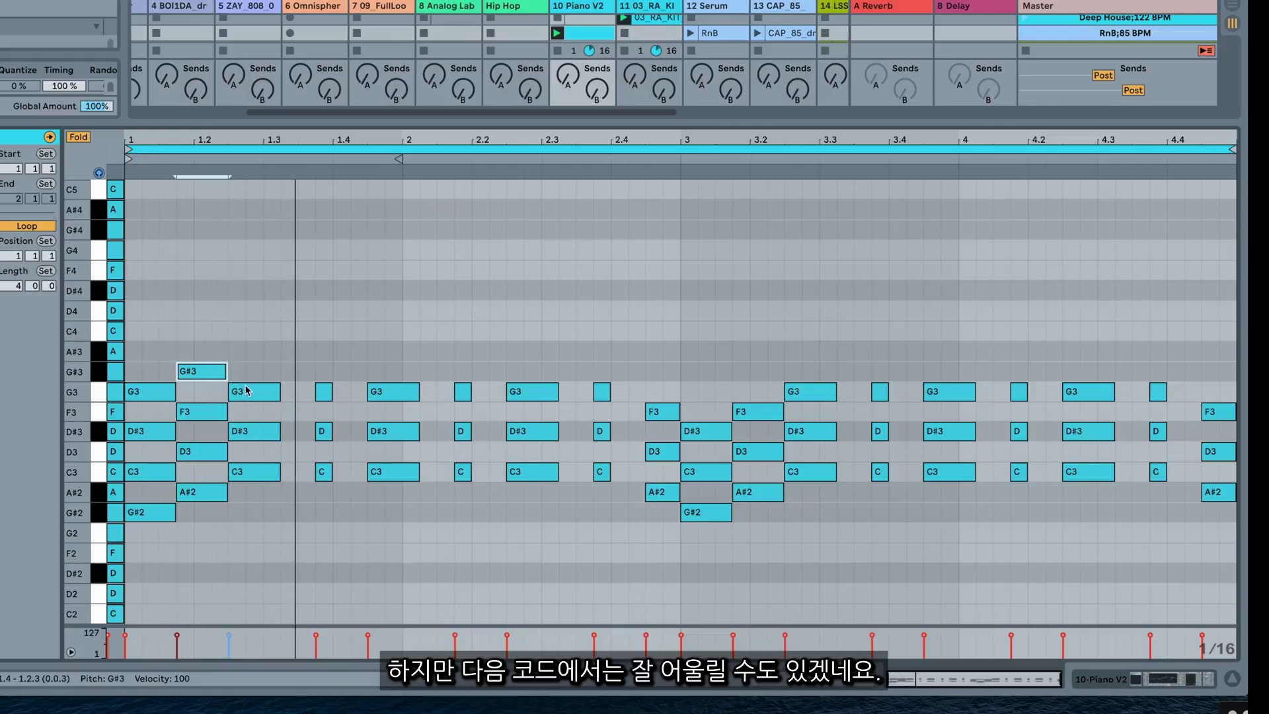
left_click_drag(247, 391, 205, 312)
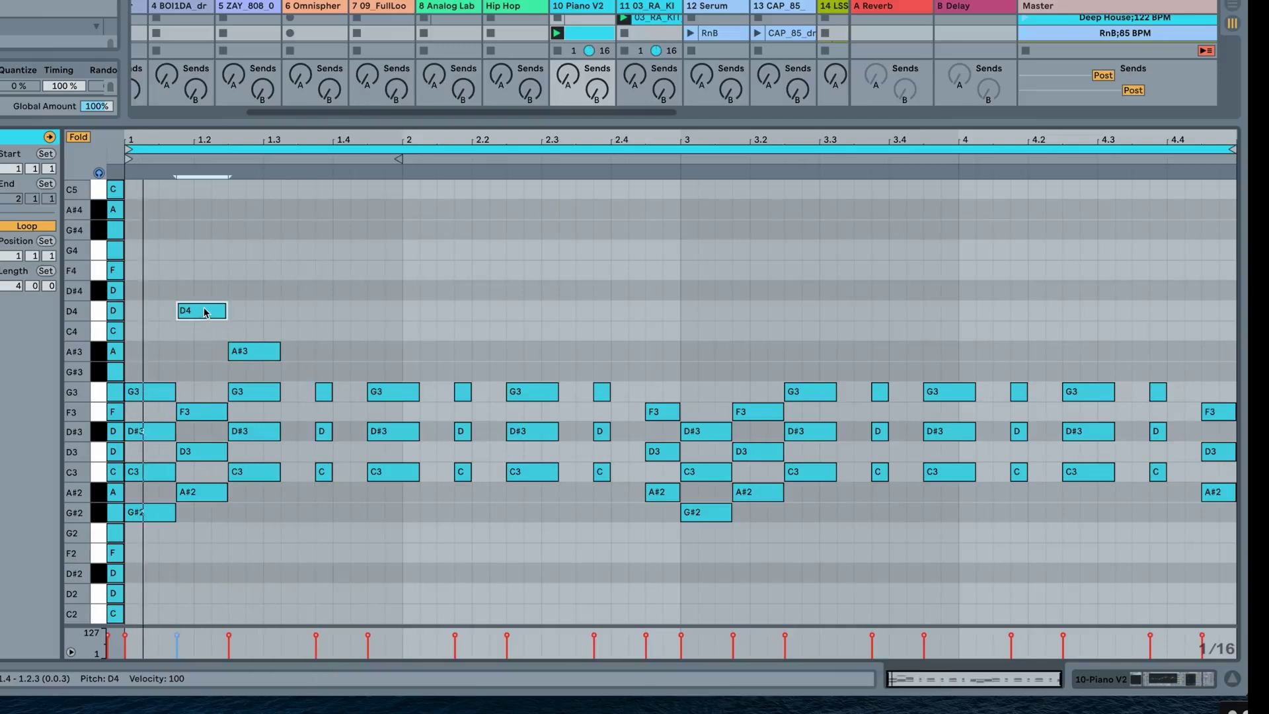
left_click_drag(261, 351, 258, 338)
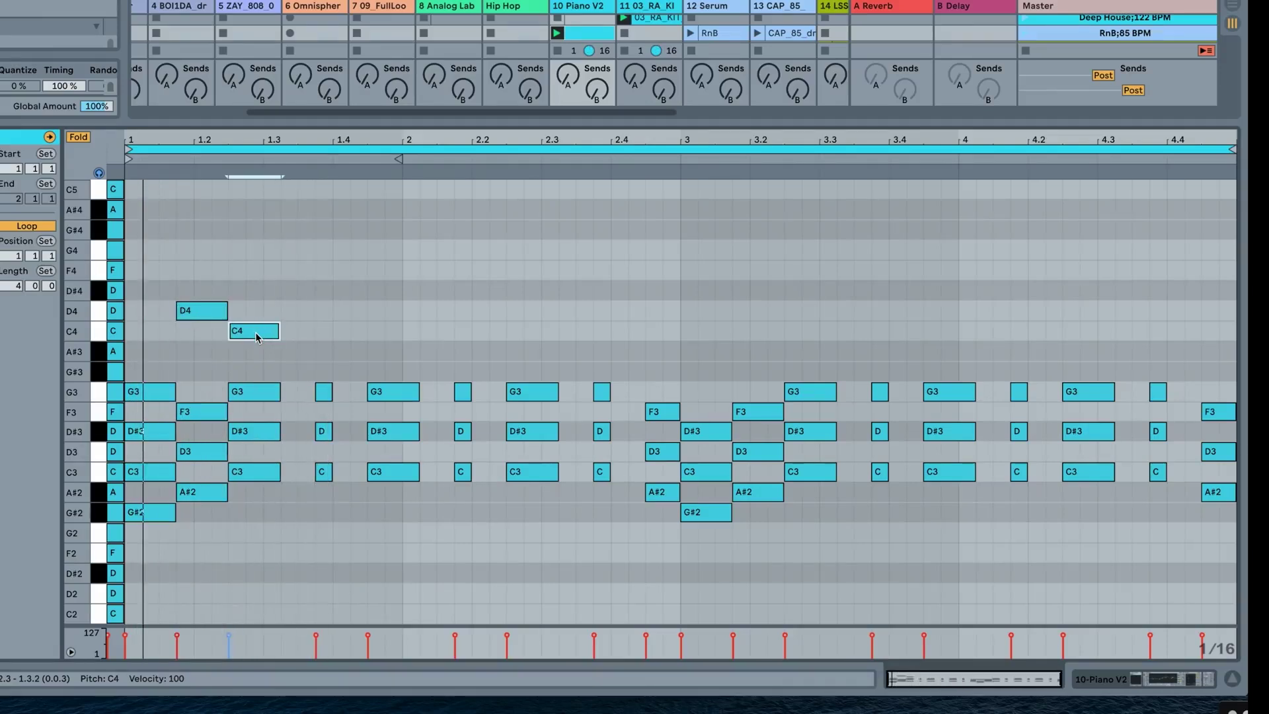
Continue the top melody with D#4 at 1.3.4, D4 at 1.4.3, C4 at 2.1.4 and A#3 at 2.2.3, and play it back
left_click_drag(257, 338, 386, 313, "alt")
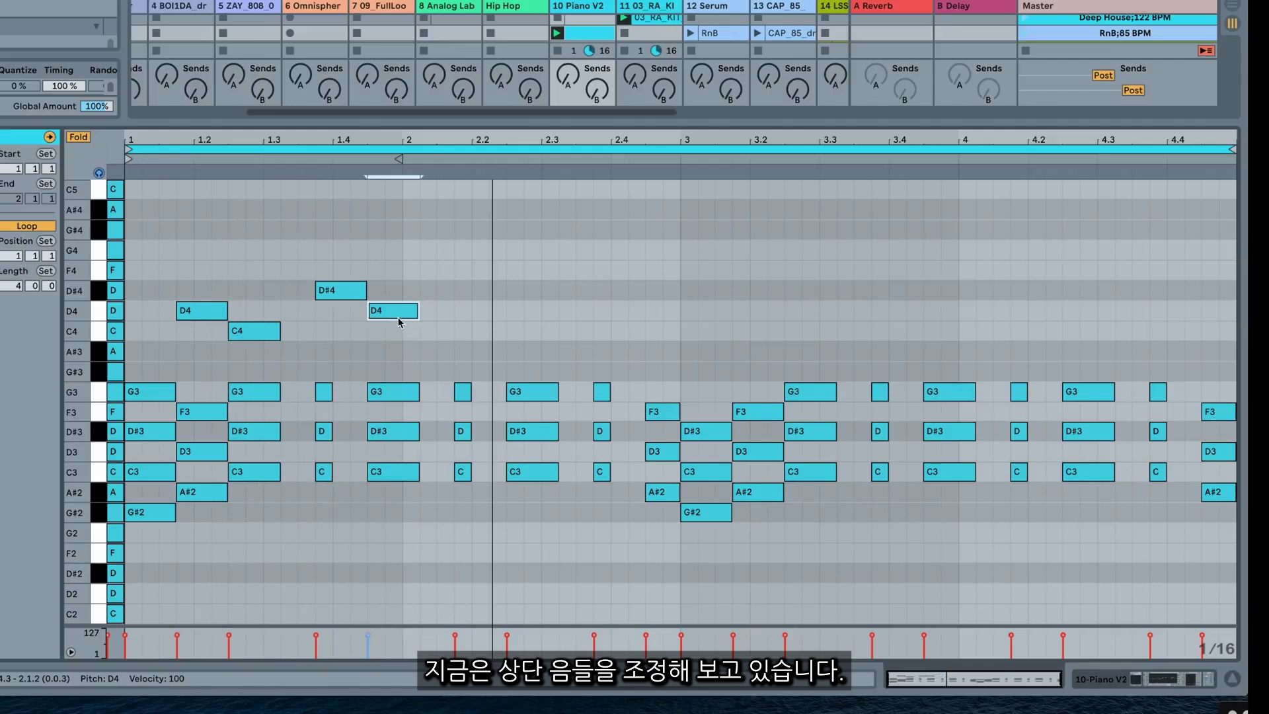
left_click_drag(399, 322, 477, 339, "alt")
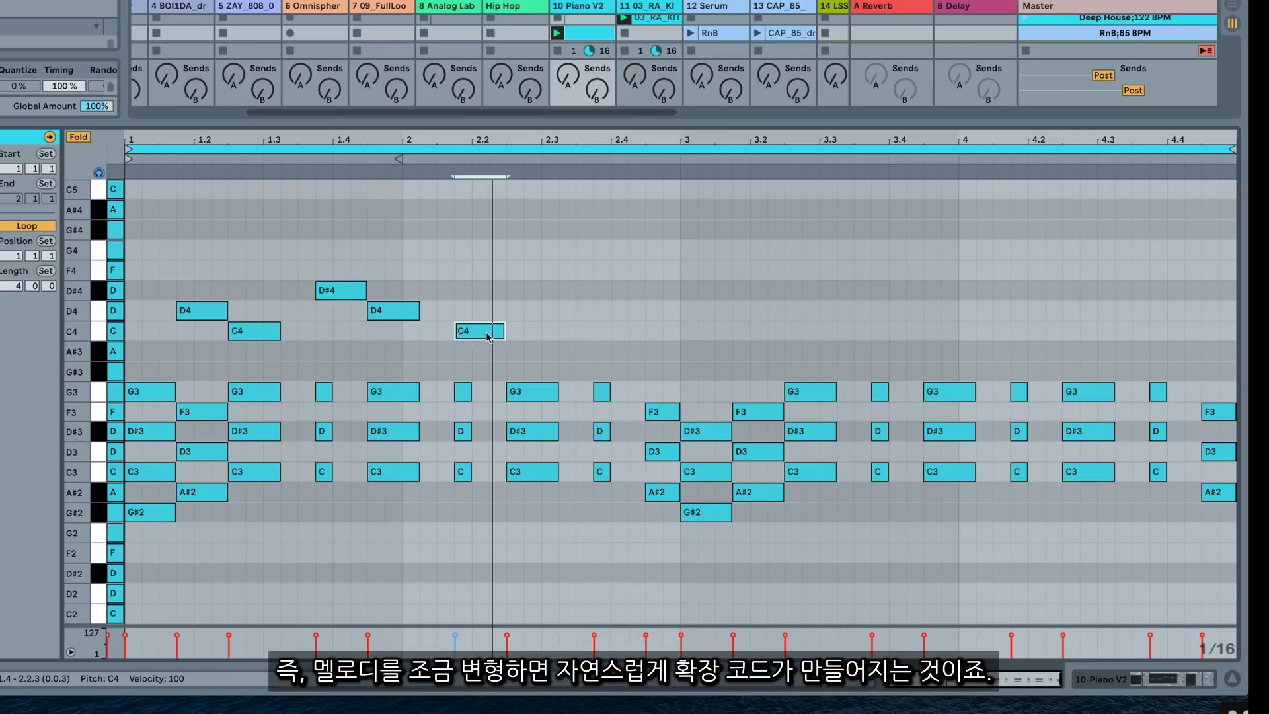
left_click_drag(487, 336, 533, 350, "alt")
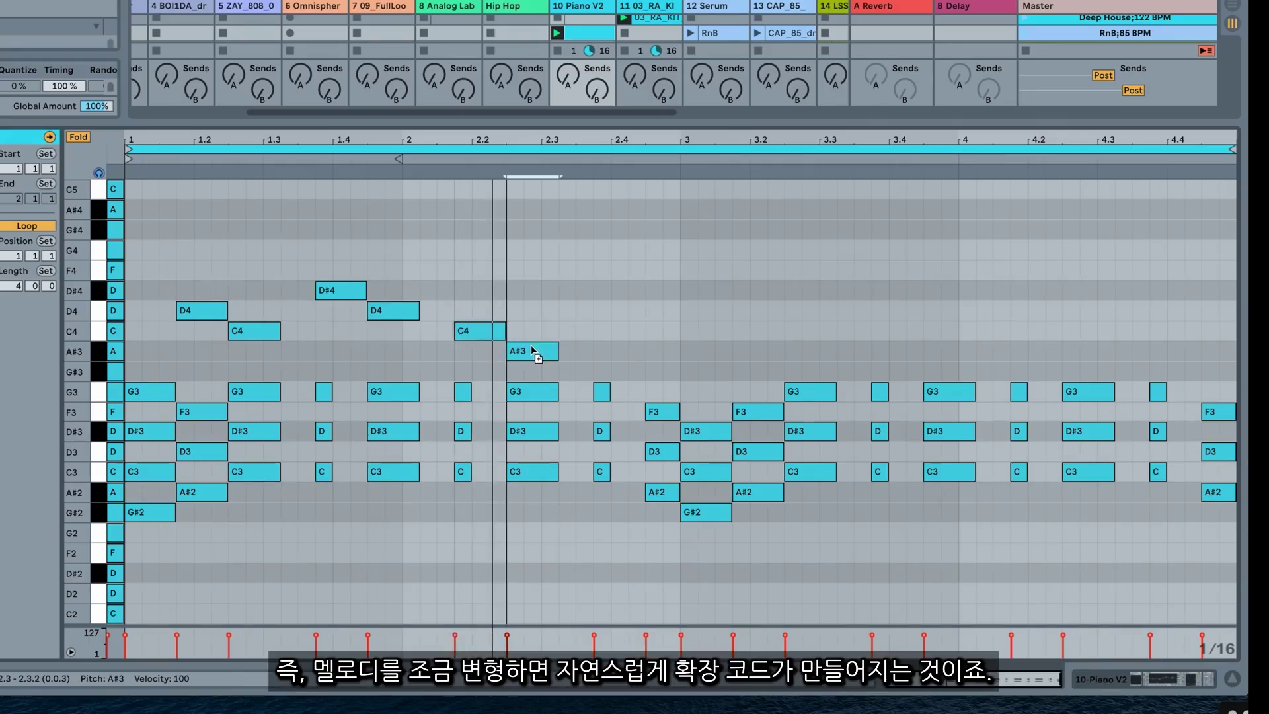
key("space")
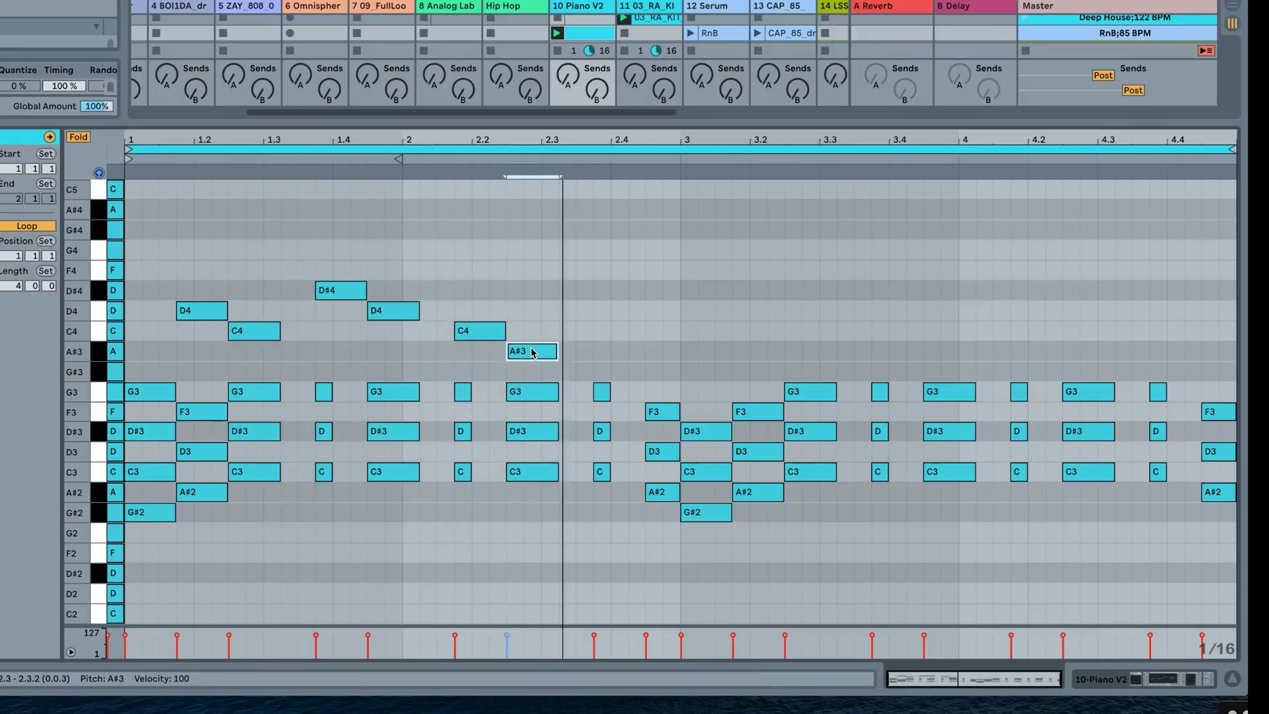
key("space")
key("space")
Finish the two-bar melody with copied notes D4 at 2.3.4 and G3 at 2.4.3
left_click_drag(522, 344, 675, 381)
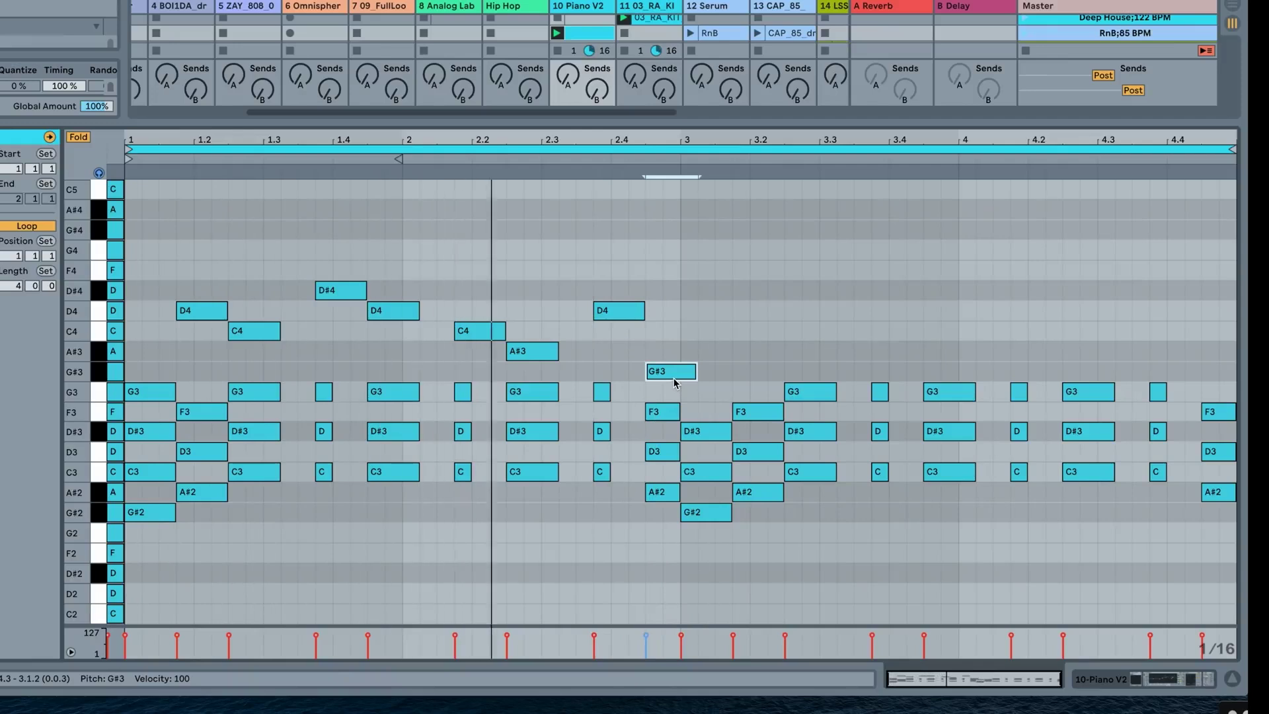
left_click_drag(674, 373, 675, 397)
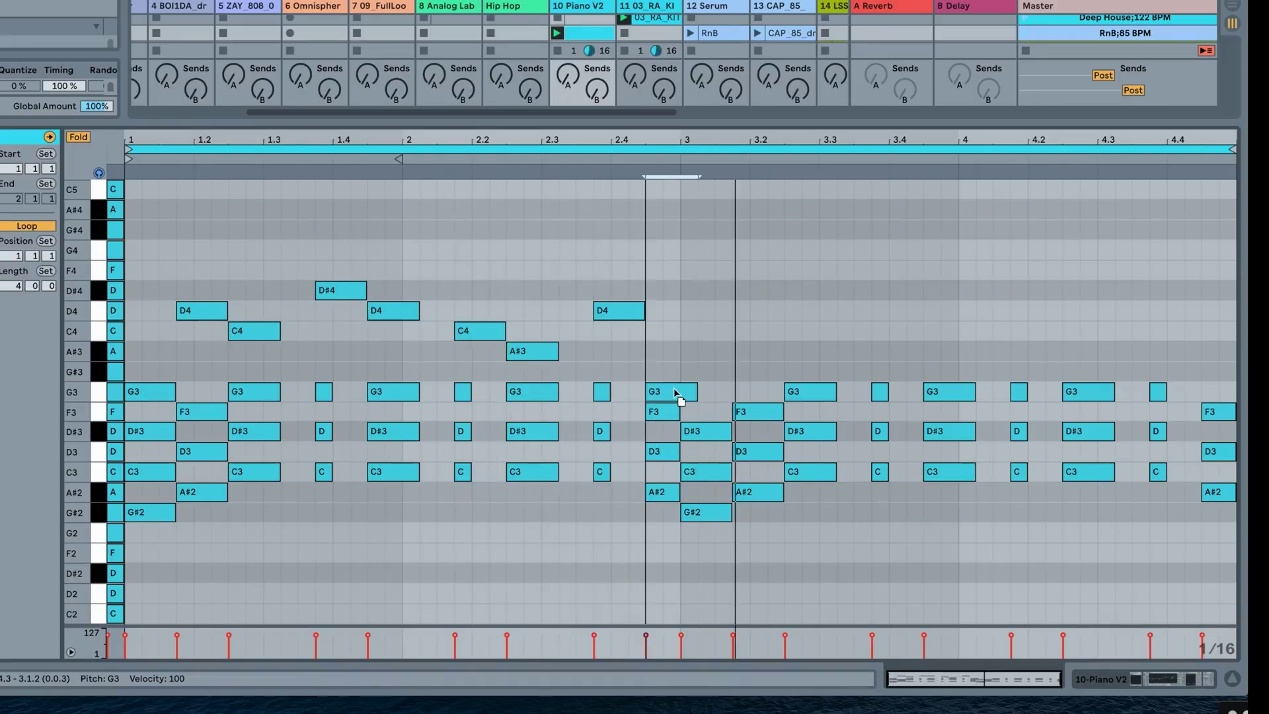
left_click_drag(675, 348, 674, 345)
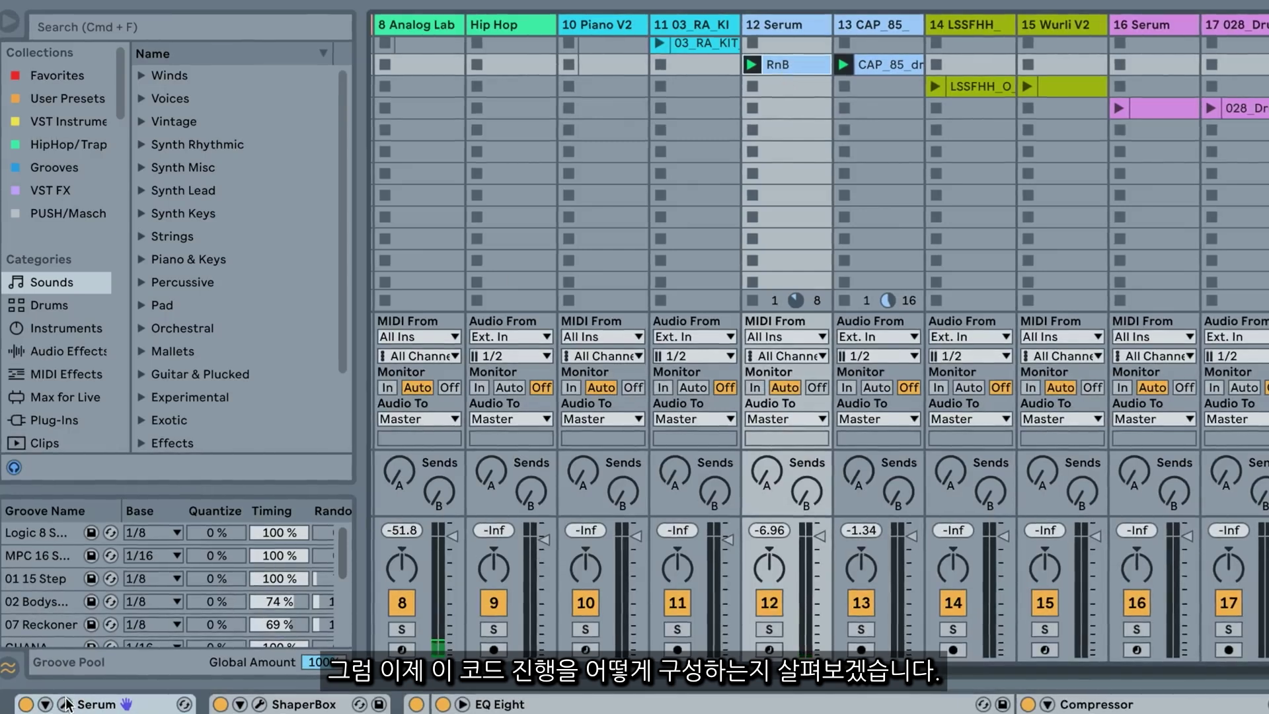
Inspect the Serum sine-wave patch and the ShaperBox volume curve on the 12 Serum track, closing each plug-in window
left_click(65, 704)
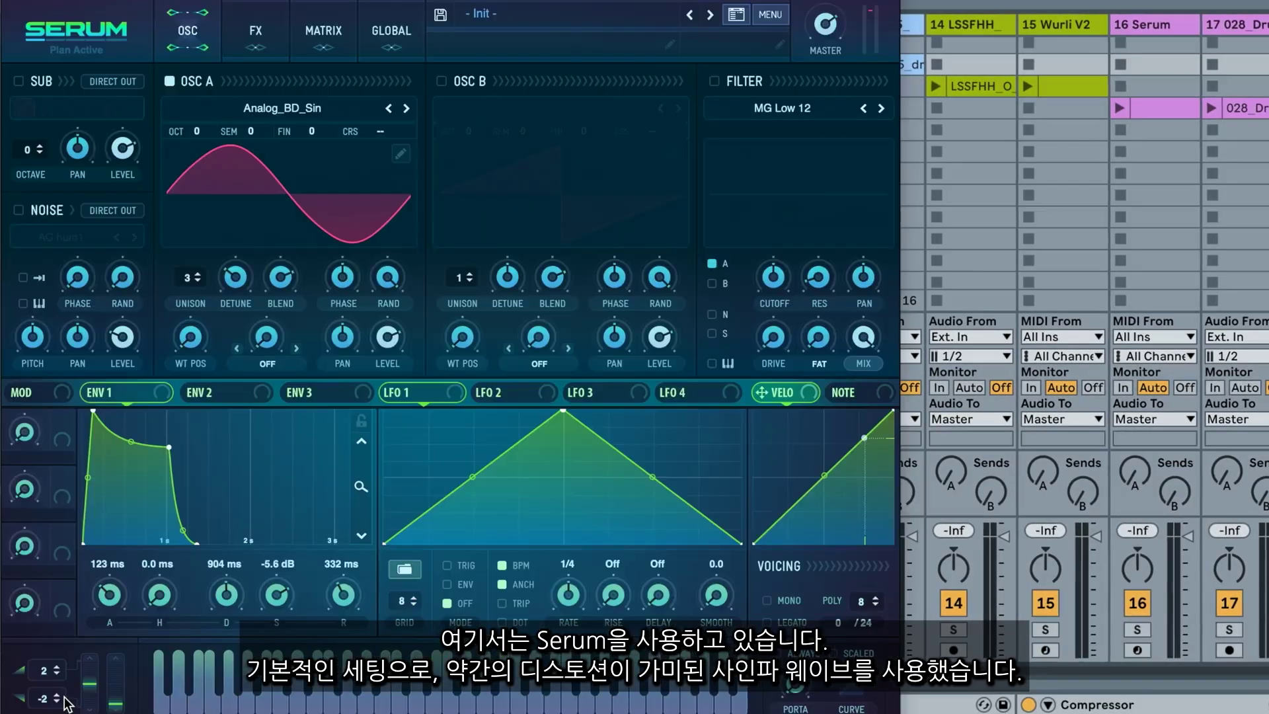
left_click(15, 0)
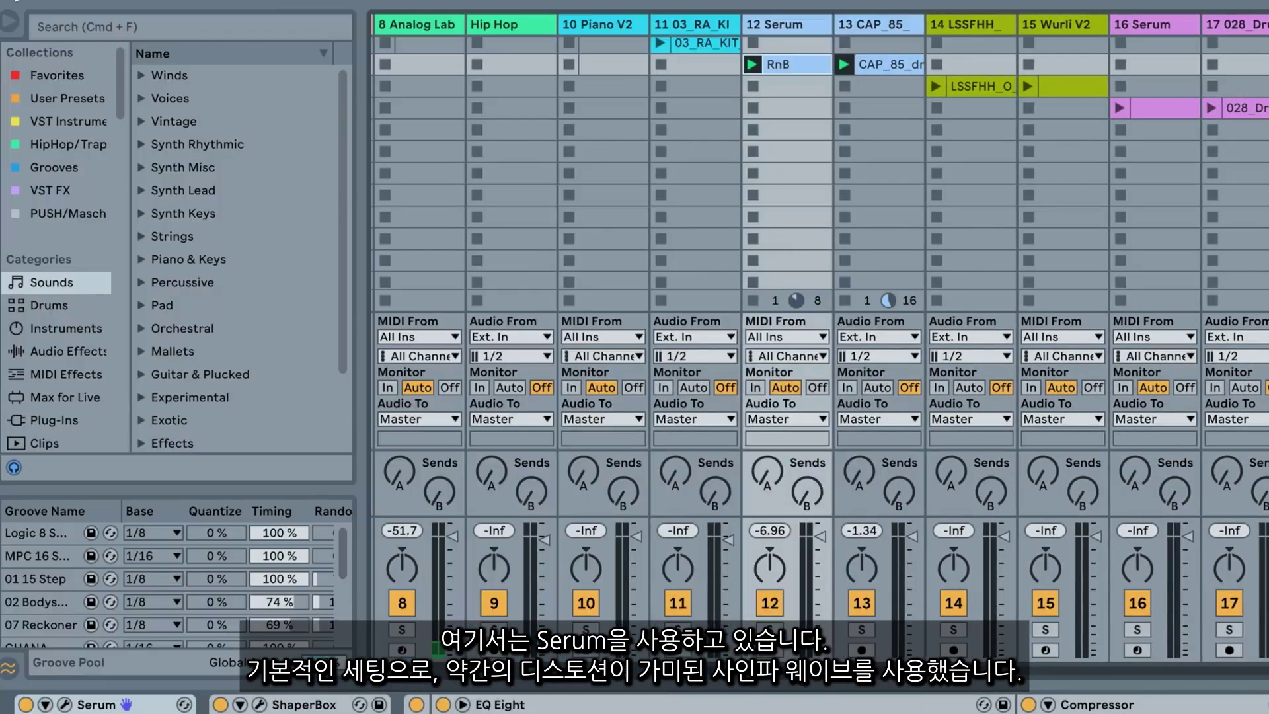
left_click(262, 705)
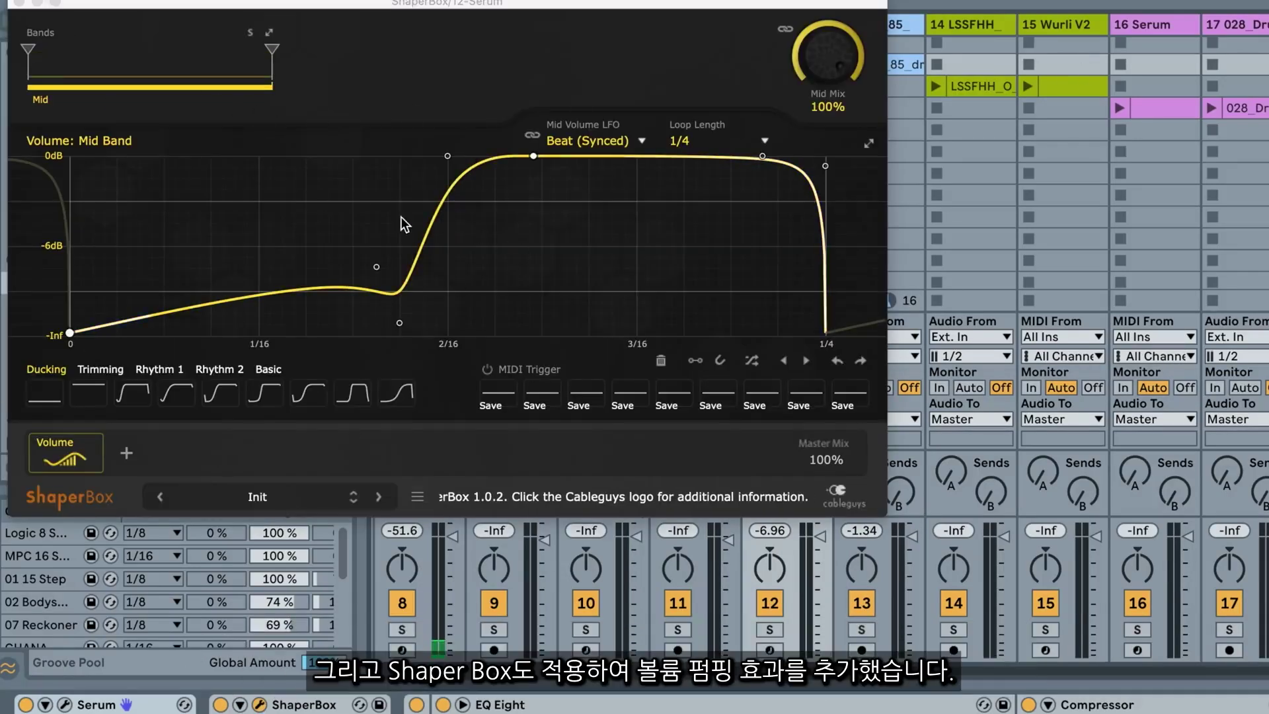
left_click(19, 3)
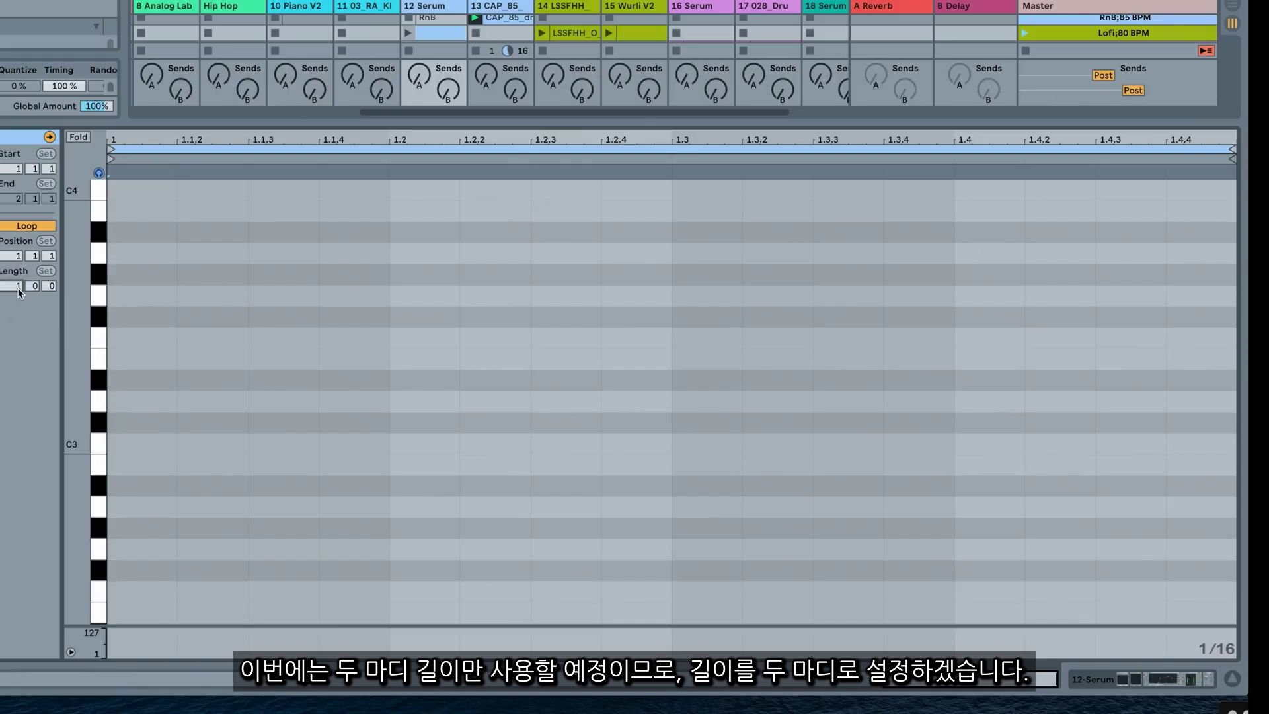
Set the empty Serum clip's loop length to 2 bars and build an F3–A3–C4 triad lasting from 1.1.1 to 1.3.2
key("Return")
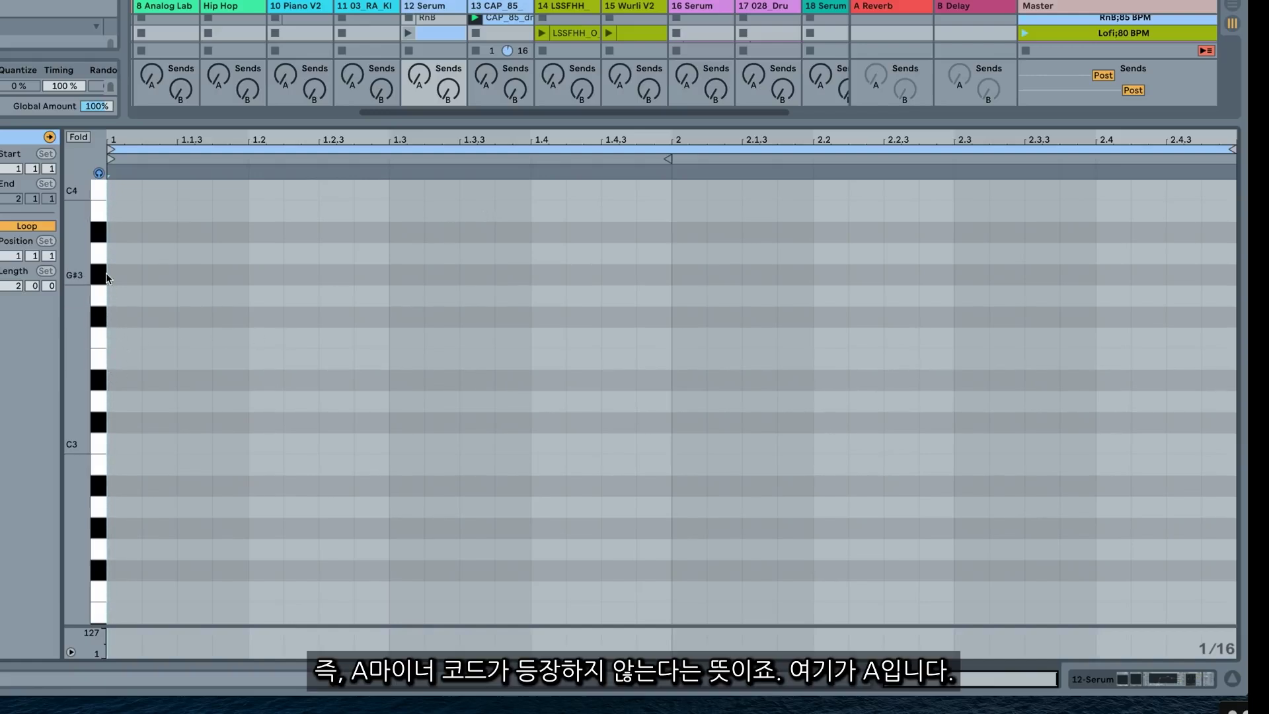
left_click(97, 255)
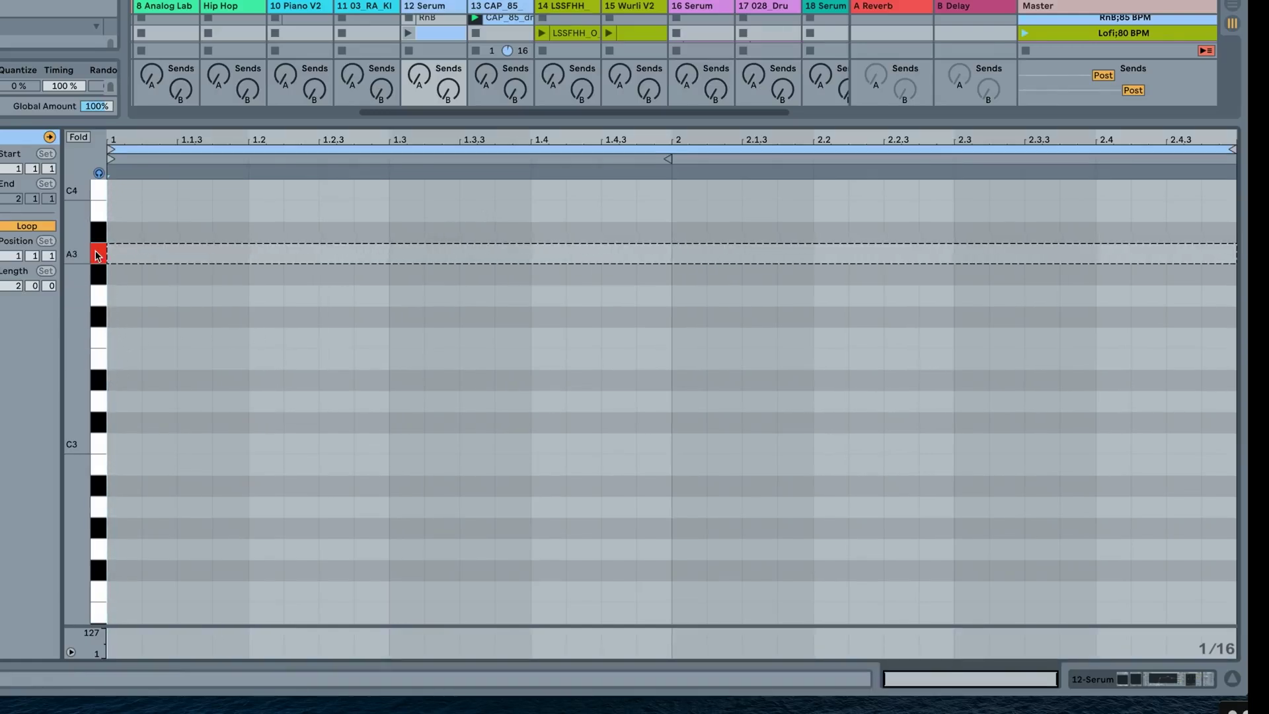
double_click(125, 256)
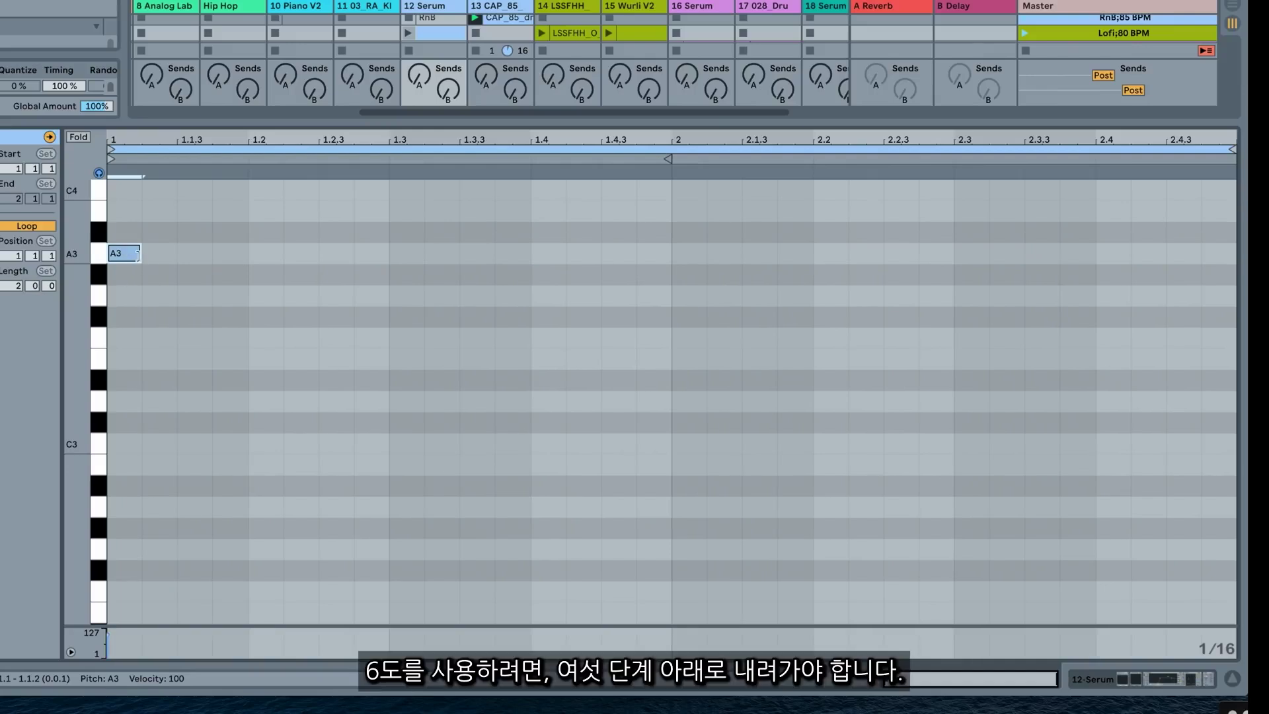
left_click_drag(137, 255, 360, 337)
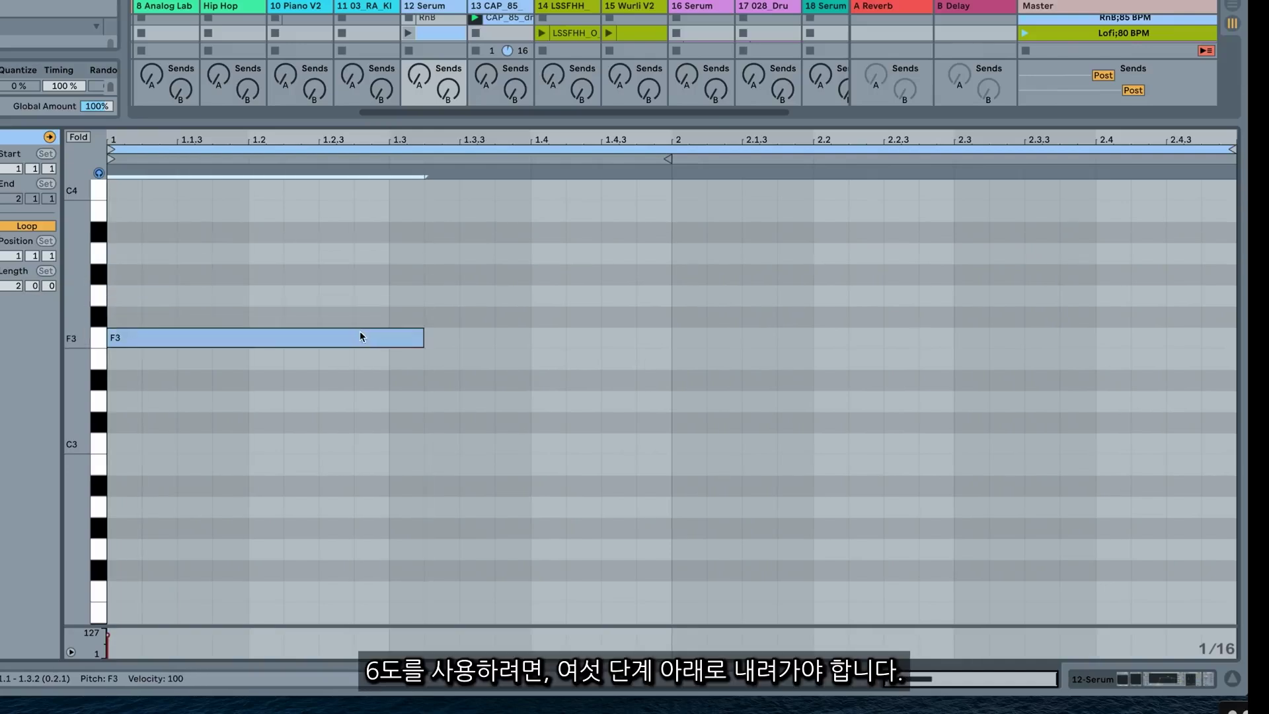
scroll(360, 337, "up", 3)
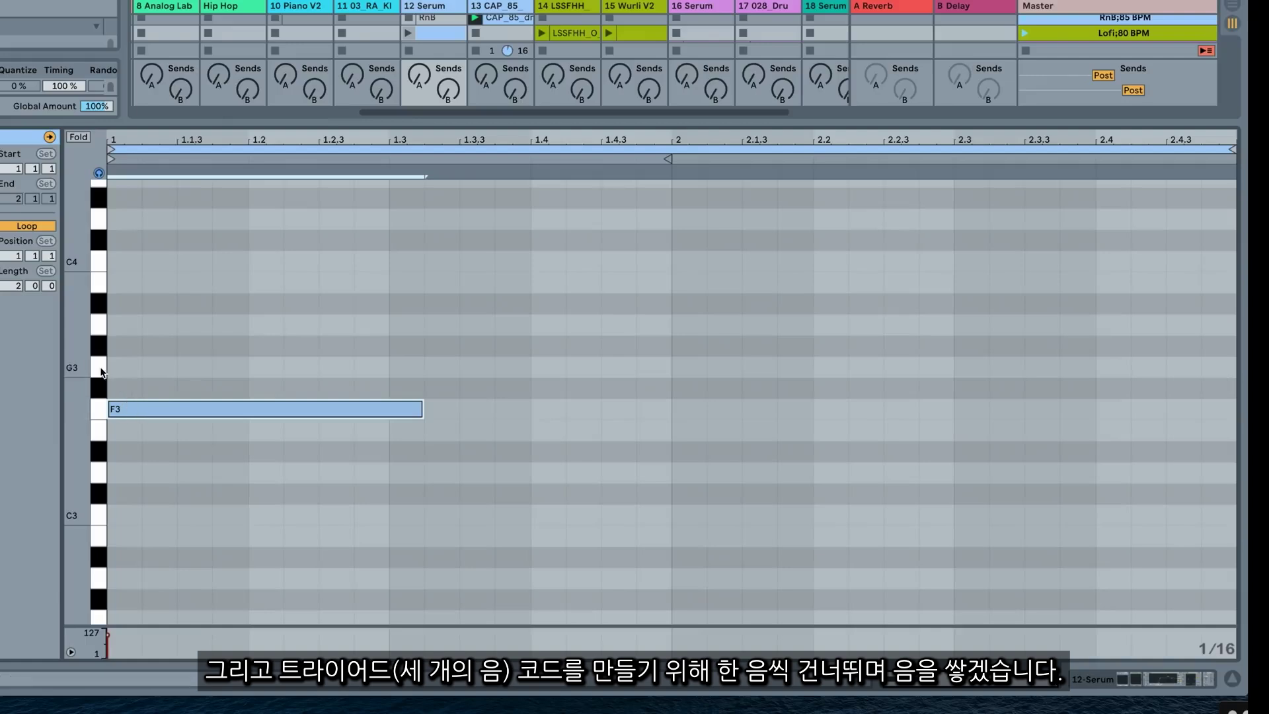
left_click_drag(117, 417, 138, 264)
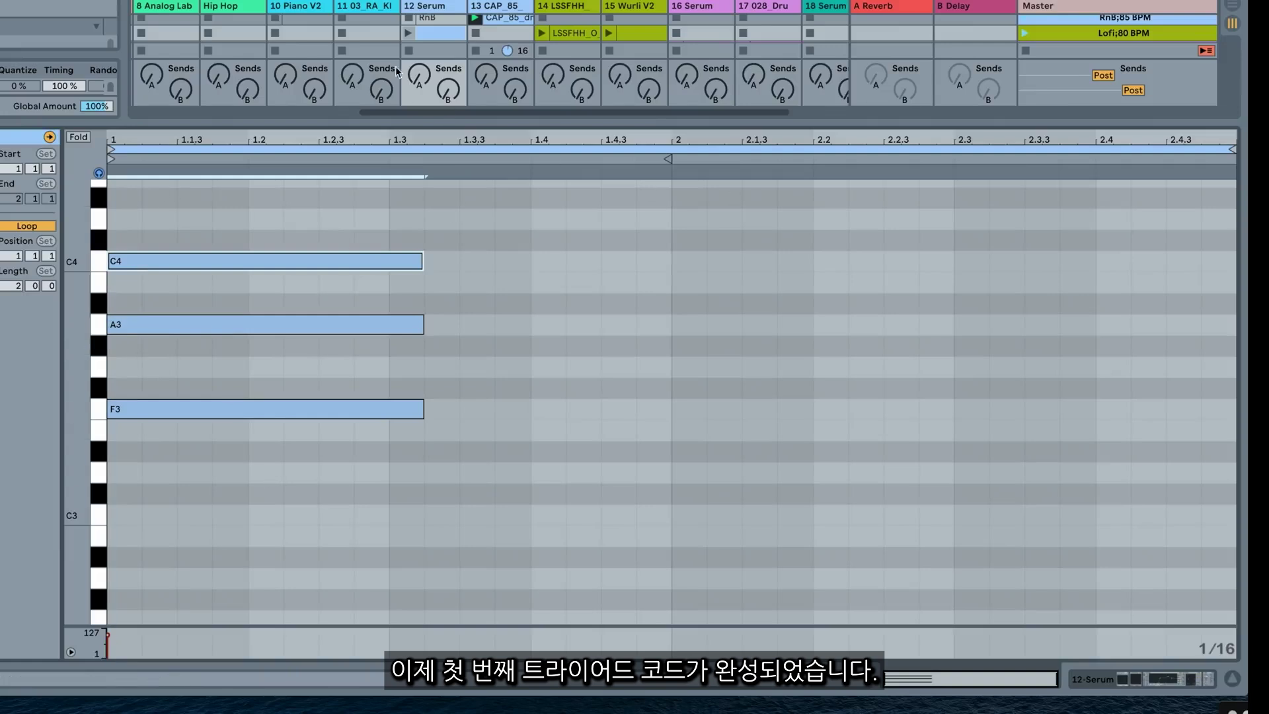
Launch the Serum clip and transpose the whole triad up one octave to F4–A4–C5
left_click(409, 33)
key("ctrl+a")
scroll(154, 376, "up", 3)
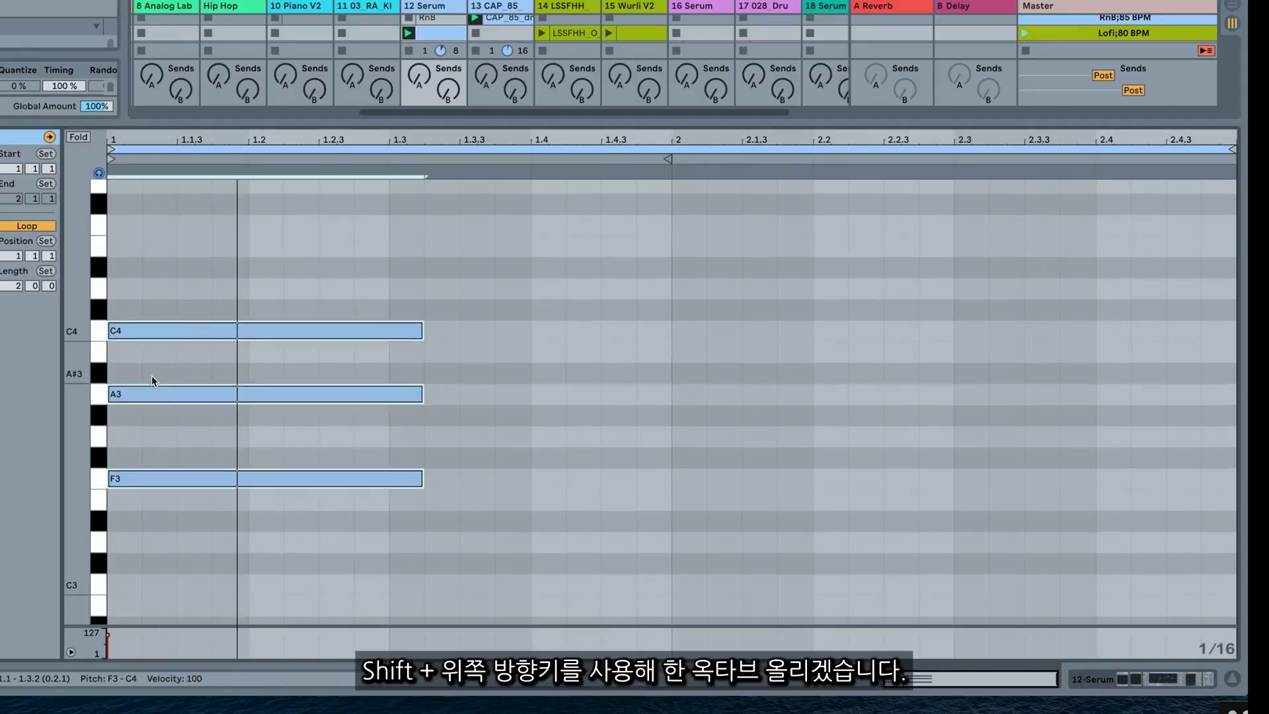
key("shift+Up")
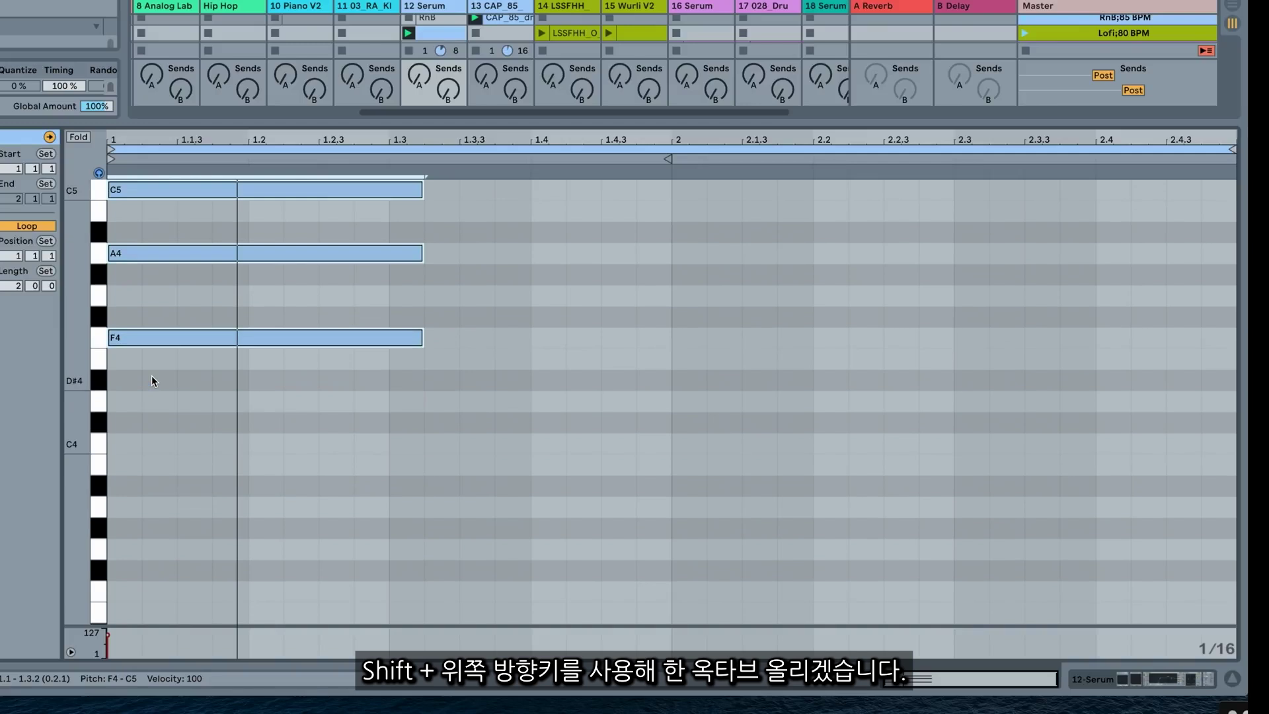
Add an E5 note on top of the F4–A4–C5 triad, spanning 1.1.1 to 1.3.2, to form a seventh chord
scroll(152, 381, "up", 3)
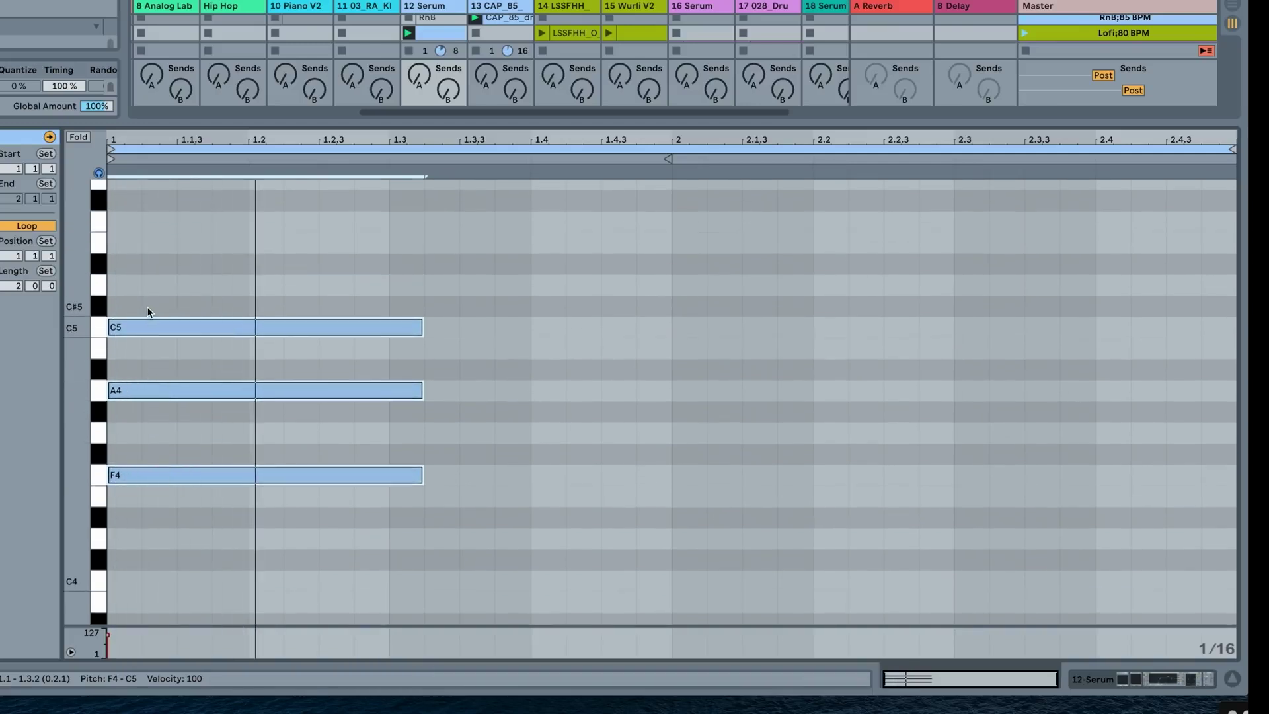
left_click_drag(143, 327, 138, 256)
left_click(156, 324)
left_click(129, 283)
key("Delete")
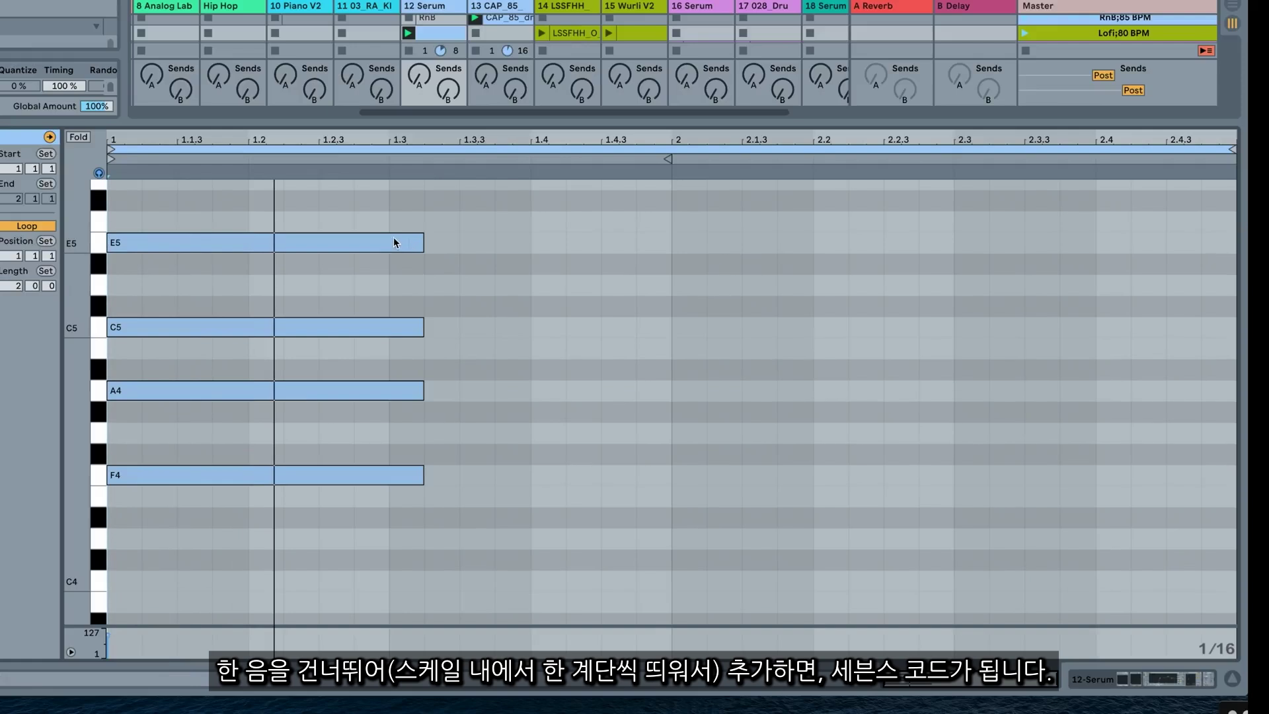
Raise the chord's top note from the seventh to G5 to try a ninth chord
scroll(271, 336, "up", 3)
scroll(273, 337, "up", 1)
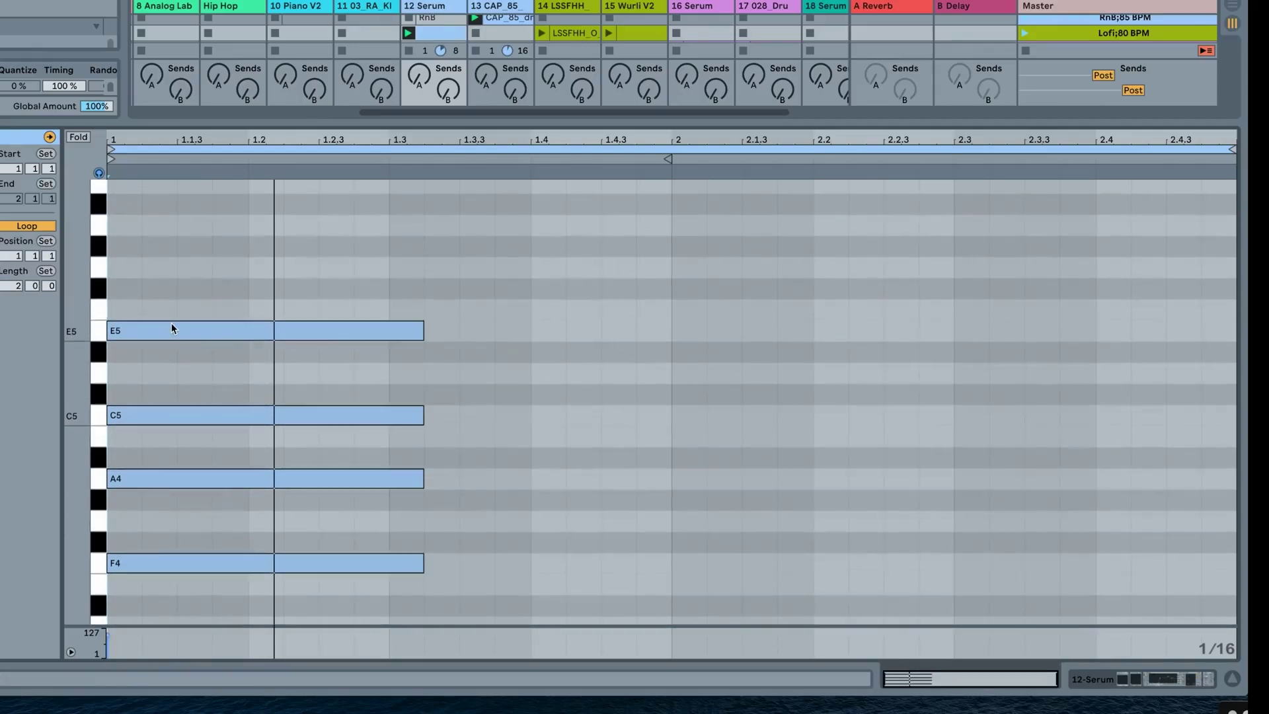
left_click(170, 329)
left_click_drag(171, 329, 174, 278)
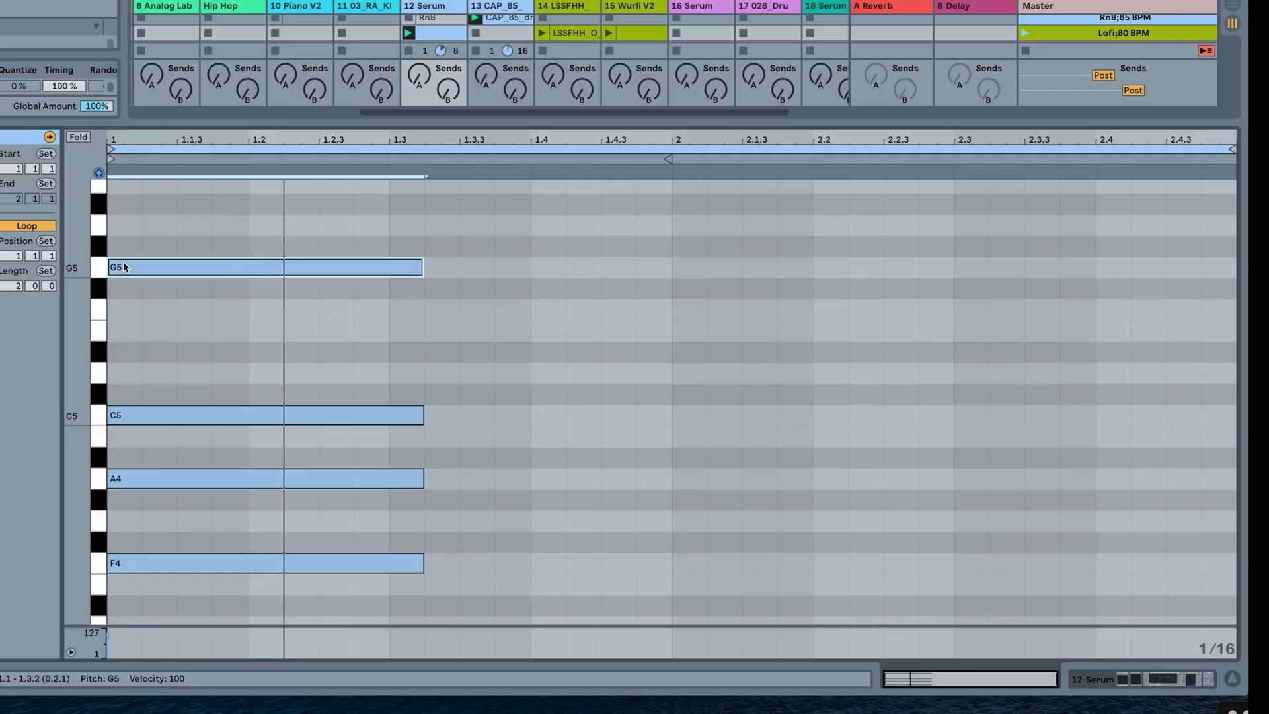
Try higher extensions by moving the top note up to B5 and on to D6
scroll(123, 261, "up", 3)
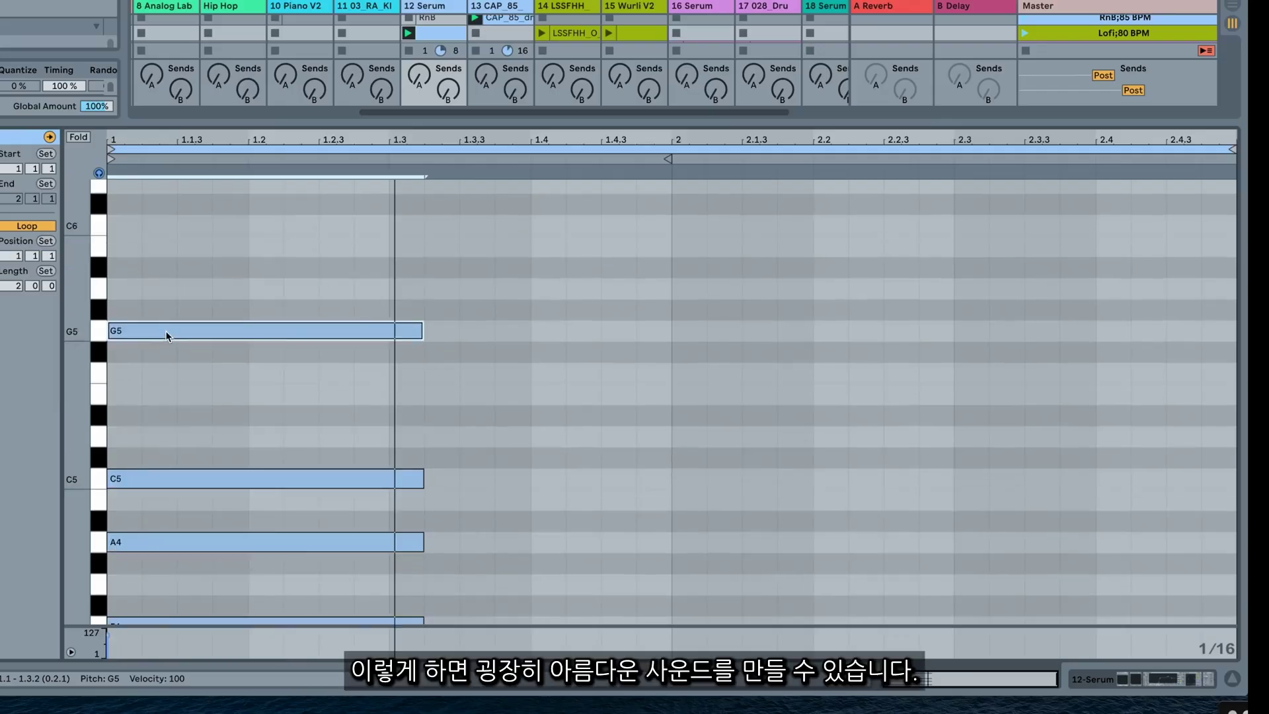
left_click_drag(166, 330, 165, 252)
scroll(168, 350, "up", 5)
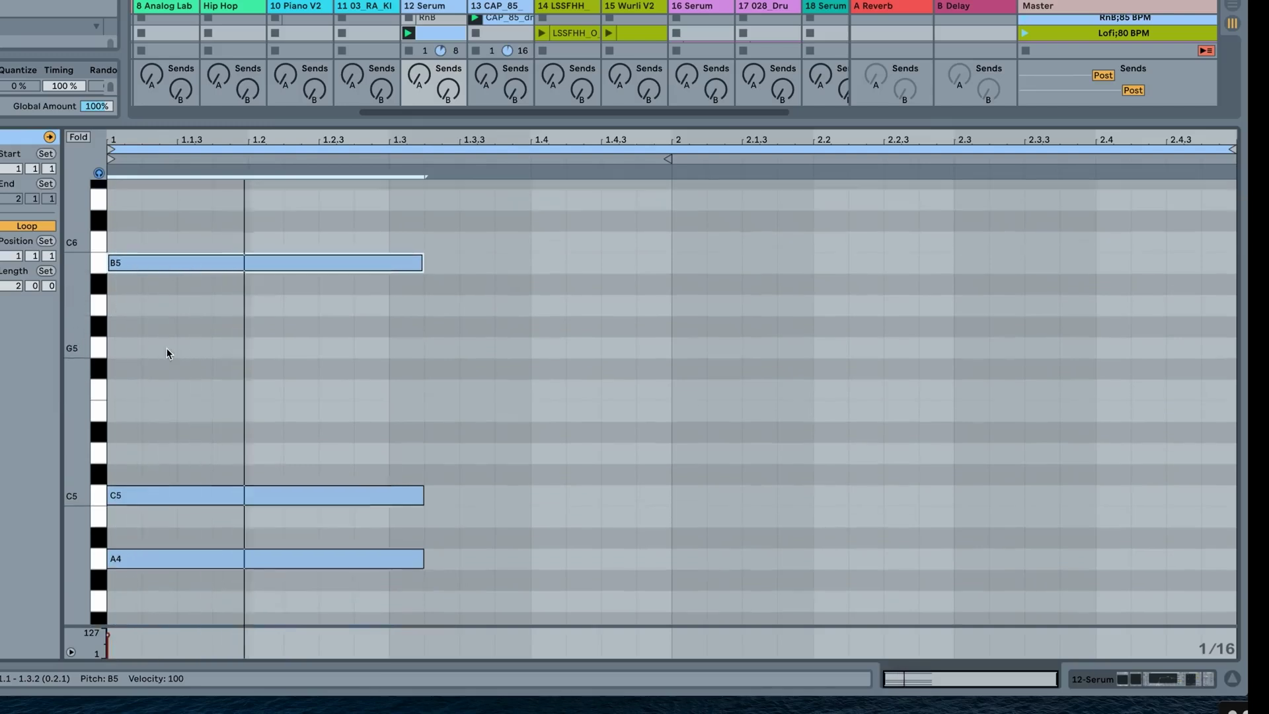
left_click_drag(146, 337, 162, 278)
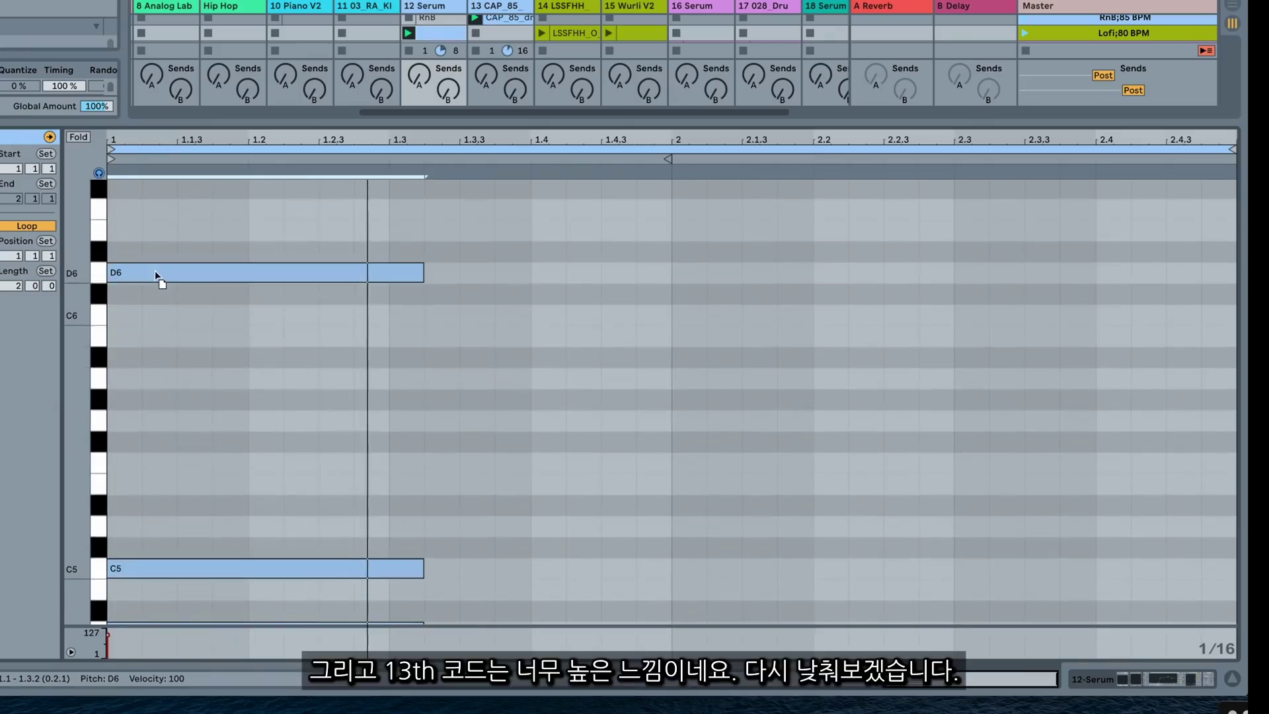
Transpose the entire chord down one octave, to a range of F3 to D5
key("ctrl+a")
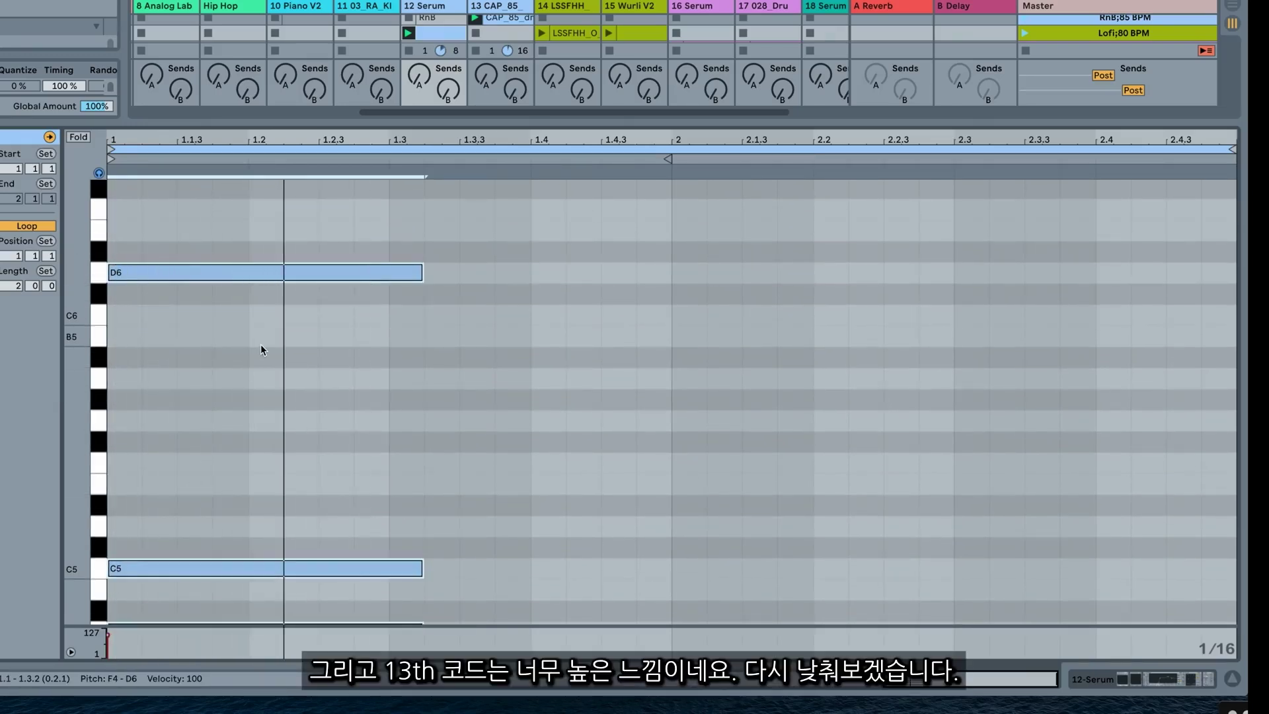
key("shift+Down")
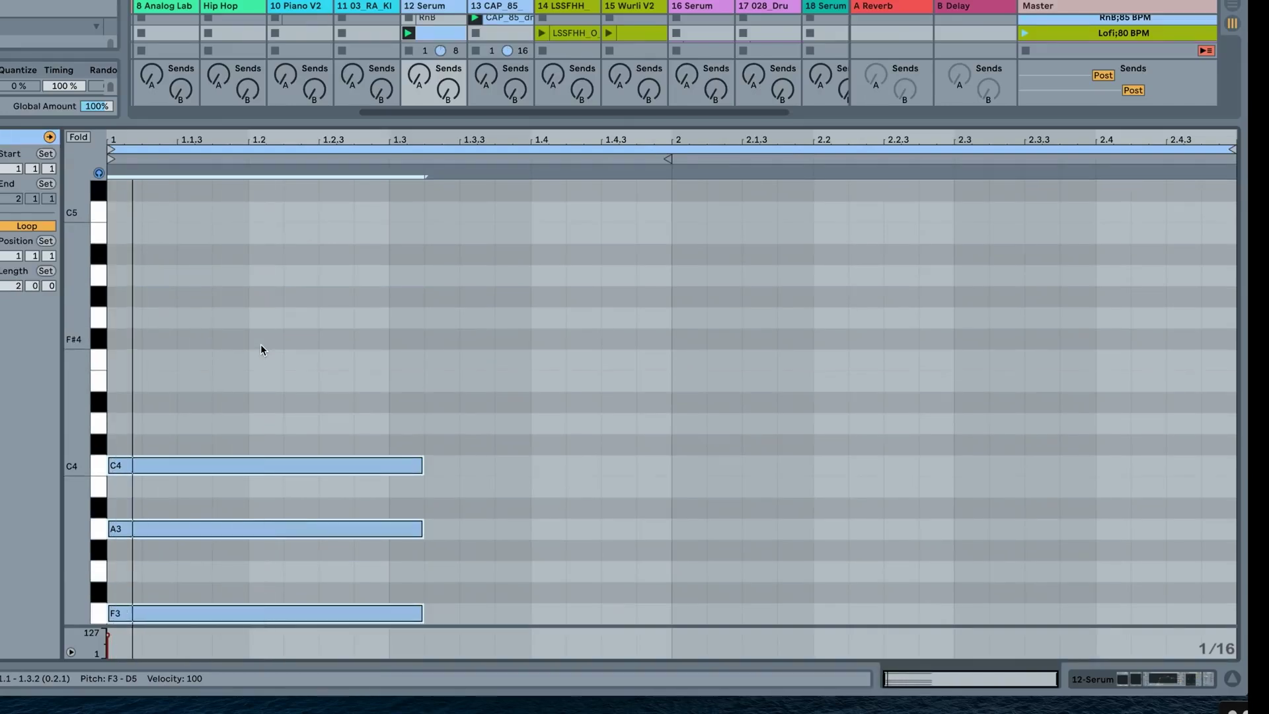
scroll(324, 340, "up", 3)
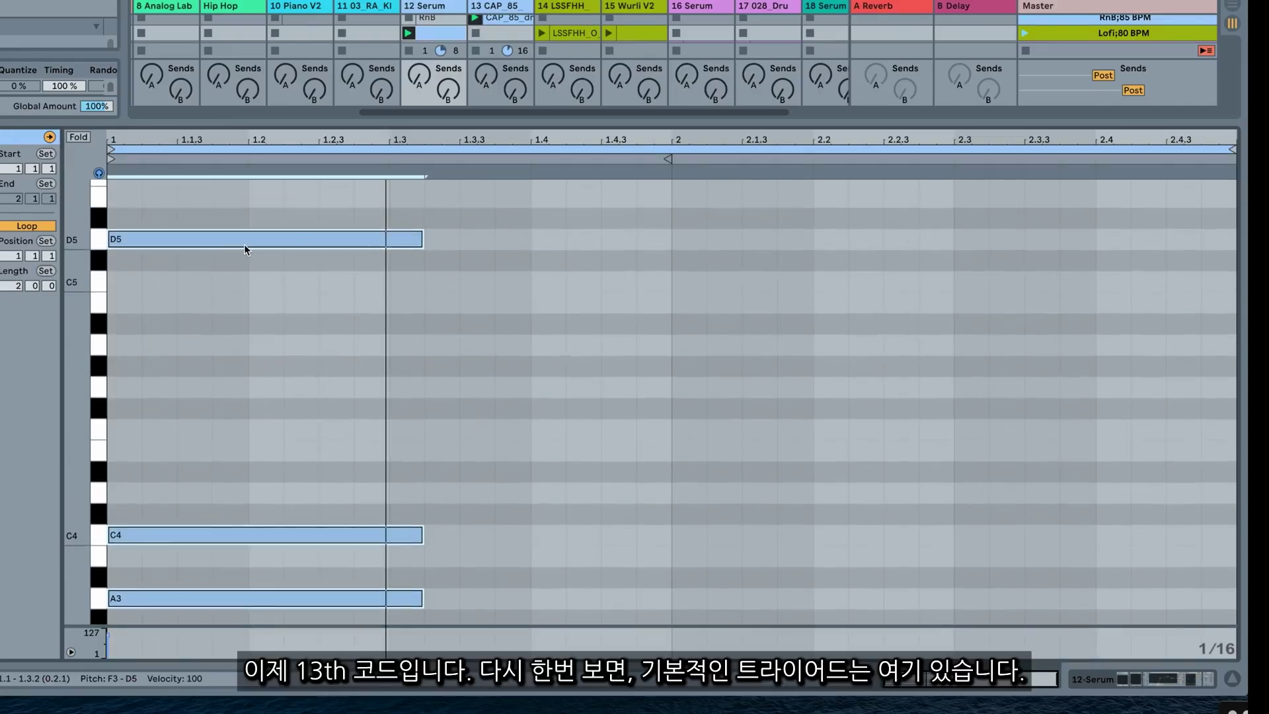
Move the chord's top note down to F4, keeping its start at 1.1.1
scroll(196, 262, "down", 1)
left_click(172, 213)
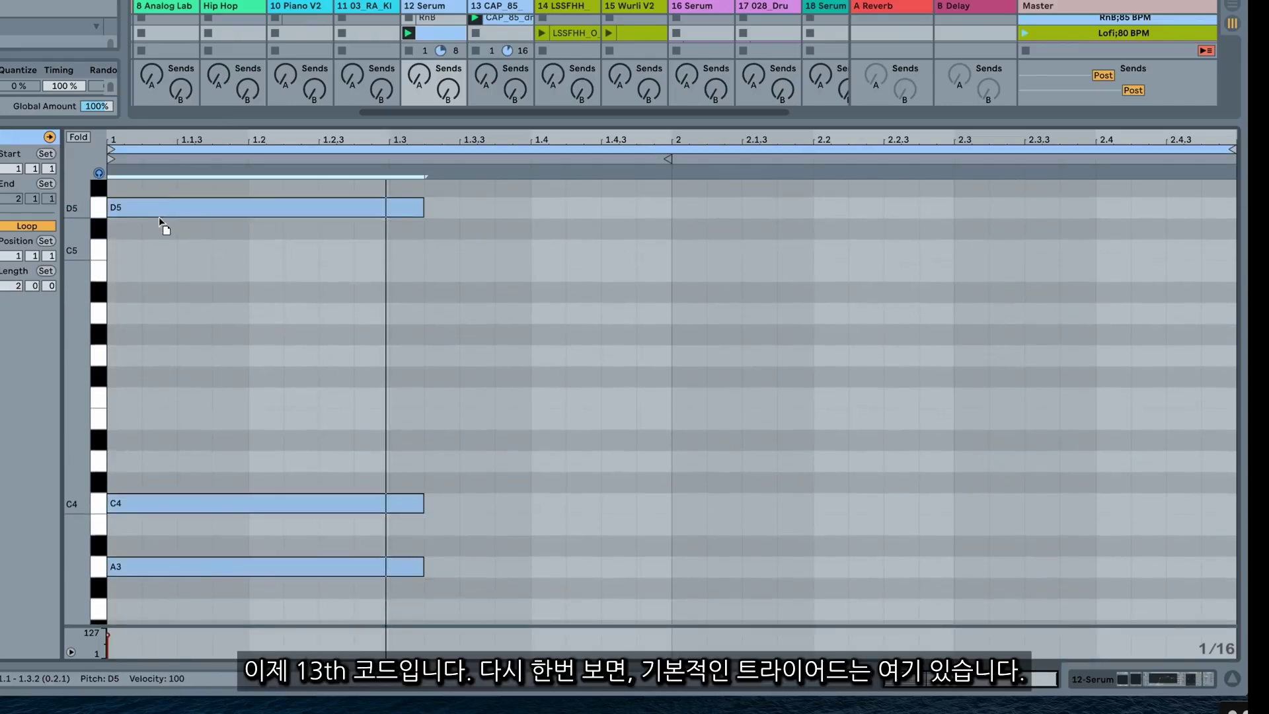
left_click_drag(159, 218, 140, 415)
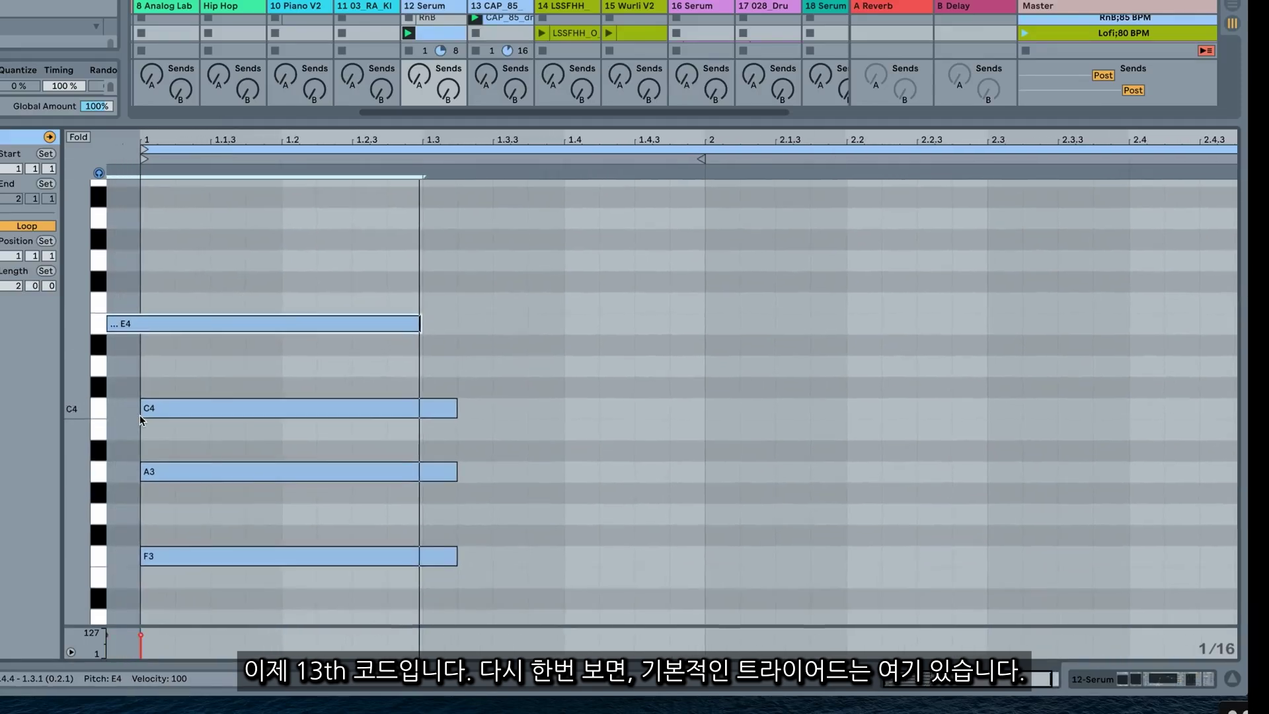
scroll(139, 370, "up", 1)
left_click_drag(139, 349, 175, 325)
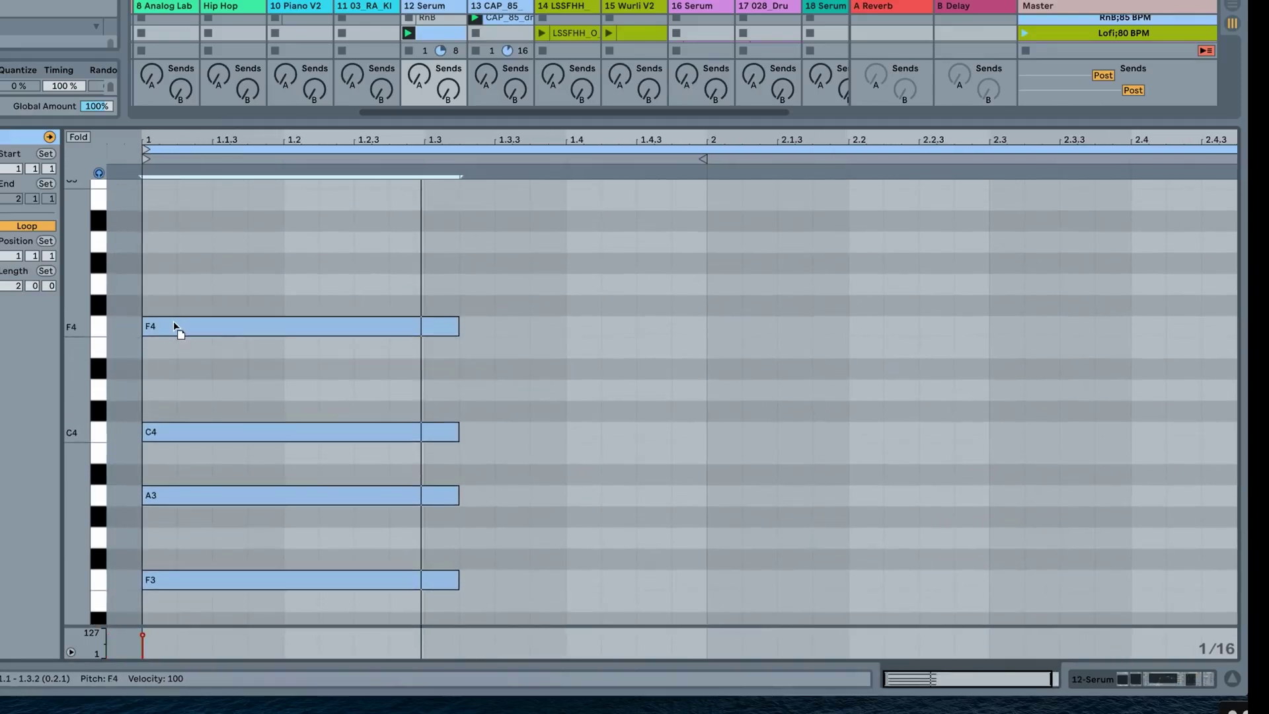
Audition the basic triad notes F3, A3 and C4 one by one
left_click(175, 581)
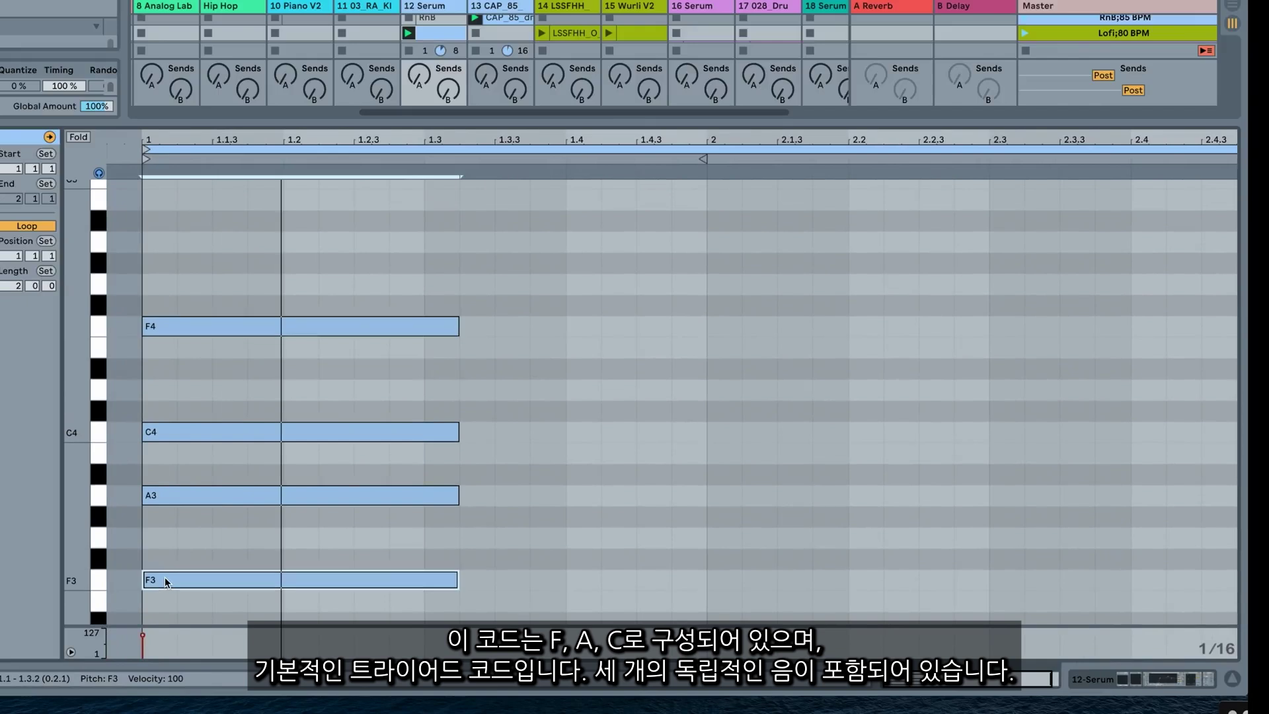
left_click(177, 498)
left_click(180, 432)
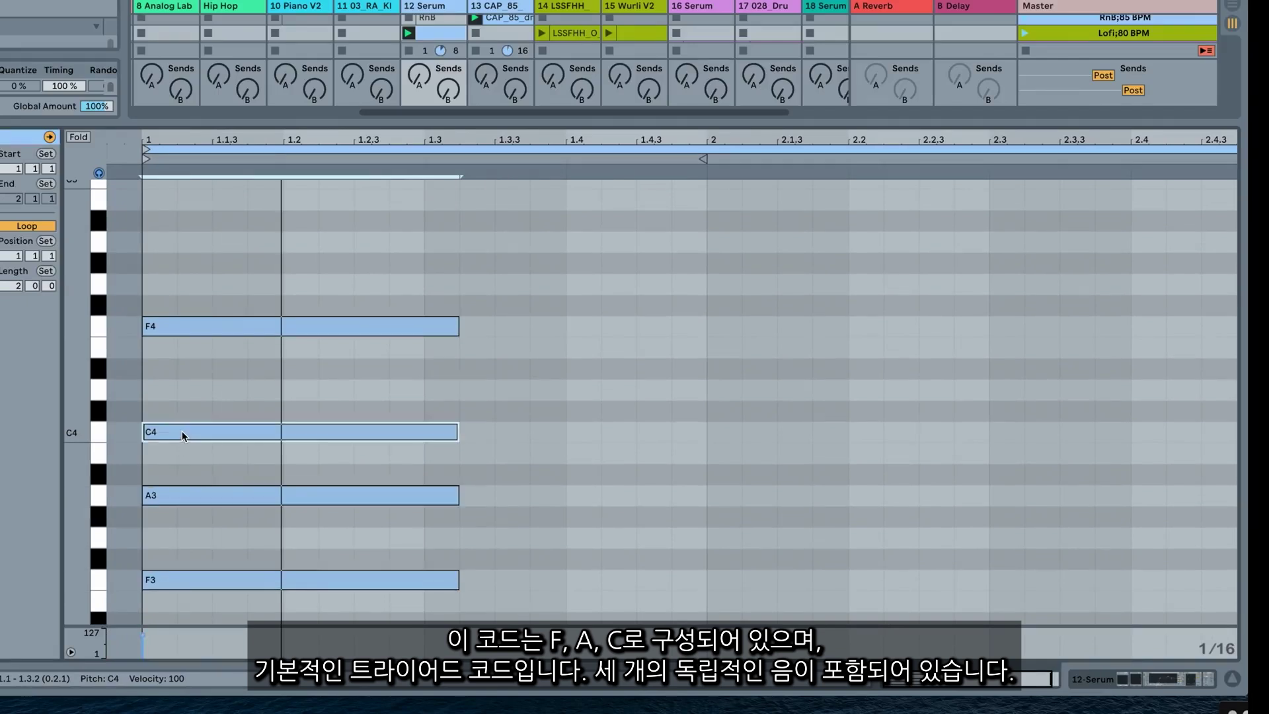
Move the top note to E4 for a seventh chord, then up to G4 for a ninth chord
left_click(177, 321)
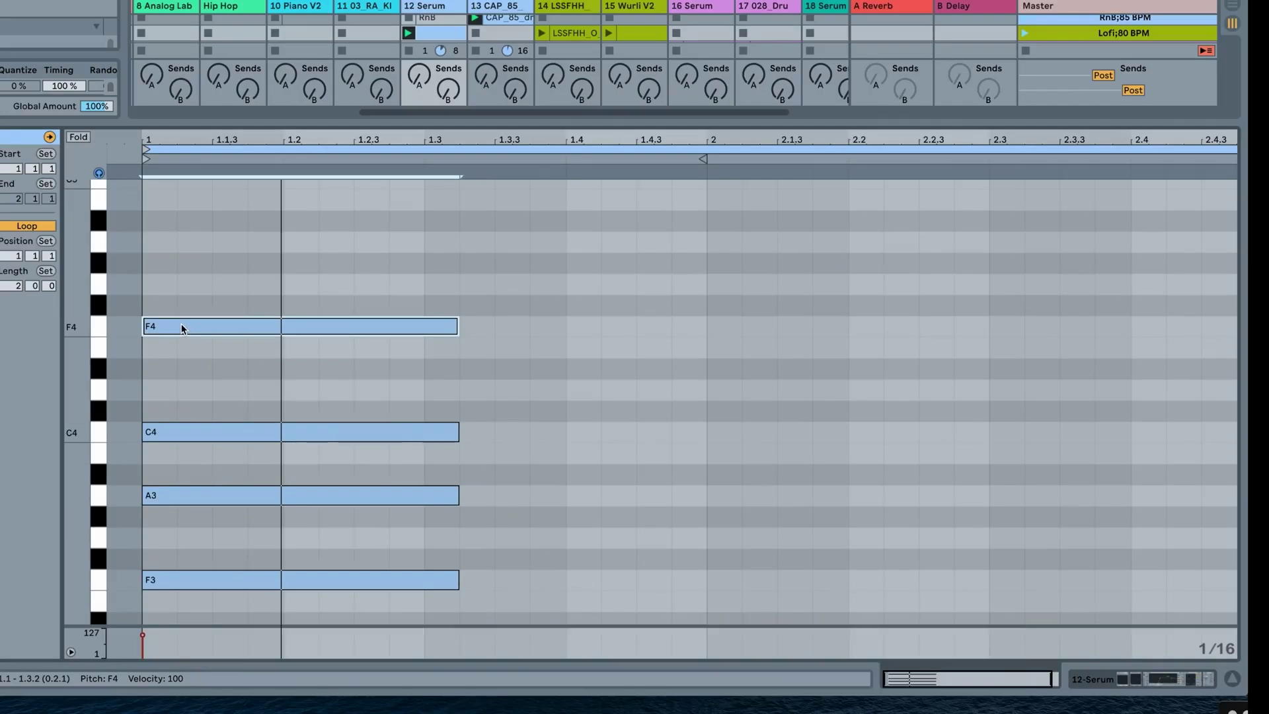
left_click_drag(183, 324, 182, 349)
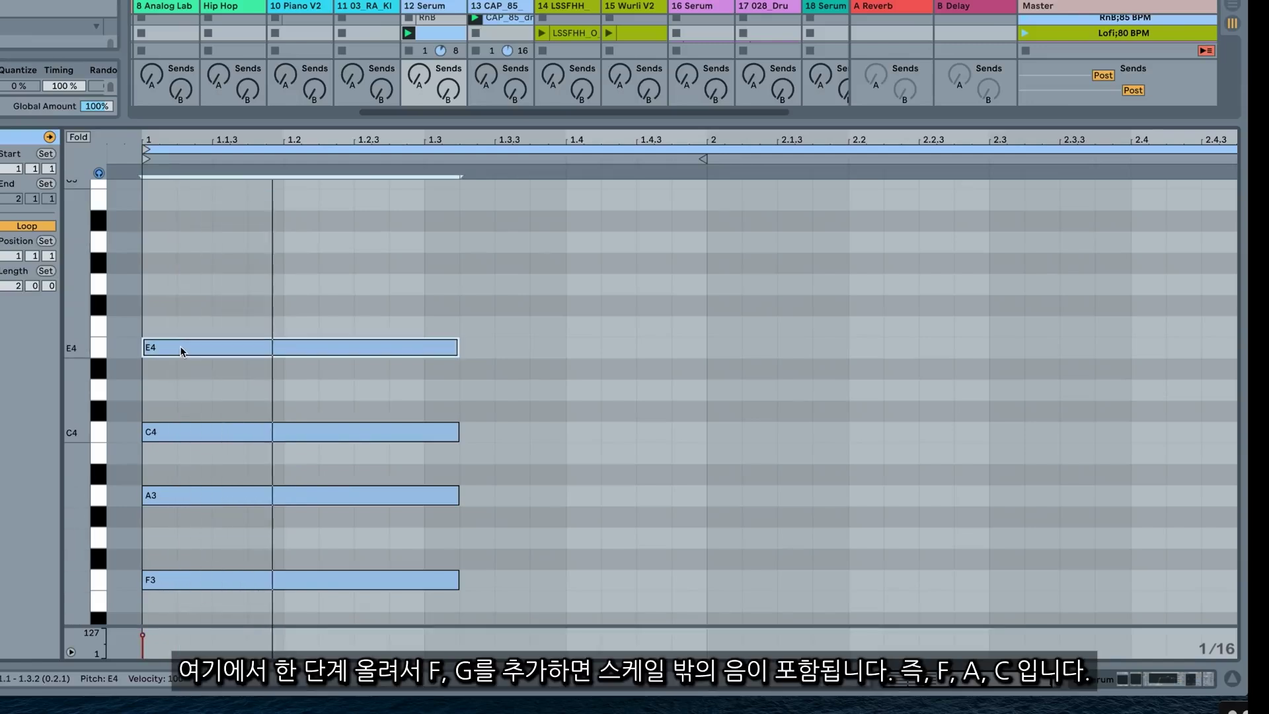
left_click_drag(182, 332, 185, 289)
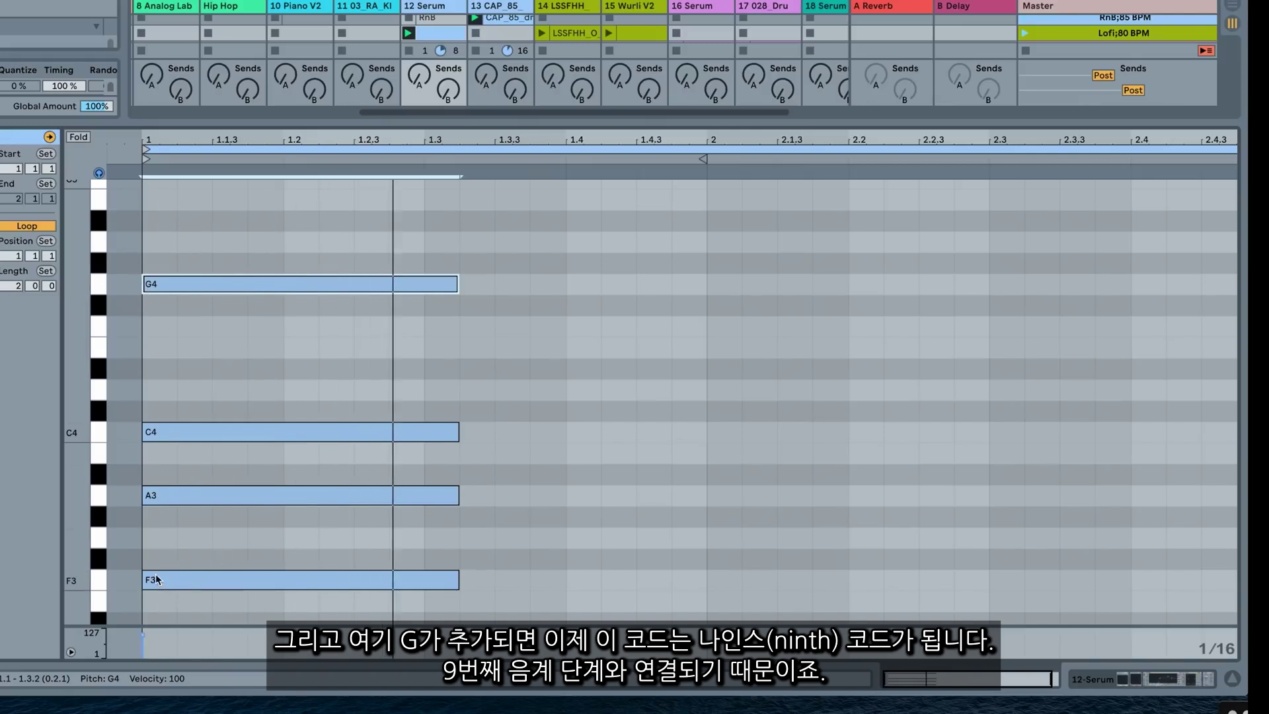
Count the scale degrees from F3 up to the ninth, G4, by auditioning white keys on the piano roll
left_click(99, 580)
left_click(99, 537)
left_click(99, 495)
left_click(98, 460)
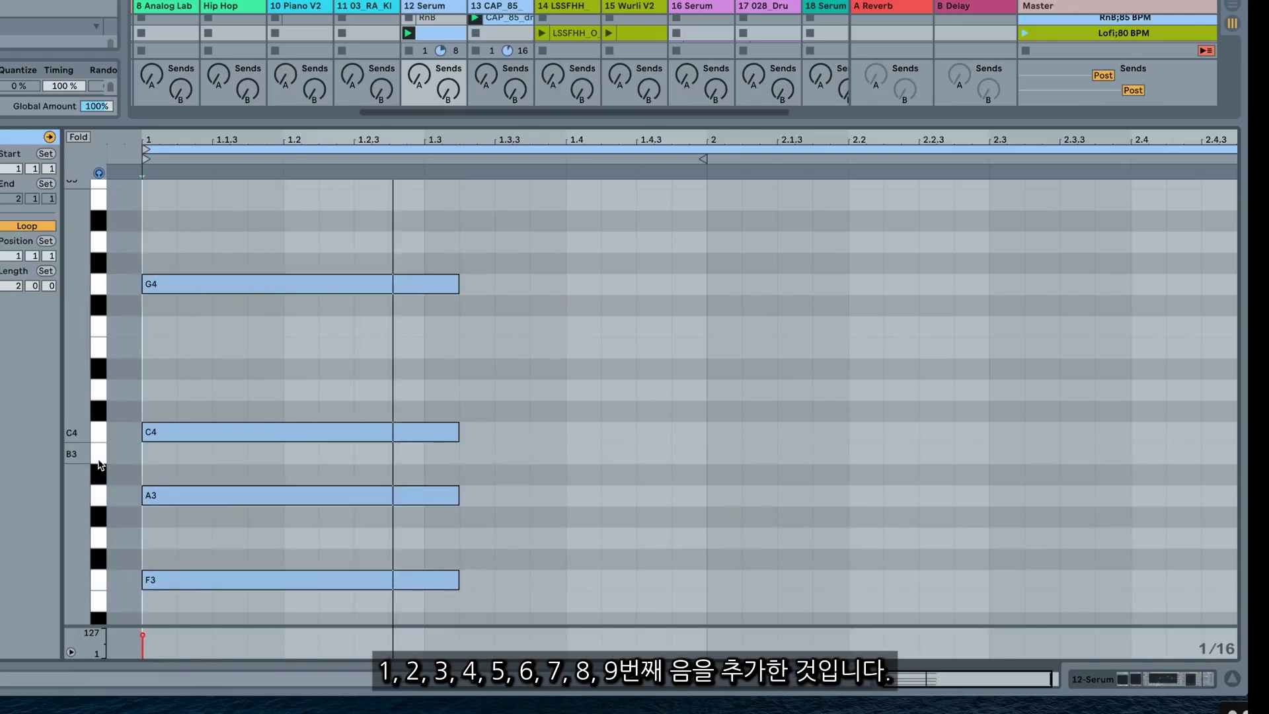
left_click(101, 433)
left_click(102, 389)
left_click(99, 285)
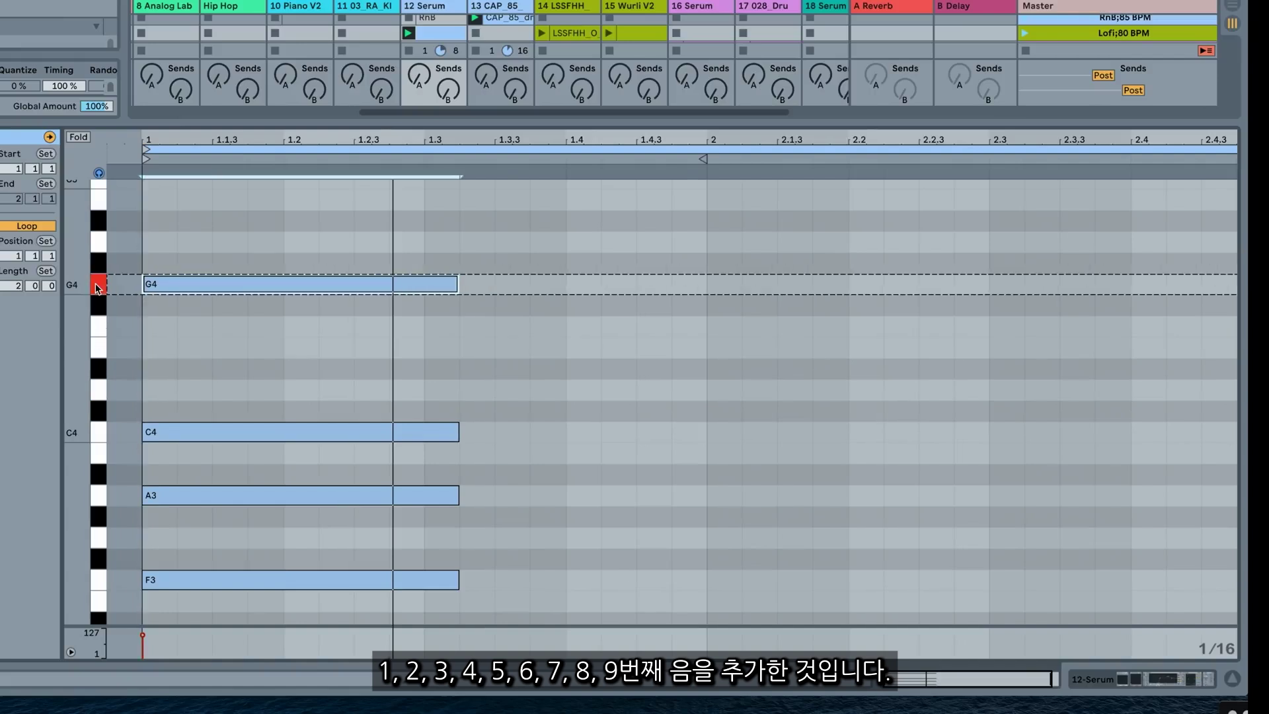
Return the top note to the seventh, E, and place the whole chord an octave higher as F4–A4–C5–E5
key("Up")
key("Up")
key("Up")
key("Up")
key("Up")
key("Up")
key("Up")
left_click_drag(177, 225, 185, 444)
key("ctrl+a")
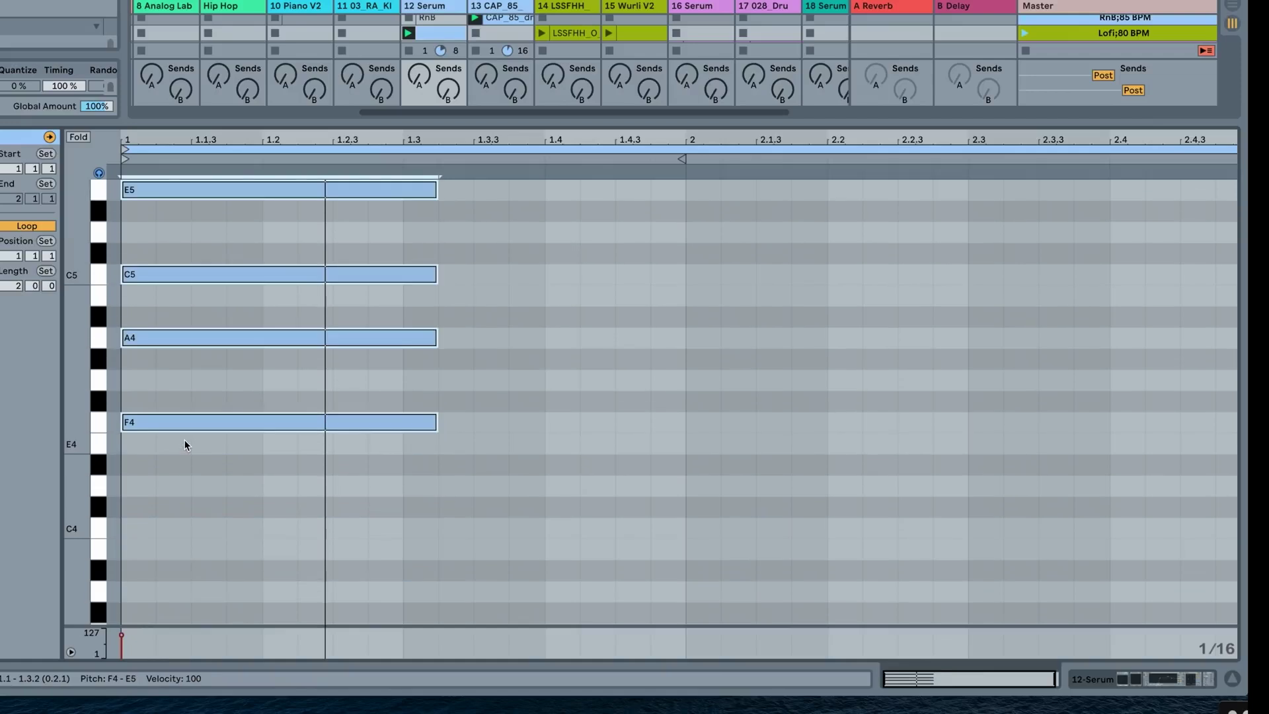
key("shift+Up")
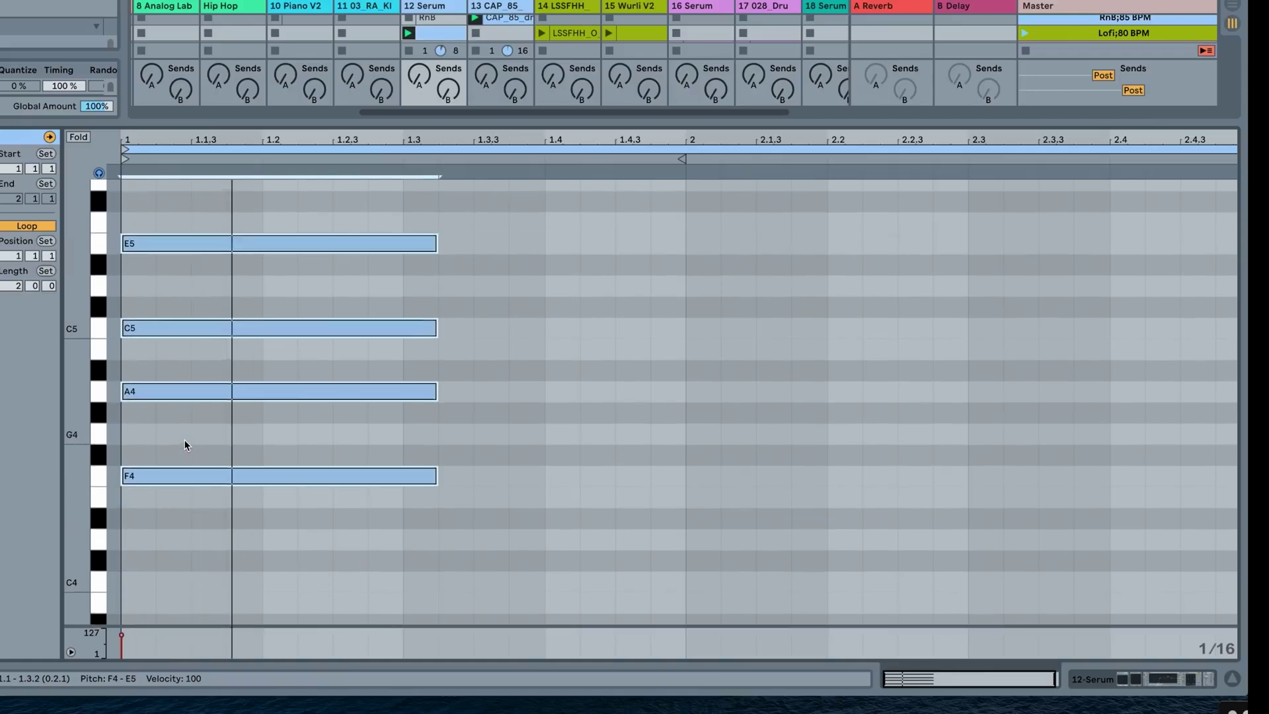
Raise the top note of the F4–A4–C5–E5 chord to G5
left_click(211, 252)
scroll(208, 252, "up", 1)
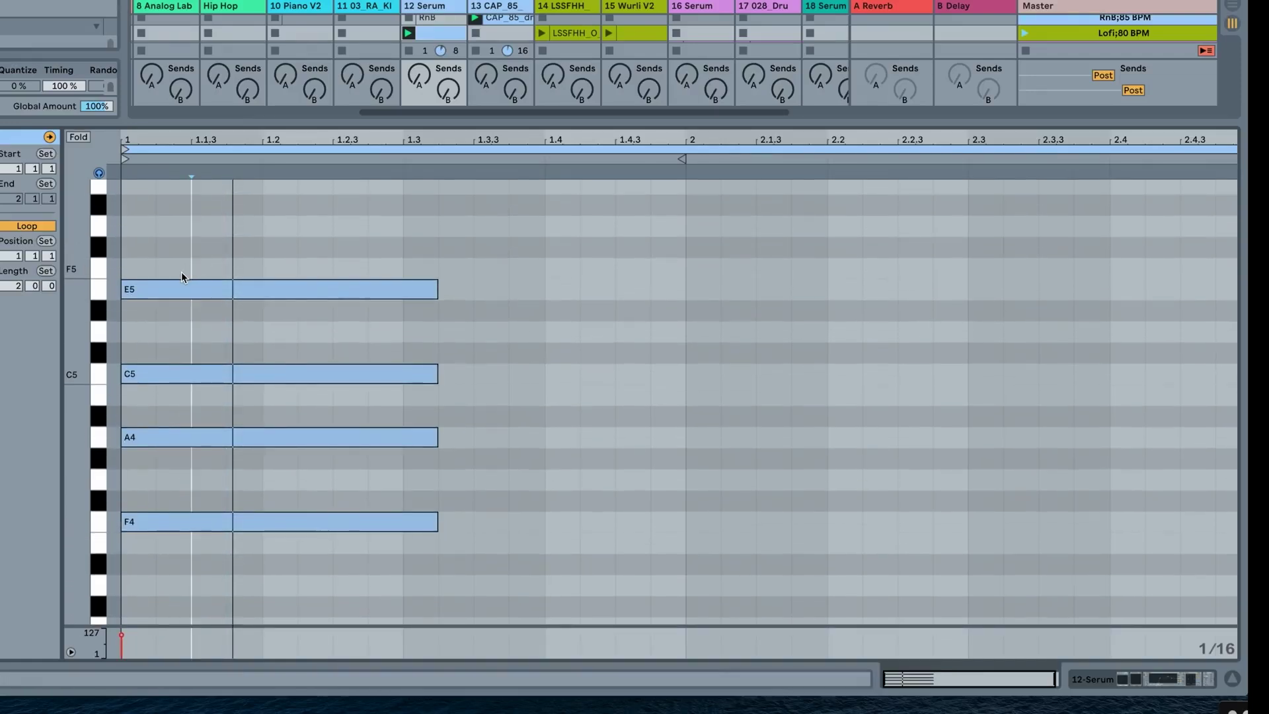
left_click_drag(175, 295, 177, 235)
key("space")
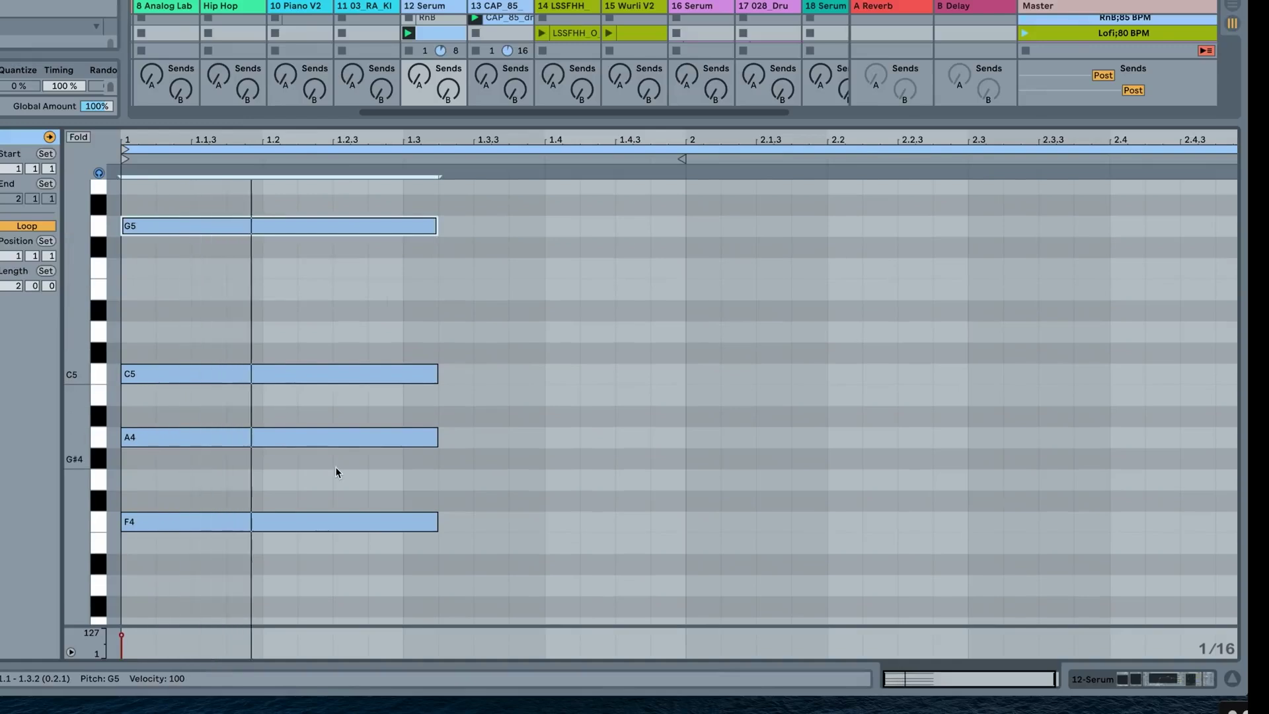
Duplicate the whole chord to 1.3.2 and lower the copy one semitone to E4–G#4–B4–F#5
left_click_drag(347, 569, 377, 180)
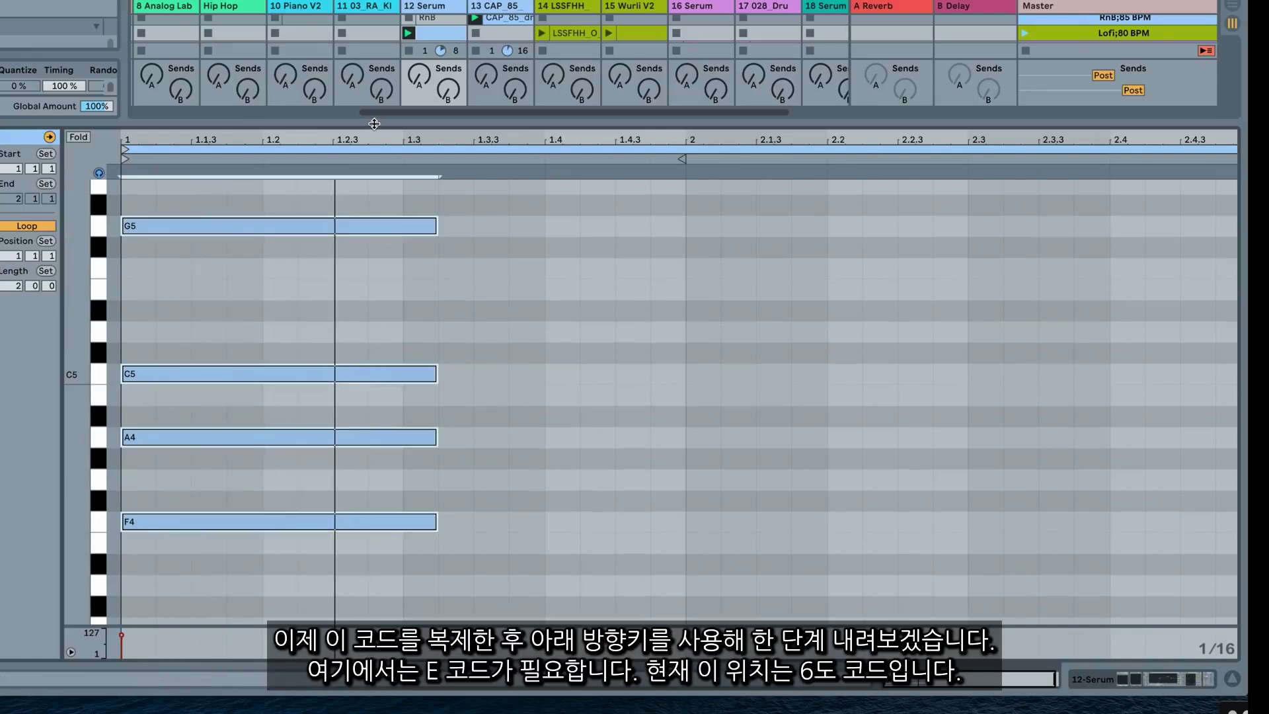
key("ctrl+d")
key("Down")
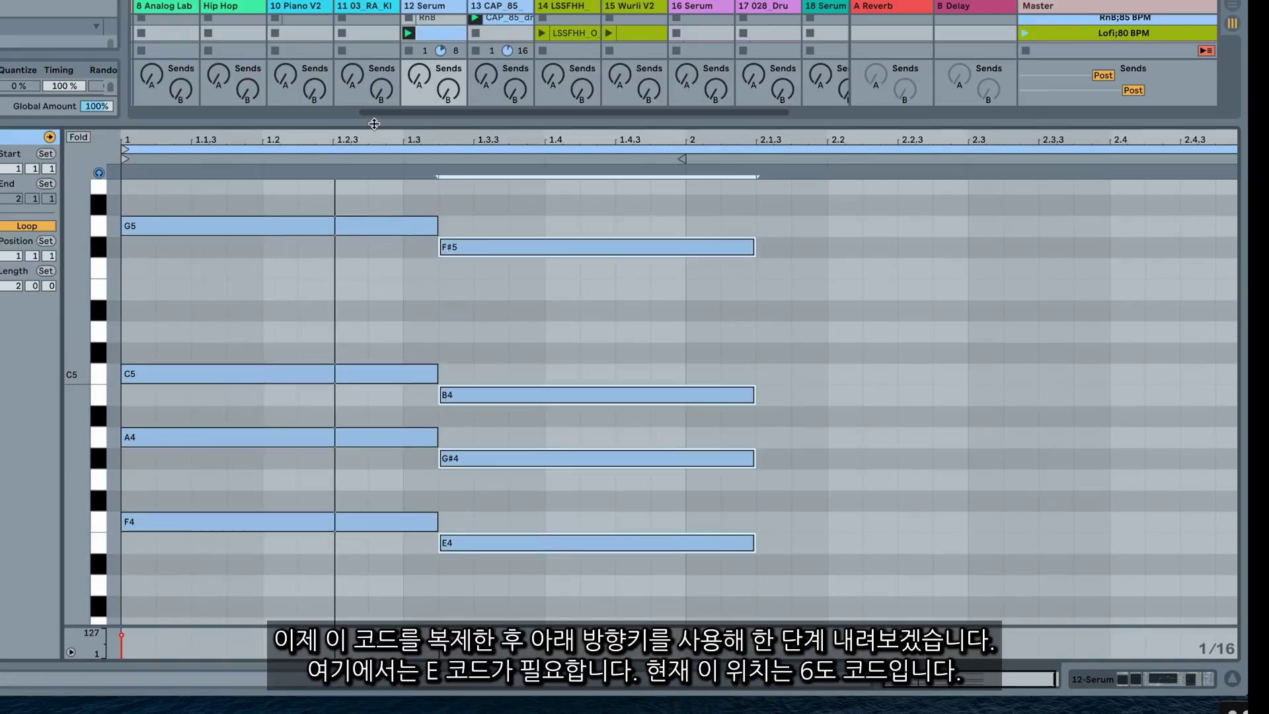
left_click(583, 426)
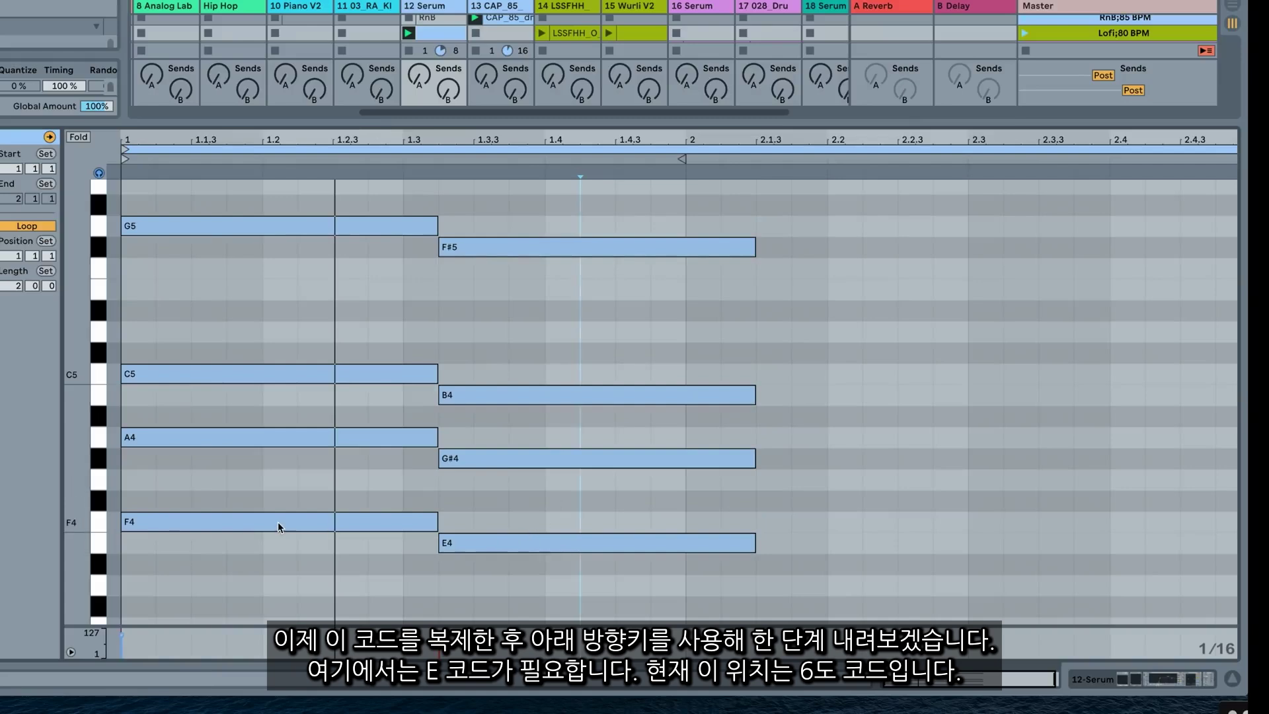
left_click(98, 544)
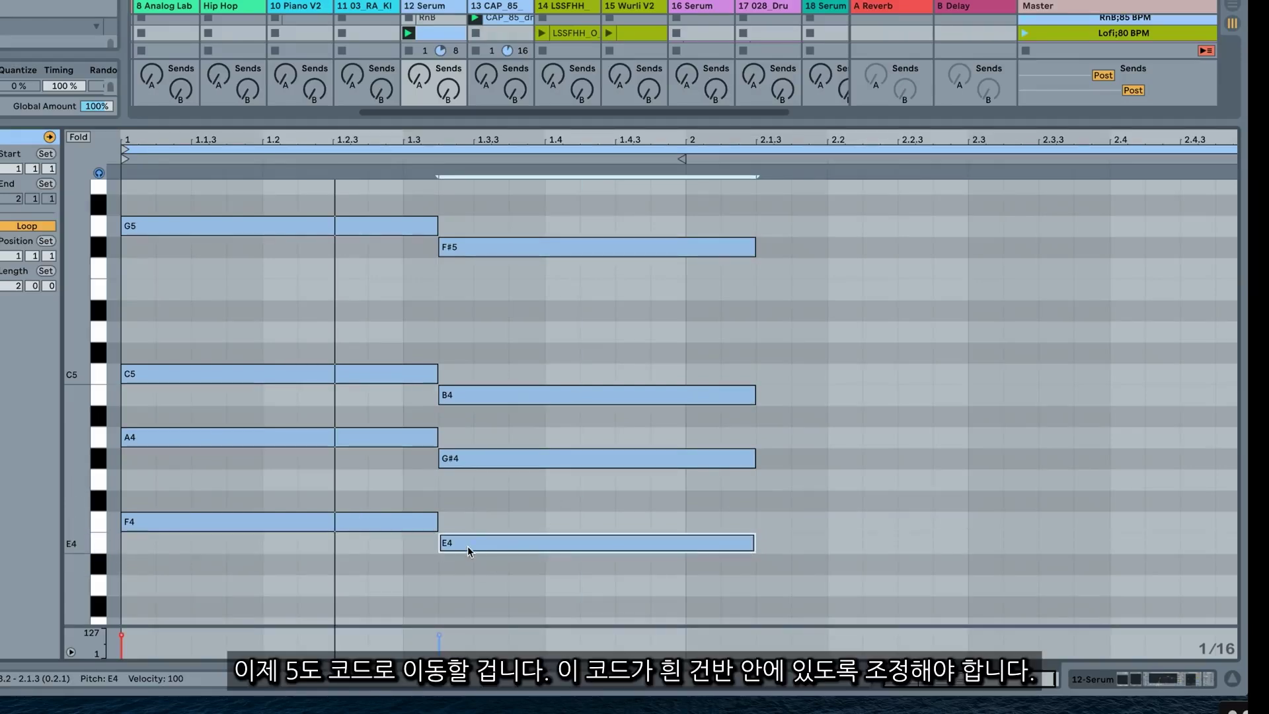
Fit the second chord to the white keys by lowering G#4 to G4 and replacing F#5 with a copied E5
left_click_drag(491, 456, 495, 481)
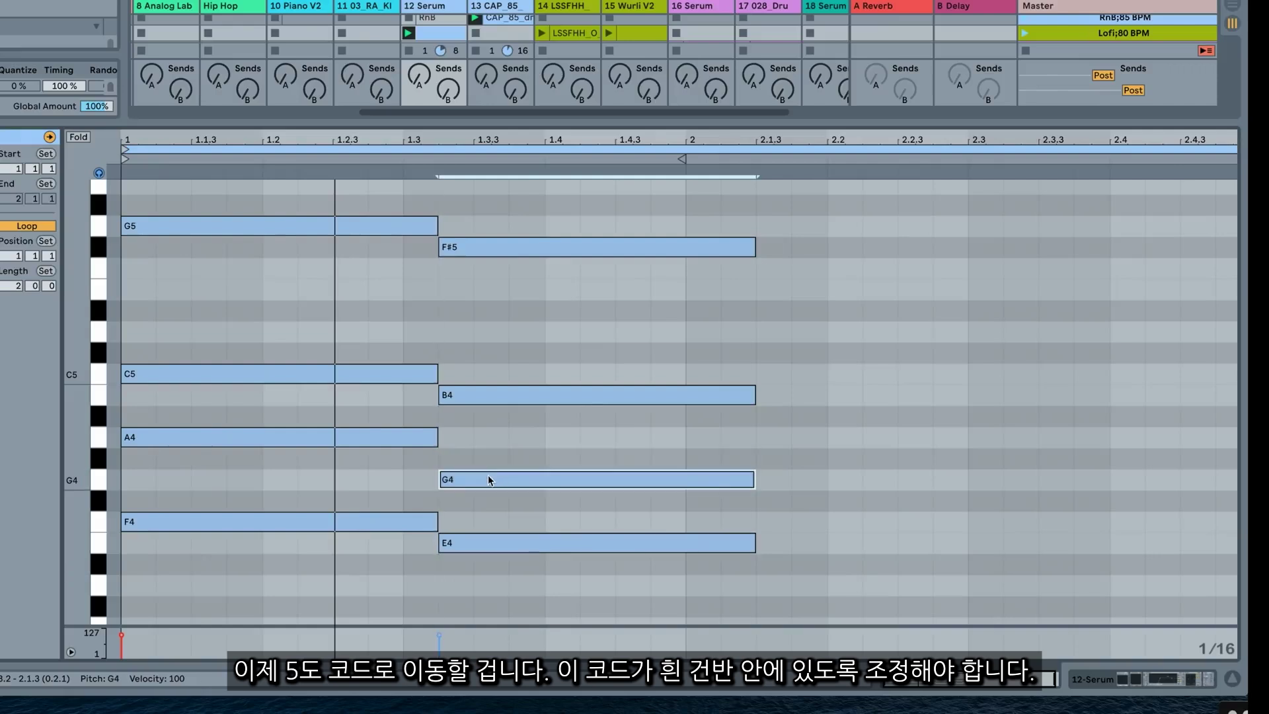
left_click(467, 247)
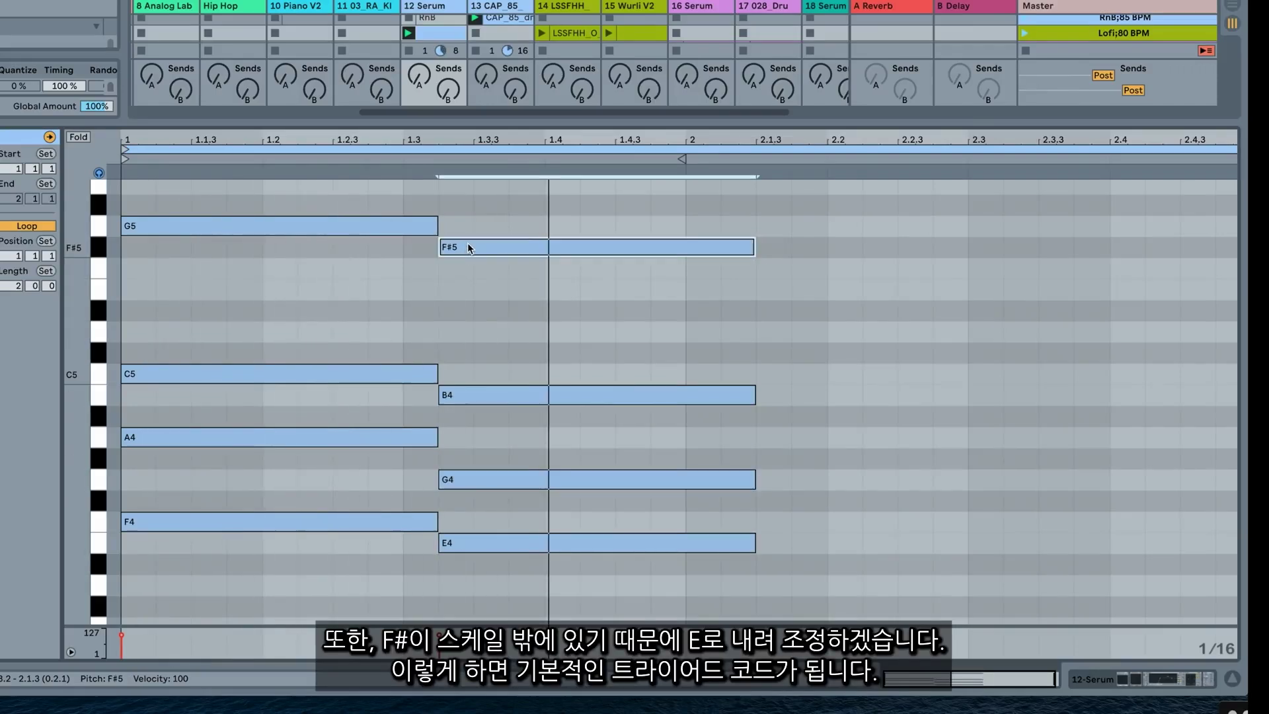
key("Delete")
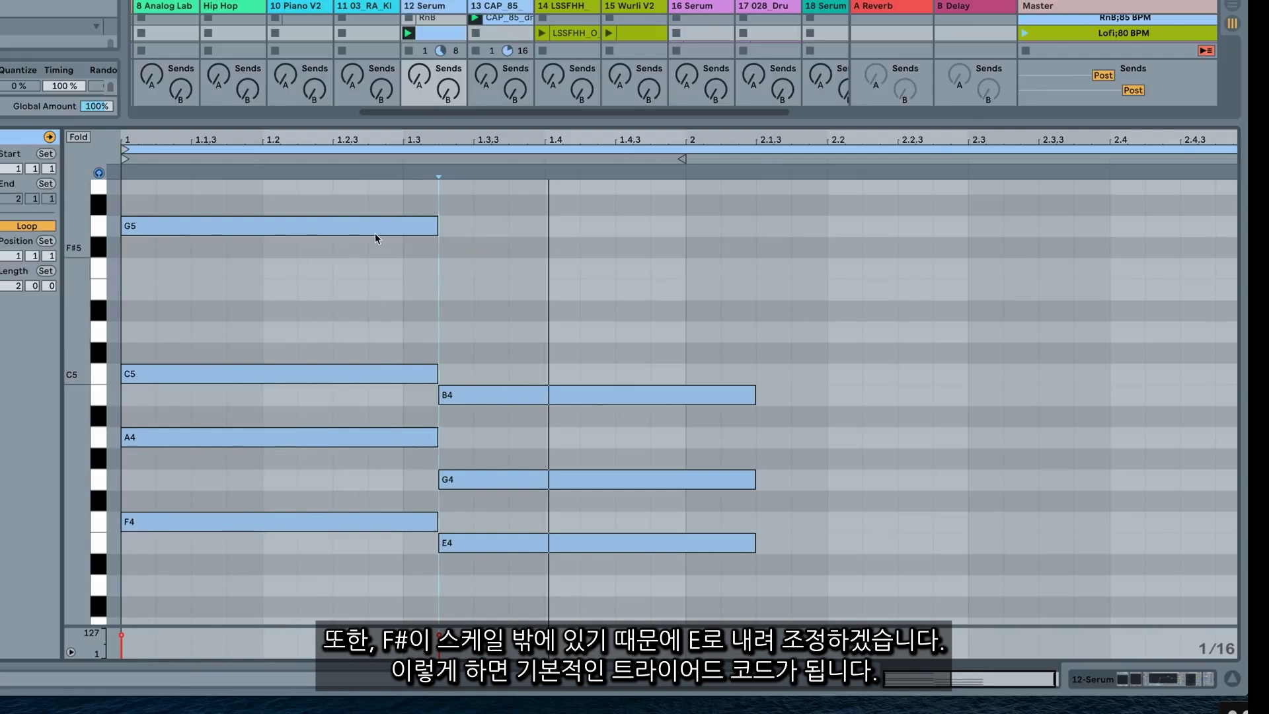
left_click_drag(375, 233, 693, 295)
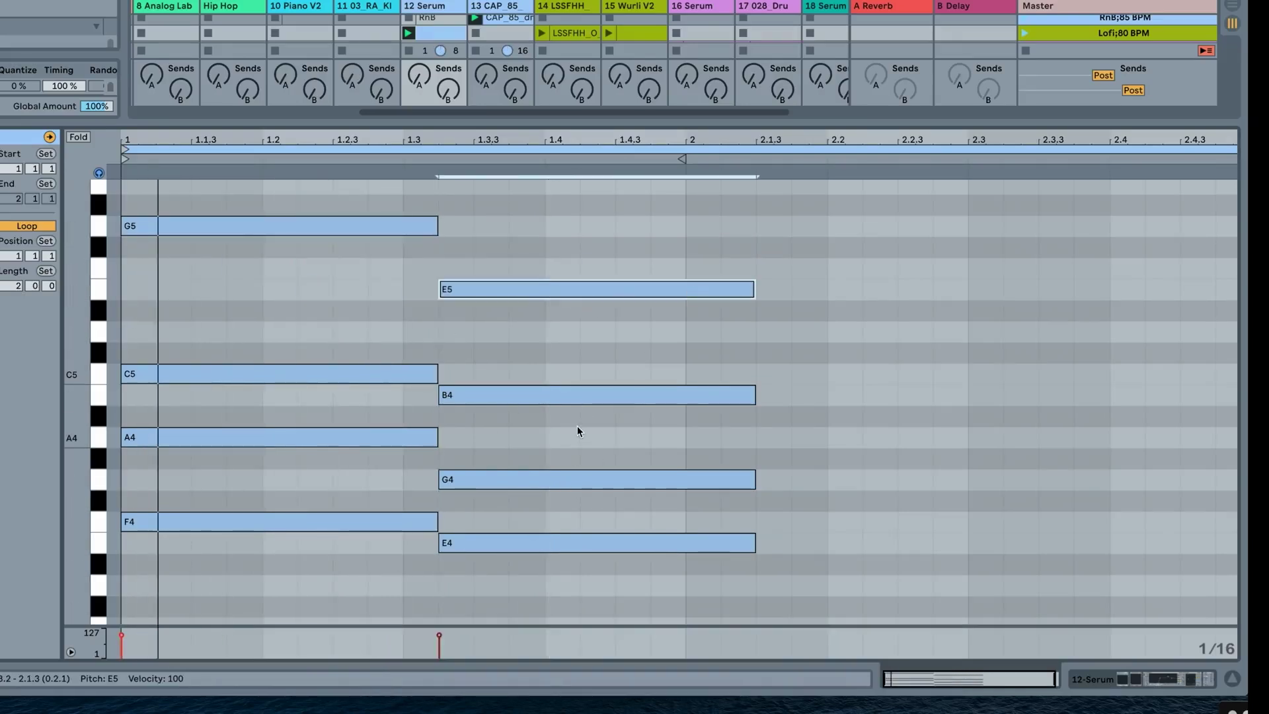
Extend all four notes of the second chord so they end at 2.2.1
scroll(569, 410, "down", 2)
scroll(569, 410, "right", 1)
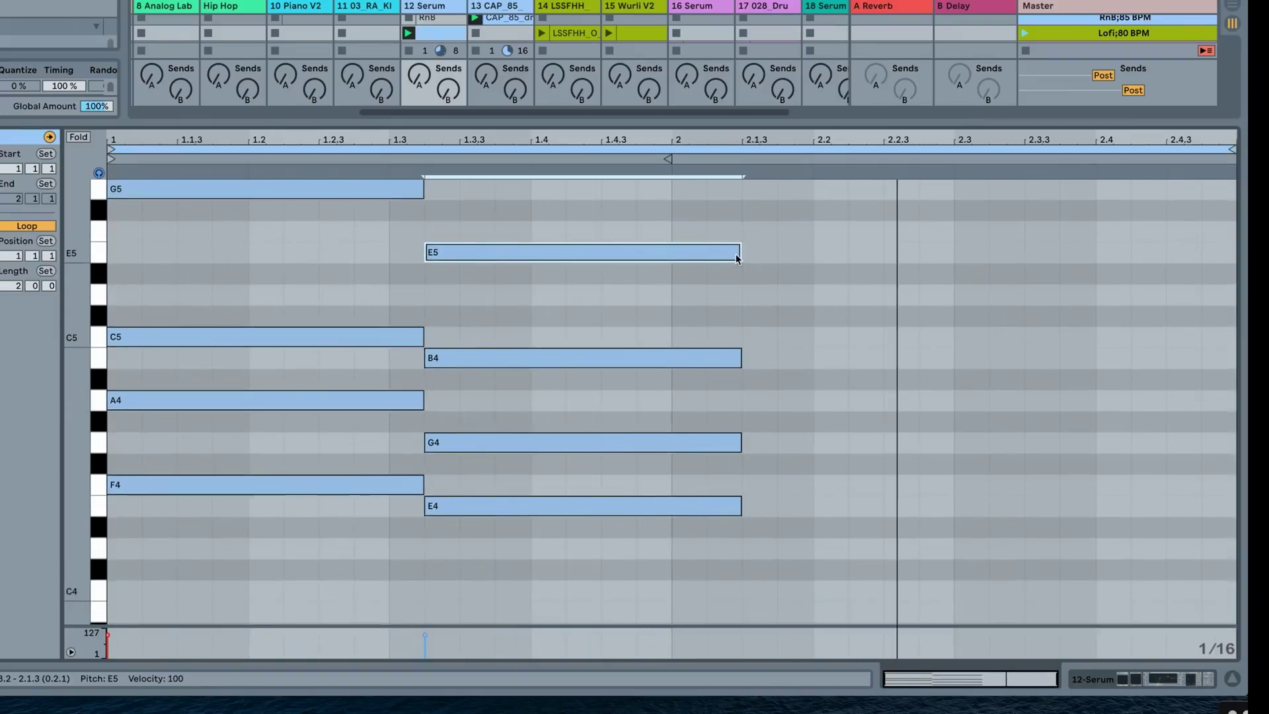
left_click_drag(739, 252, 806, 269)
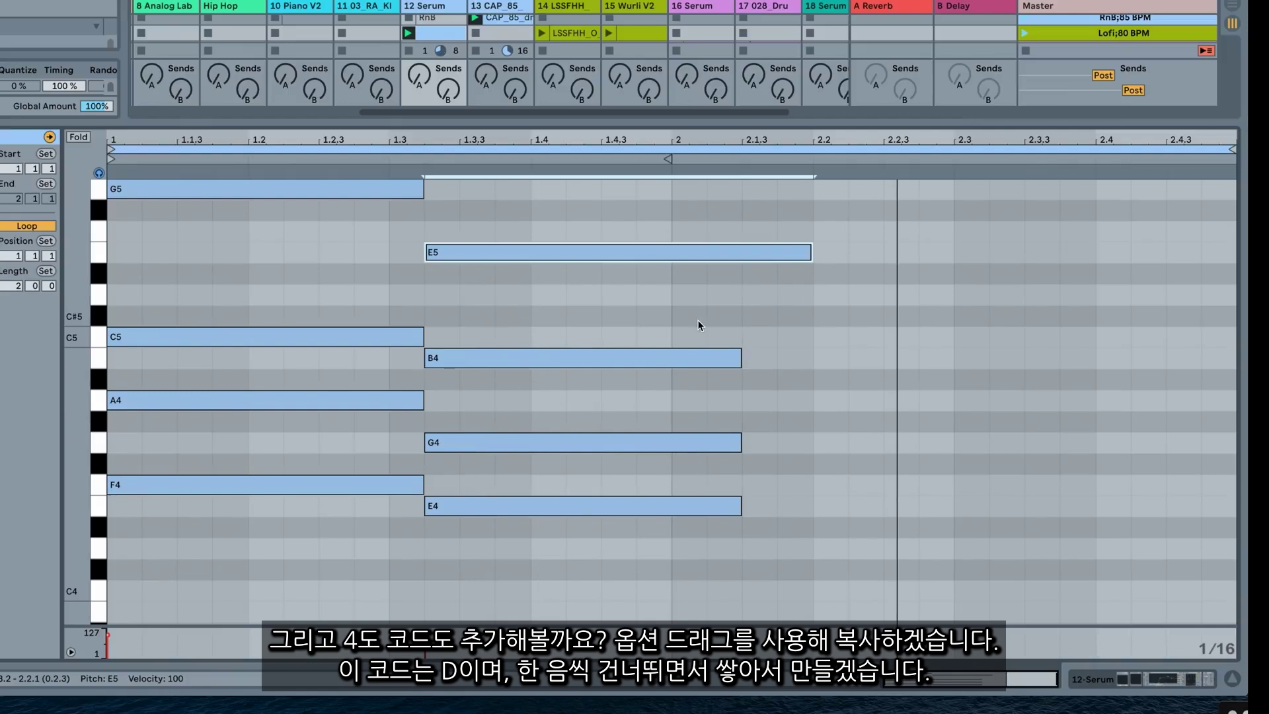
left_click_drag(700, 325, 812, 507)
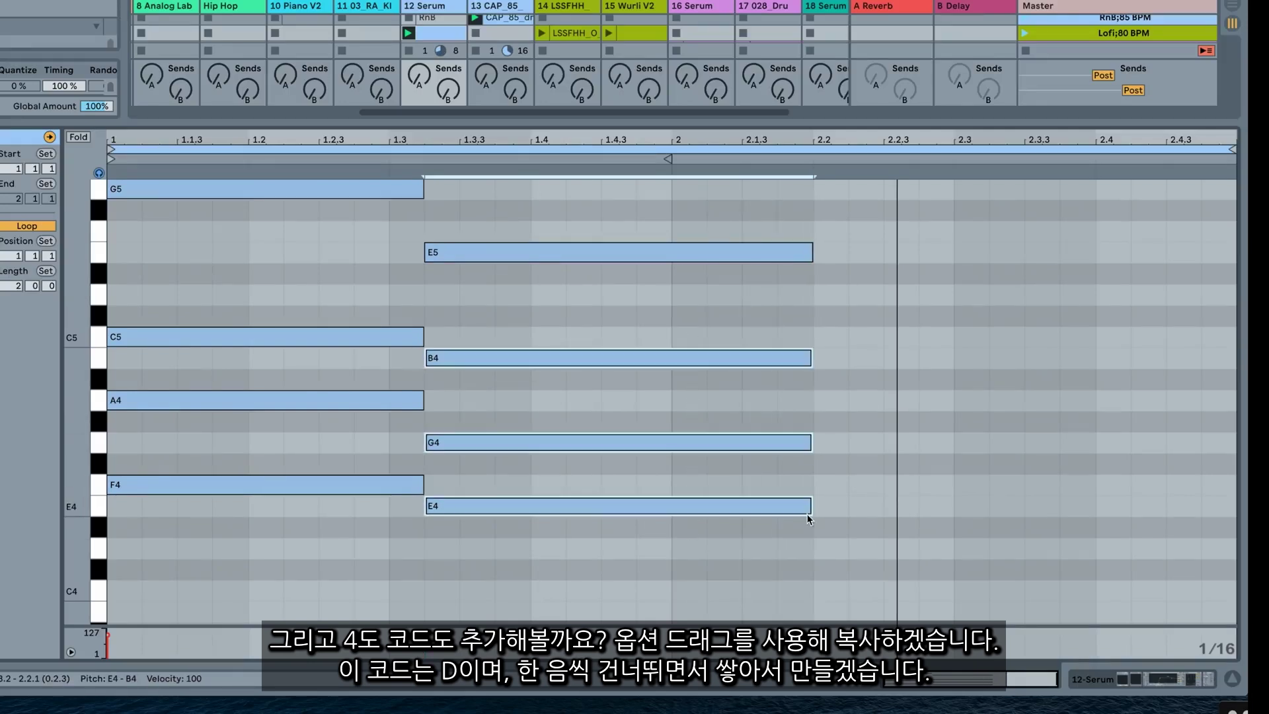
Copy the second chord's E4 to 2.2.1 as D4 and stack copies of it at F4 and A4
left_click(678, 558)
left_click(645, 507)
left_click_drag(644, 508, 644, 505)
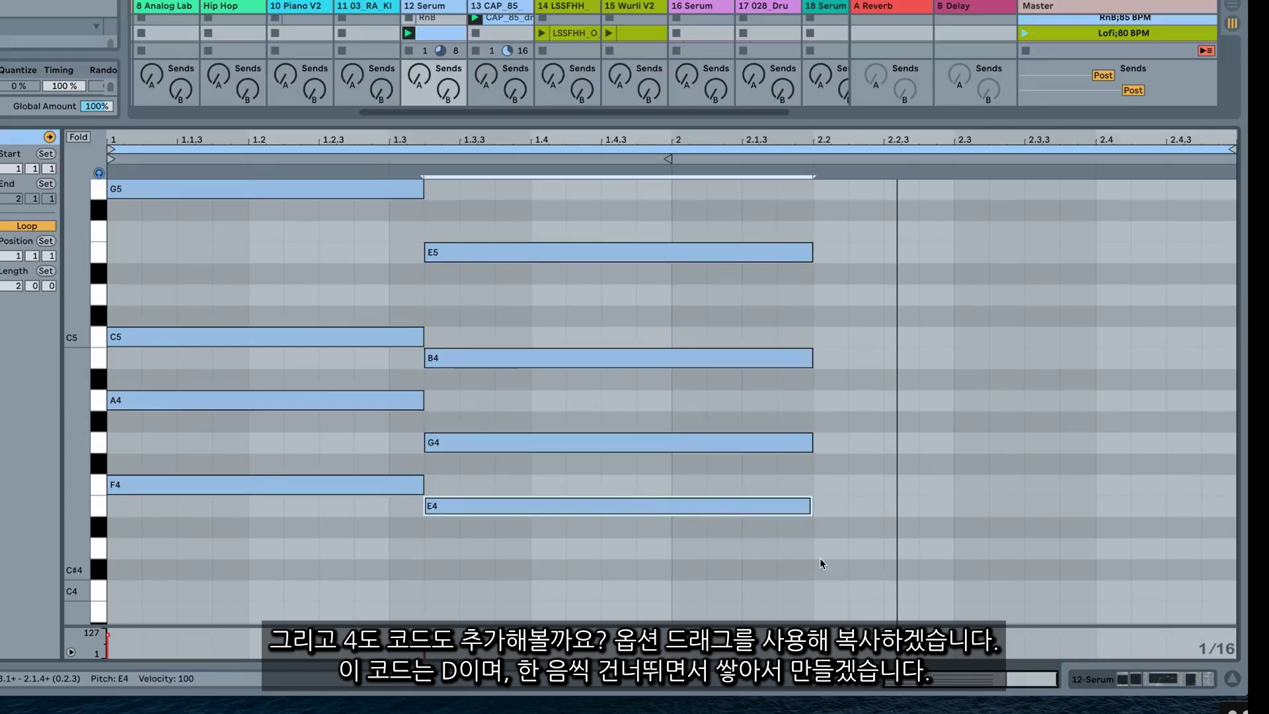
left_click_drag(777, 514, 1136, 548)
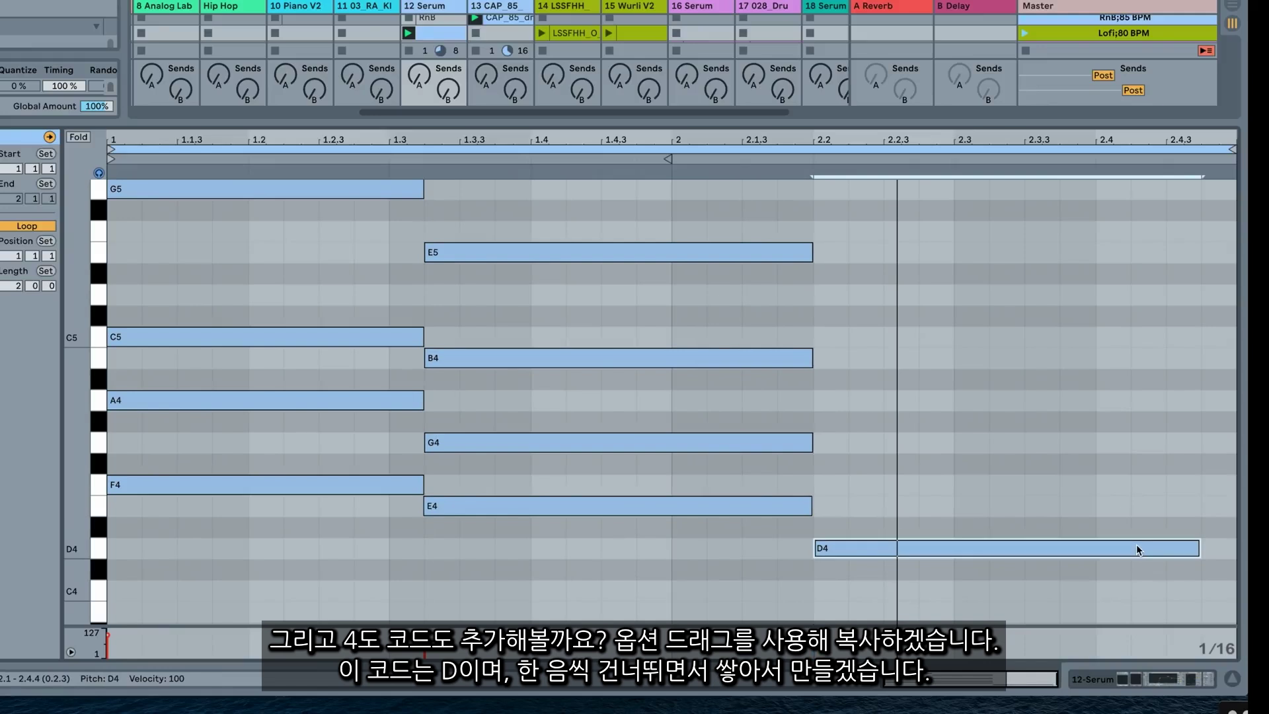
left_click_drag(884, 542, 887, 407)
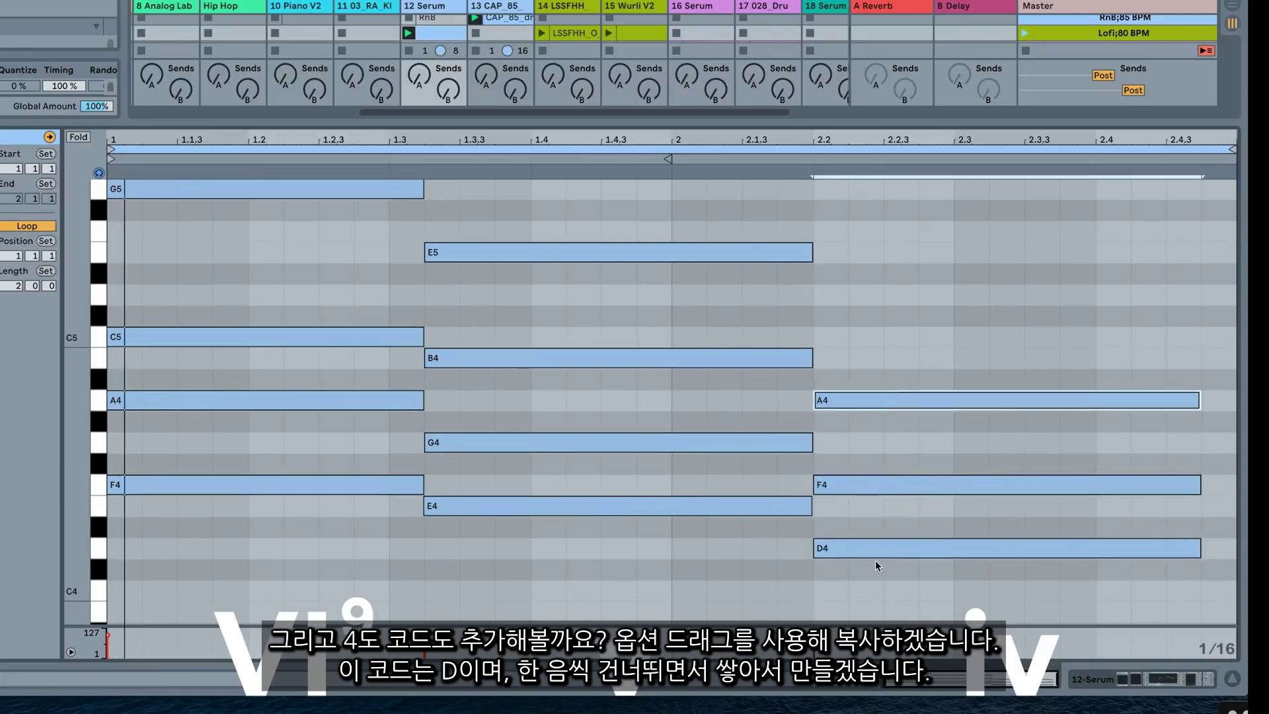
Add a C5 copied from A4 to the D4–F4–A4 chord and shorten it to end at 2.4.1
key("space")
scroll(847, 433, "up", 1)
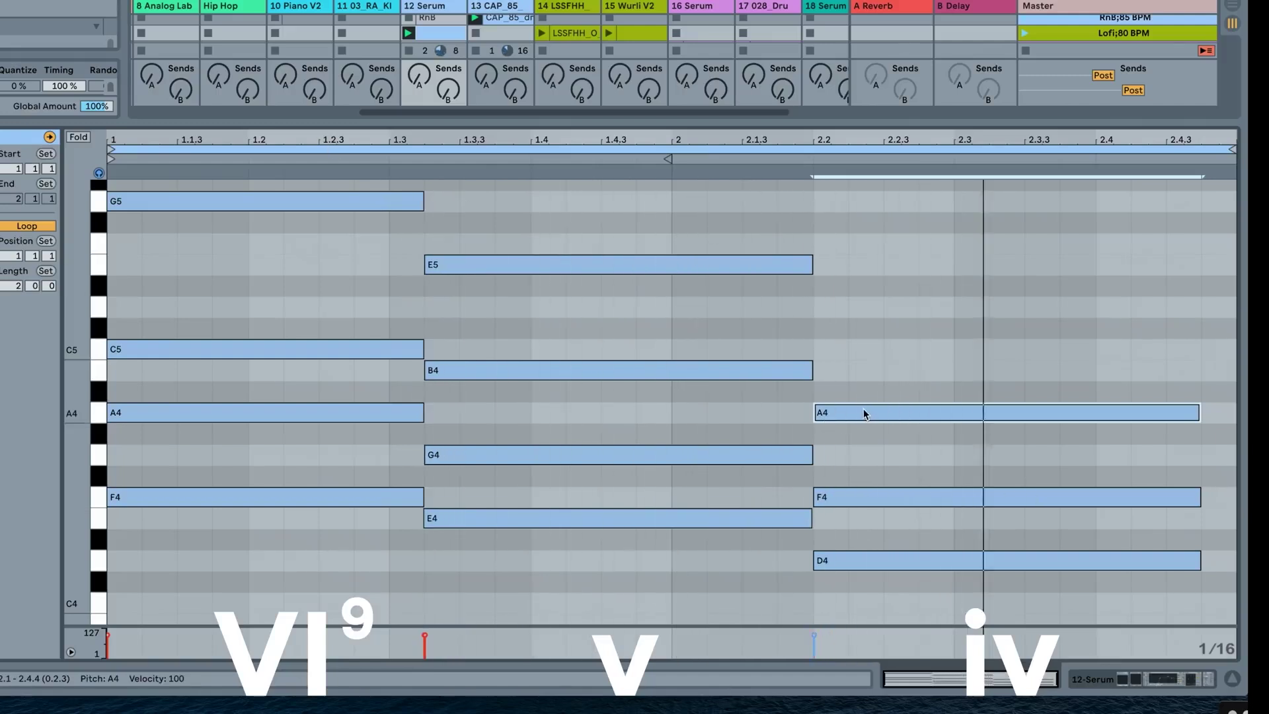
left_click_drag(863, 408, 858, 345)
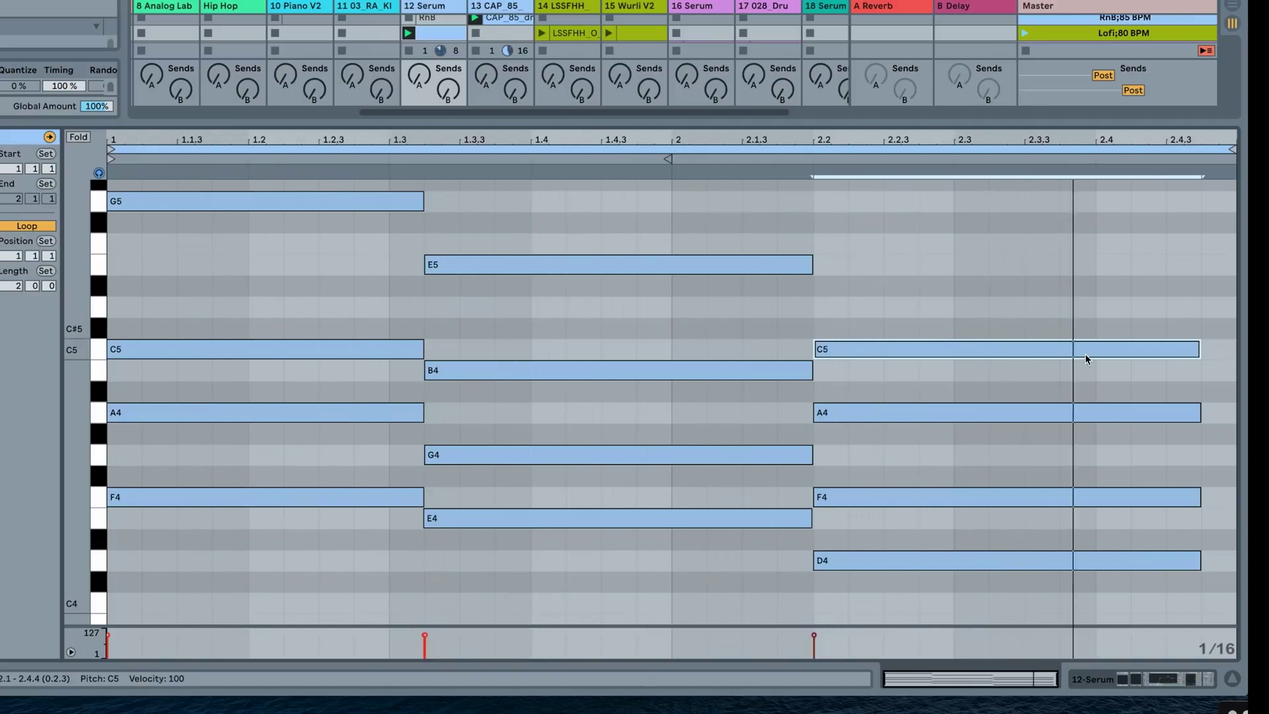
left_click_drag(1198, 349, 1093, 351)
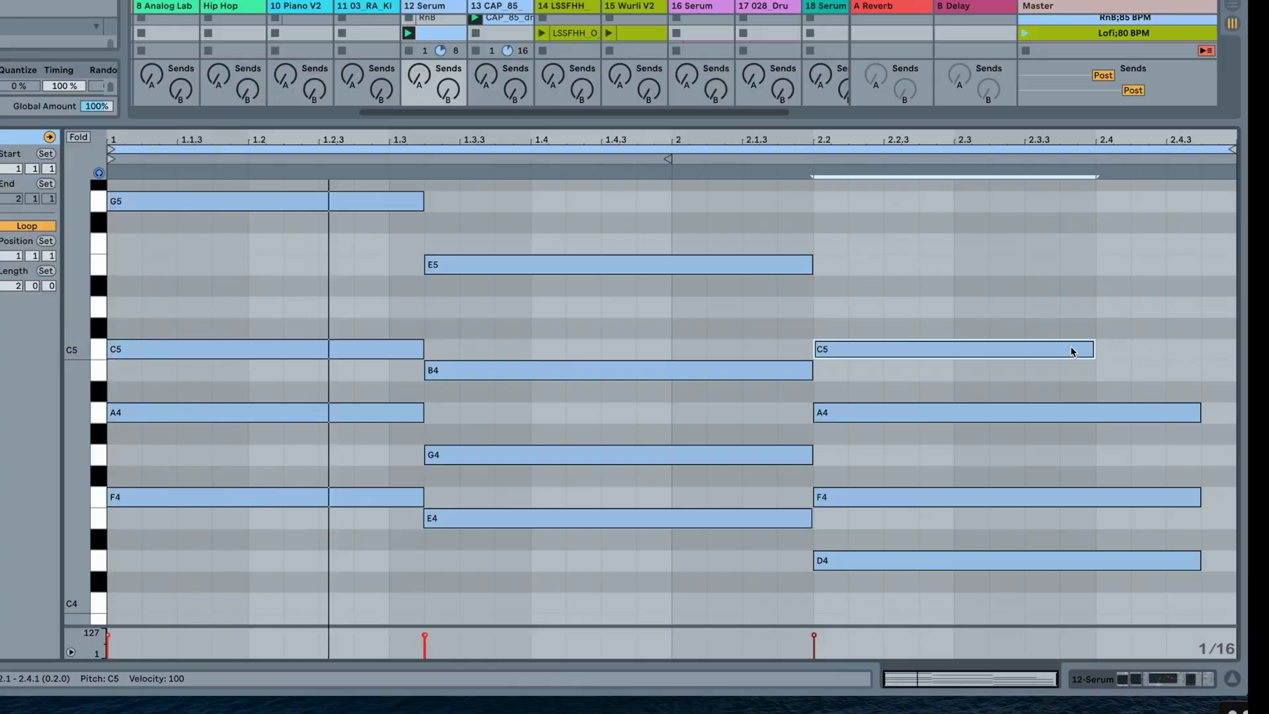
left_click_drag(1077, 351, 1099, 329)
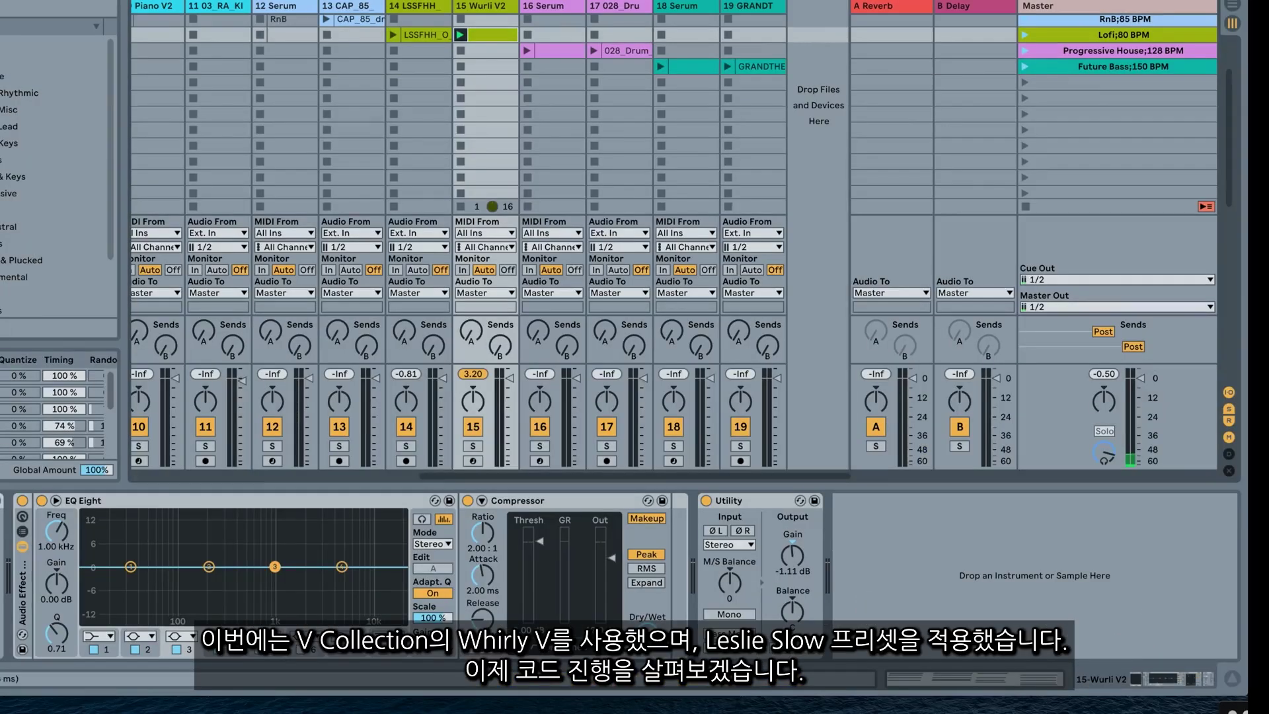
View the Wurli V instrument's plug-in window and hide it again
key("super+alt+p")
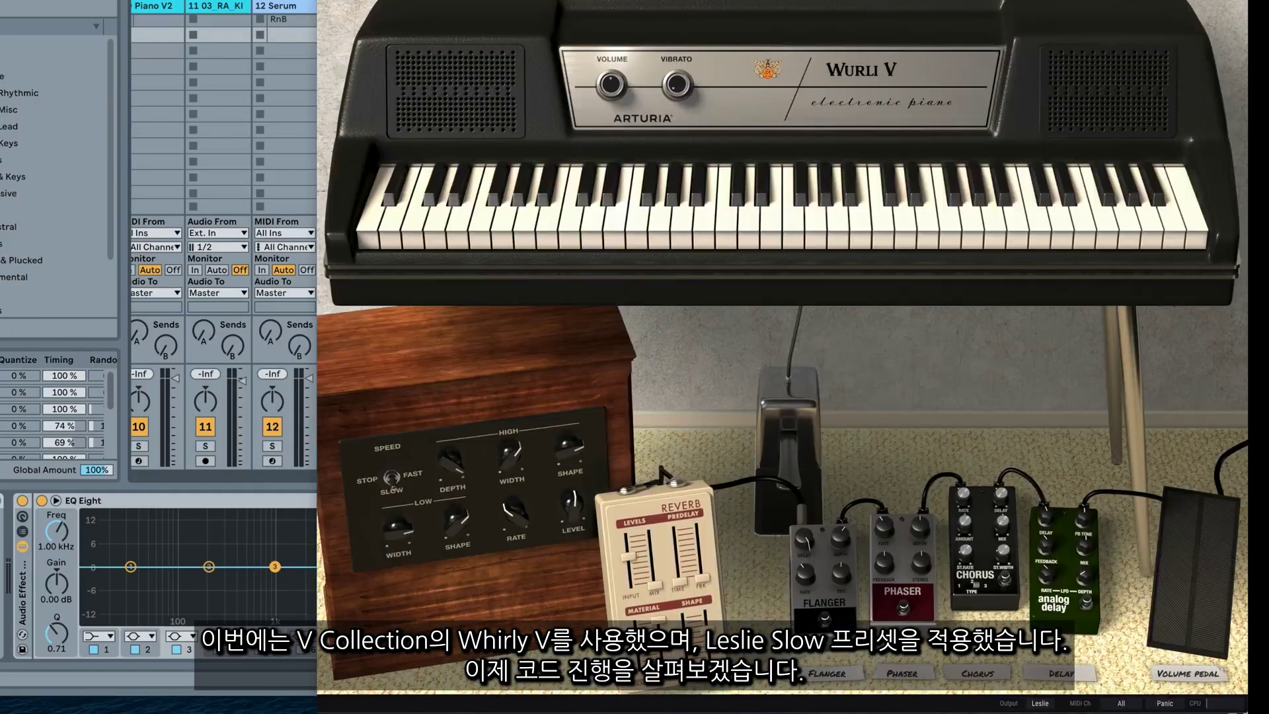
key("super+alt+p")
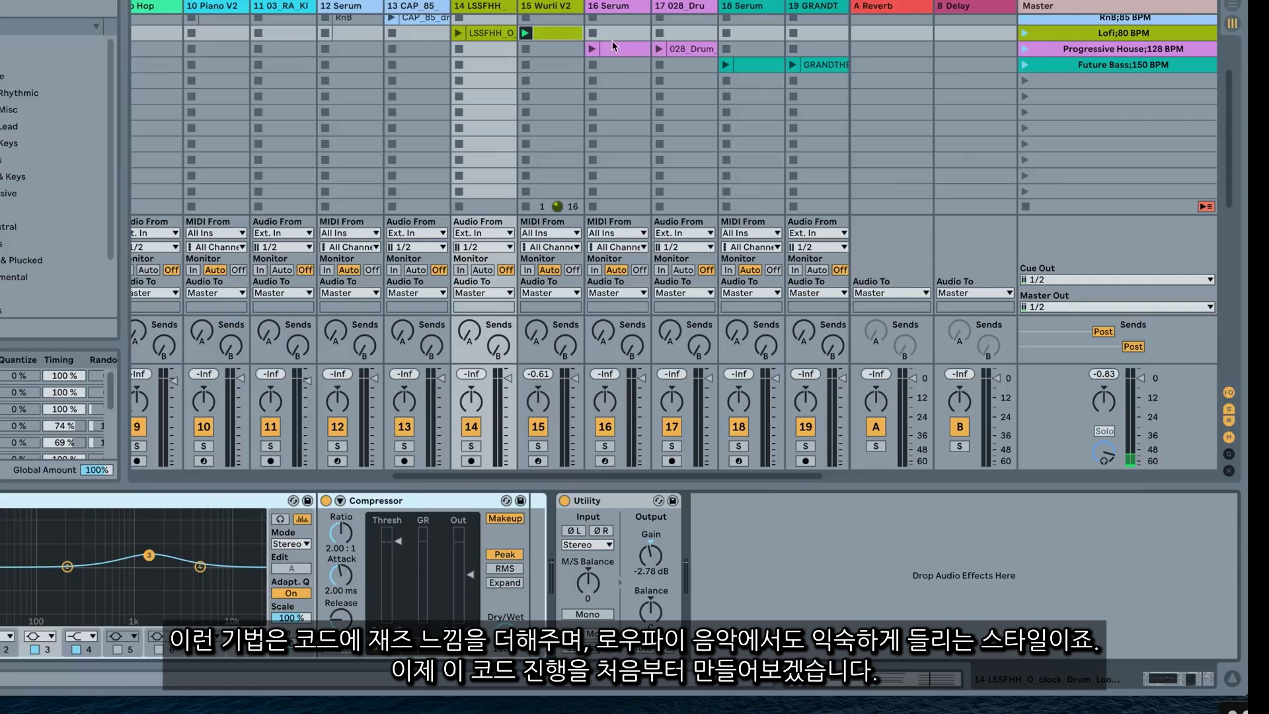
Create an empty MIDI clip on the 15 Wurli V2 track below the Lofi clip and set its loop length to 4 bars
double_click(552, 43)
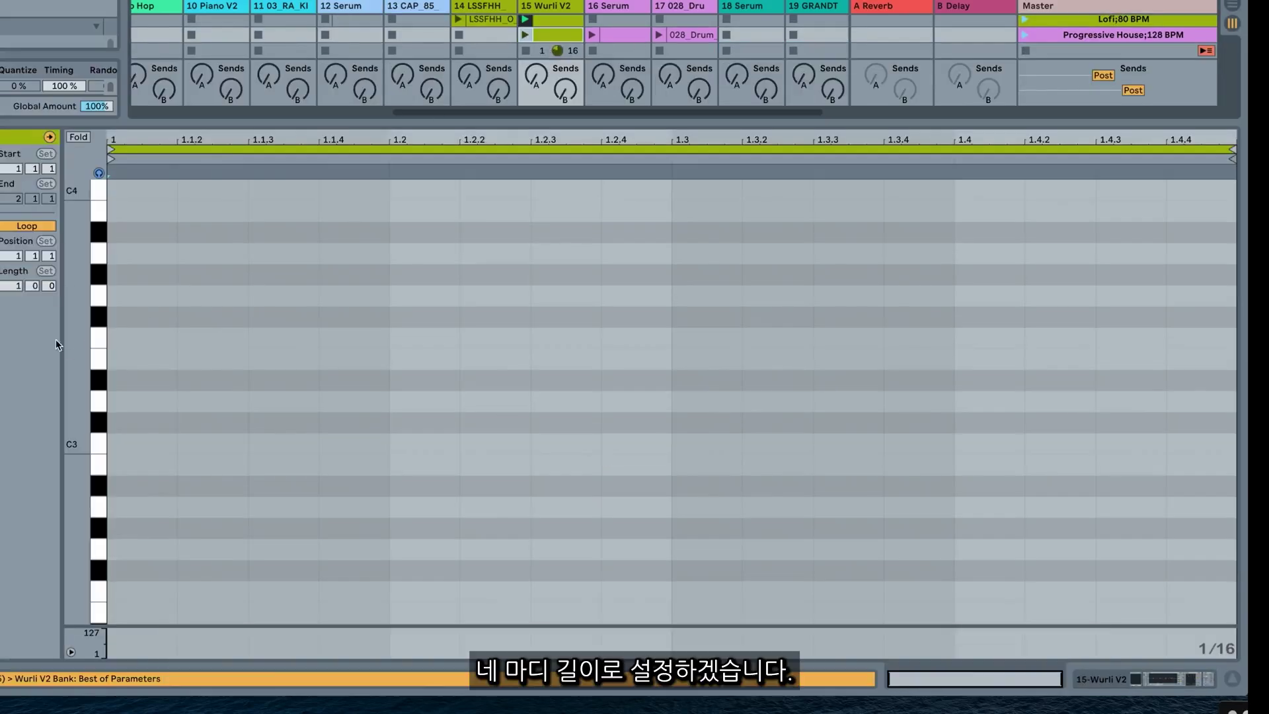
left_click(18, 286)
type("4")
key("Return")
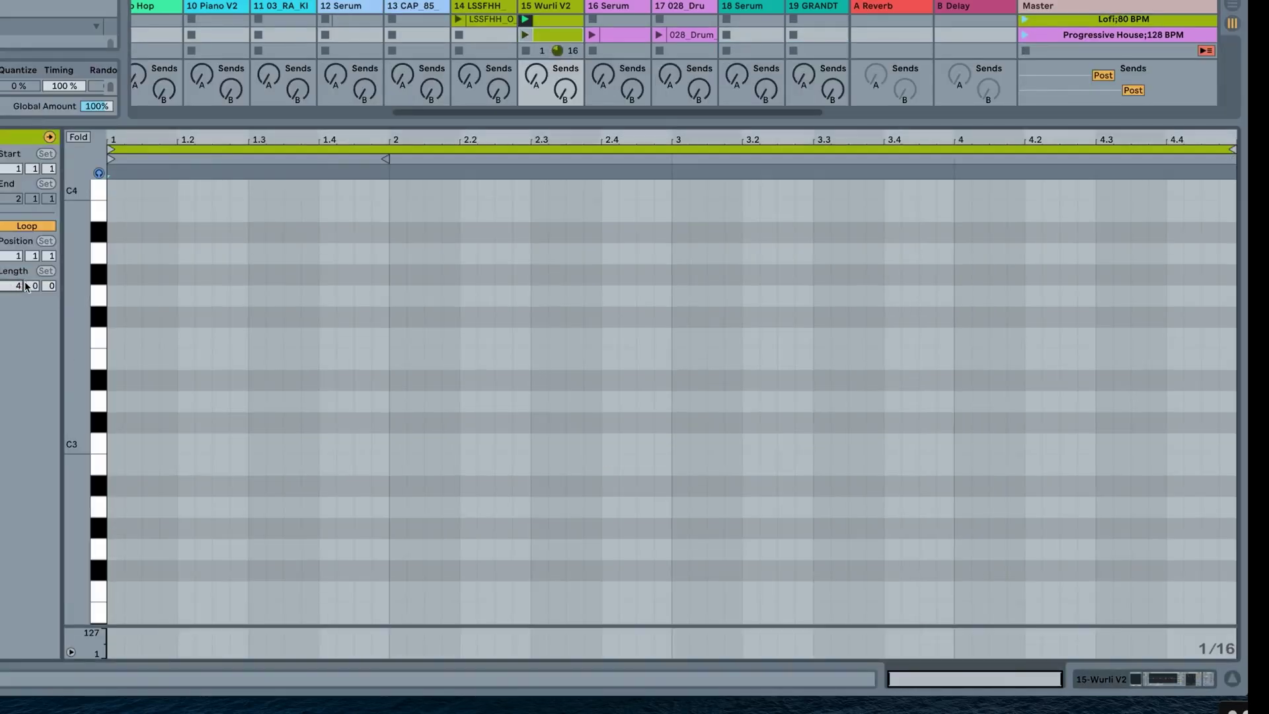
Build a one-bar C3–E3–G3 chord at the start of the Wurli clip and launch the clip
double_click(112, 444)
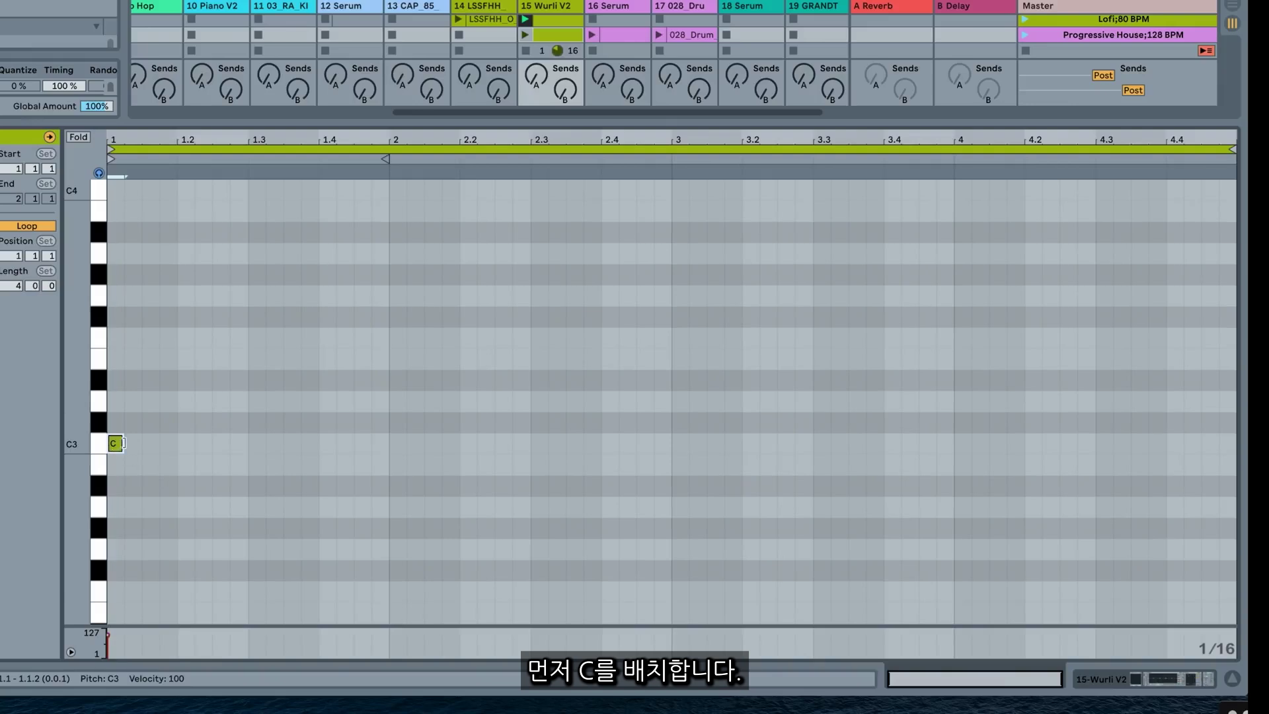
left_click_drag(124, 443, 359, 296)
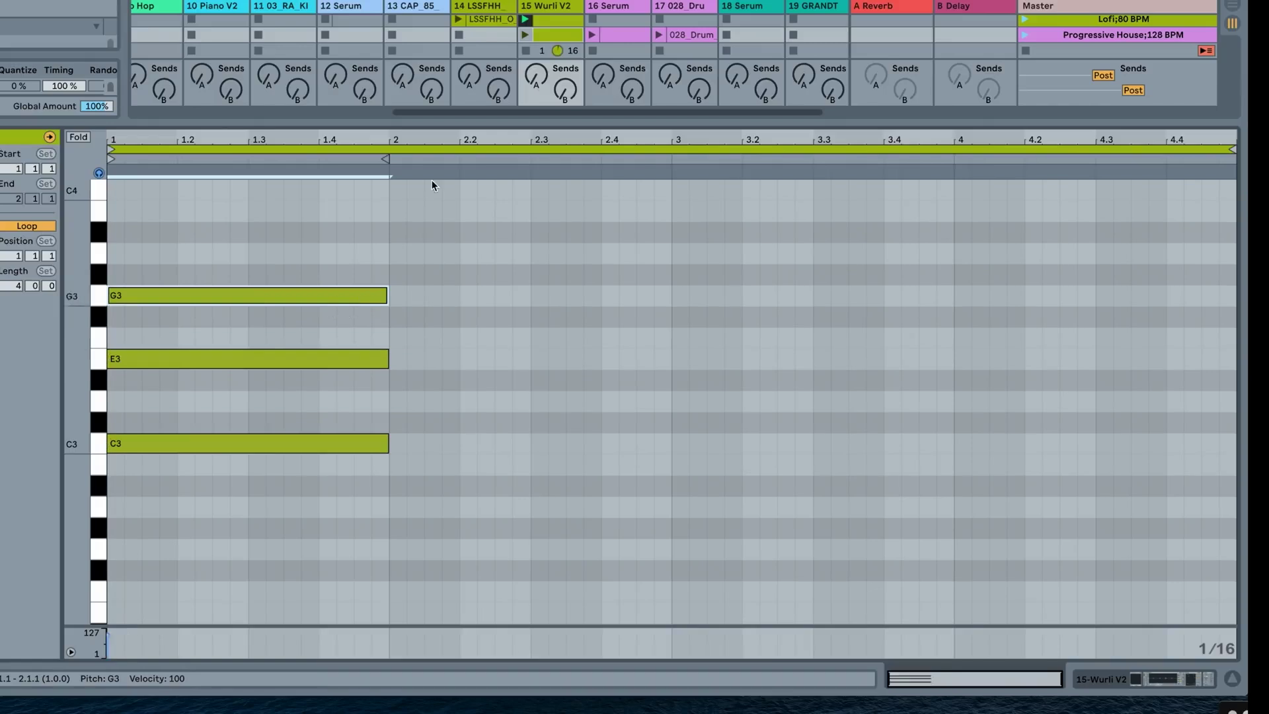
left_click(525, 35)
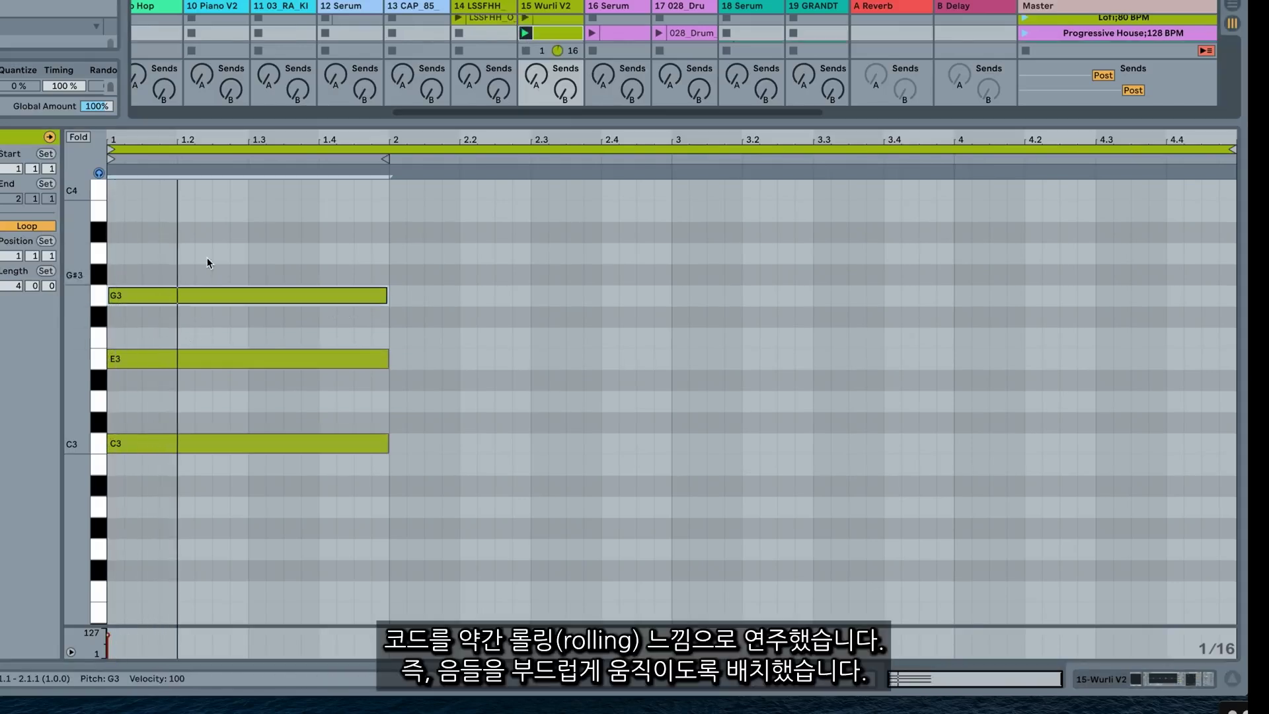
Add B3 to the first chord and offset E3, G3 and B3 progressively off the grid for a rolled feel
left_click_drag(126, 358, 131, 358)
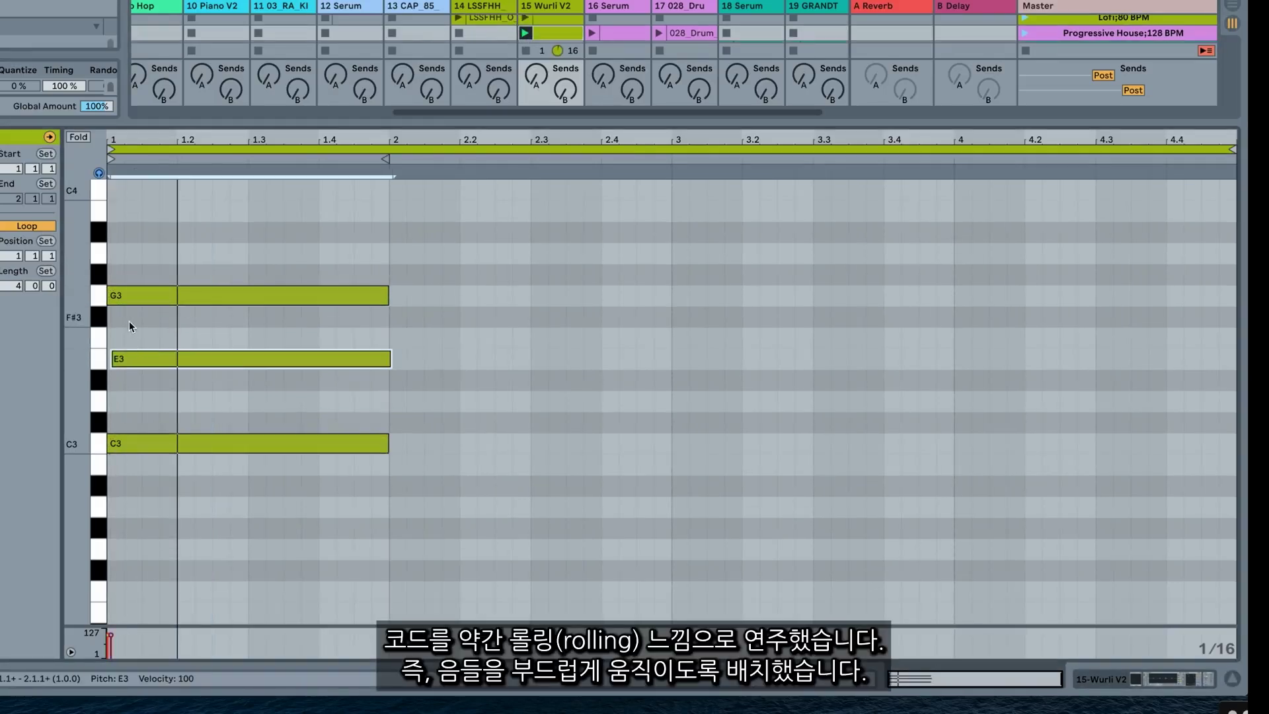
left_click_drag(126, 295, 156, 220)
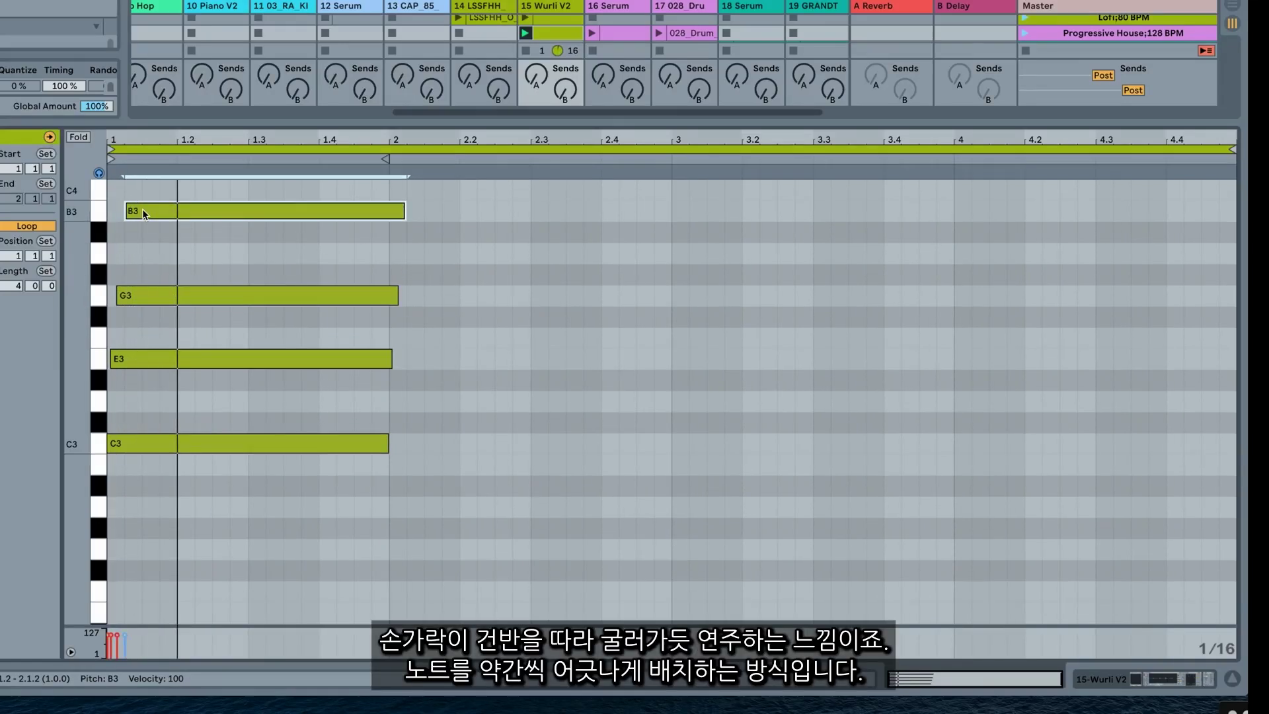
left_click_drag(143, 210, 134, 205)
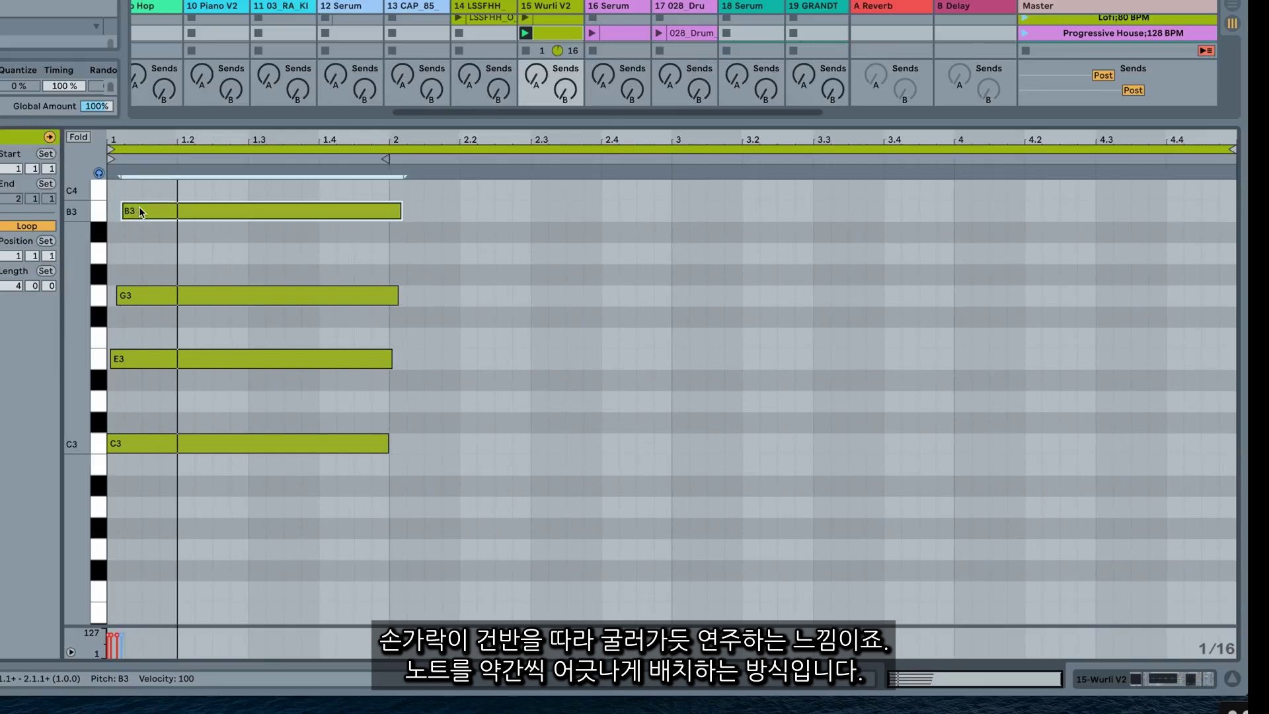
left_click(140, 209)
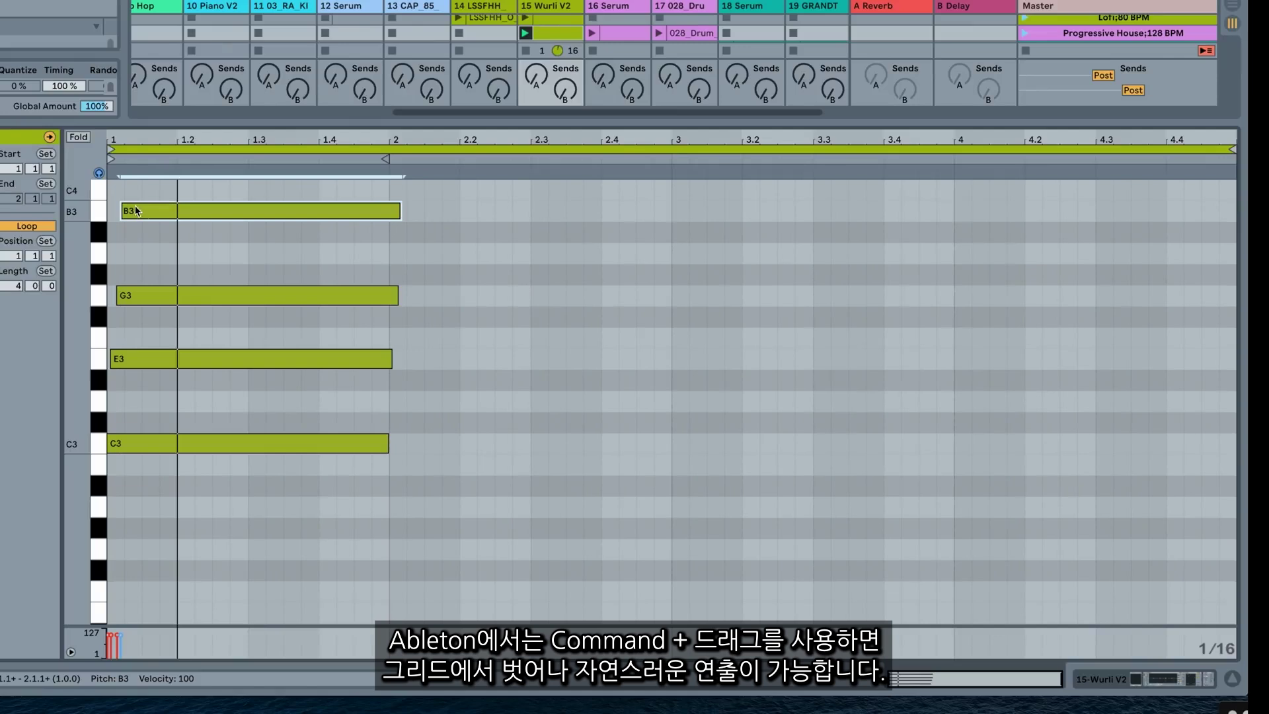
Duplicate the rolled chord, align the copy to start at bar 2 and raise it one semitone to C#3–F3–G#3–C4
scroll(140, 216, "up", 1)
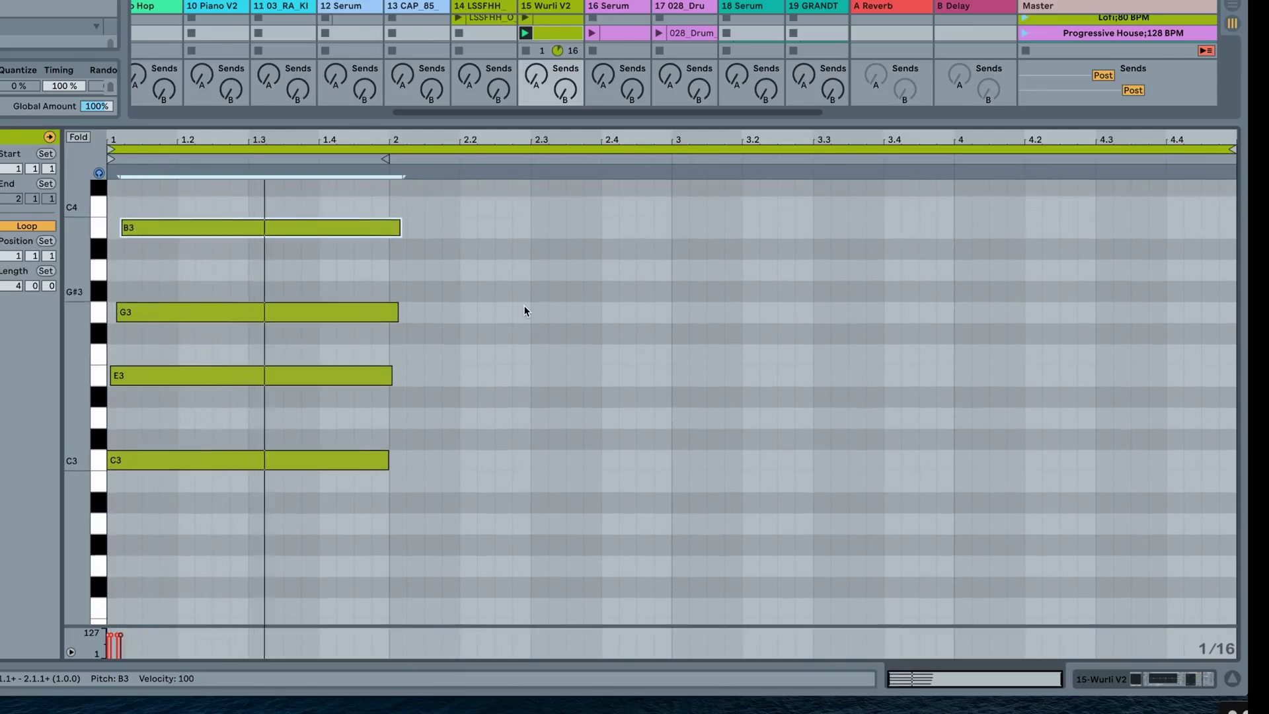
left_click_drag(263, 201, 227, 602)
key("ctrl+d")
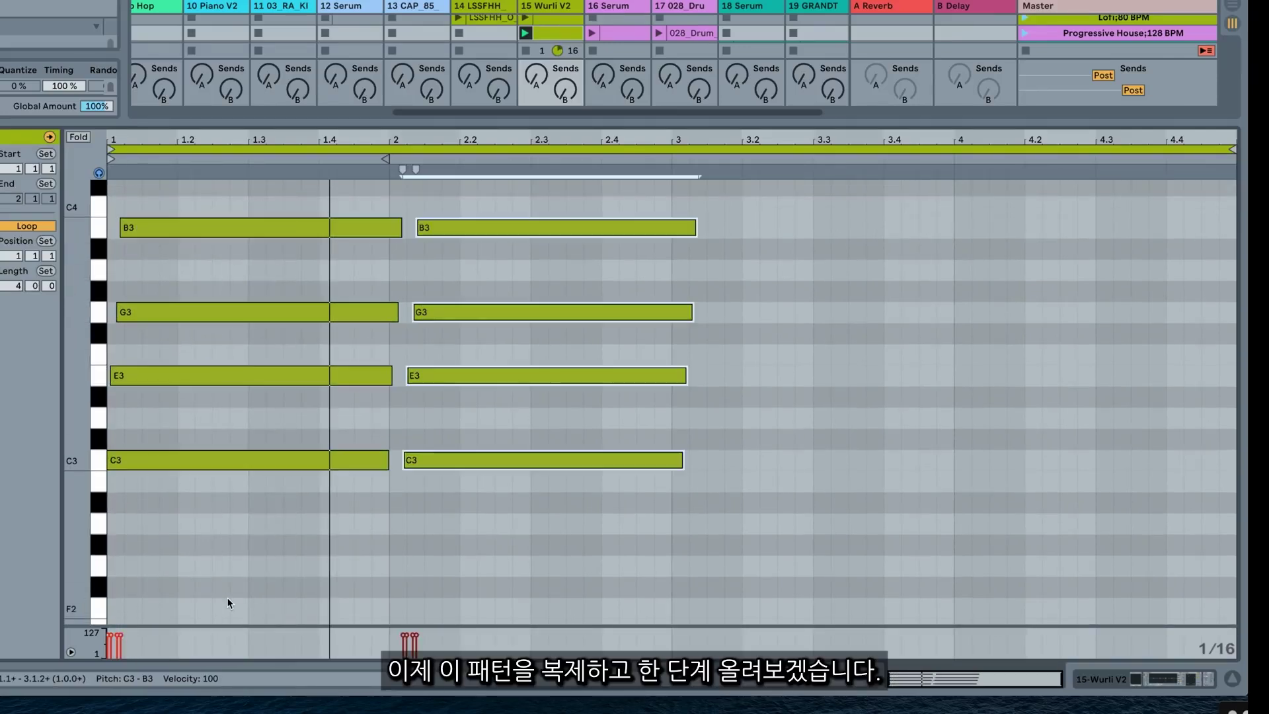
key("Left")
key("Up")
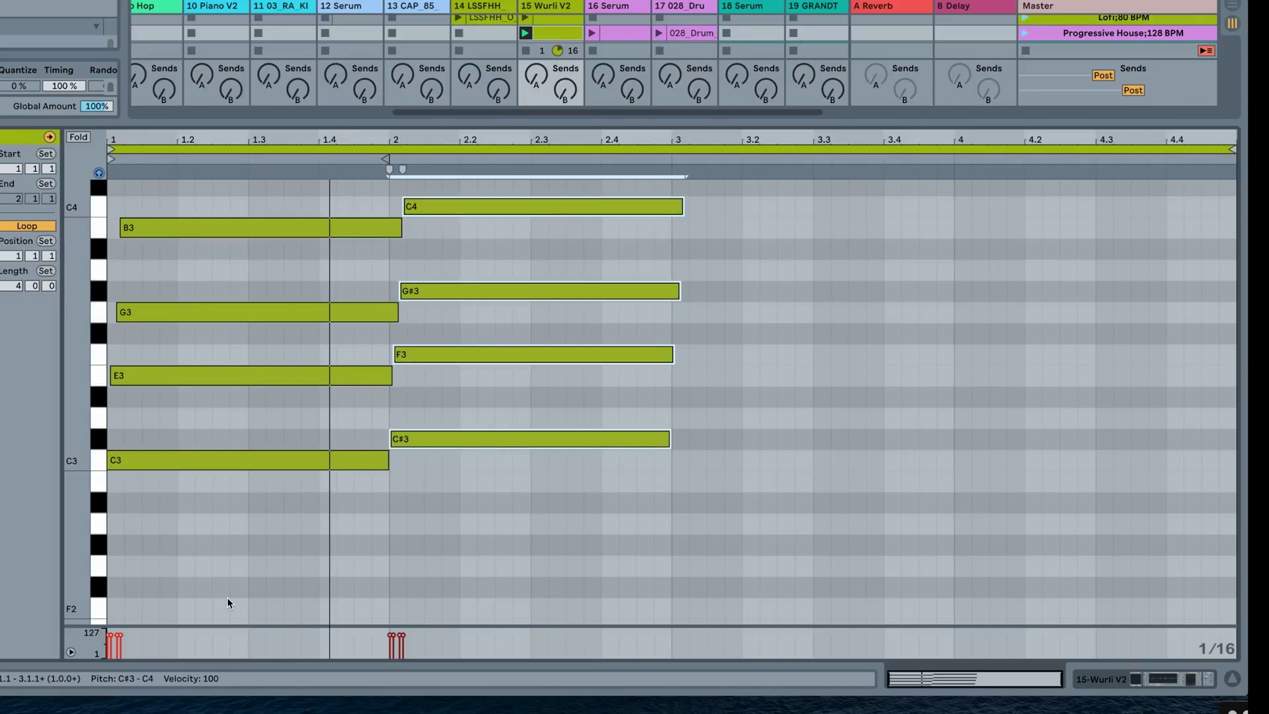
Turn the second chord minor by lowering F3 to E3, and lower its C4 to B3
left_click(447, 398)
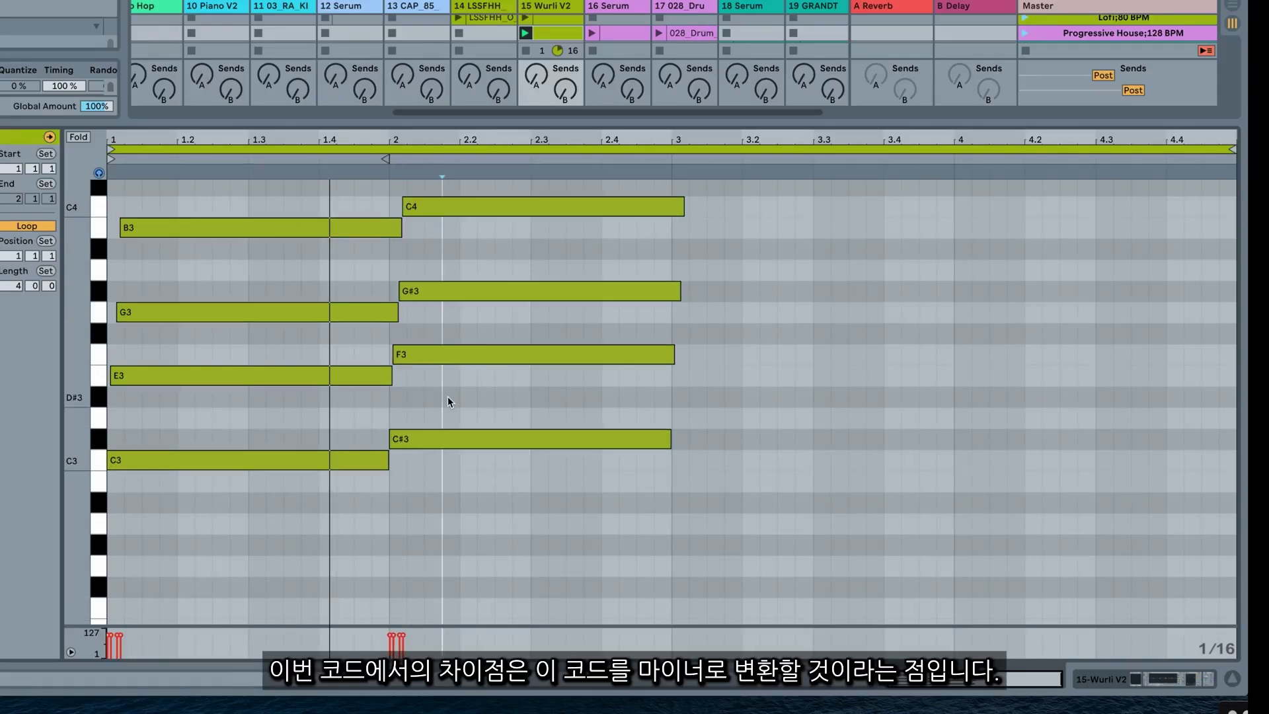
left_click_drag(431, 357, 410, 375)
left_click(418, 293)
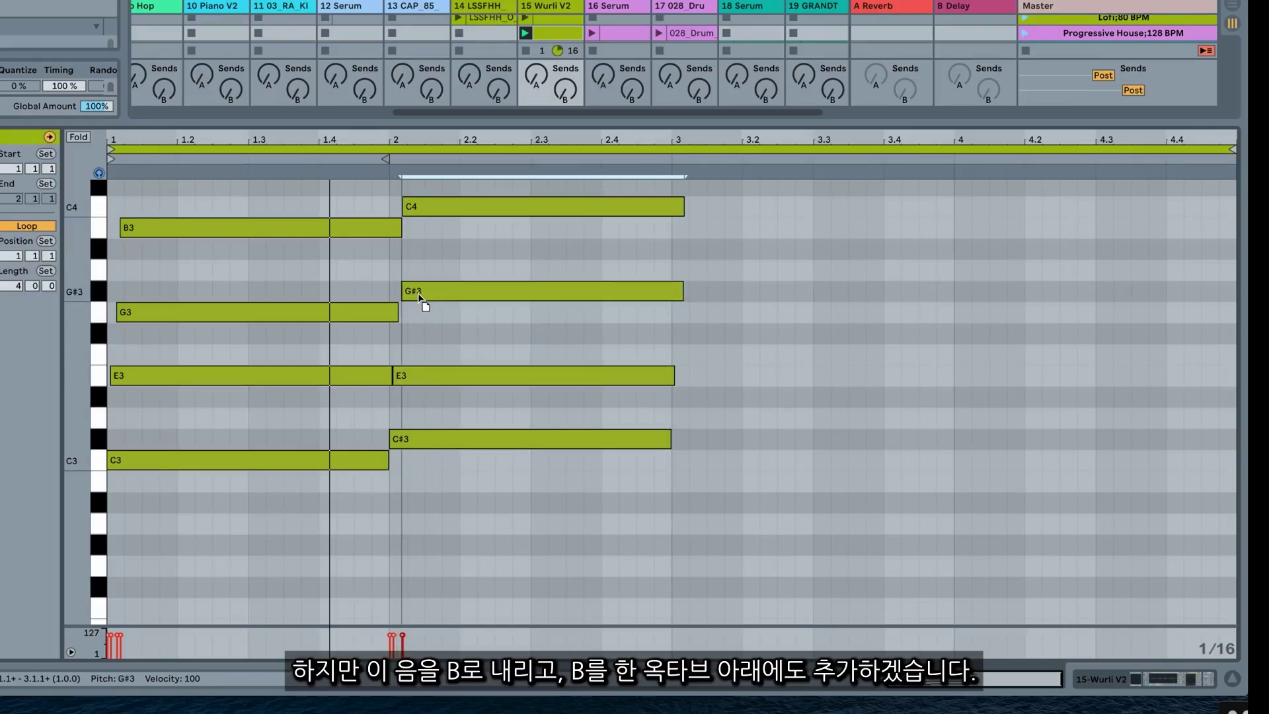
left_click(427, 216)
left_click_drag(426, 216, 430, 240)
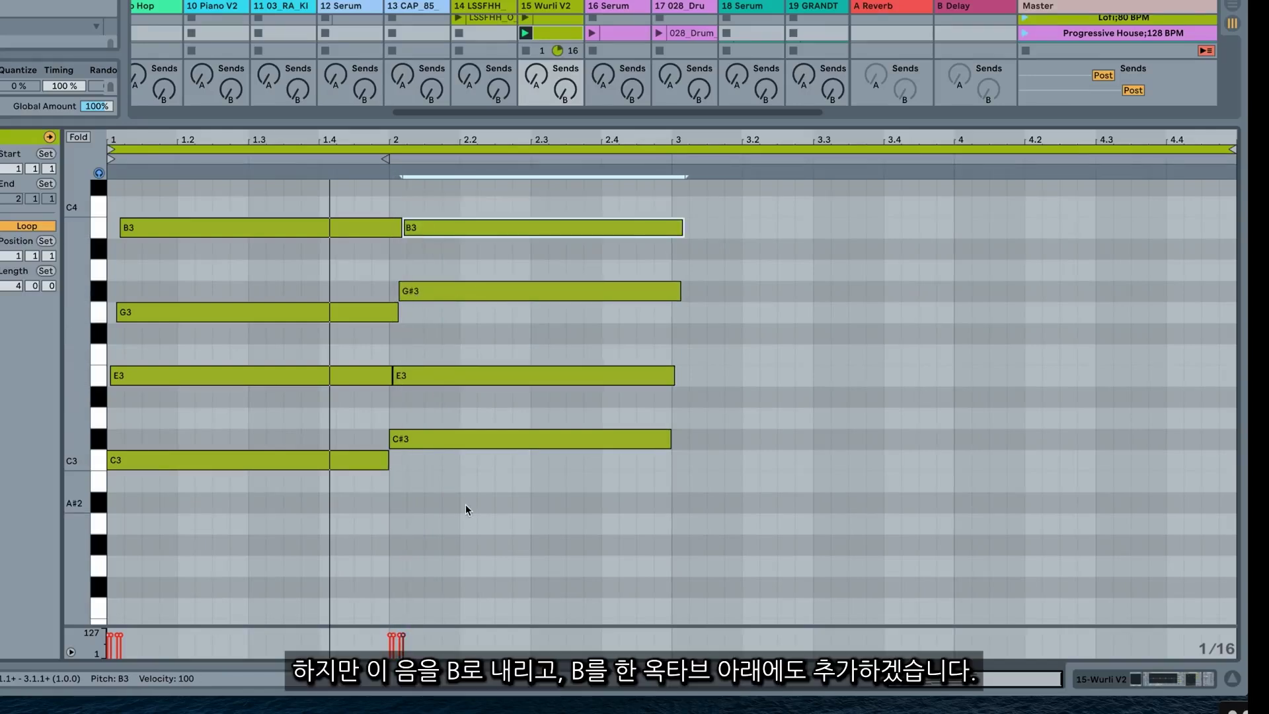
Add a B2 under the second chord at bar 2 and nudge C#3, E3, G#3 and B3 progressively later
left_click_drag(429, 438, 431, 490)
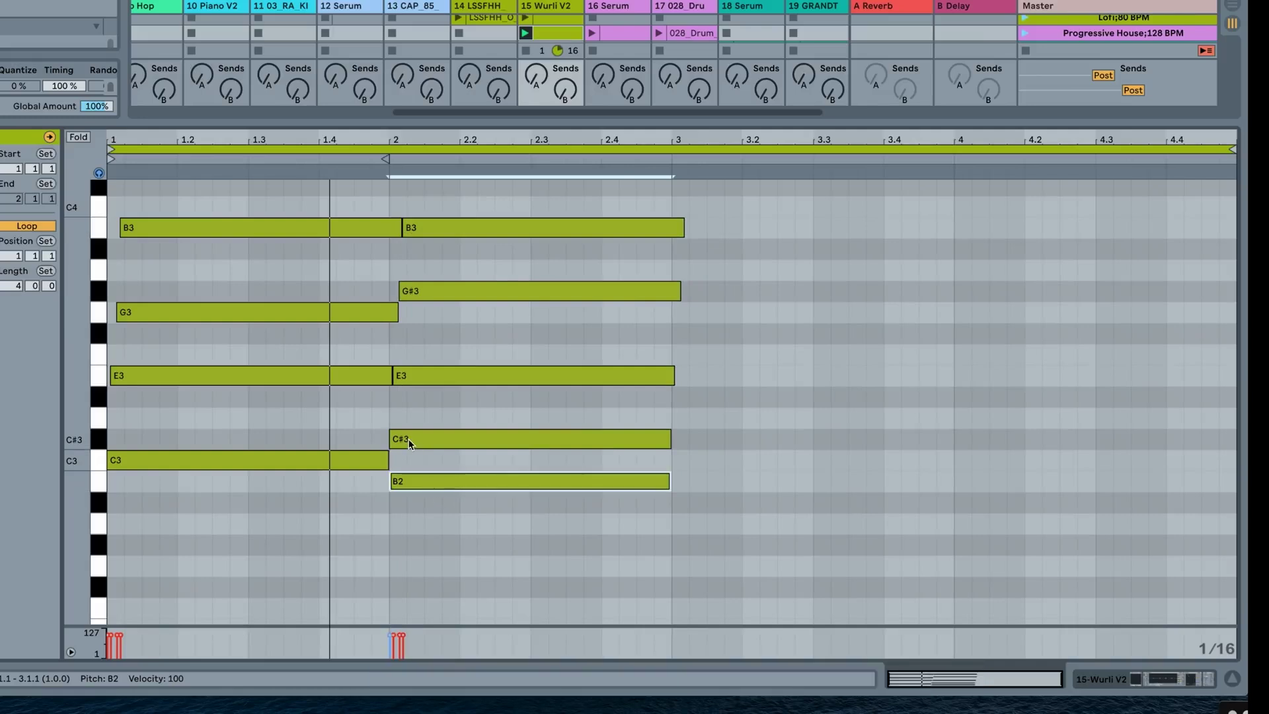
left_click_drag(412, 439, 416, 441)
left_click_drag(407, 374, 413, 372)
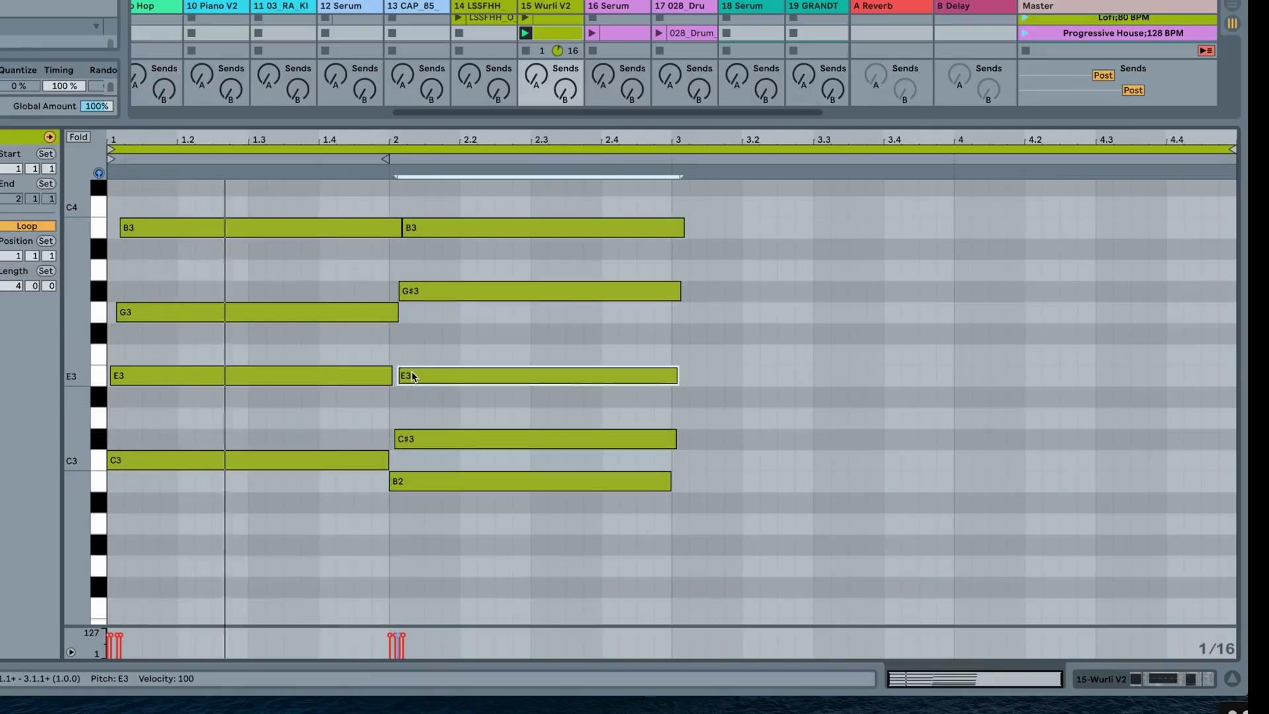
left_click_drag(417, 290, 422, 289)
left_click_drag(429, 224, 433, 227)
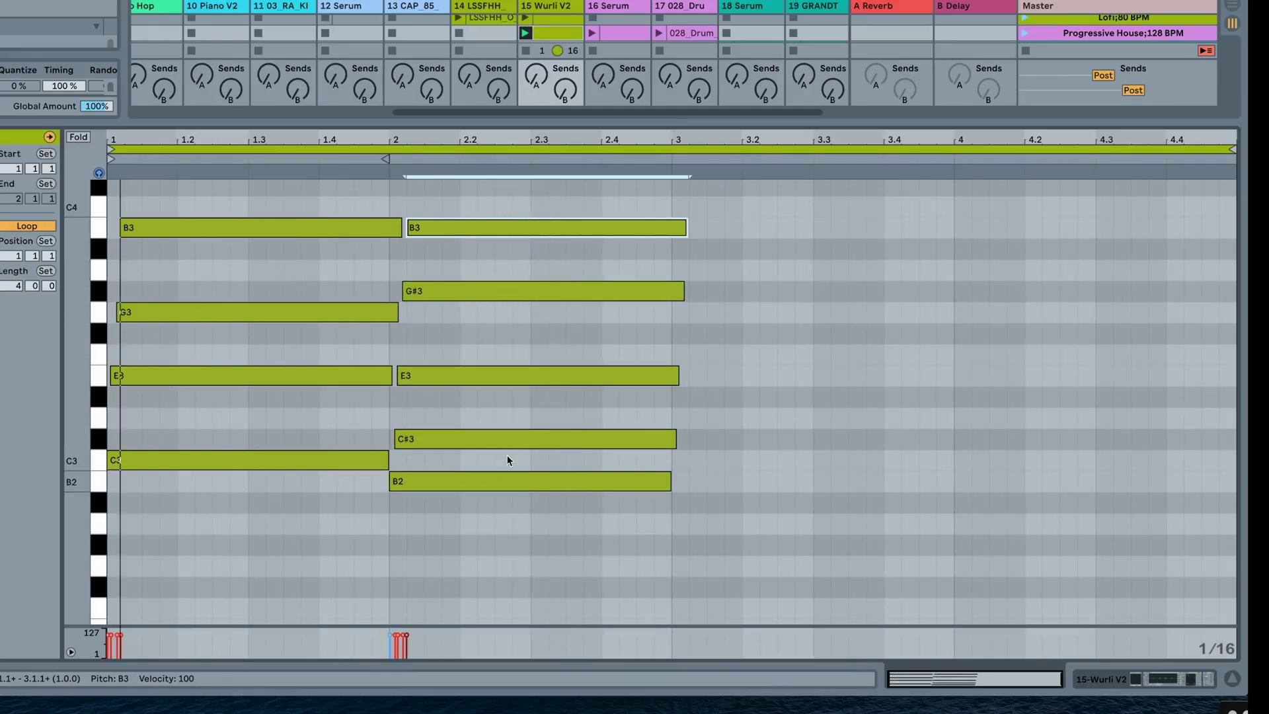
Shorten the first chord's E3, G3 and B3 so they end around the start of bar 2
scroll(494, 442, "up", 1)
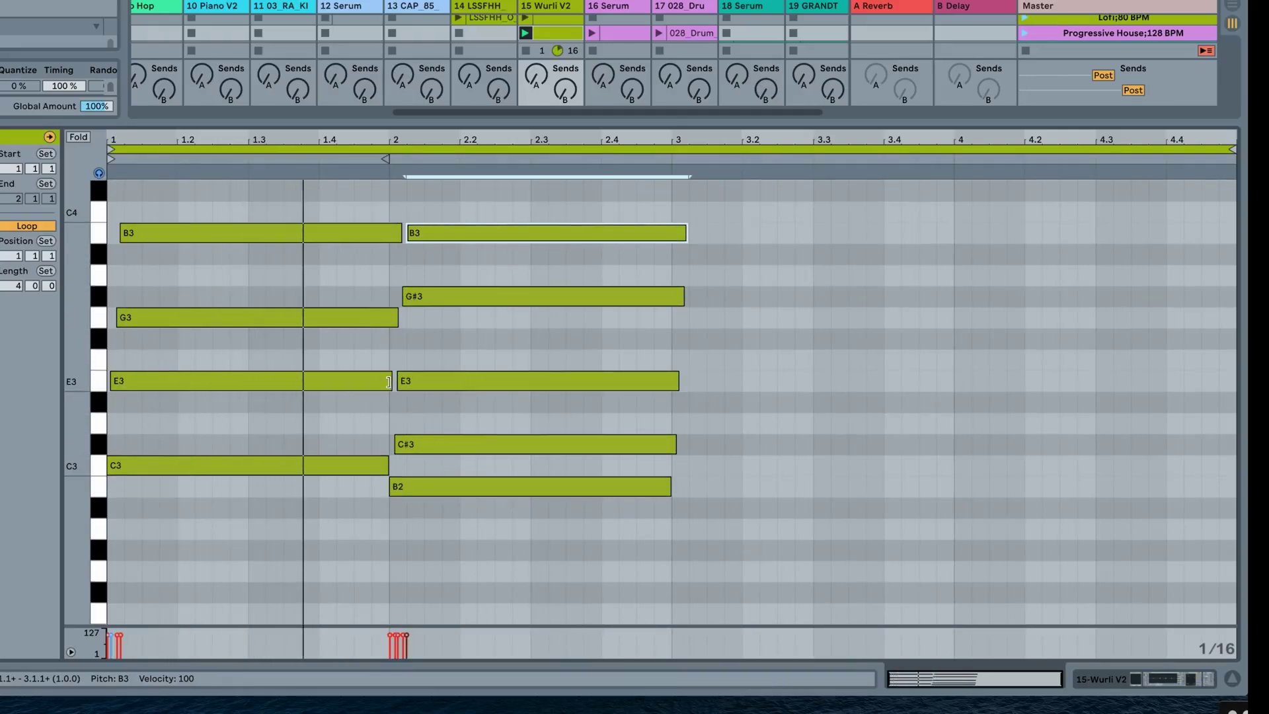
left_click_drag(391, 382, 386, 382)
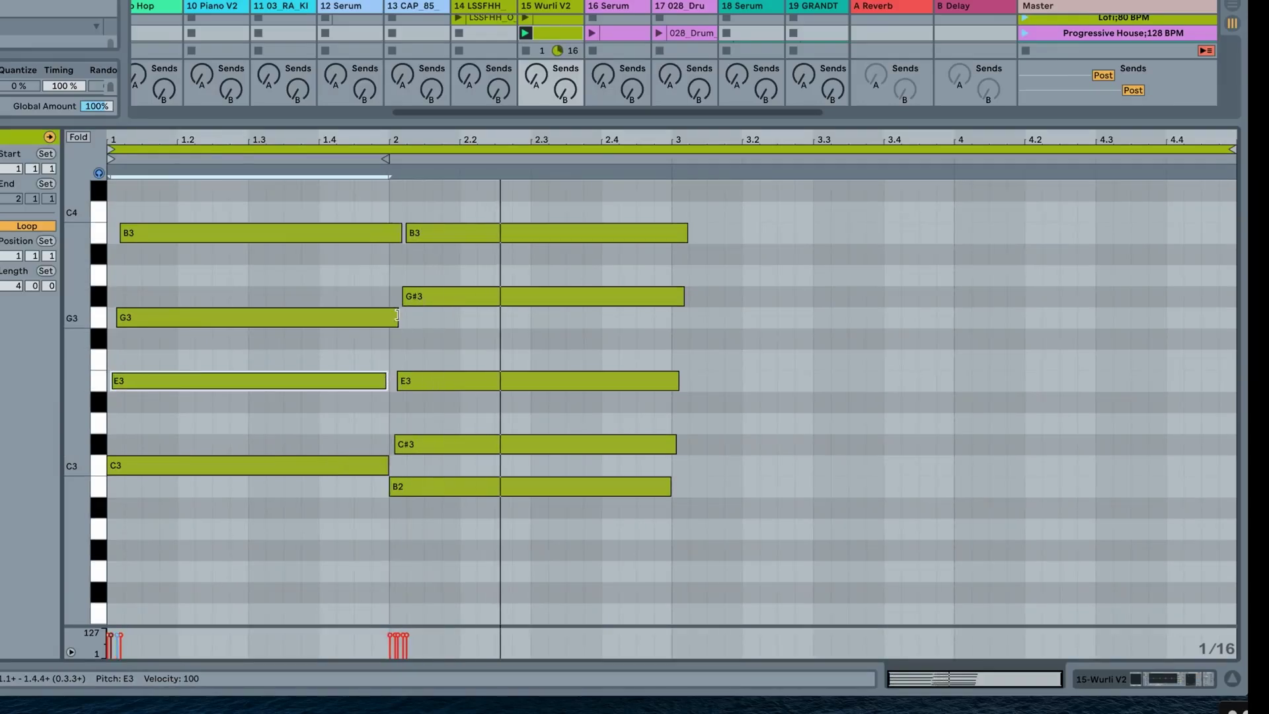
left_click_drag(397, 317, 390, 317)
left_click_drag(400, 229, 384, 230)
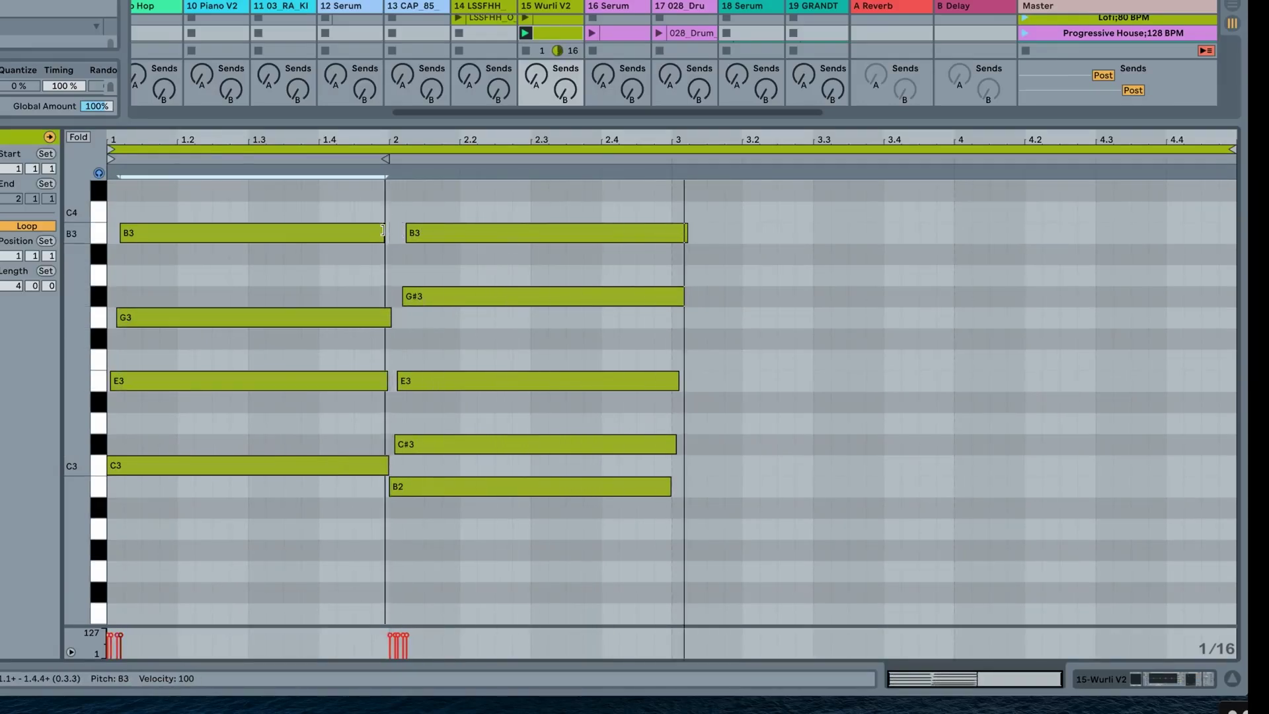
Build the third chord at bar 3 from one-bar A2, C3 and E3 notes, starting from a copy of the B2 note
scroll(424, 482, "down", 1)
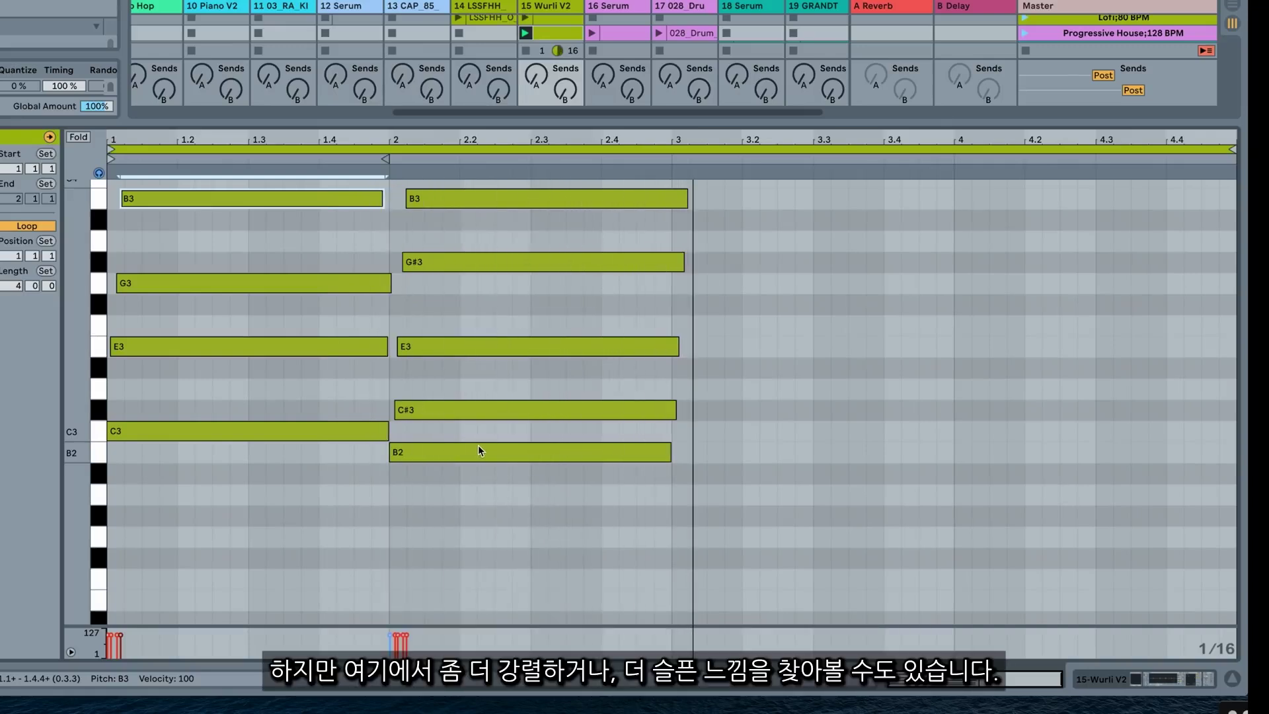
left_click_drag(443, 449, 732, 498)
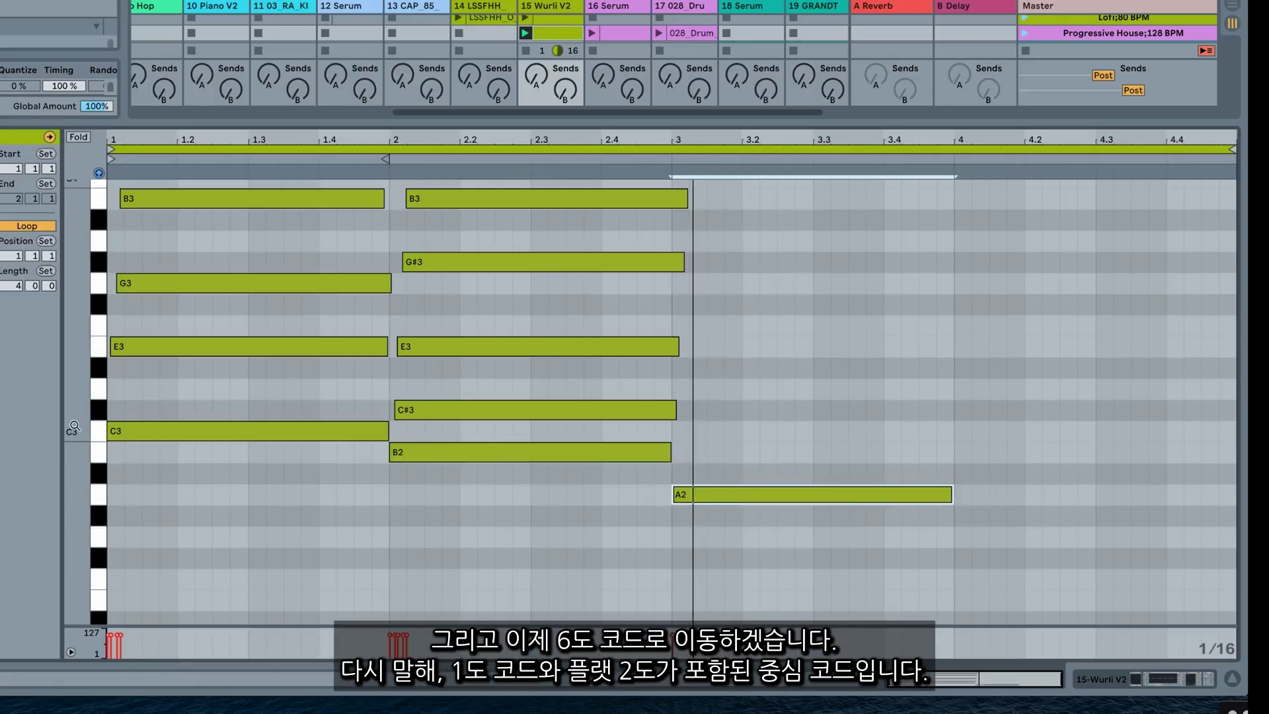
left_click(352, 436)
left_click(399, 408)
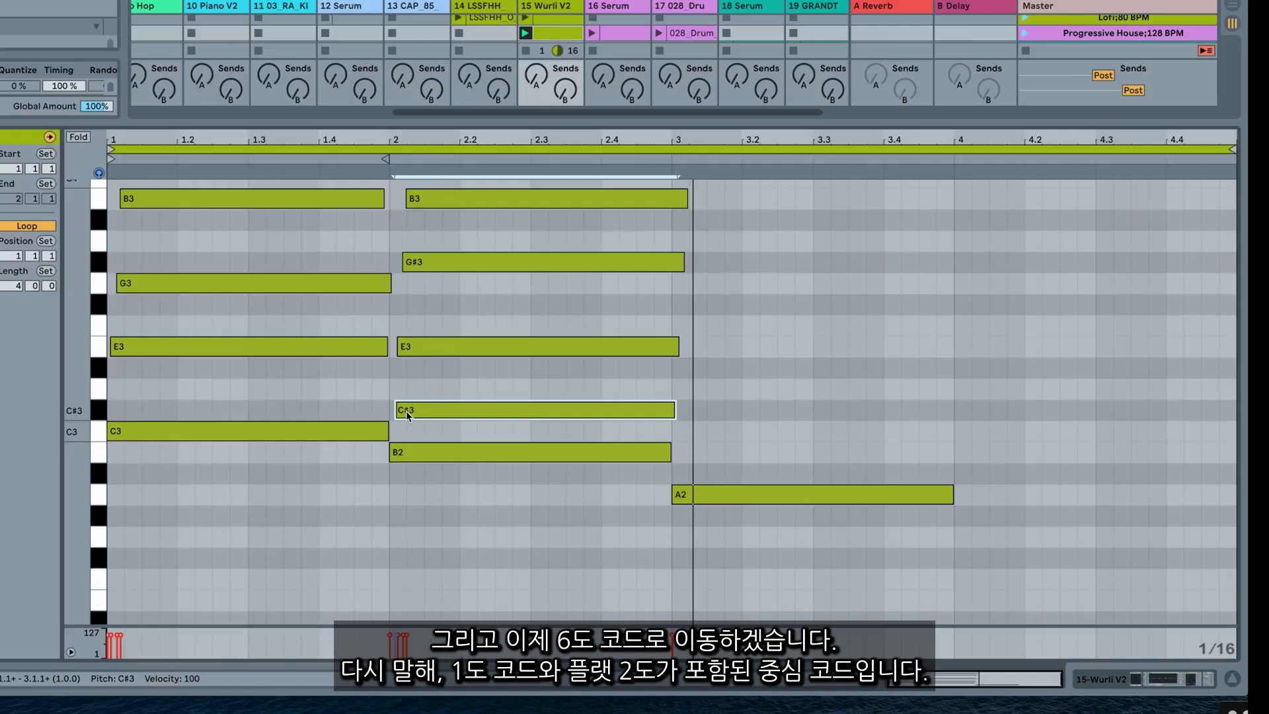
left_click(696, 493)
left_click_drag(697, 494, 702, 350)
left_click(734, 460)
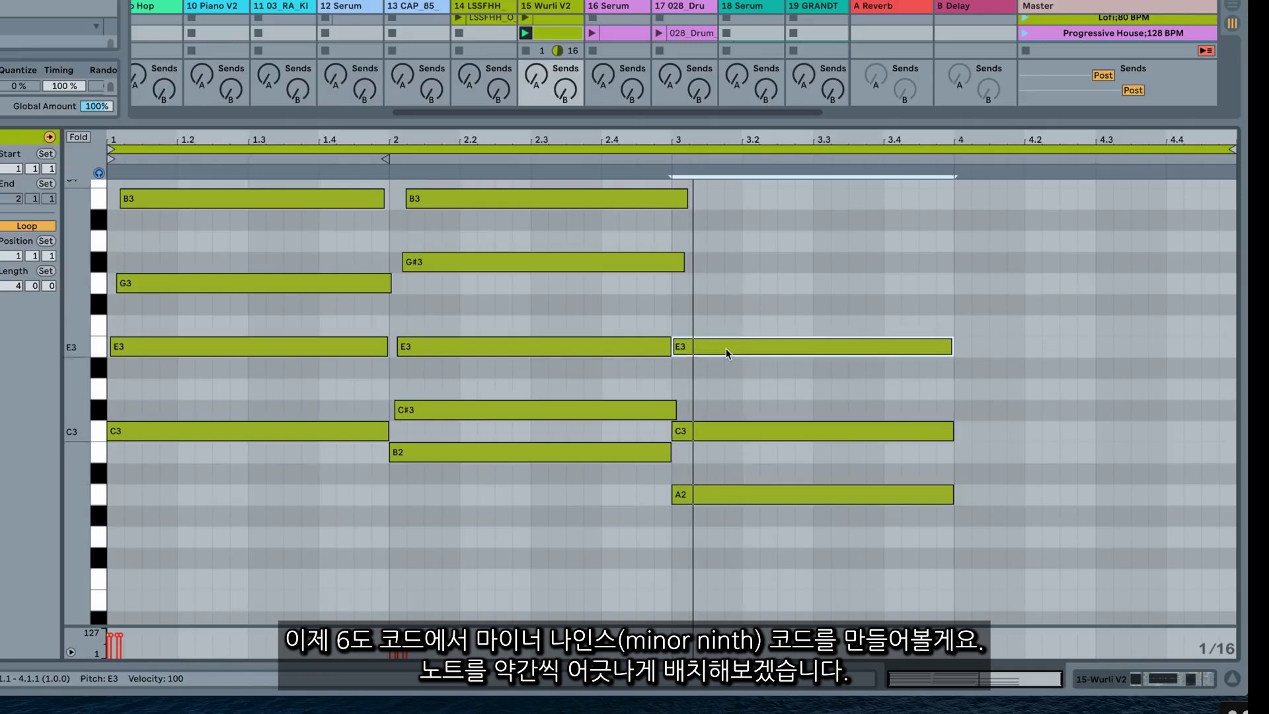
Nudge the third chord's C3 and E3 progressively later, and copy the second chord's B3 to bar 3 as its top note
left_click(707, 346)
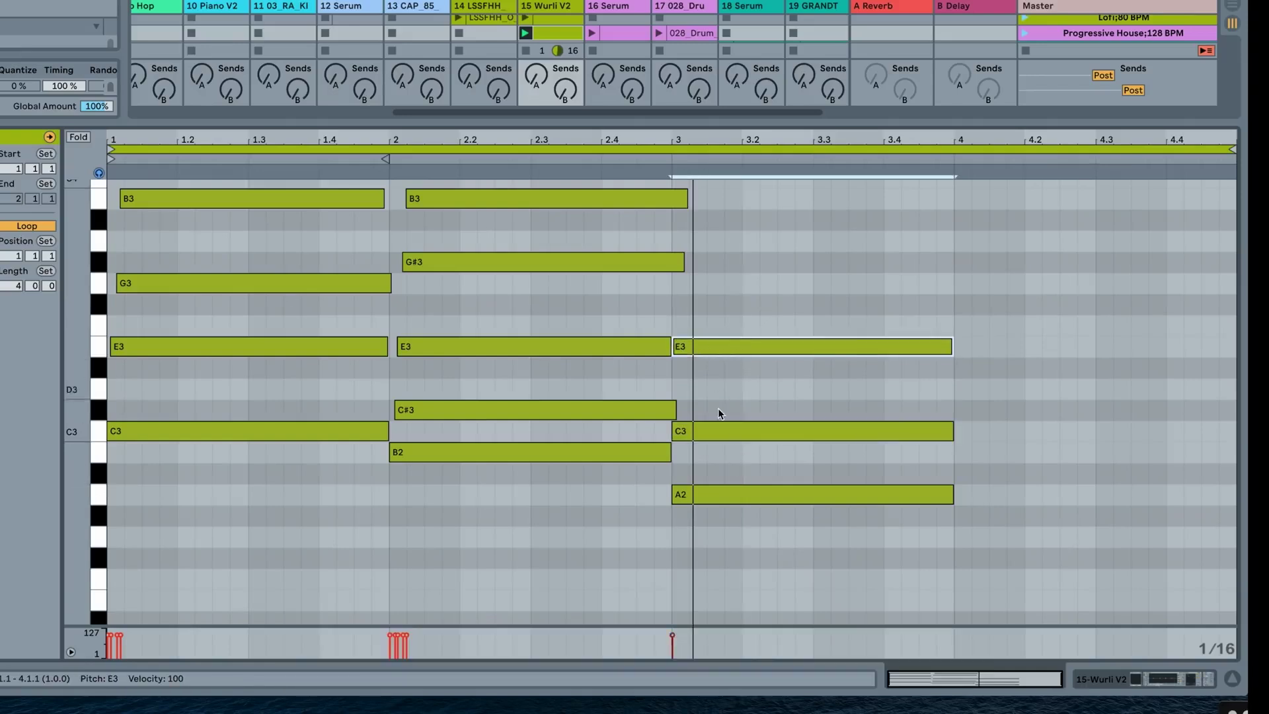
mouse_move(734, 477)
left_mouse_down()
mouse_move(740, 324)
mouse_move(739, 345)
left_mouse_up()
left_click(733, 373)
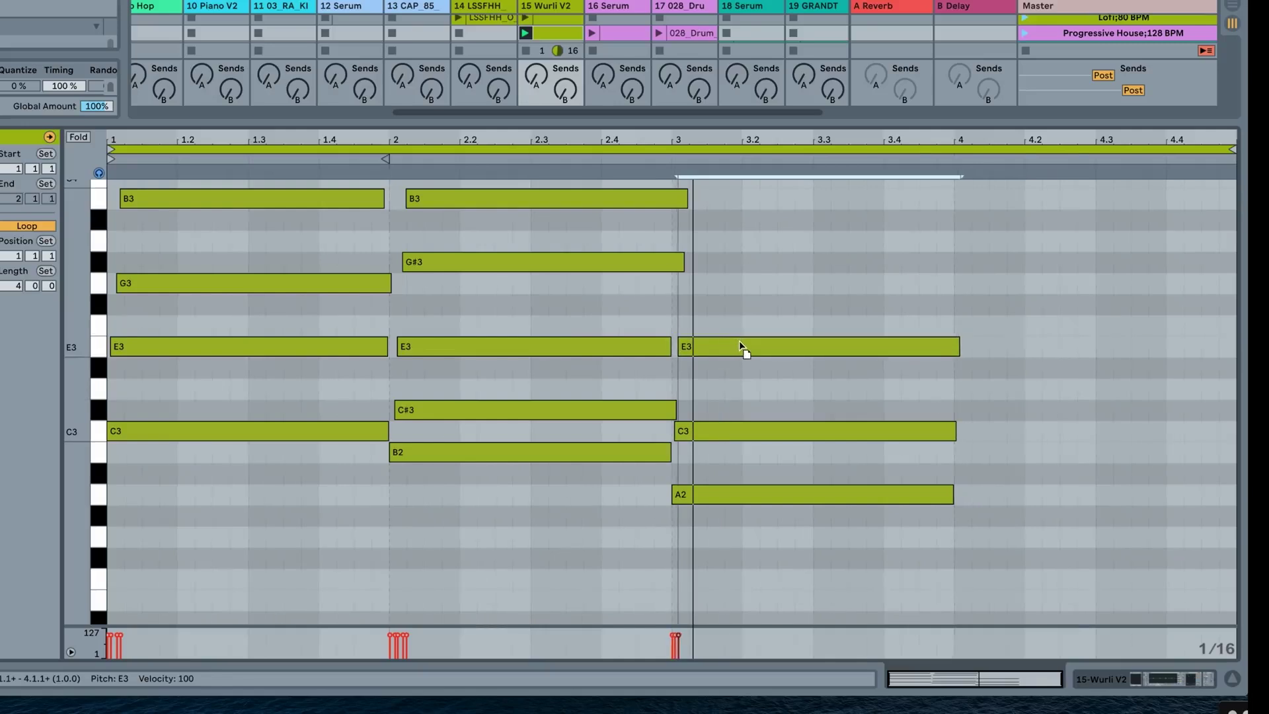
scroll(722, 347, "up", 3)
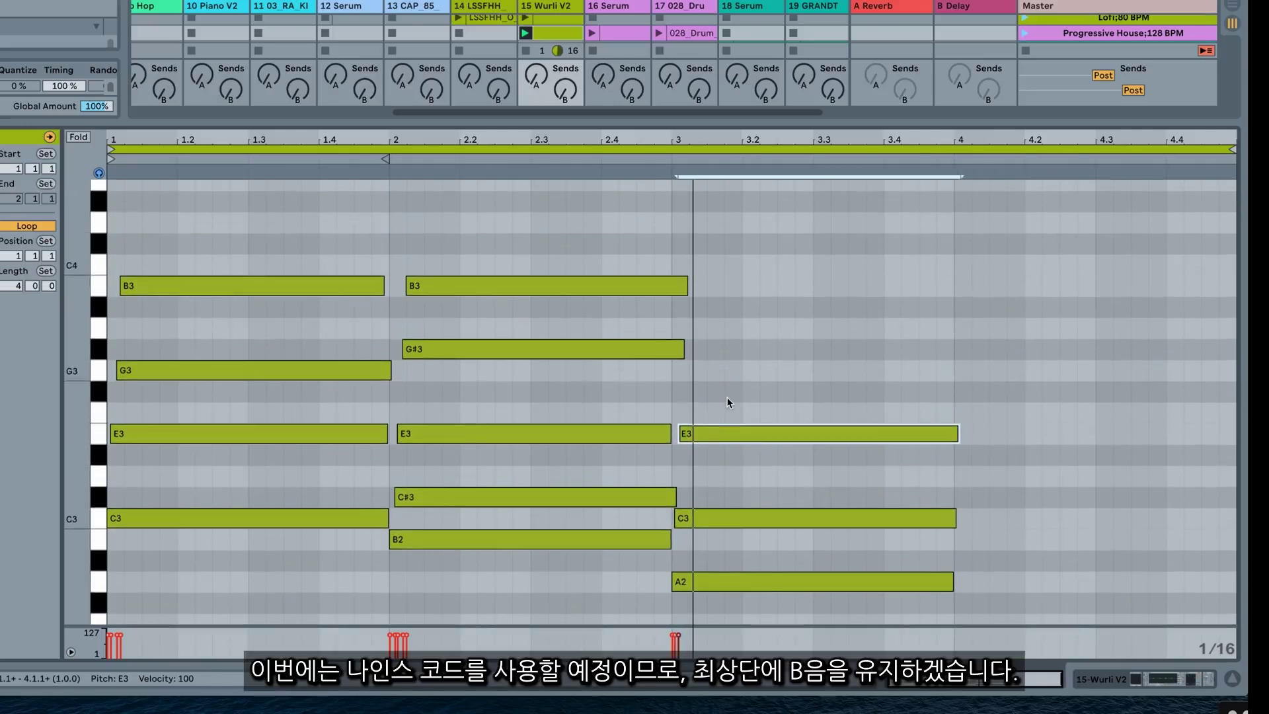
left_click_drag(570, 287, 856, 289)
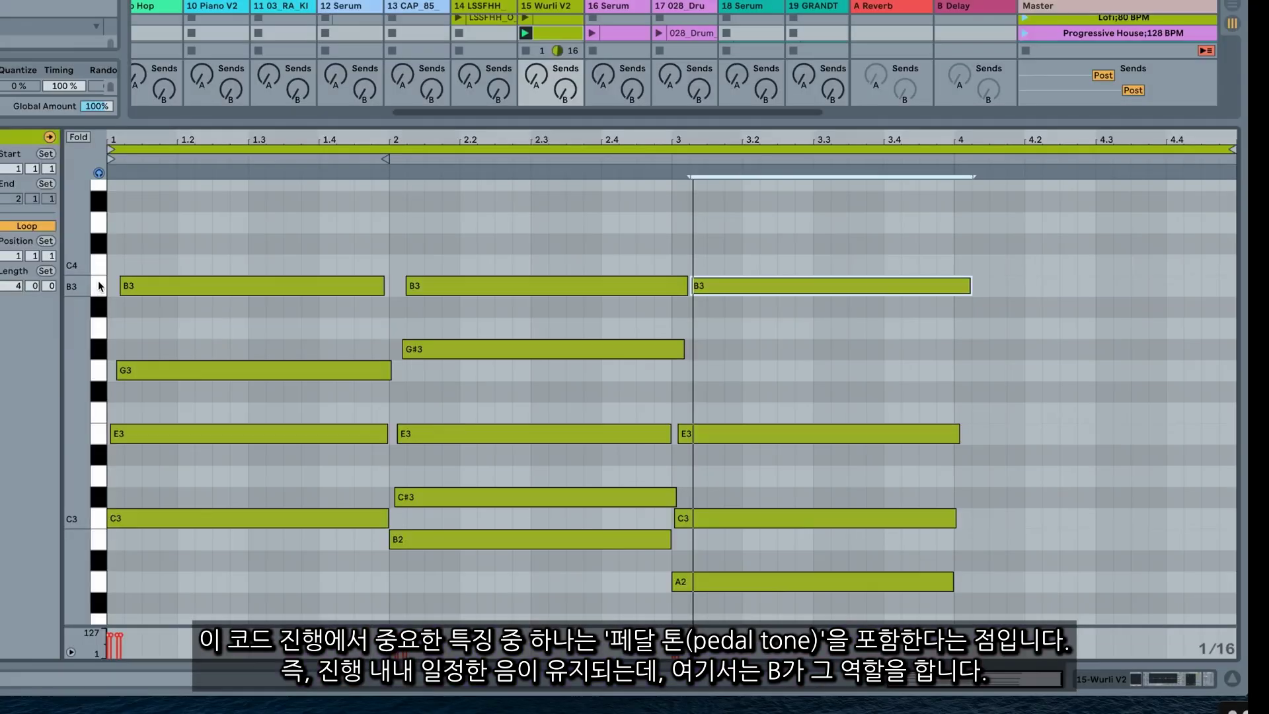
Select all B3 notes and listen to the pedal tone running through the first three chords
left_click(99, 287)
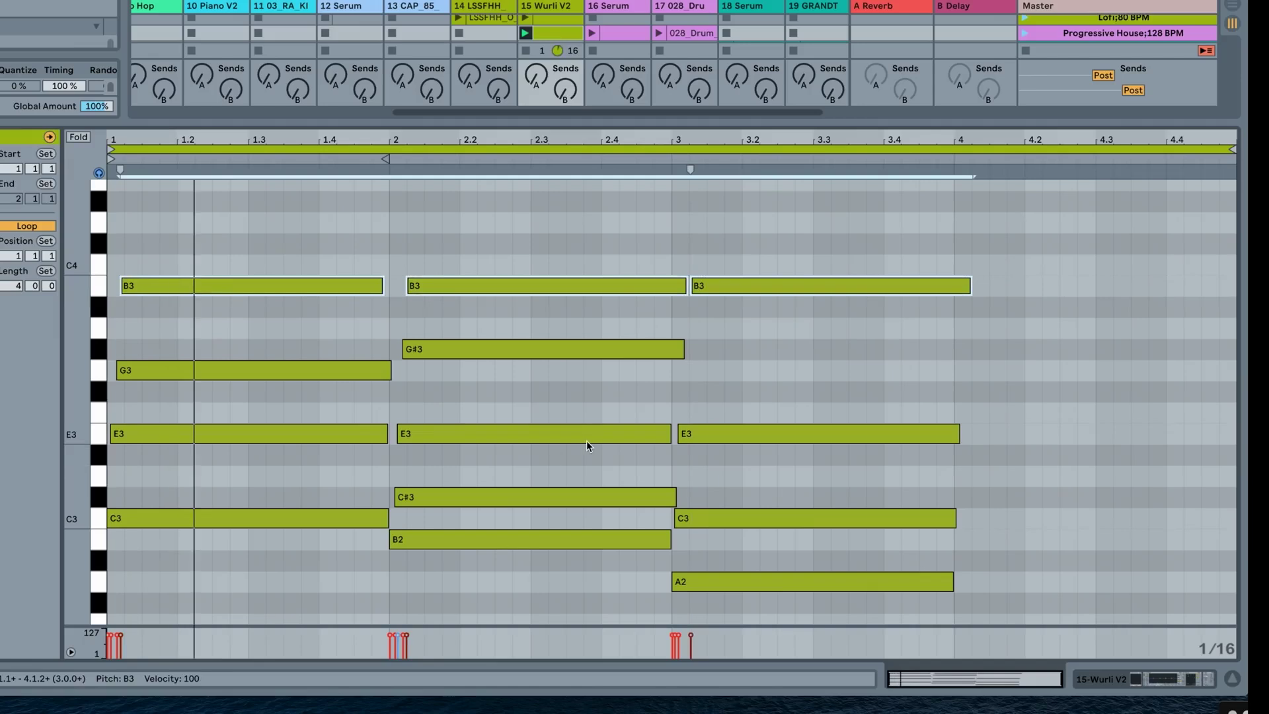
scroll(588, 442, "down", 1)
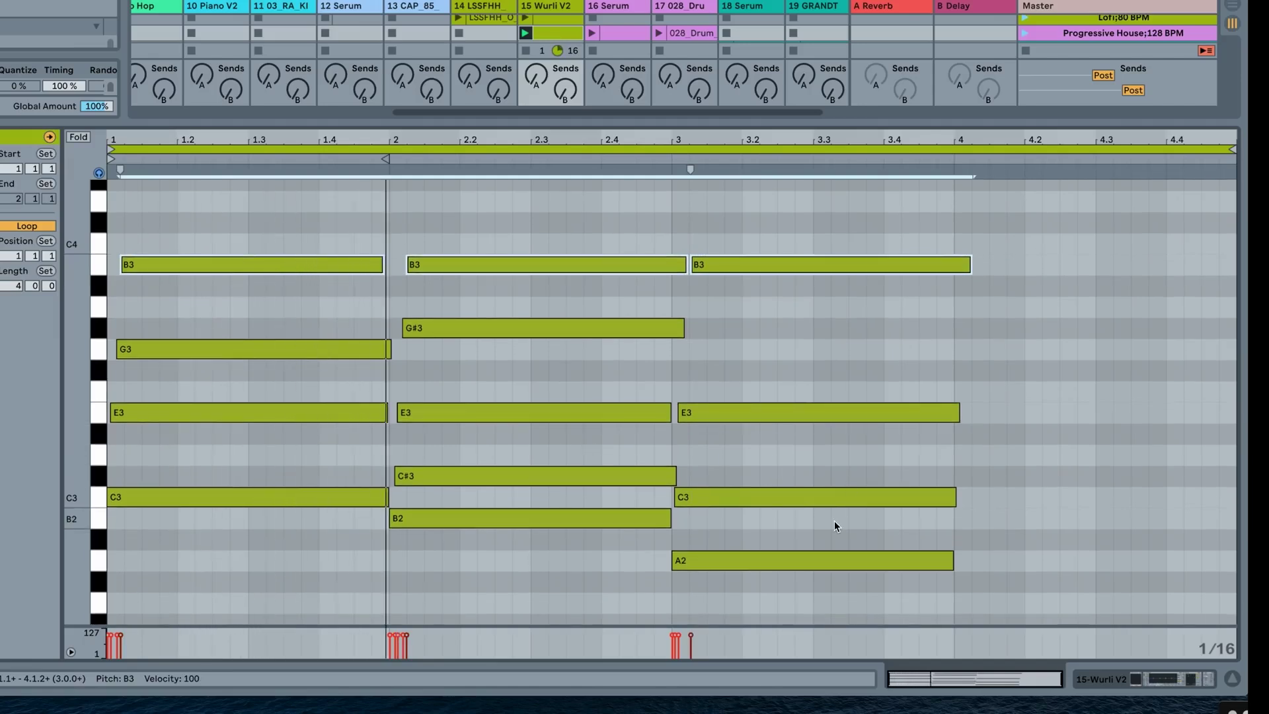
scroll(835, 522, "down", 1)
scroll(834, 522, "down", 1)
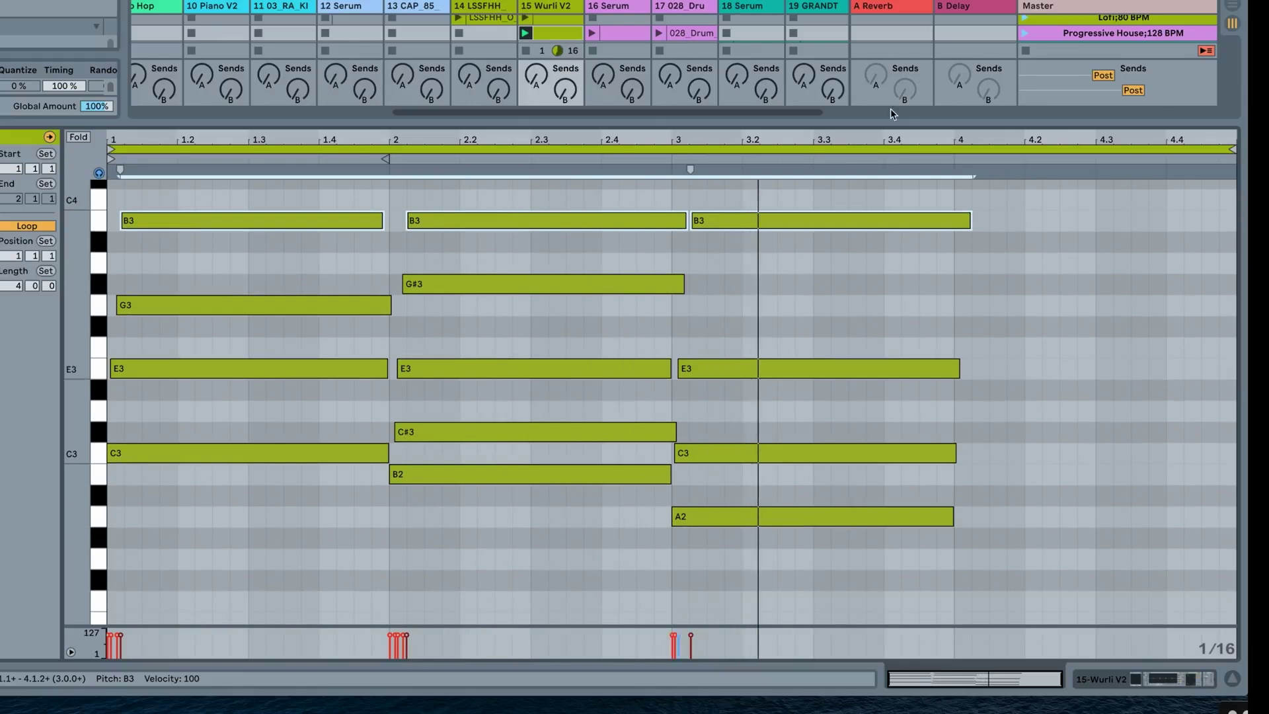
Build a slightly staggered F minor chord of F2, G#2 and C3 at bar 4 from a copy of A2, and play it
left_click(844, 517)
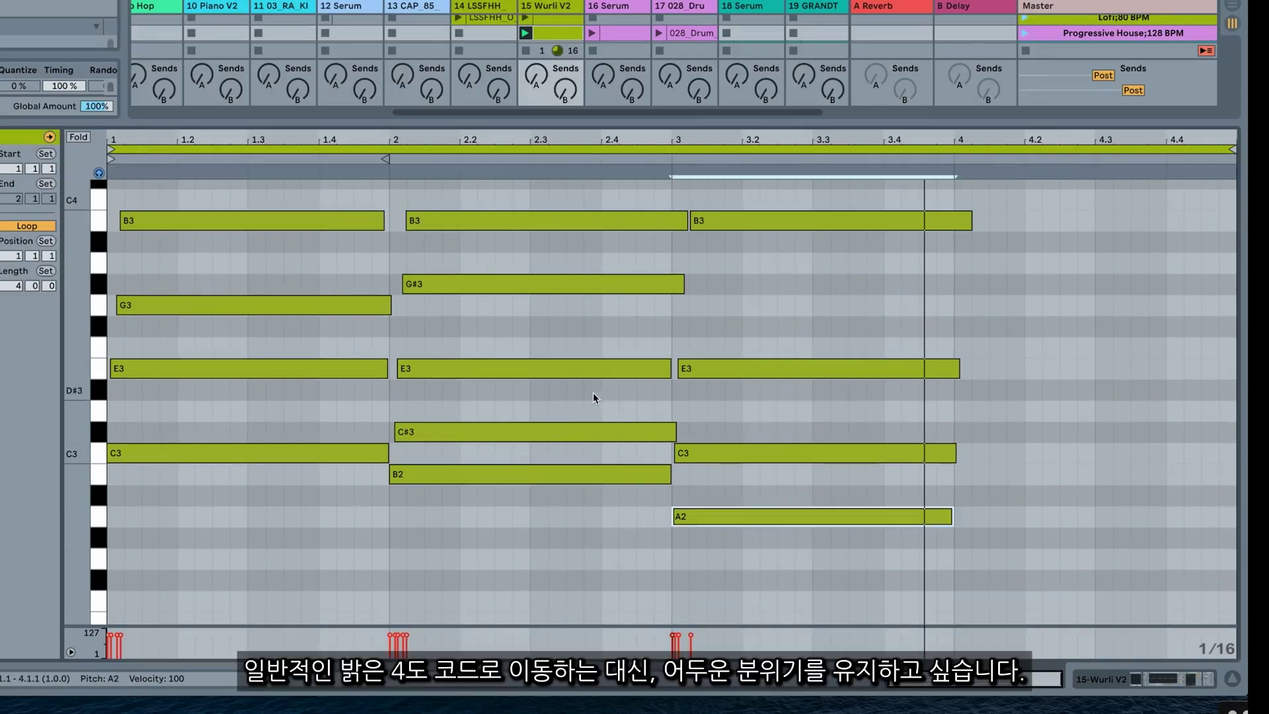
left_click_drag(744, 513, 1045, 450)
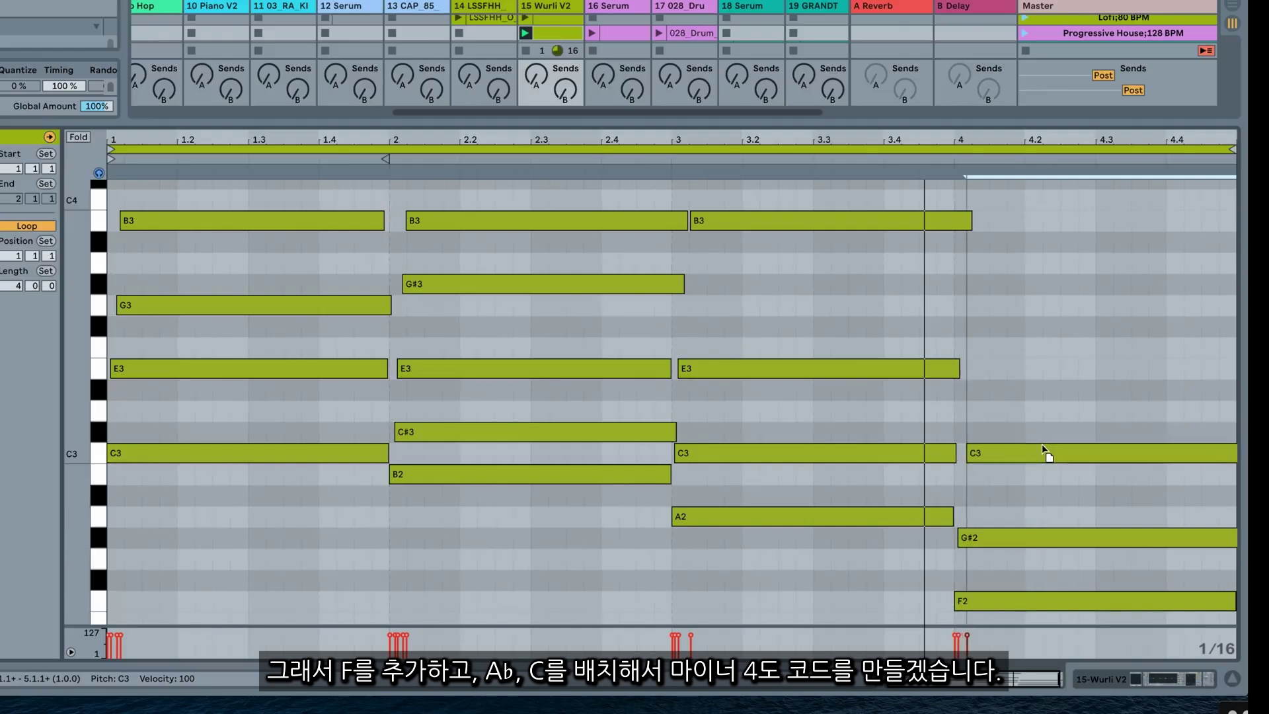
key("space")
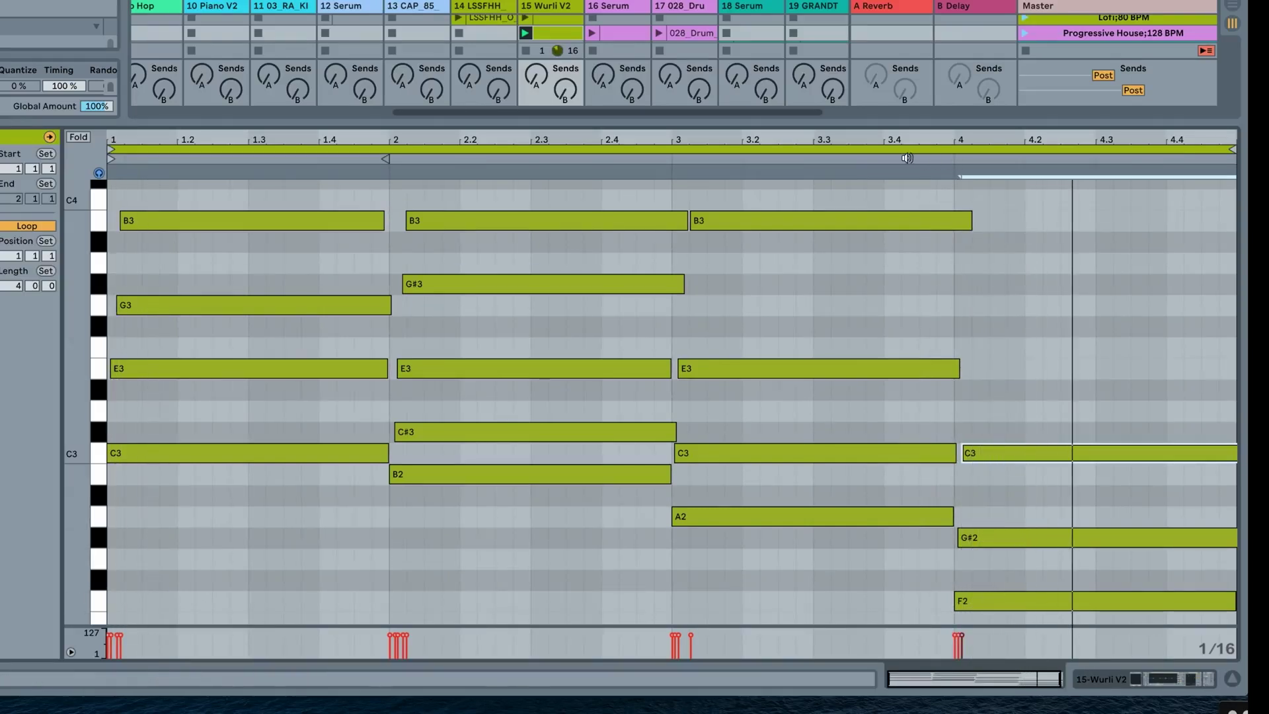
Revoice the fourth chord by raising F2 an octave to F3 and adding G#3, with both upper notes nudged slightly later
left_click(1016, 605)
key("shift+Up")
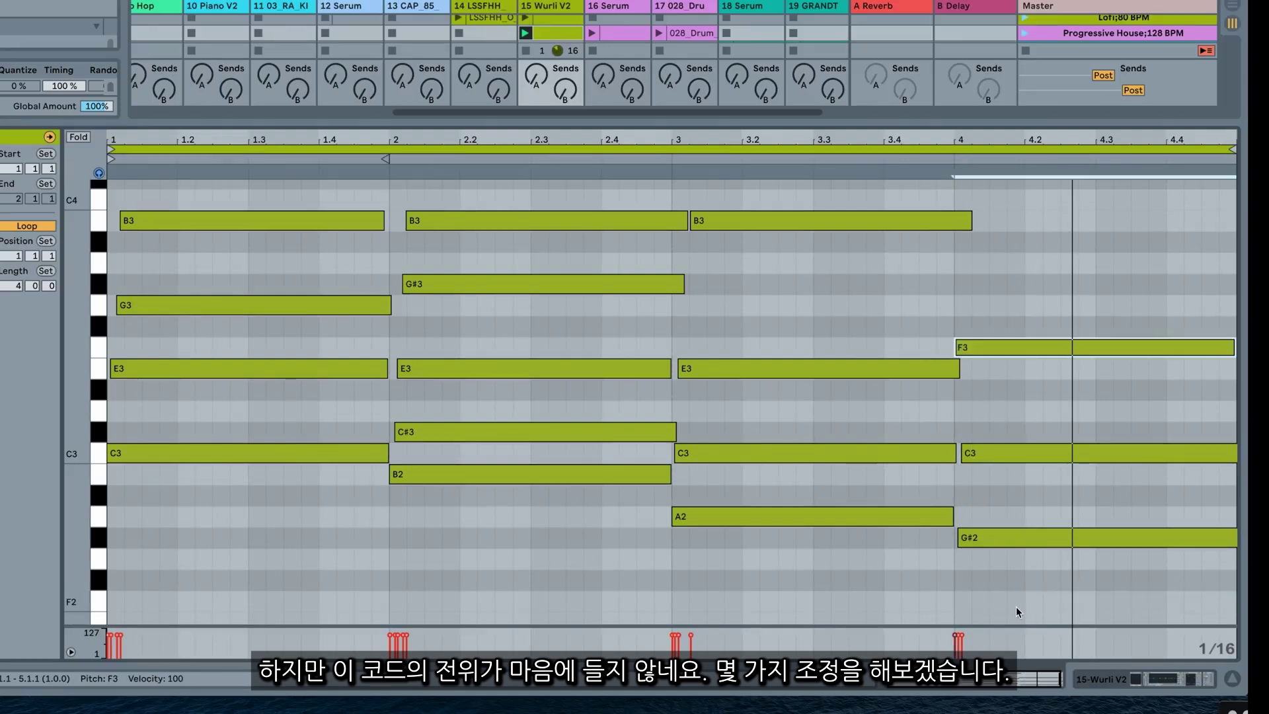
left_click_drag(989, 347, 1000, 279)
left_click(998, 347)
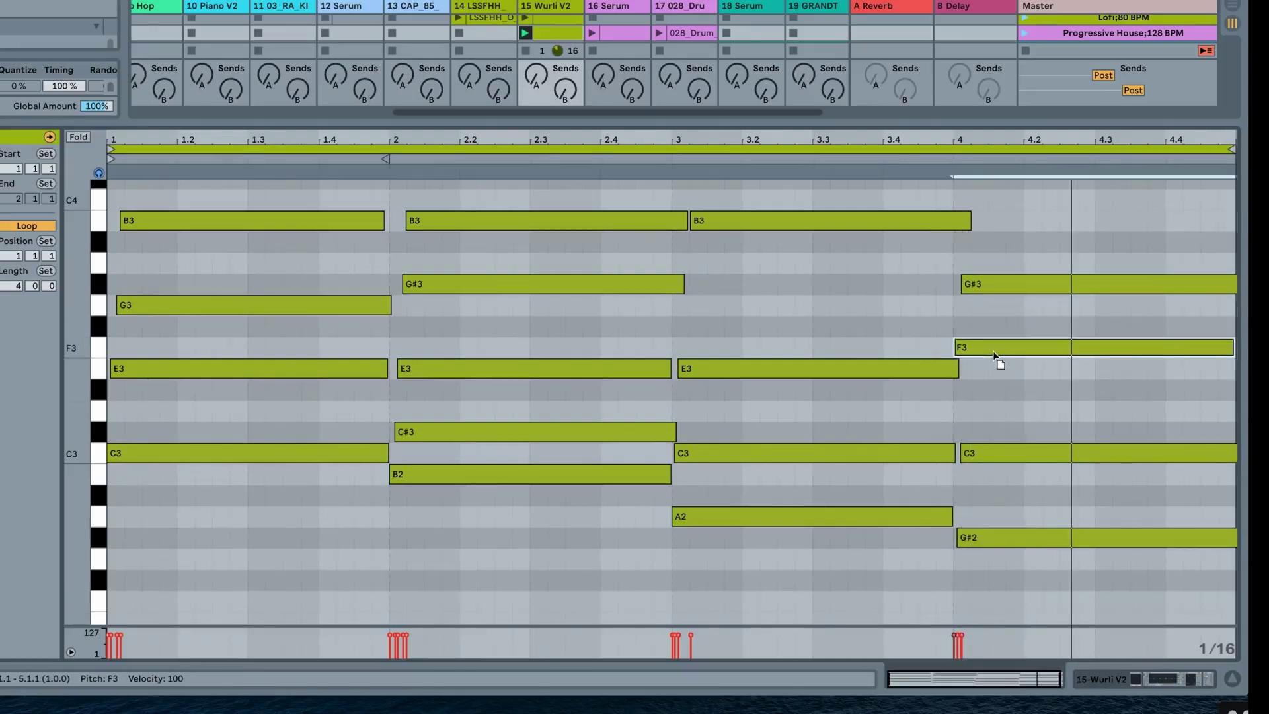
left_click(992, 285)
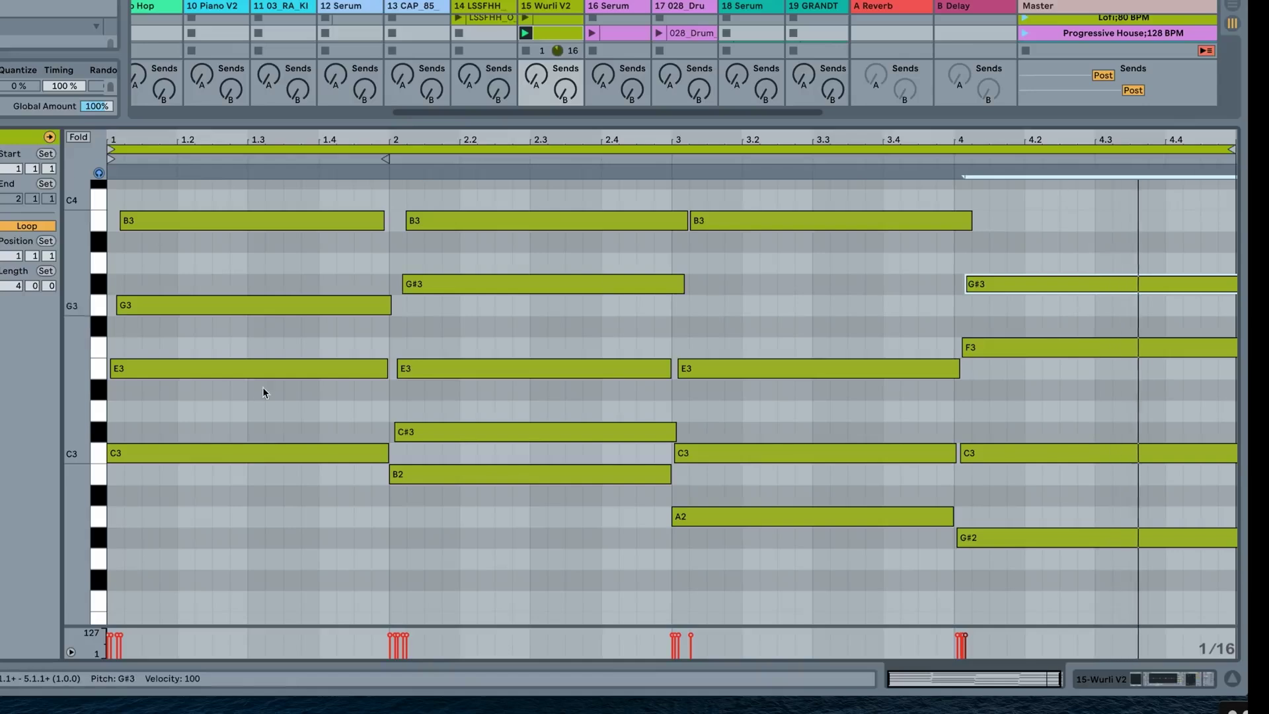
Turn the bar 4 chord into a minor ninth by adding an F2 root, lowering G#3 to G3 and F3 to D#3
scroll(1058, 331, "down", 3)
left_click_drag(1005, 282, 1000, 532)
scroll(1033, 314, "up", 3)
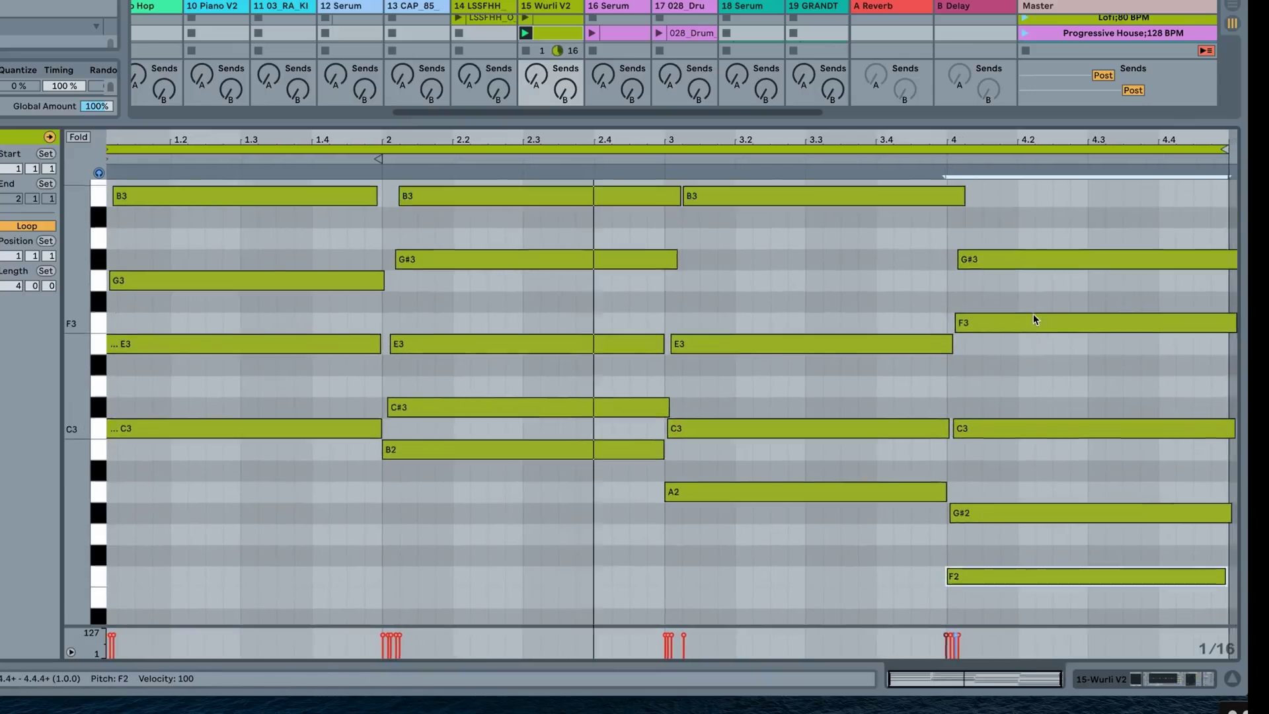
left_click_drag(998, 276, 1000, 298)
left_click_drag(992, 342, 989, 387)
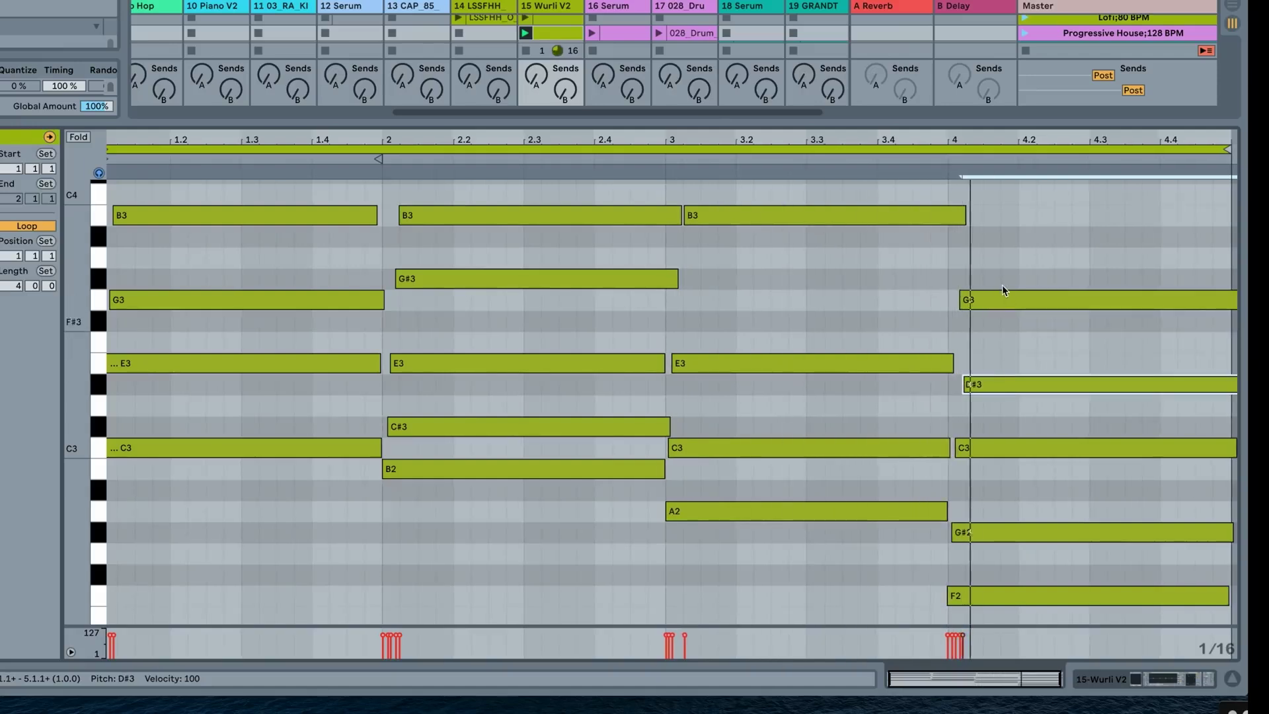
left_click_drag(993, 299, 1002, 303)
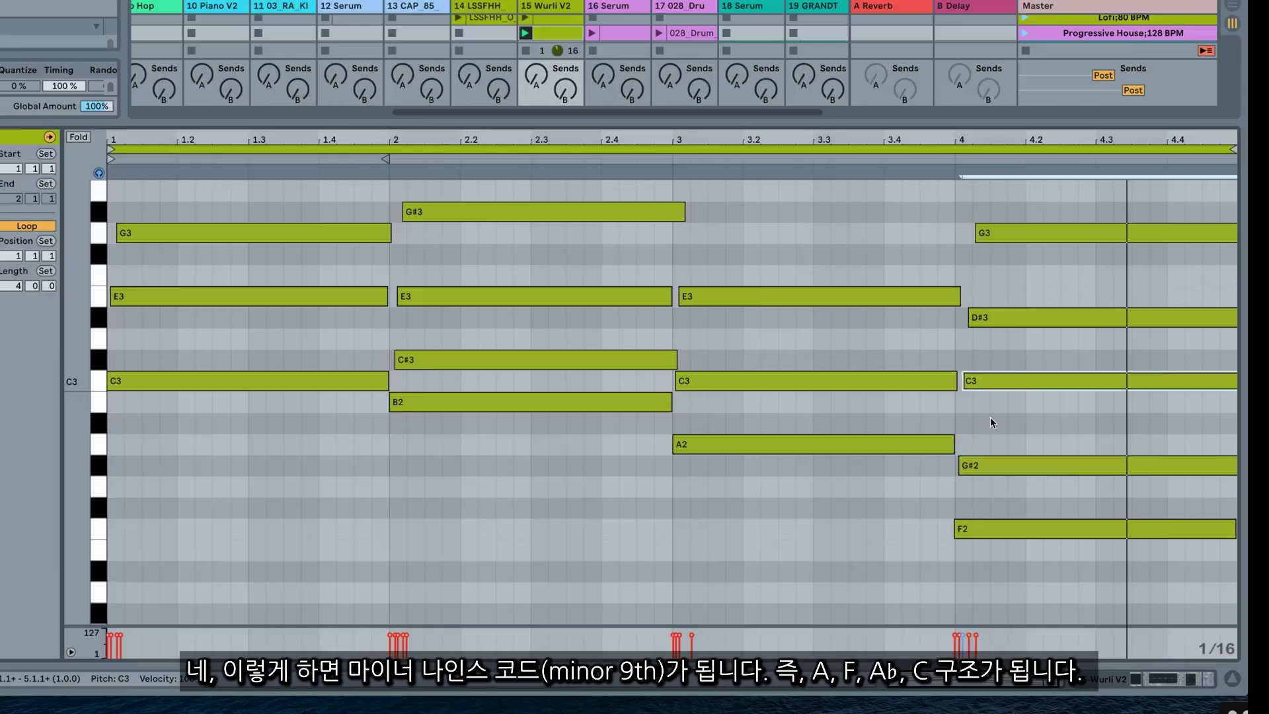
Audition the fourth chord's F2, G#2, C3 and D#3 notes one by one
left_click(978, 530)
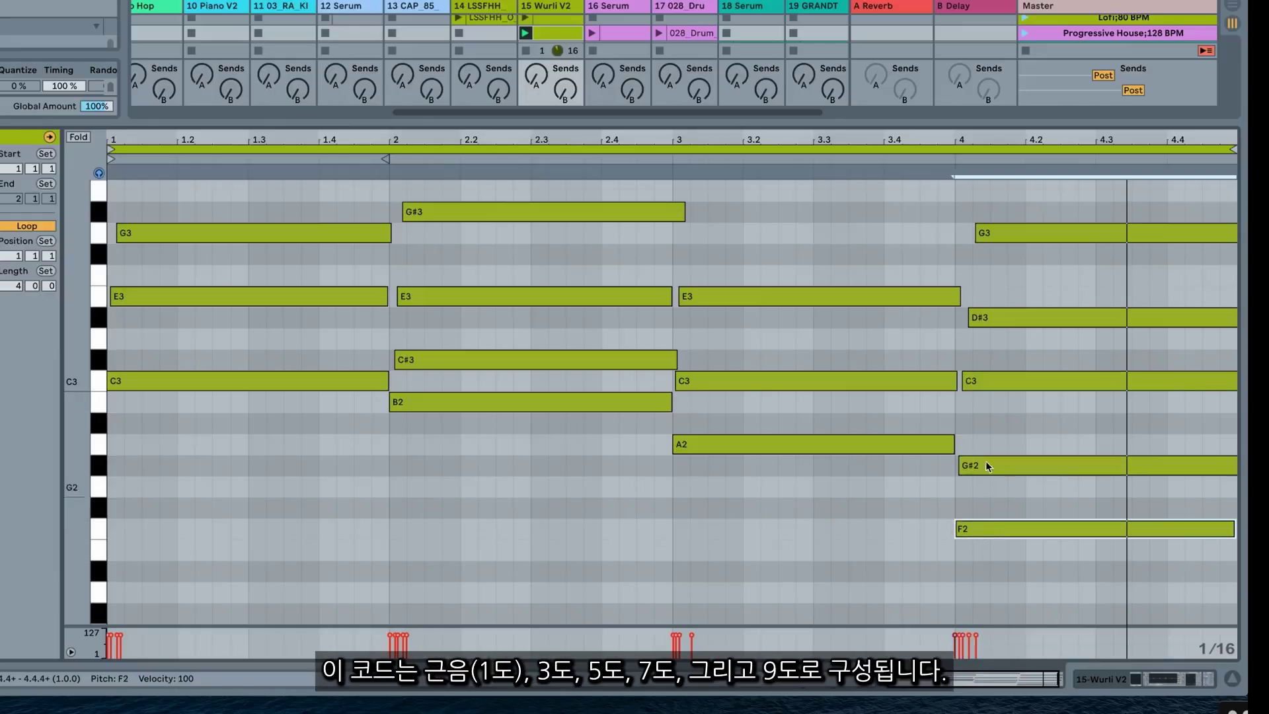
left_click(989, 466)
left_click(993, 383)
left_click(1001, 312)
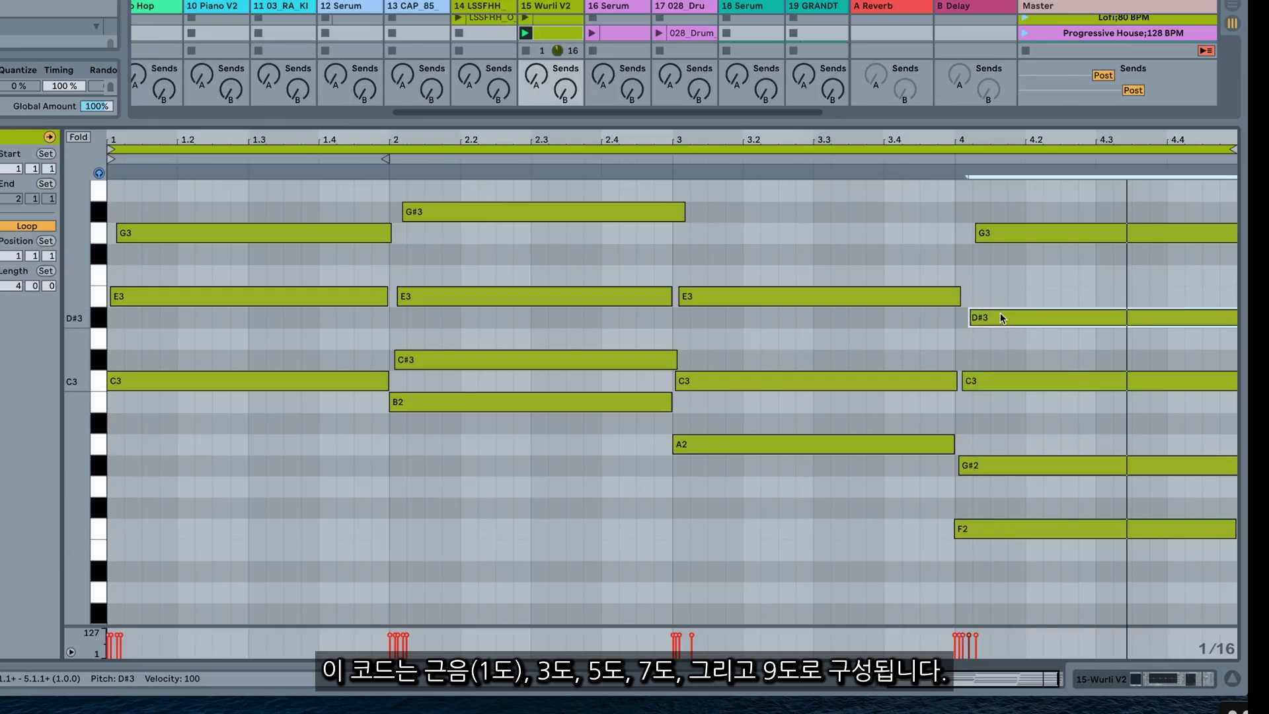
scroll(999, 311, "up", 1)
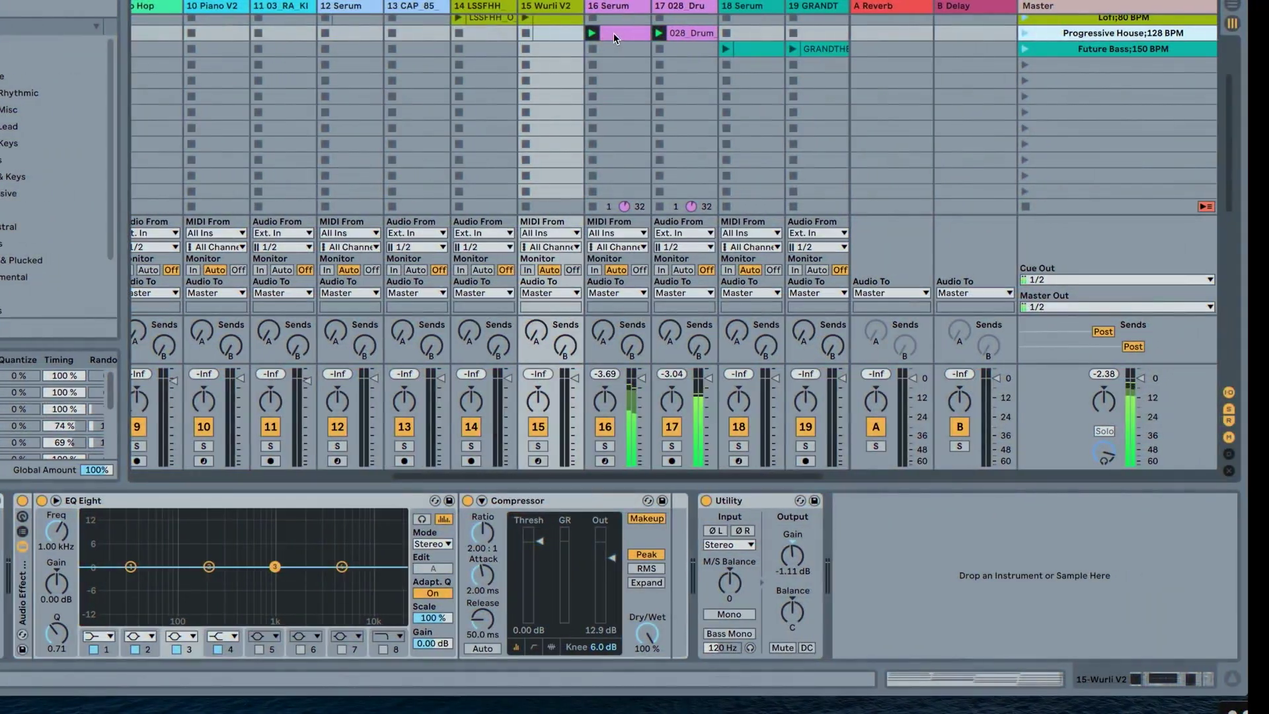
Open the Progressive House clip on the 16 Serum track and examine its eight-bar chord progression
double_click(613, 33)
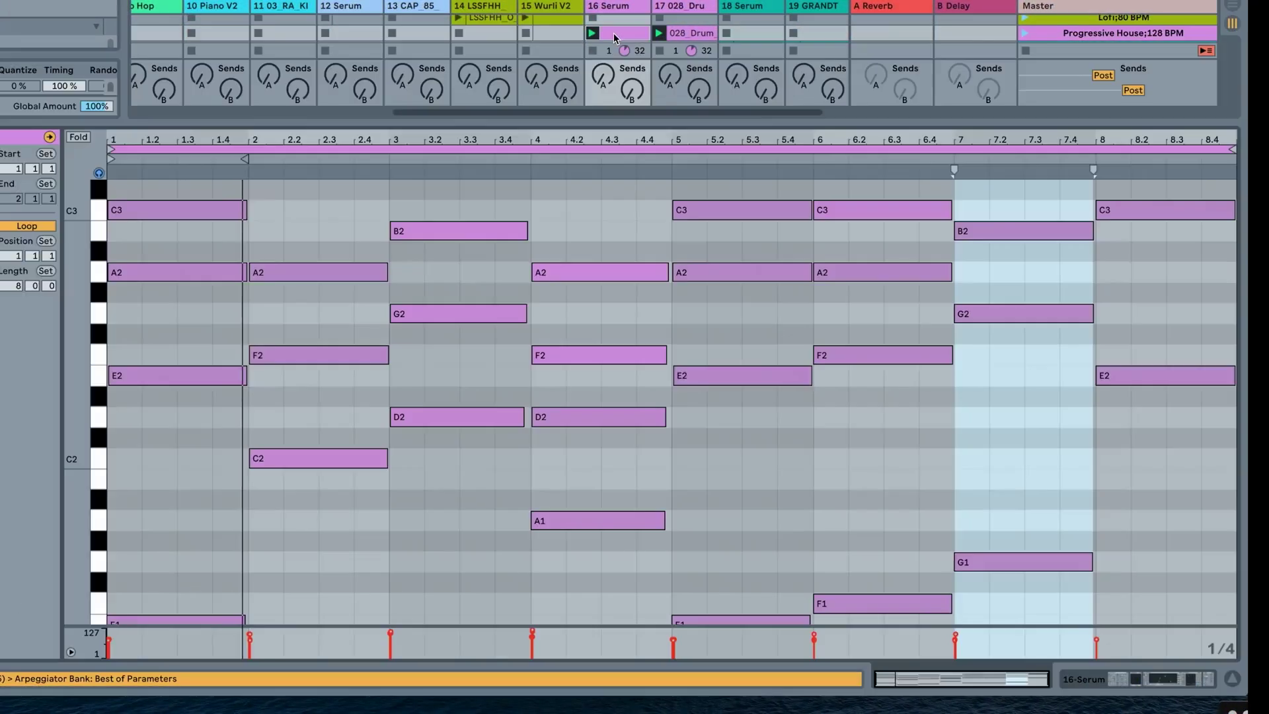
scroll(352, 506, "up", 1)
scroll(352, 506, "down", 5)
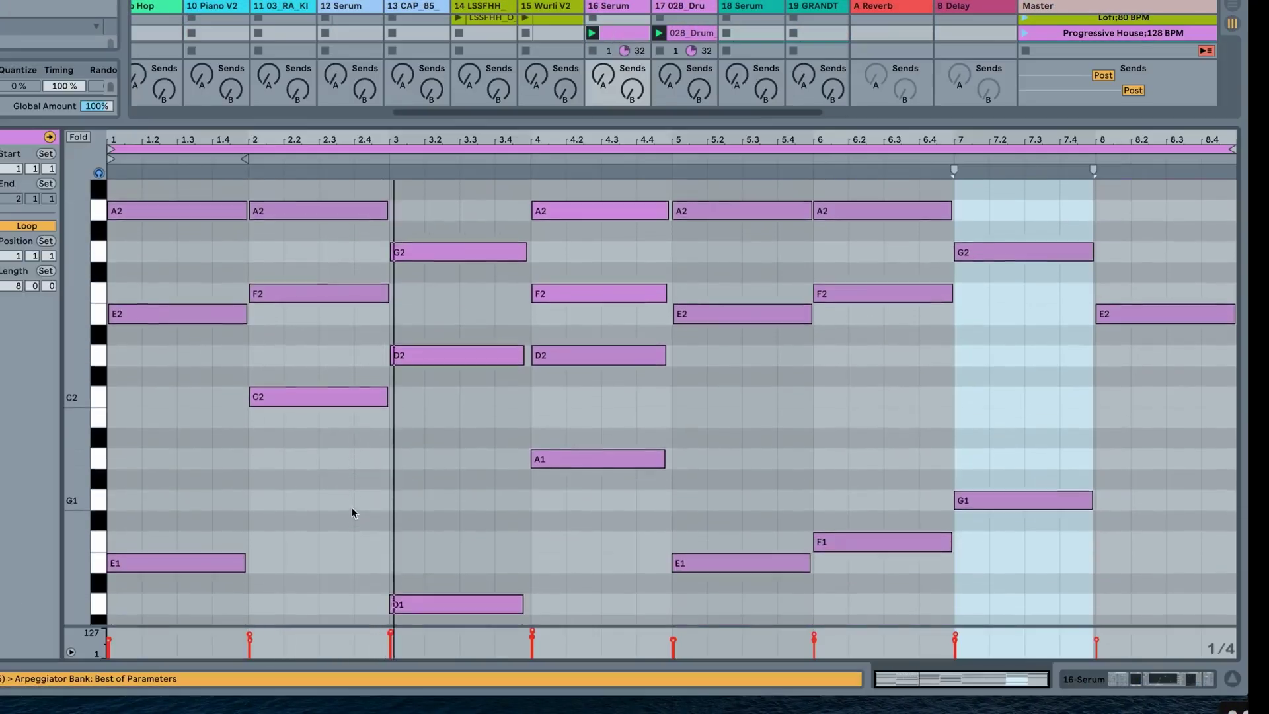
scroll(352, 506, "up", 3)
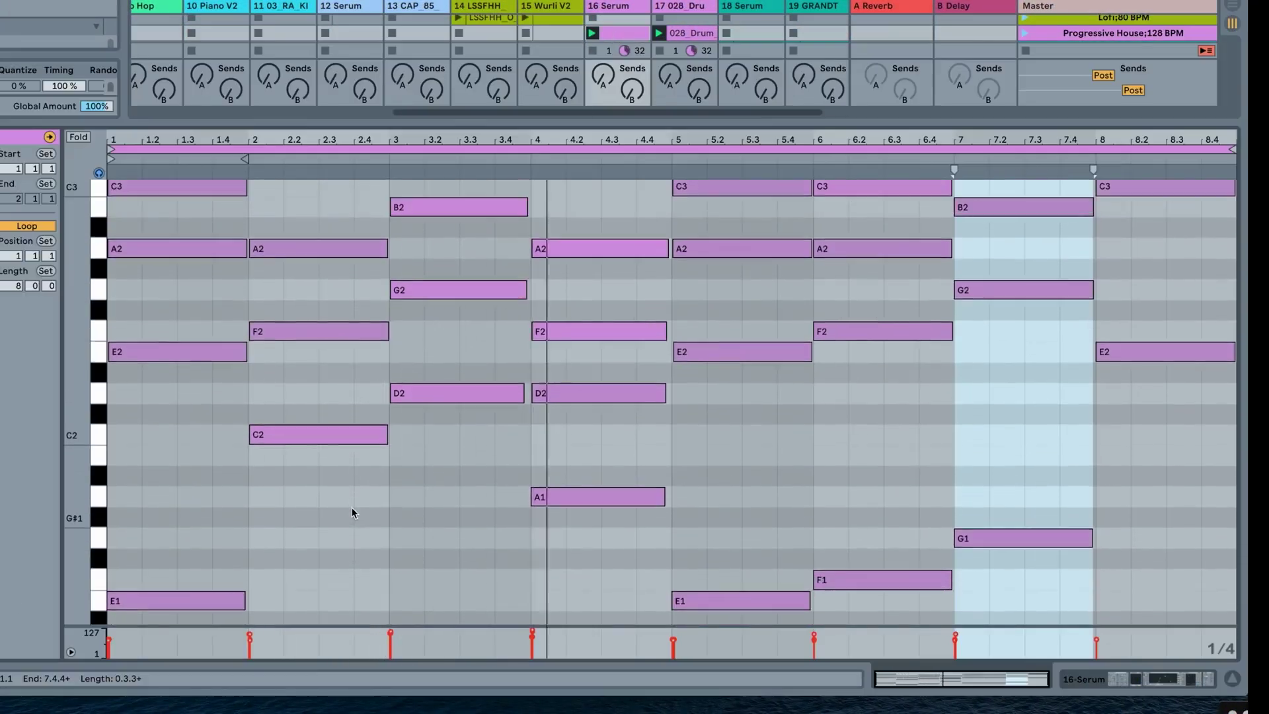
scroll(351, 506, "up", 5)
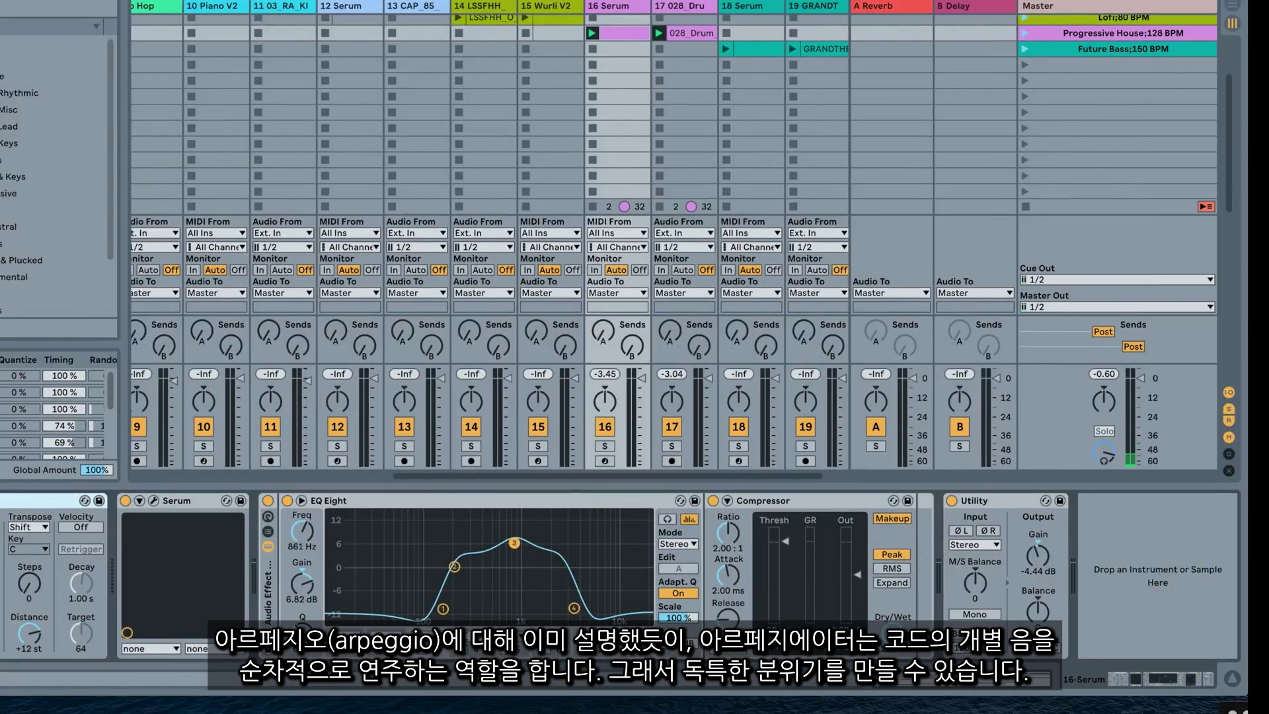
Create an eight-bar clip on 16 Serum and place a one-bar A minor chord at bar 1, inverted and lowered to E2–A2–C3
double_click(612, 33)
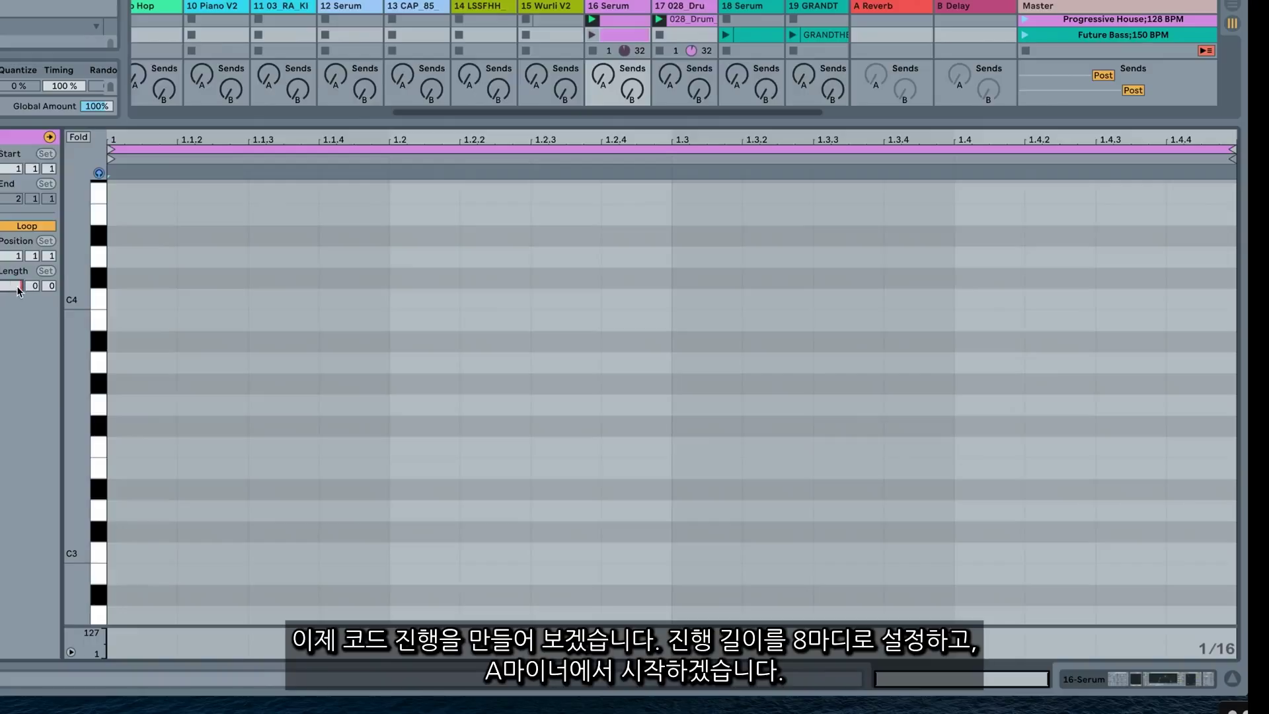
key("Return")
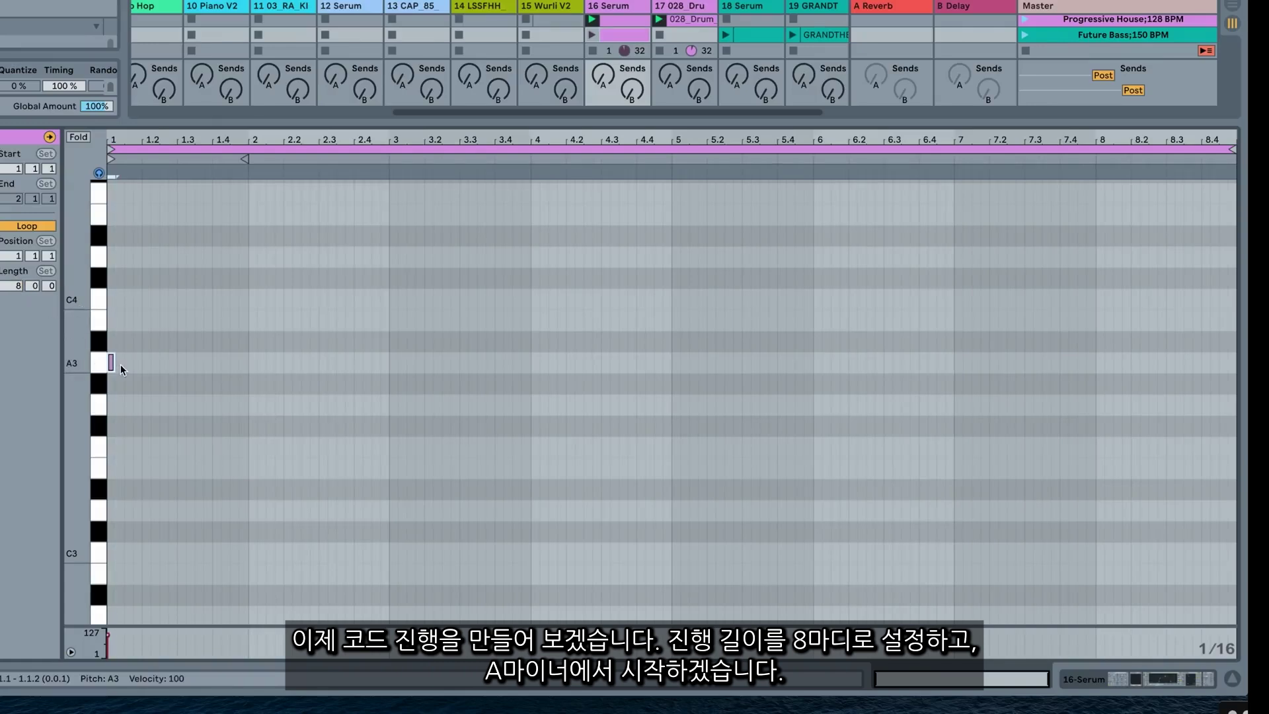
mouse_move(112, 363)
left_mouse_down()
mouse_move(246, 376)
mouse_move(209, 301)
mouse_move(212, 220)
left_mouse_up()
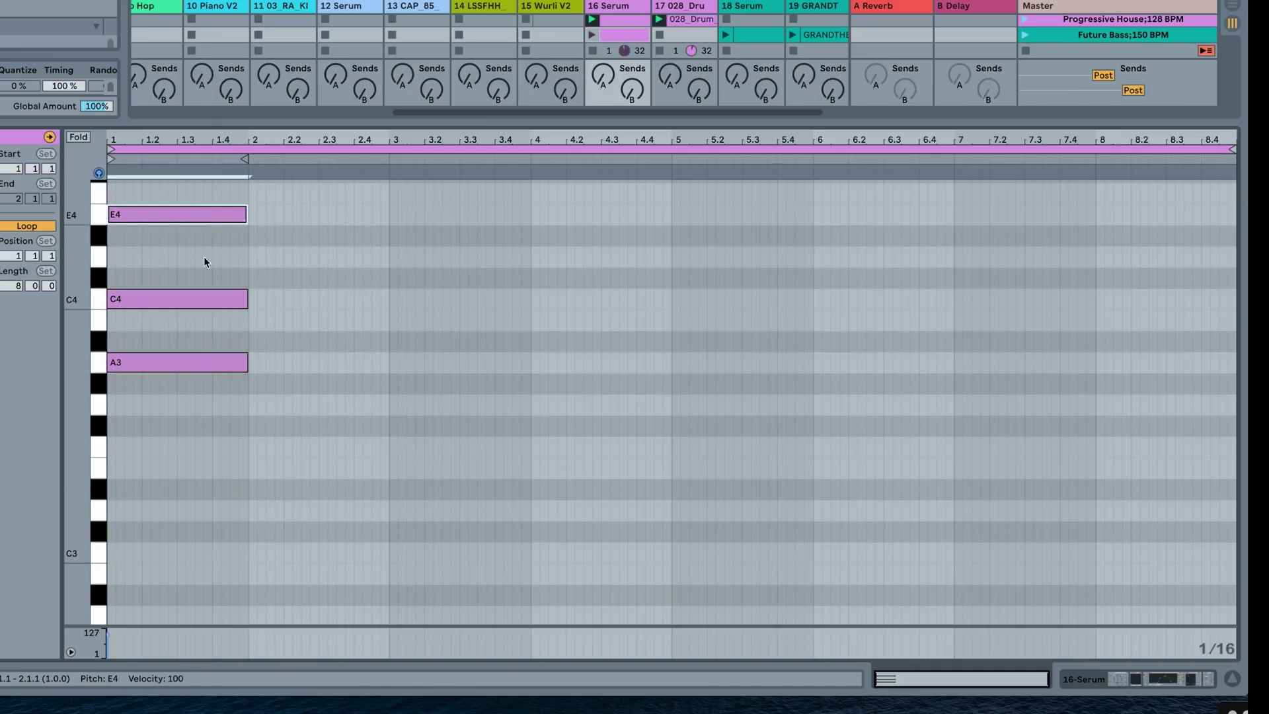
key("shift+Down")
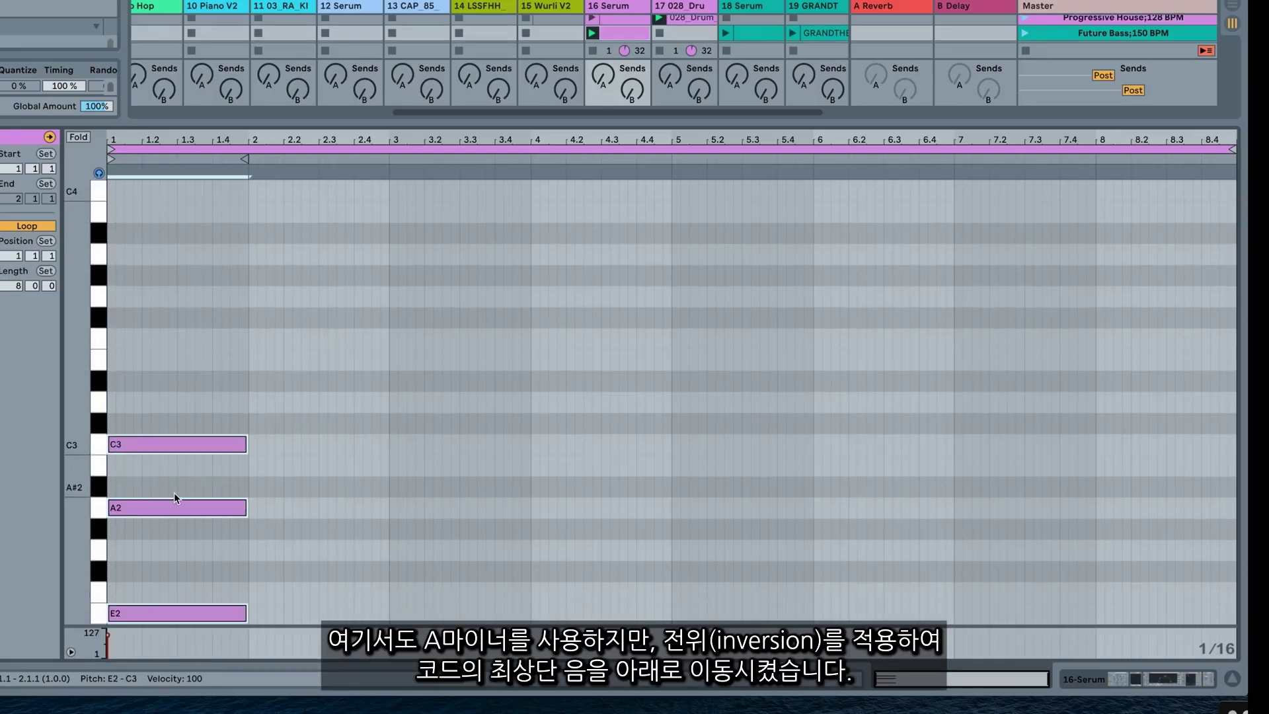
scroll(173, 495, "down", 4)
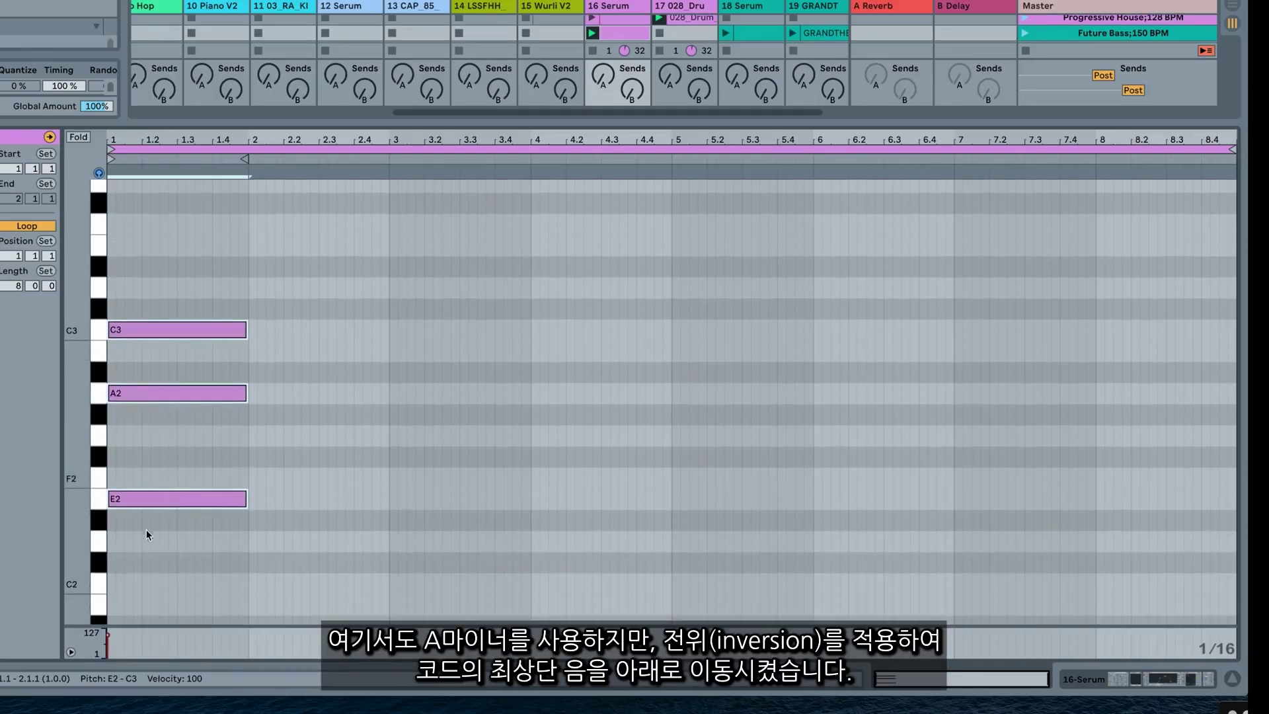
Duplicate the A minor chord to bar 2 and raise the copy's E2 to F2
left_click(215, 490)
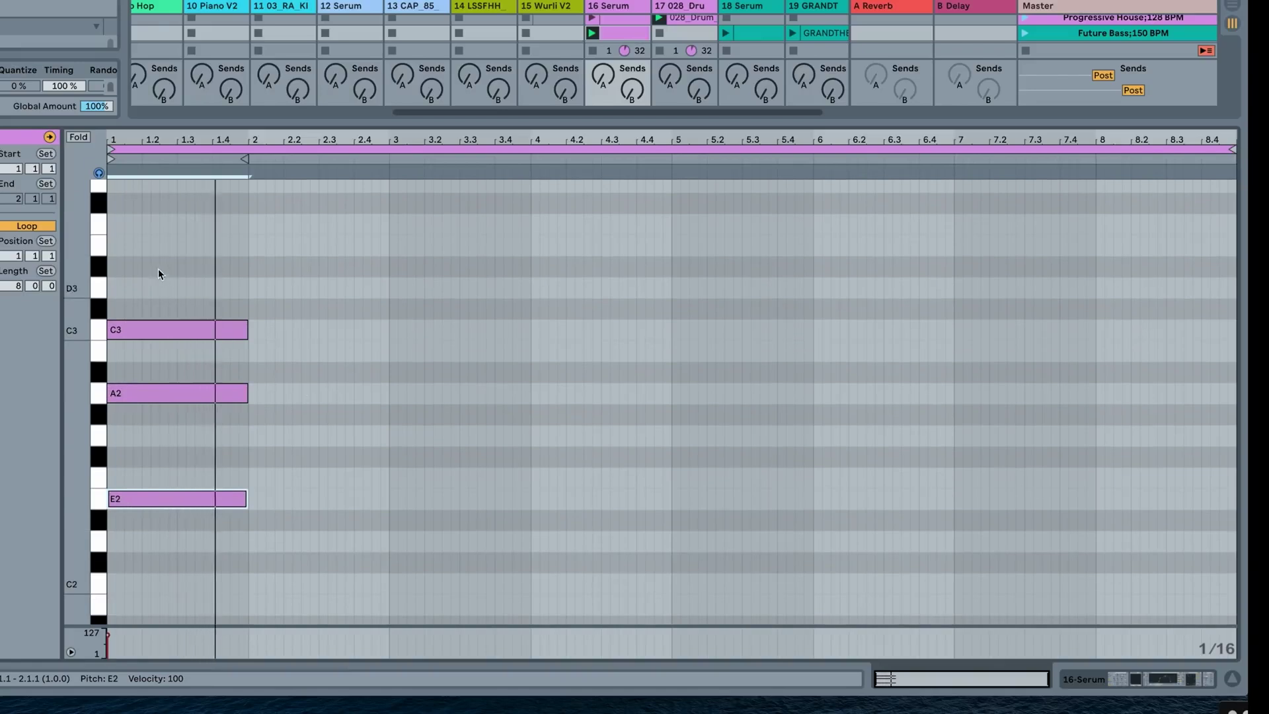
key("ctrl+a")
key("ctrl+d")
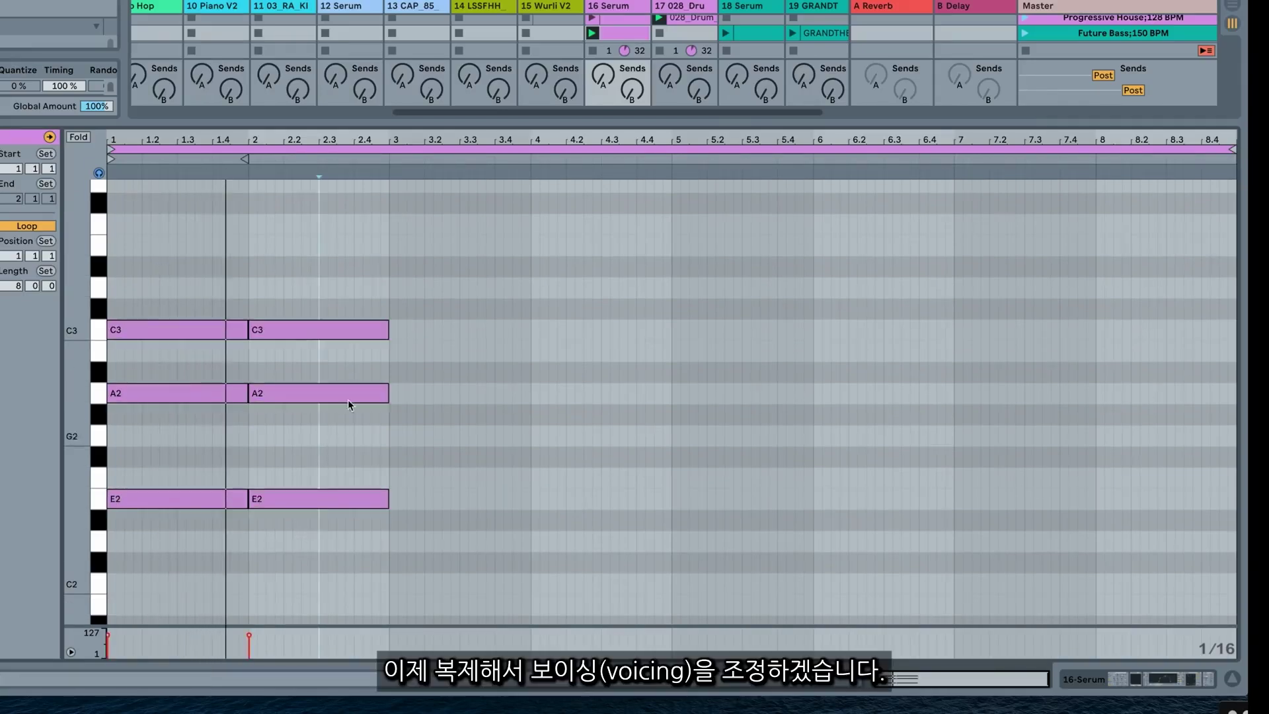
left_click_drag(317, 501, 311, 486)
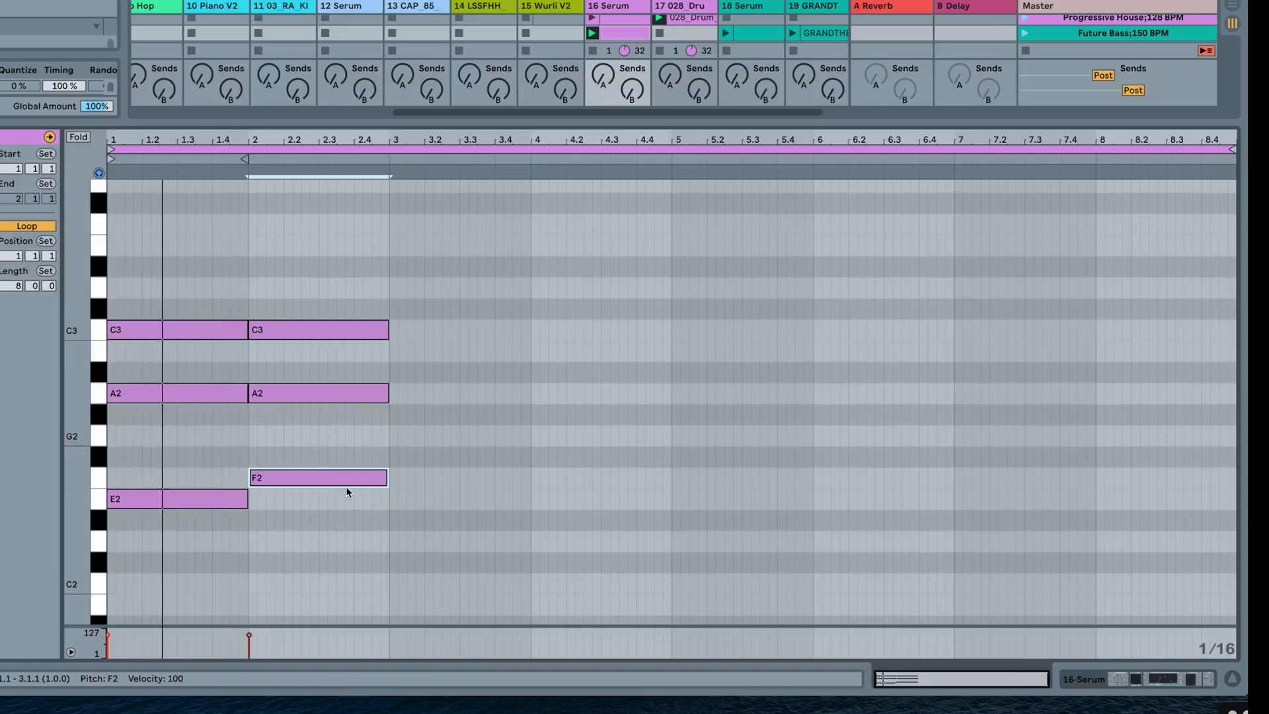
Build a one-bar D minor chord at bar 3 from D2, F2 and A2, and play the progression
scroll(345, 487, "down", 1)
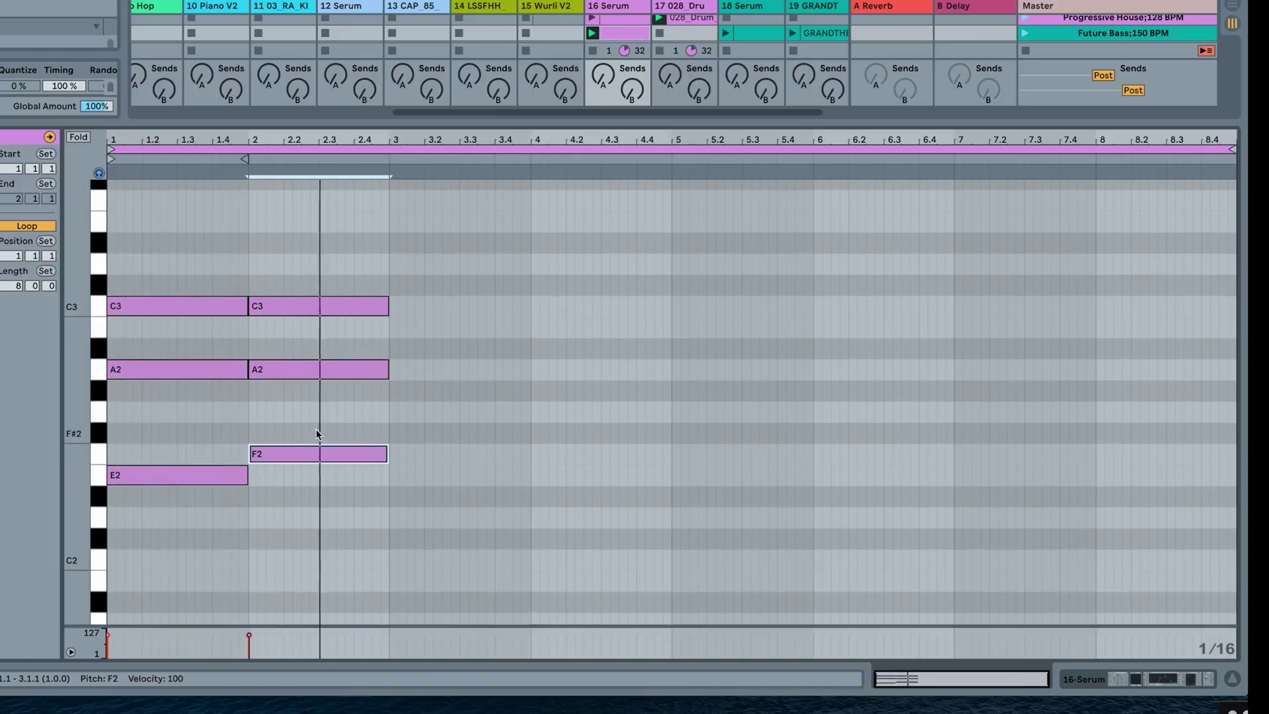
left_click_drag(309, 369, 444, 285)
left_click_drag(453, 342, 451, 456)
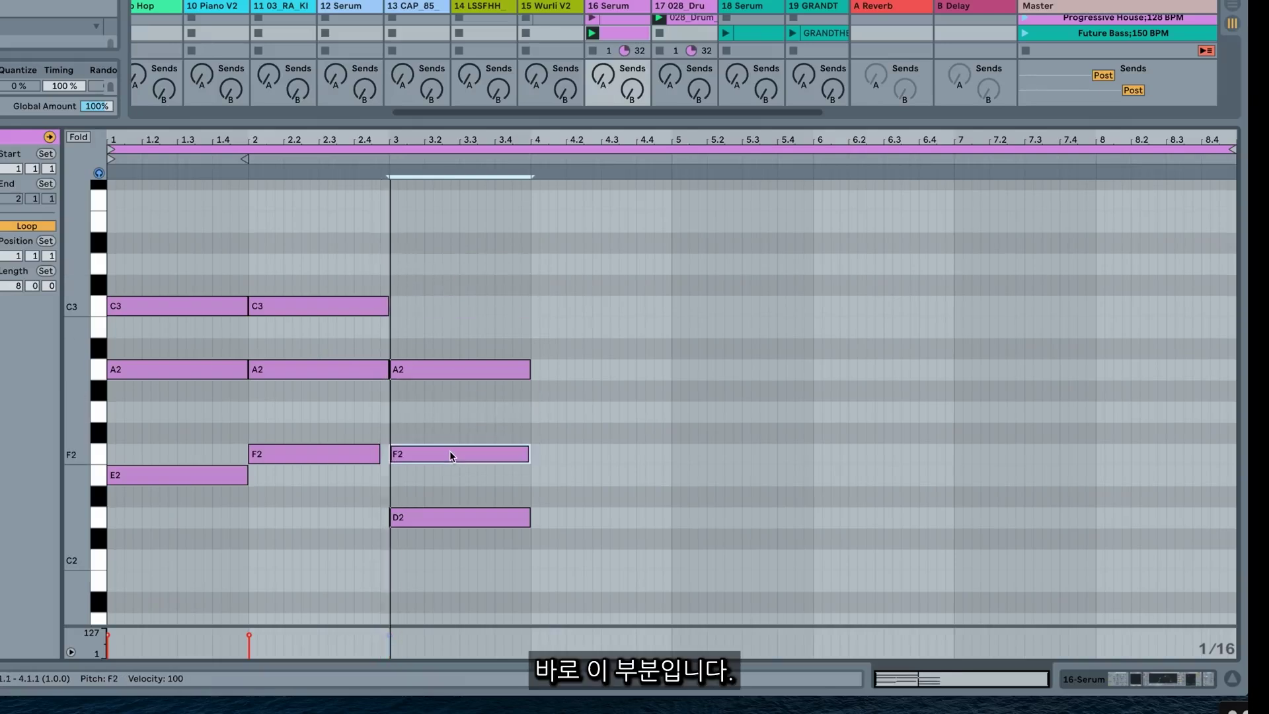
key("space")
scroll(397, 423, "down", 1)
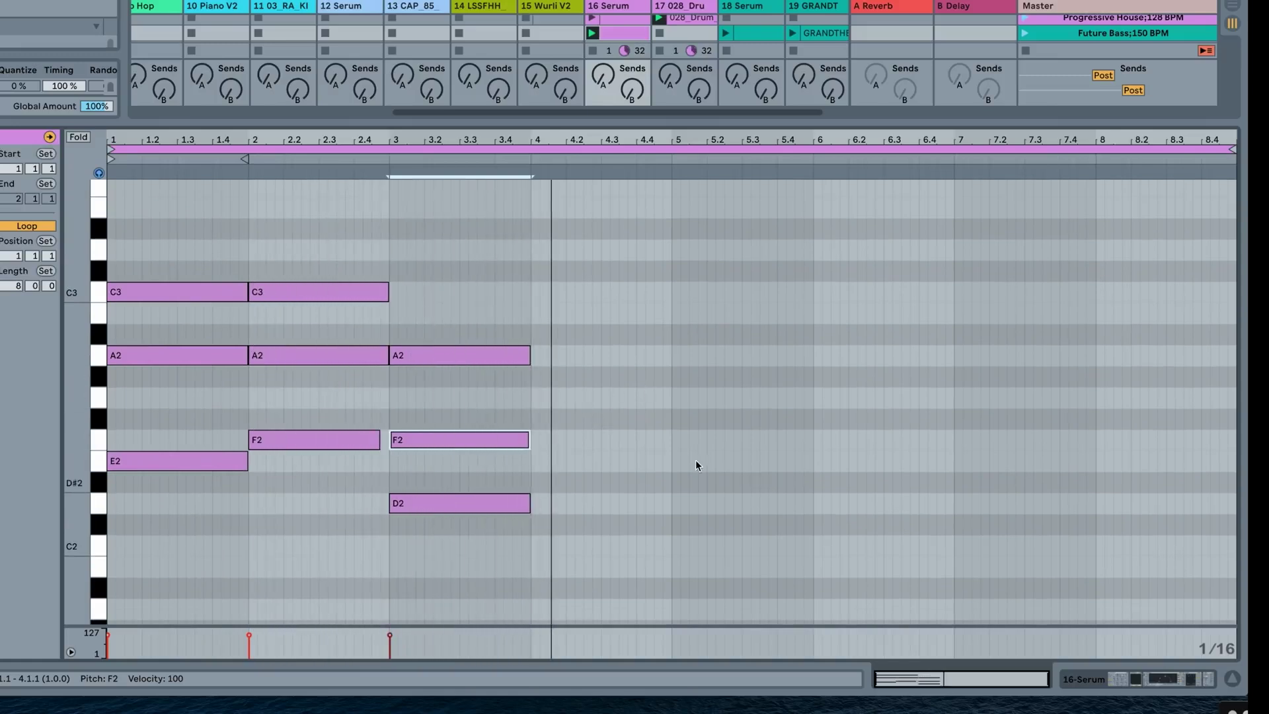
key("space")
Duplicate the D minor chord to bar 4 and raise bar 3's D2 an octave to D3
left_click_drag(460, 333, 473, 521)
key("ctrl+d")
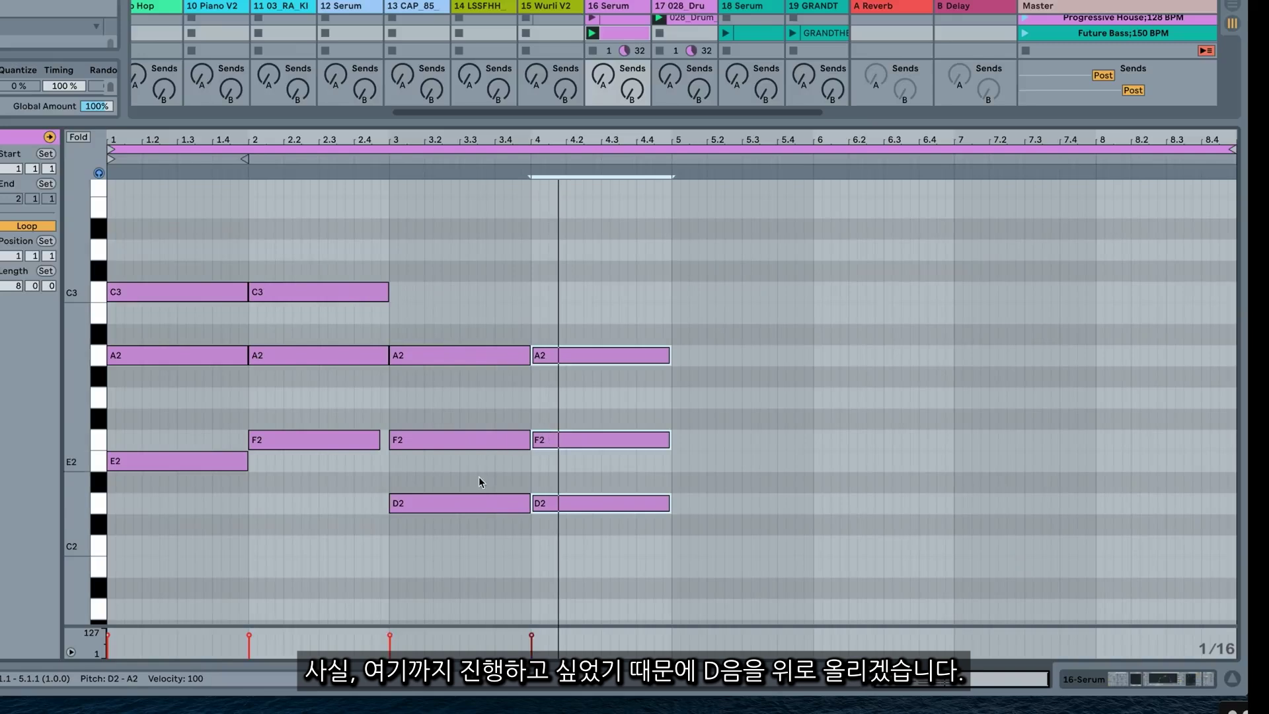
left_click(458, 510)
key("shift+Up")
key("space")
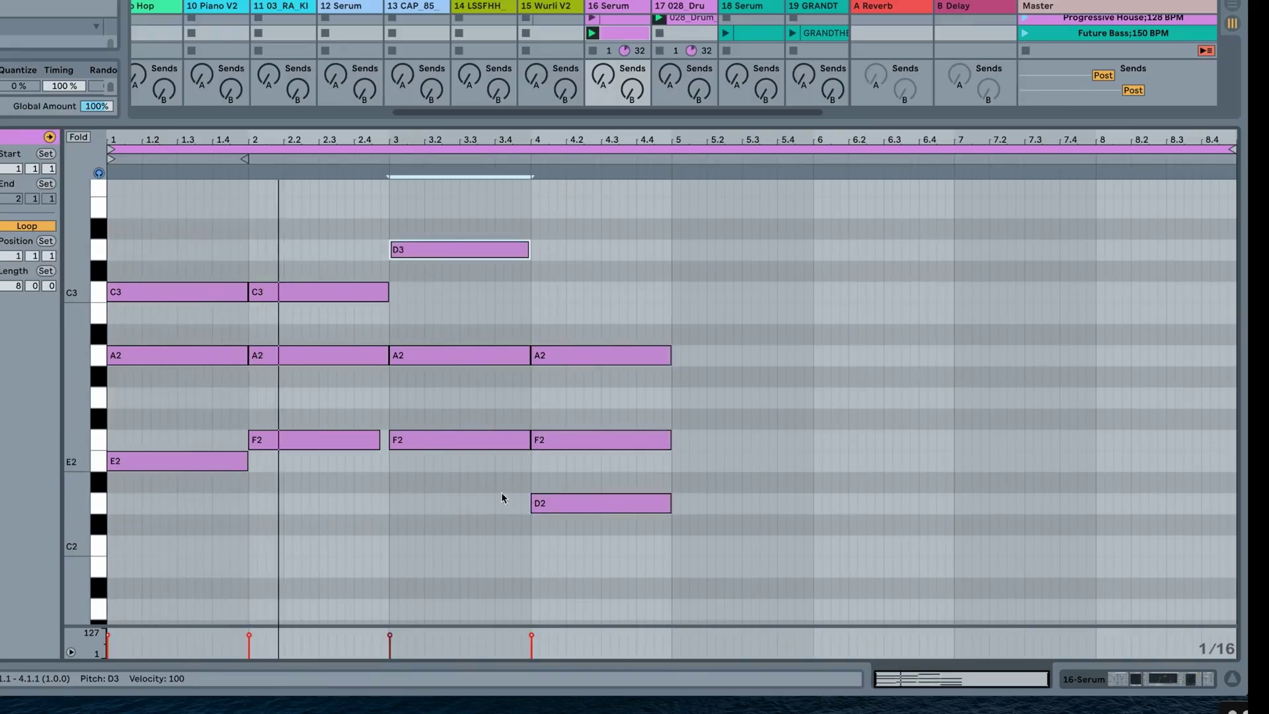
scroll(453, 571, "up", 2)
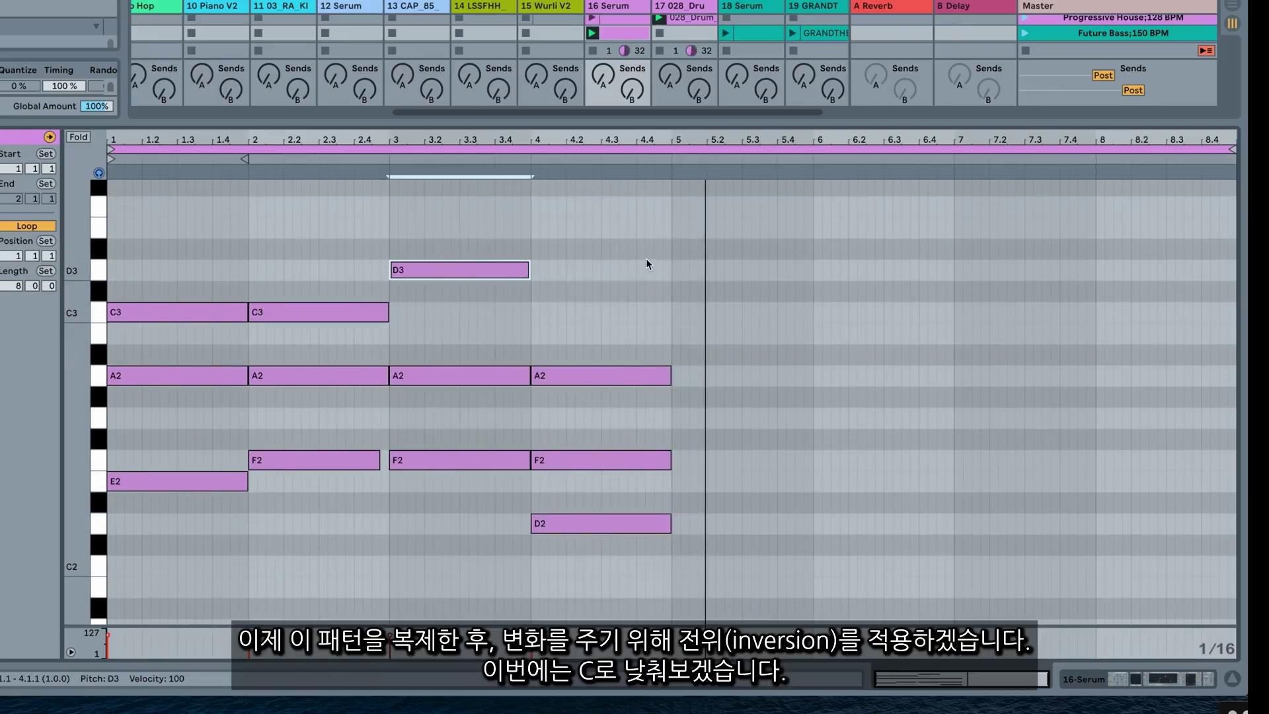
Duplicate the four-bar chord pattern into bars 5 to 8
left_click_drag(653, 260, 186, 597)
key("ctrl+d")
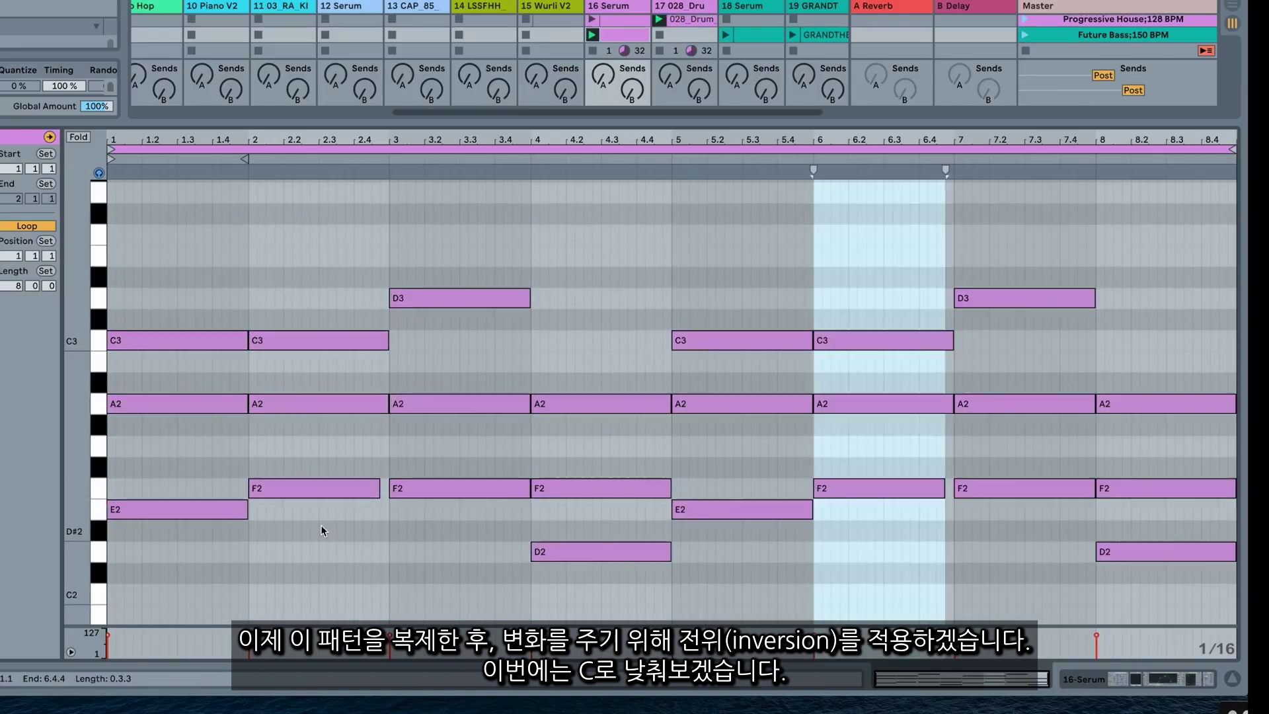
scroll(328, 530, "down", 2)
Try bar 2's F major chord with its C3 lowered an octave, and return the note to C3
left_click(312, 278)
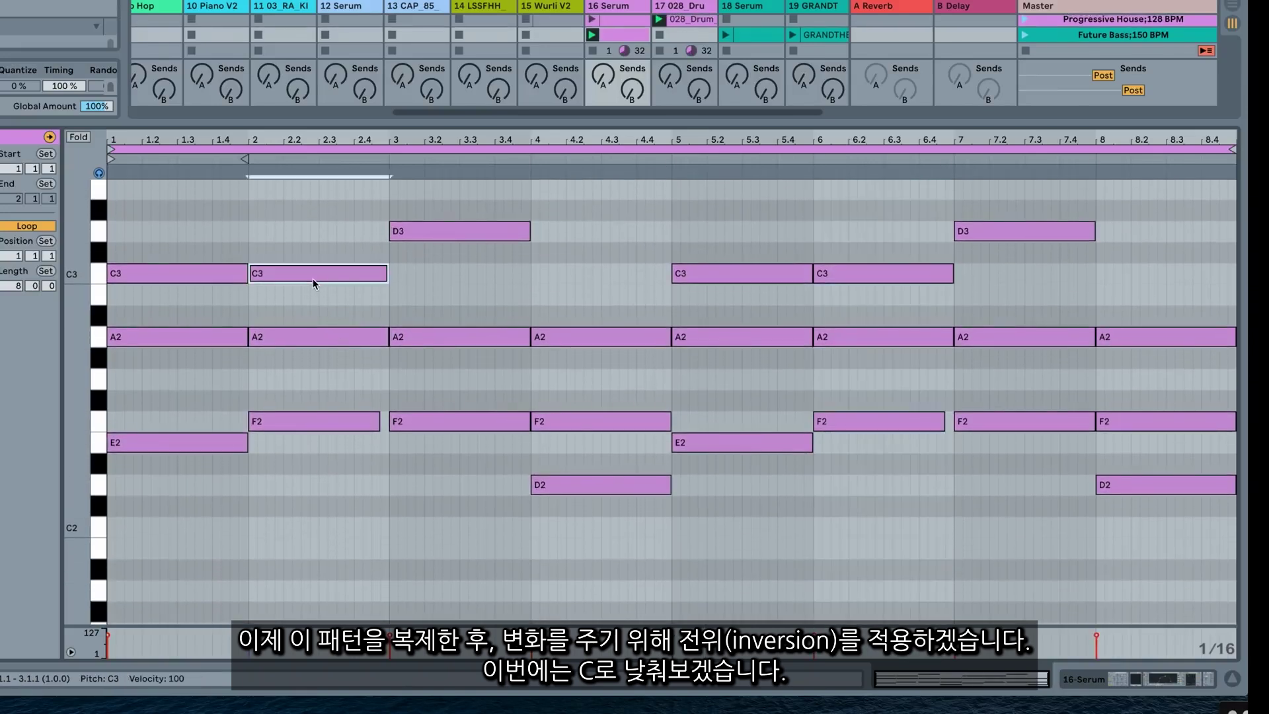
scroll(312, 279, "down", 4)
scroll(312, 279, "up", 4)
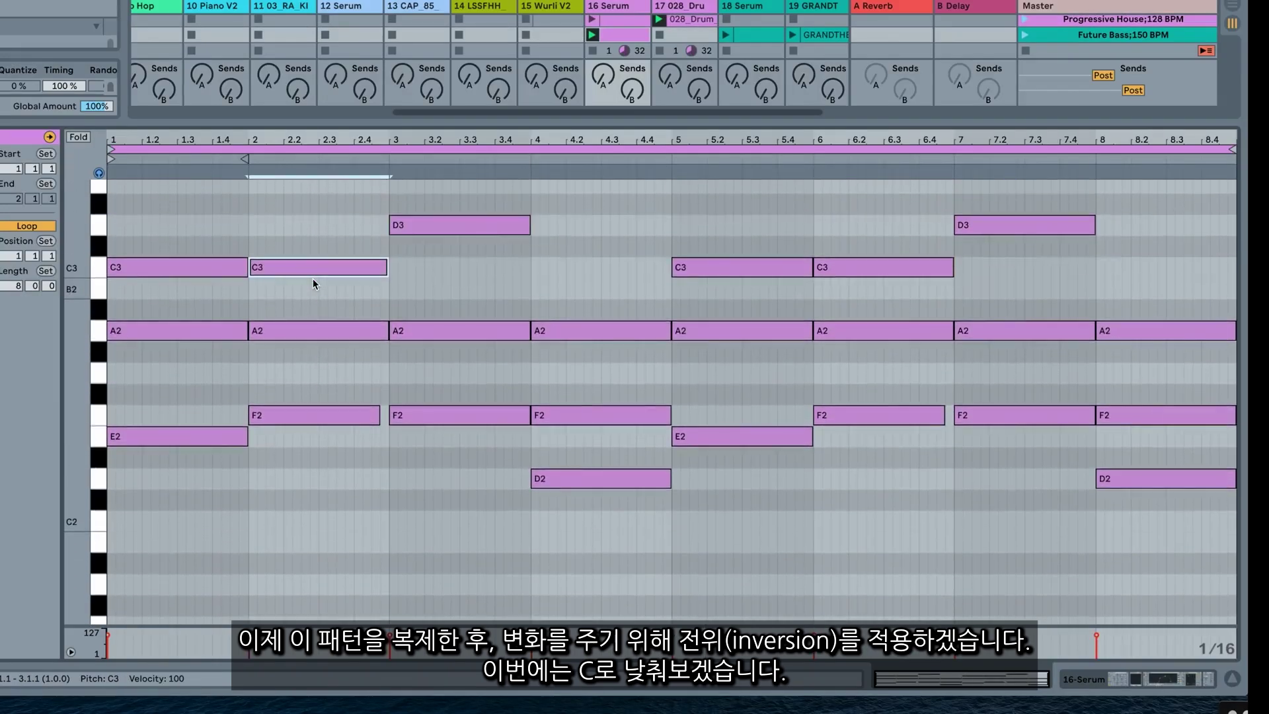
key("shift+Down")
key("space")
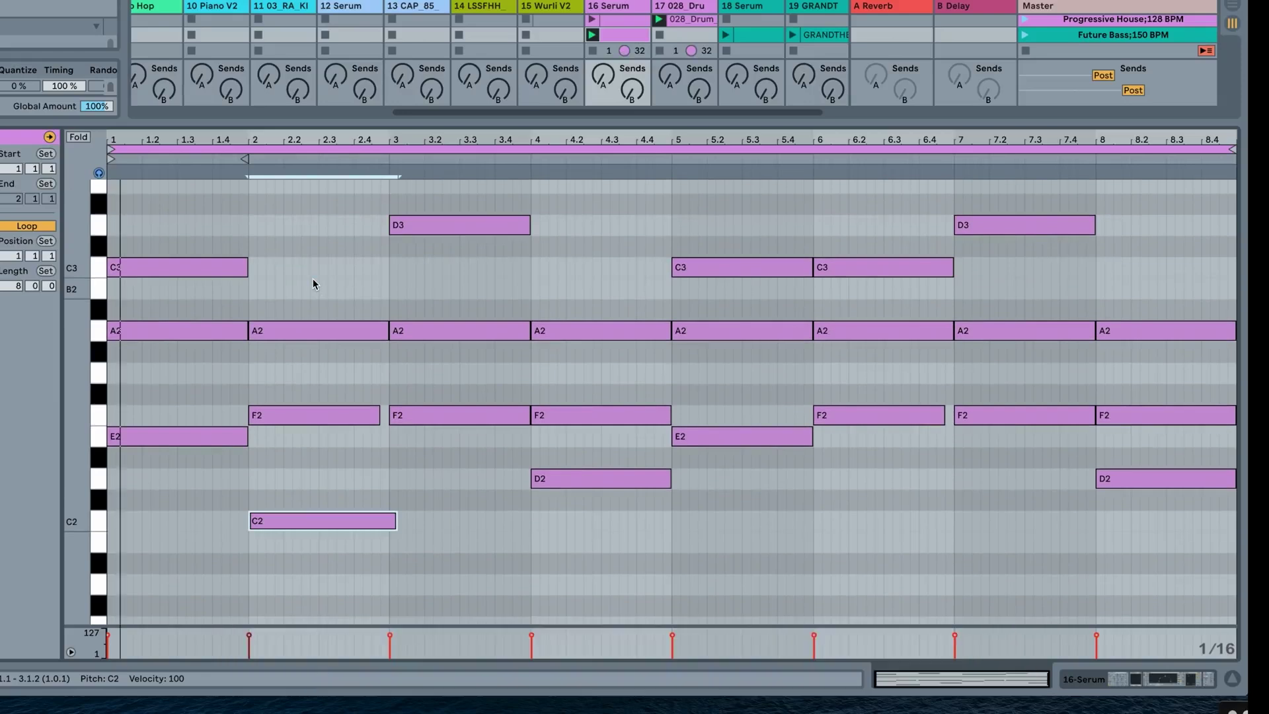
scroll(313, 495, "down", 2)
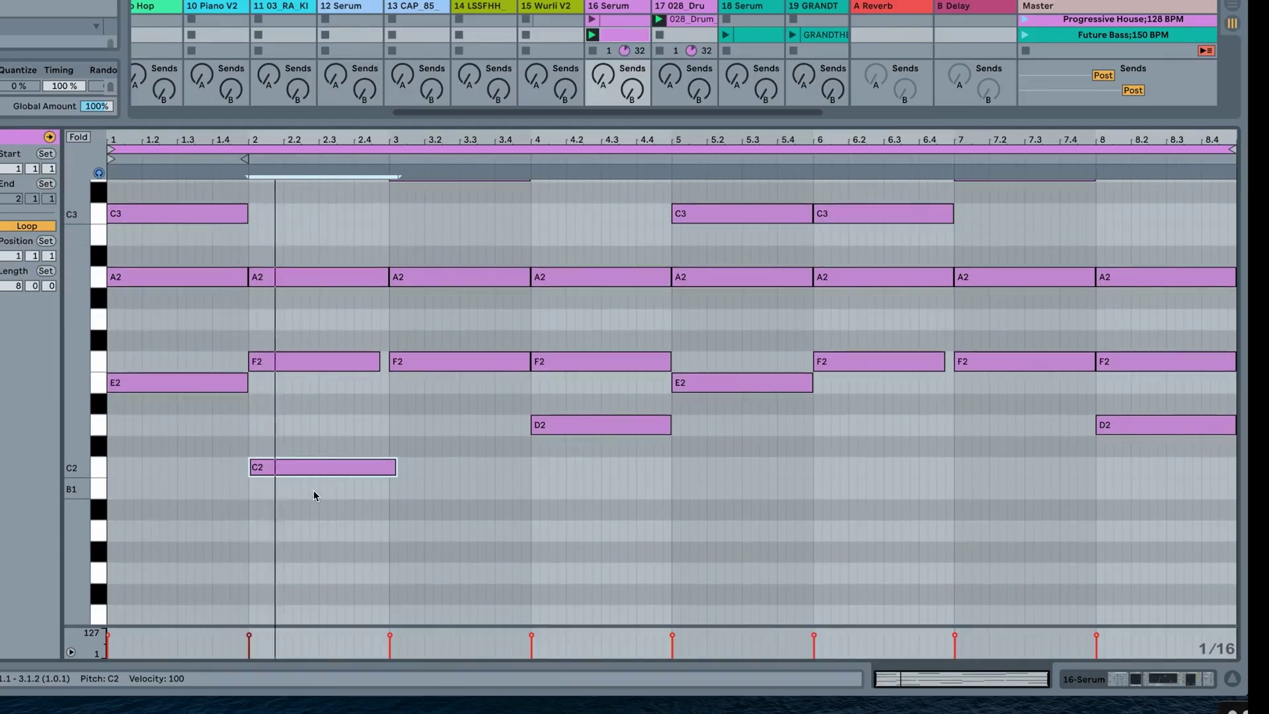
key("shift+Up")
scroll(509, 234, "up", 2)
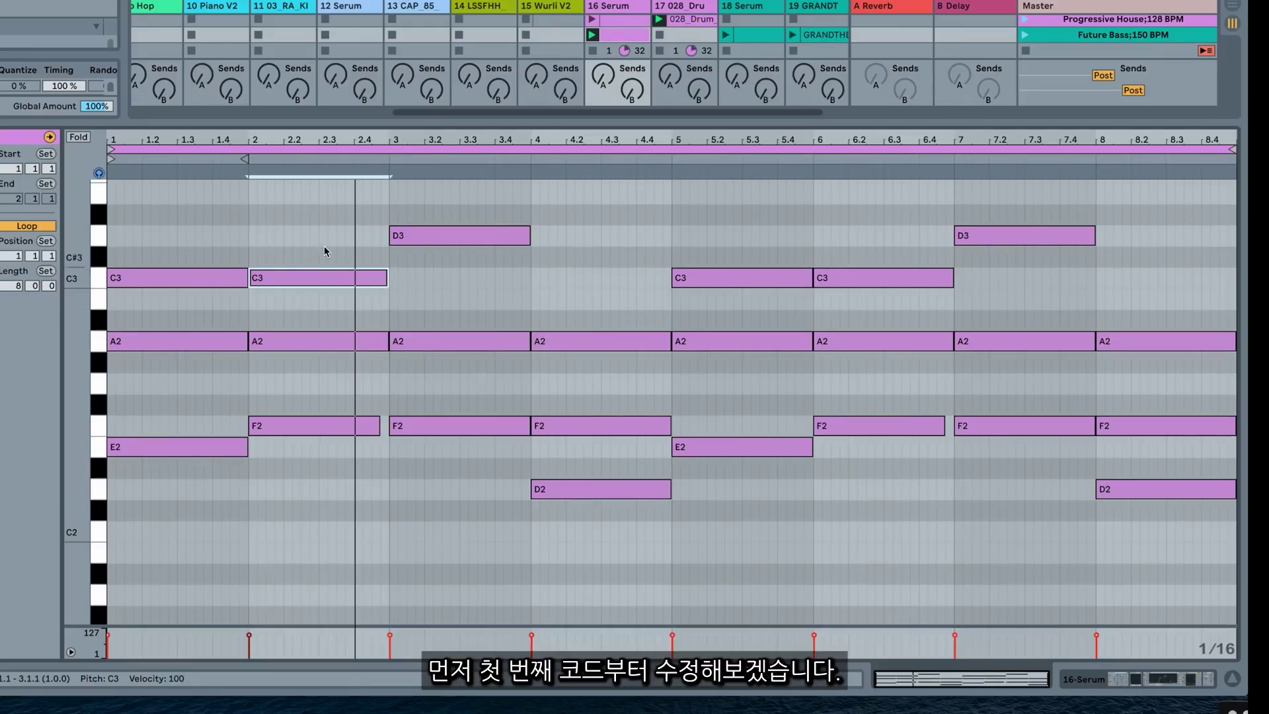
Invert bar 2's F major chord by lowering its C3 an octave to C2
left_click(301, 237)
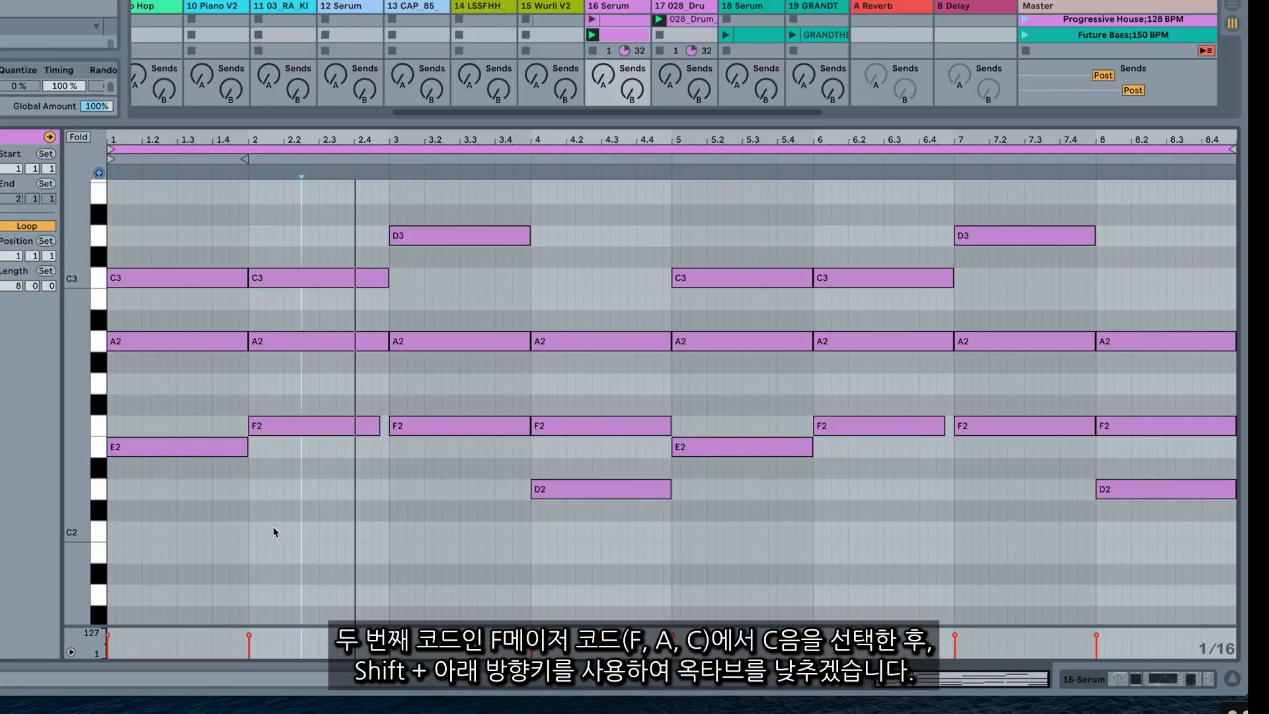
left_click(291, 238)
left_click(291, 279)
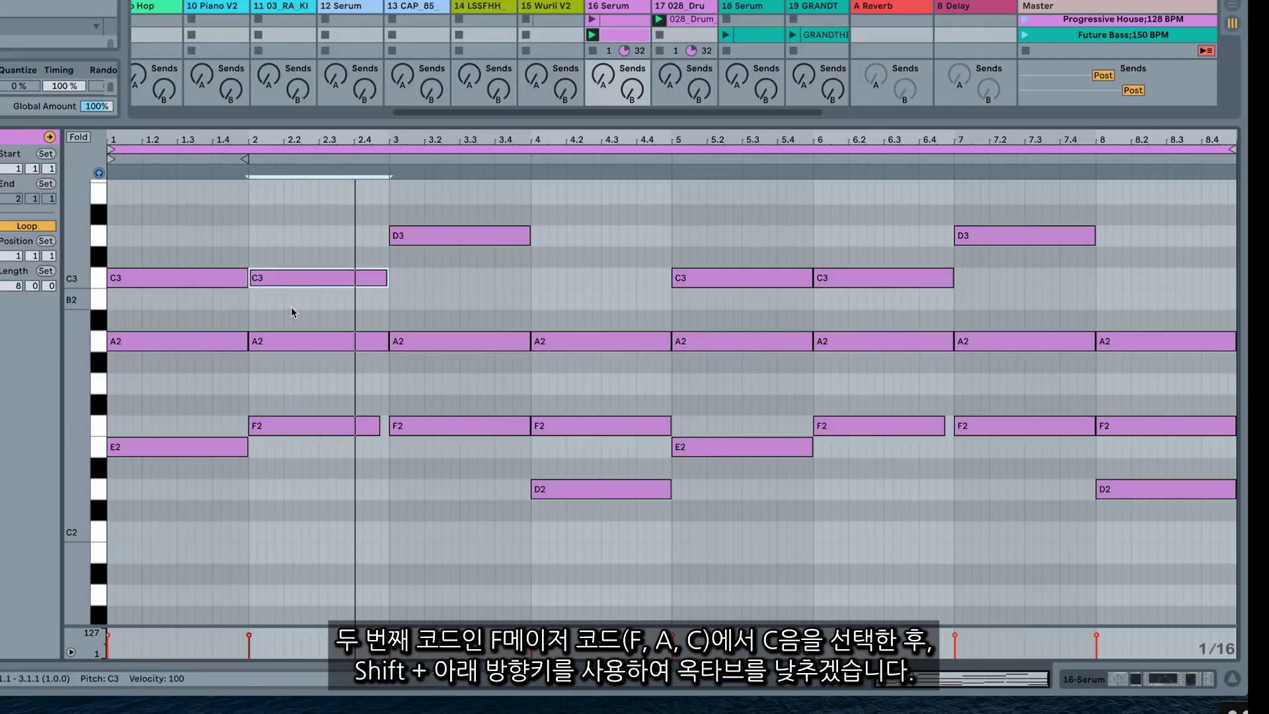
key("shift+Down")
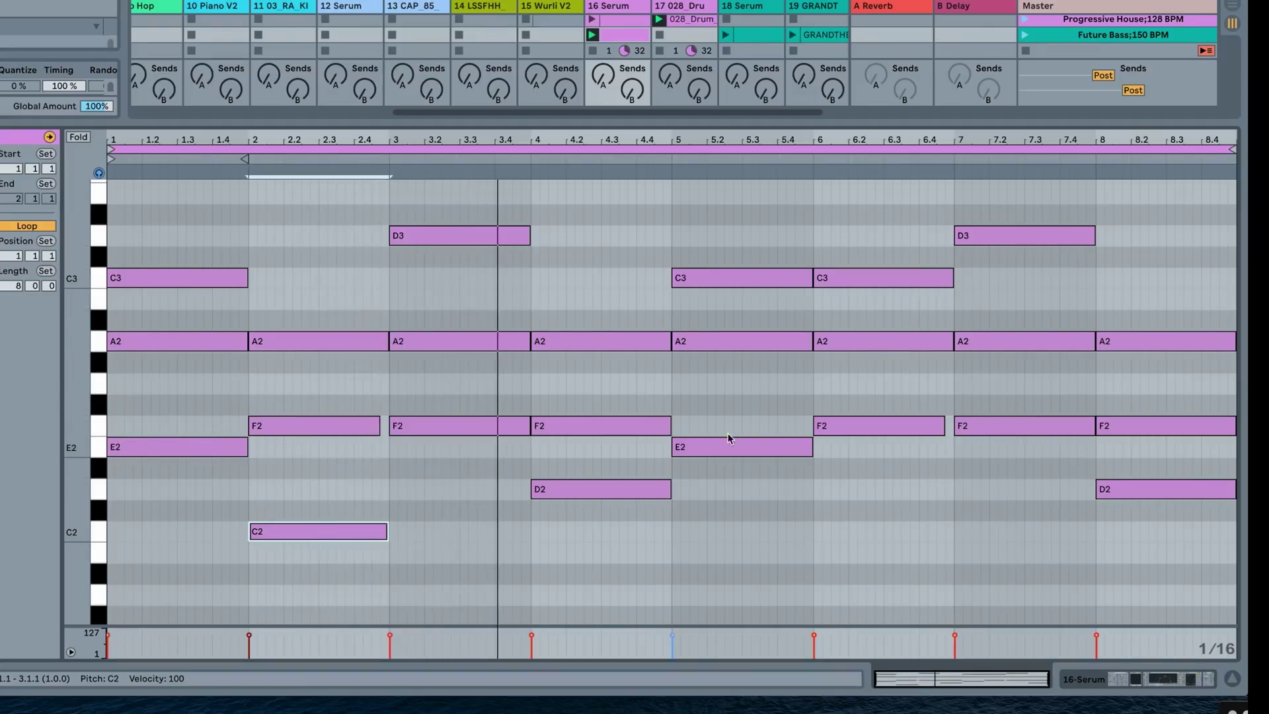
Turn bar 7's chord into G major by raising its A2 to B2 and its F2 to G2
scroll(590, 492, "down", 1)
scroll(888, 424, "up", 3)
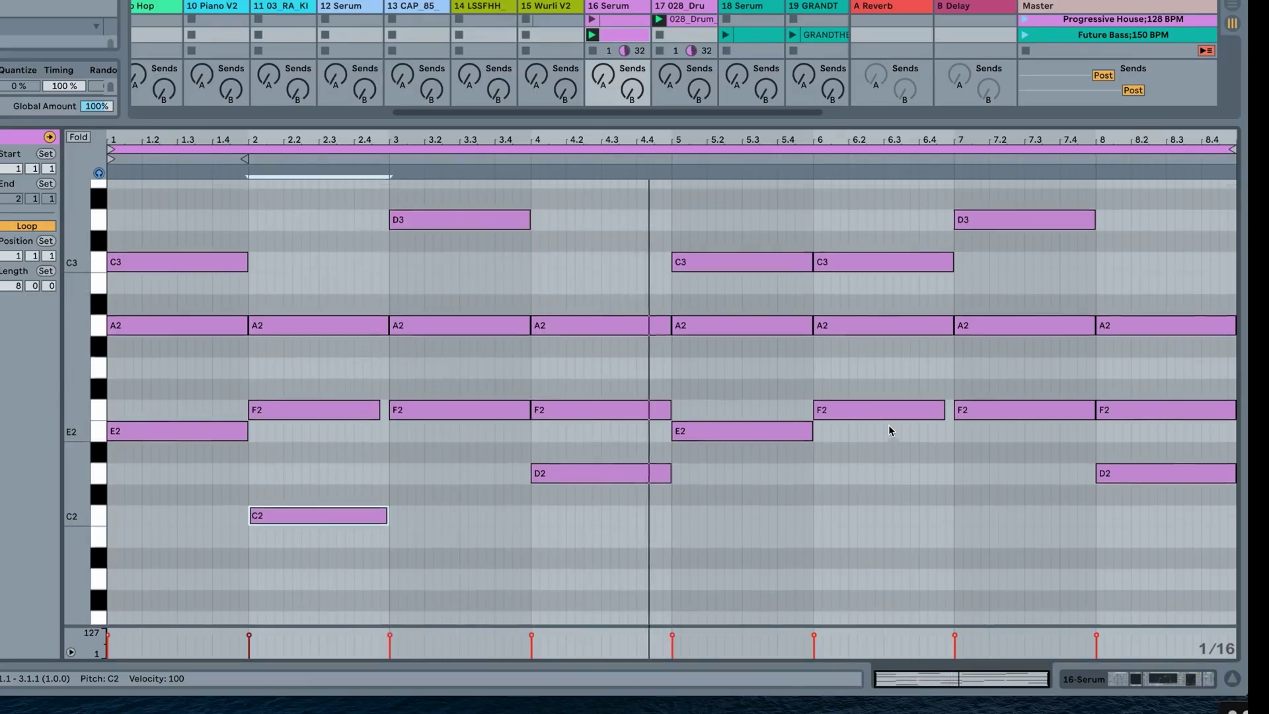
scroll(836, 495, "up", 1)
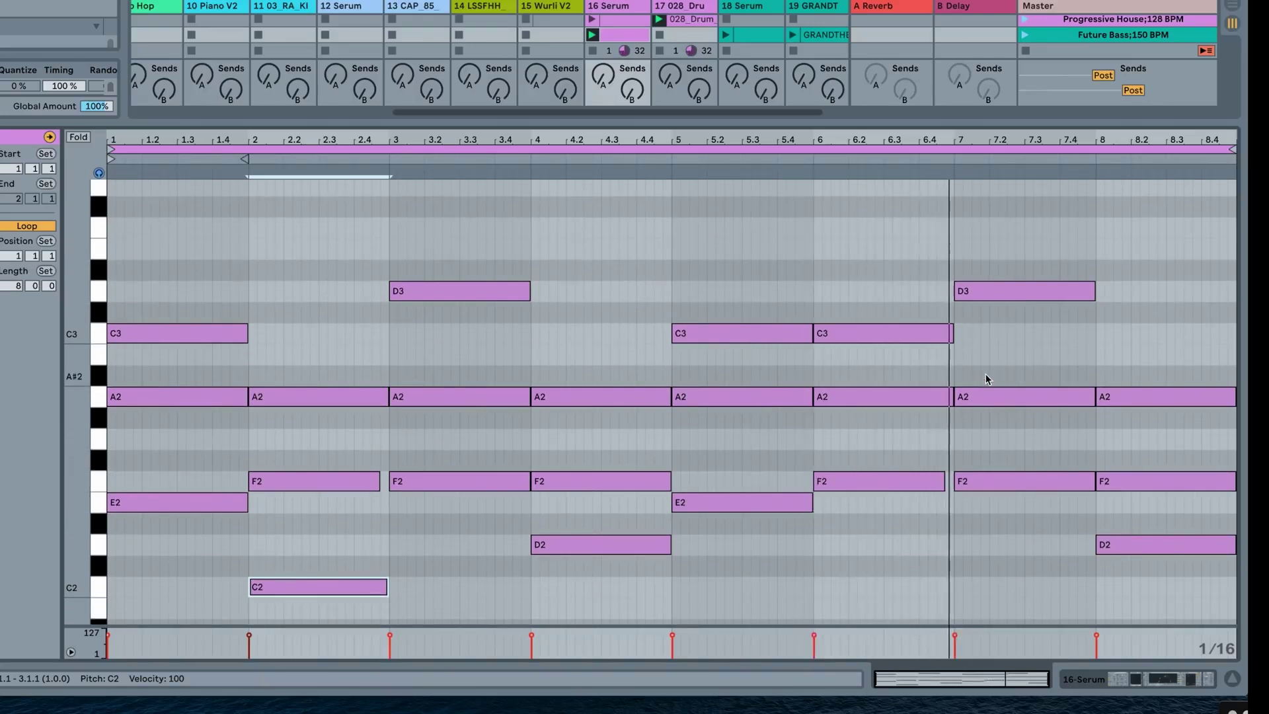
left_click_drag(986, 395, 986, 359)
left_click_drag(986, 474, 986, 450)
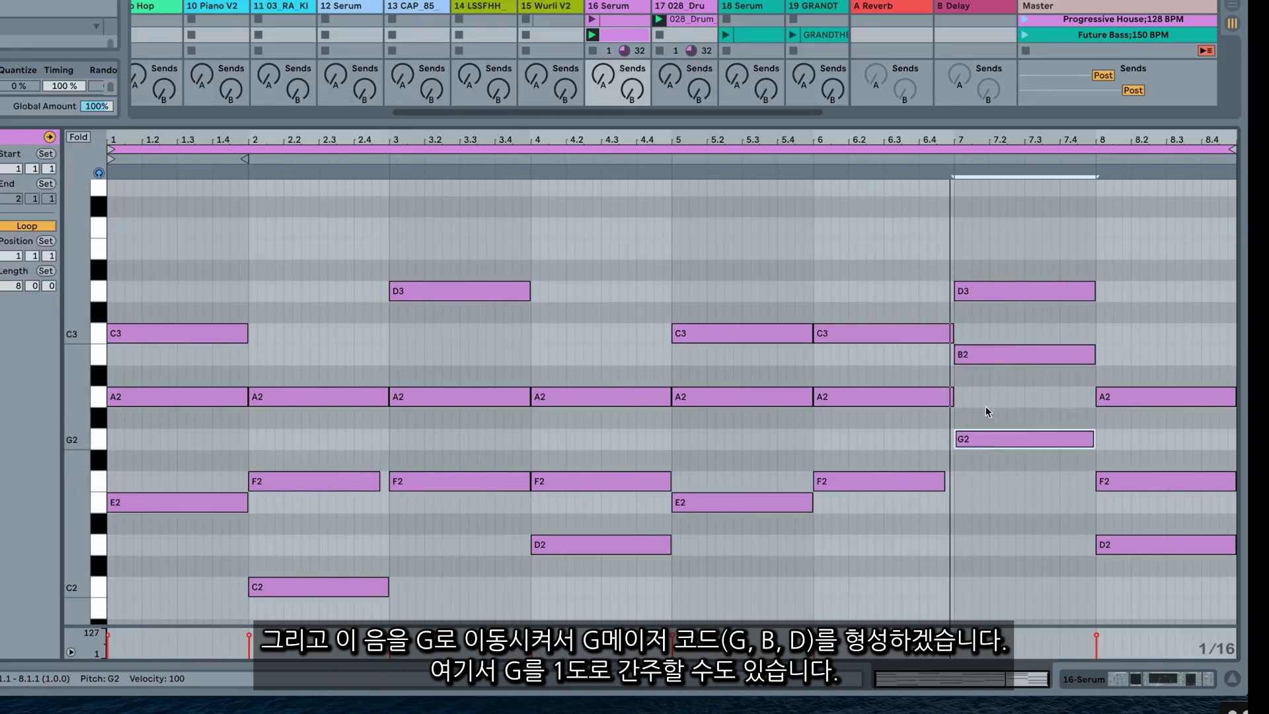
Audition the G2, B2 and D3 notes of bar 7's G major chord one by one
left_click_drag(996, 226, 998, 474)
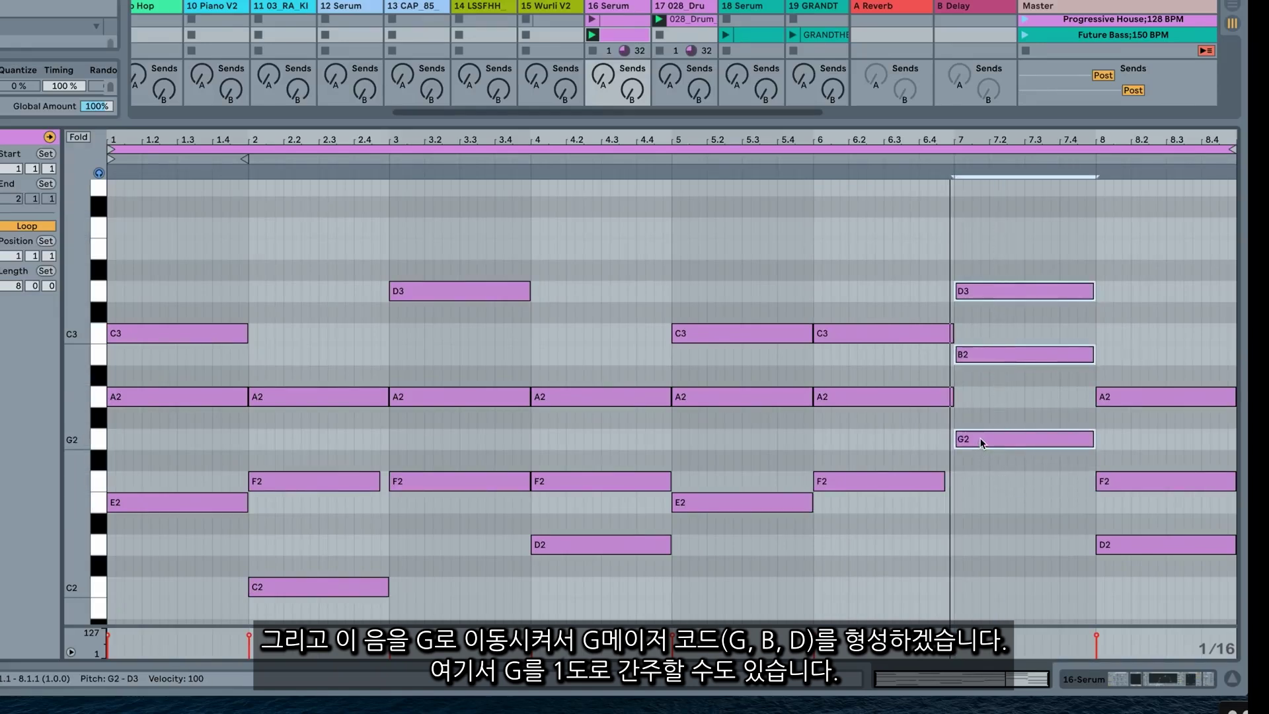
left_click(985, 361)
left_click(993, 289)
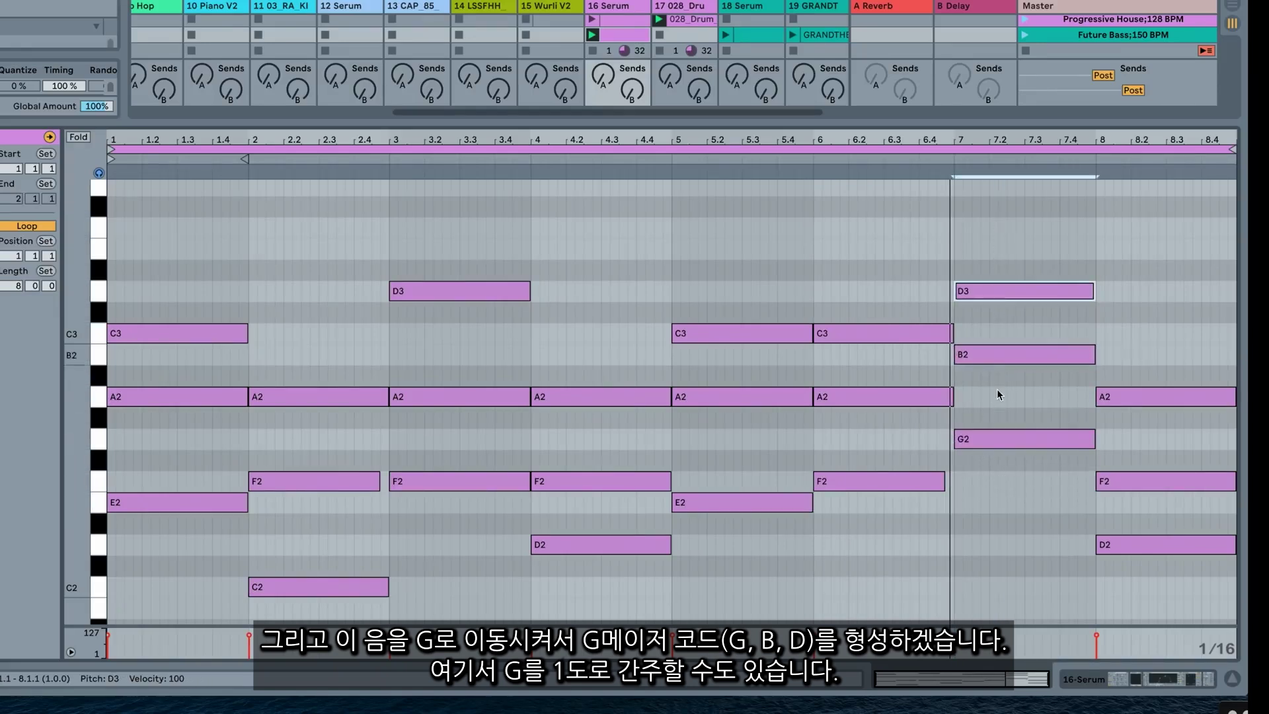
left_click(1006, 441)
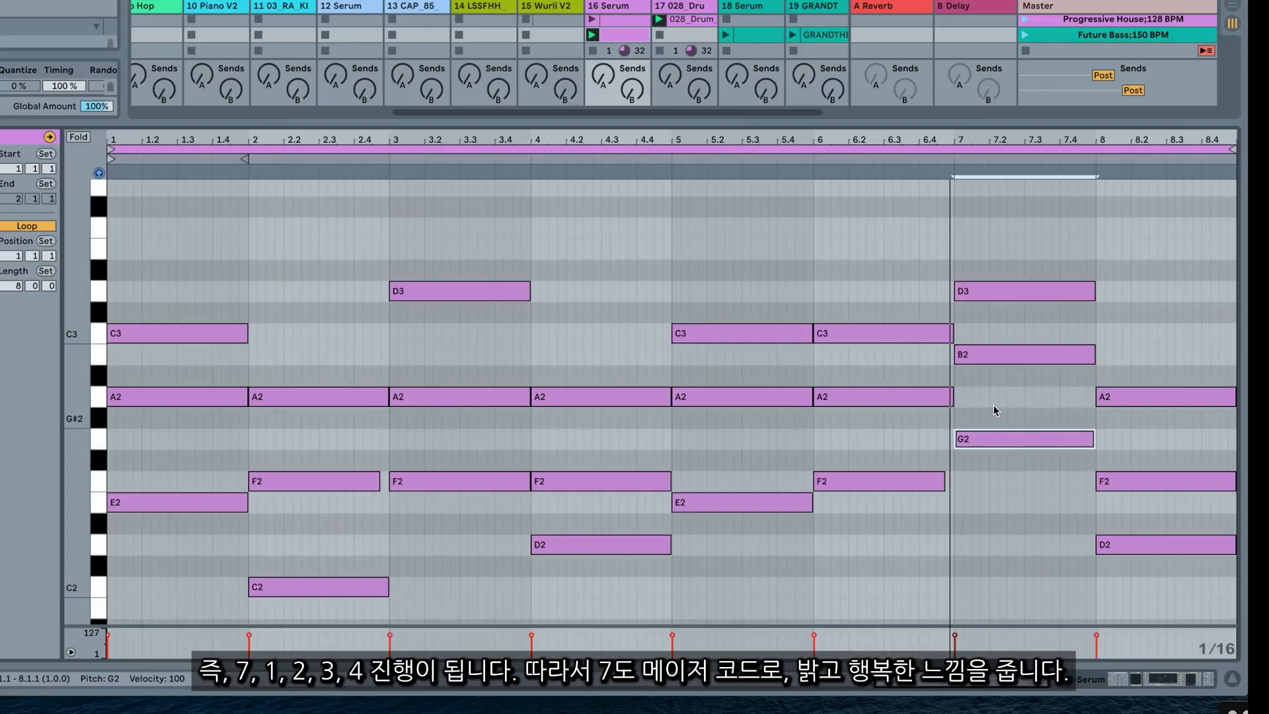
left_click(990, 355)
left_click(988, 289)
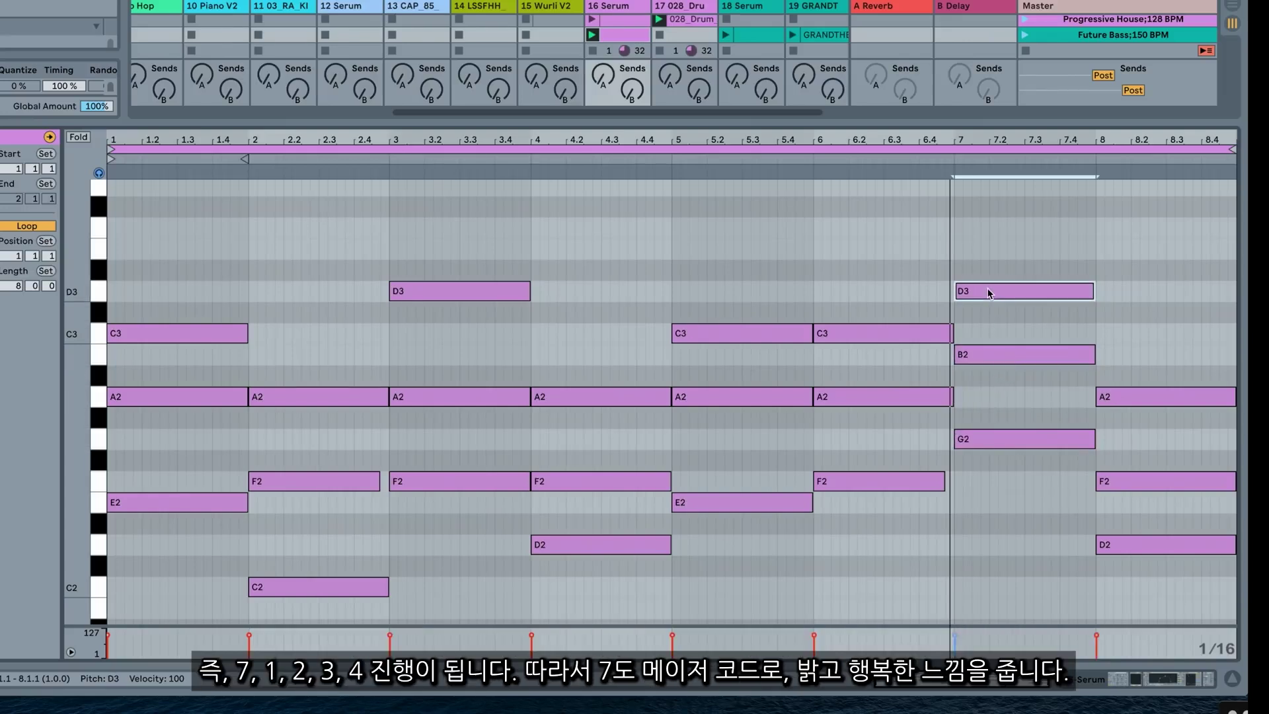
left_click(989, 439)
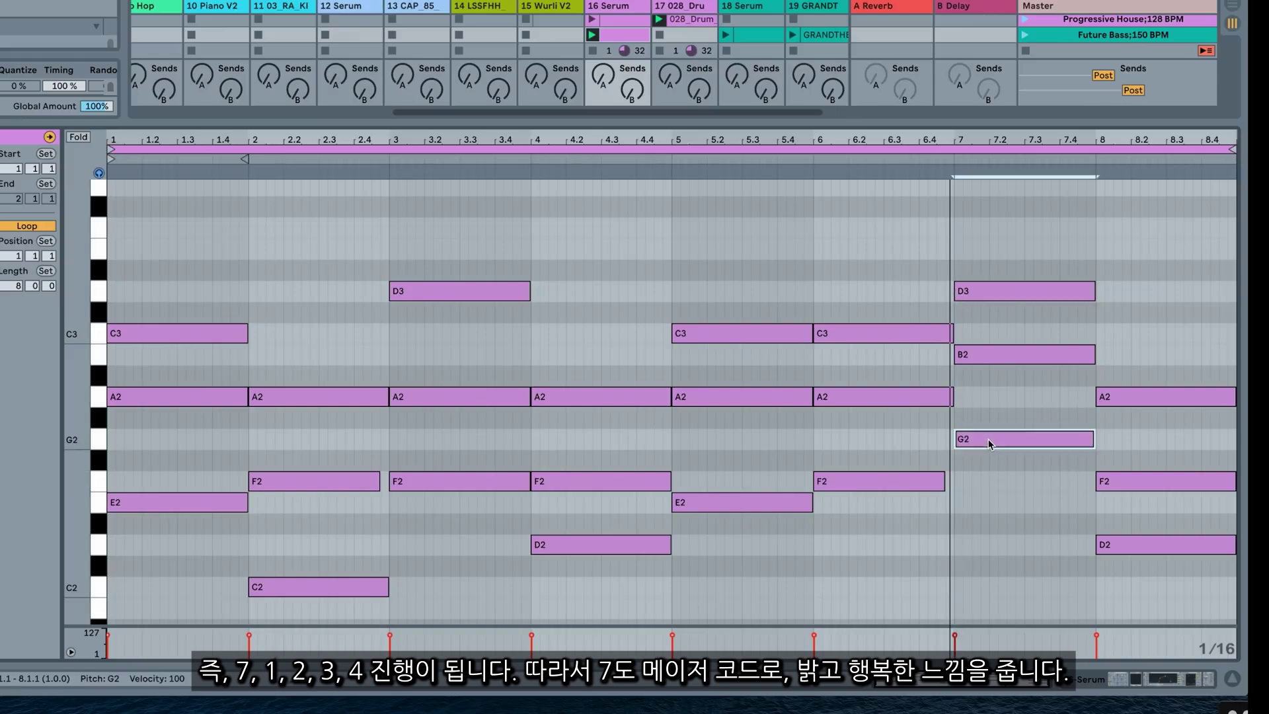
scroll(979, 467, "up", 1)
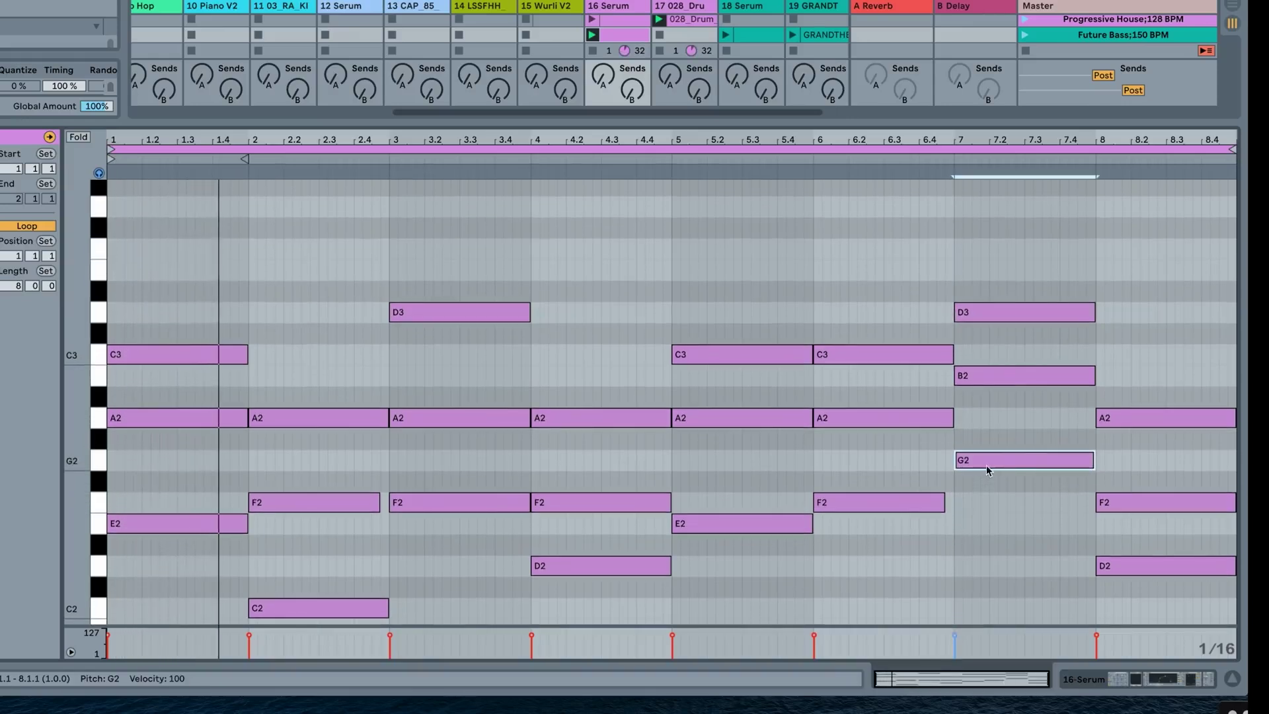
Move bar 8's F2 up to E3, keeping the chord's D2 at the bottom
left_click(1173, 566)
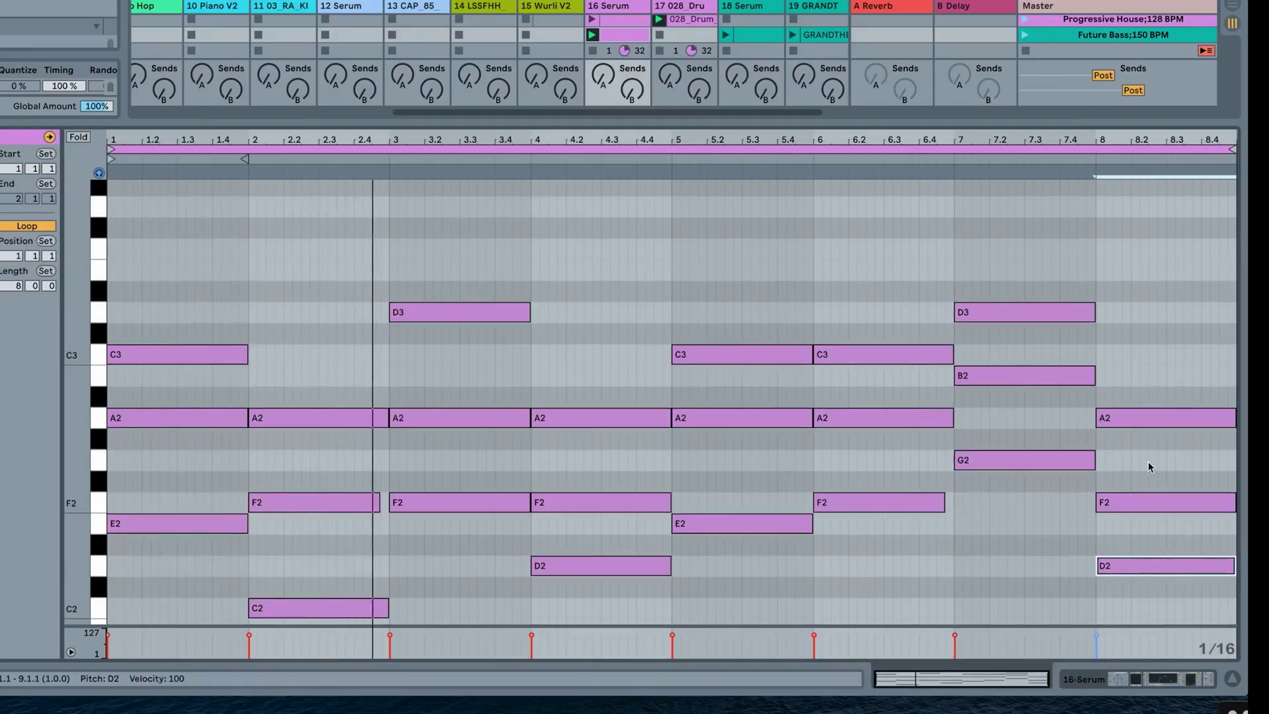
left_click(1144, 504)
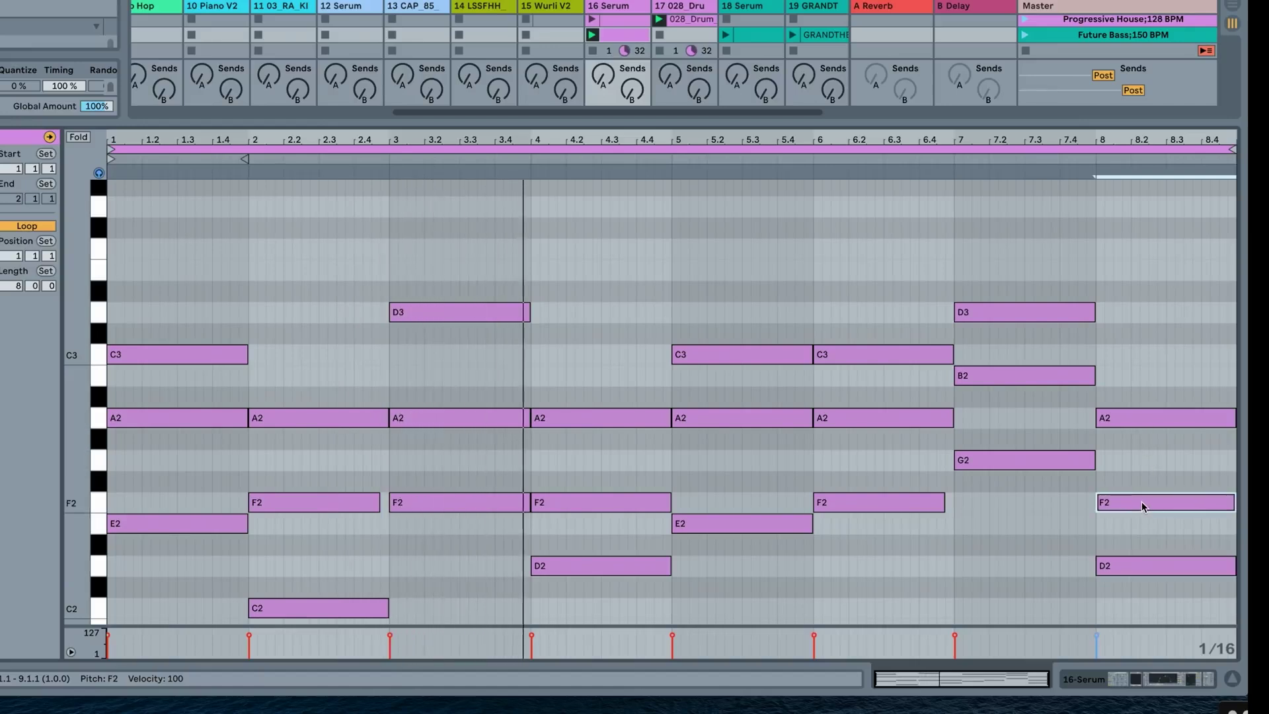
key("shift+Up")
key("Down")
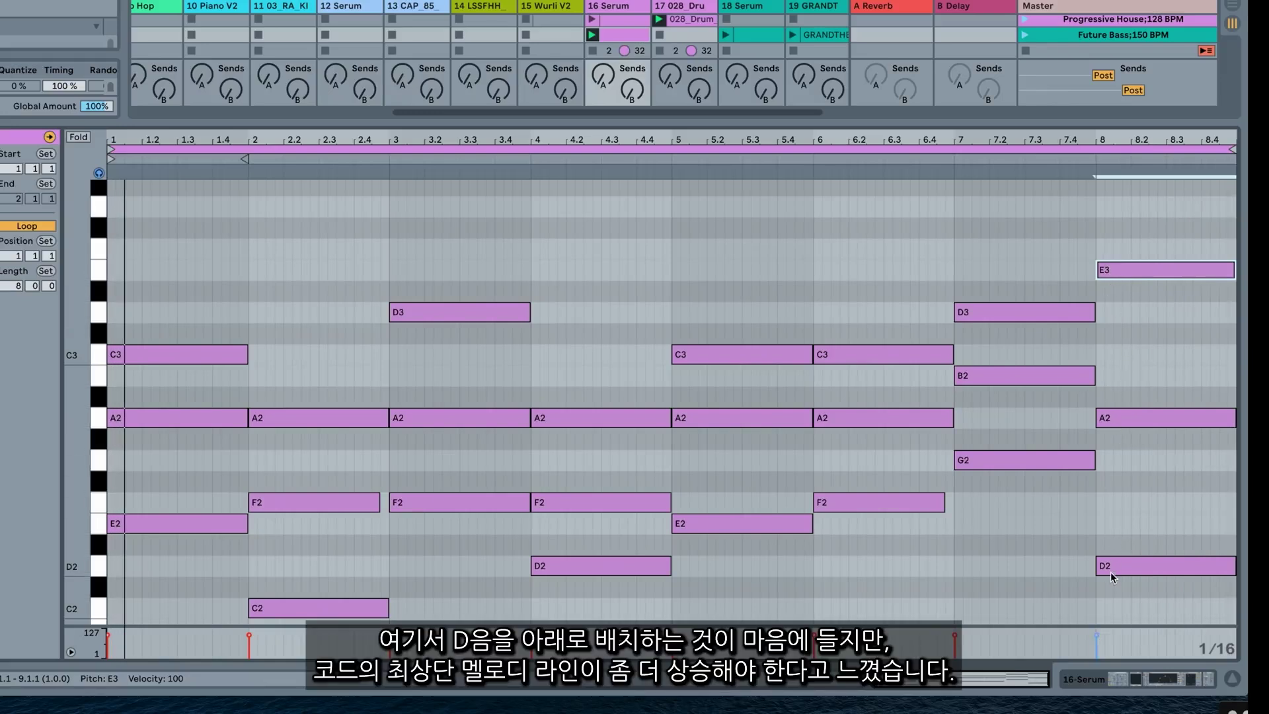
scroll(1111, 572, "down", 2)
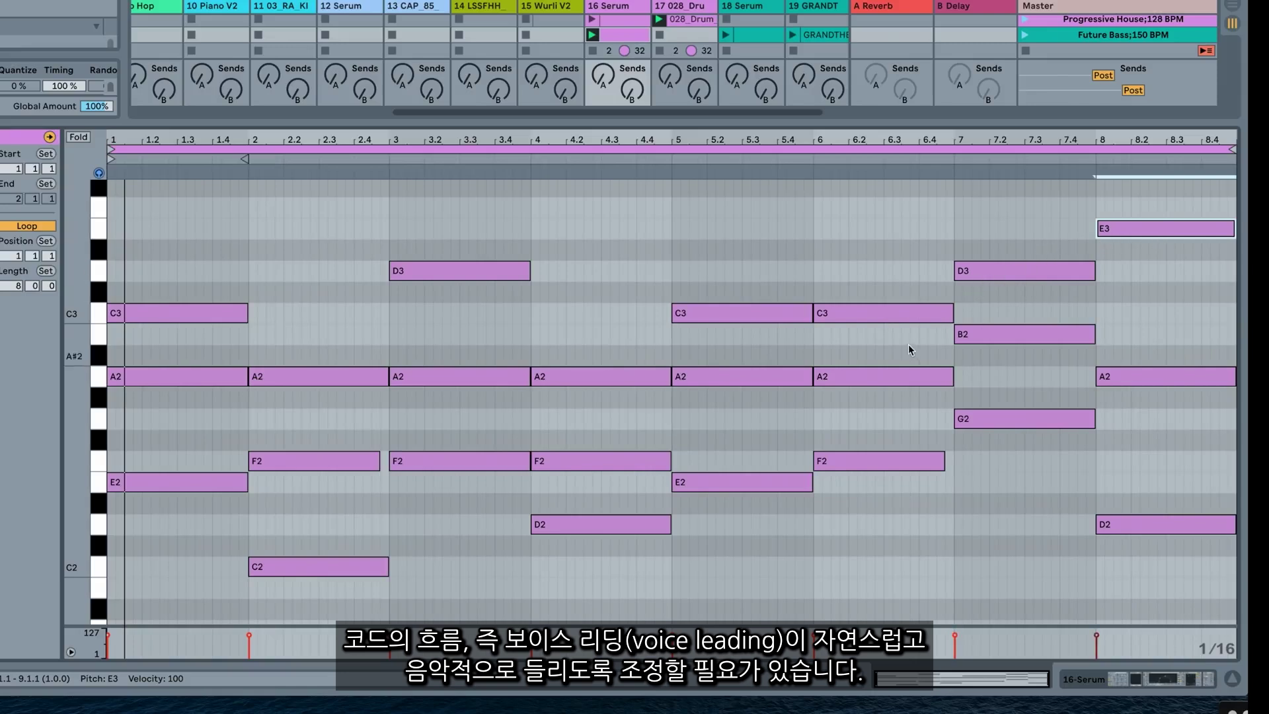
Audition the rising top notes C3, D3 and E3 across bars 6 to 8 and play the progression
left_click(863, 312)
left_click(977, 271)
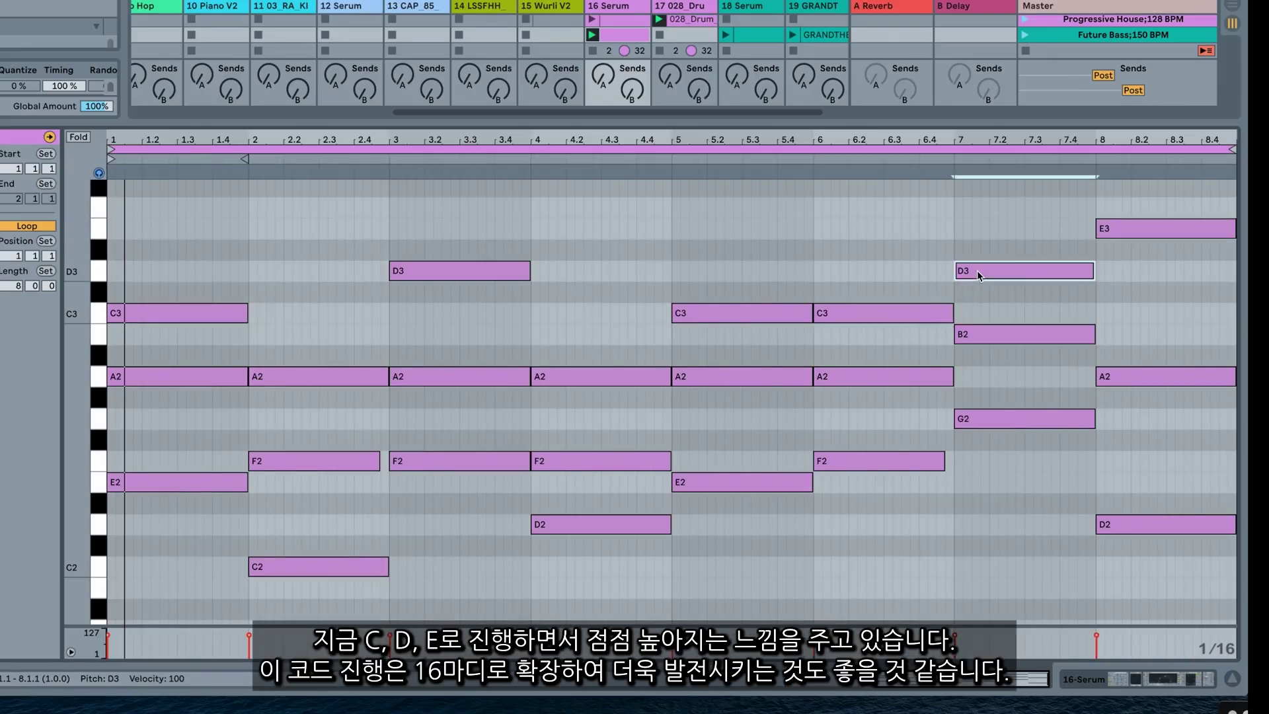
left_click(1117, 231)
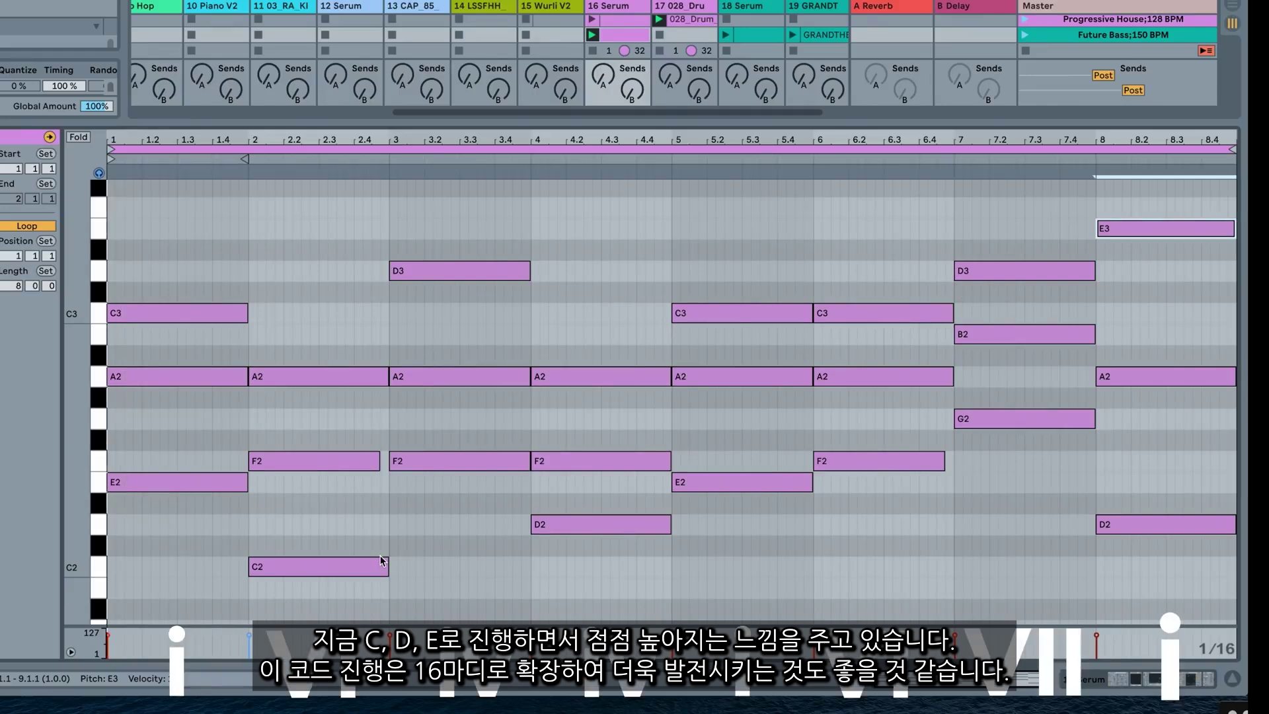
key("space")
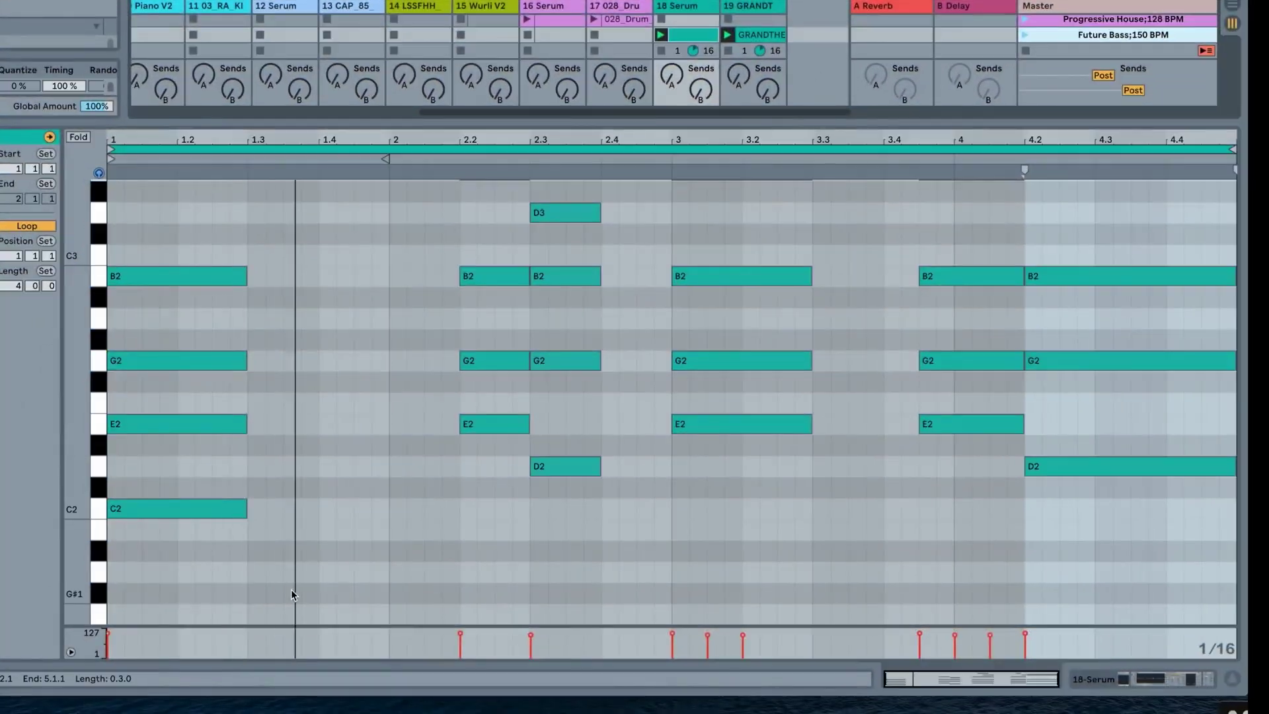
Examine the four-bar chord progression of the Future Bass clip on the 18 Serum track
scroll(290, 589, "up", 1)
scroll(613, 489, "up", 3)
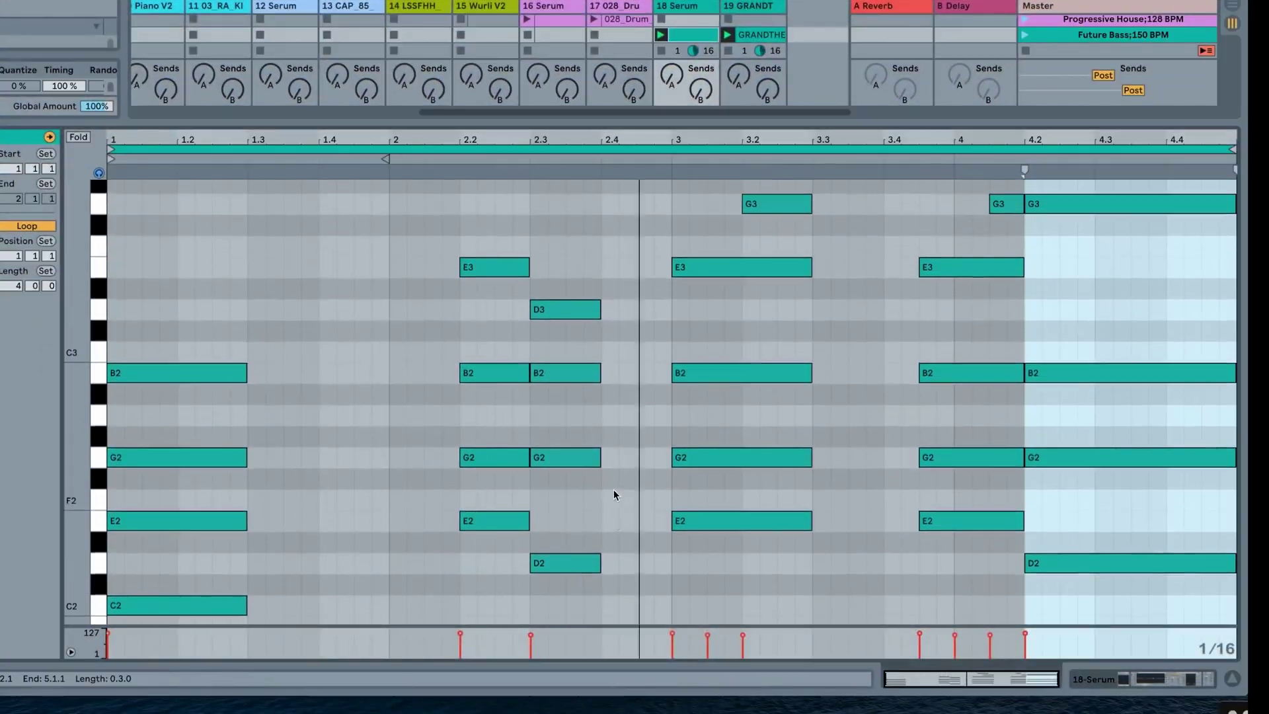
scroll(843, 442, "down", 3)
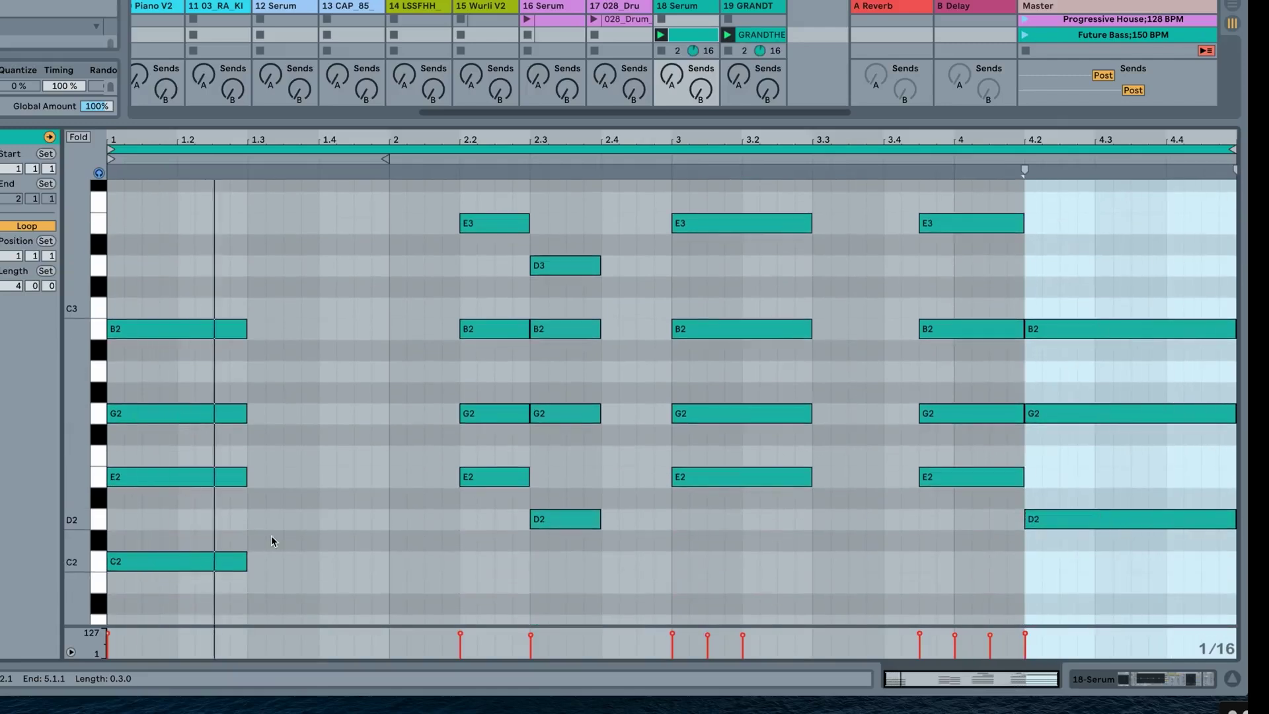
scroll(271, 535, "up", 1)
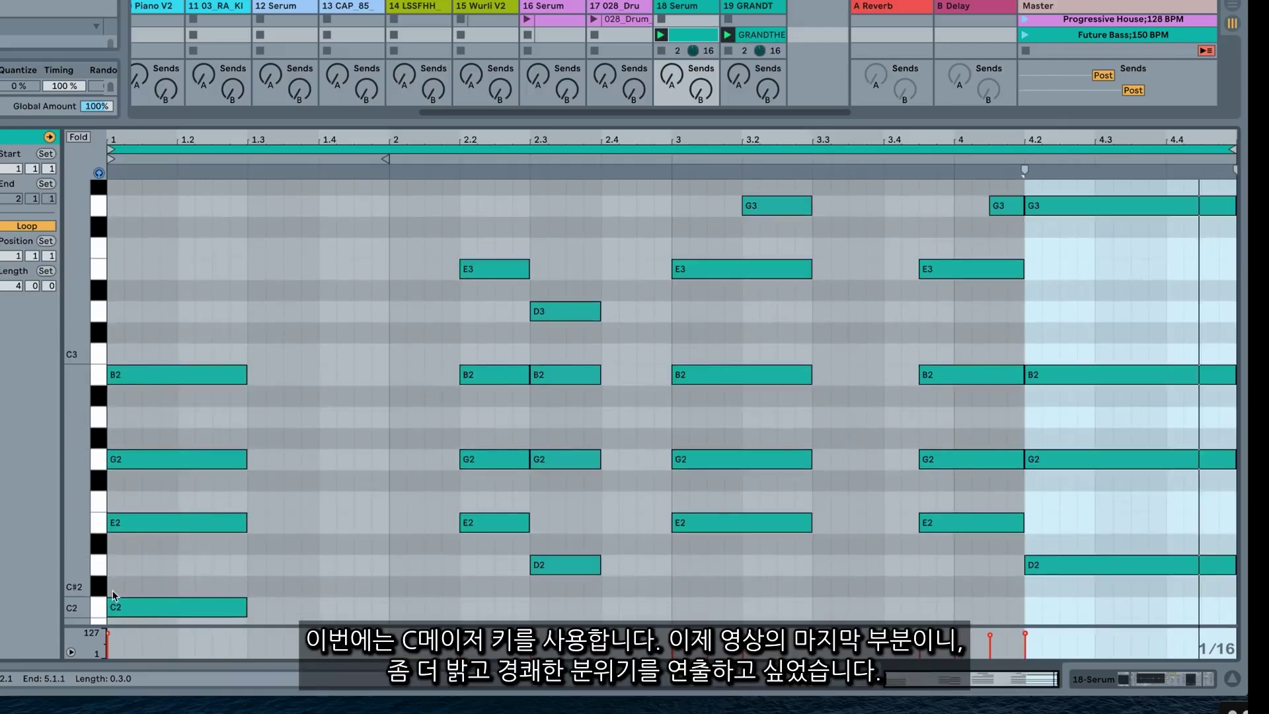
scroll(106, 589, "down", 1)
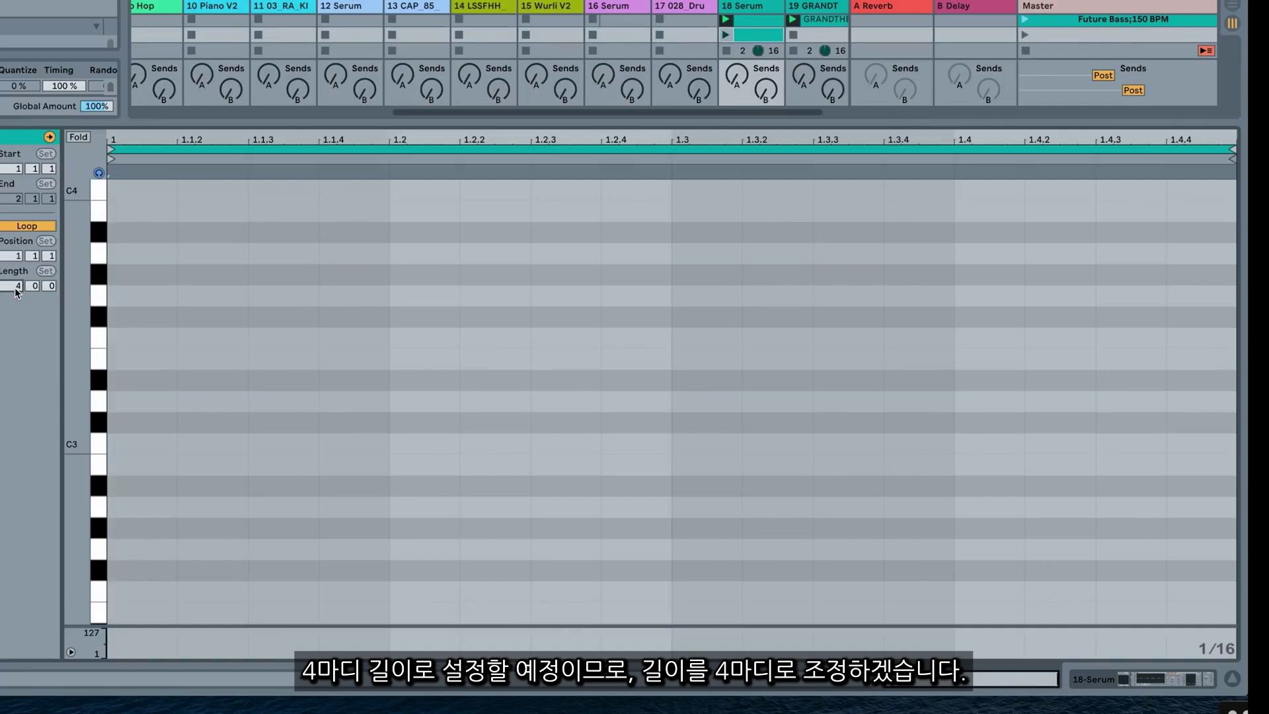
Set the clip's loop length to four bars, fill bar 1 with a C3, E3, G3 and B3 chord, and play the clip
key("Return")
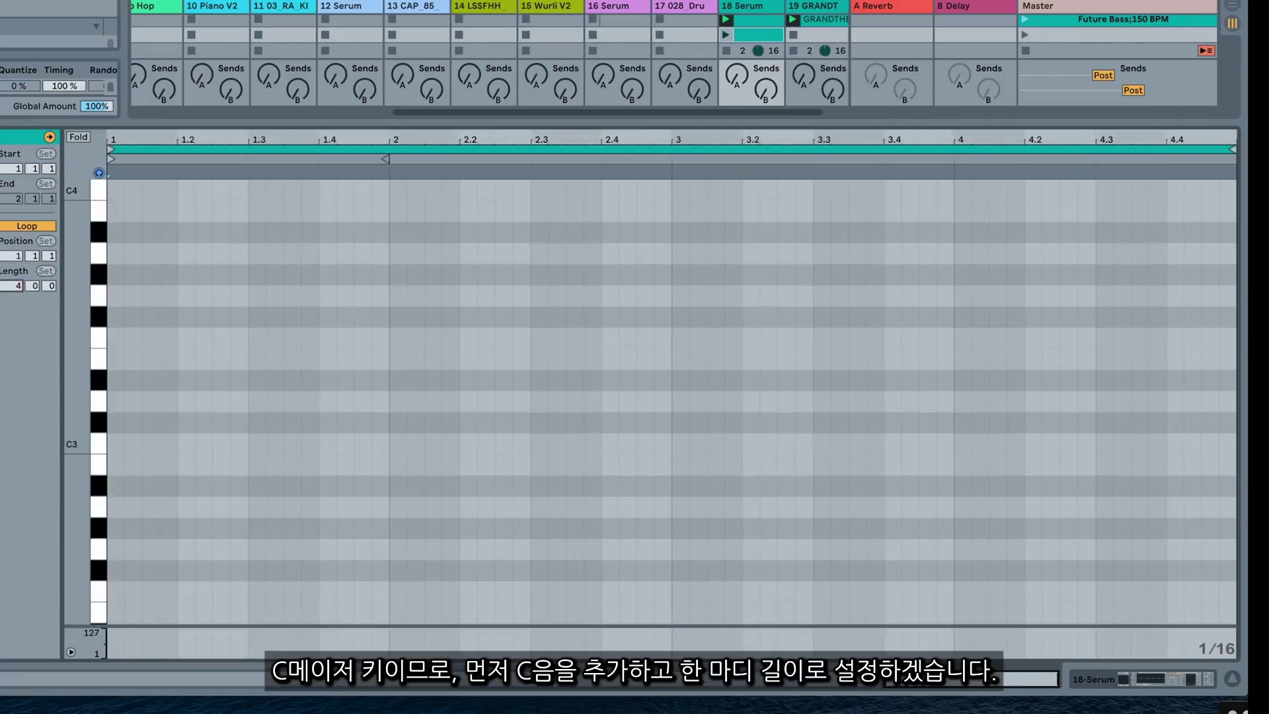
double_click(113, 448)
left_click_drag(124, 444, 346, 220)
left_click_drag(345, 380, 347, 363)
scroll(348, 362, "up", 1)
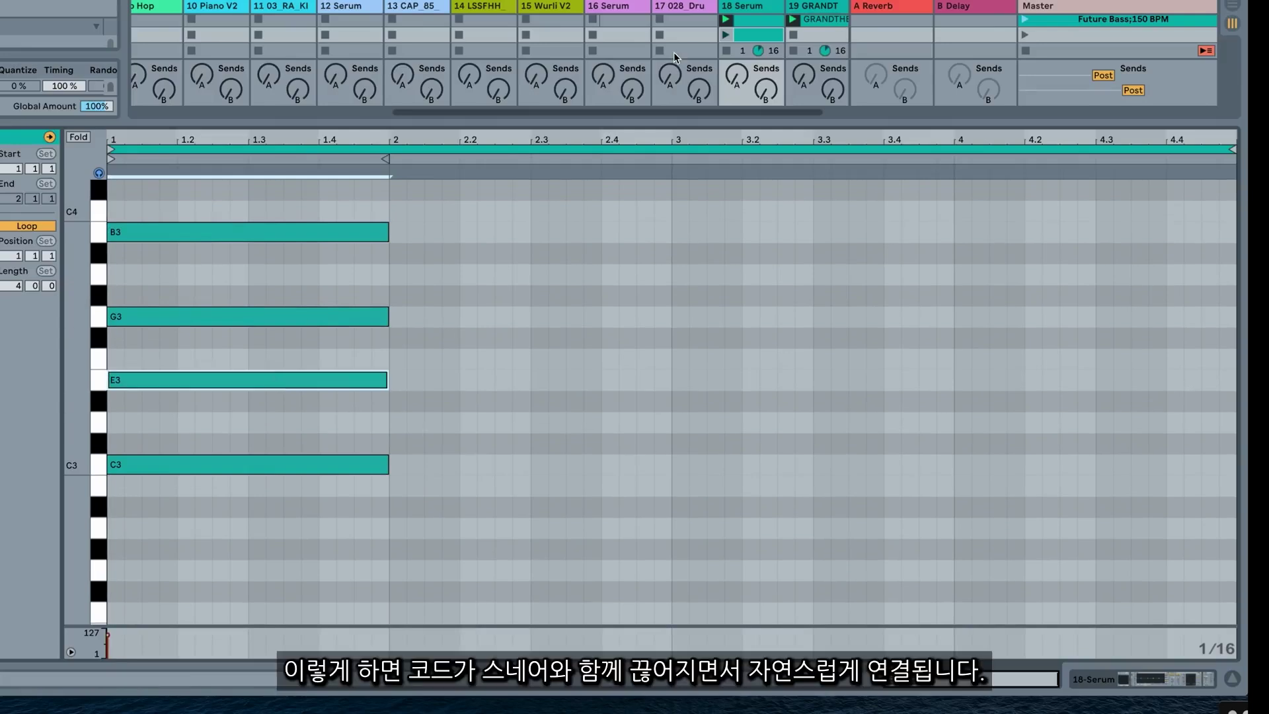
left_click(727, 33)
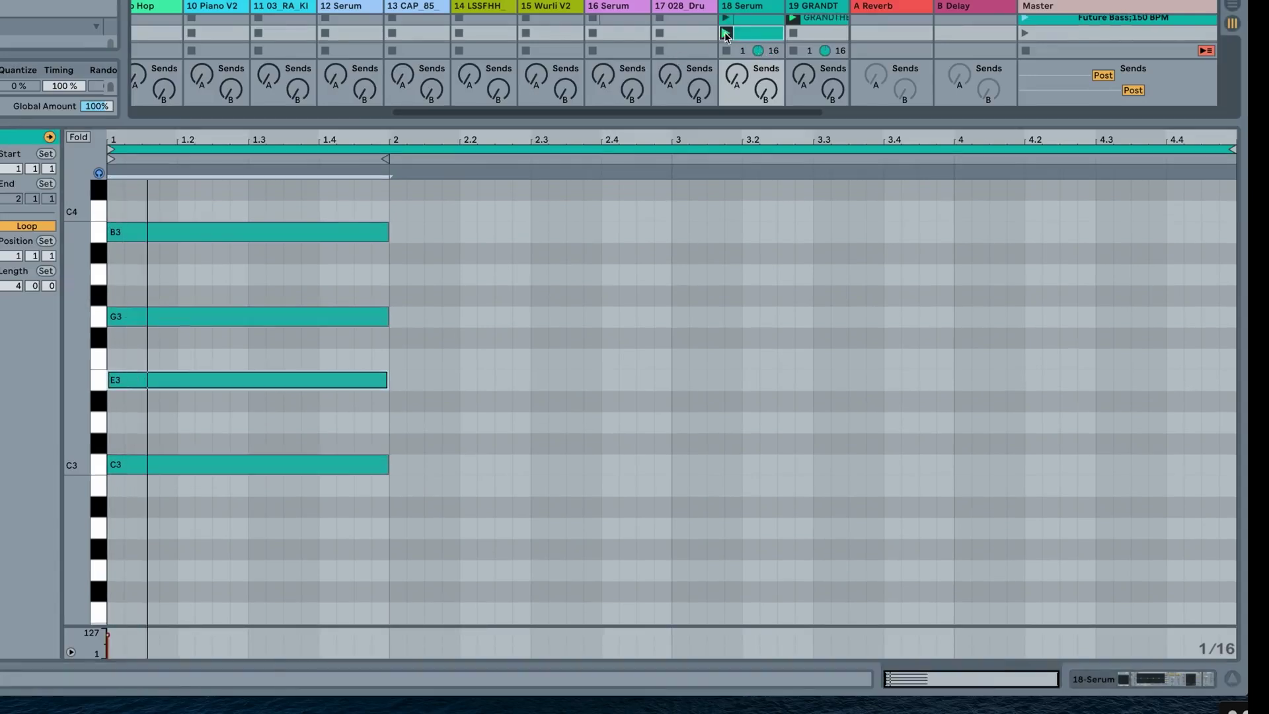
Shorten all four notes of bar 1's chord to two beats and lower them one octave to C2, E2, G2 and B2
key("ctrl+a")
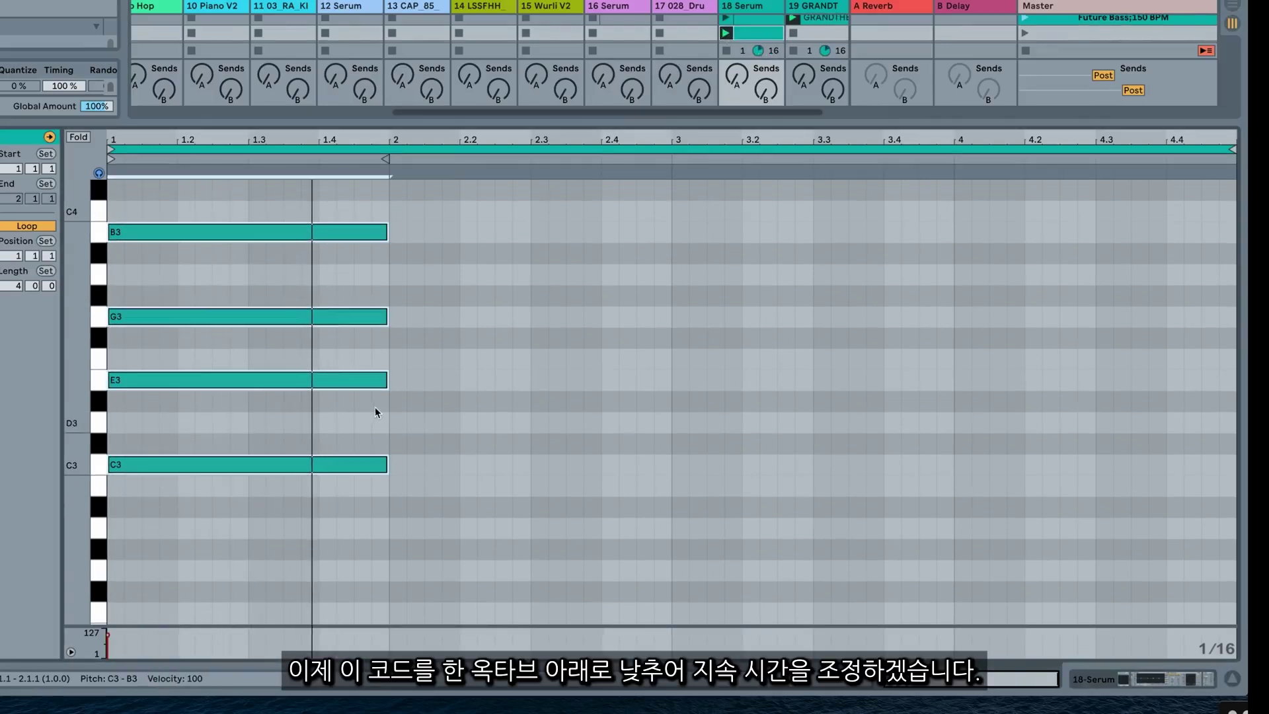
left_click_drag(387, 465, 249, 466)
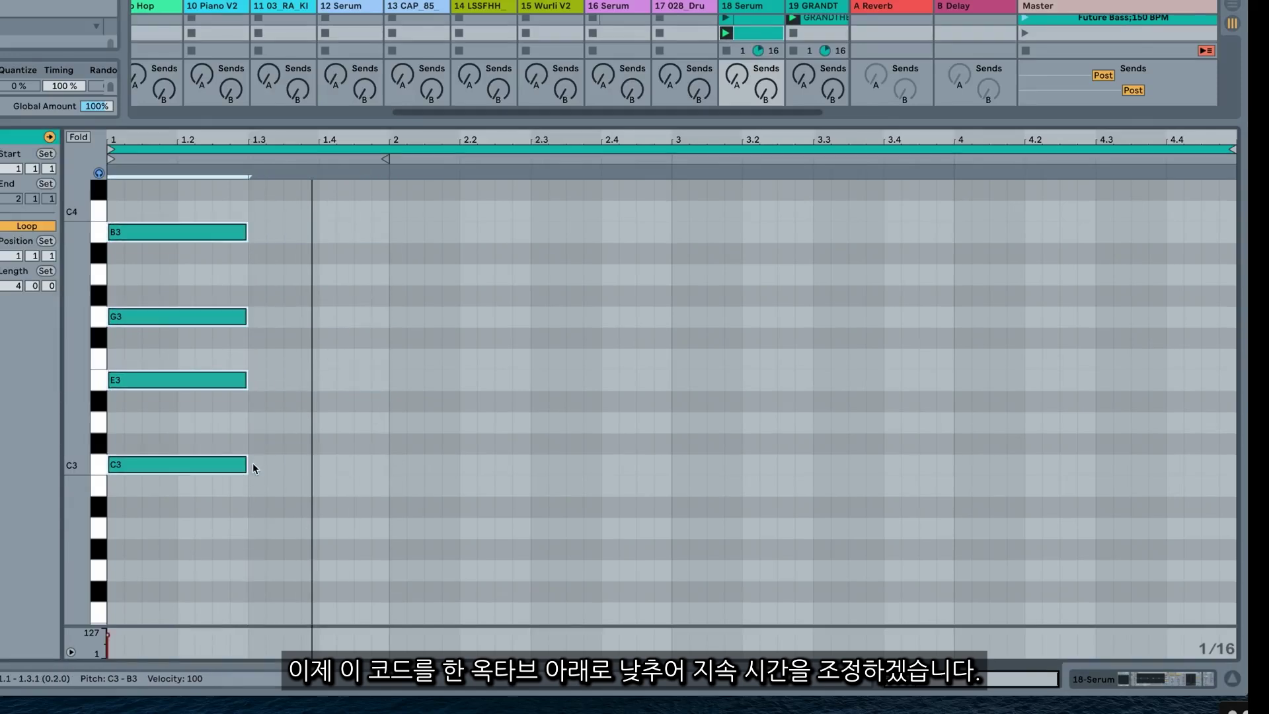
key("shift+Down")
scroll(287, 477, "down", 3)
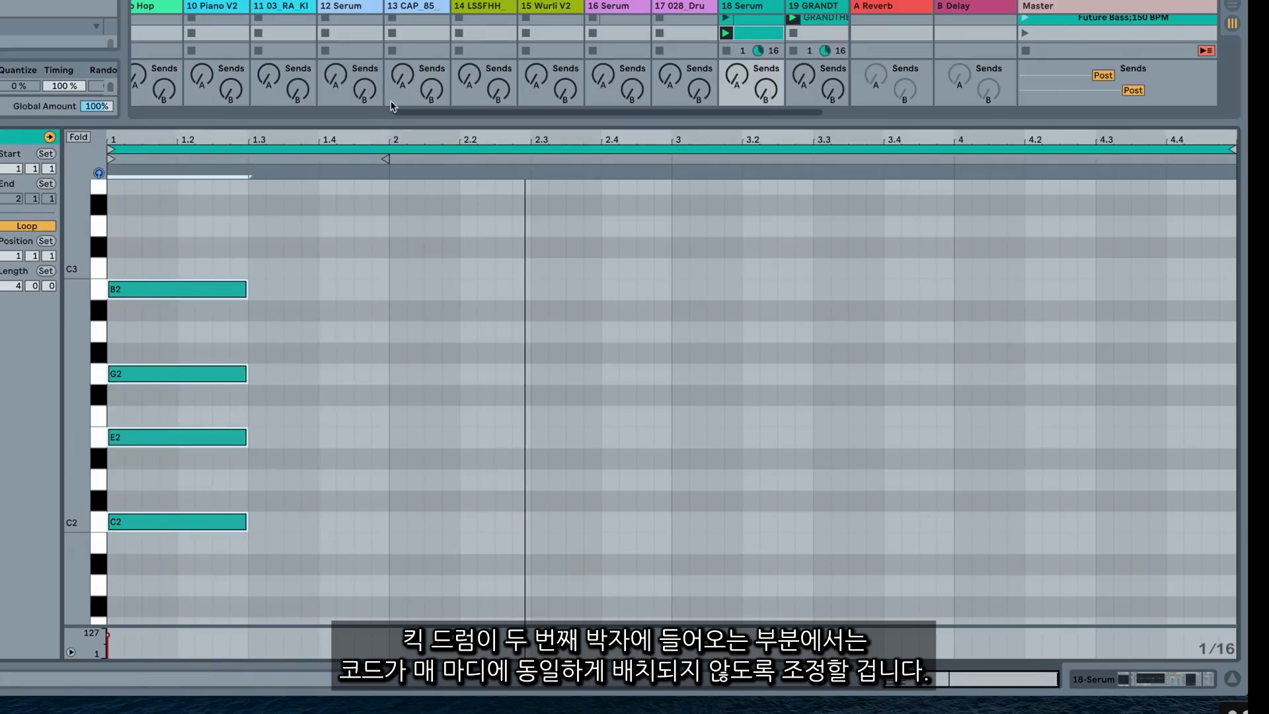
Copy bar 1's chord to 2.2 with E2 as its lowest note, changing its G#2 to G2 and its D#3 to E3
left_click_drag(162, 521, 524, 440)
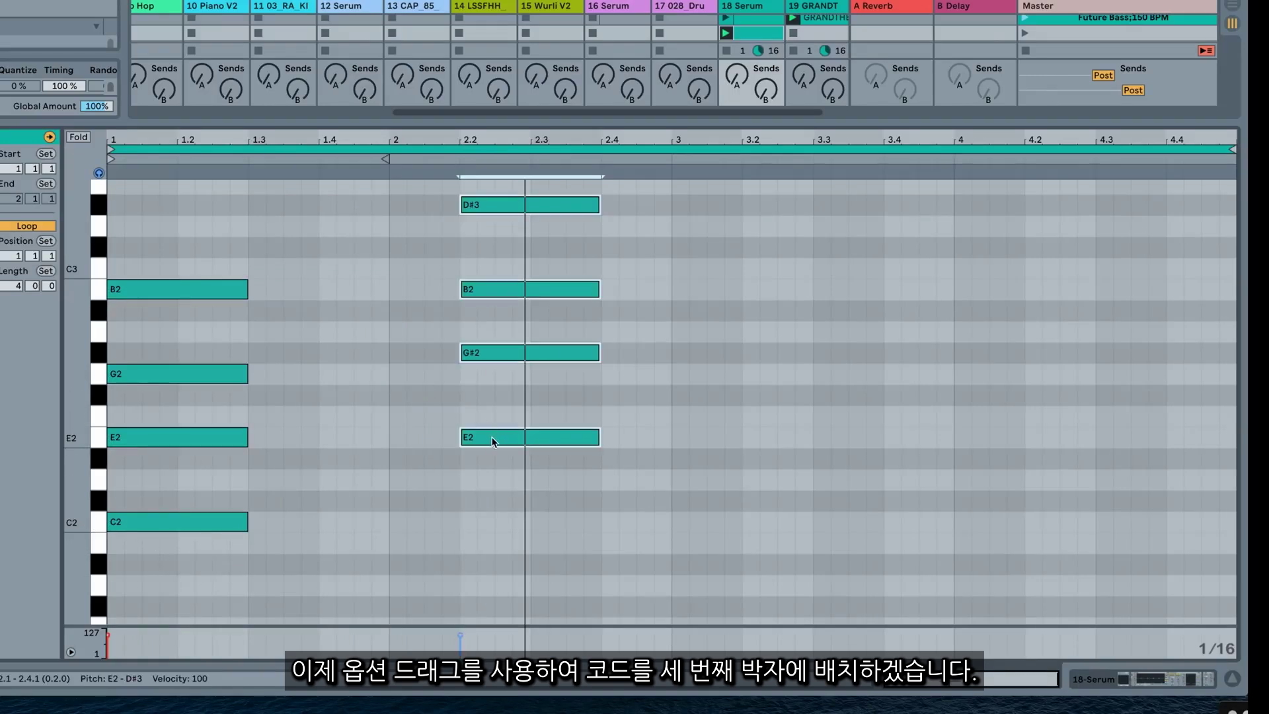
left_click(479, 352)
left_click_drag(480, 354, 479, 372)
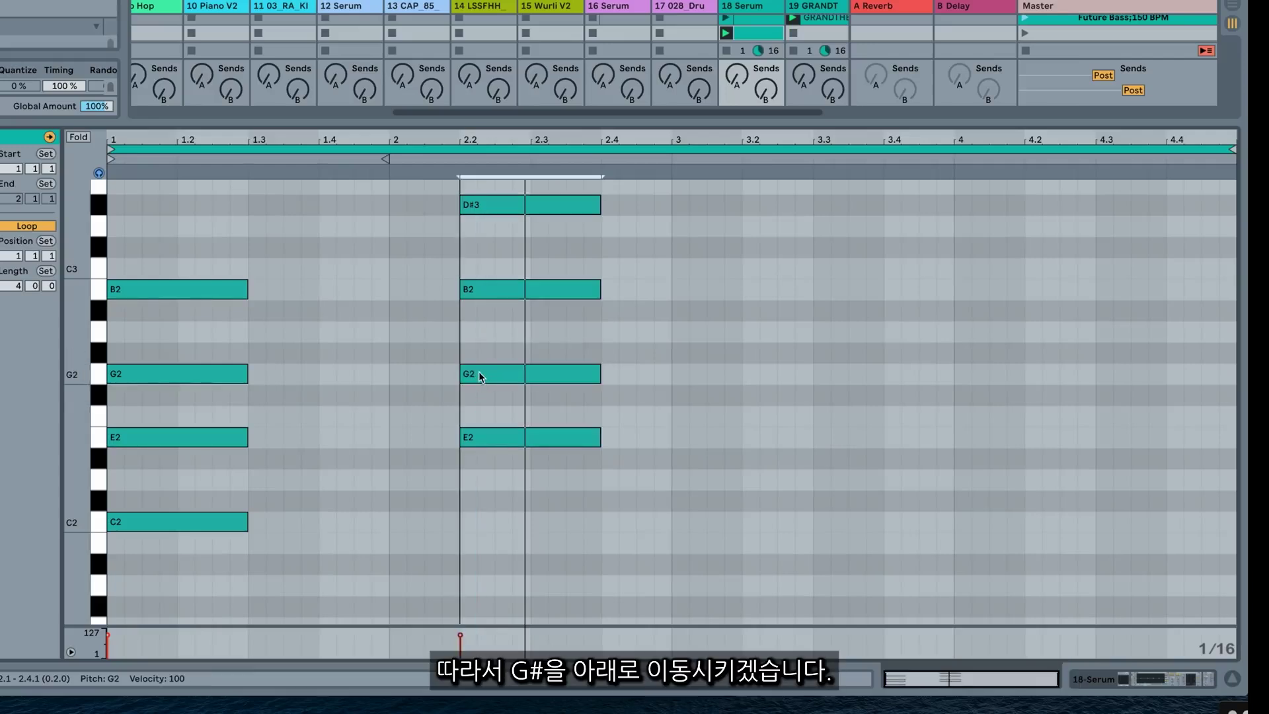
scroll(479, 371, "up", 3)
left_click_drag(481, 265, 477, 245)
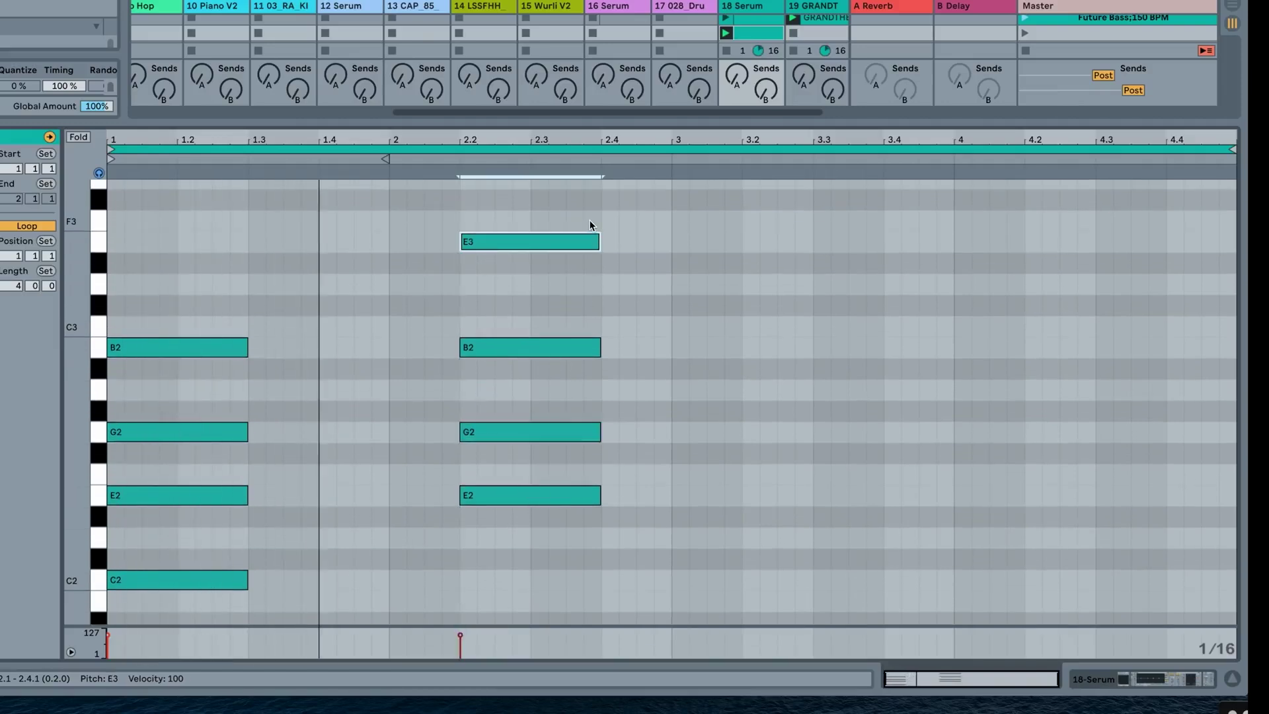
Shorten all four notes of the E chord at 2.2 to one beat
left_click_drag(572, 198, 521, 570)
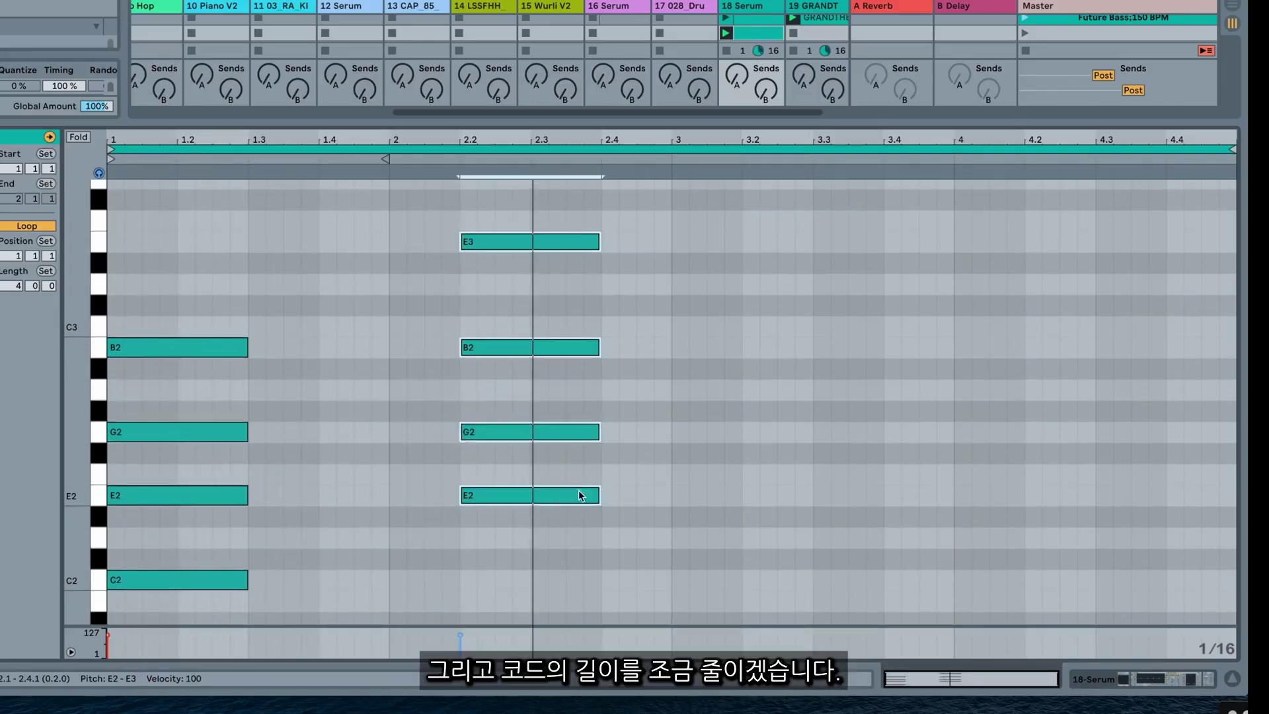
left_click_drag(597, 495, 533, 493)
left_click(496, 569)
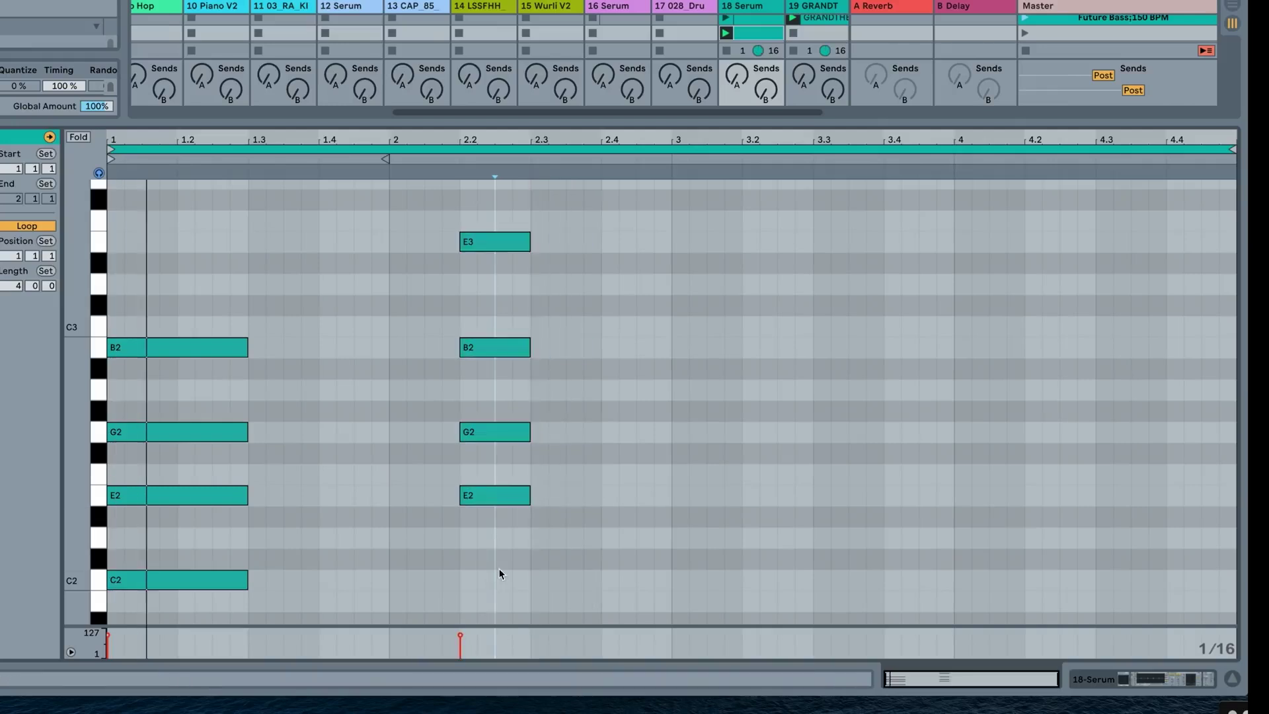
Add a one-beat chord of D2, G2 and B2 at 2.3, trying and undoing an extra D3 on top
double_click(565, 537)
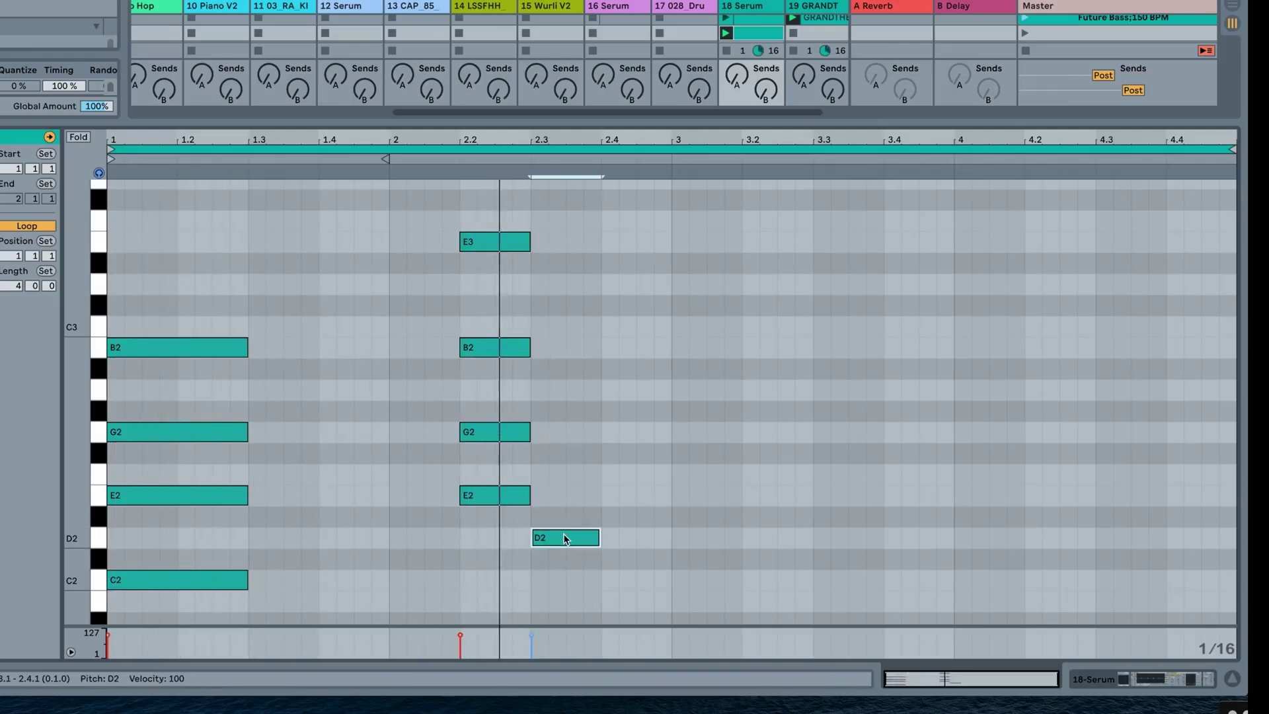
left_click_drag(562, 538, 573, 296)
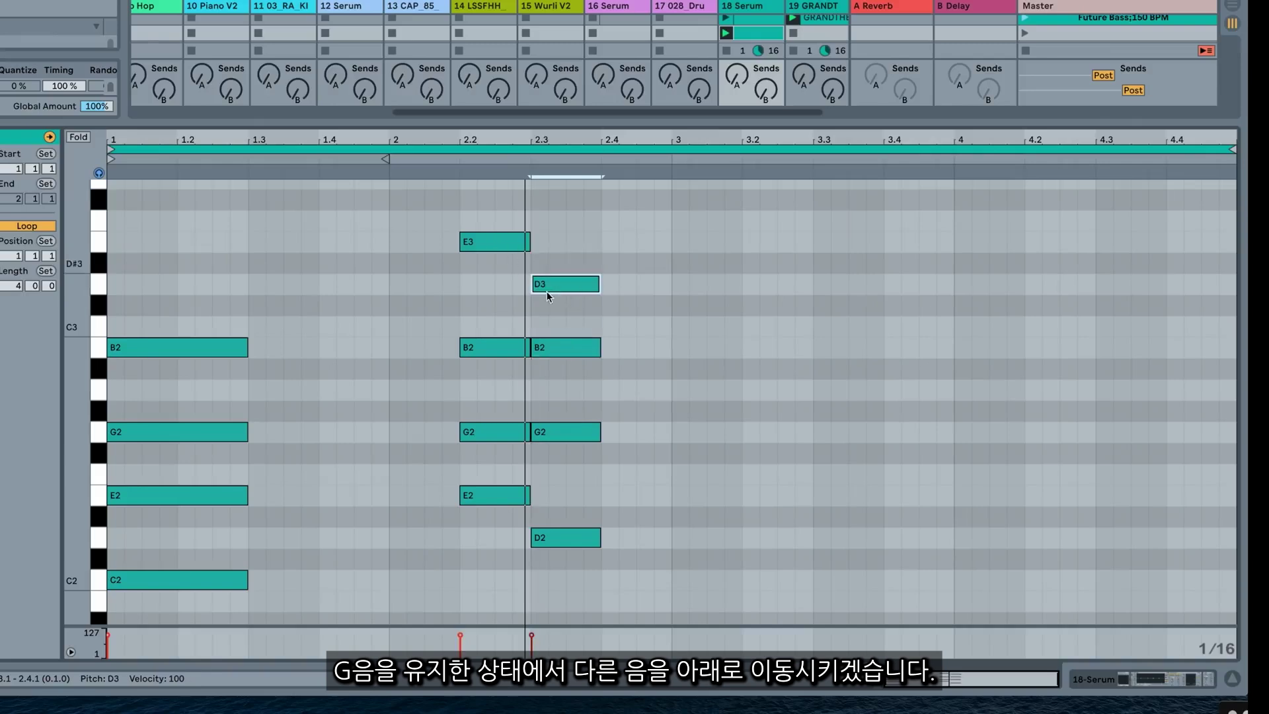
key("space")
scroll(612, 565, "down", 1)
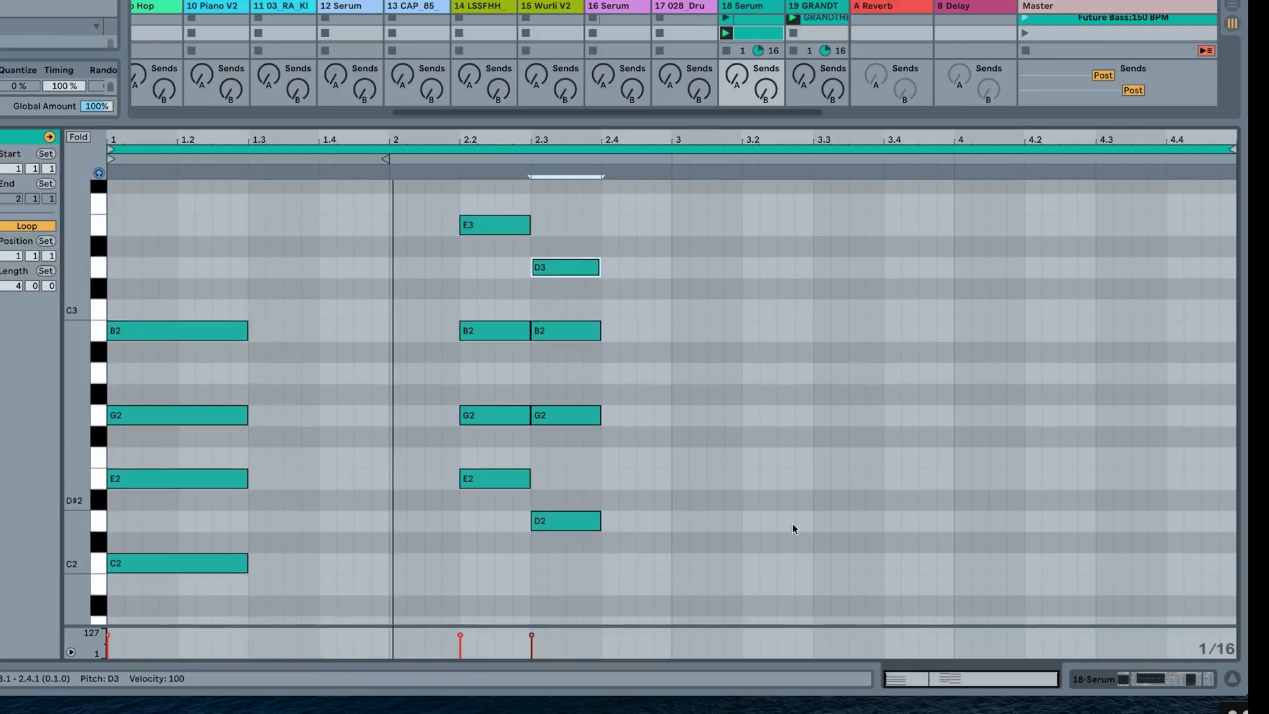
key("ctrl+z")
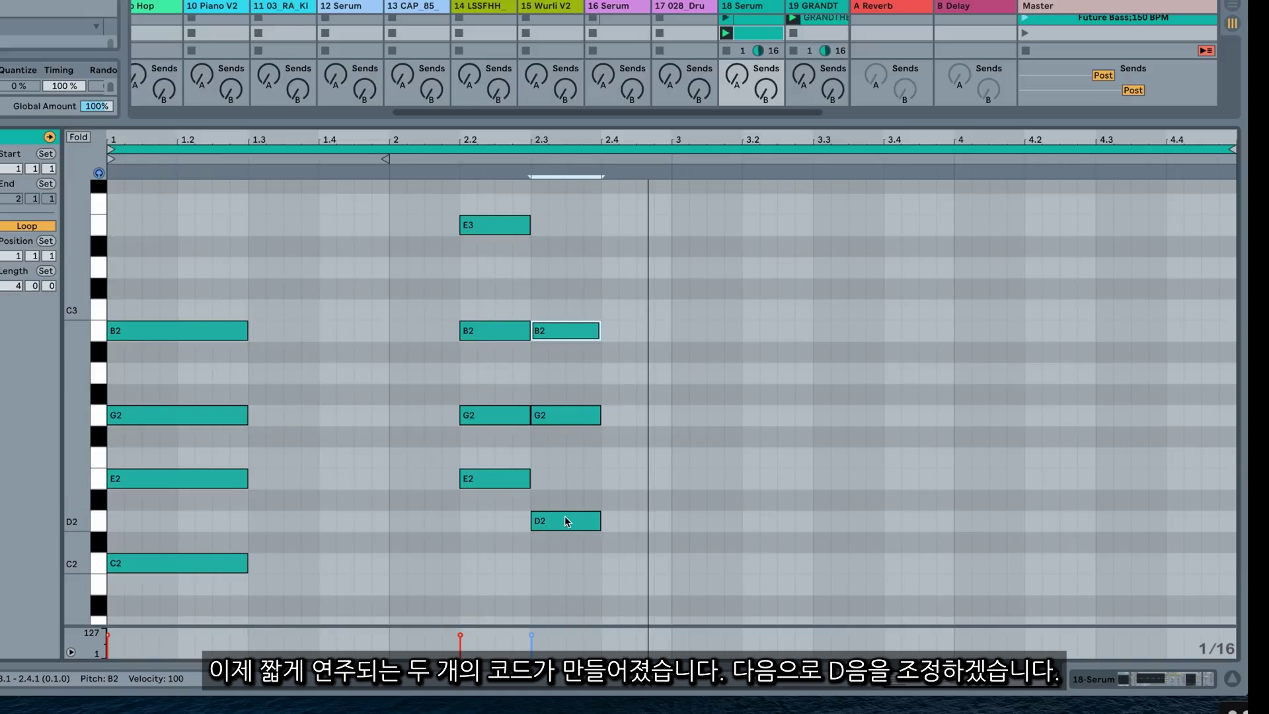
Try the D2 of the chord at 2.3 one octave higher, return it to D2 and play the progression
left_click(567, 520)
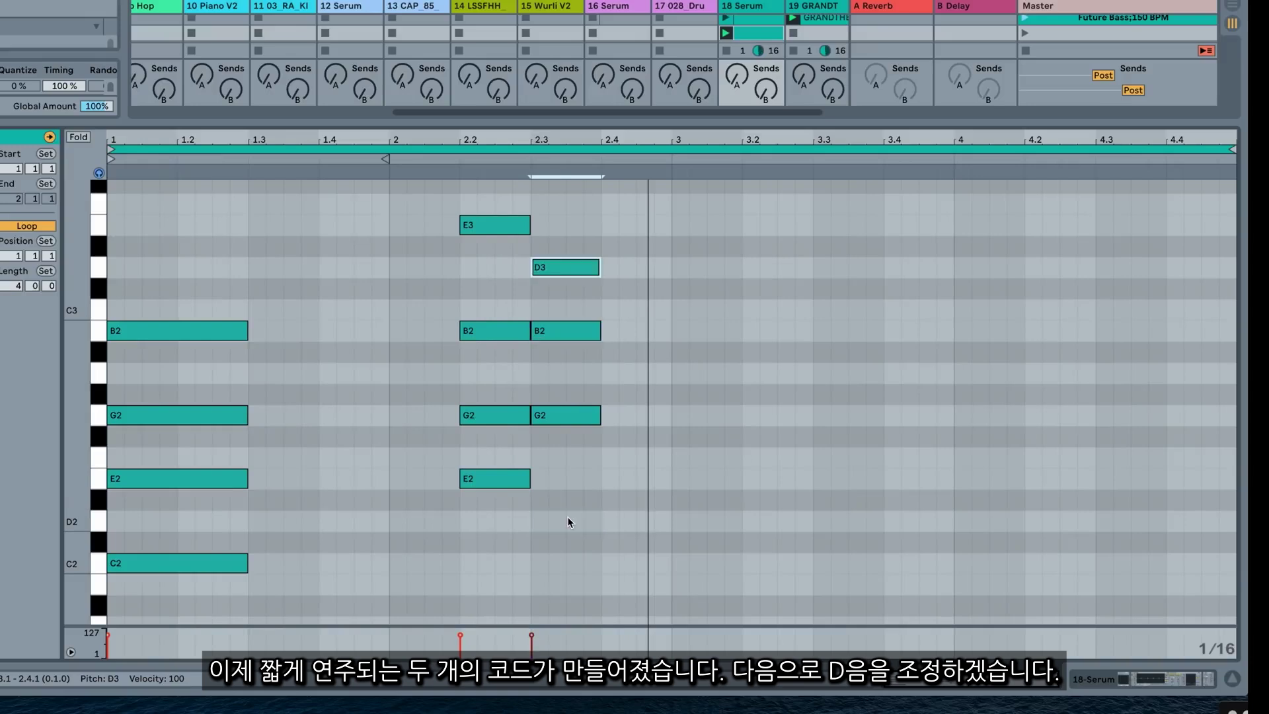
scroll(557, 406, "up", 3)
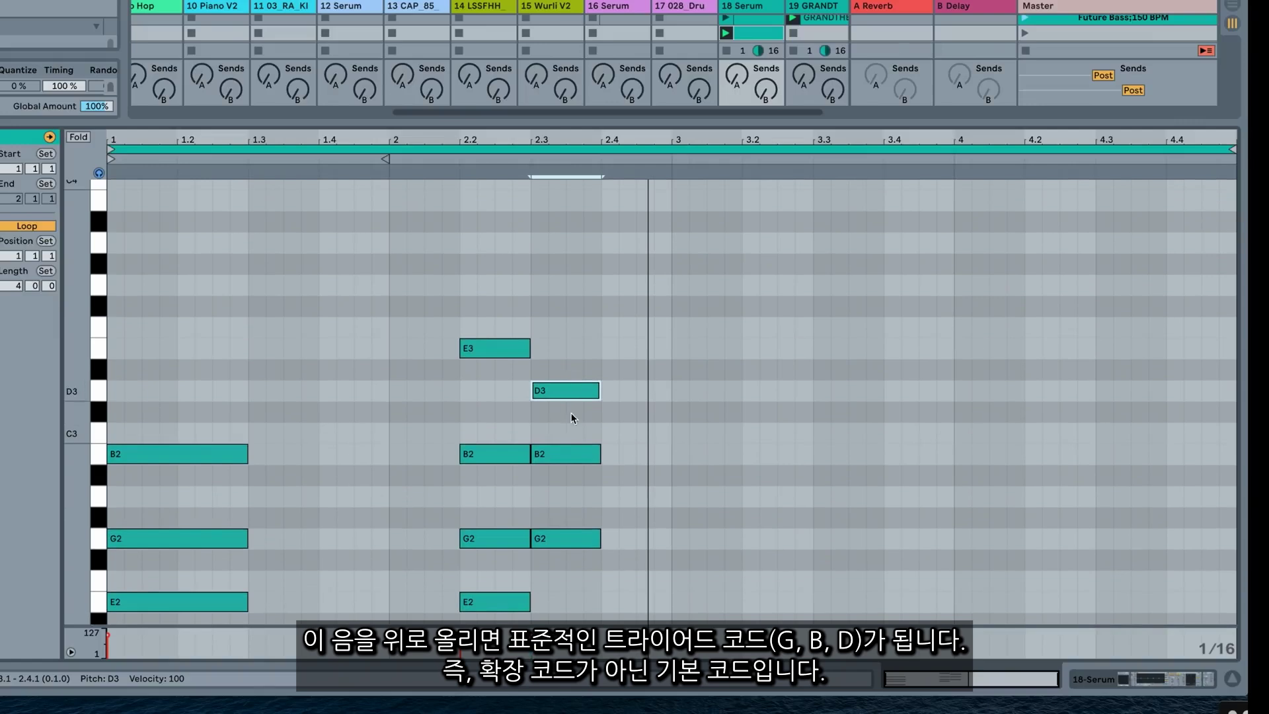
key("shift+Down")
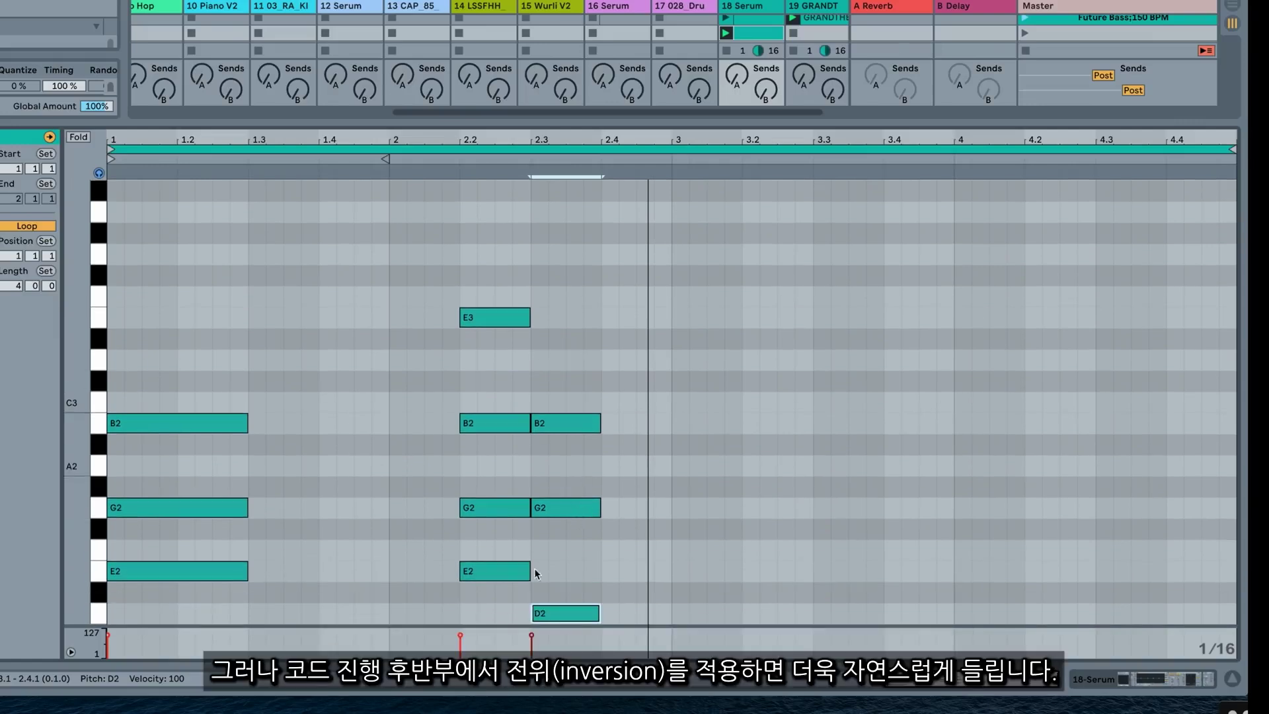
scroll(566, 383, "down", 3)
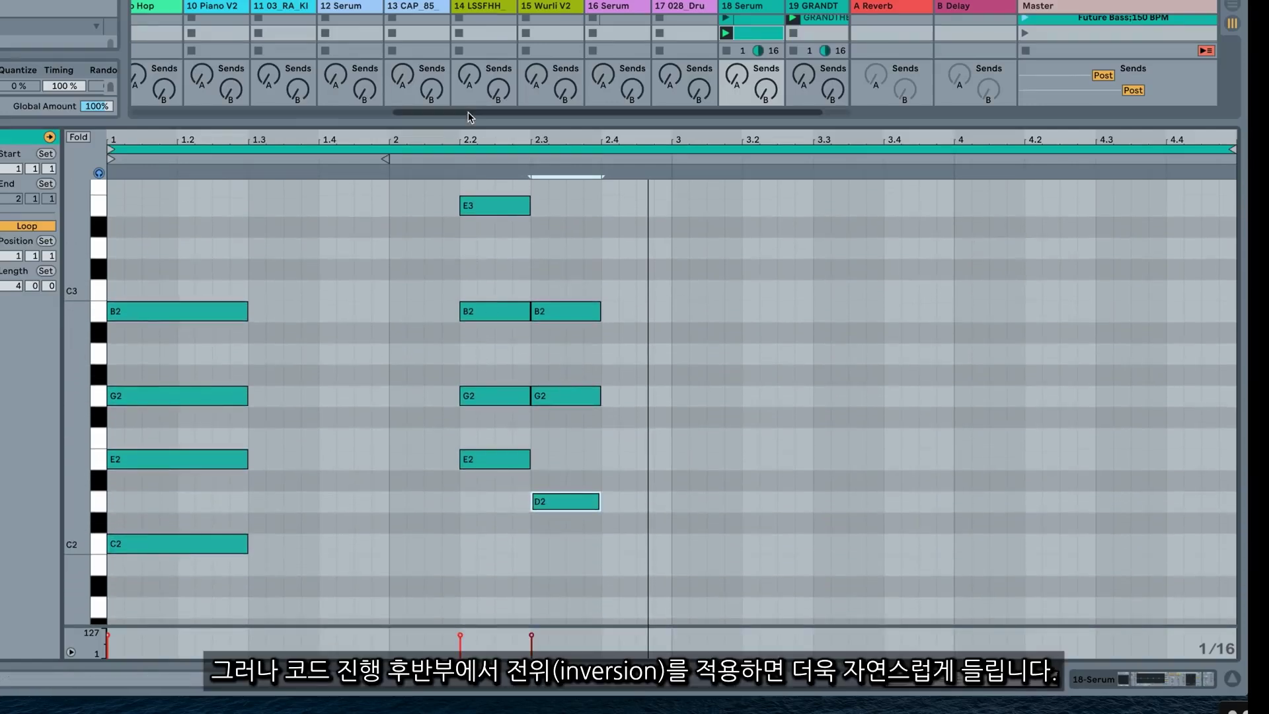
key("space")
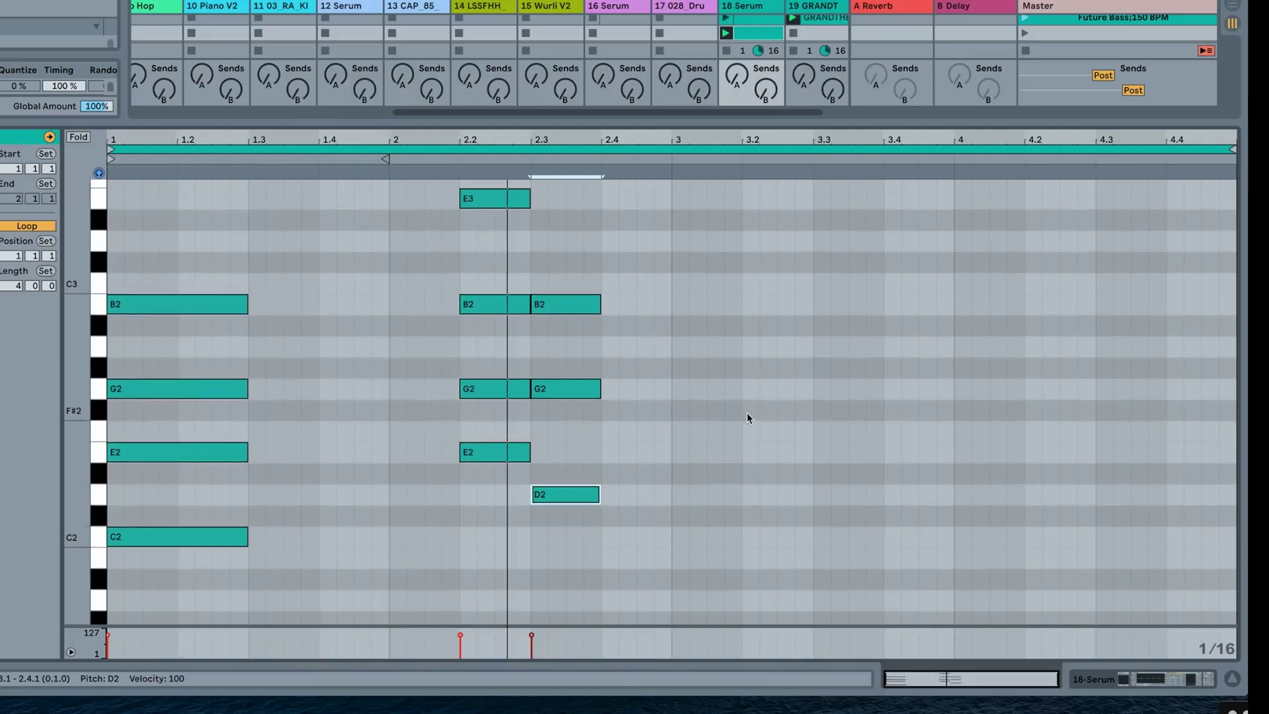
Place a two-beat chord of E2, G2, B2 and E3 at the start of bar 3
scroll(571, 399, "down", 2)
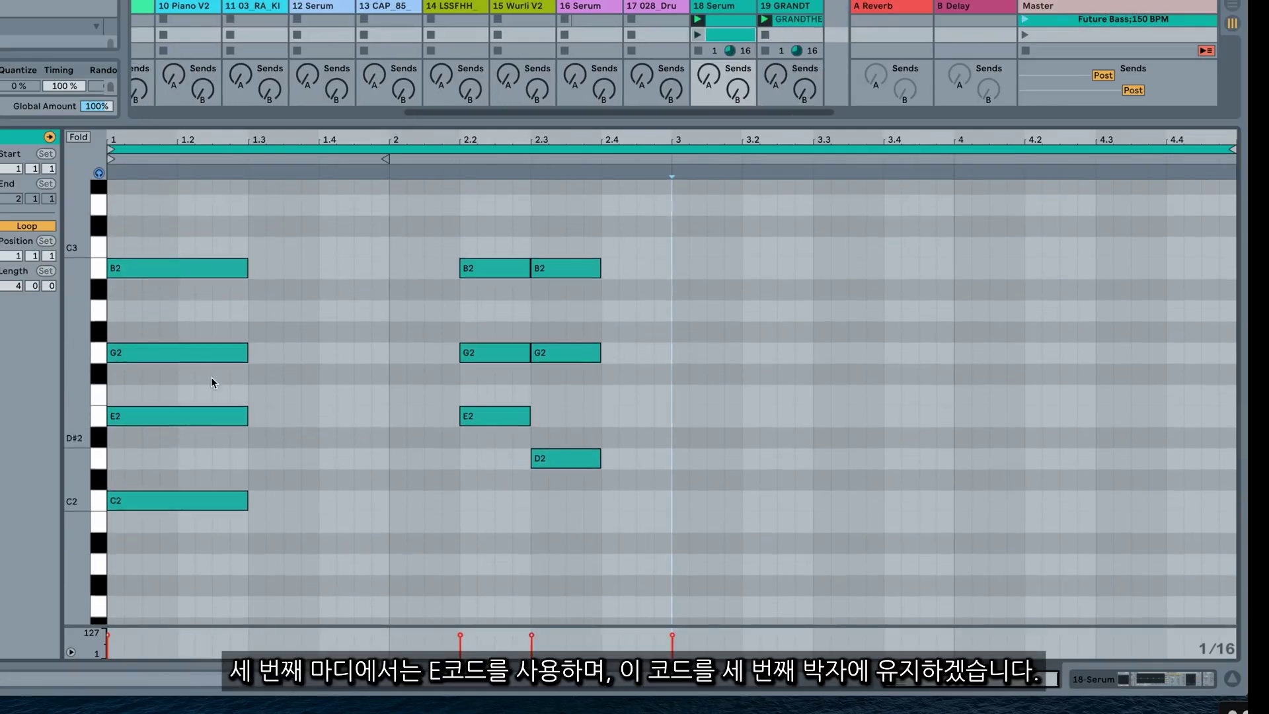
left_click_drag(174, 423, 159, 222)
key("ctrl+z")
left_click_drag(175, 436, 713, 301)
scroll(719, 339, "up", 5)
left_click(740, 388)
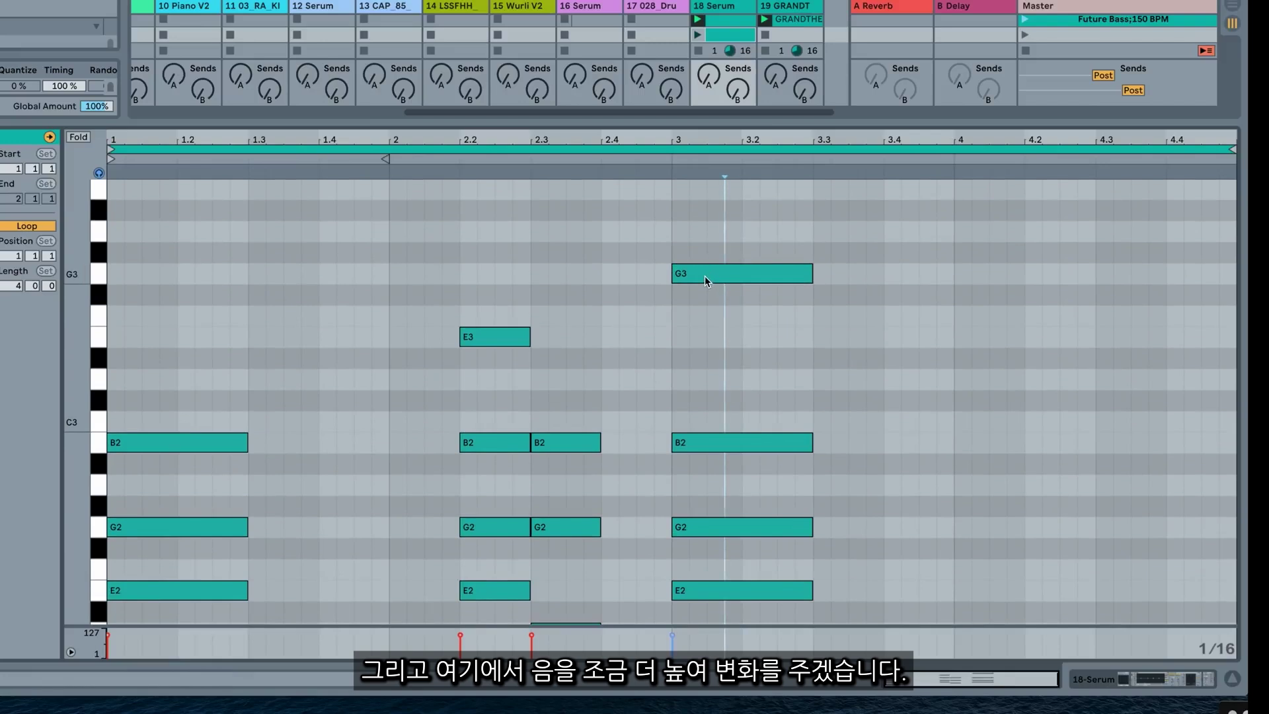
left_click_drag(705, 280, 709, 345)
left_click(752, 263)
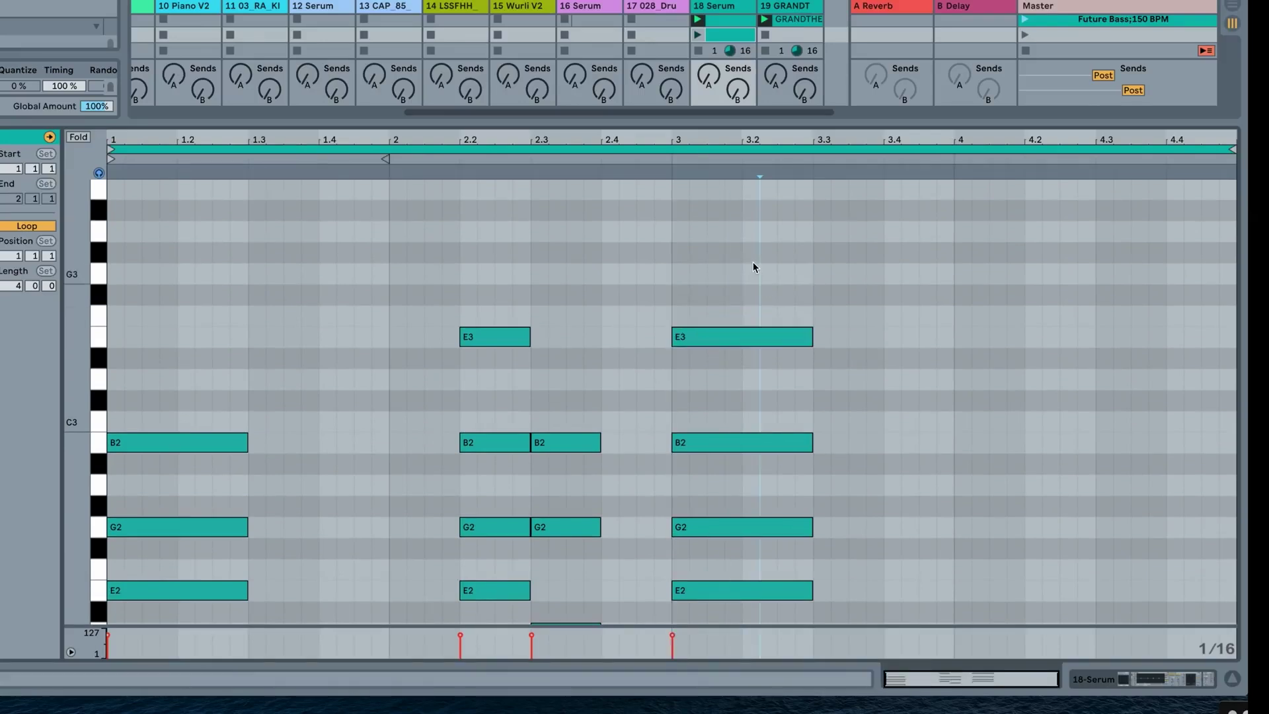
Add a one-beat G3 at the start of bar 3, and move E3 to 3.2 with a length of one beat
double_click(737, 272)
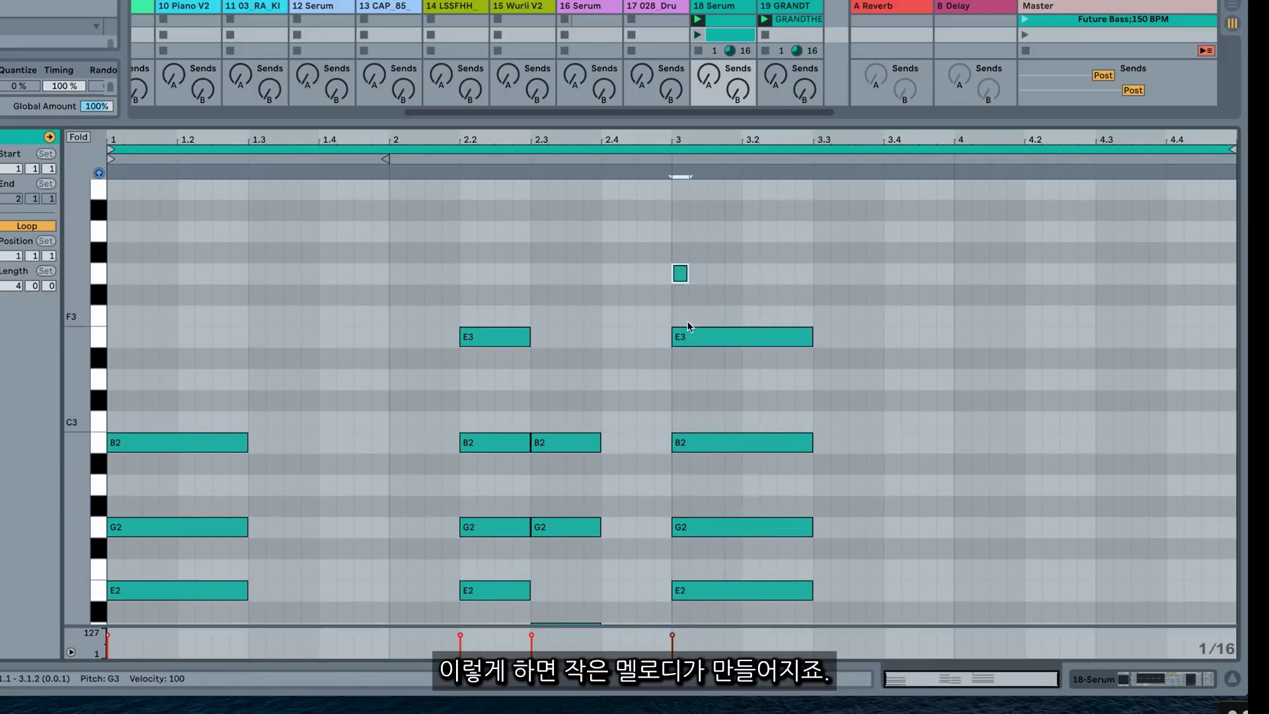
left_click_drag(681, 338, 752, 337)
left_click_drag(687, 278, 739, 275)
scroll(771, 386, "down", 3)
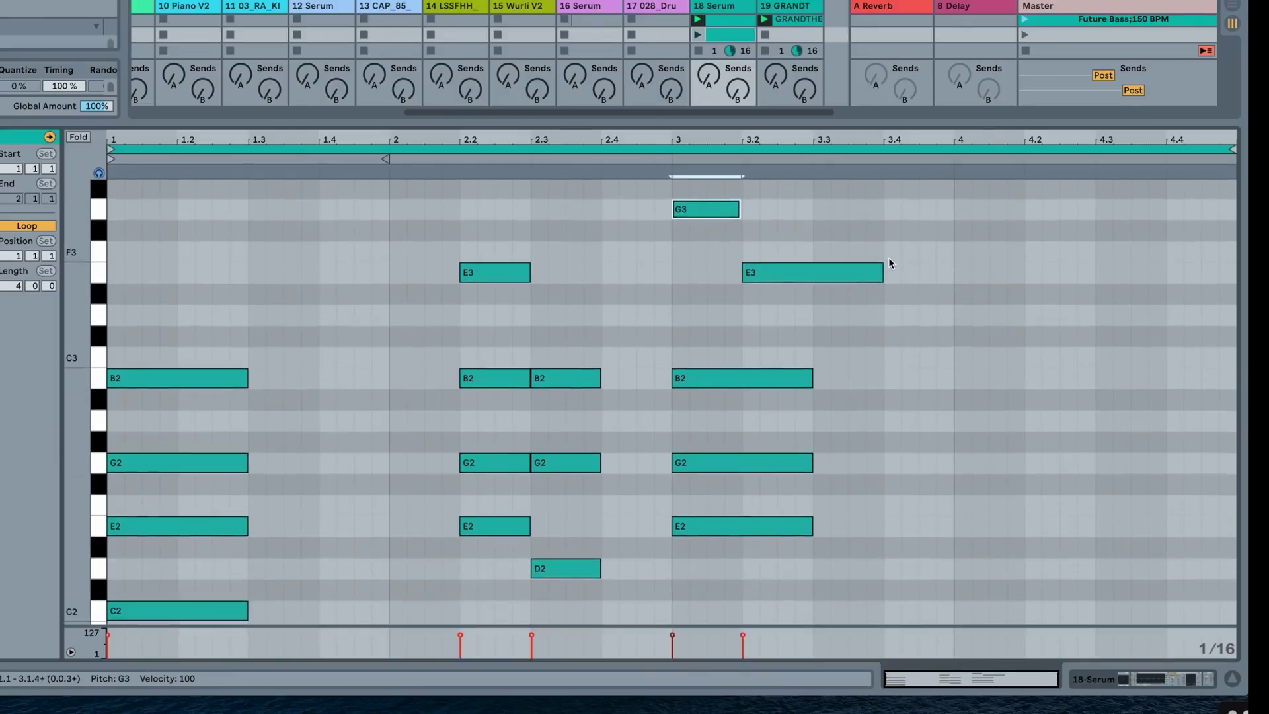
left_click_drag(882, 272, 809, 270)
scroll(799, 488, "down", 1)
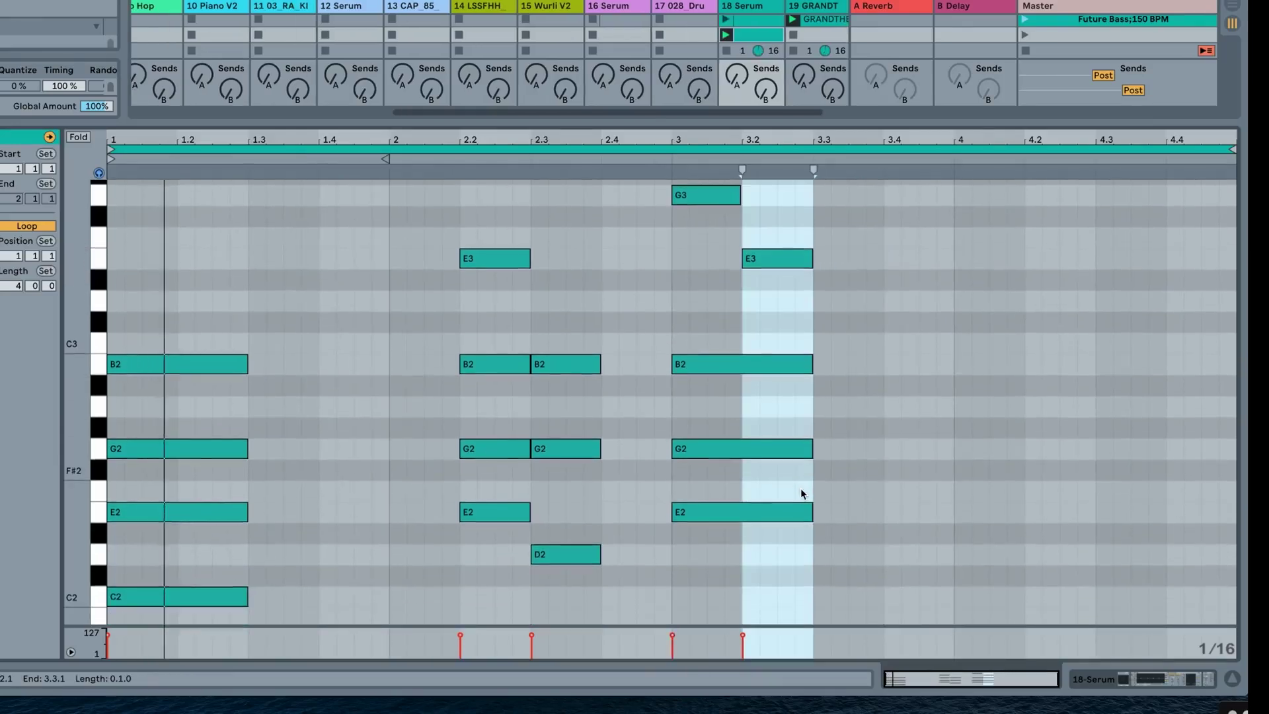
Duplicate all of bar 3's notes so the copy starts at 3.4.3, and play the progression
scroll(800, 488, "up", 2)
left_click_drag(800, 210, 689, 650)
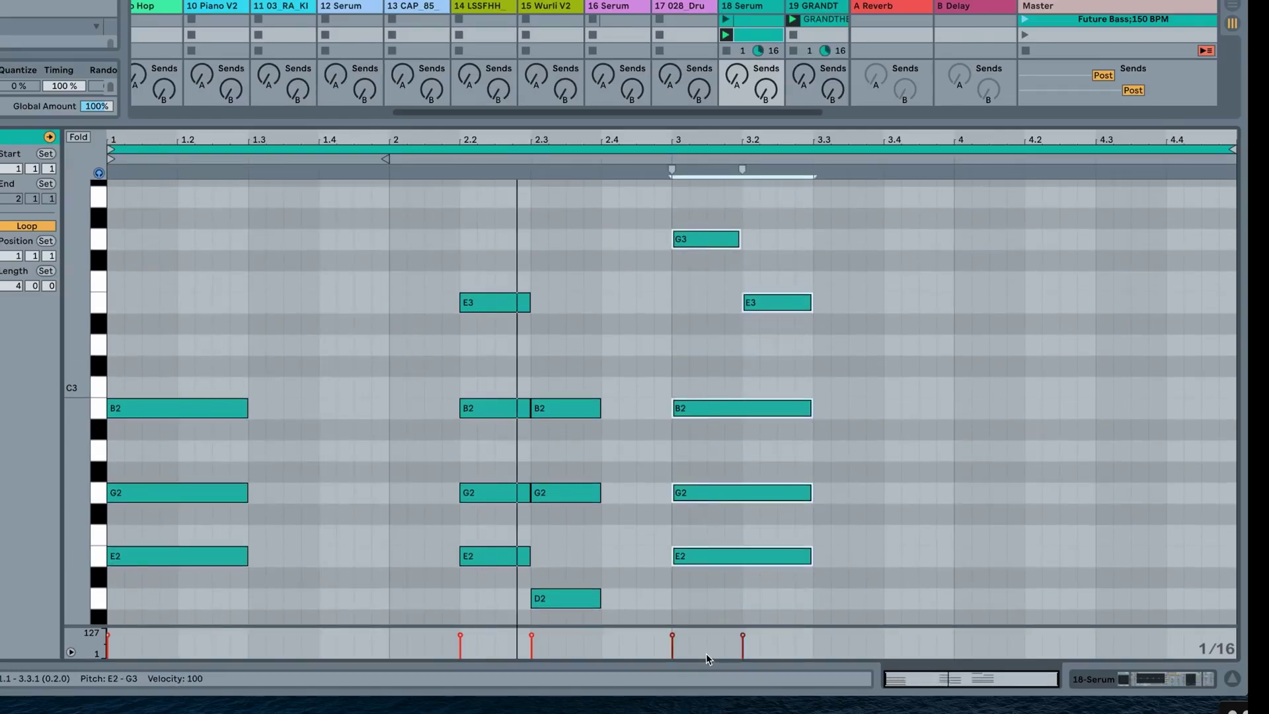
key("ctrl+d")
left_click_drag(870, 561, 972, 553)
key("space")
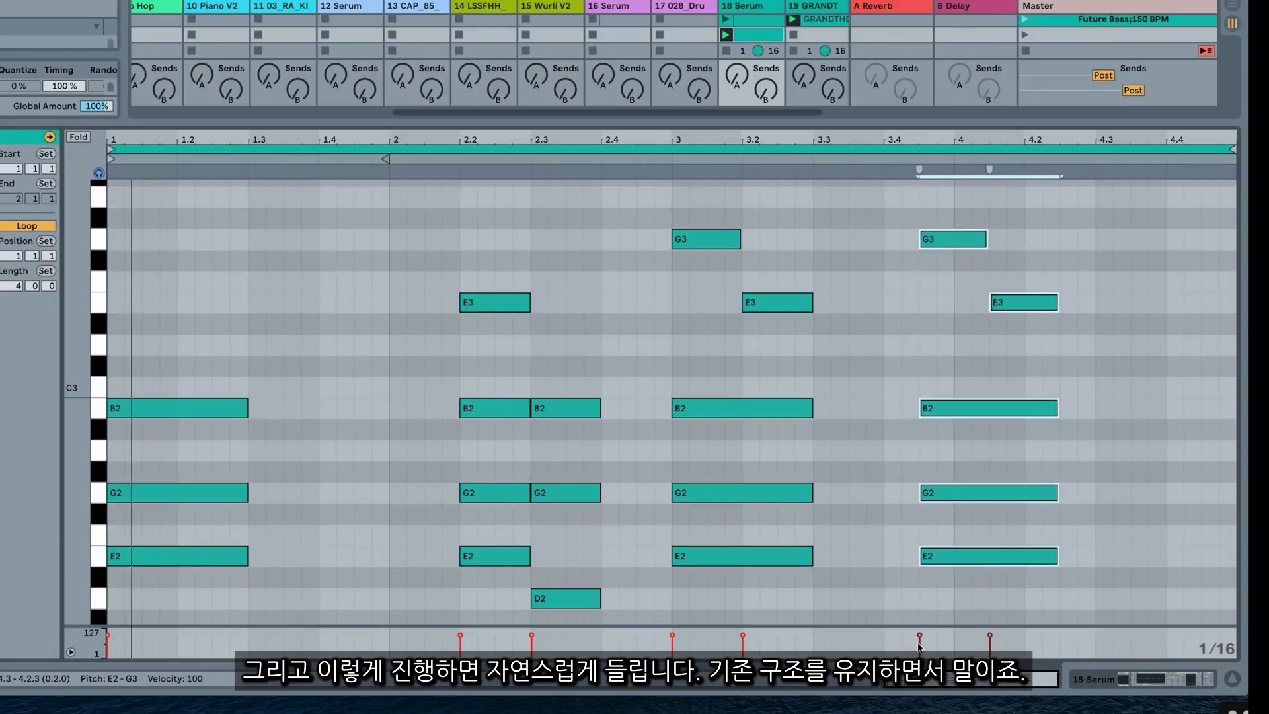
scroll(860, 489, "down", 2)
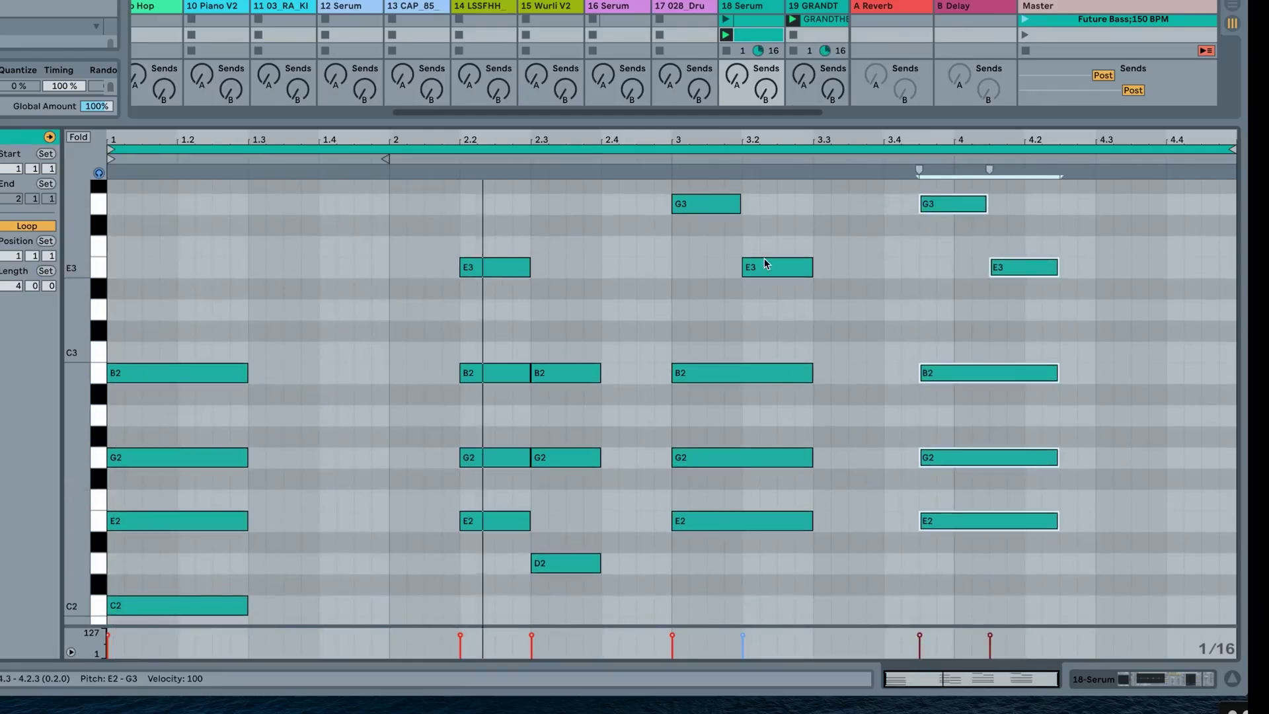
scroll(830, 363, "up", 3)
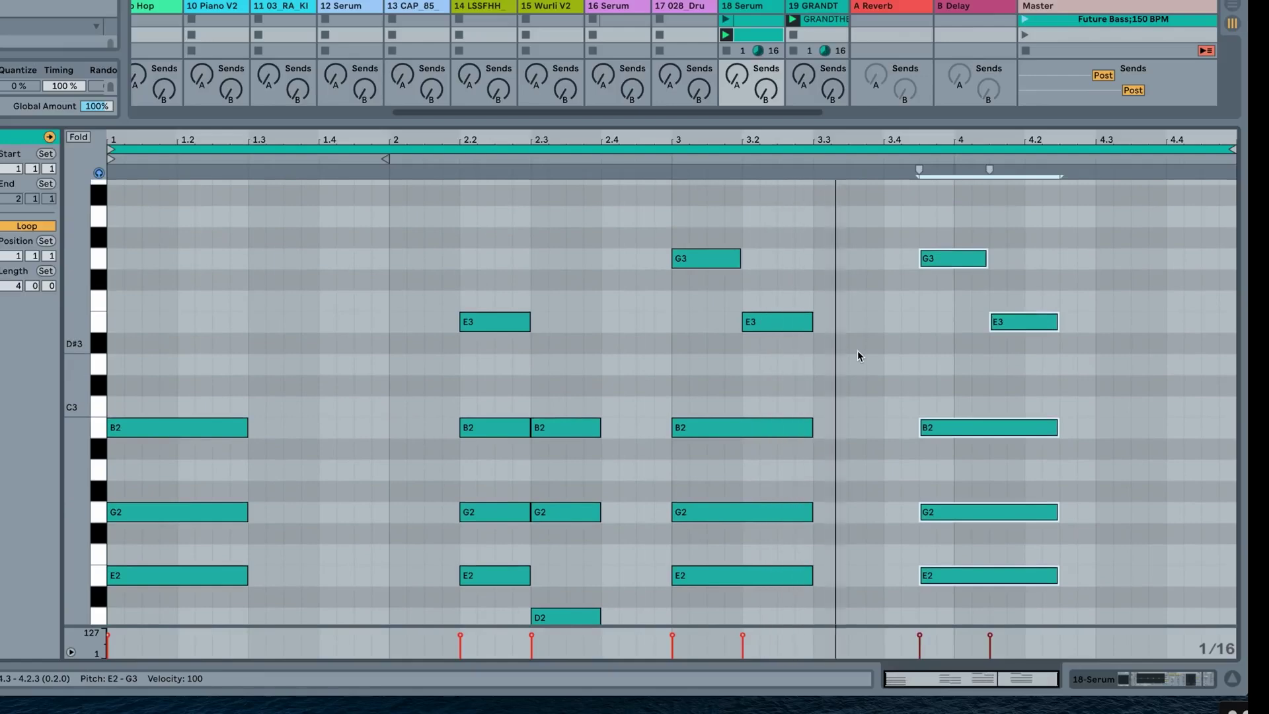
scroll(1070, 573, "down", 2)
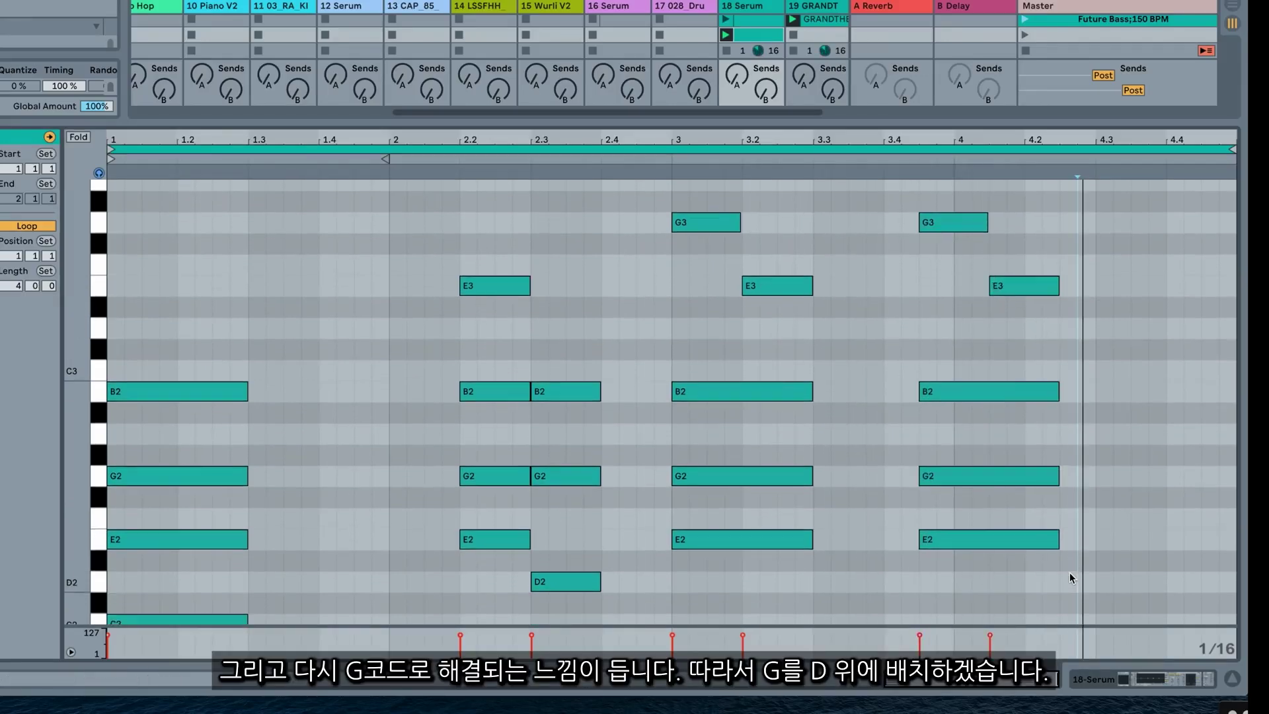
Add a two-beat chord of D2, G2, B2, D3 and G3 at 4.2, and shorten the preceding E3 to end there
left_click(1069, 572)
left_click_drag(977, 537, 1092, 225)
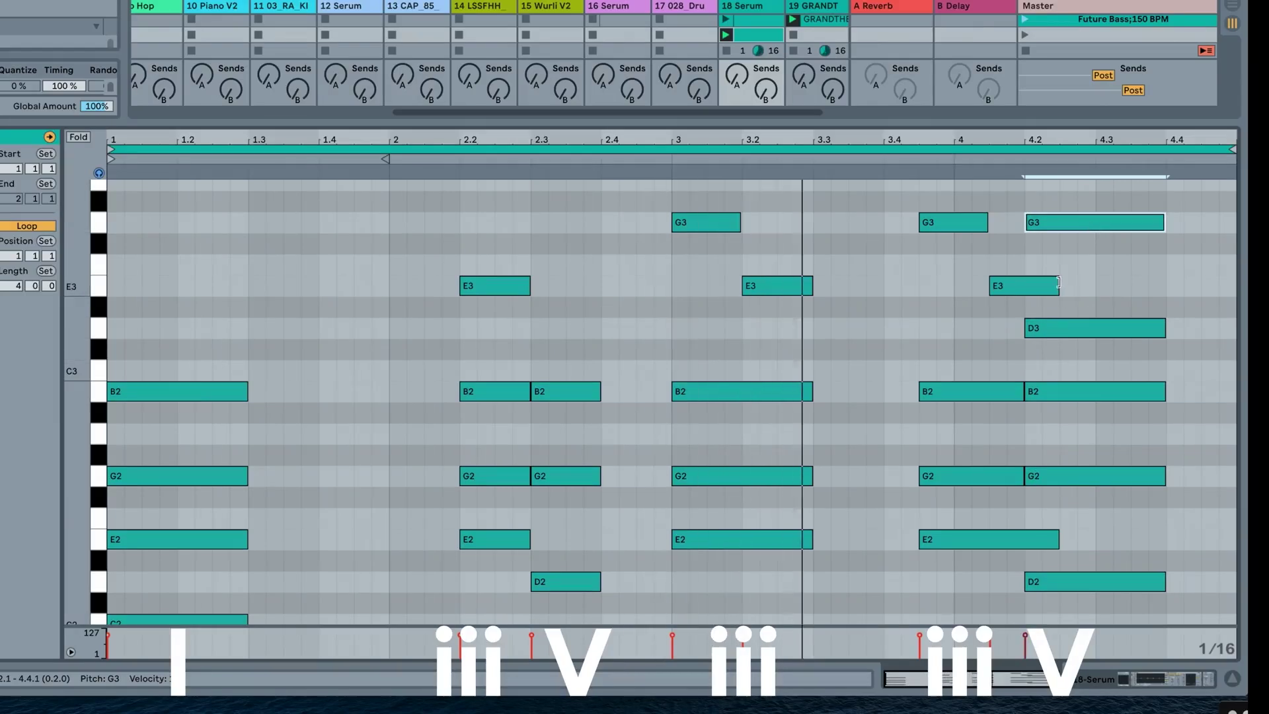
left_click_drag(1058, 285, 1025, 282)
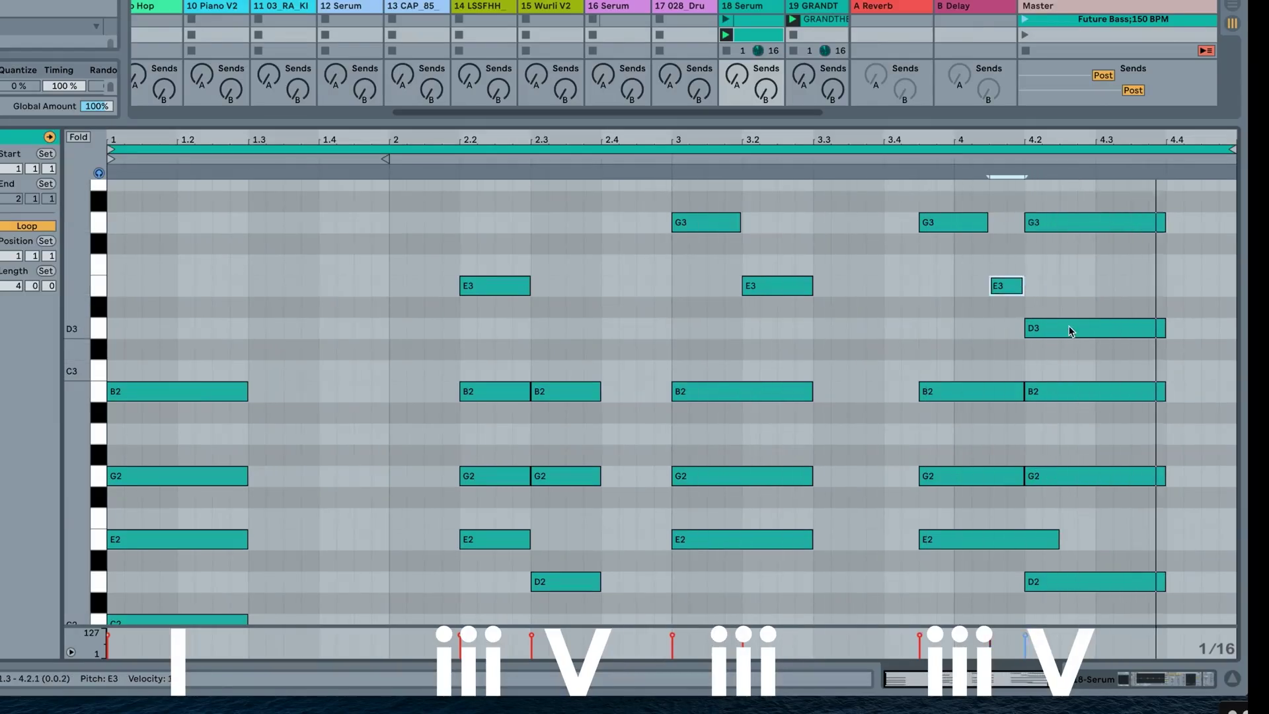
Lengthen all five notes of the V chord at 4.2 so they extend past the end of bar 4 to 5.1.3
left_click_drag(1098, 629, 1123, 130)
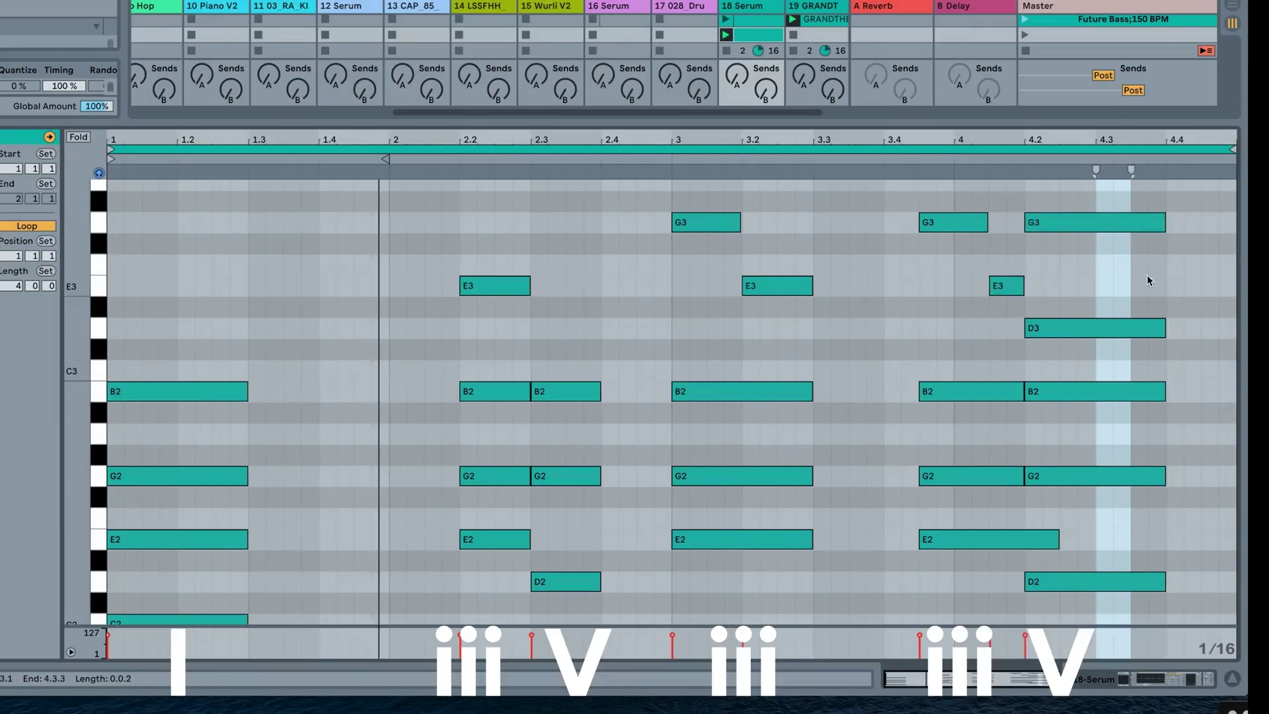
left_click_drag(1116, 193, 1093, 628)
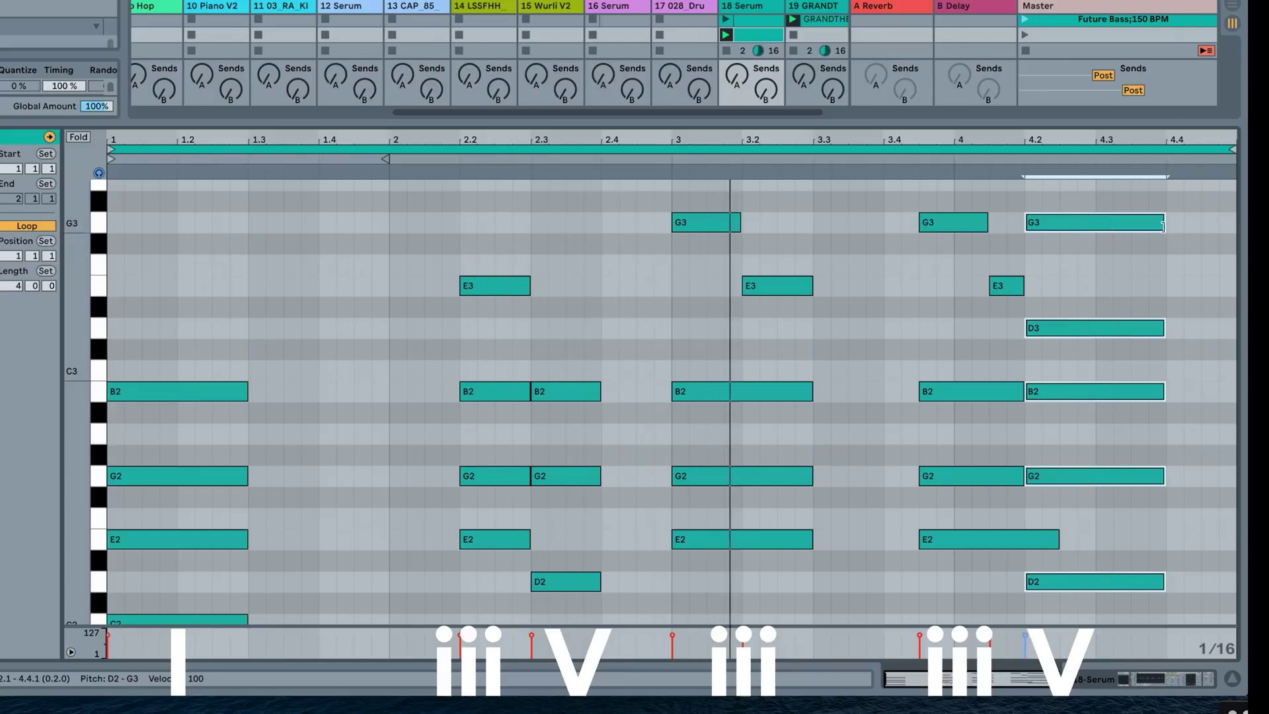
left_click_drag(1162, 225, 1241, 228)
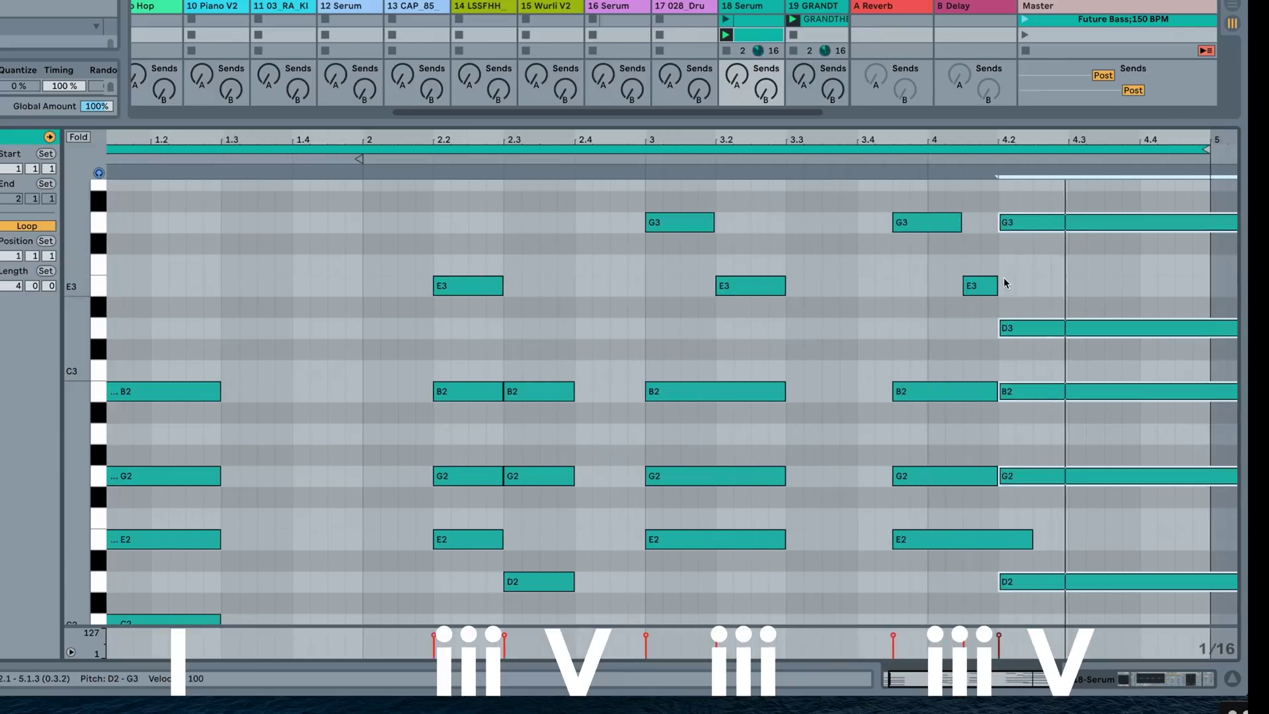
Shorten the G3 at 4.2 to one beat, and add a two-beat B3 at 4.3
scroll(1014, 262, "up", 3)
scroll(1011, 265, "up", 2)
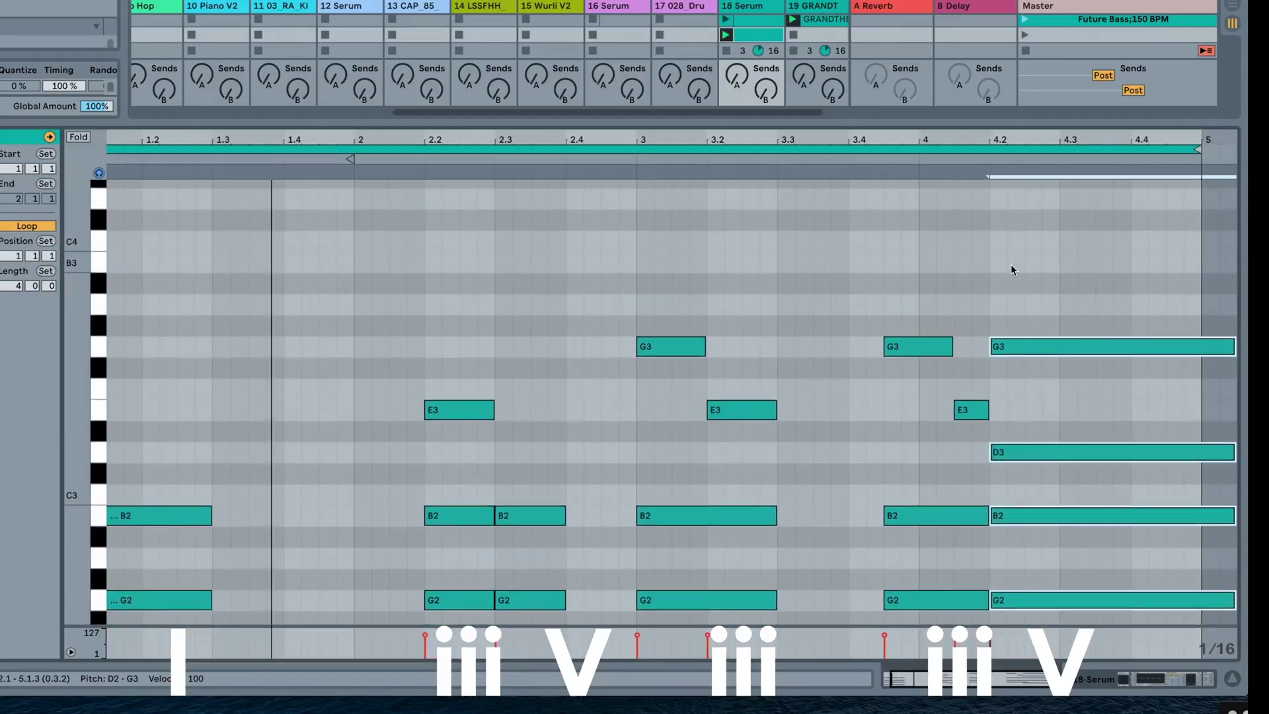
scroll(891, 481, "down", 8)
scroll(890, 481, "up", 4)
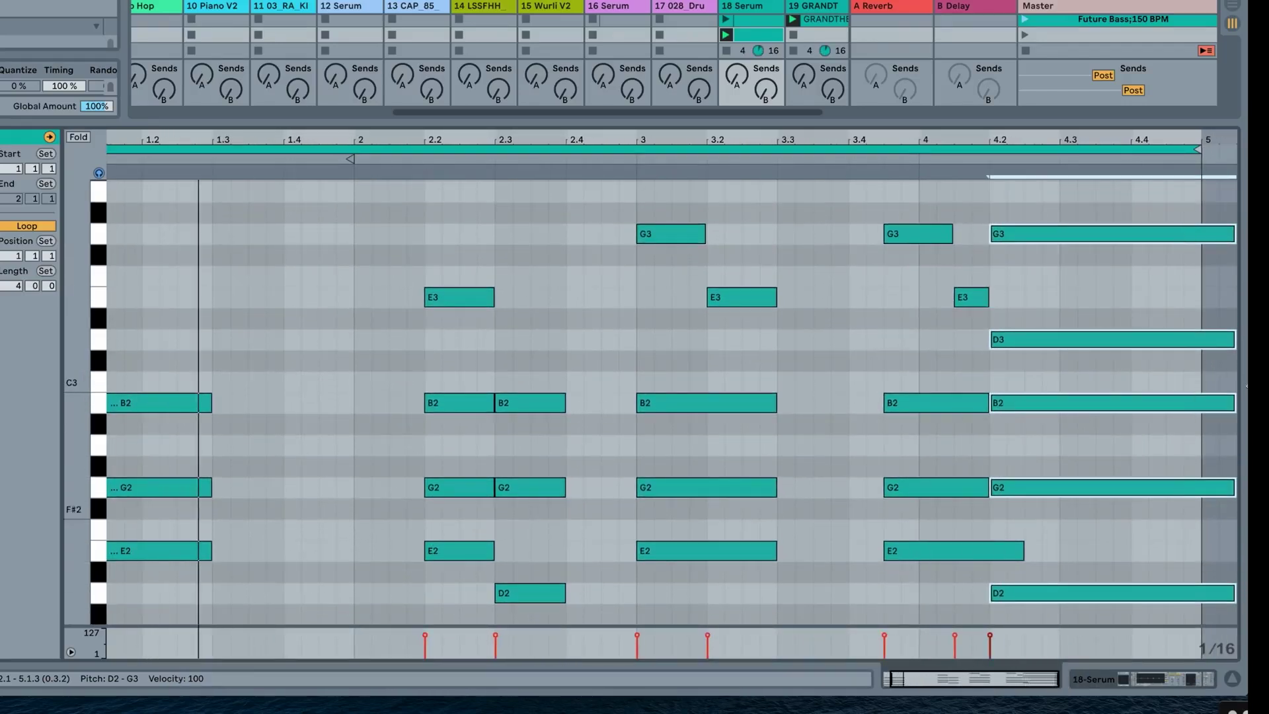
left_click(1064, 295)
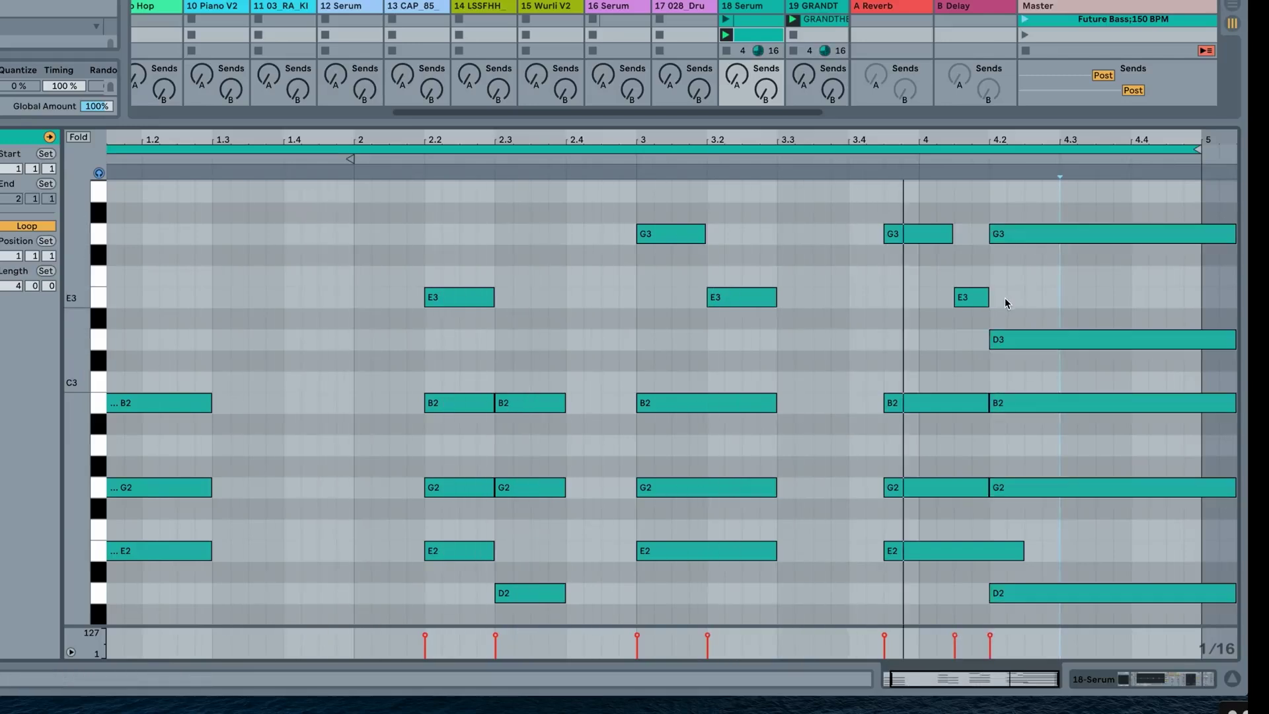
scroll(1216, 322, "up", 2)
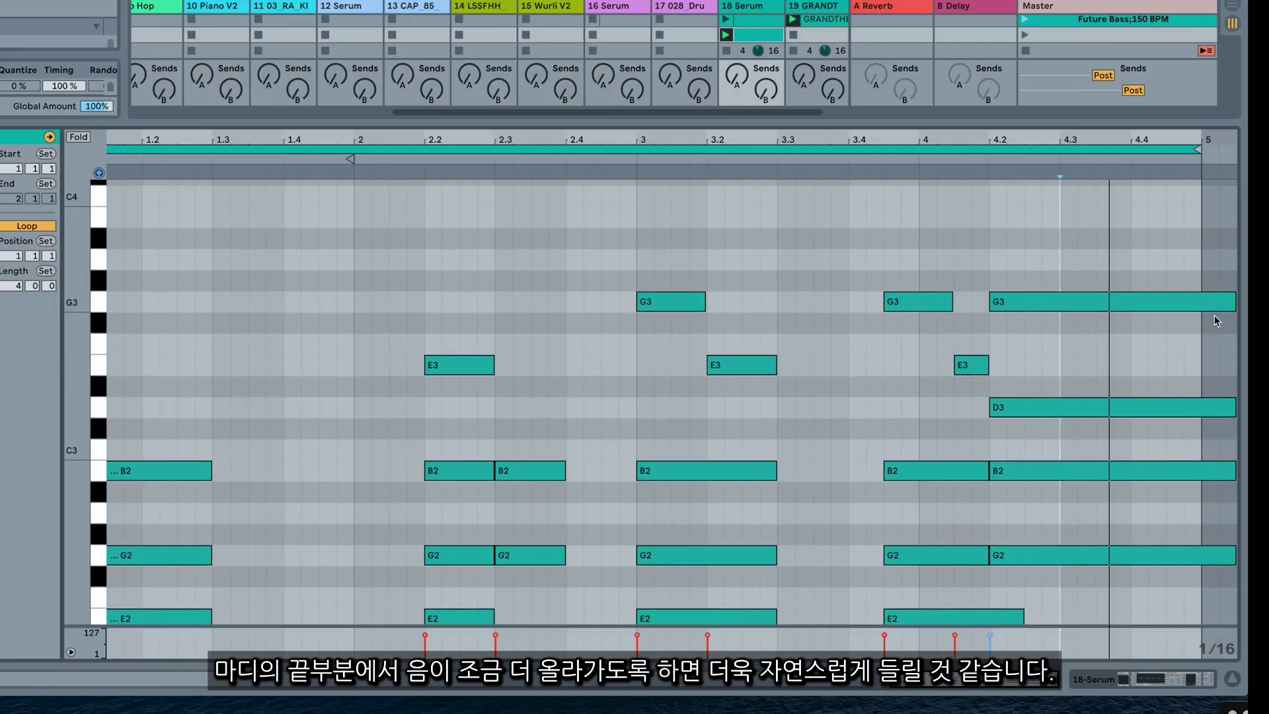
left_click_drag(1238, 308, 1199, 222)
scroll(1197, 223, "up", 2)
scroll(1198, 223, "up", 1)
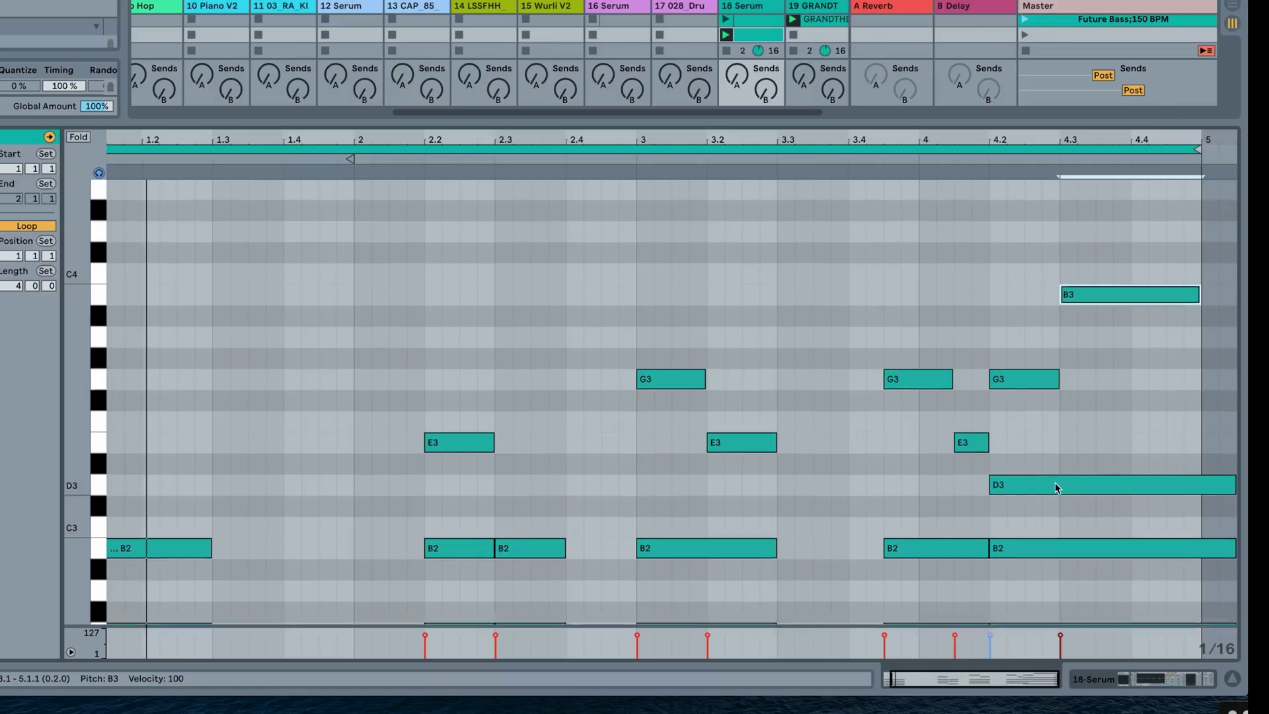
scroll(1054, 488, "down", 4)
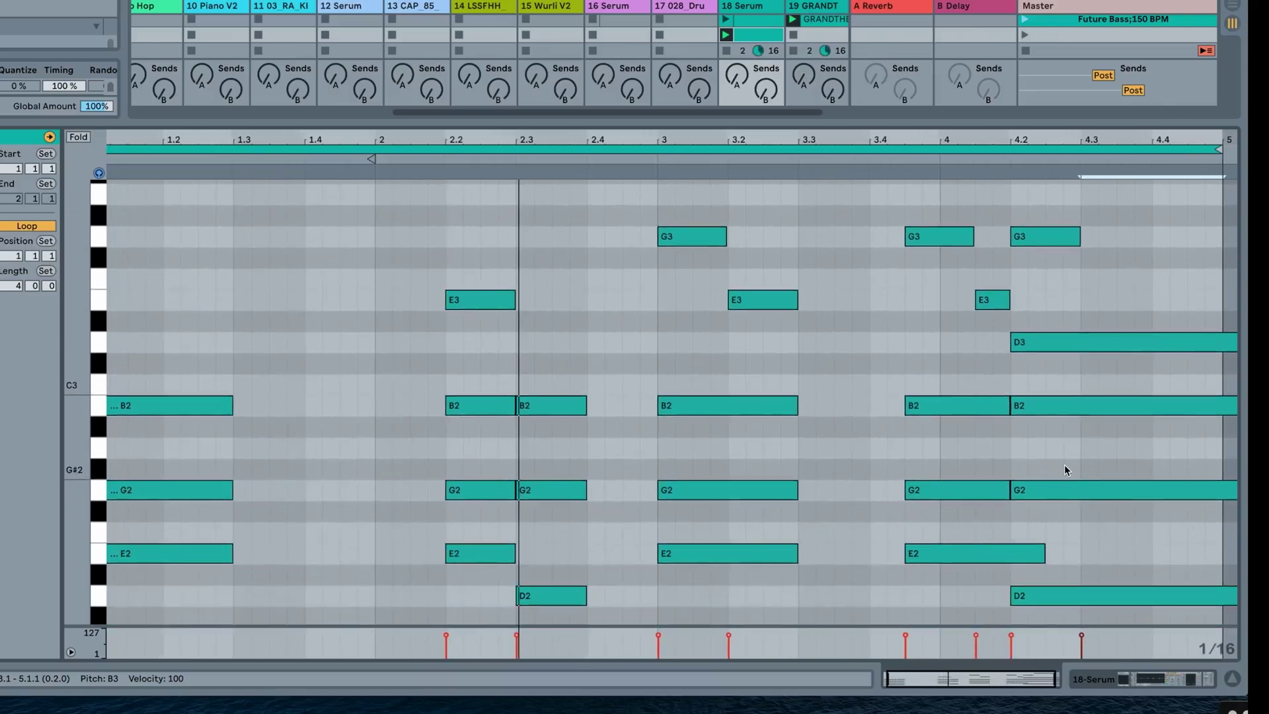
scroll(1065, 470, "down", 1)
scroll(1065, 468, "up", 3)
scroll(1064, 468, "right", 1)
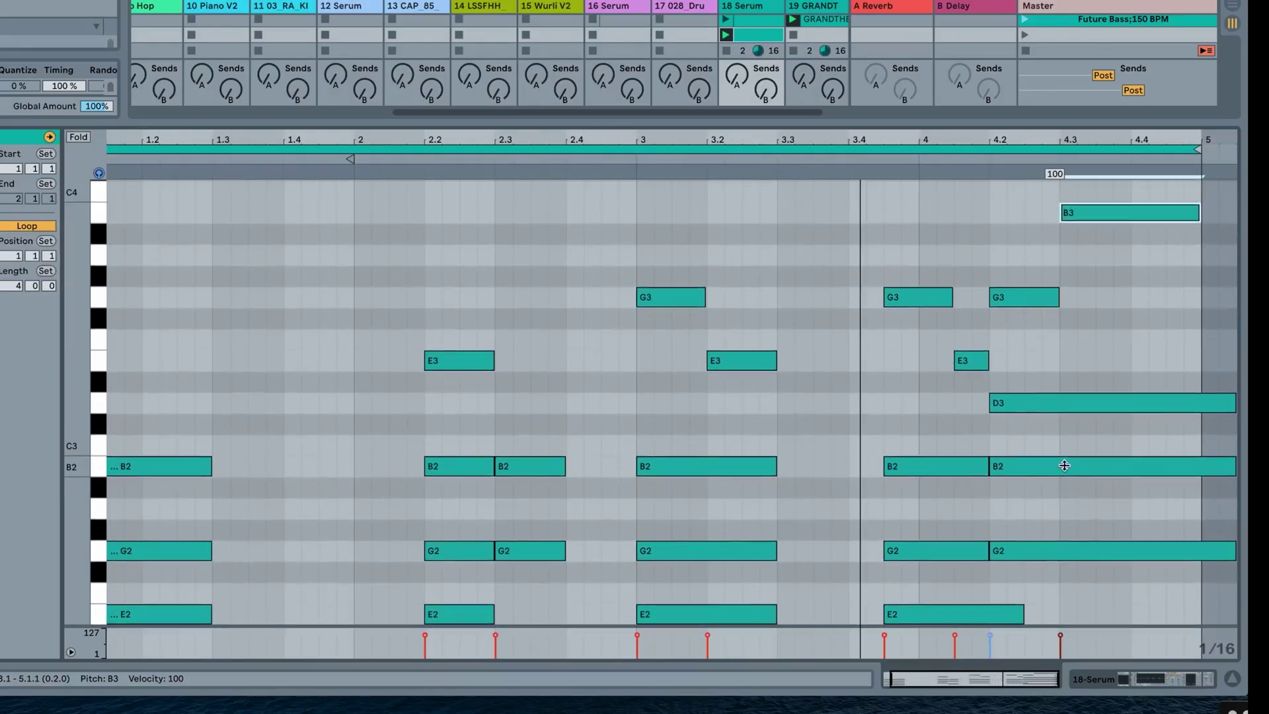